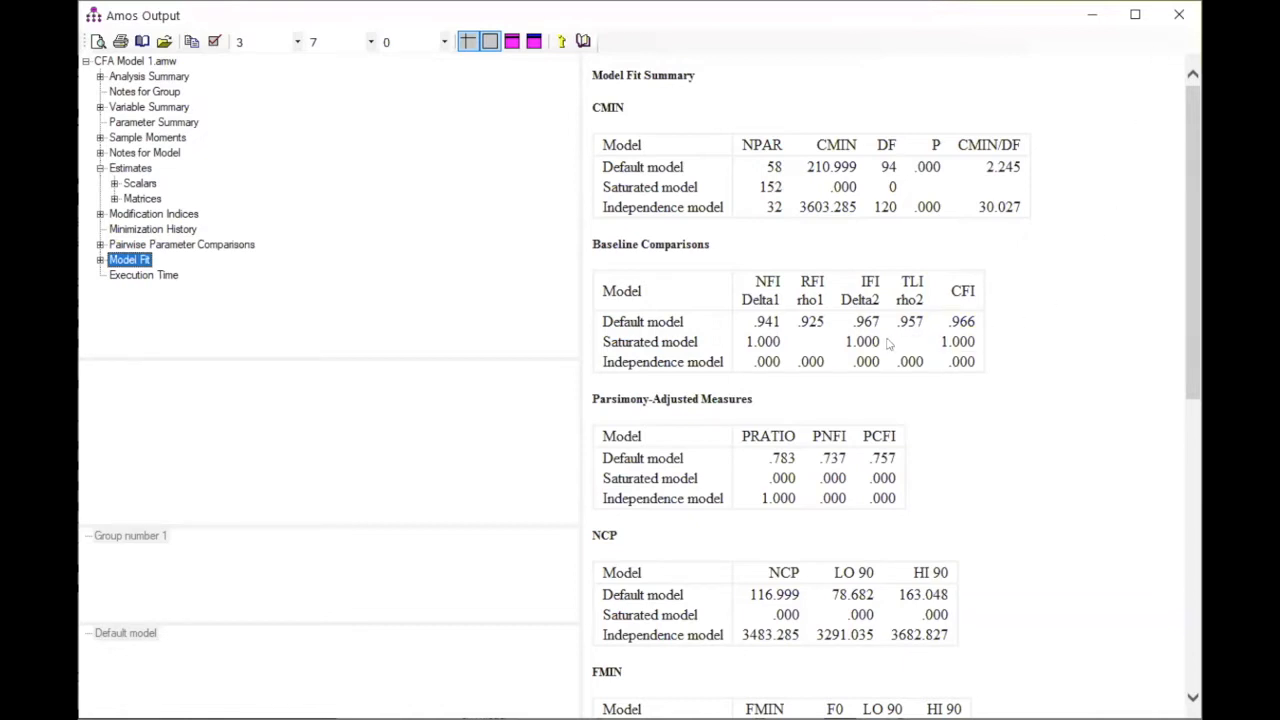
- Examine the Model Fit tables of the CFA output, from CMIN through RMSEA and AIC
scroll(1026, 375, "down", 5)
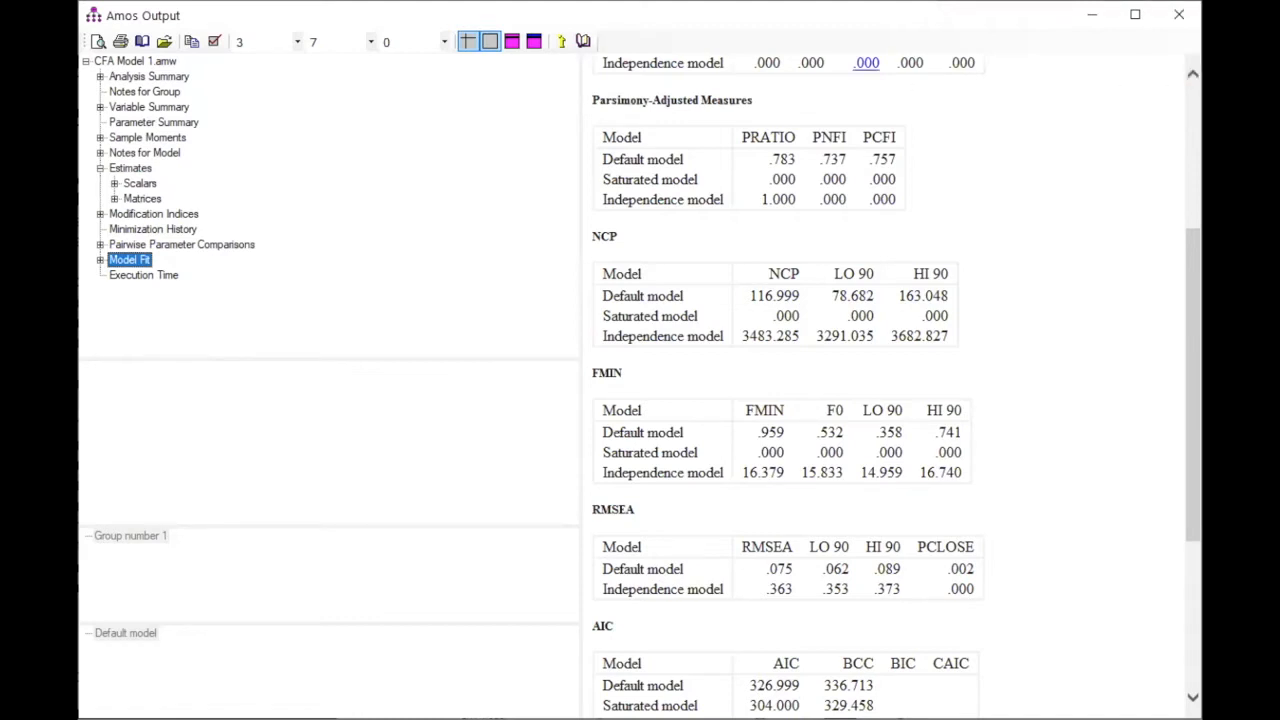
key("alt+Tab")
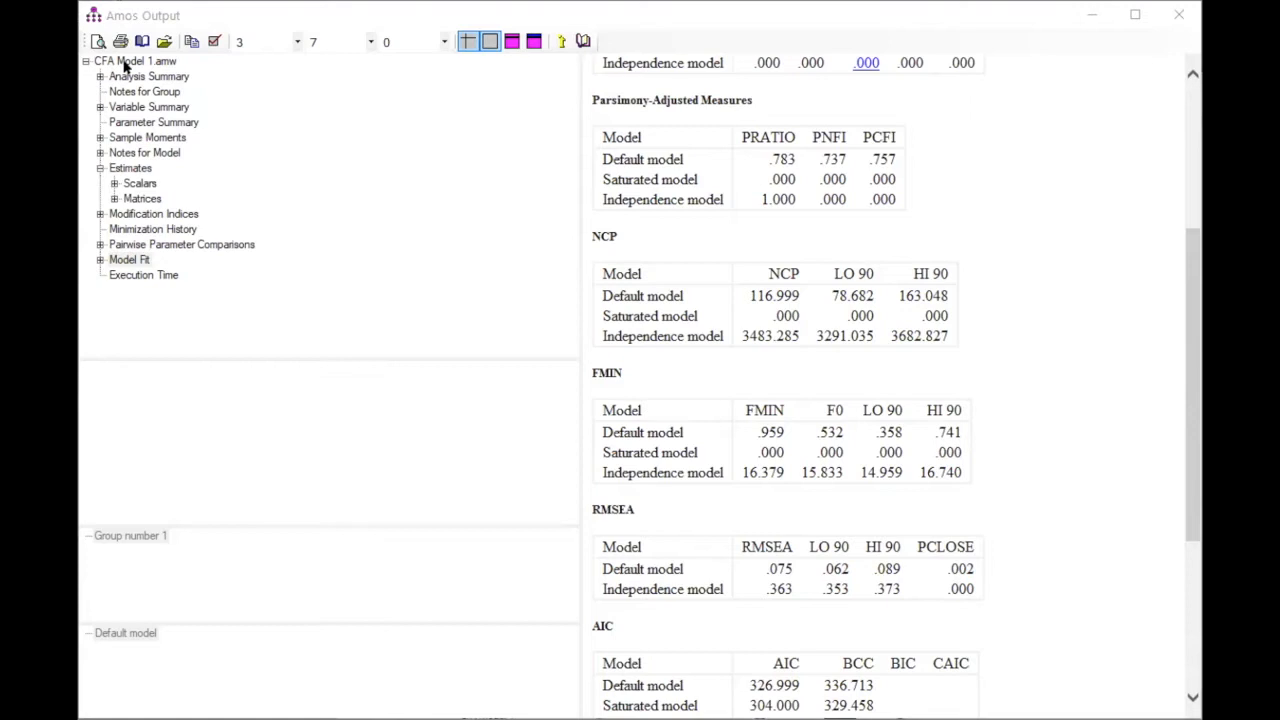
left_click(1043, 402)
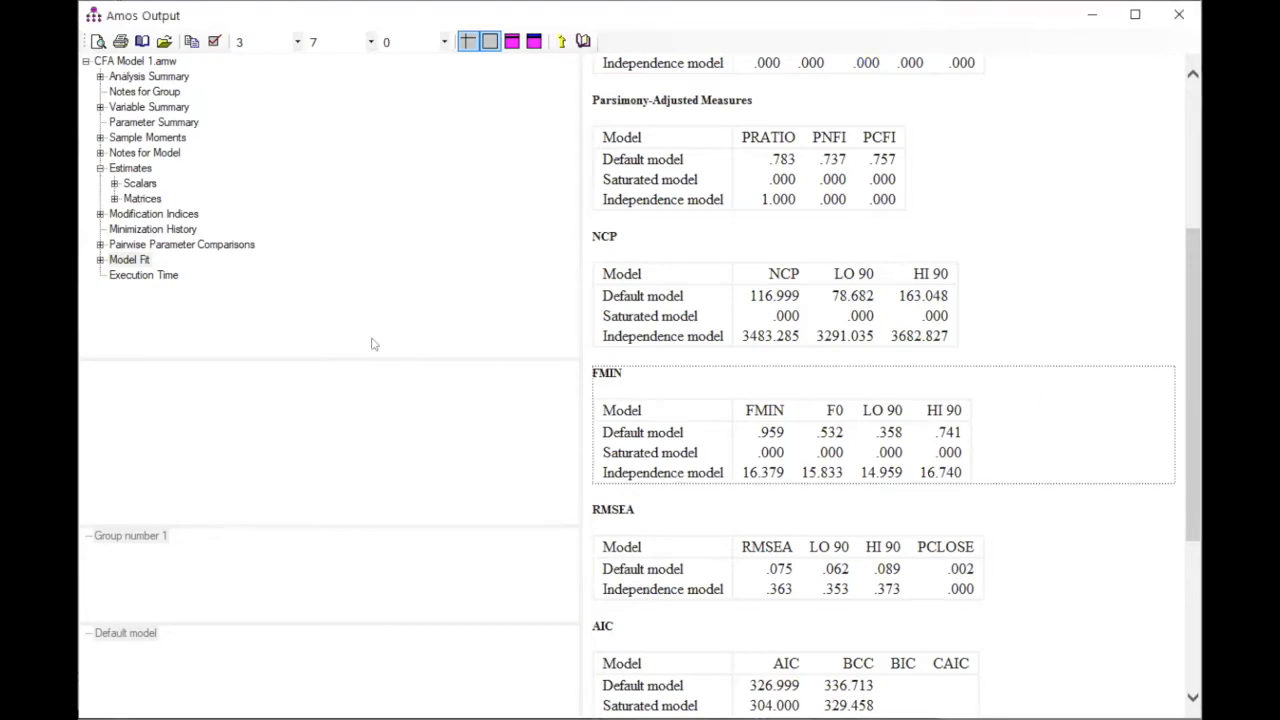
- Show the Estimates output with the branch collapsed, and switch to the CFA path diagram in Amos Graphics
left_click(100, 168)
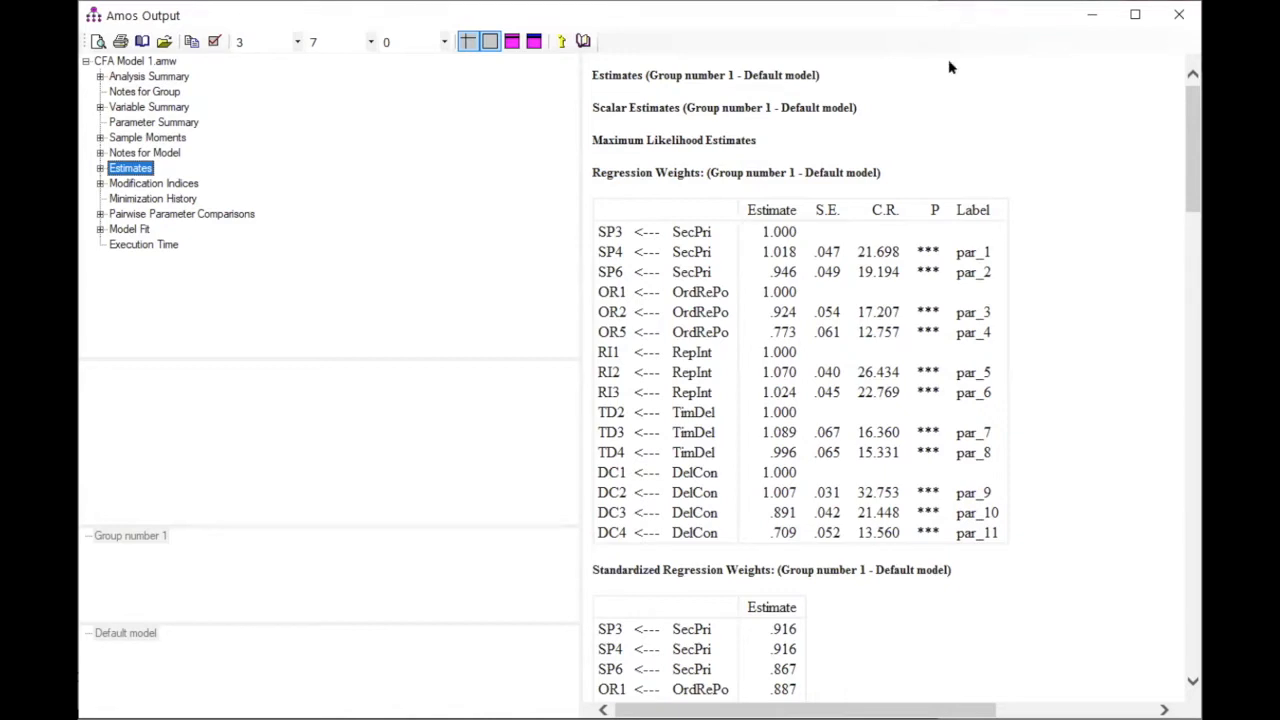
key("alt+Tab")
key("alt+Tab")
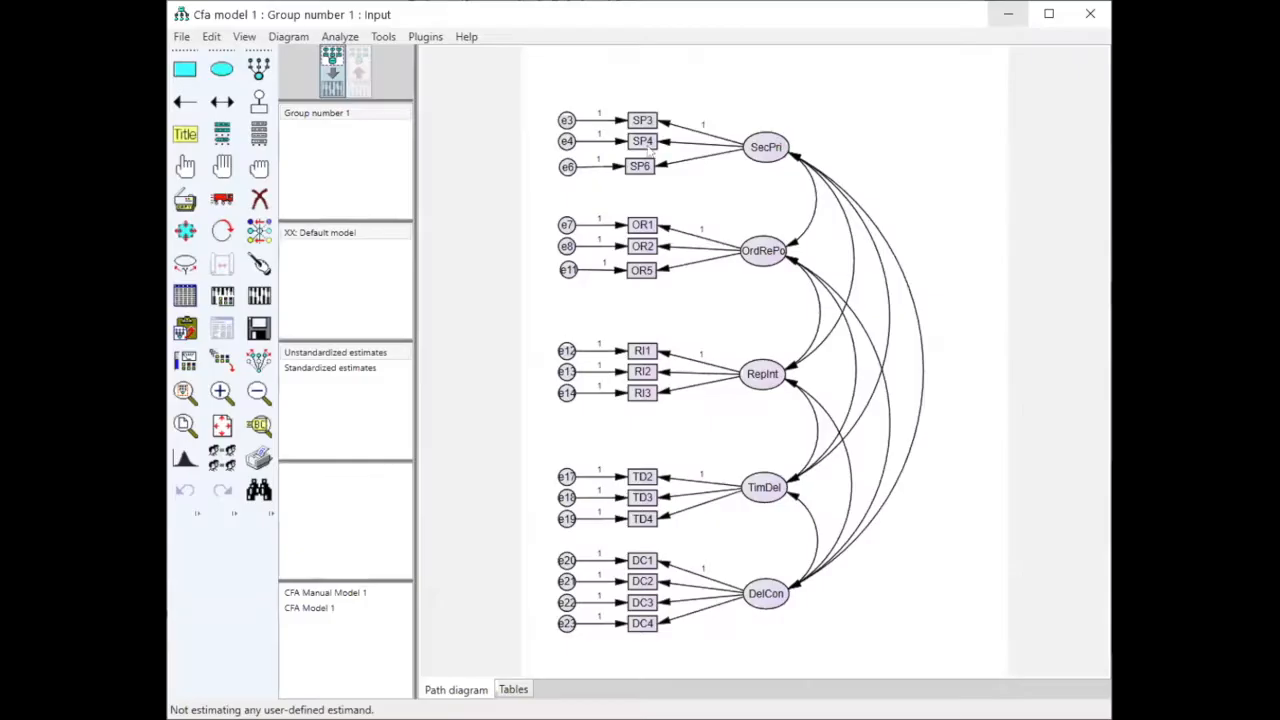
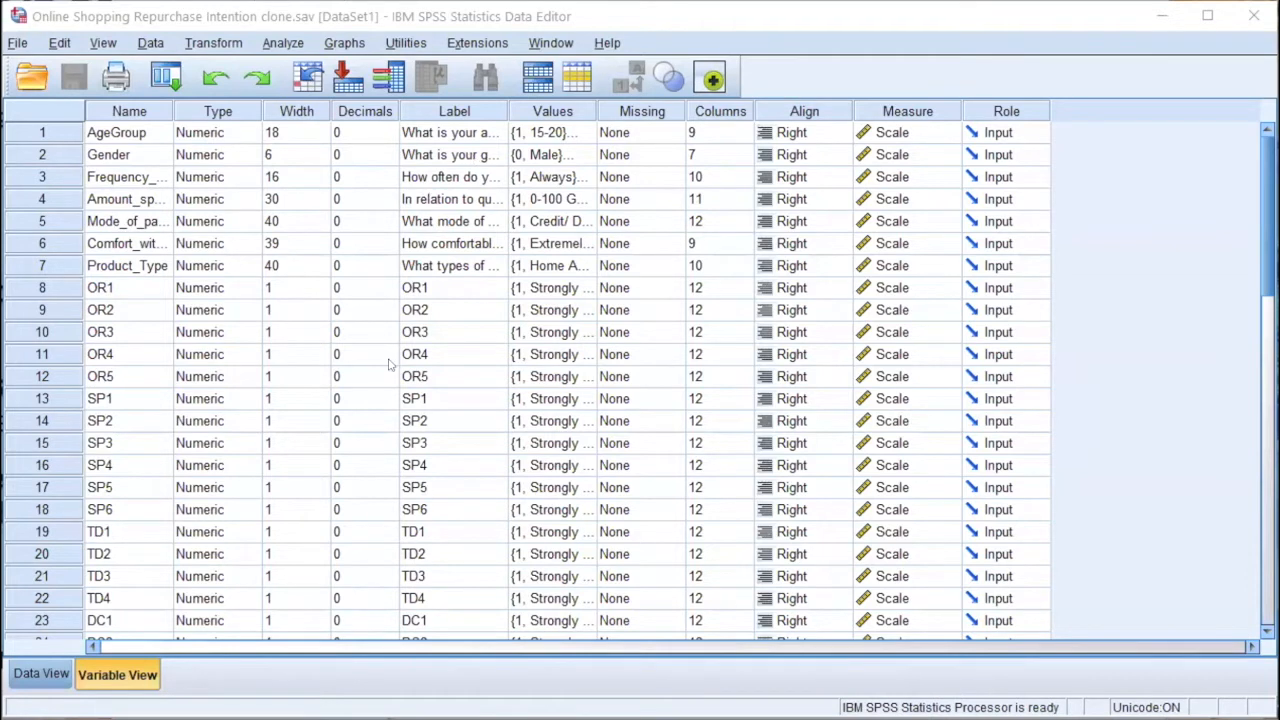
- Look through the variable list of the online shopping dataset in SPSS, down to item RI4
scroll(400, 380, "down", 3)
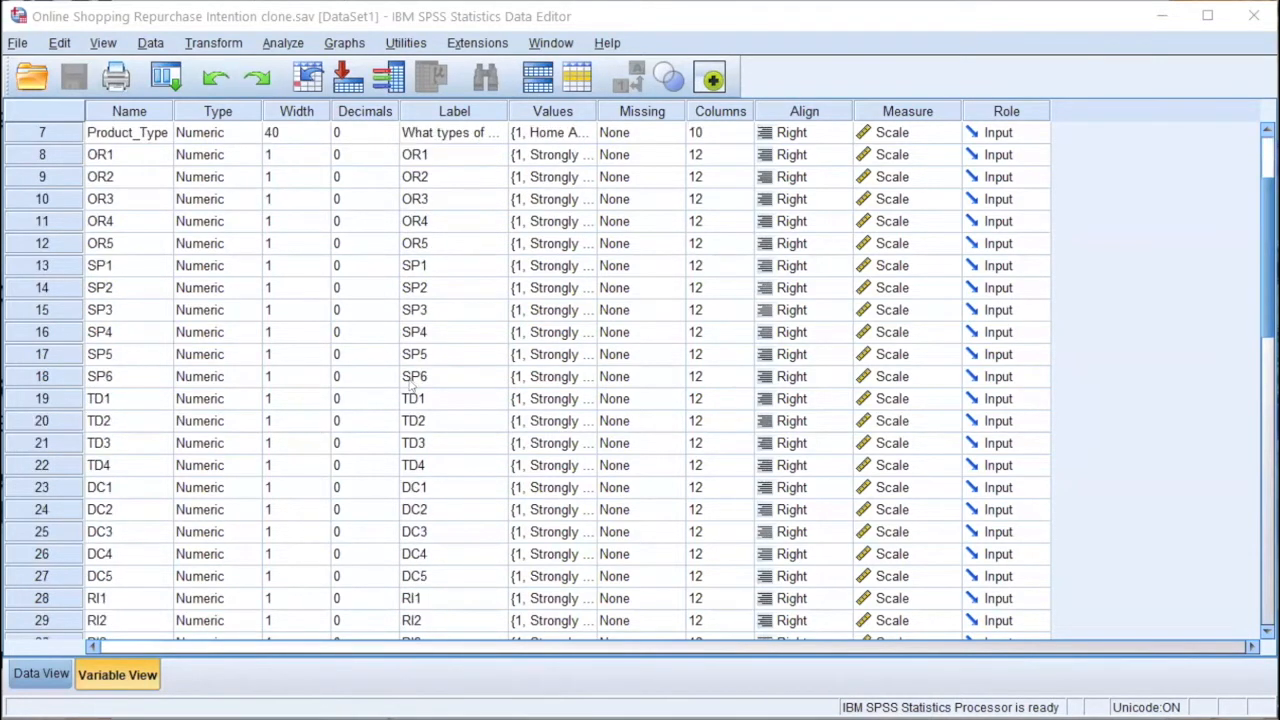
scroll(410, 387, "down", 1)
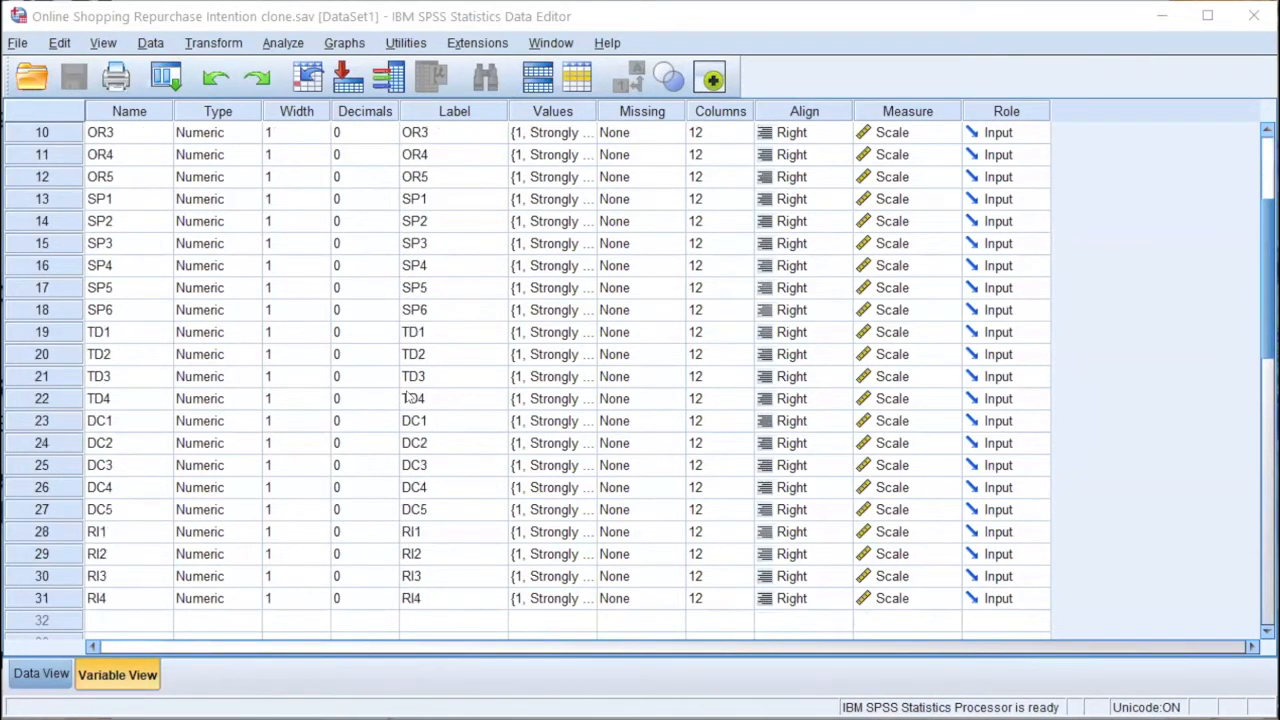
scroll(399, 398, "up", 3)
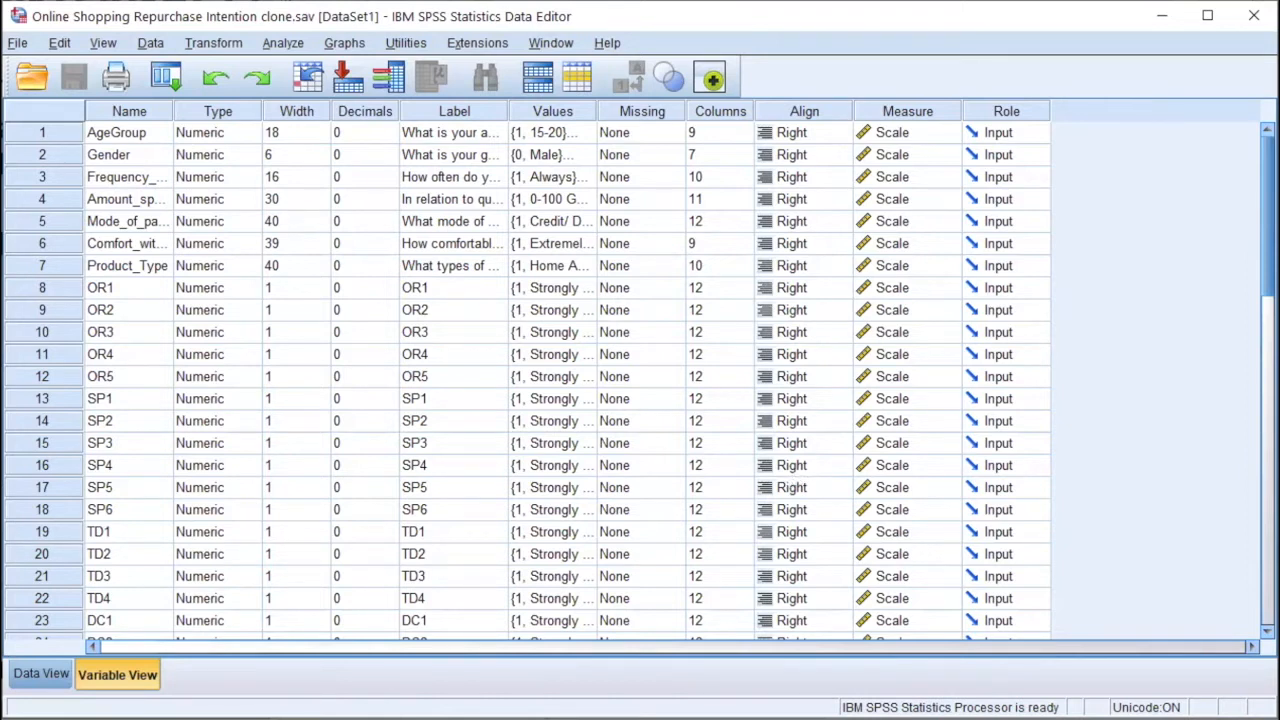
- Start a dimension-reduction Factor Analysis and add all scale items from OR1 through RI4 as its variables
left_click(283, 43)
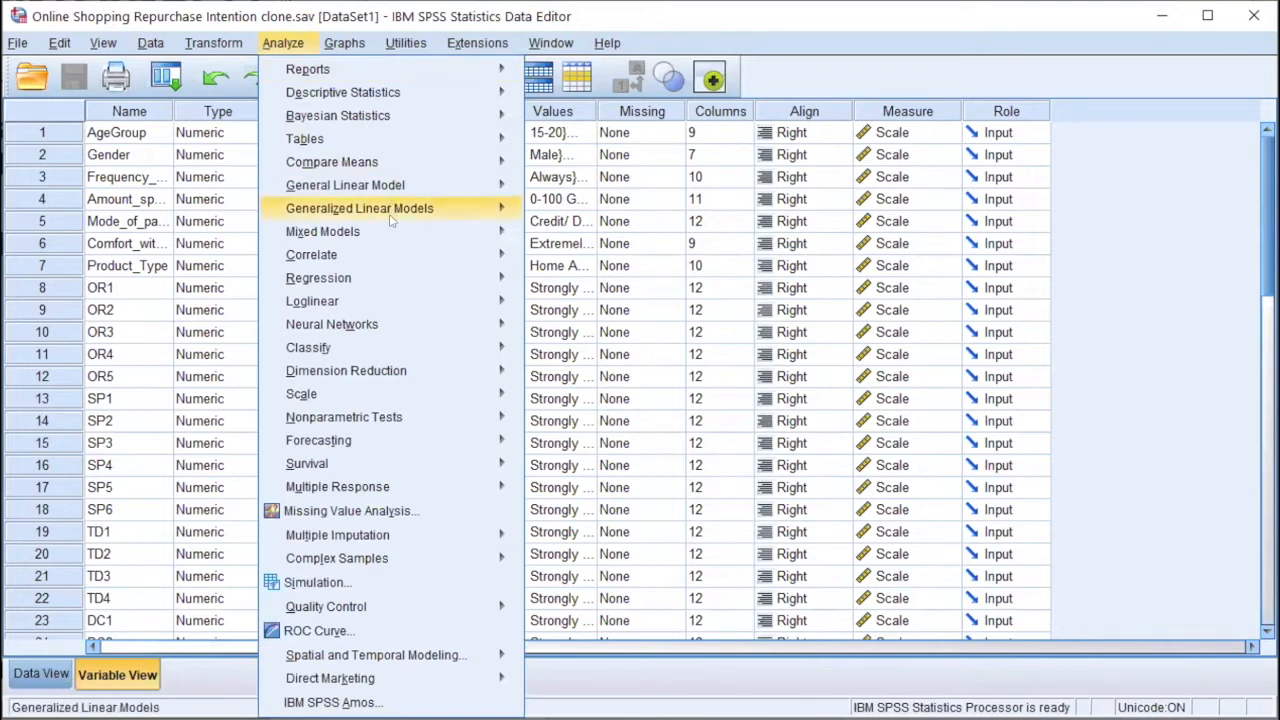
mouse_move(383, 378)
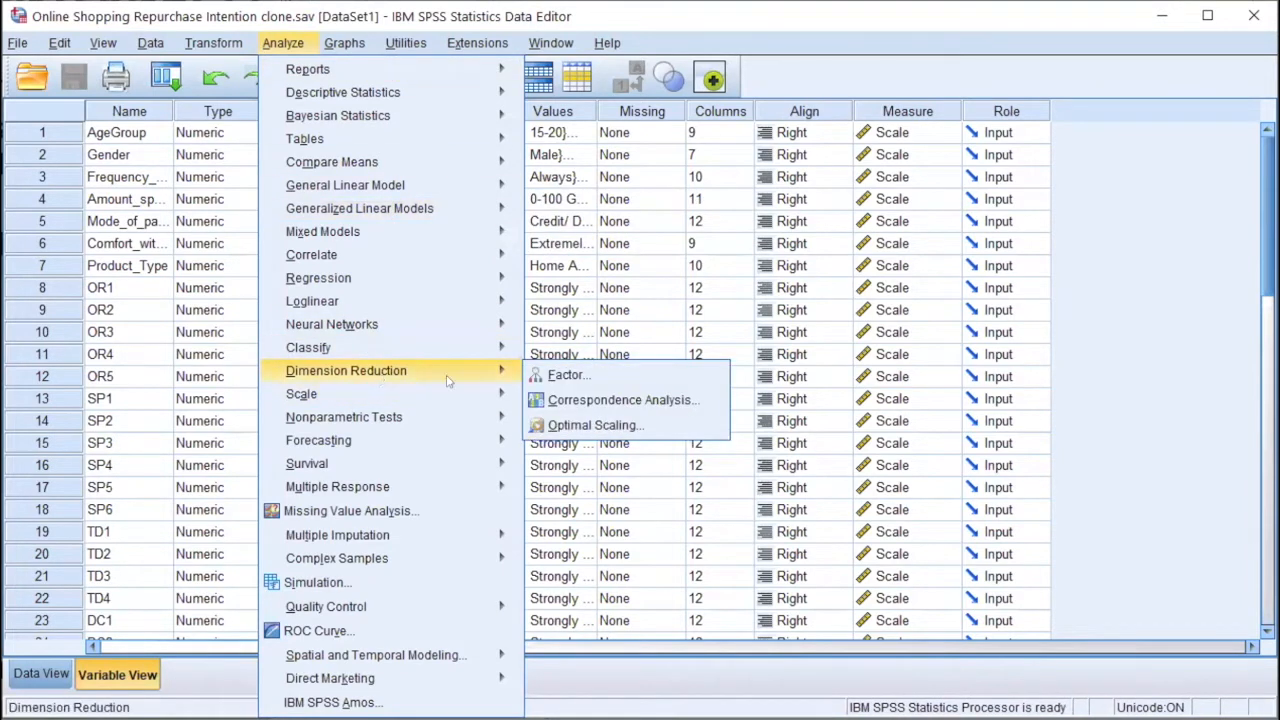
left_click(566, 375)
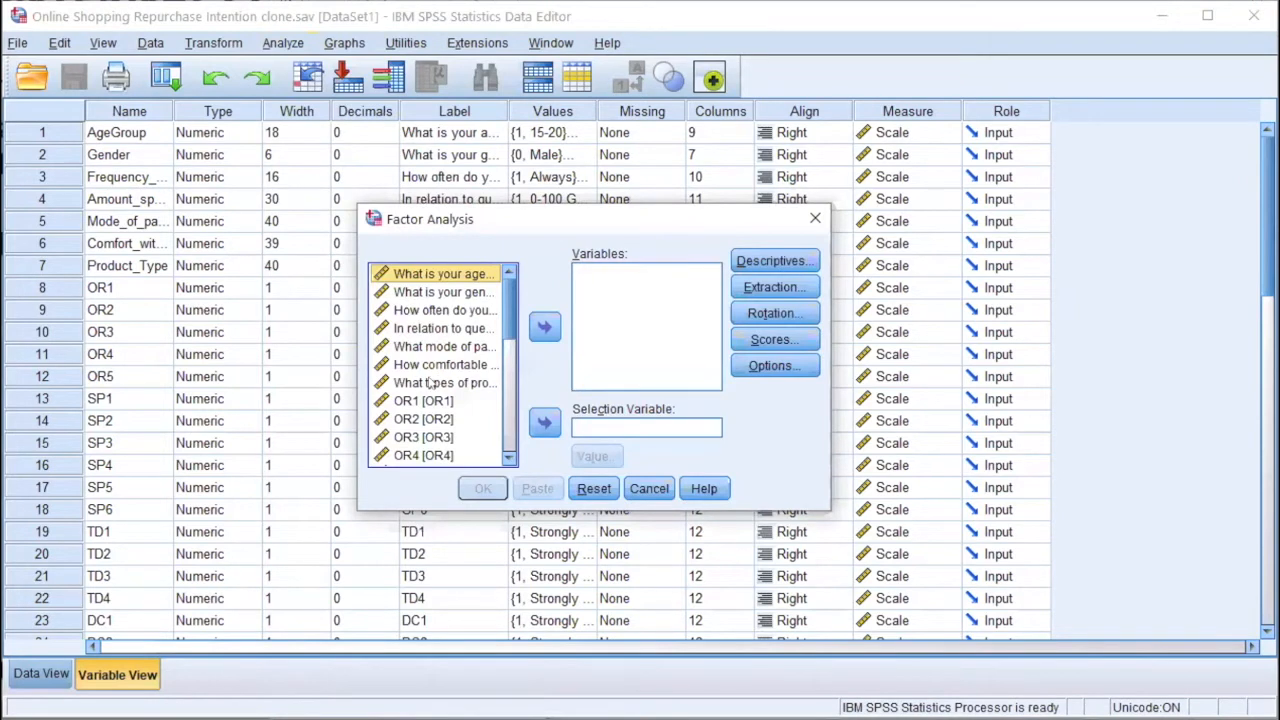
scroll(420, 392, "down", 1)
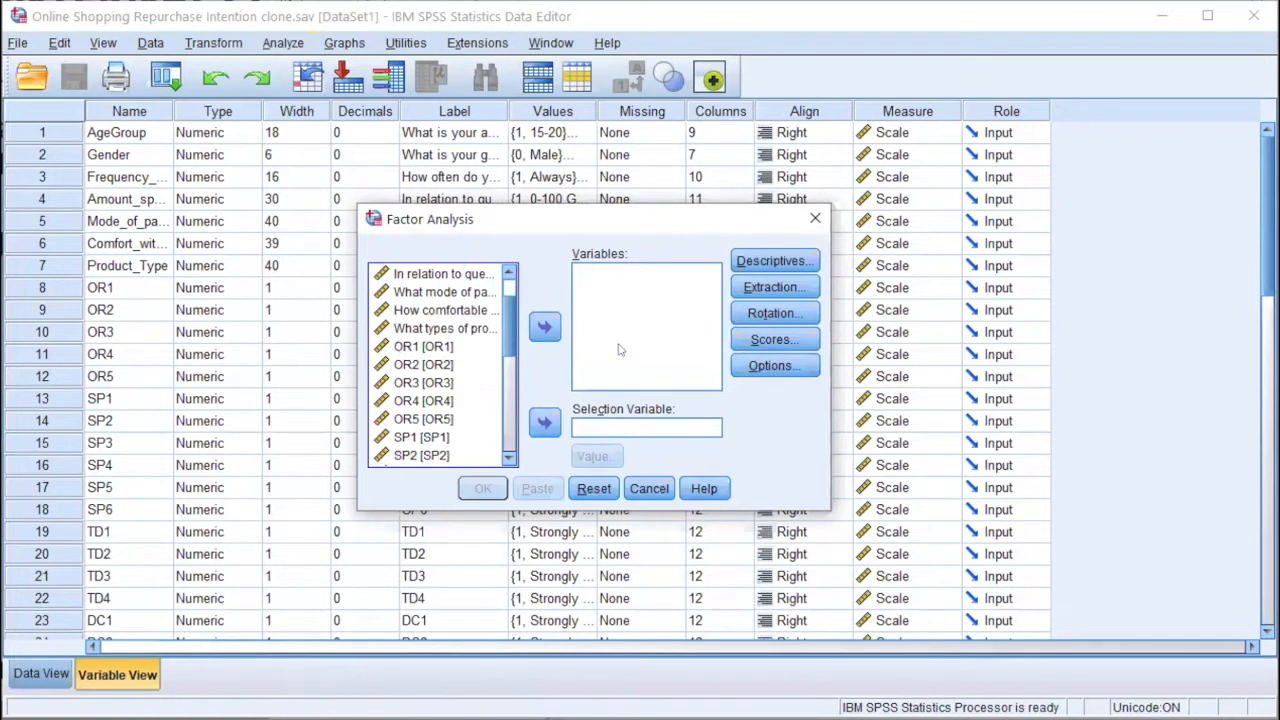
left_click(447, 345)
scroll(445, 355, "down", 6)
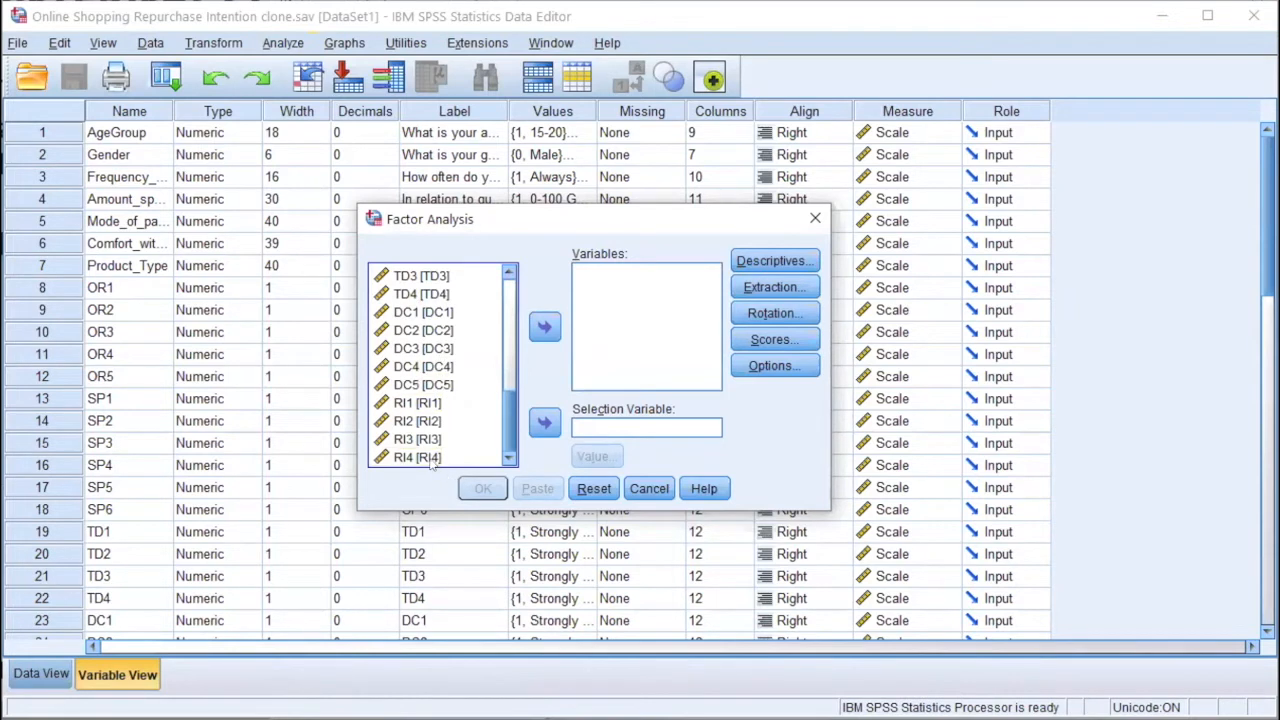
left_click(541, 334)
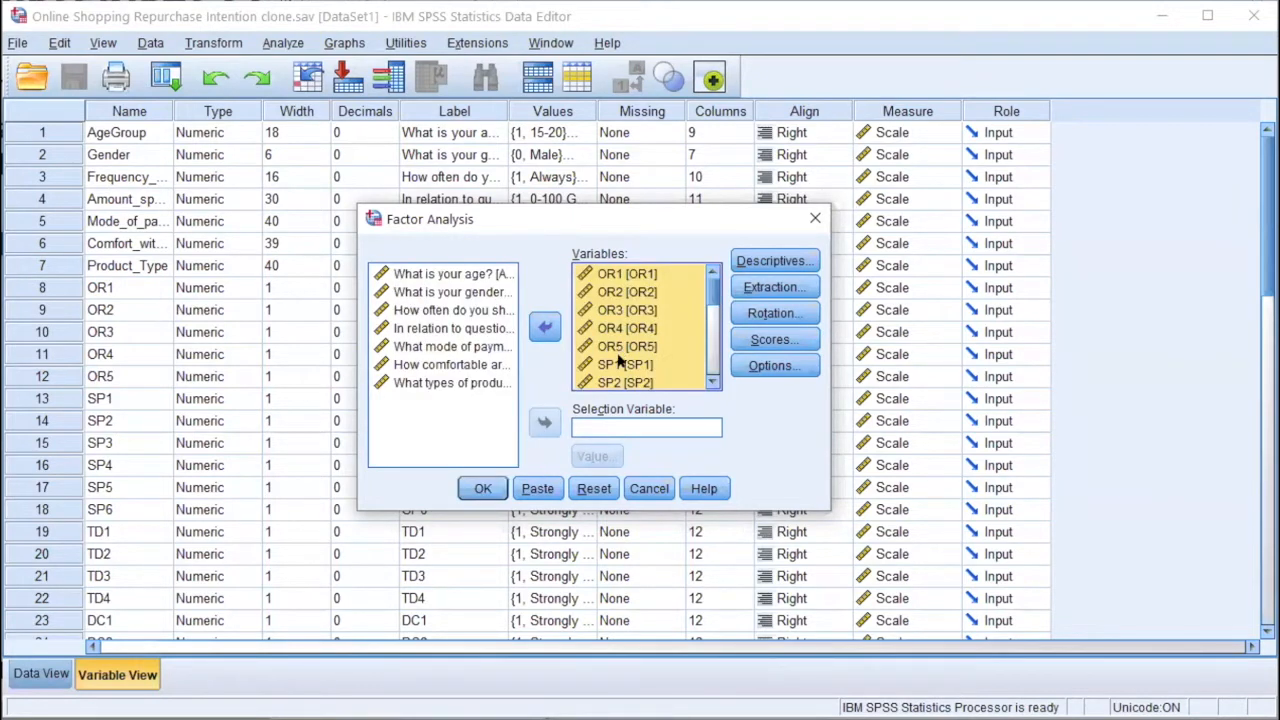
- Request the correlation coefficients, significance levels, and KMO and Bartlett's test of sphericity in the factor analysis descriptives
left_click(768, 262)
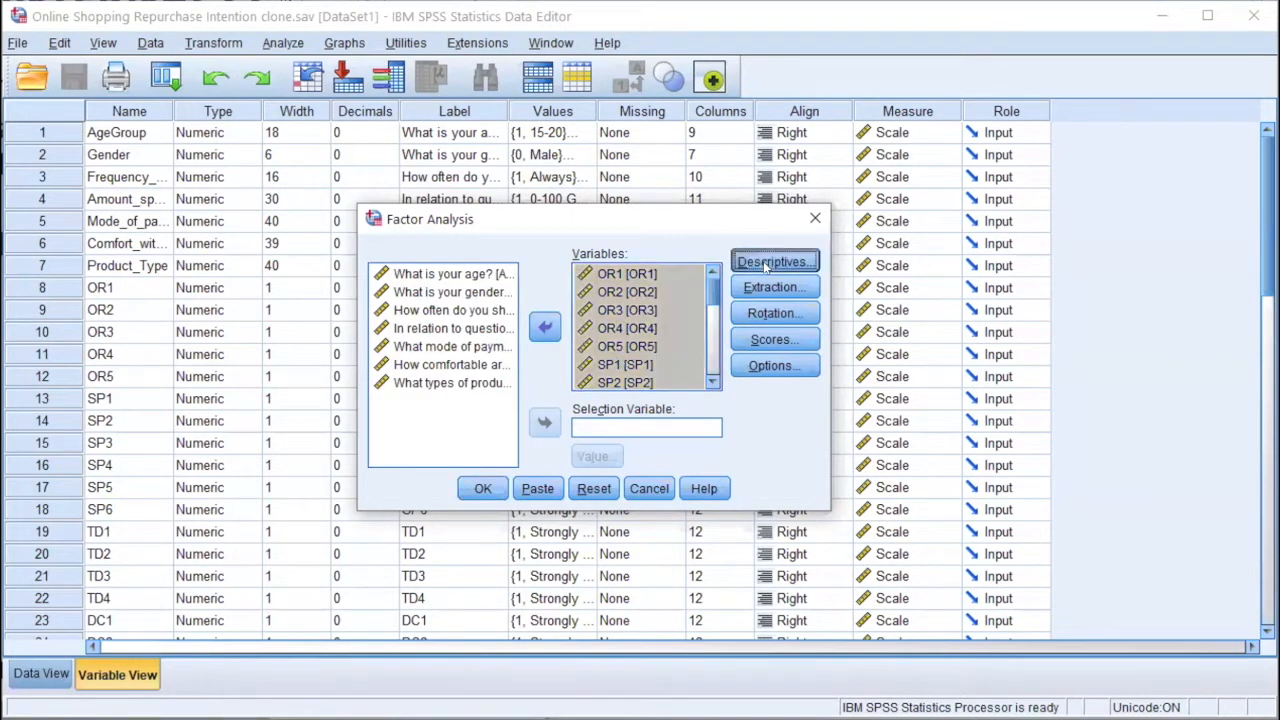
left_click(495, 434)
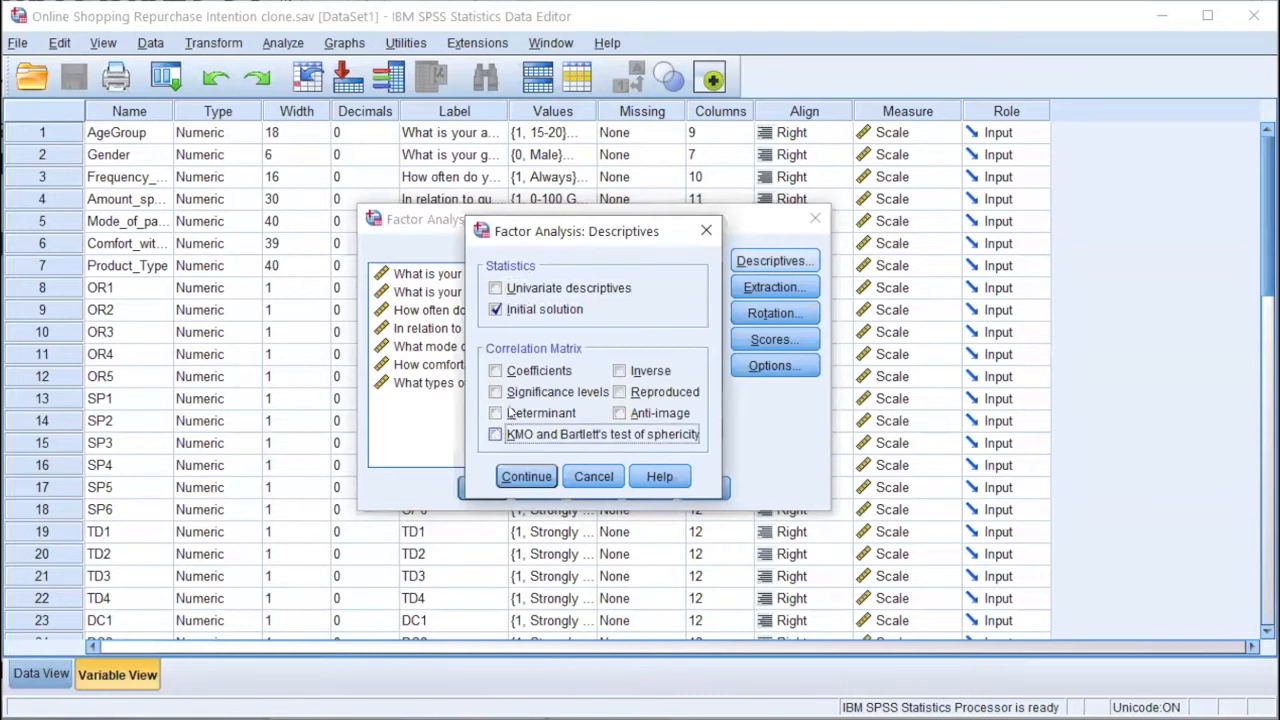
left_click(495, 392)
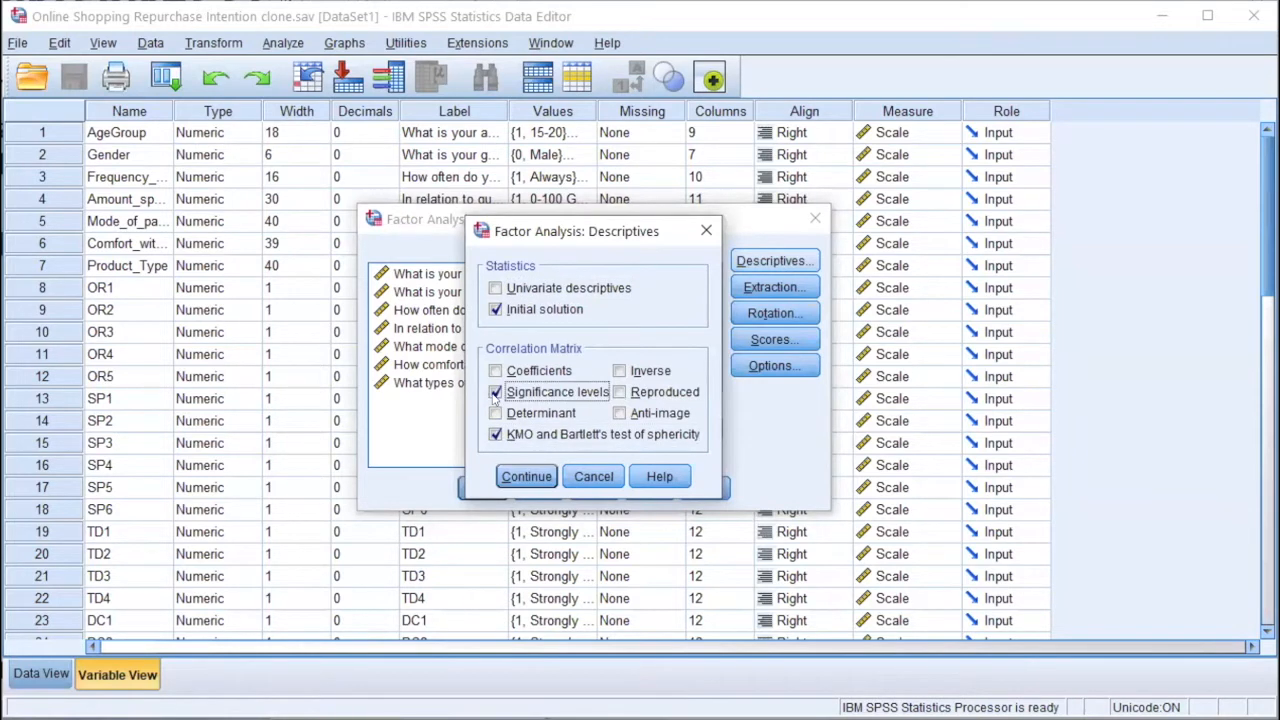
left_click(502, 370)
left_click(536, 478)
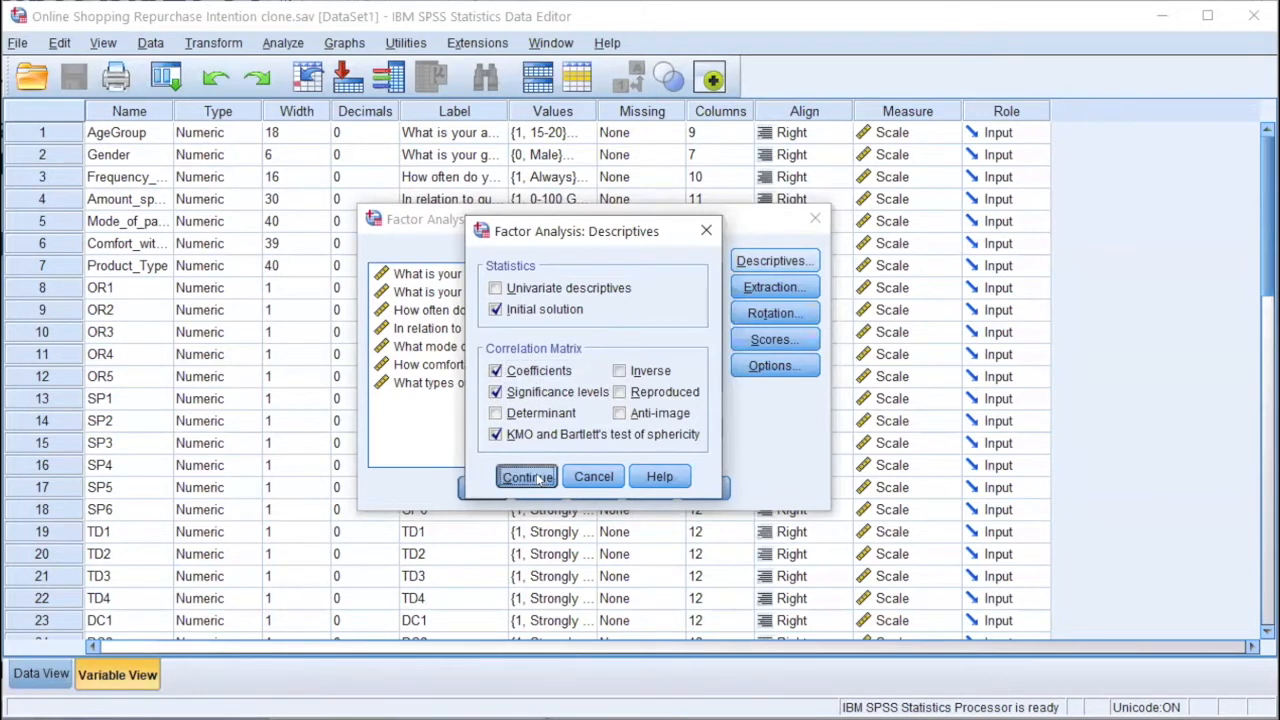
- Set the factor extraction method to Maximum likelihood
left_click(762, 286)
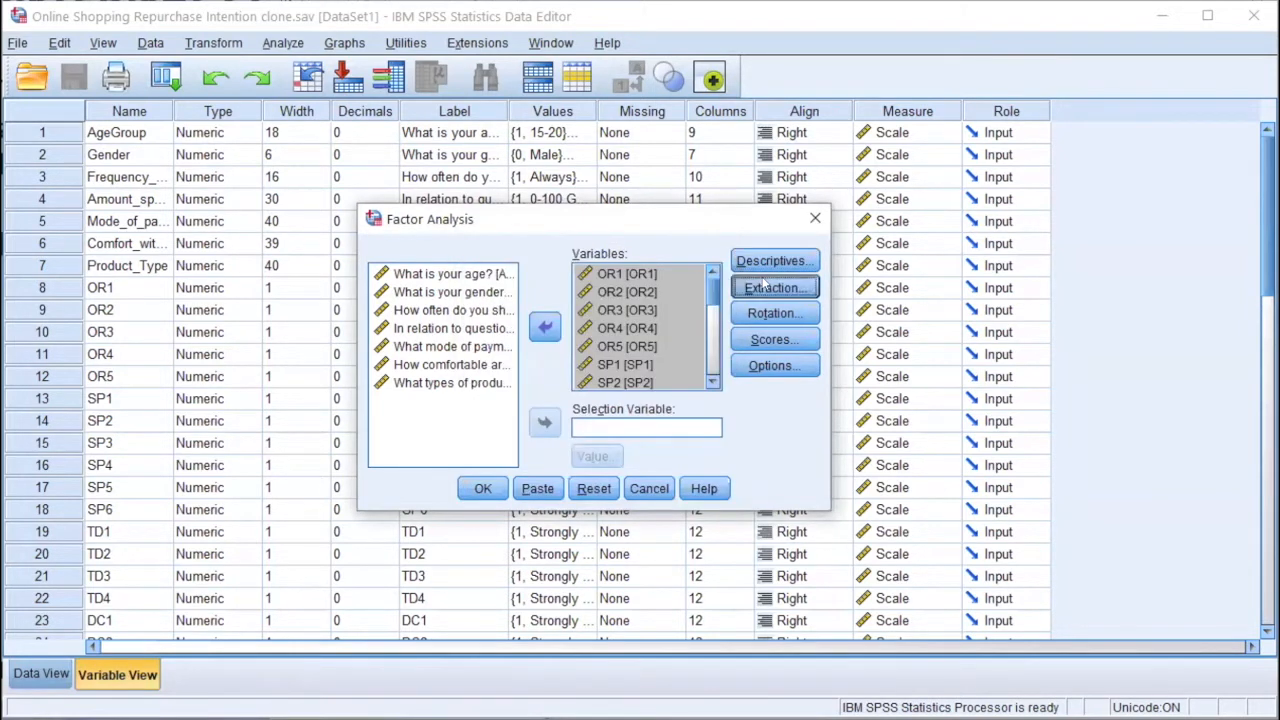
left_click(603, 220)
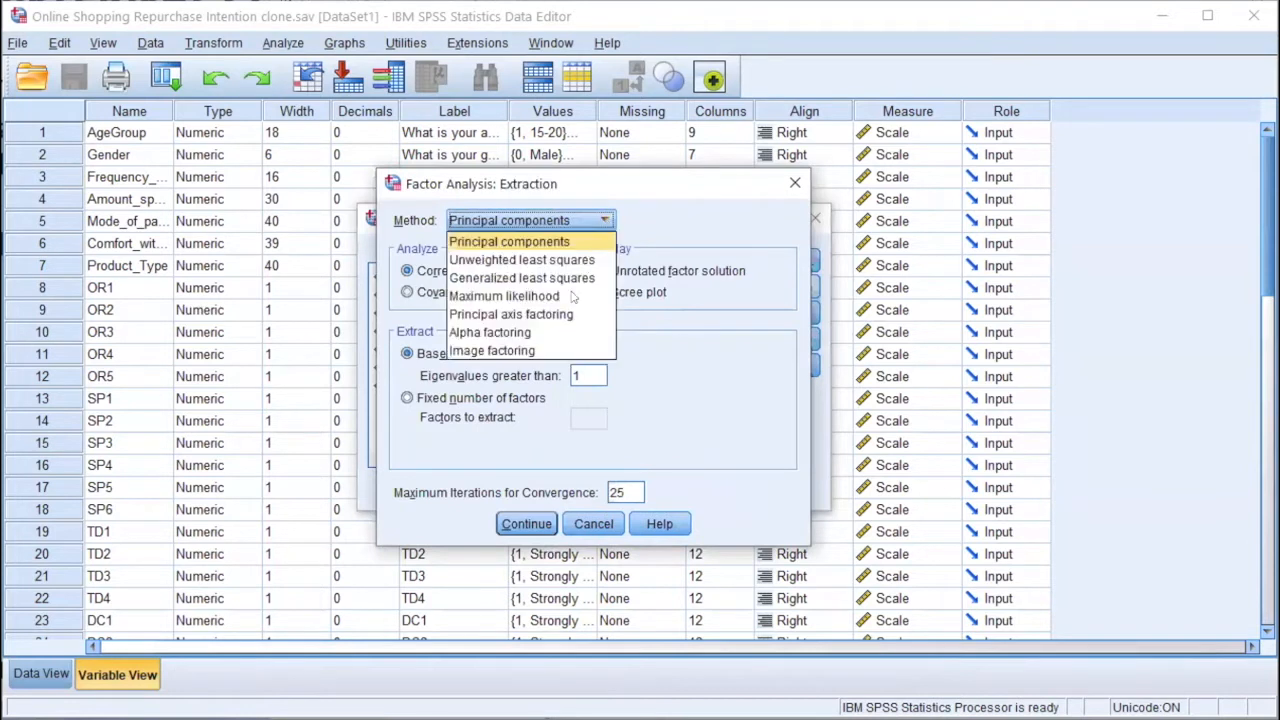
left_click(505, 296)
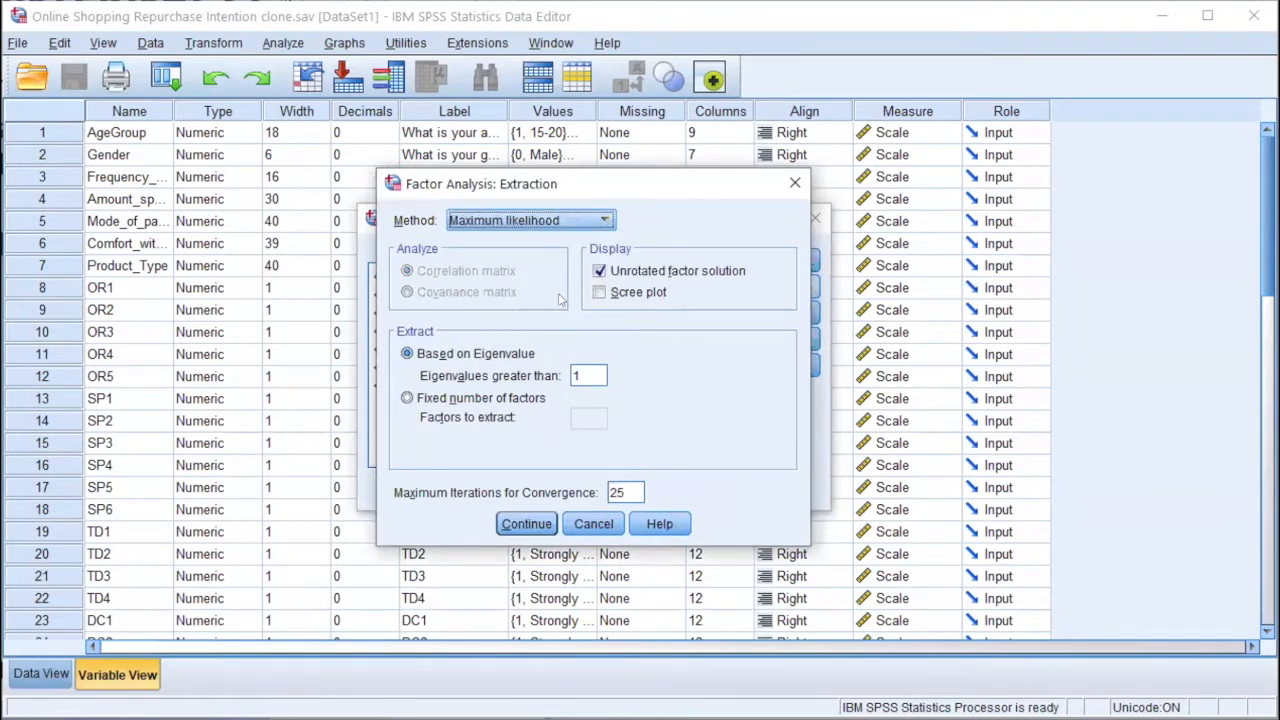
left_click(522, 526)
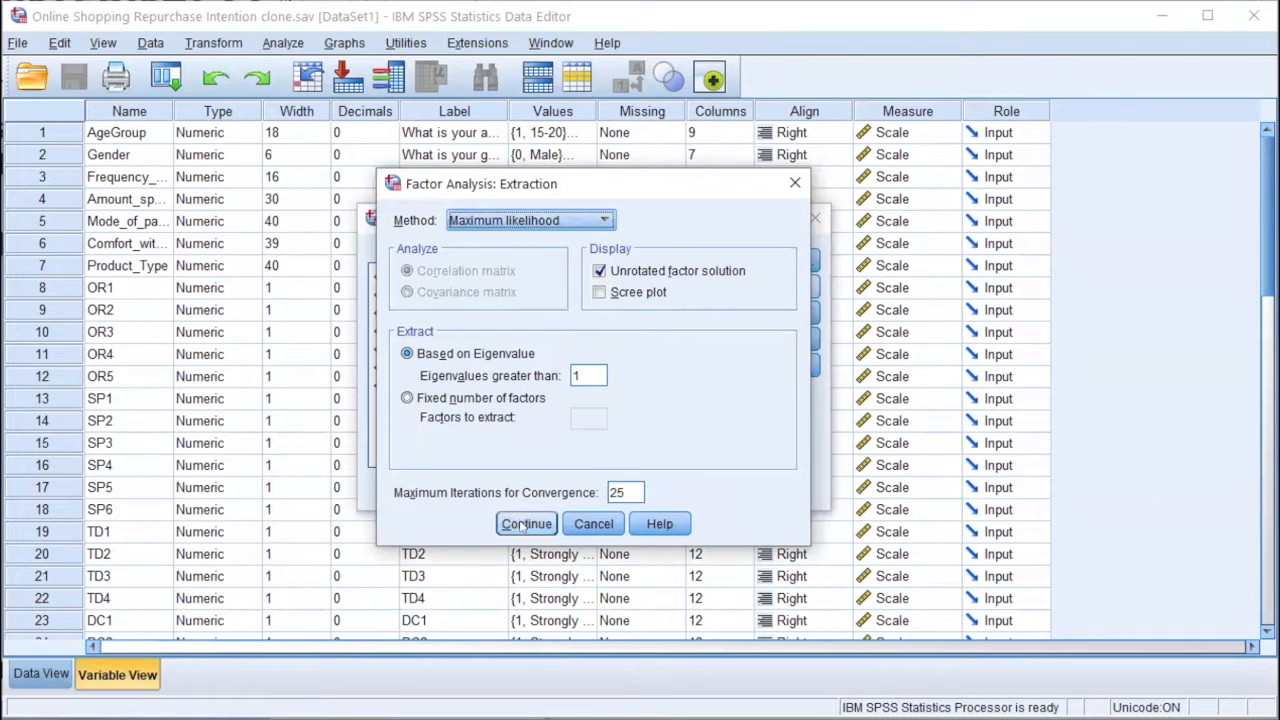
left_click(519, 528)
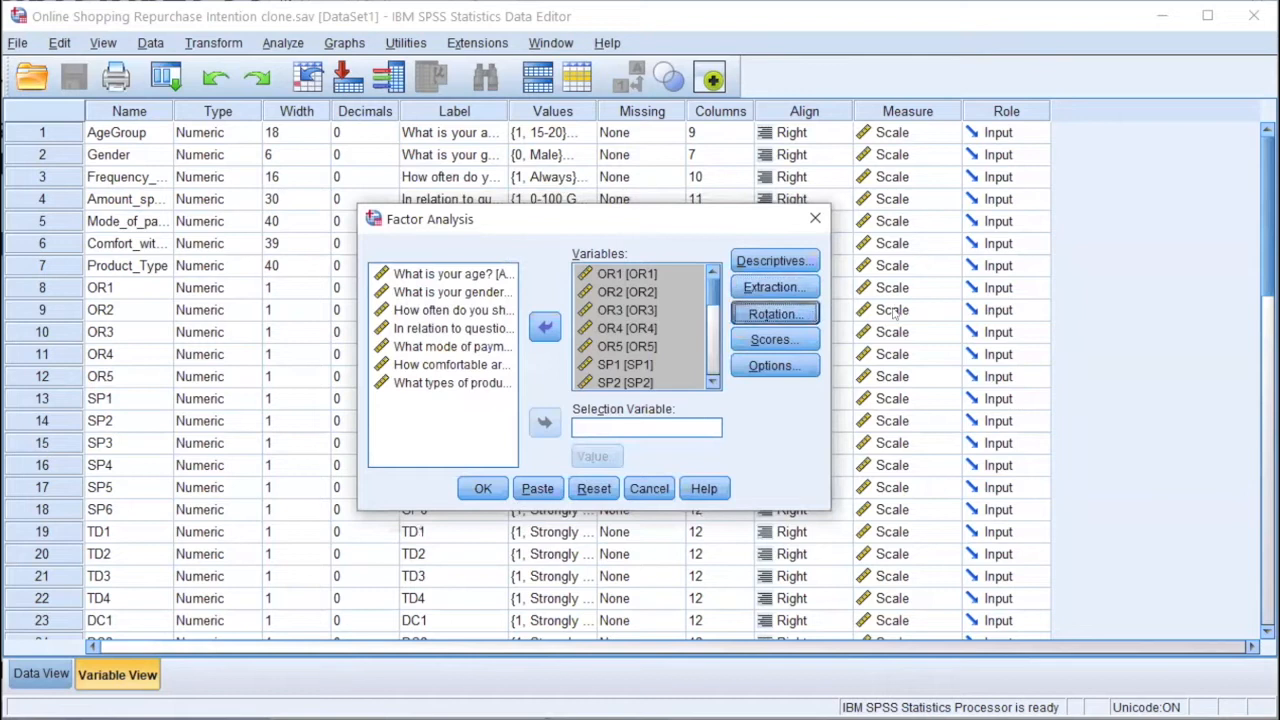
- Set the factor rotation method to Promax
left_click(775, 313)
left_click(585, 326)
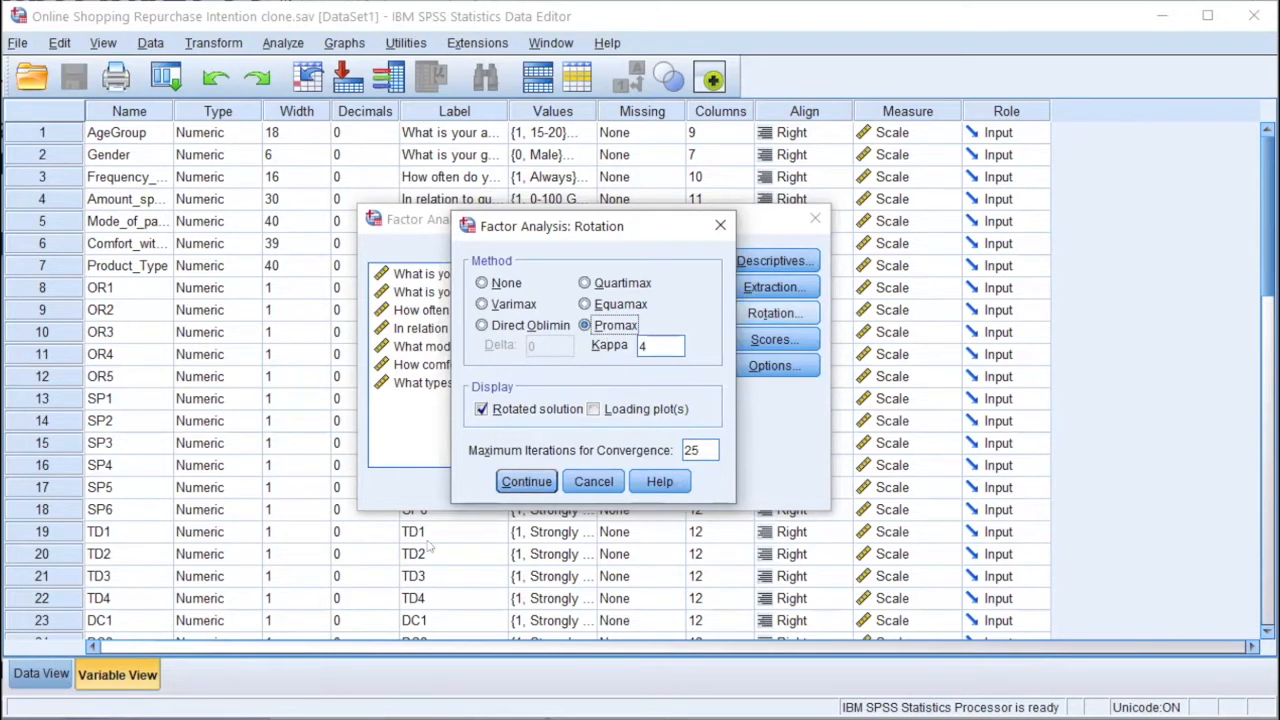
left_click(527, 481)
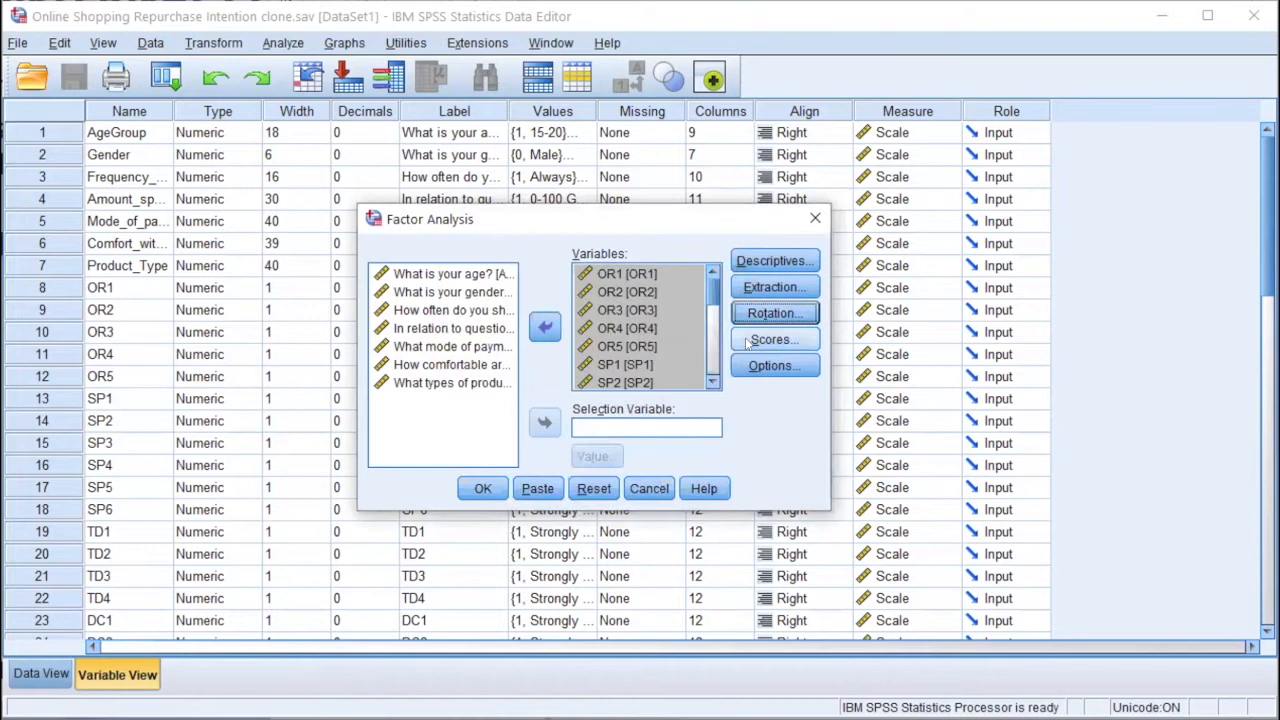
- Check the factor score settings and the missing-value and coefficient display options, and run the factor analysis
left_click(750, 341)
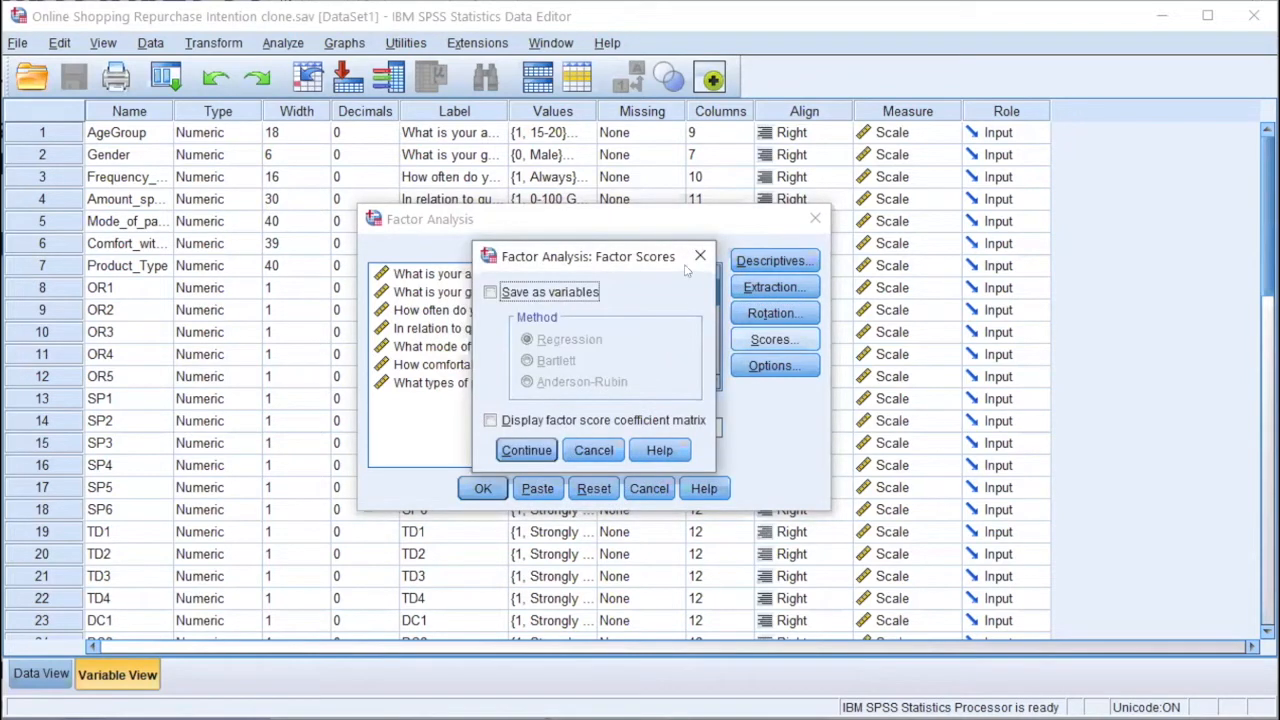
left_click(700, 256)
left_click(750, 372)
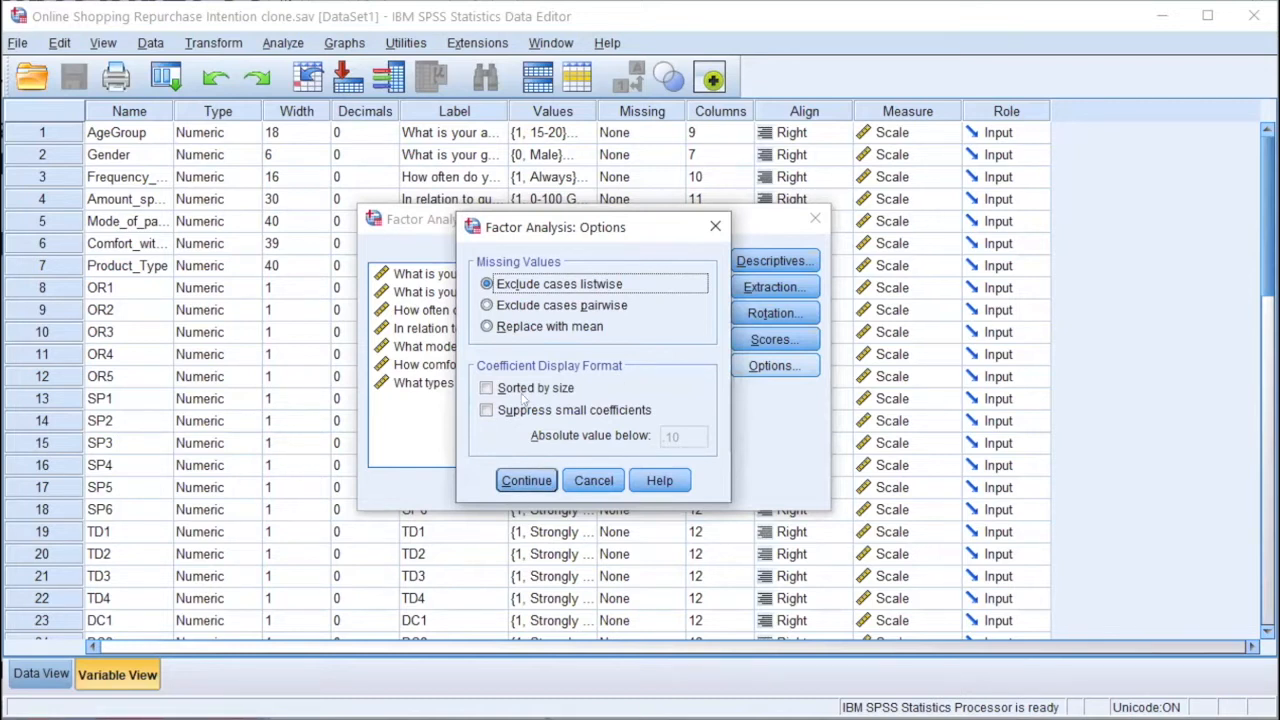
left_click(529, 481)
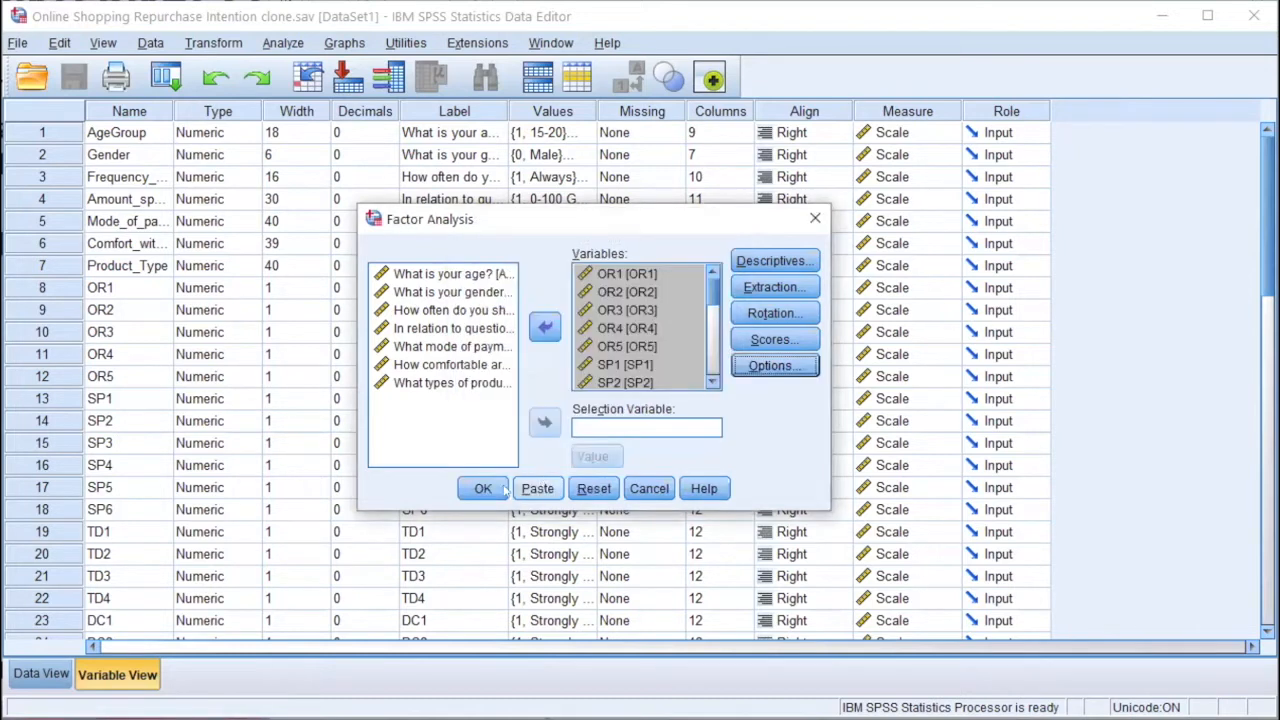
left_click(481, 490)
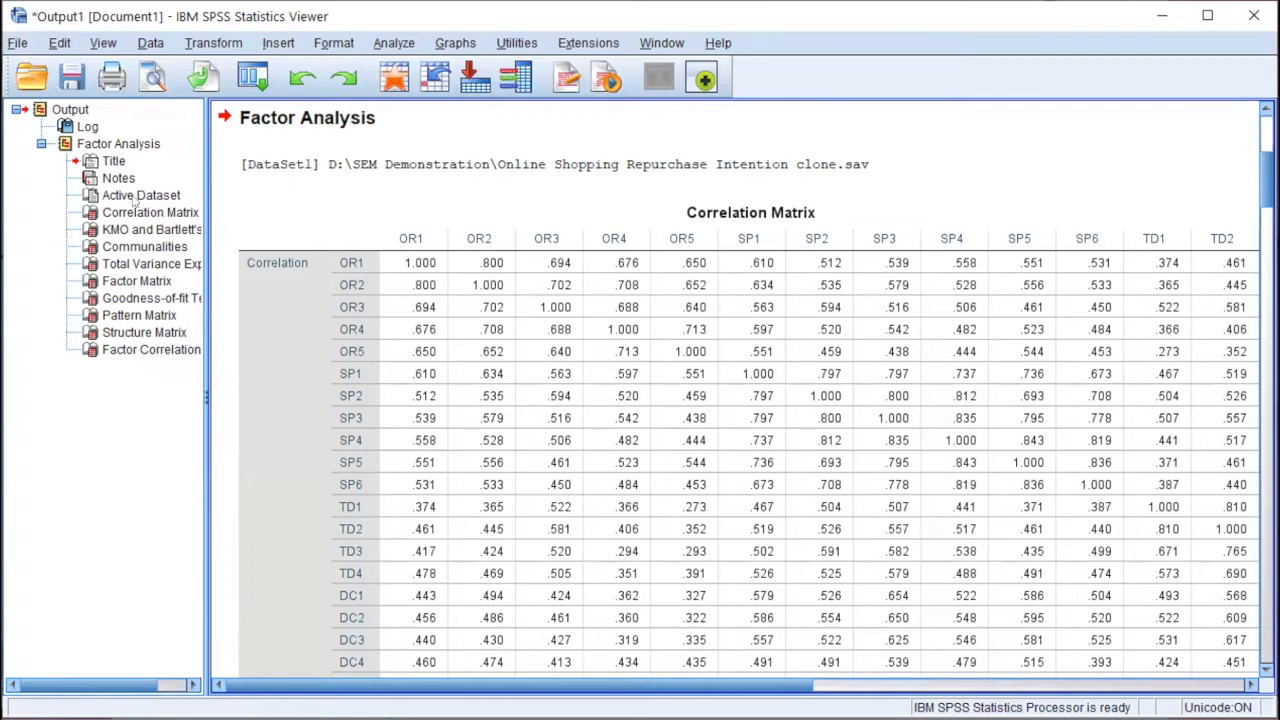
- Go to the Pattern Matrix in the factor analysis output and copy the table
left_click(139, 316)
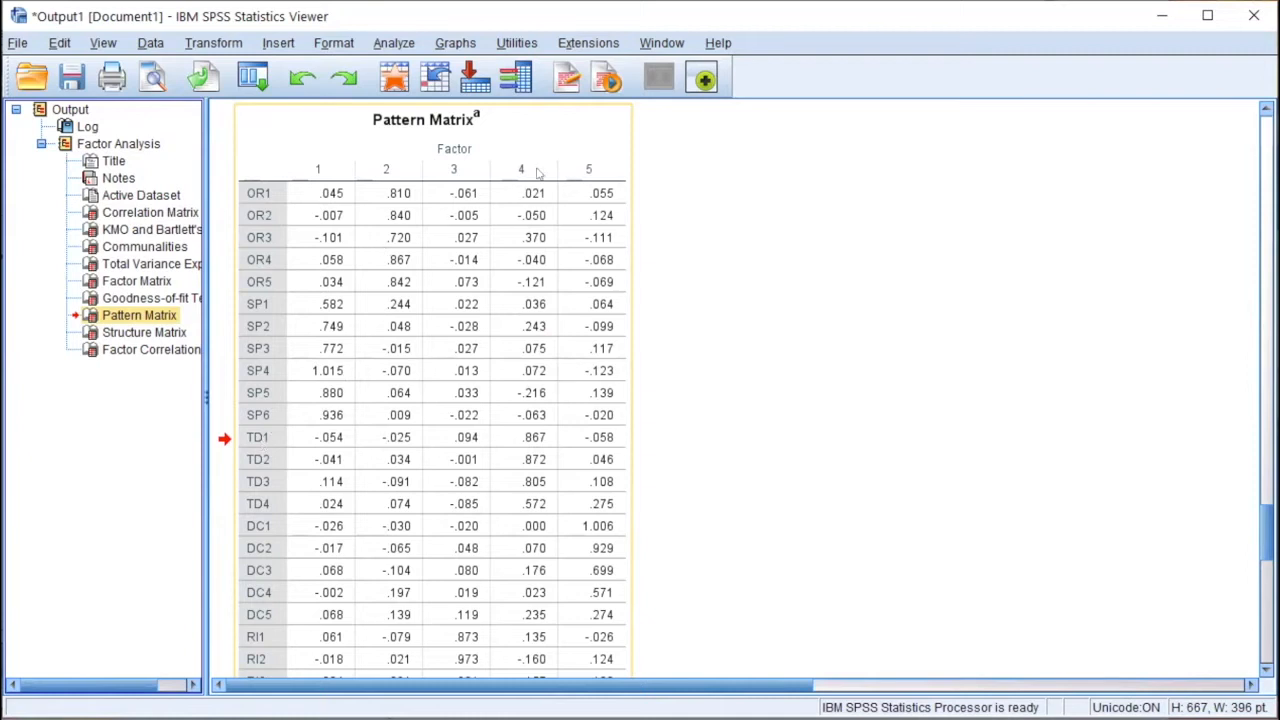
right_click(538, 174)
left_click(557, 214)
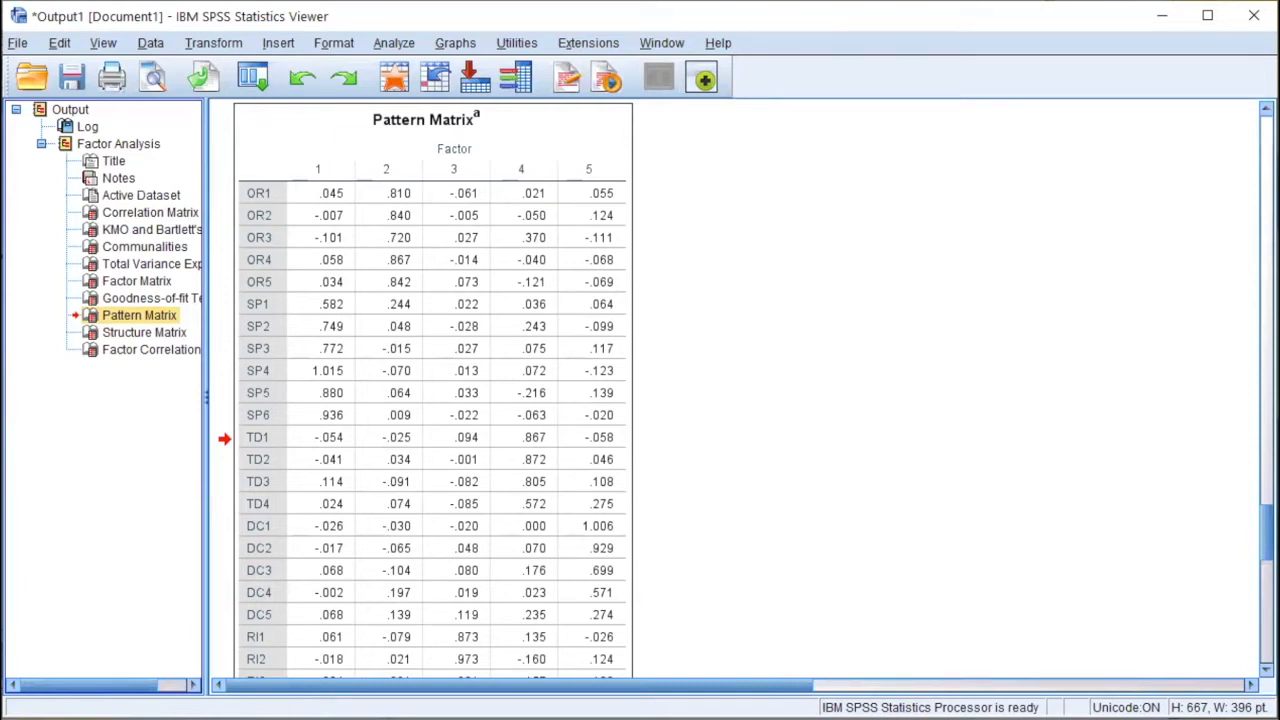
- Switch to Amos Graphics and create a new blank project
key("alt+Tab")
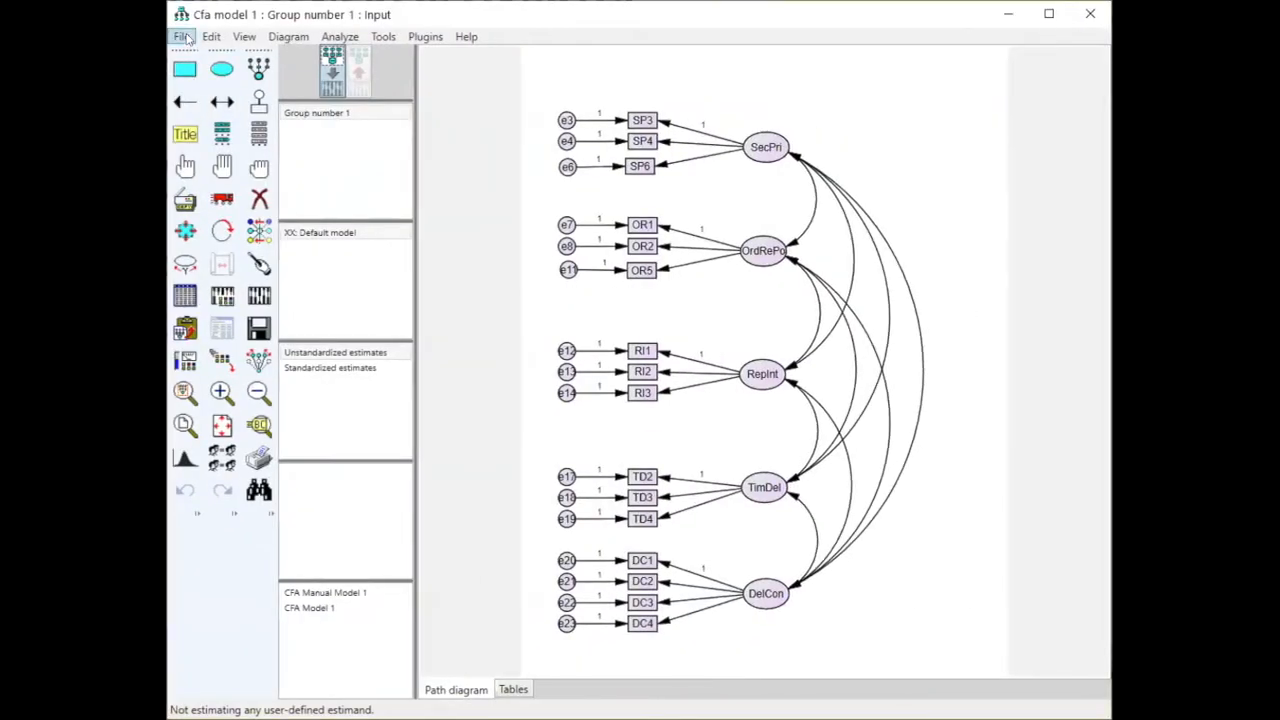
left_click(182, 36)
left_click(293, 60)
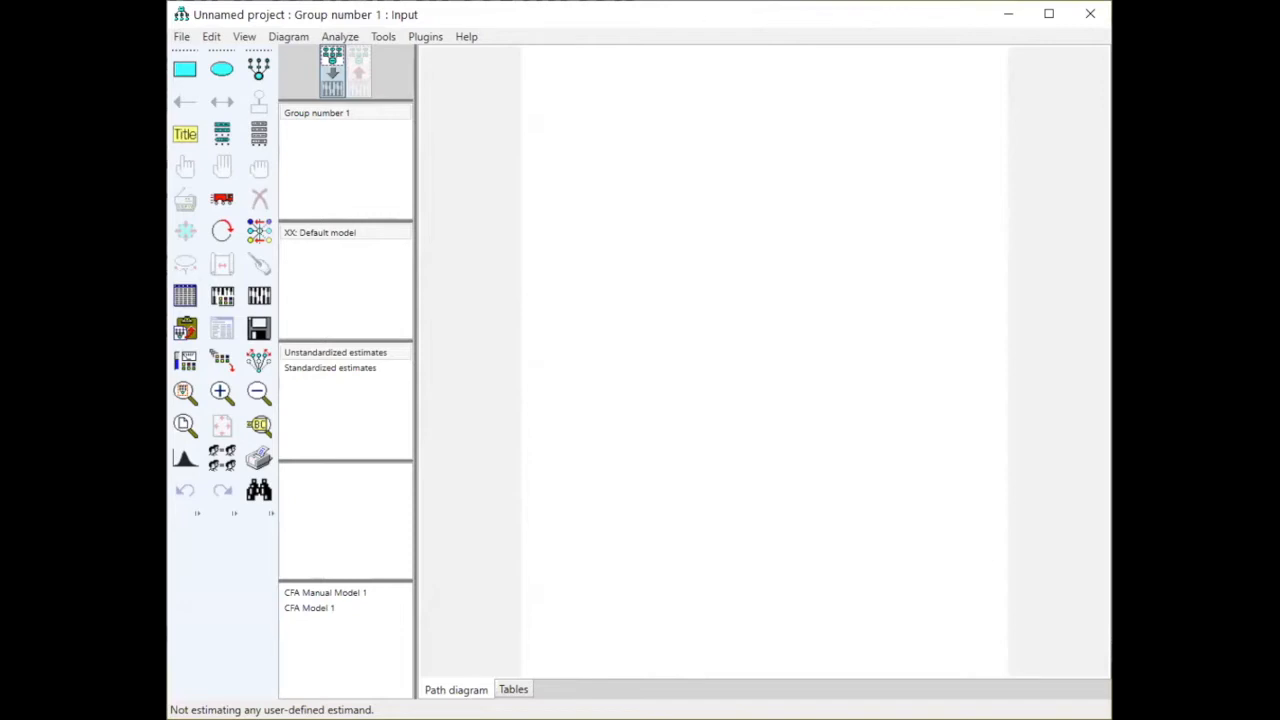
left_click(906, 3)
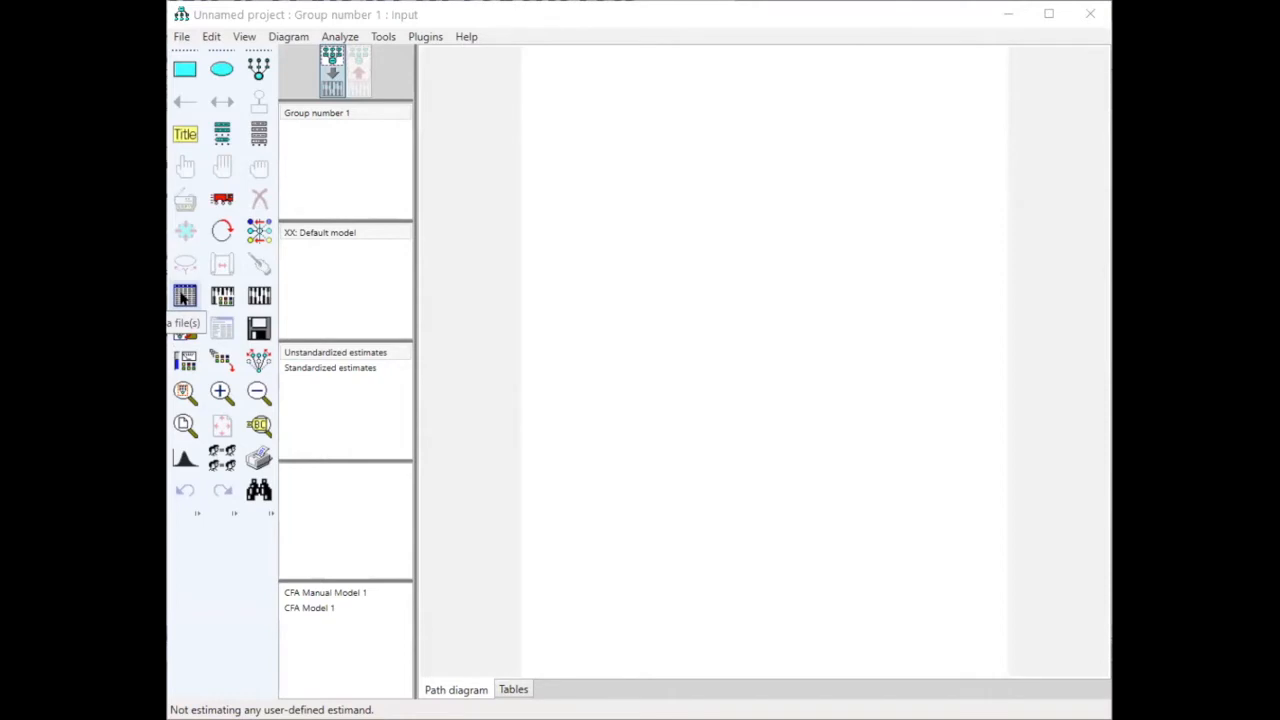
- Assign the data file Online Shopping Repurchase Intention clone.sav from the SEM Demonstration folder to Group number 1
left_click(184, 296)
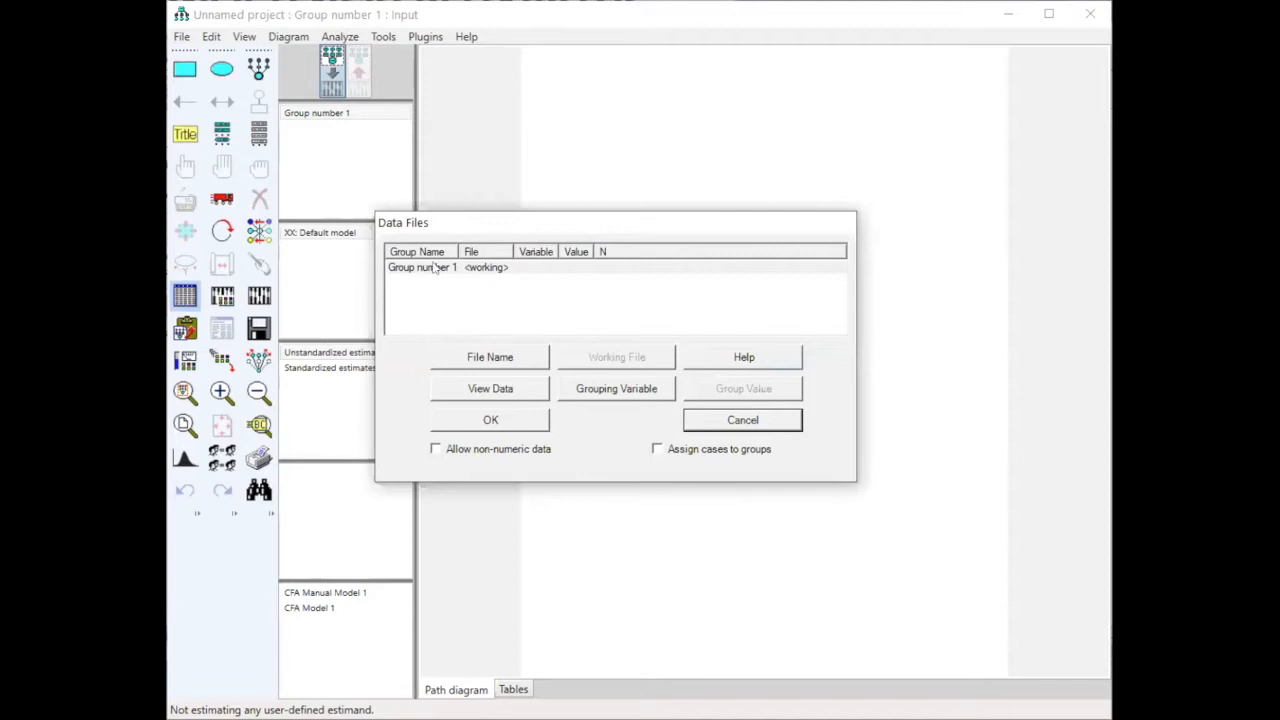
left_click(505, 268)
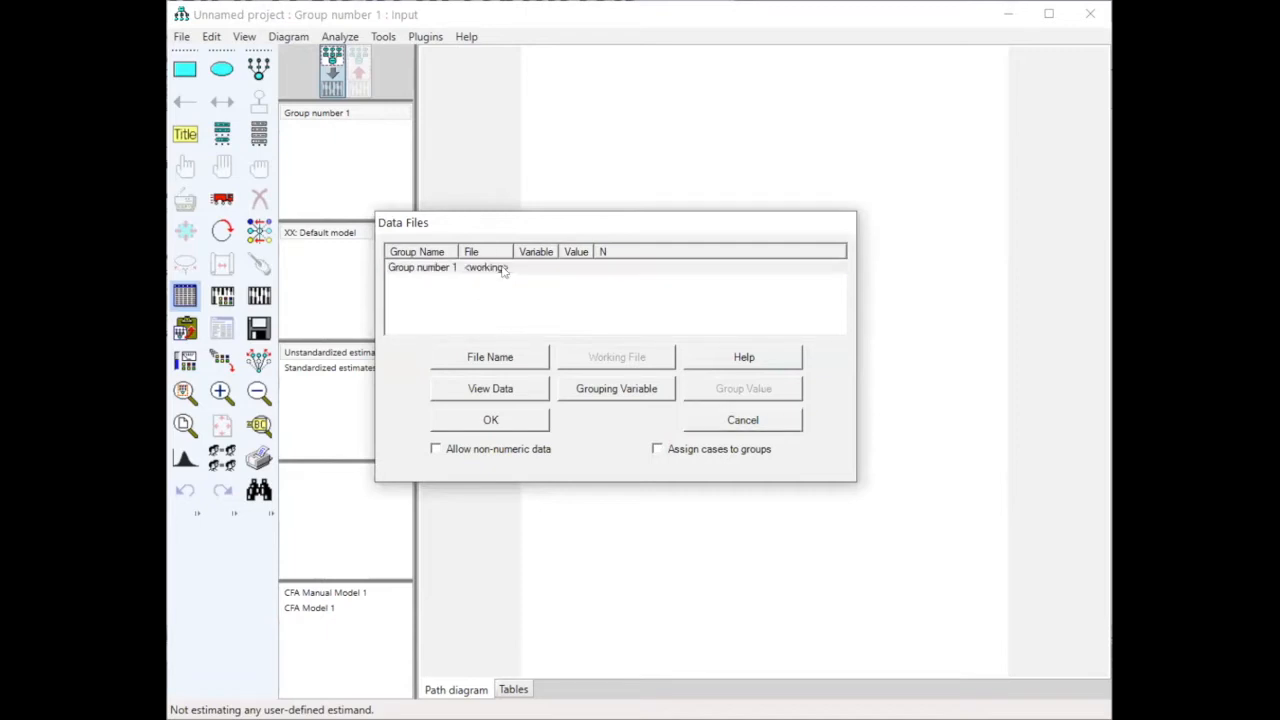
double_click(505, 268)
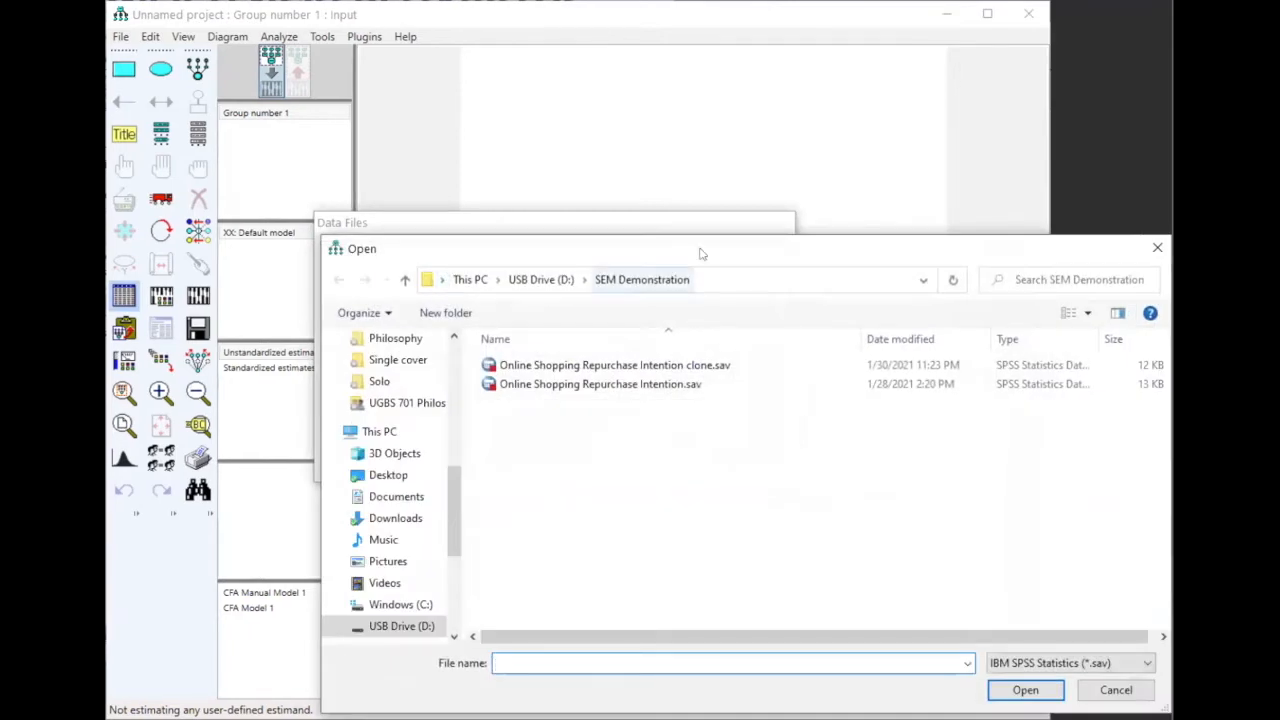
left_click_drag(690, 250, 570, 212)
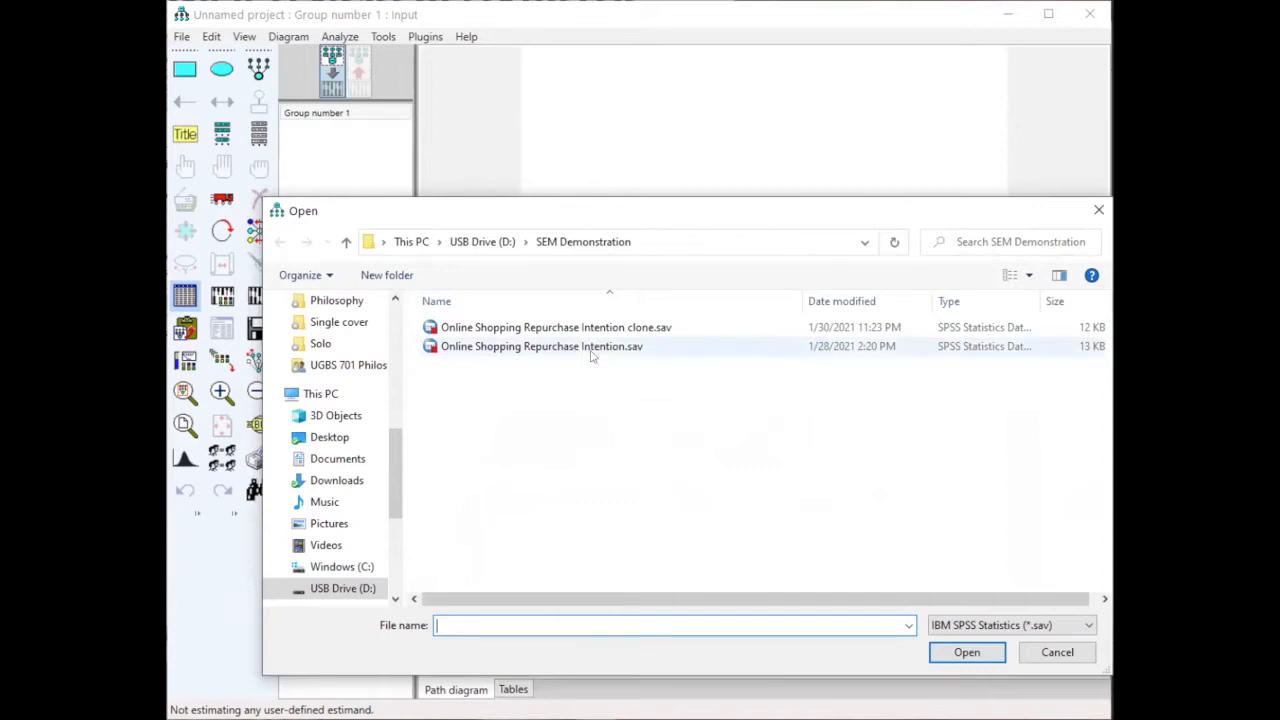
left_click(615, 330)
left_click(1000, 652)
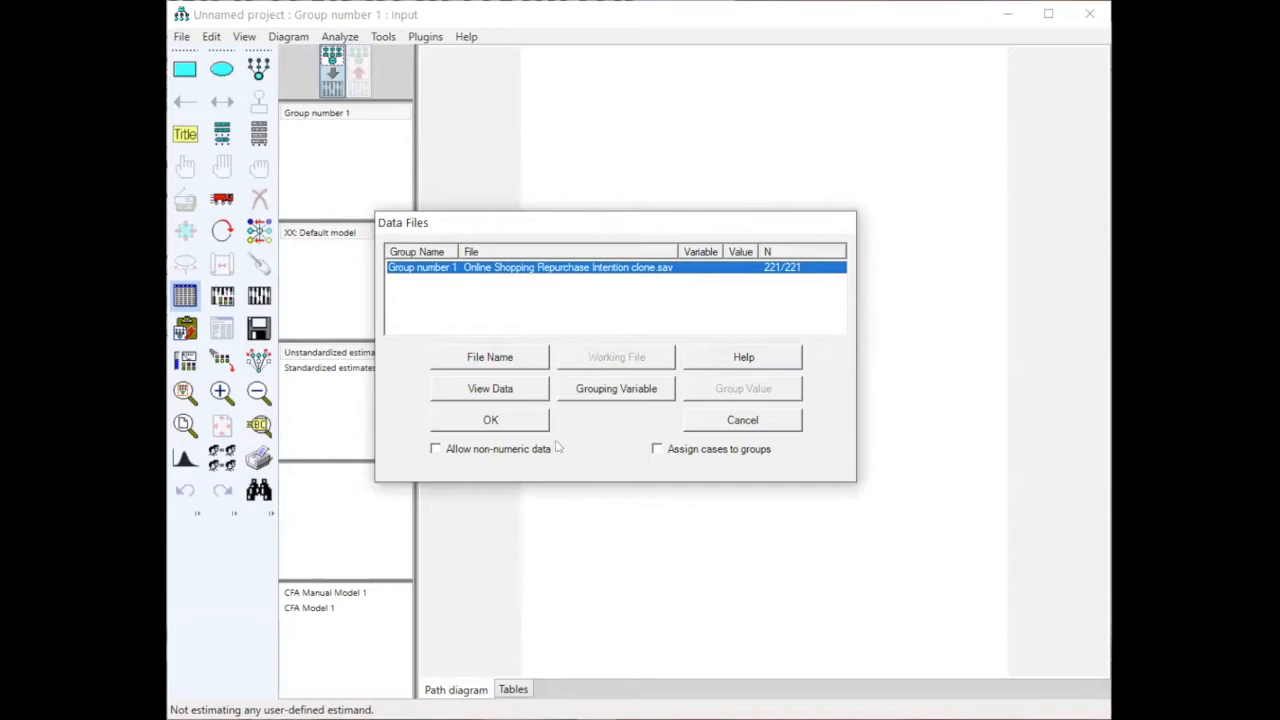
left_click(516, 422)
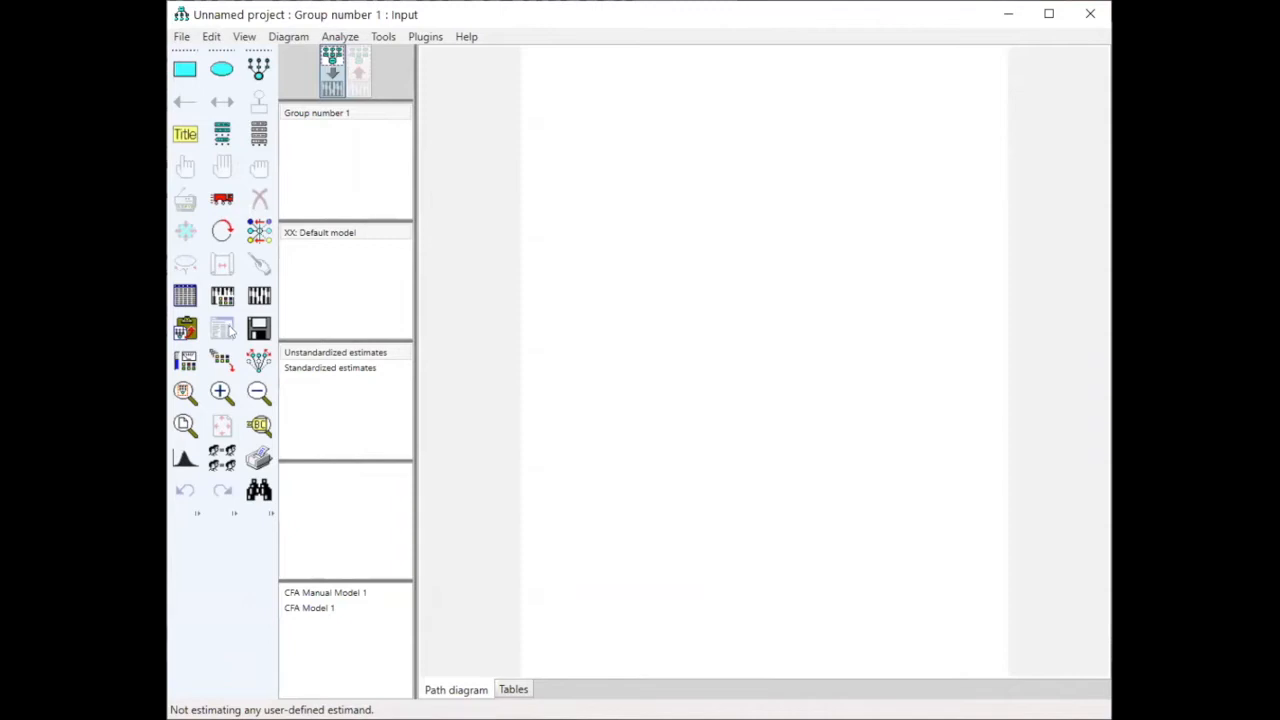
- Run the Pattern Matrix Model Builder plugin, paste the copied SPSS pattern matrix and create the CFA diagram from it
left_click(427, 37)
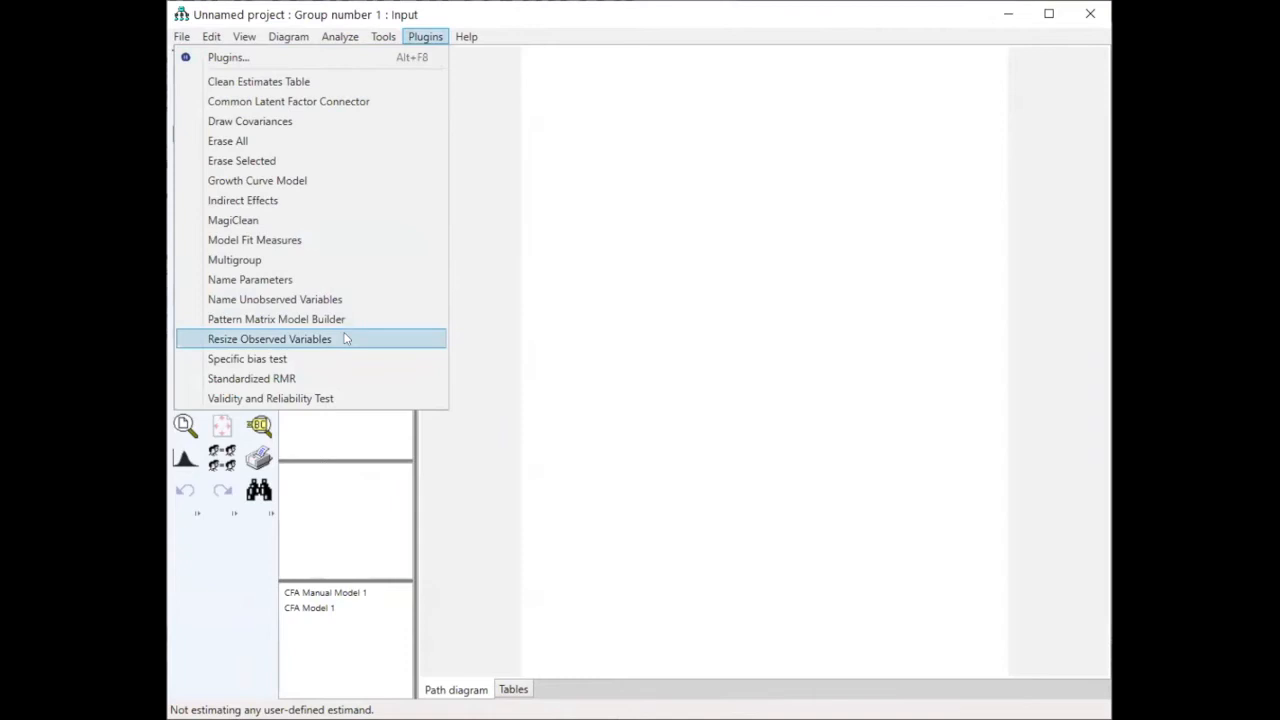
left_click(348, 320)
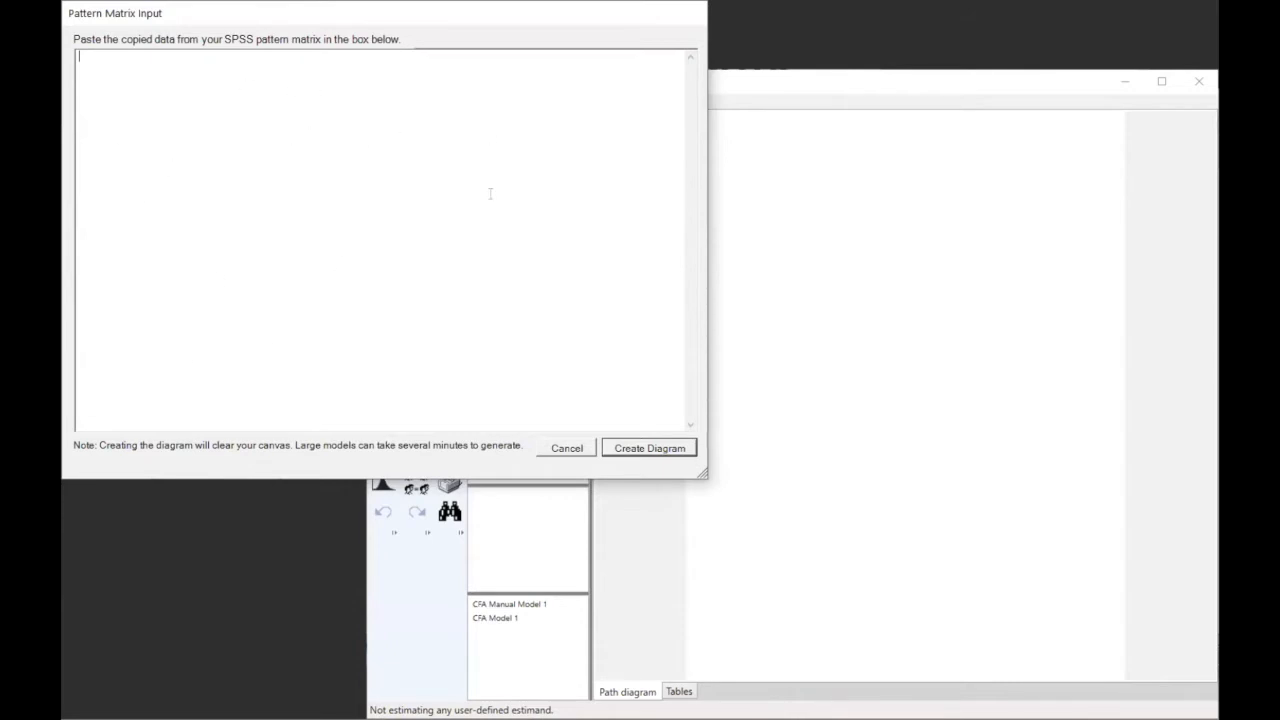
right_click(228, 71)
left_click(243, 140)
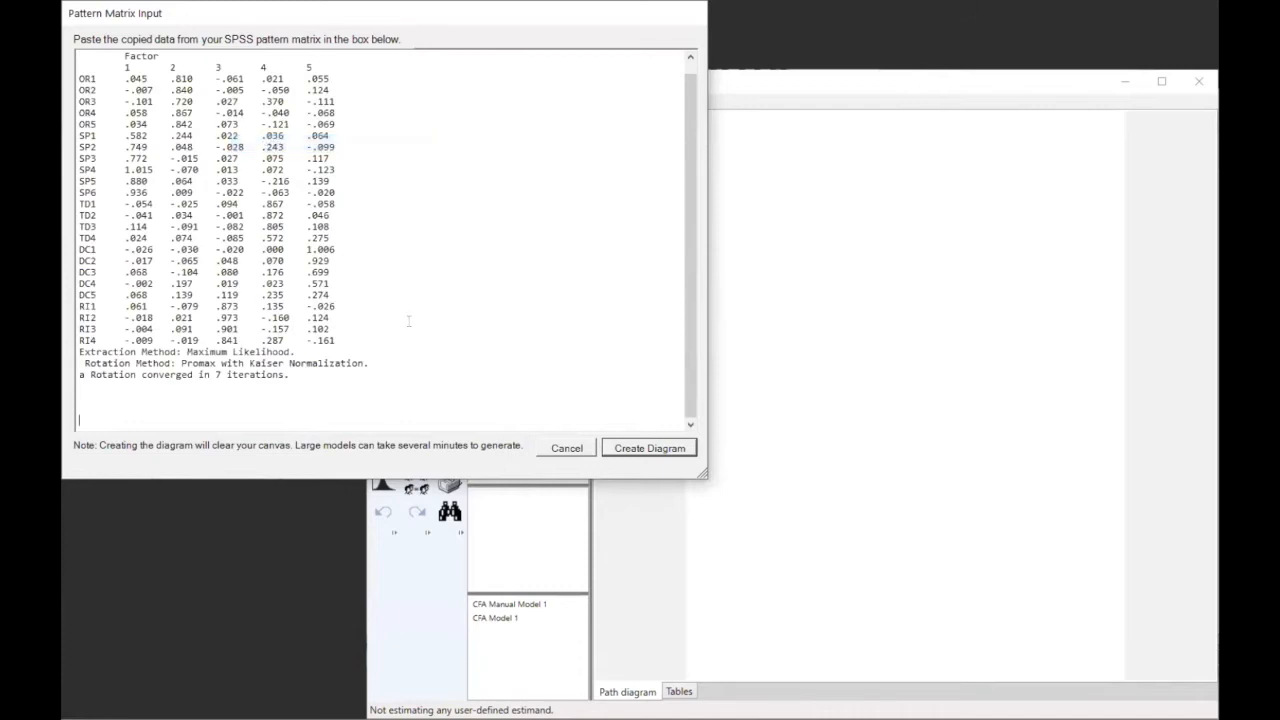
scroll(410, 335, "up", 1)
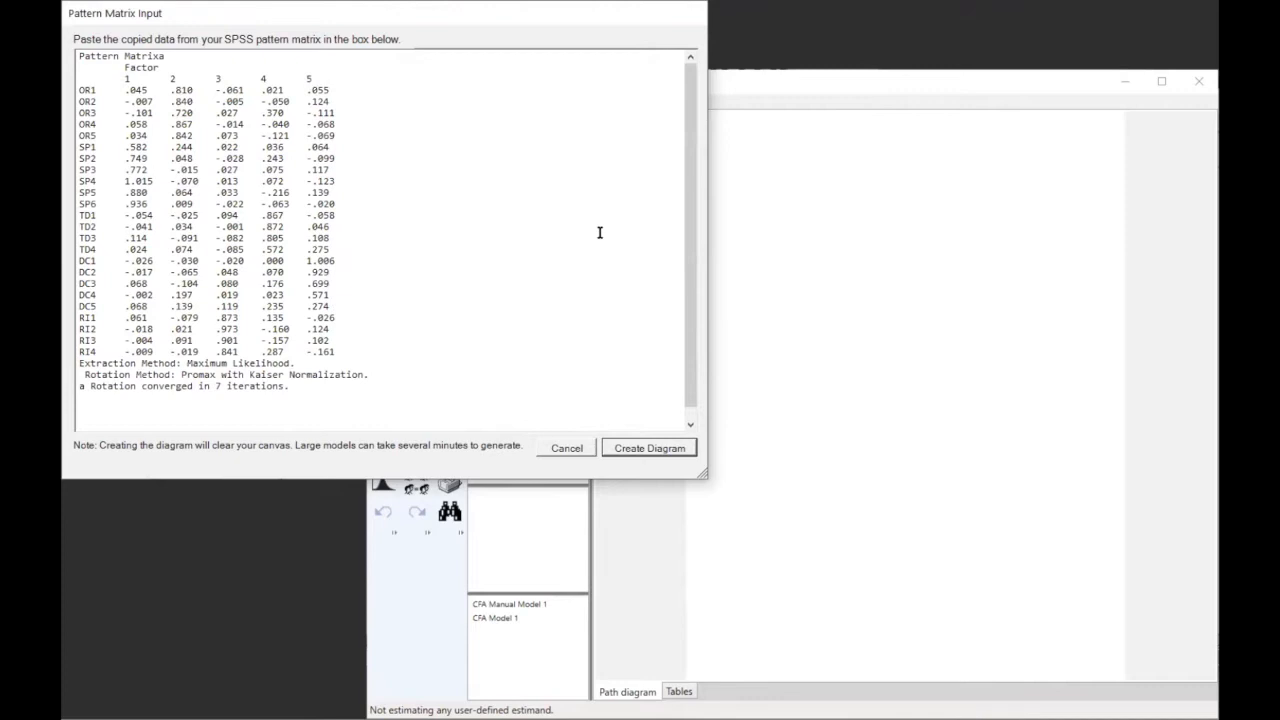
left_click(636, 450)
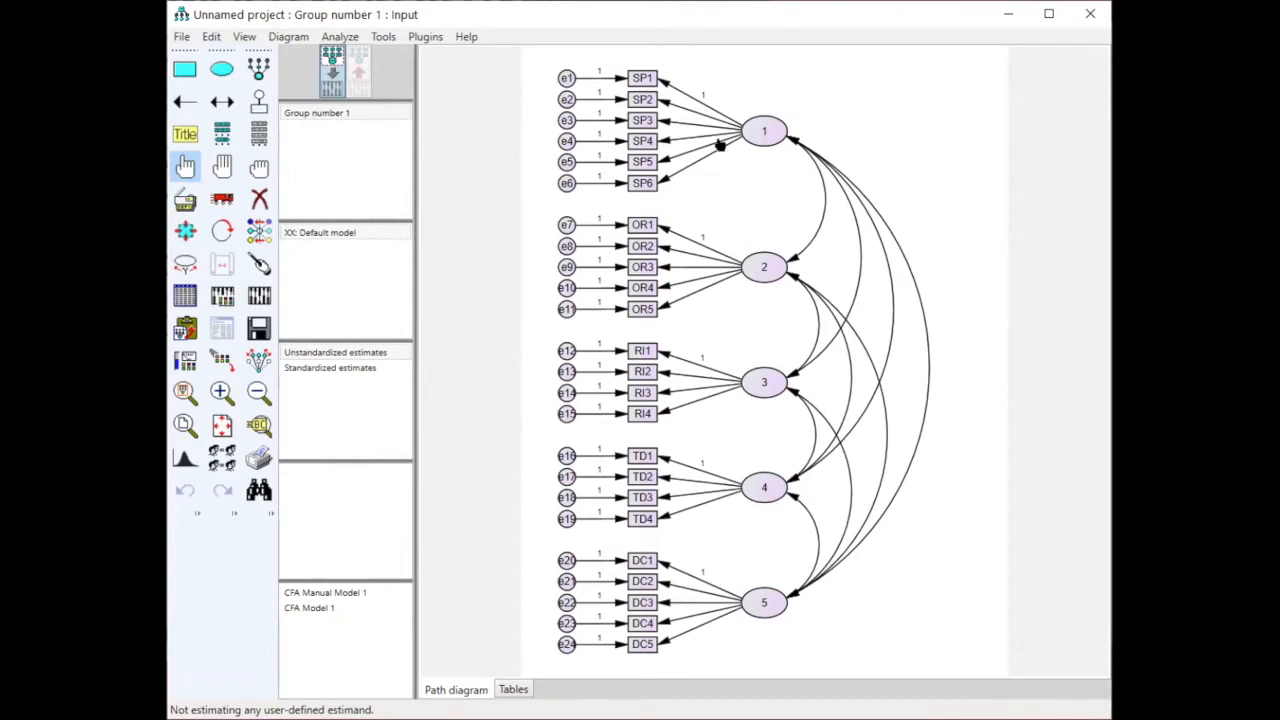
- Rename the latent variable of the SP1 to SP6 indicators as SecPri
key("ctrl+o")
left_click(766, 134)
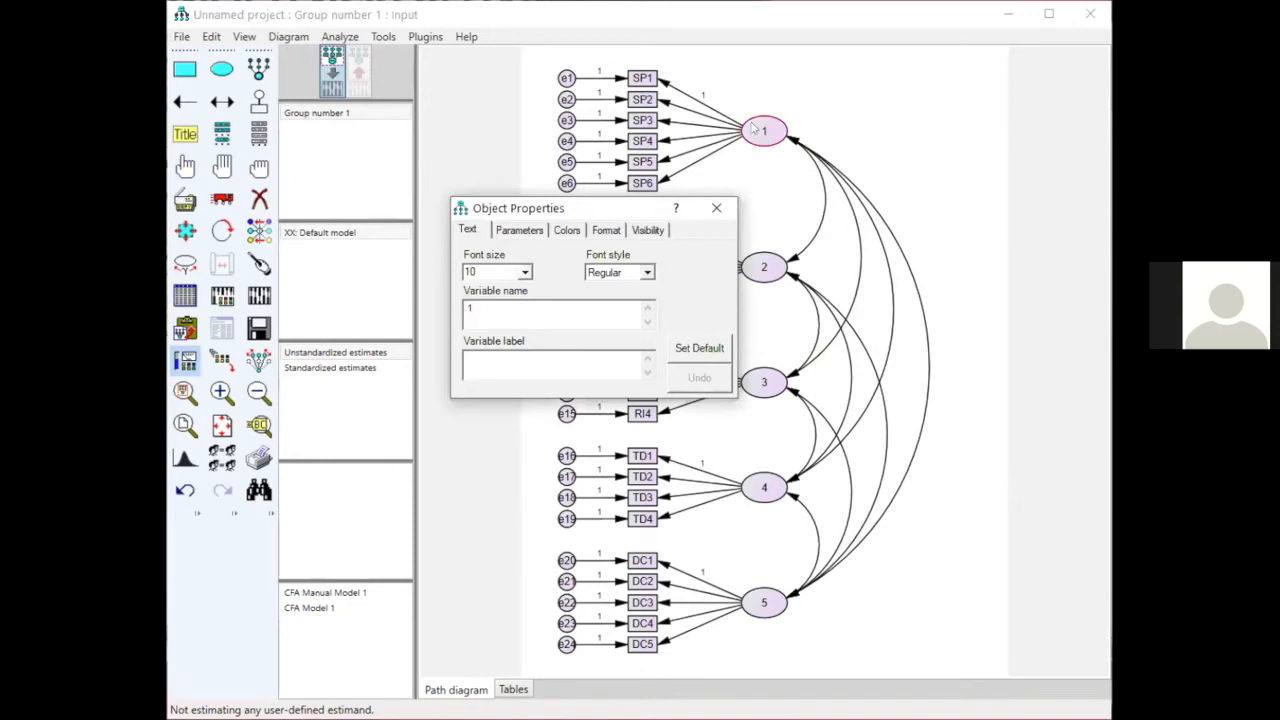
left_click(581, 316)
type("SEcPri")
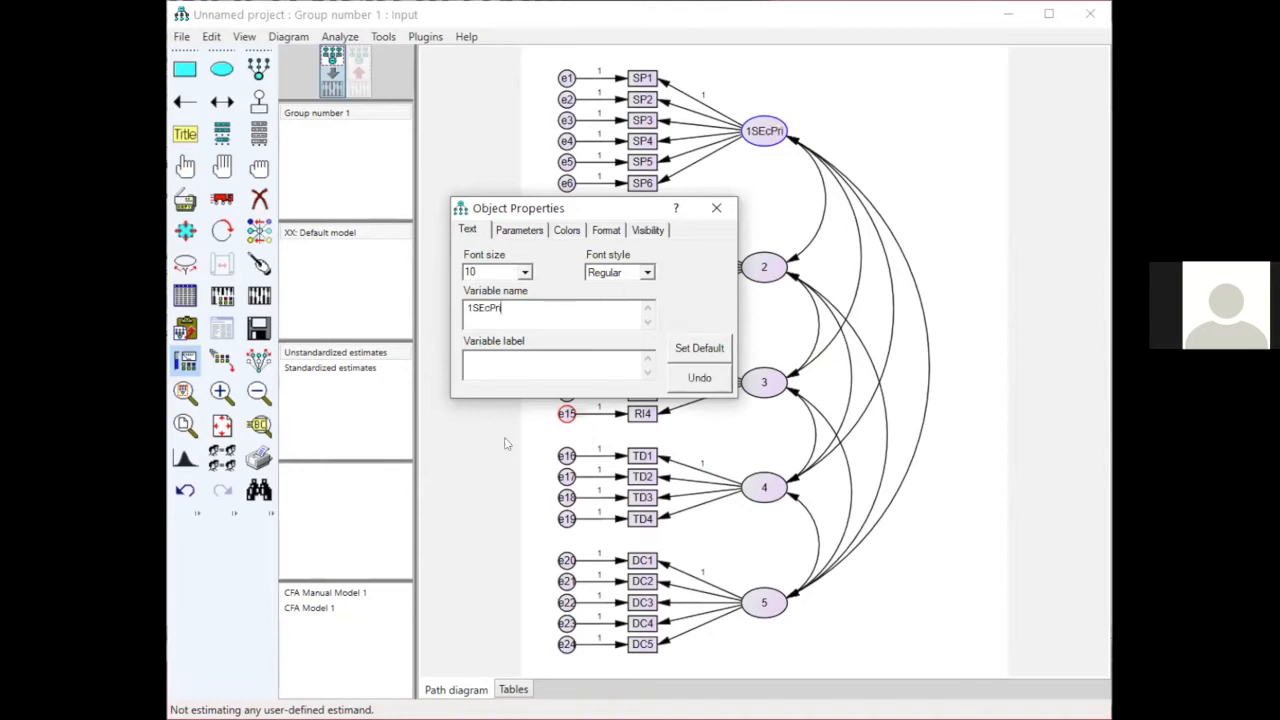
left_click(481, 308)
key("BackSpace")
key("BackSpace")
key("BackSpace")
type("Se")
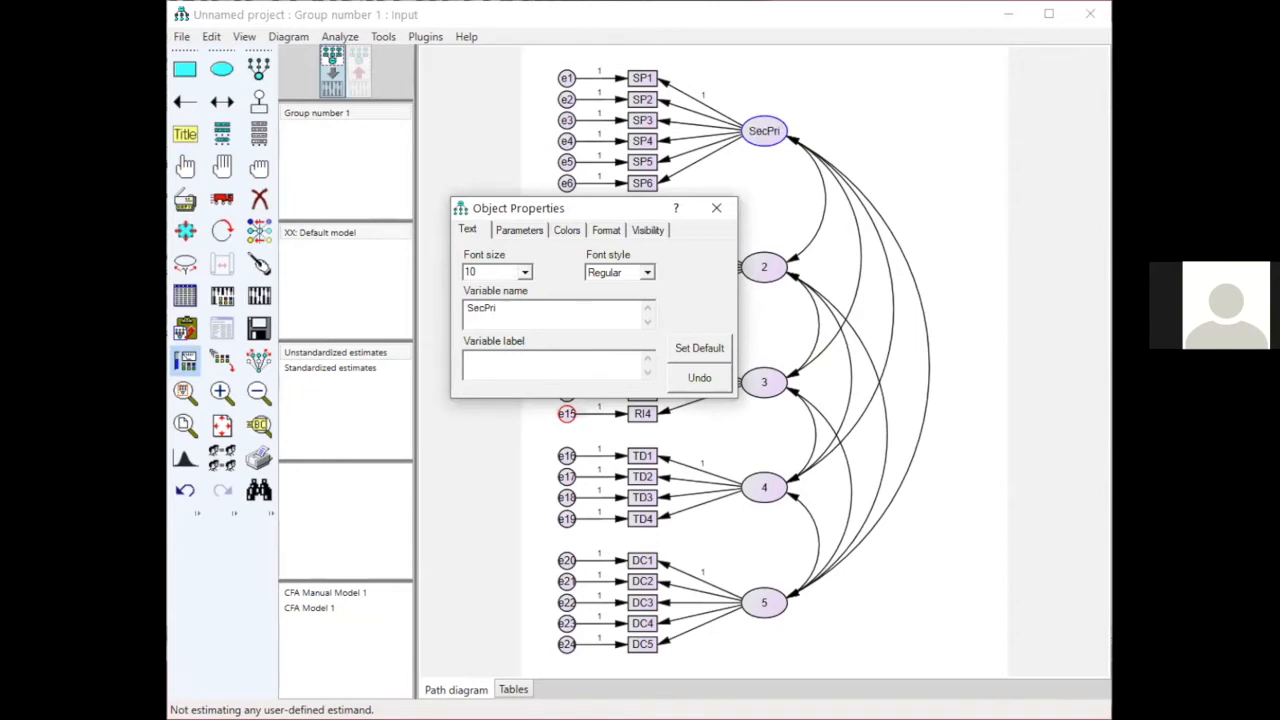
left_click(716, 208)
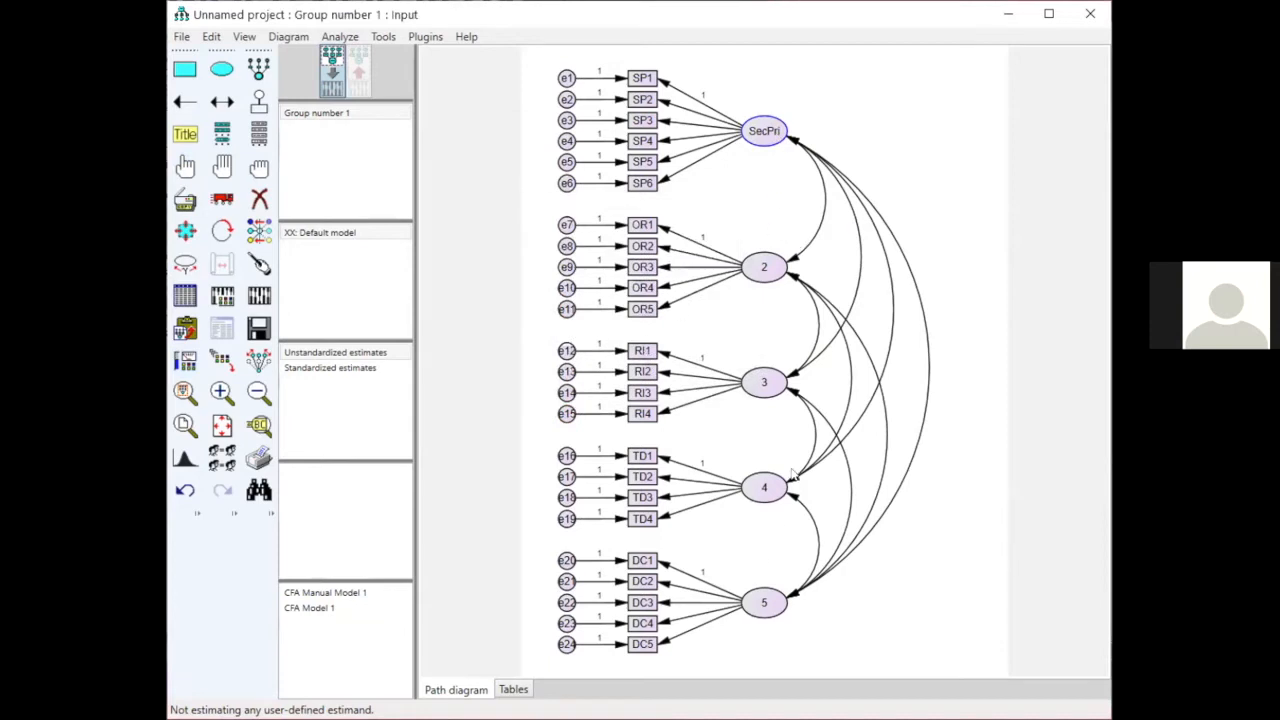
- Rename the latent variable of the OR items as OrdRet and that of the RI items as RepInt
double_click(762, 270)
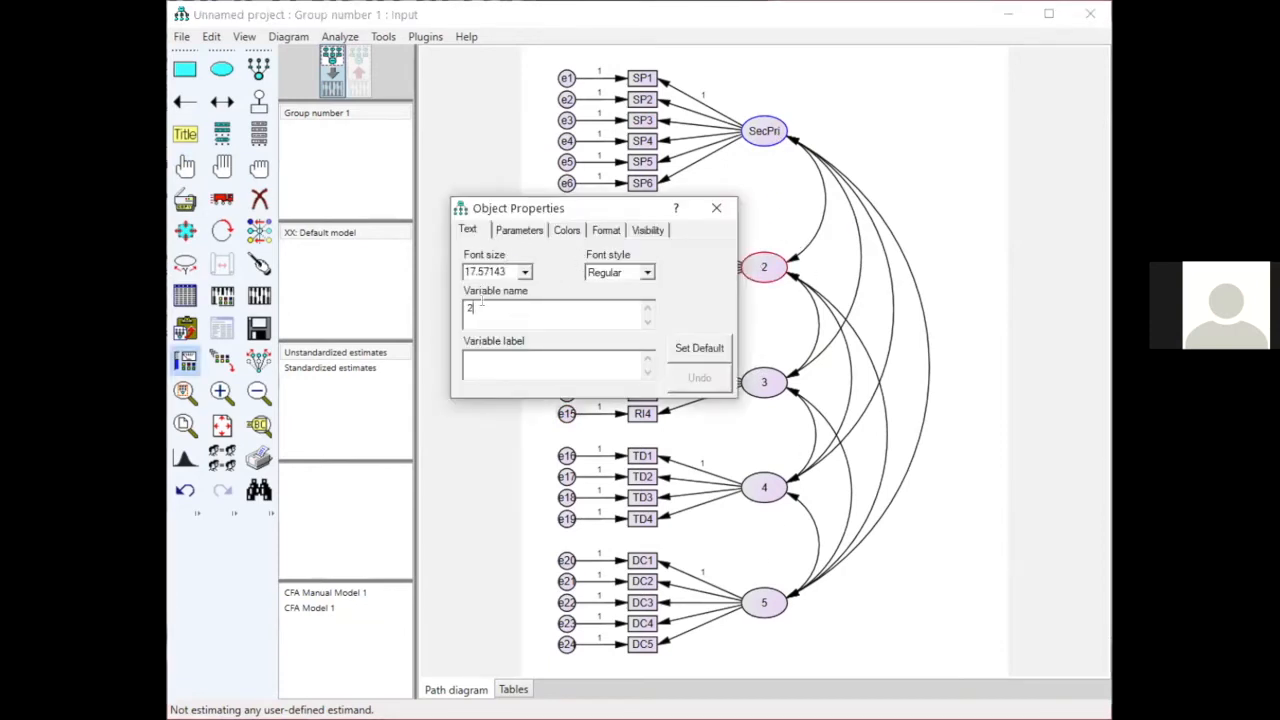
key("BackSpace")
type("OrdRet")
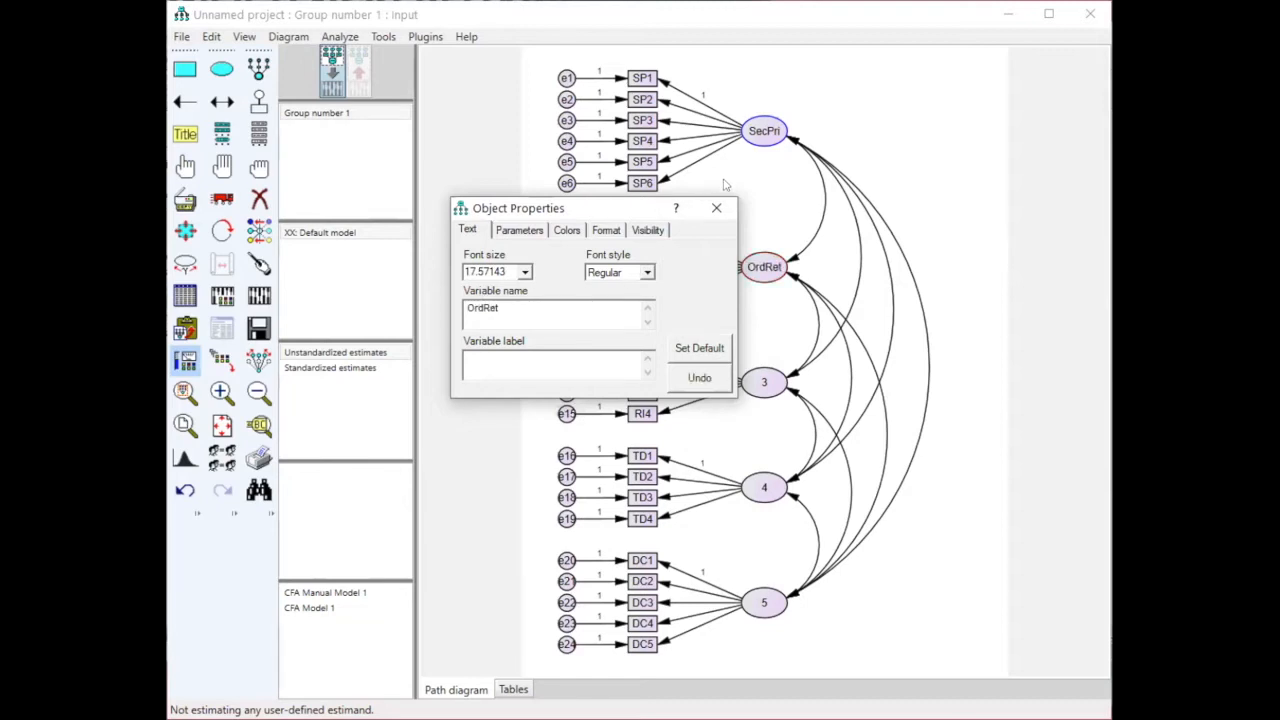
left_click(716, 208)
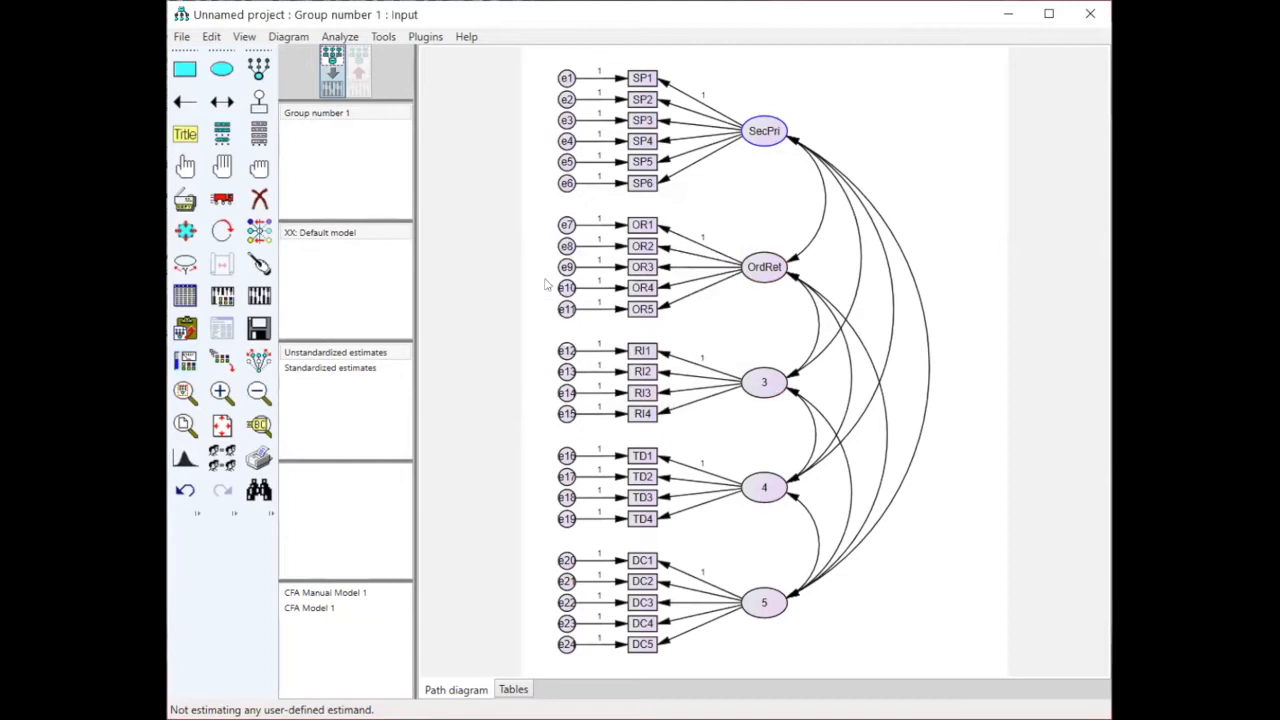
key("BackSpace")
type("RepInt")
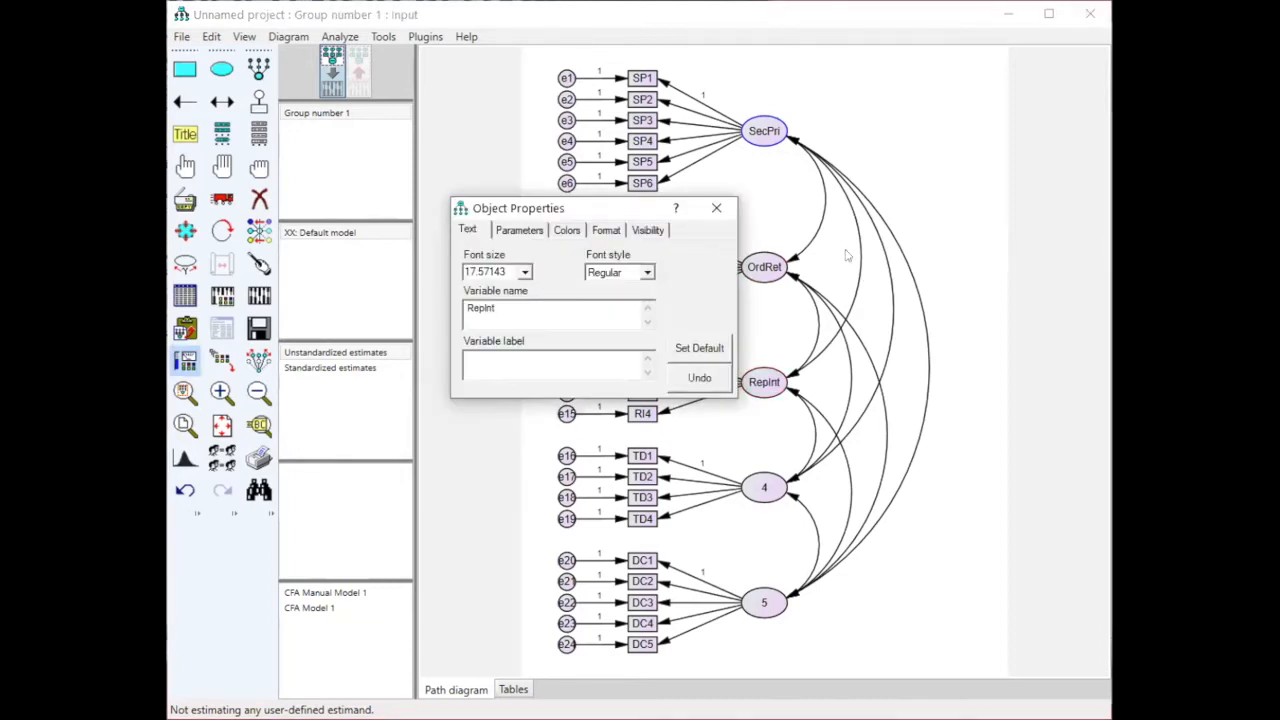
left_click(715, 209)
- Rename the latent variable of the TD1 to TD4 indicators as TimeDeli
double_click(766, 487)
key("BackSpace")
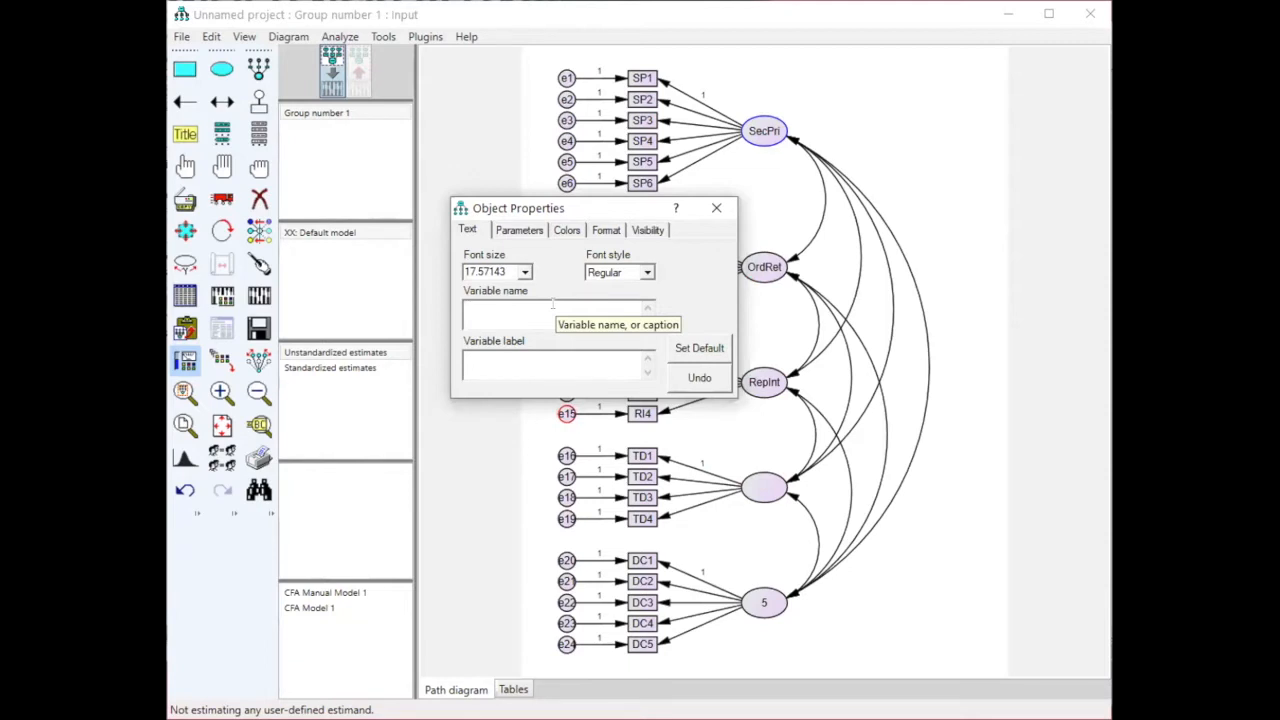
type("TimeDeli")
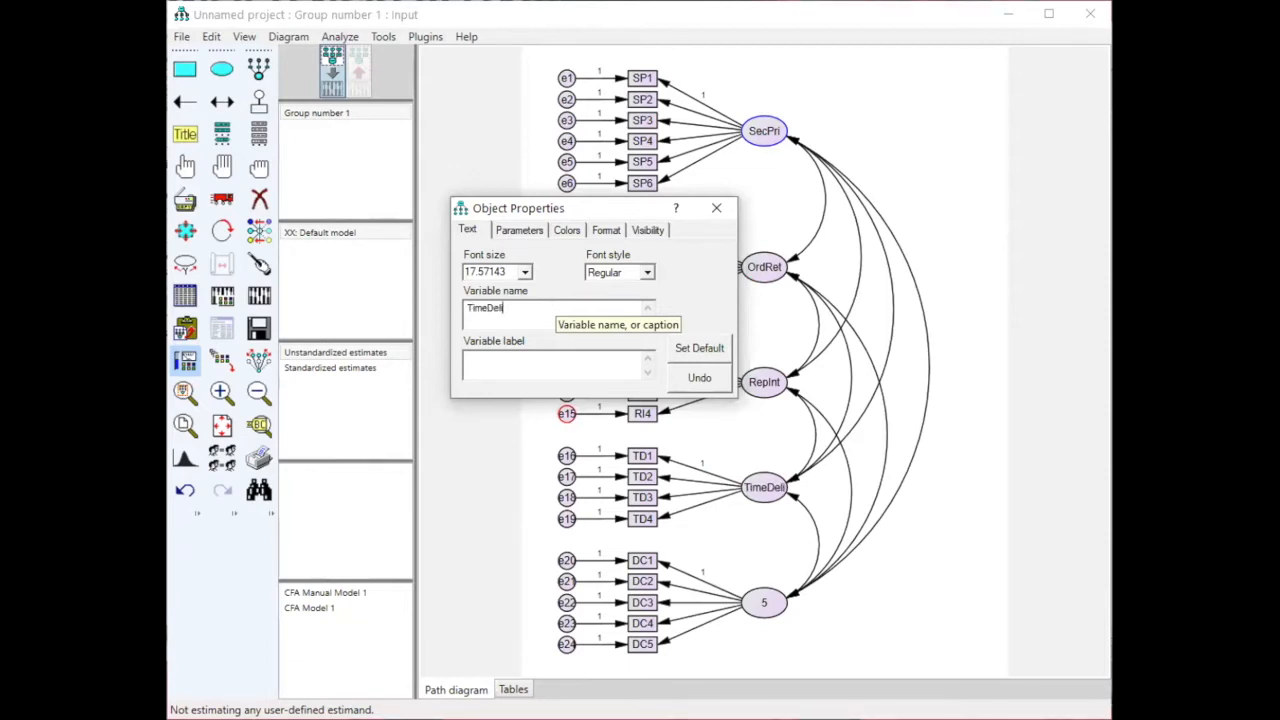
left_click(731, 211)
left_click(717, 208)
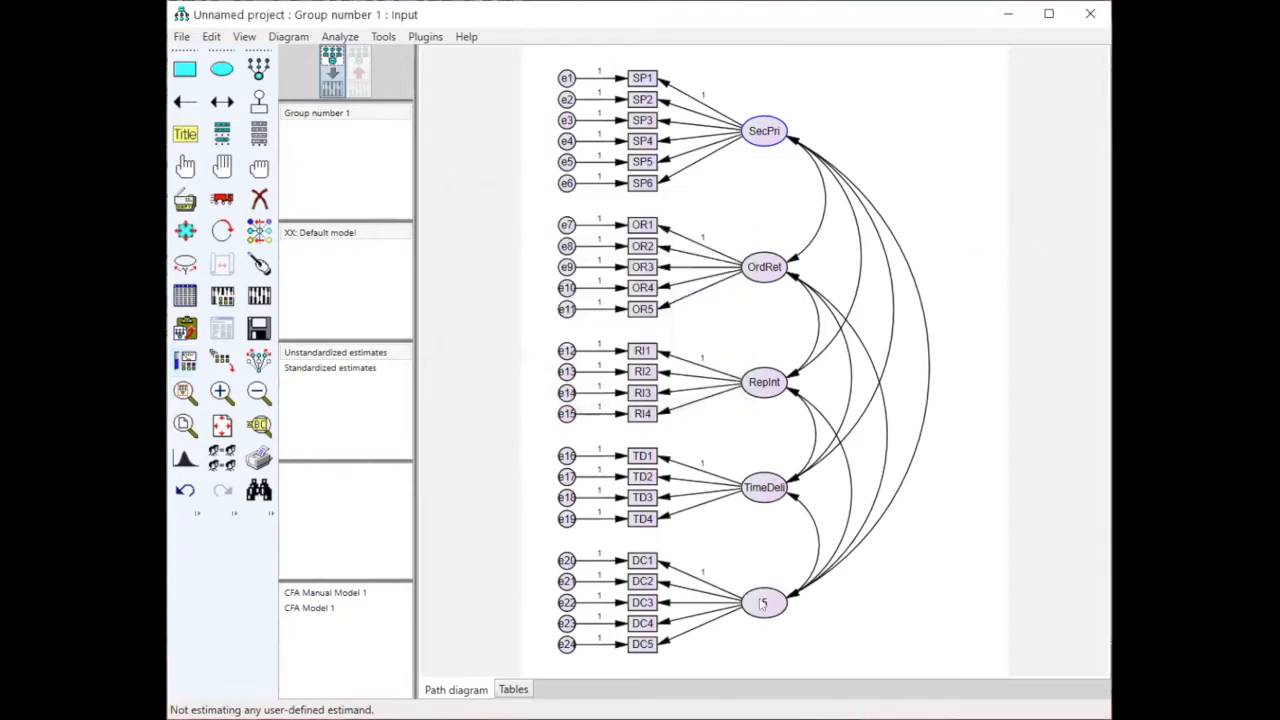
- Rename the latent variable of the DC1 to DC5 indicators as DeliCon
double_click(765, 603)
key("BackSpace")
type("D")
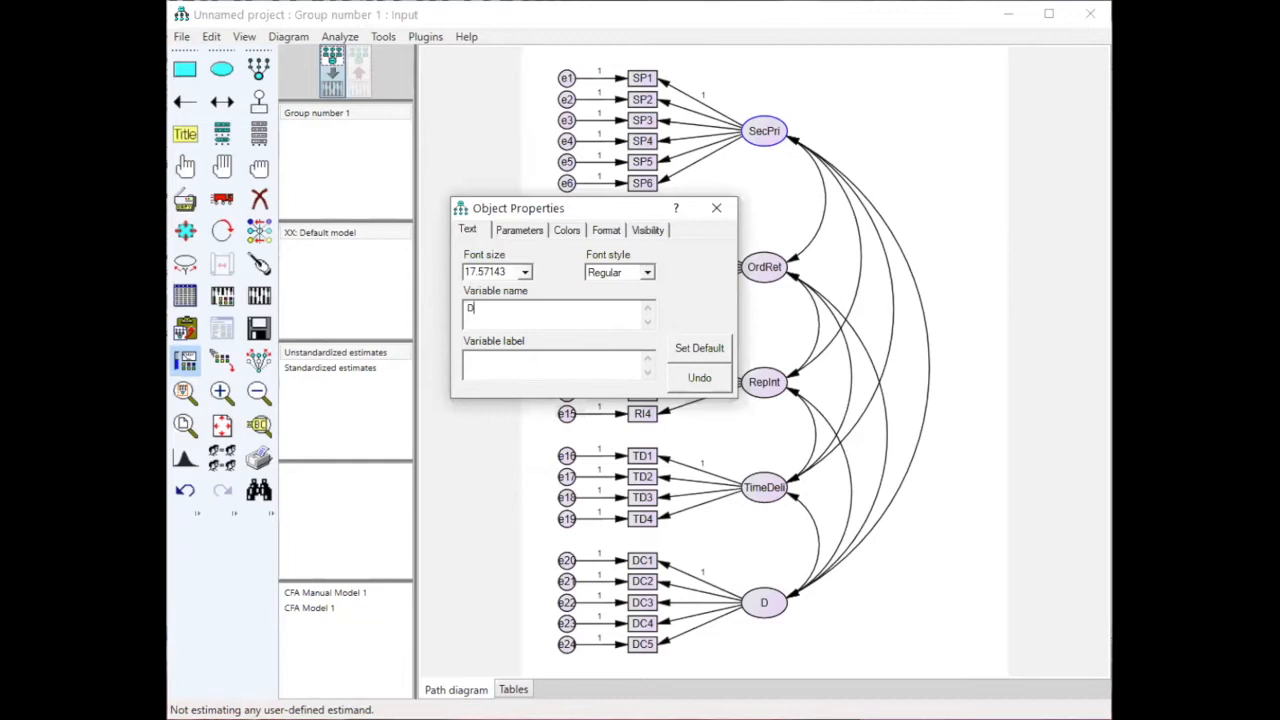
type("eliCon")
left_click(717, 208)
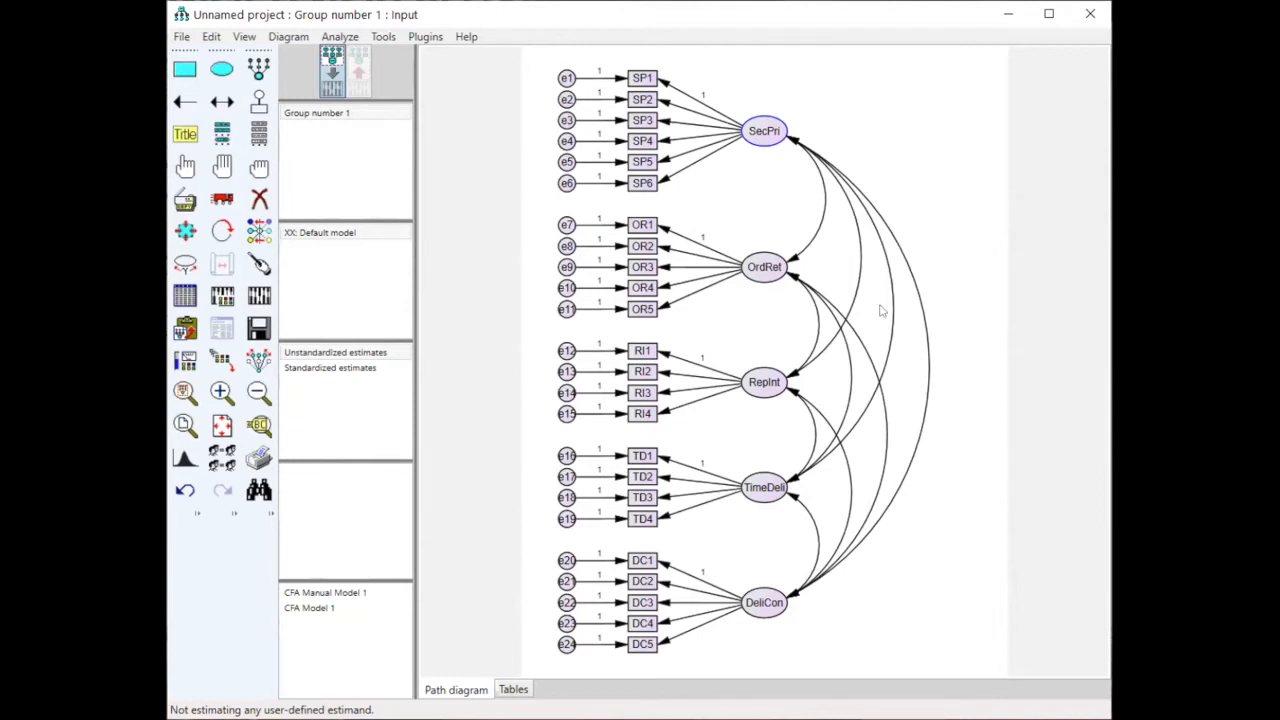
- Clear the object selection and save the path diagram as Repeat CFA Demo in the SEM Demonstration folder
left_click(222, 167)
left_click(264, 167)
left_click(183, 36)
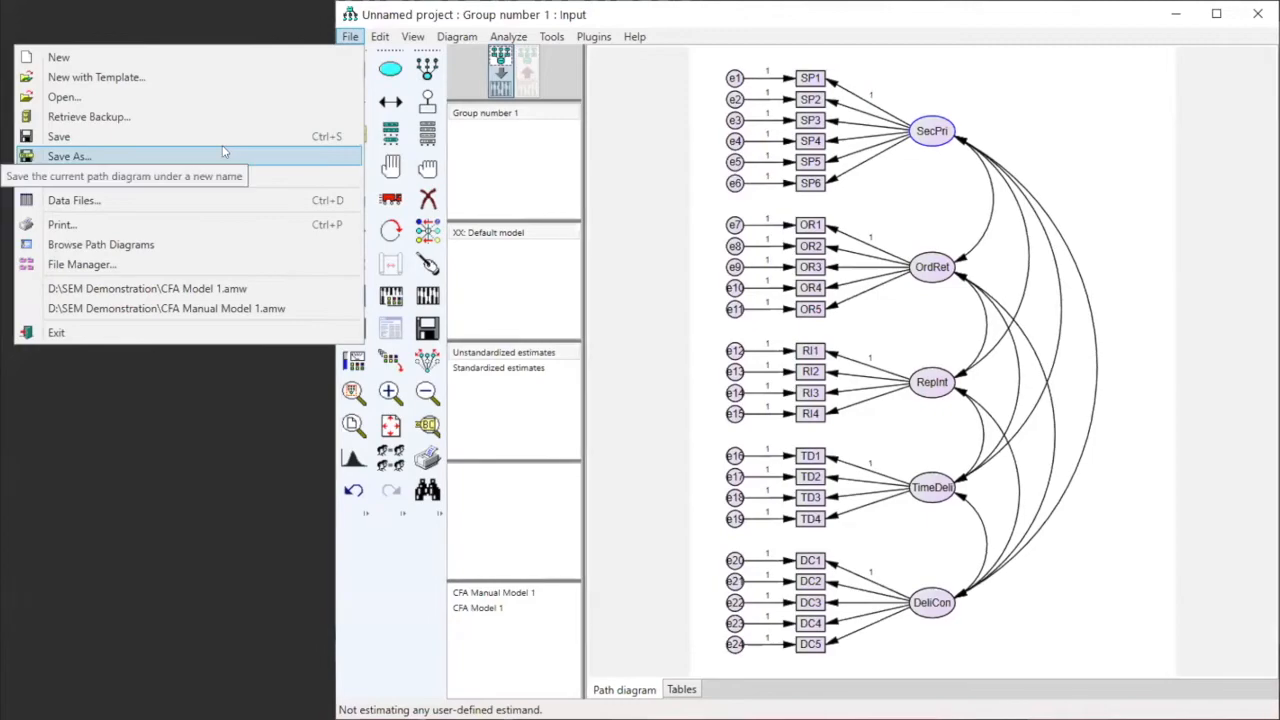
left_click(69, 156)
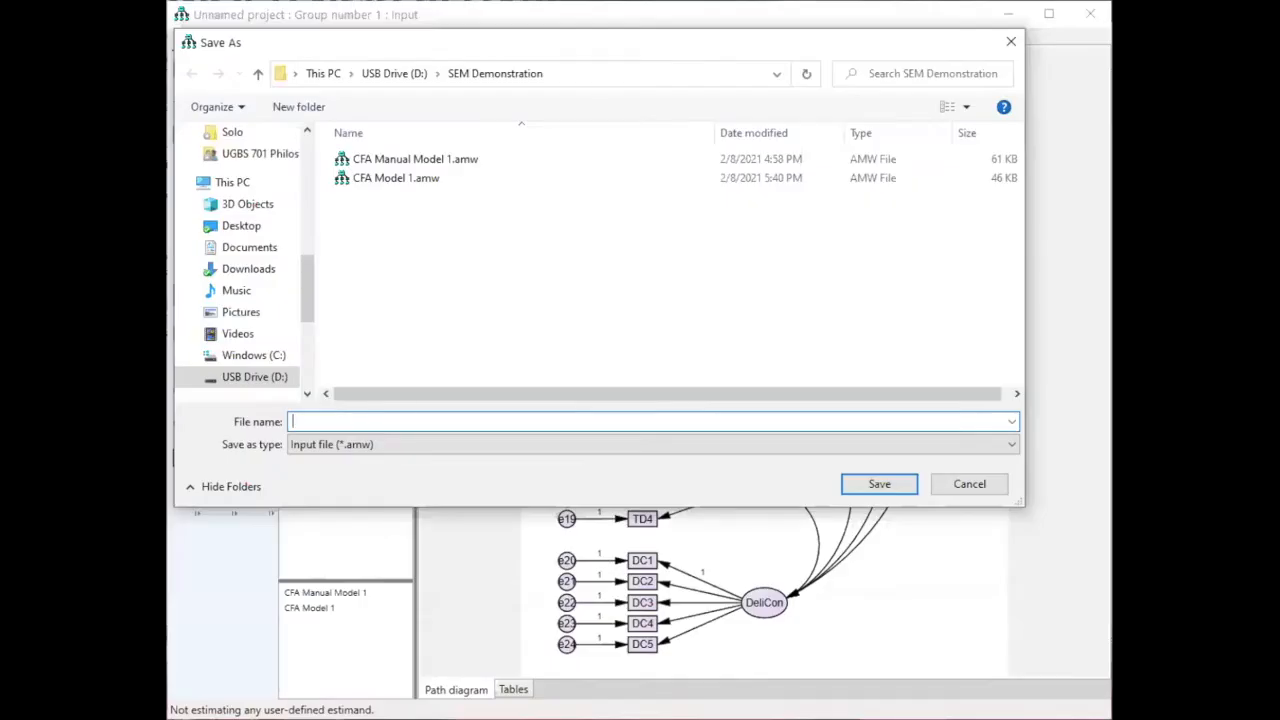
type("Re")
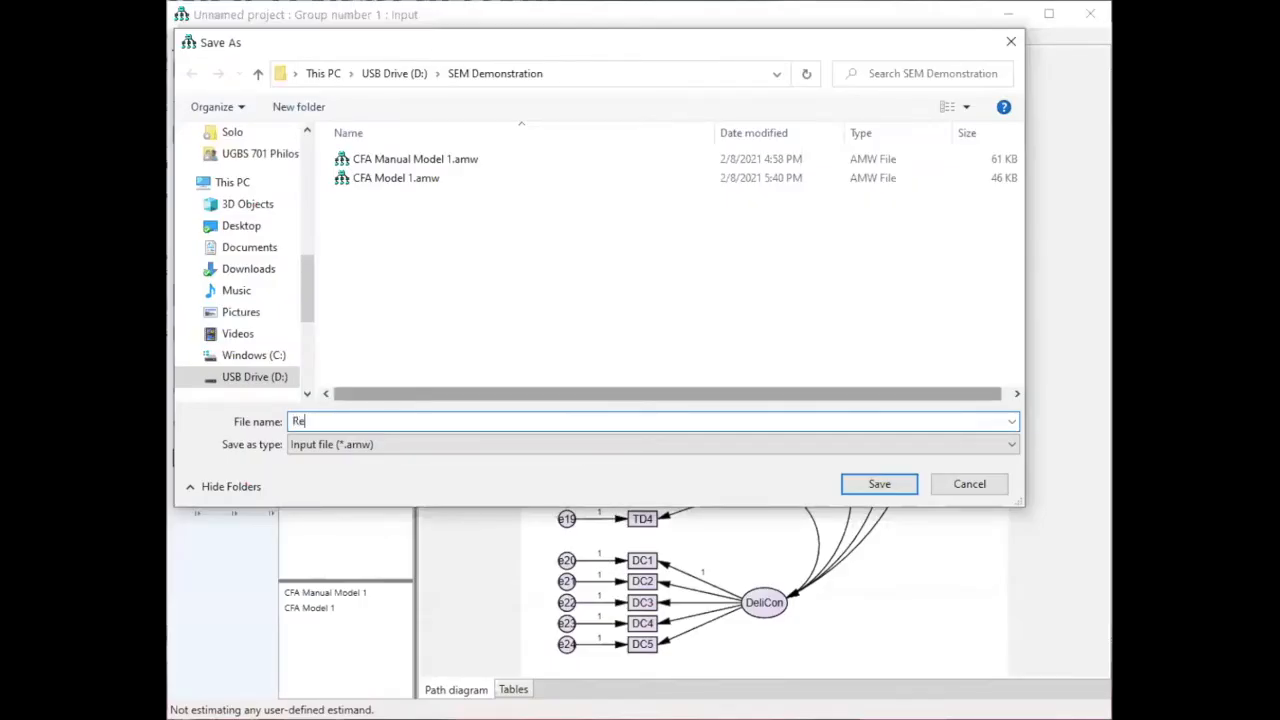
type("peat CFA Demo")
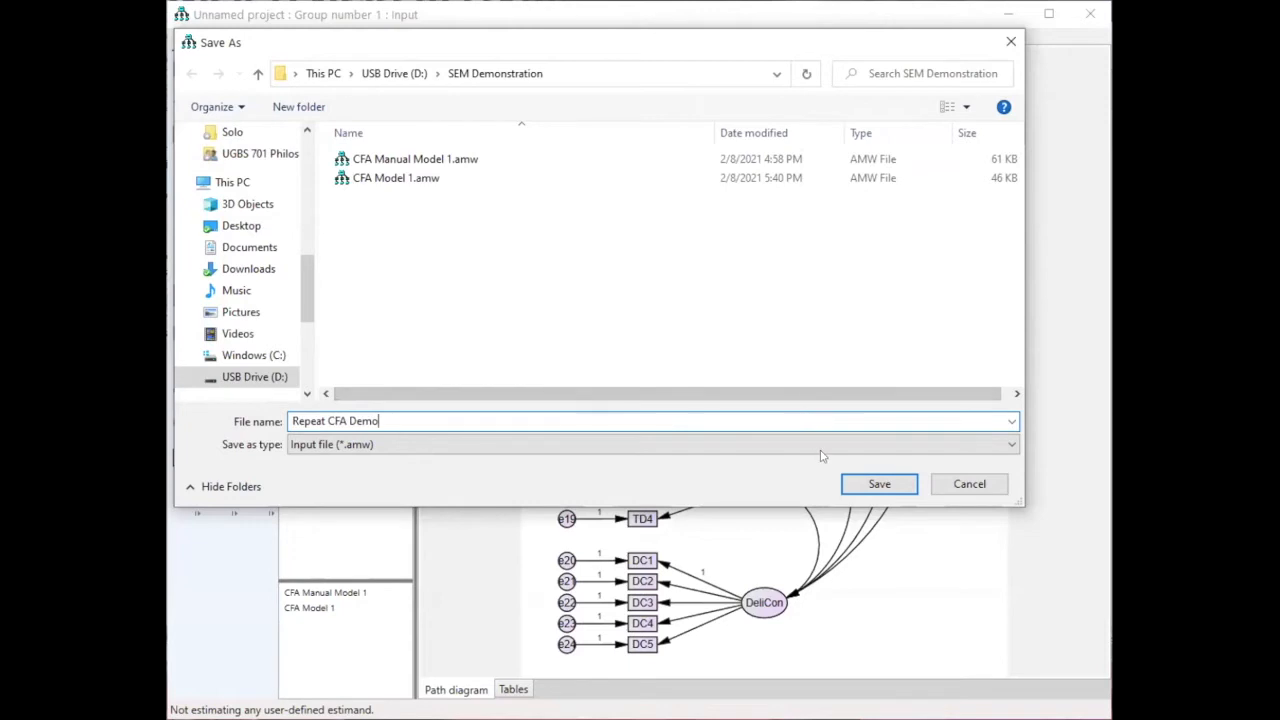
left_click(845, 485)
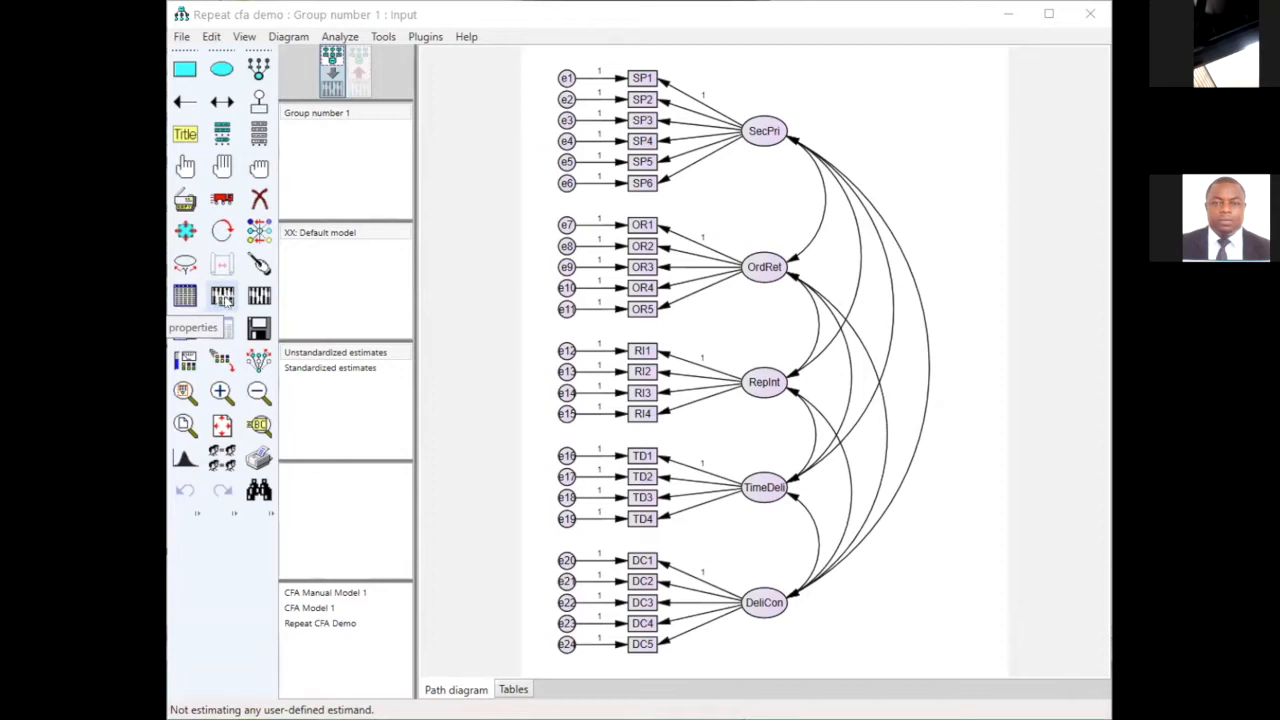
- Enable standardized estimates, squared multiple correlations, modification indices and correlations of estimates in the analysis output properties
left_click(222, 297)
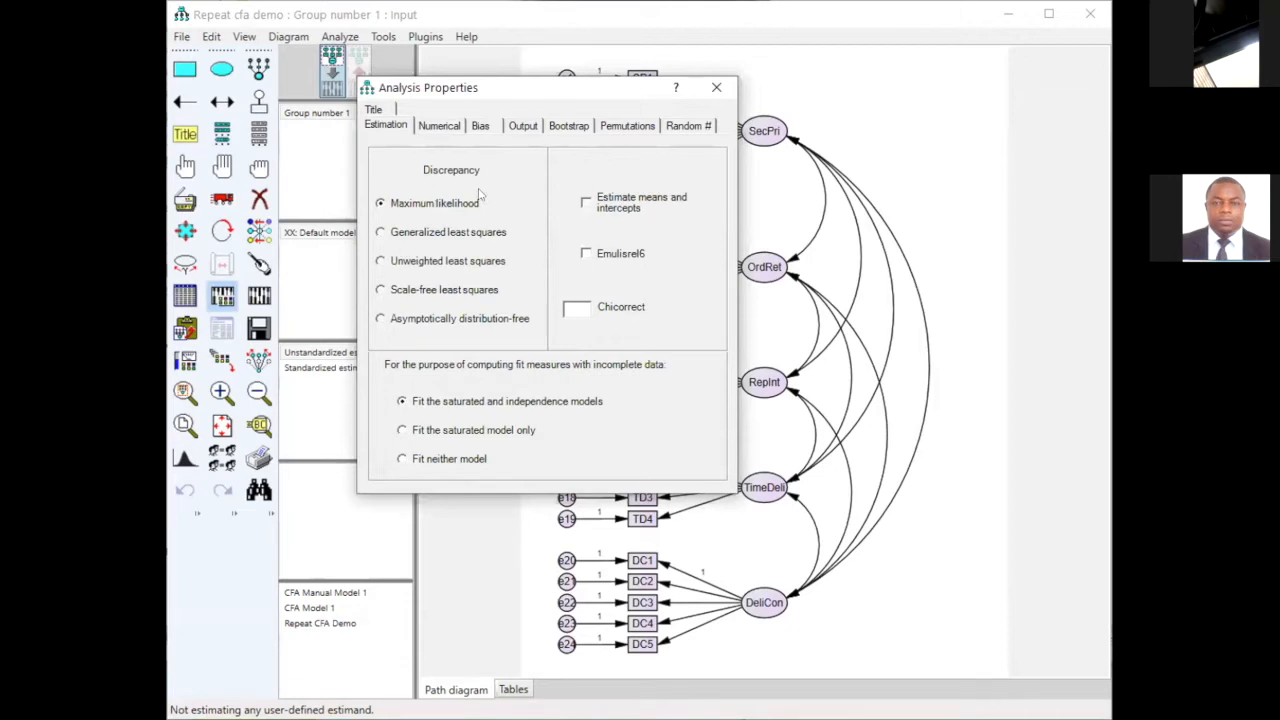
left_click(520, 126)
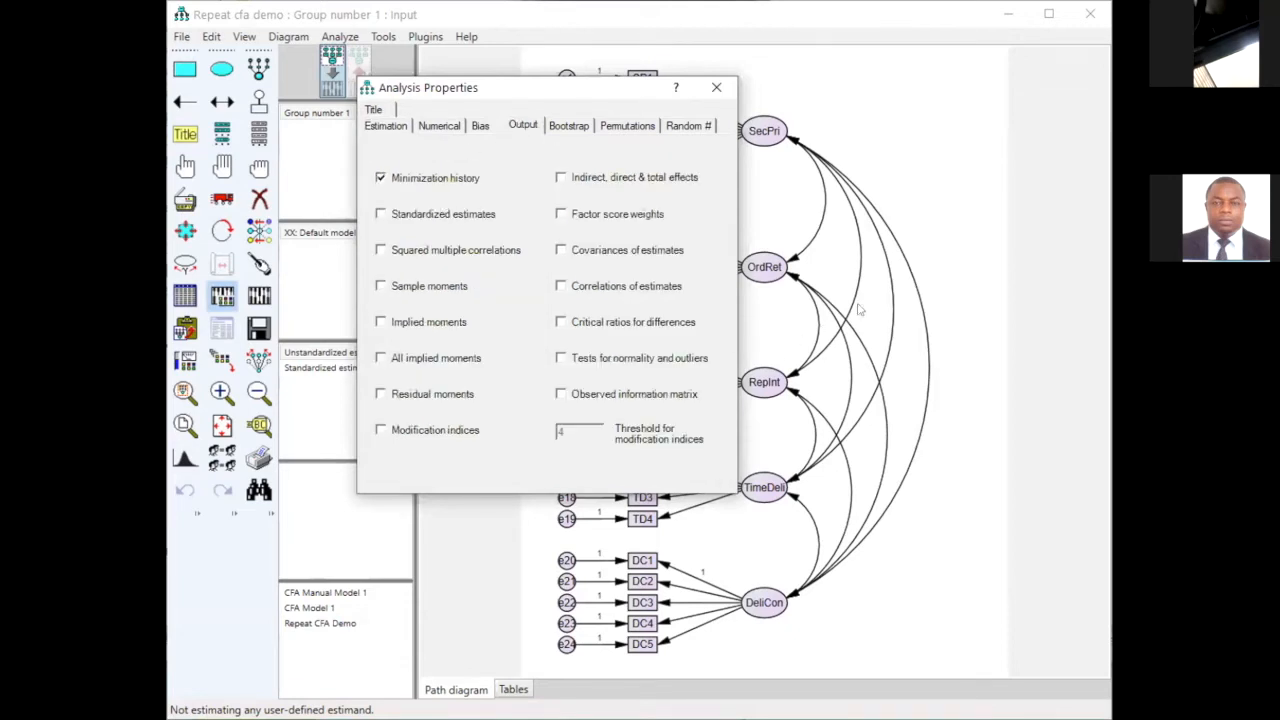
left_click(380, 215)
left_click(380, 250)
left_click(380, 430)
left_click(561, 286)
left_click(712, 90)
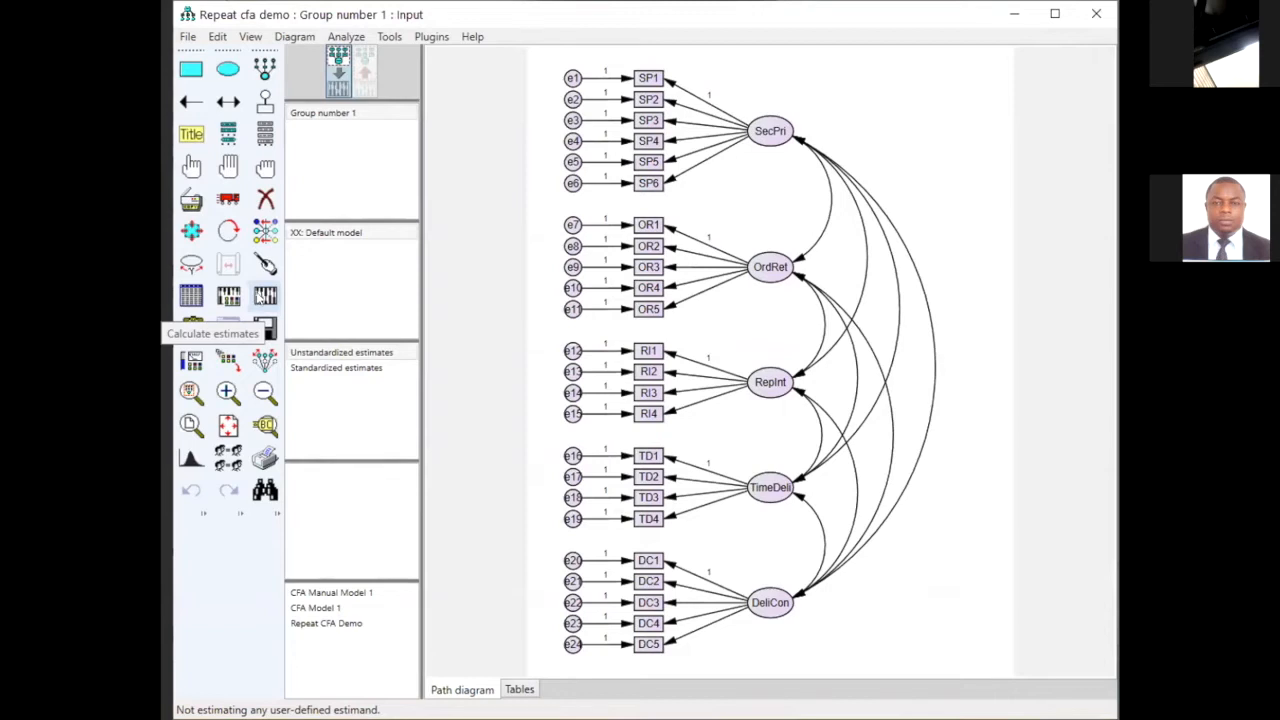
- Calculate the model estimates, view them on the output path diagram and return to the input diagram
left_click(261, 291)
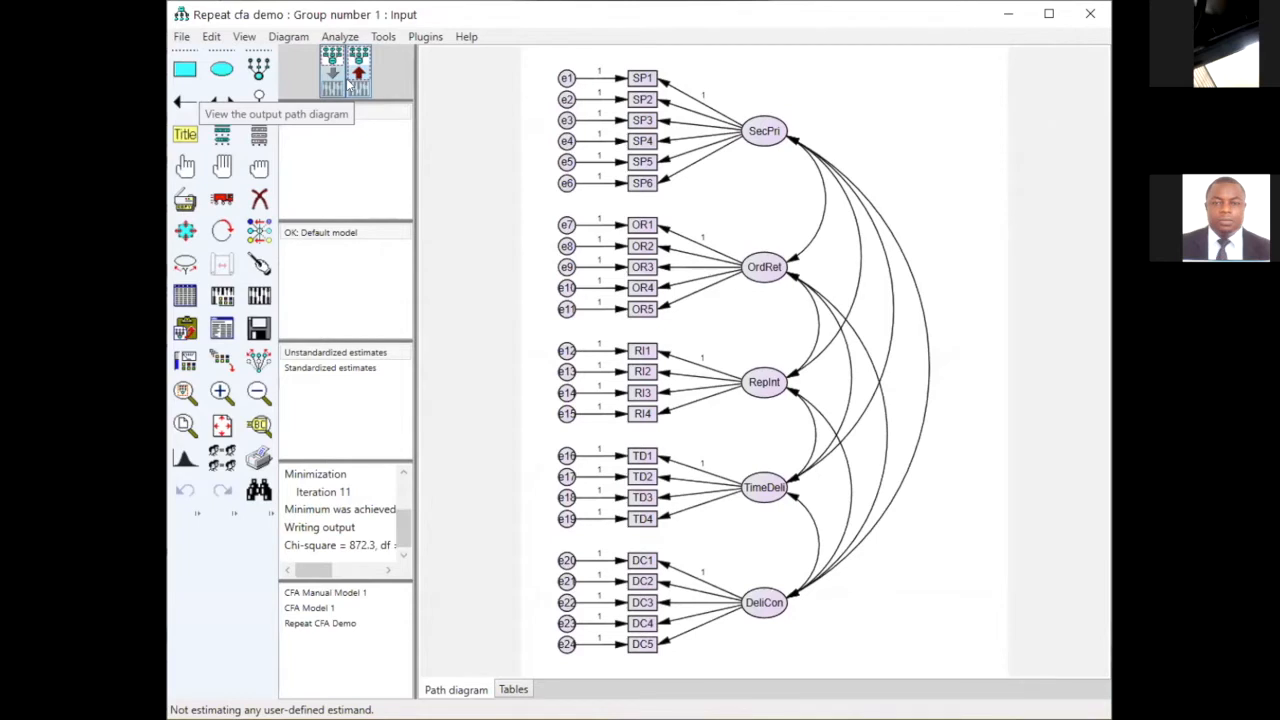
left_click(349, 85)
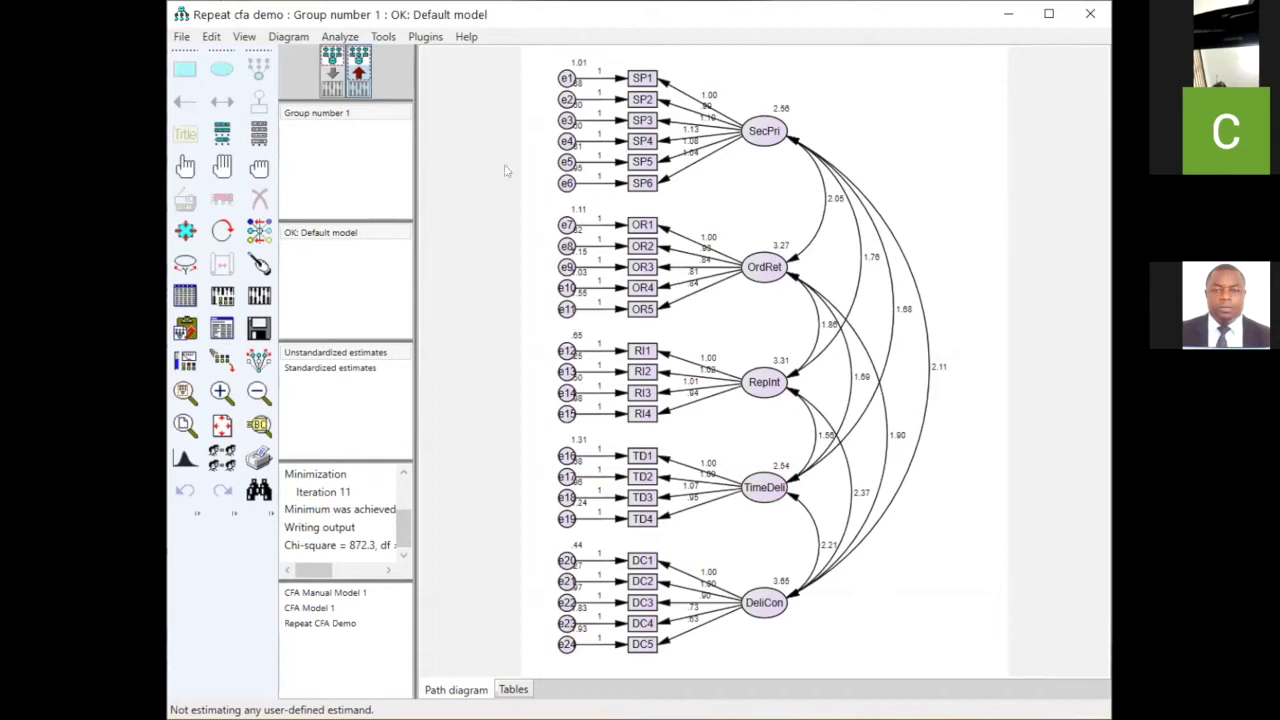
left_click(323, 76)
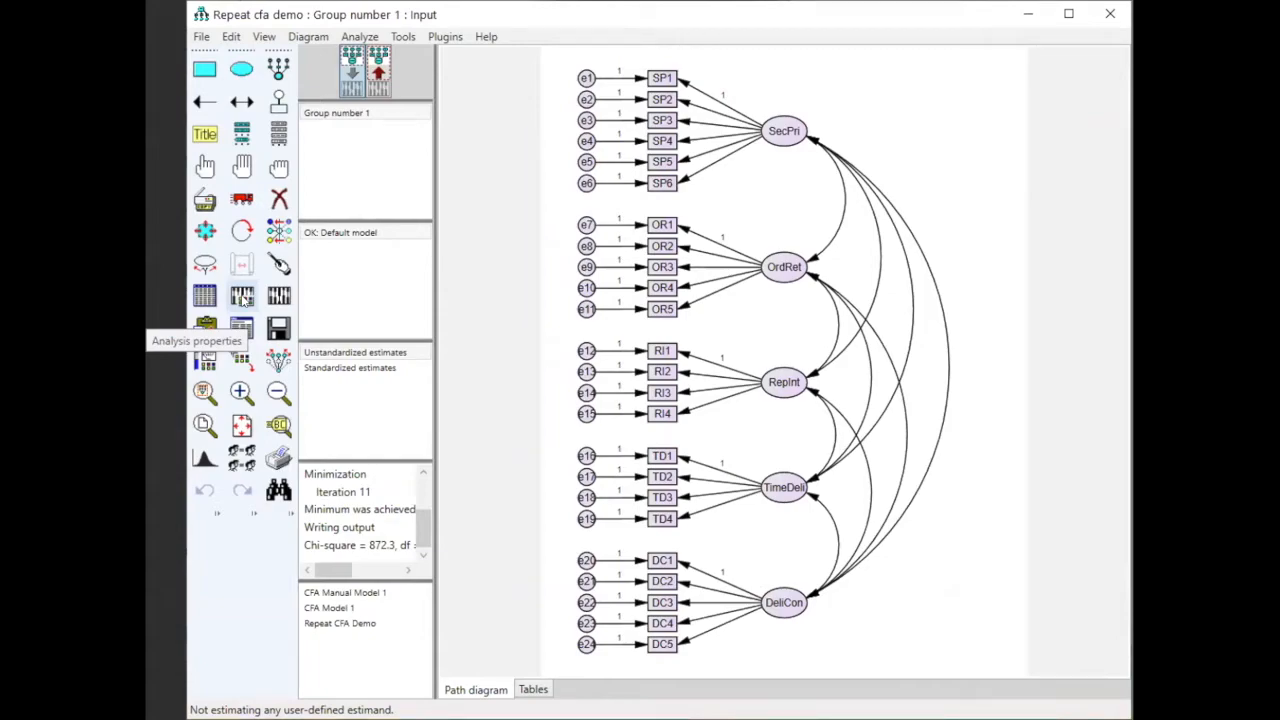
- Open the text output and examine the estimates, covering the regression weights and the standardized regression weights of all indicators
left_click(244, 298)
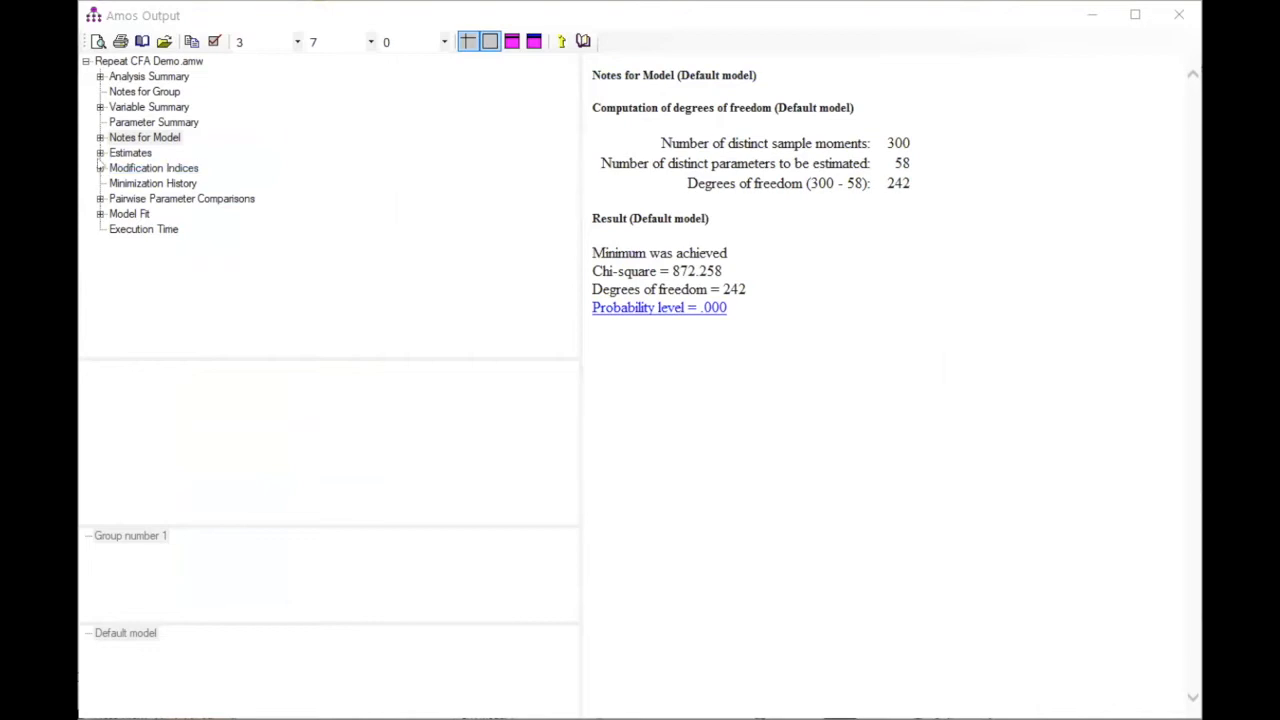
left_click(100, 153)
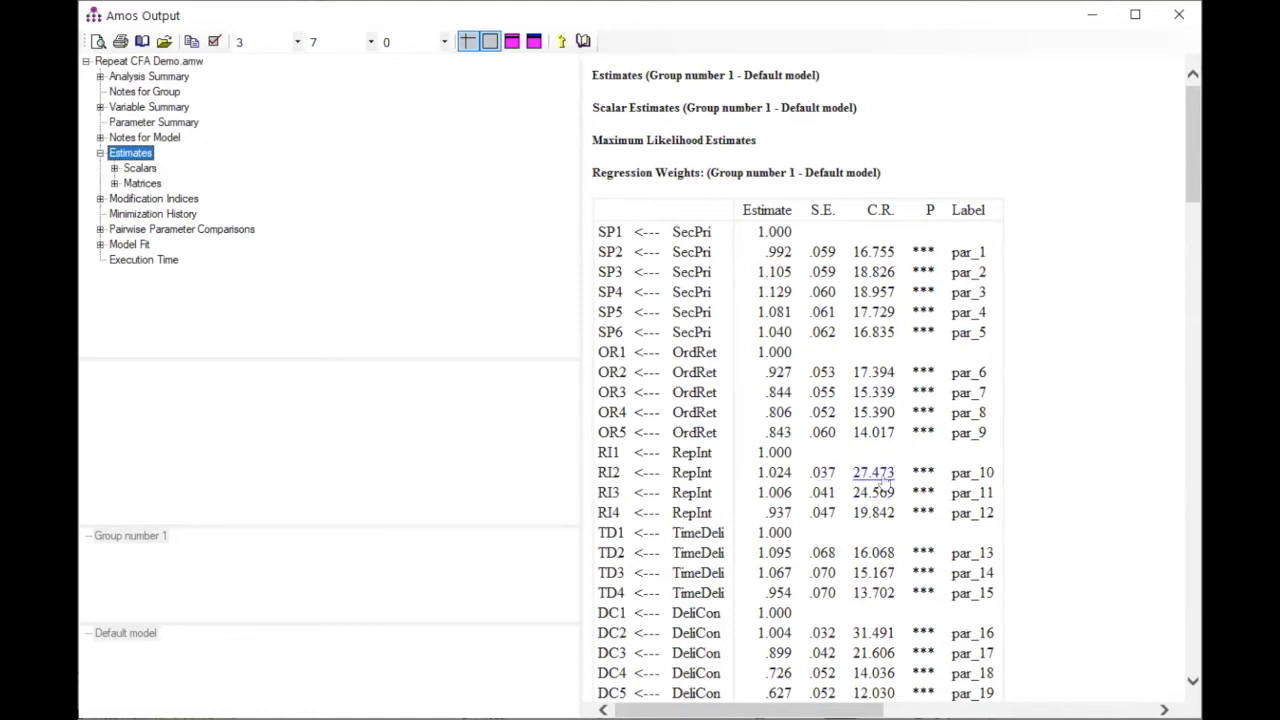
scroll(885, 483, "down", 2)
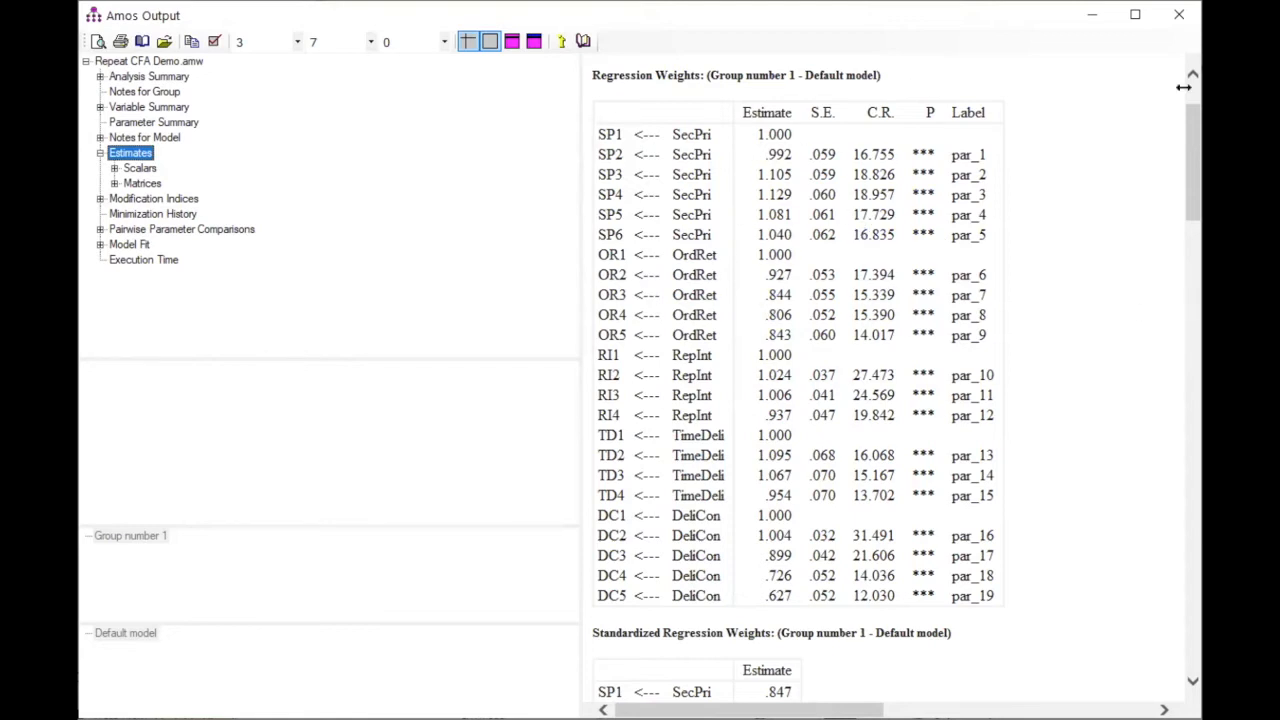
scroll(820, 364, "down", 6)
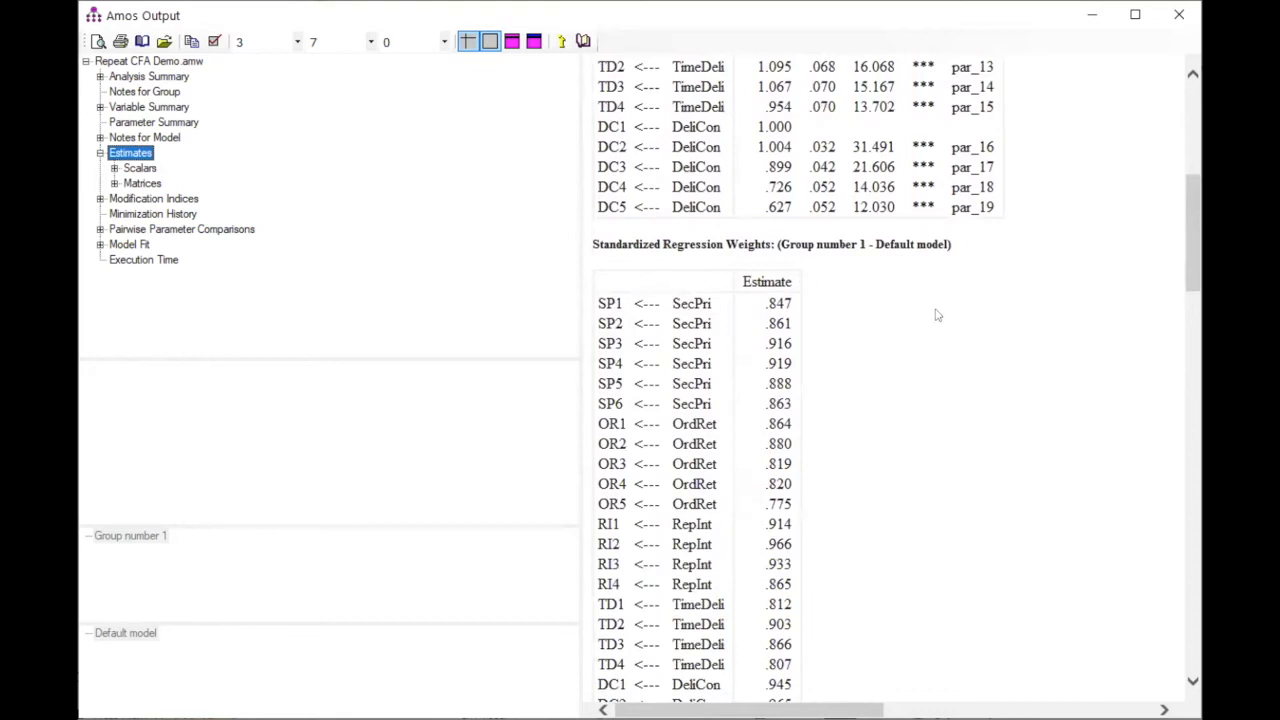
scroll(858, 351, "down", 2)
scroll(858, 351, "down", 1)
scroll(849, 349, "up", 2)
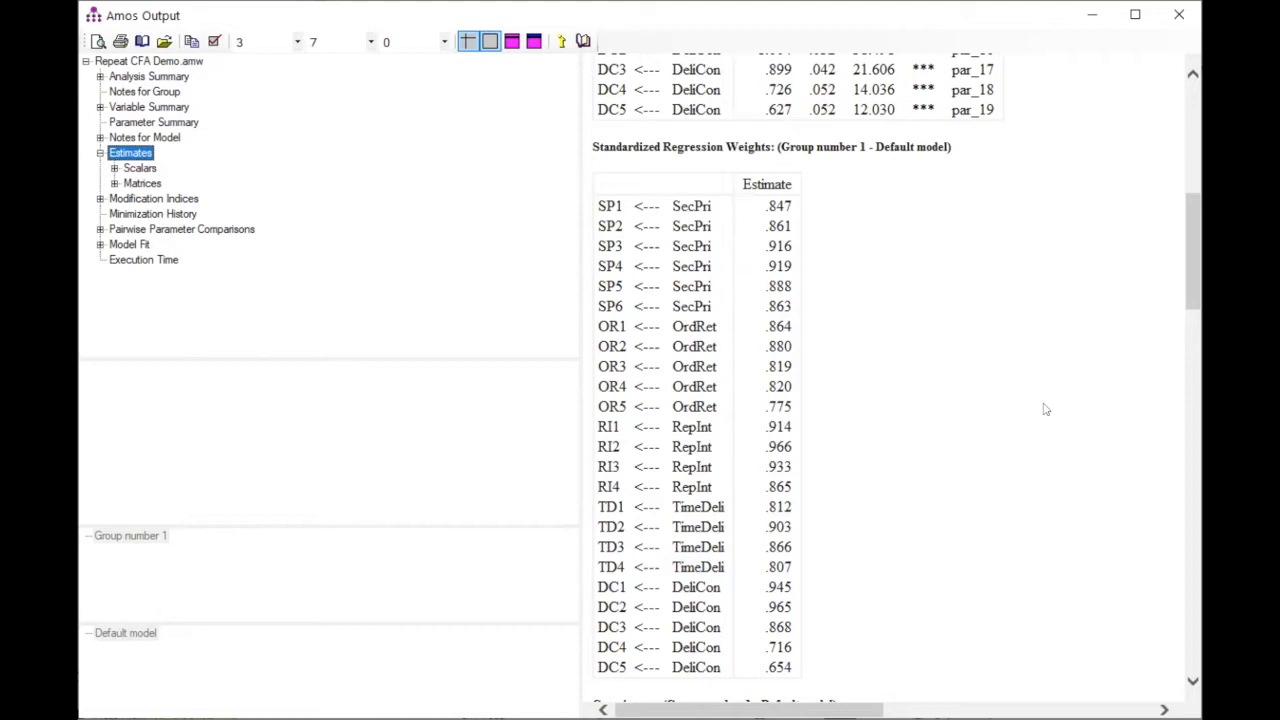
scroll(998, 458, "down", 1)
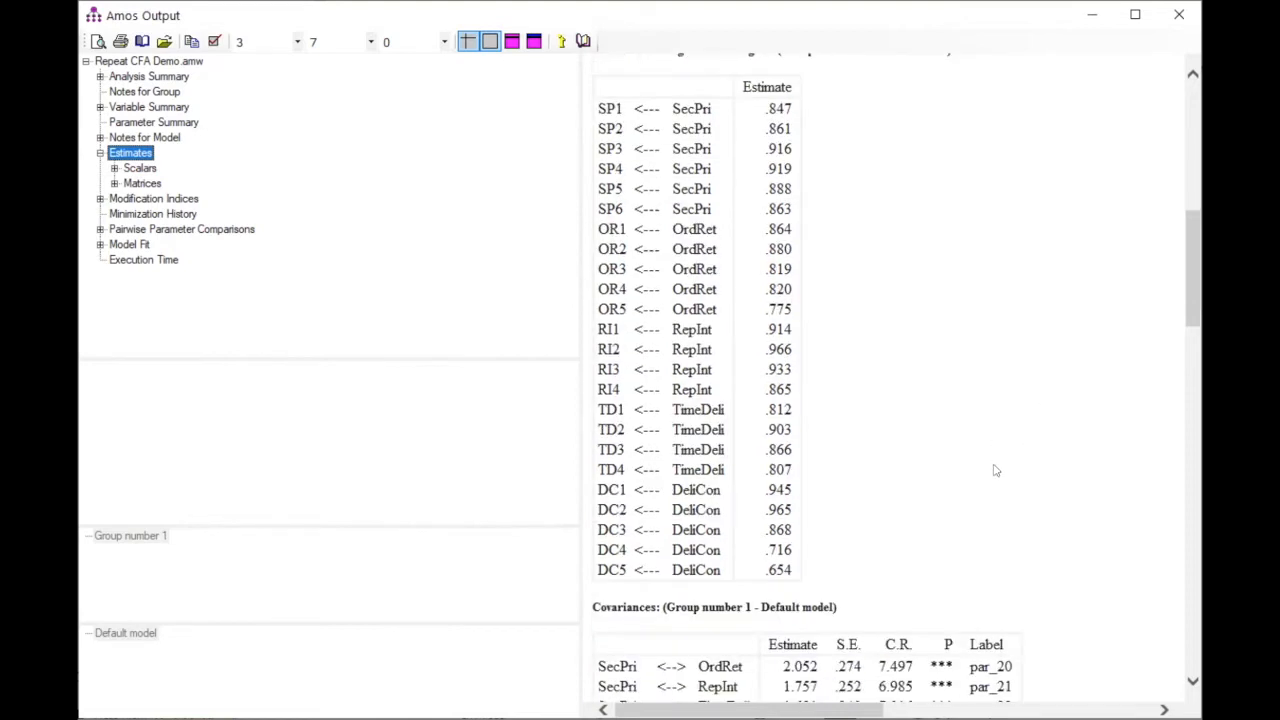
scroll(994, 446, "up", 1)
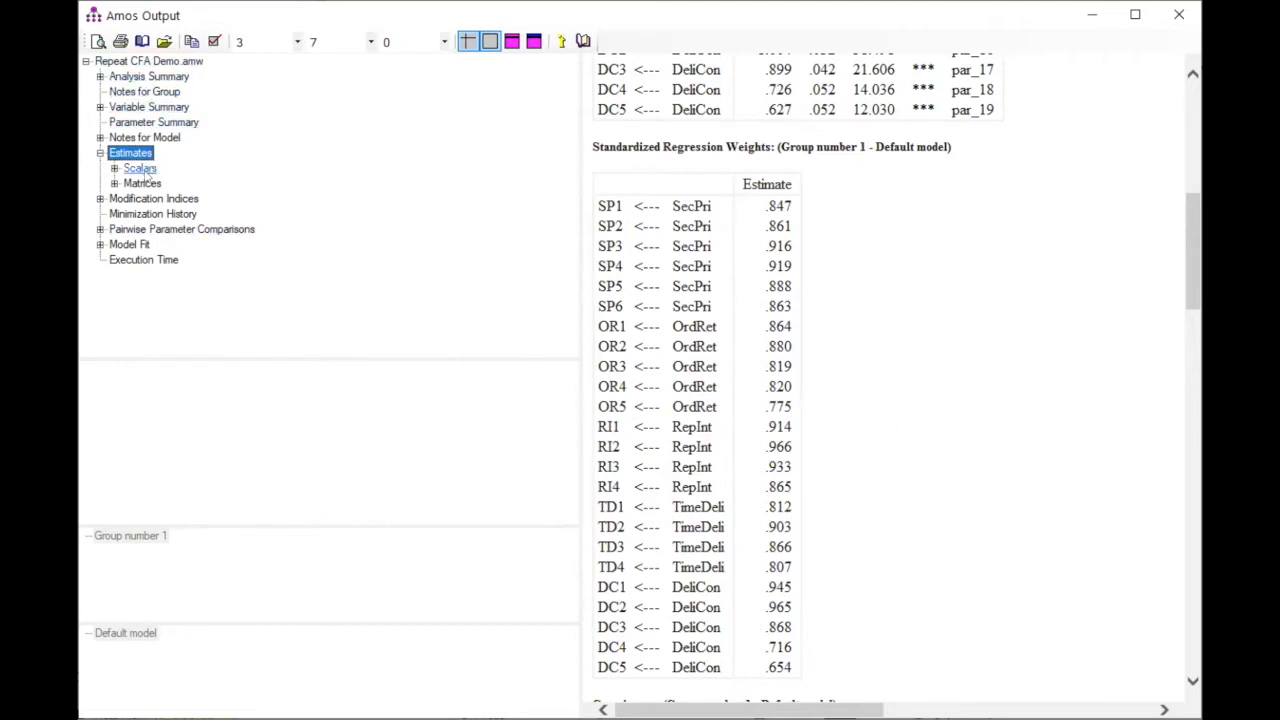
- Examine the model fit summary, including CMIN/DF, GFI, the baseline comparisons with TLI and CFI, and RMSEA
left_click(129, 244)
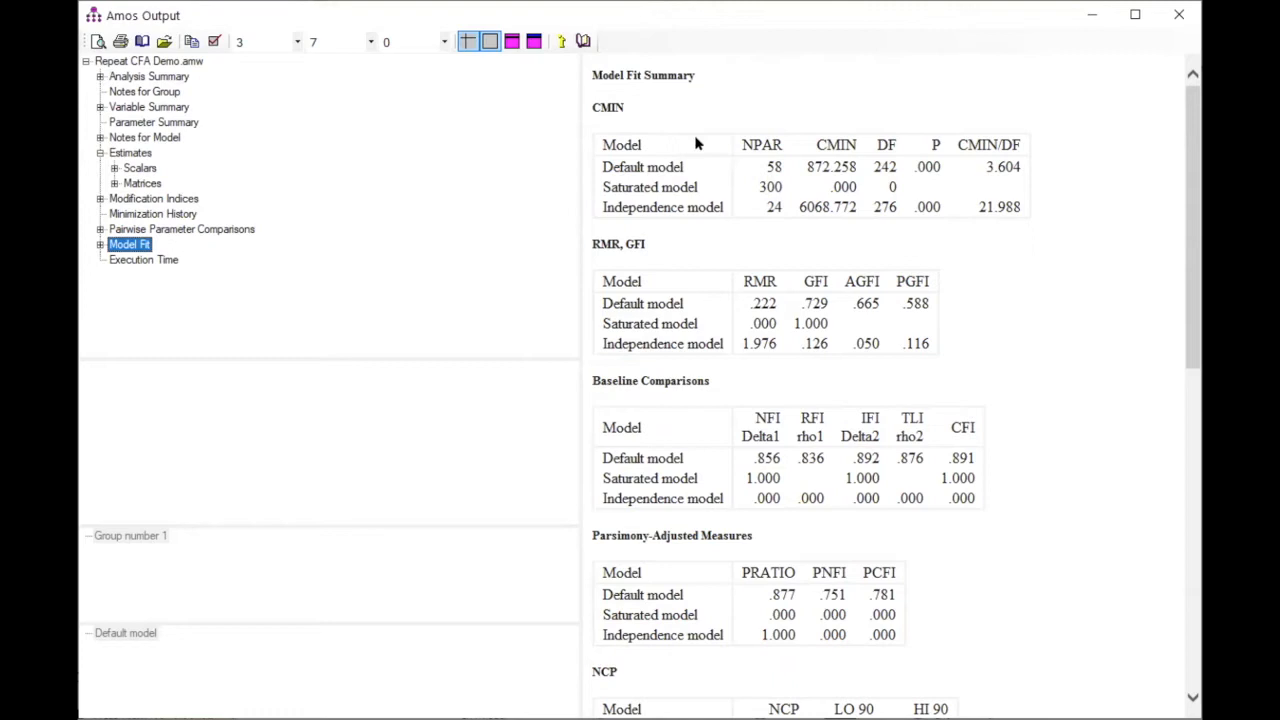
scroll(686, 229, "down", 10)
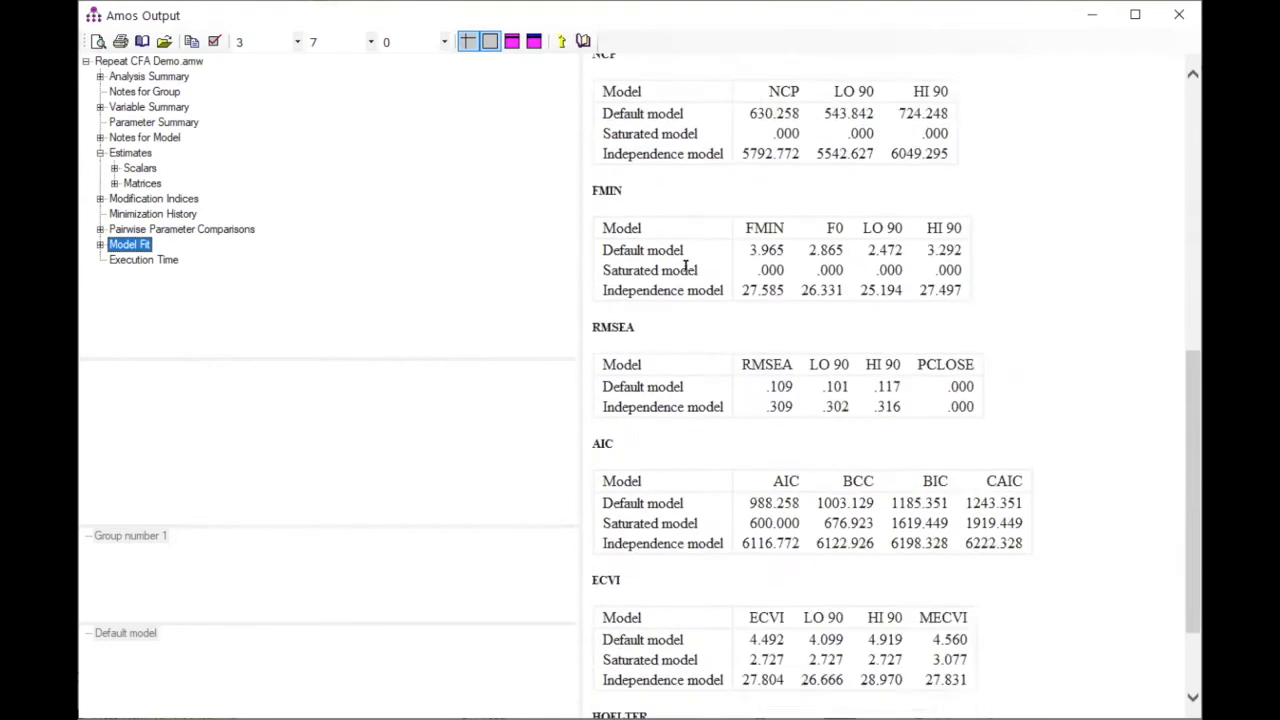
scroll(686, 265, "down", 3)
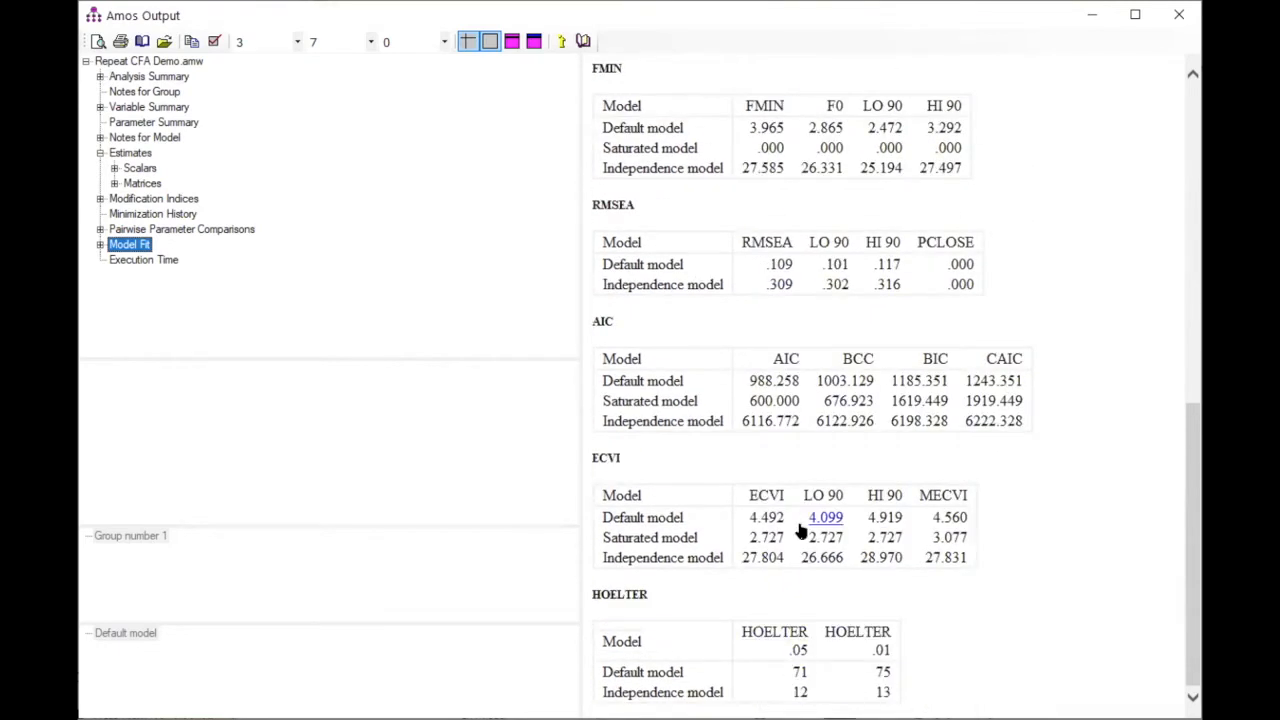
scroll(800, 531, "up", 10)
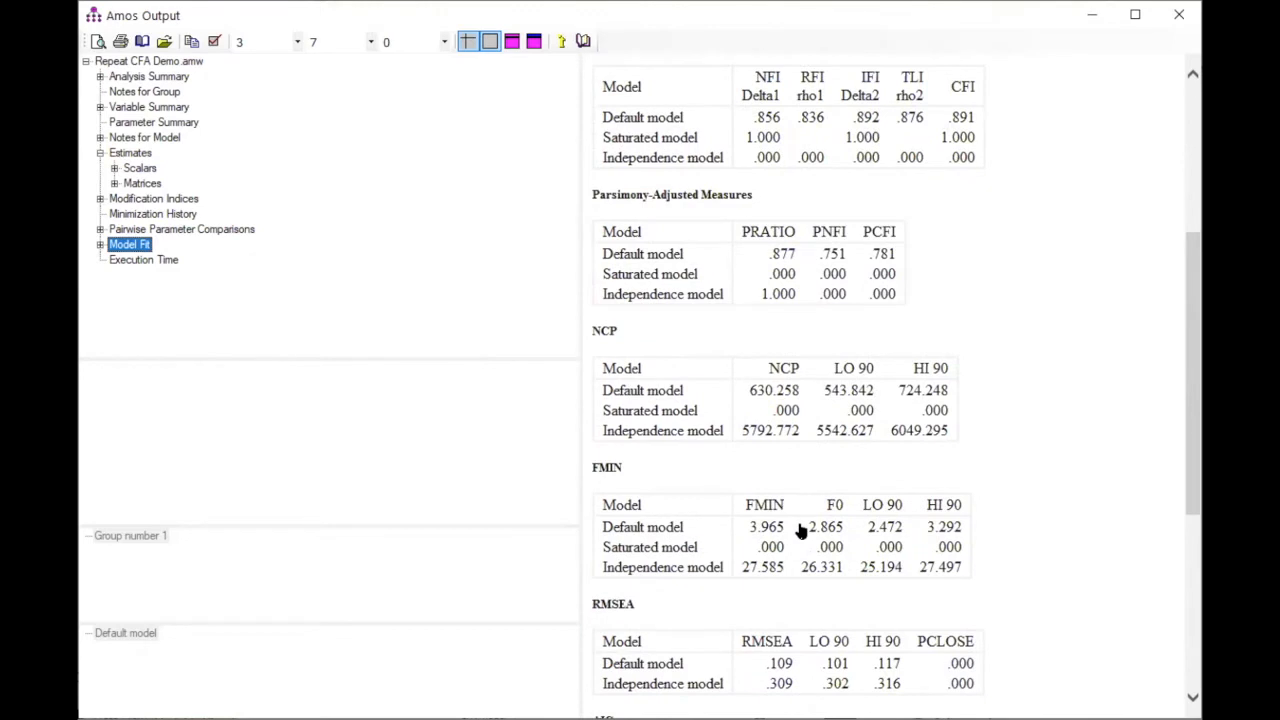
scroll(800, 531, "up", 8)
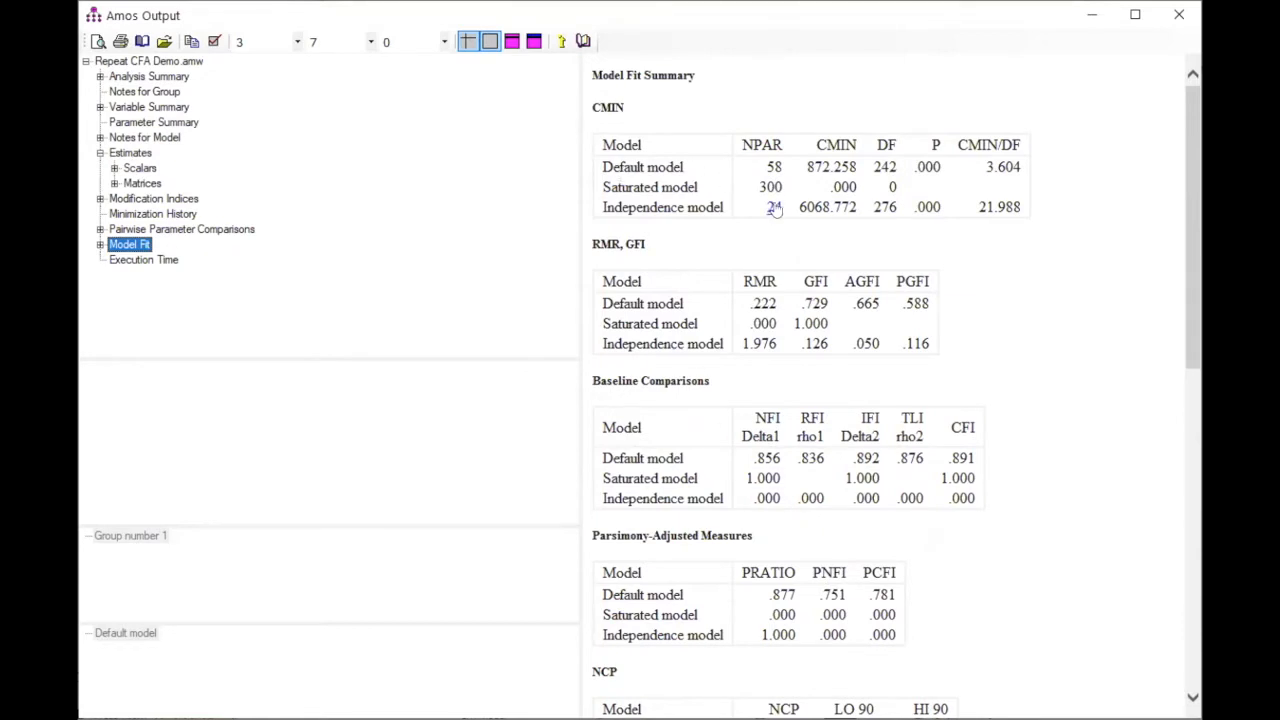
scroll(815, 460, "down", 1)
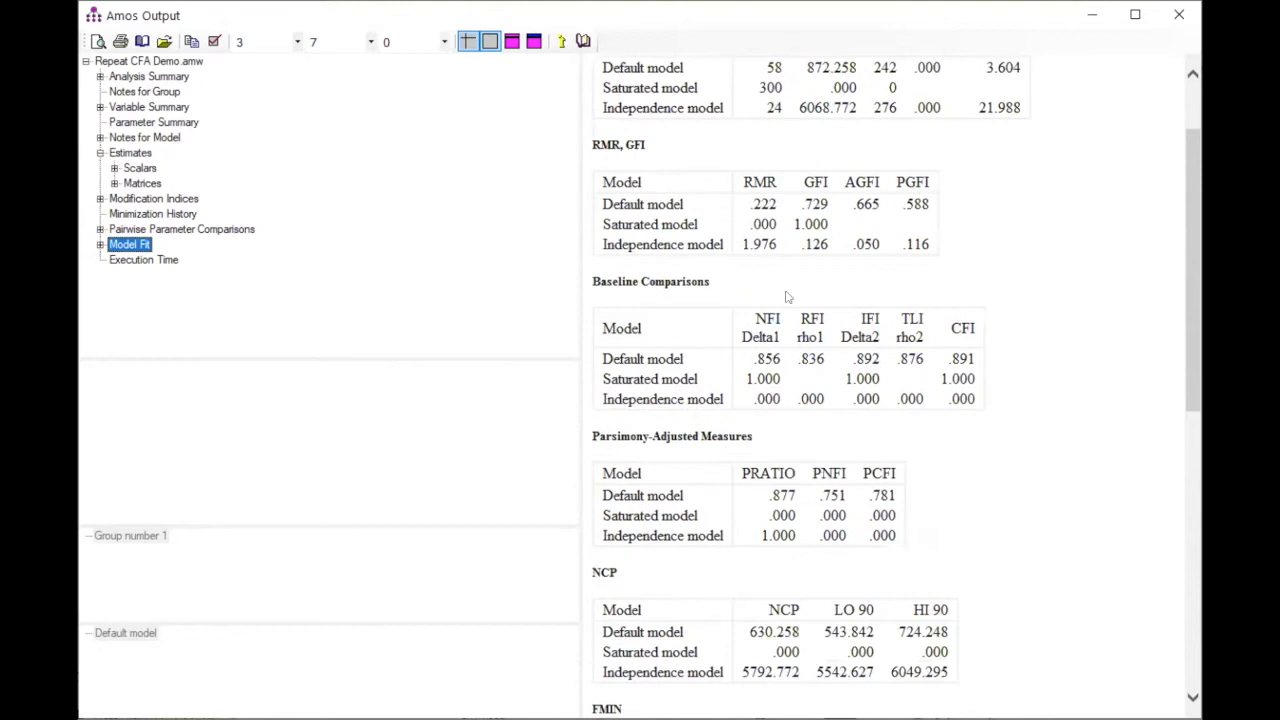
scroll(786, 297, "down", 5)
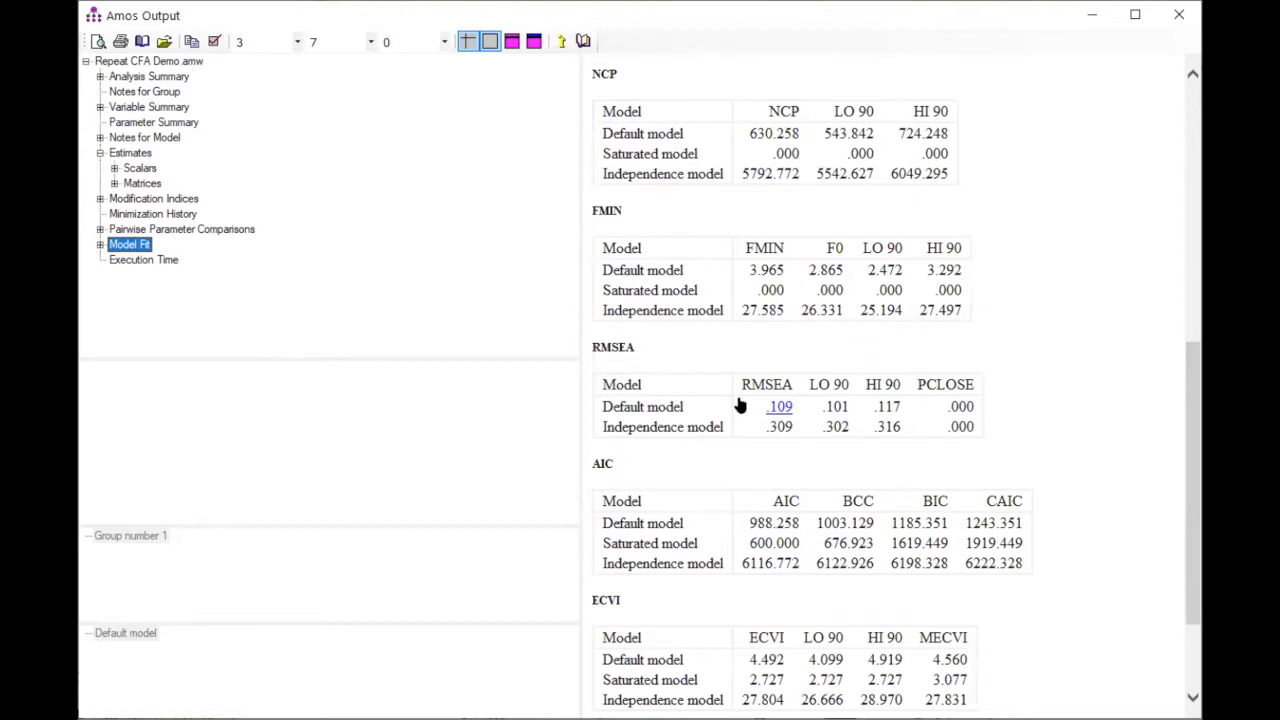
scroll(740, 405, "up", 6)
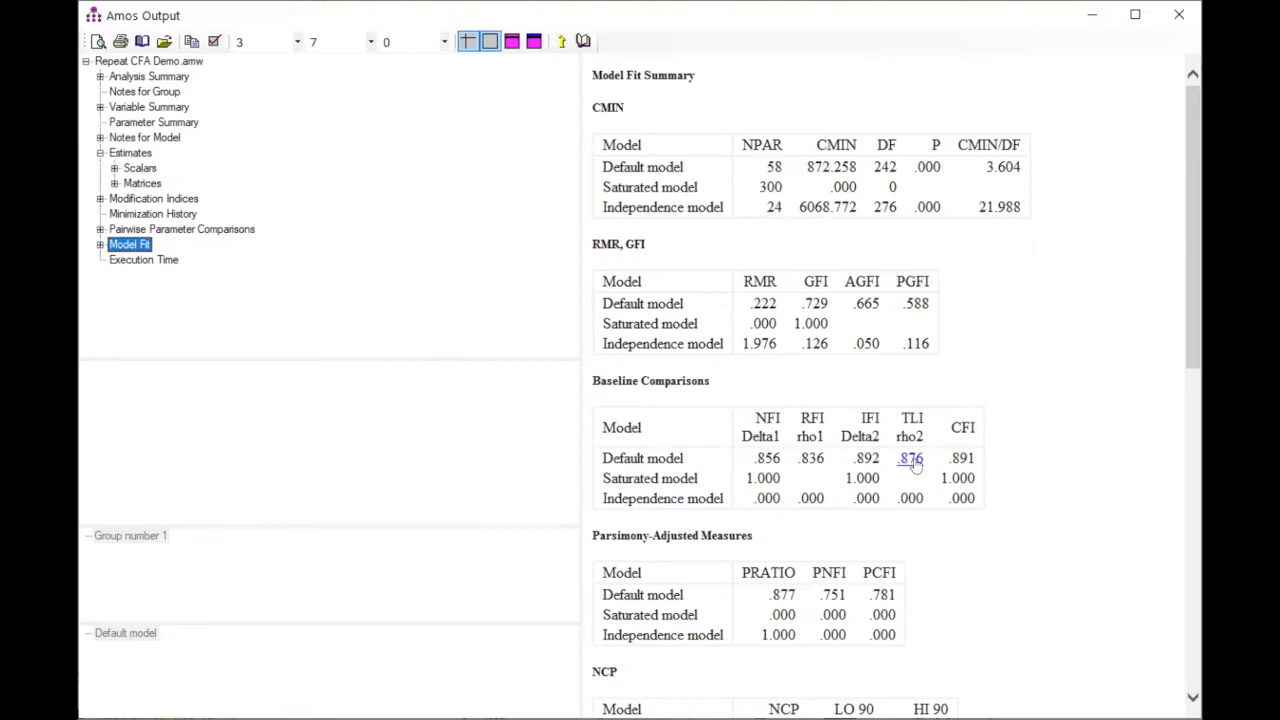
- Examine the modification indices for the covariances to find the error pairs with the largest M.I. values
left_click(115, 198)
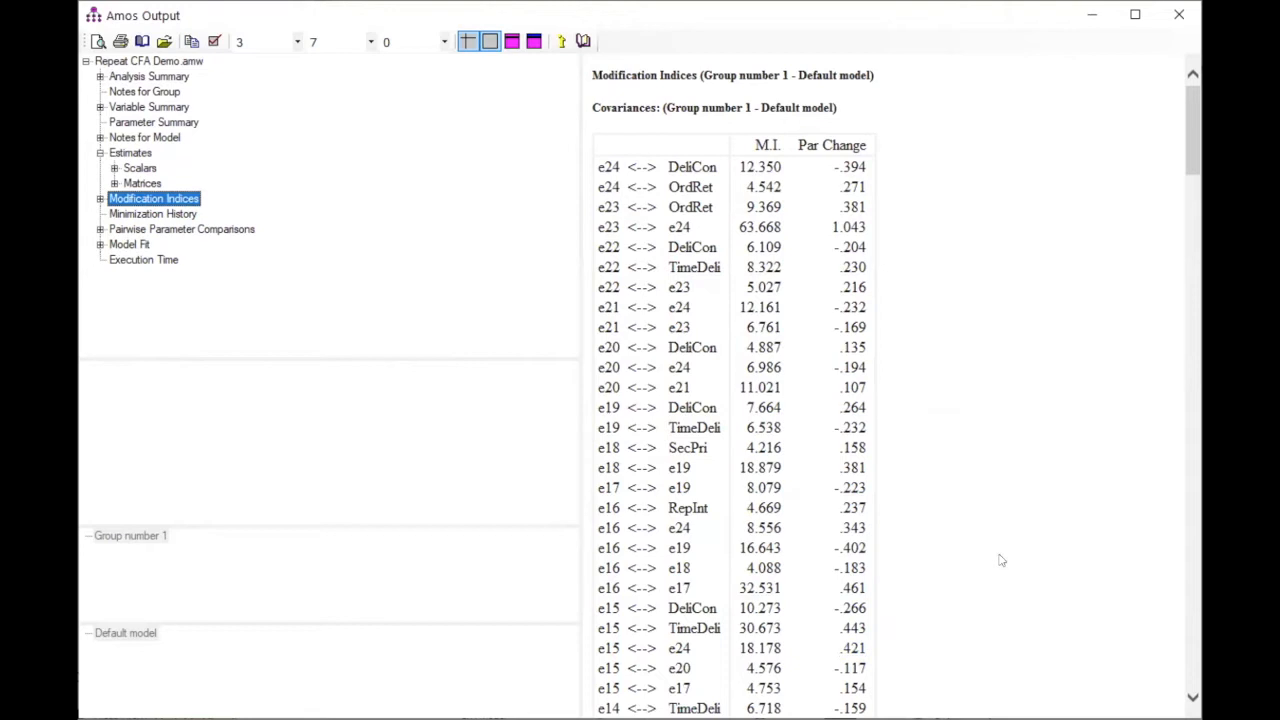
scroll(893, 601, "down", 20)
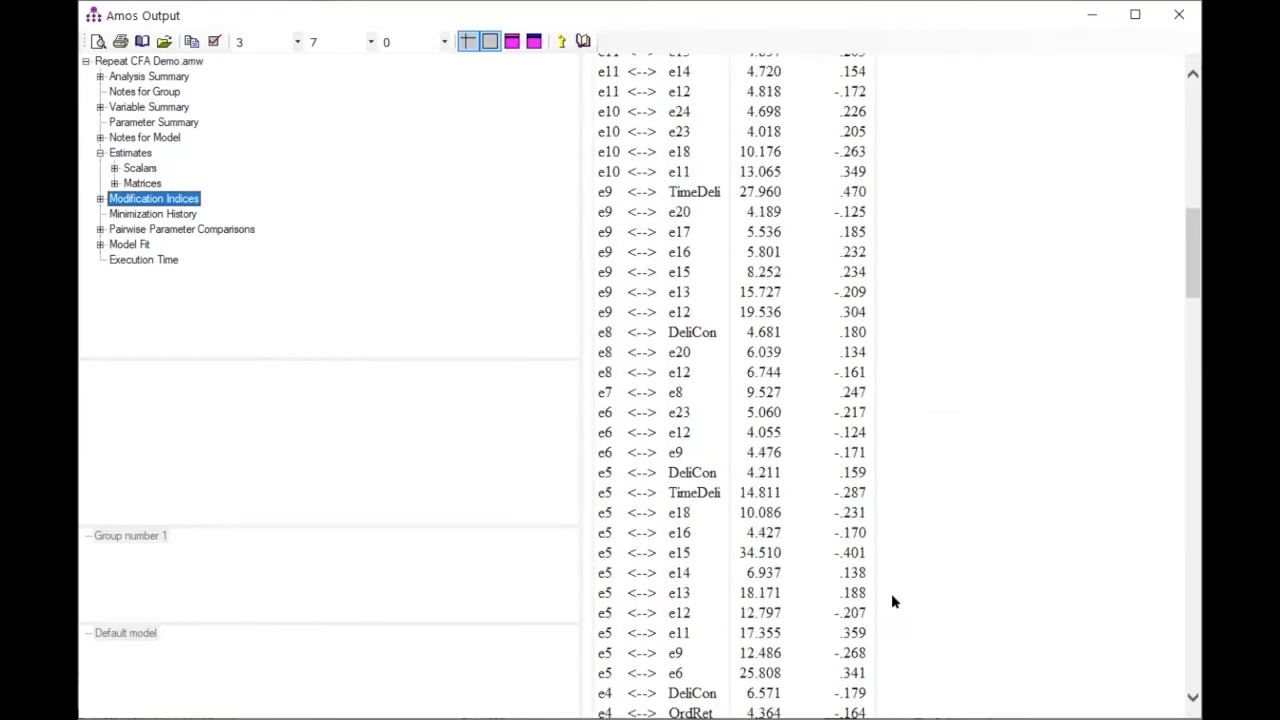
scroll(893, 601, "down", 11)
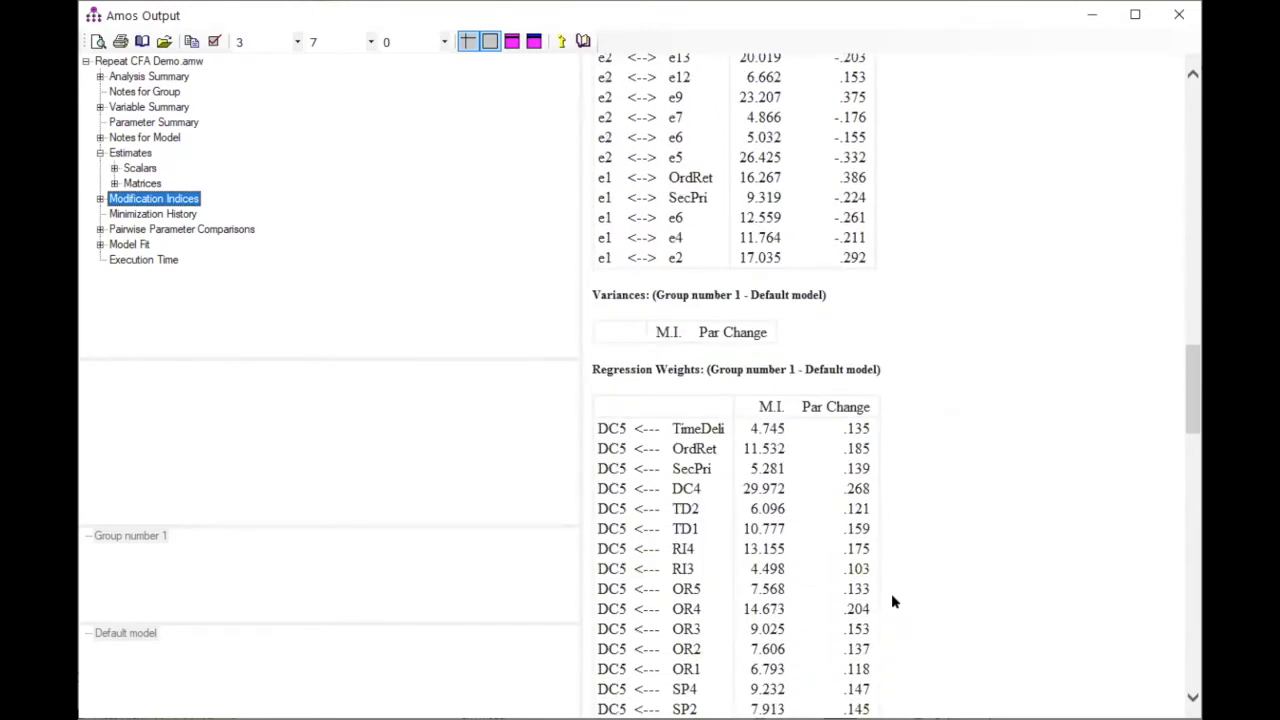
scroll(893, 601, "up", 8)
scroll(893, 601, "down", 6)
scroll(893, 601, "up", 3)
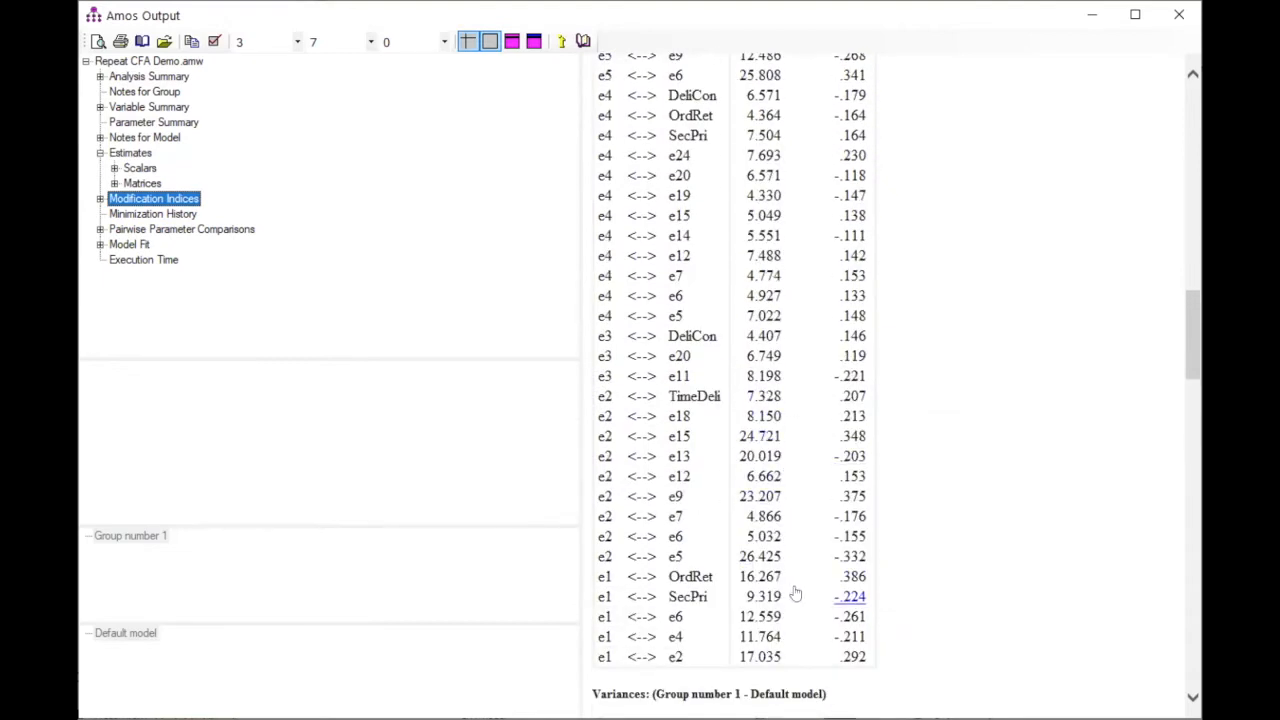
scroll(822, 515, "up", 3)
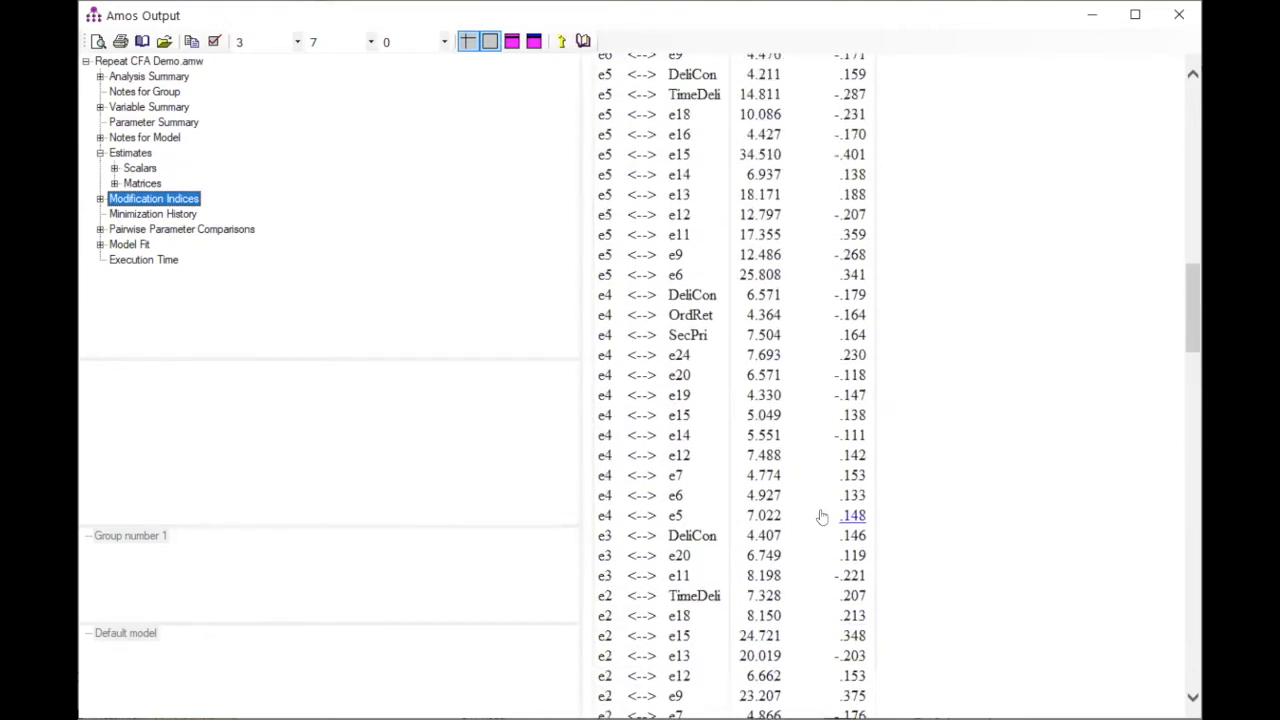
scroll(822, 517, "up", 10)
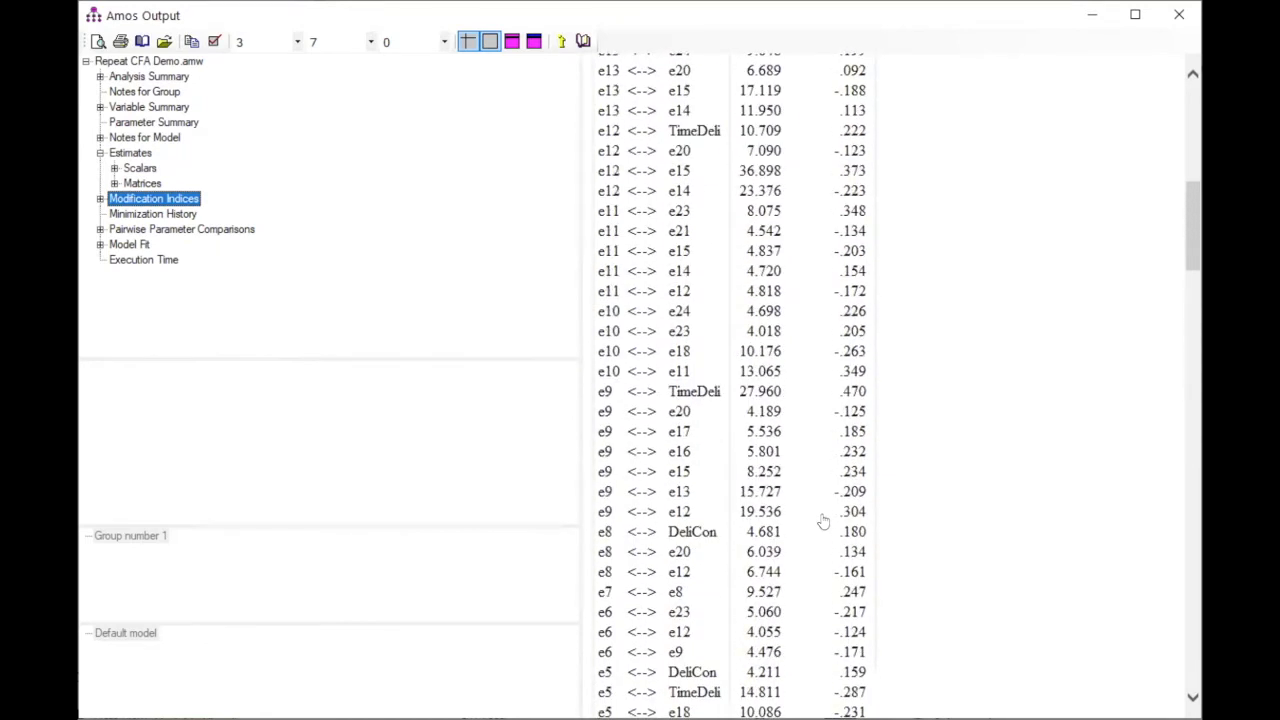
scroll(822, 521, "up", 2)
scroll(822, 521, "up", 6)
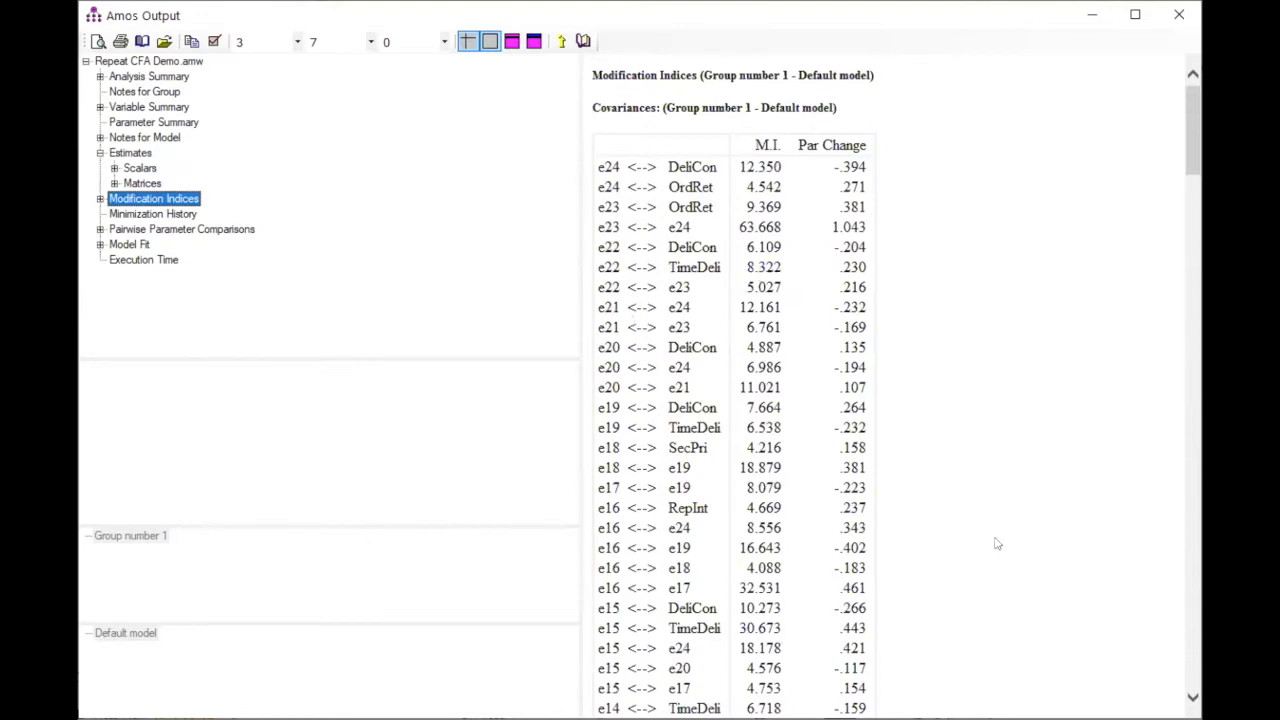
scroll(998, 557, "down", 10)
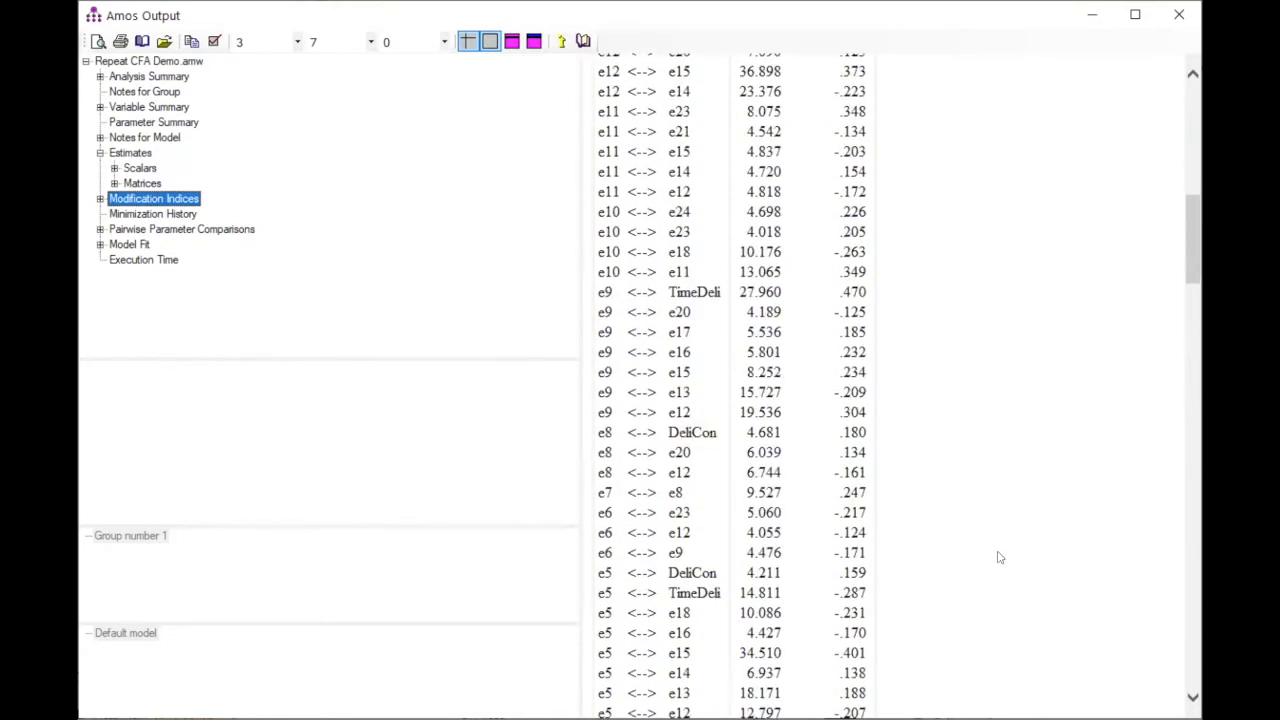
scroll(998, 557, "up", 10)
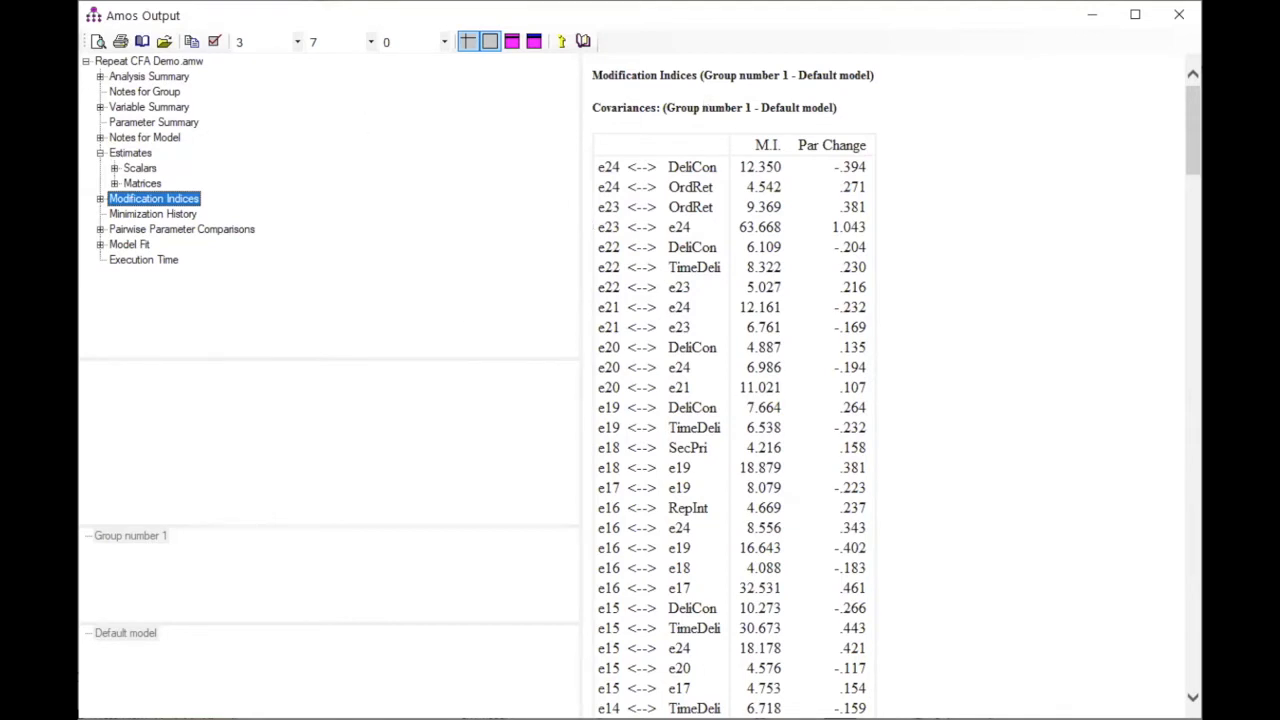
- Erase error term e23 and its indicator DC4 from the DeliCon factor in the path diagram, and recalculate the estimates
key("alt+Tab")
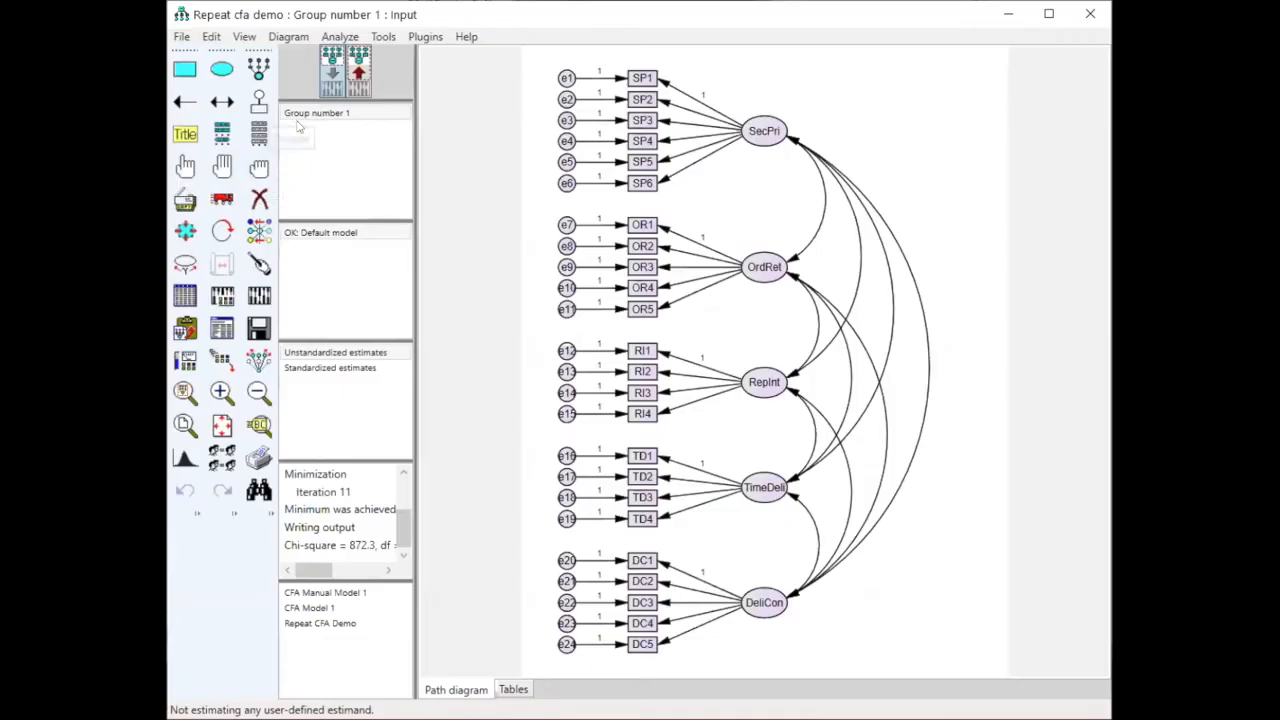
left_click(255, 199)
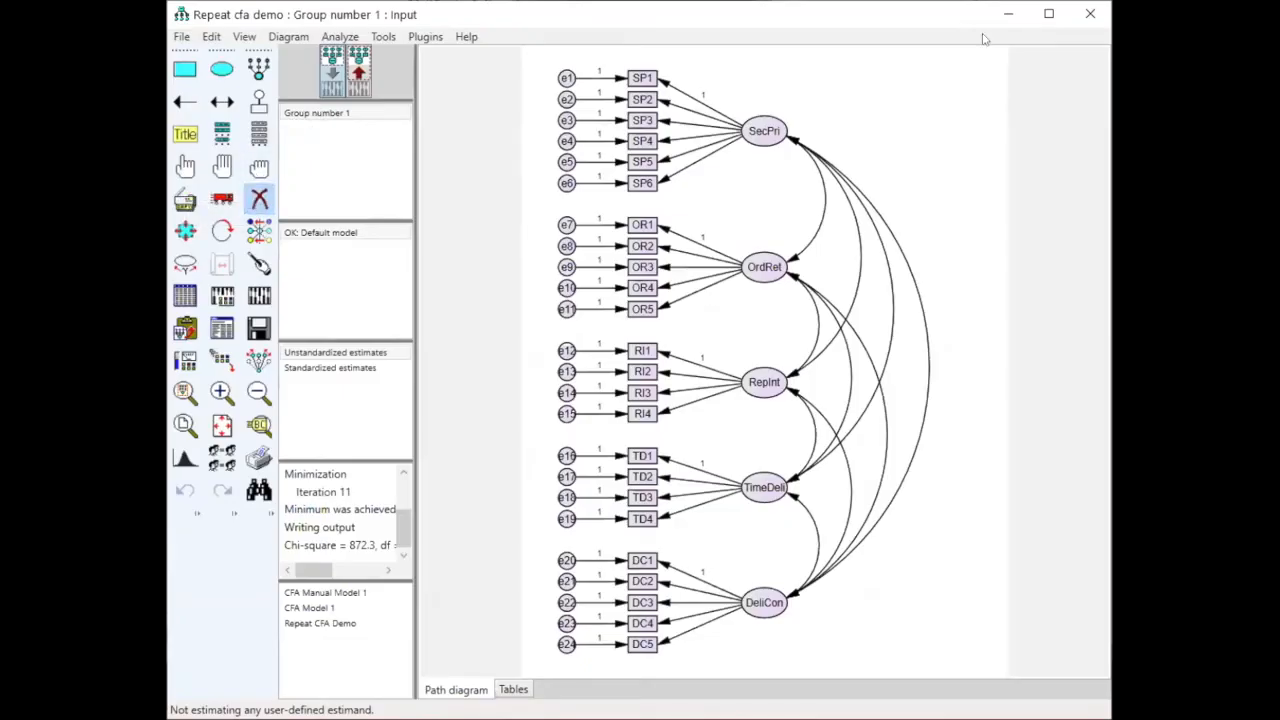
left_click(566, 623)
left_click(634, 622)
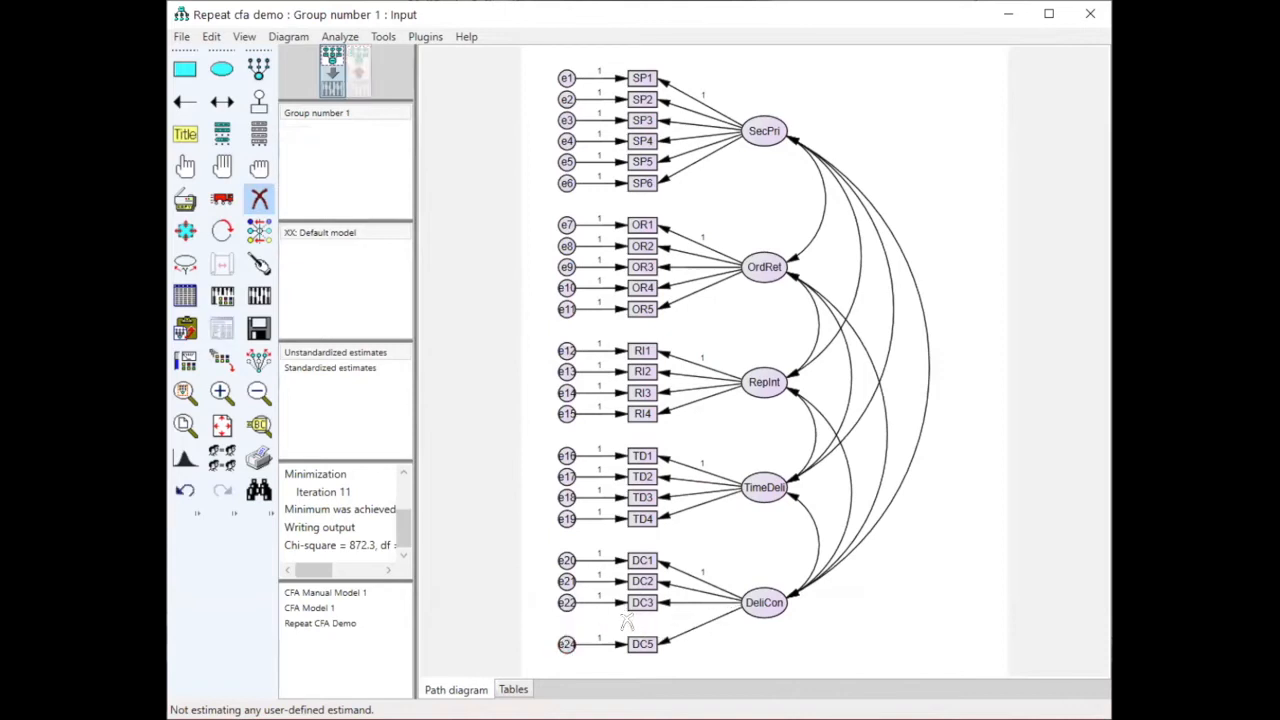
left_click(261, 302)
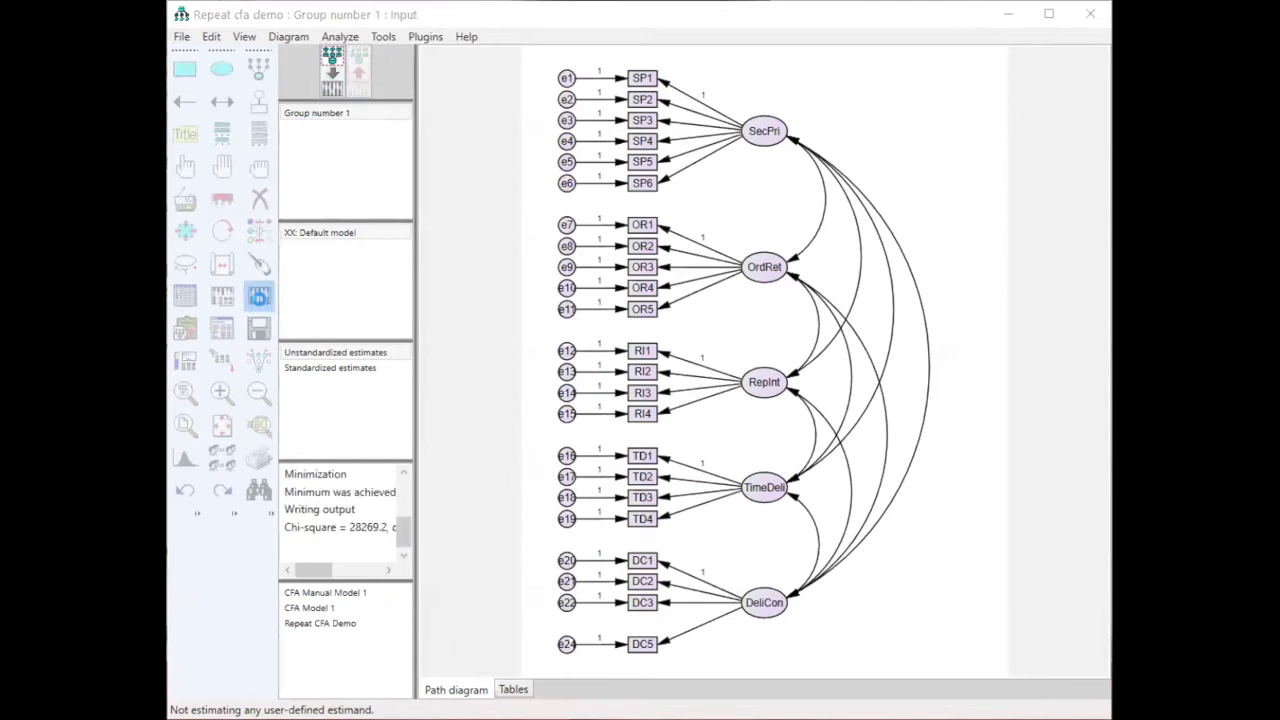
- Open the re-estimated model's text output and examine its model fit summary and the modification indices for the covariances
left_click(224, 330)
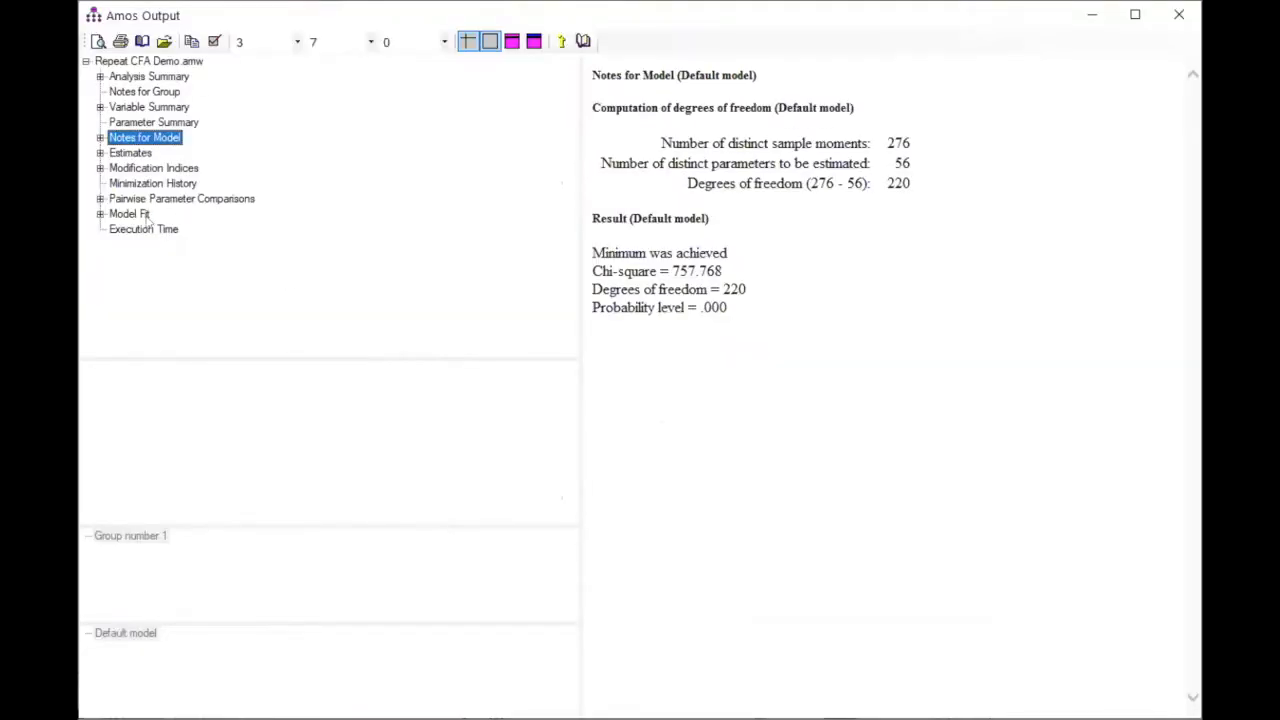
left_click(130, 214)
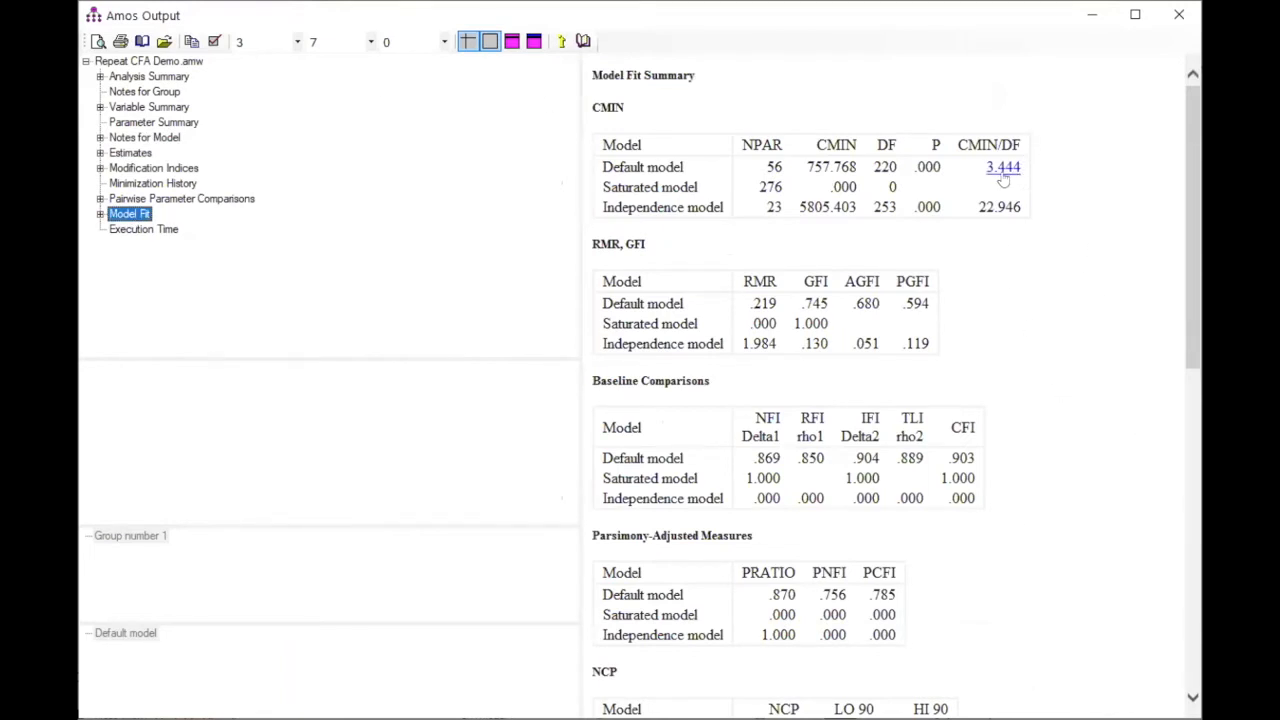
left_click(118, 168)
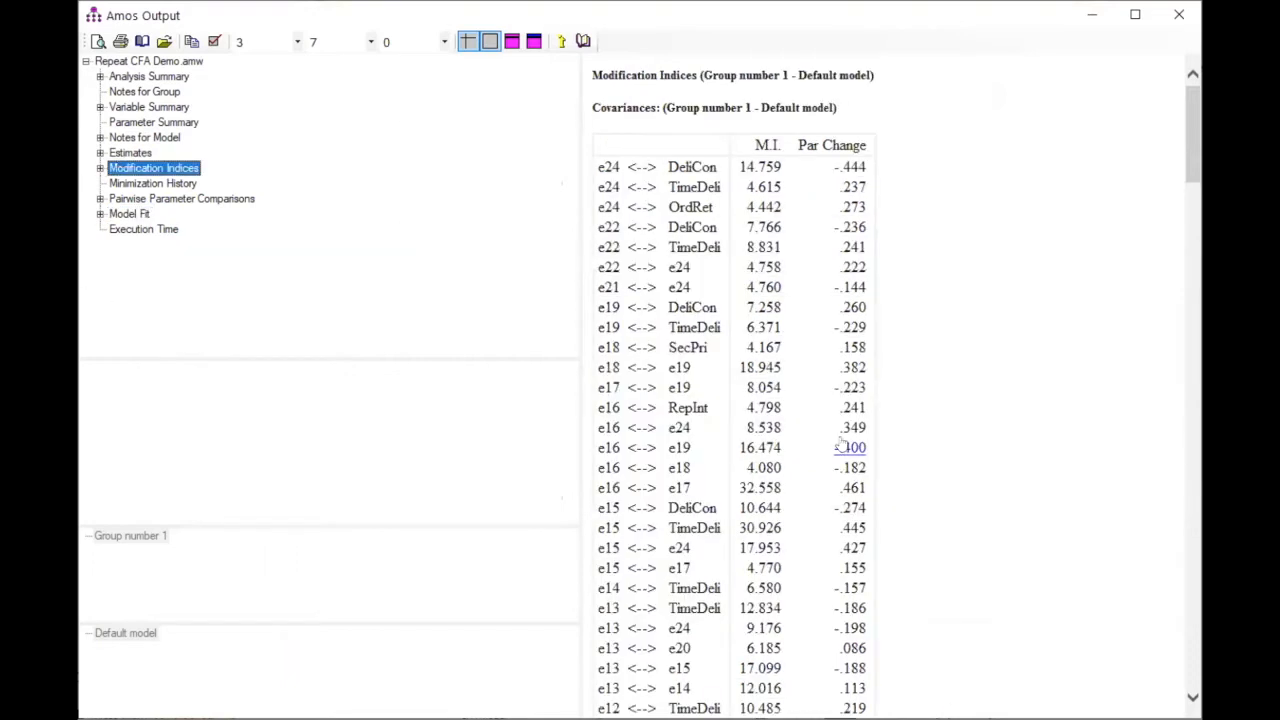
scroll(921, 561, "down", 9)
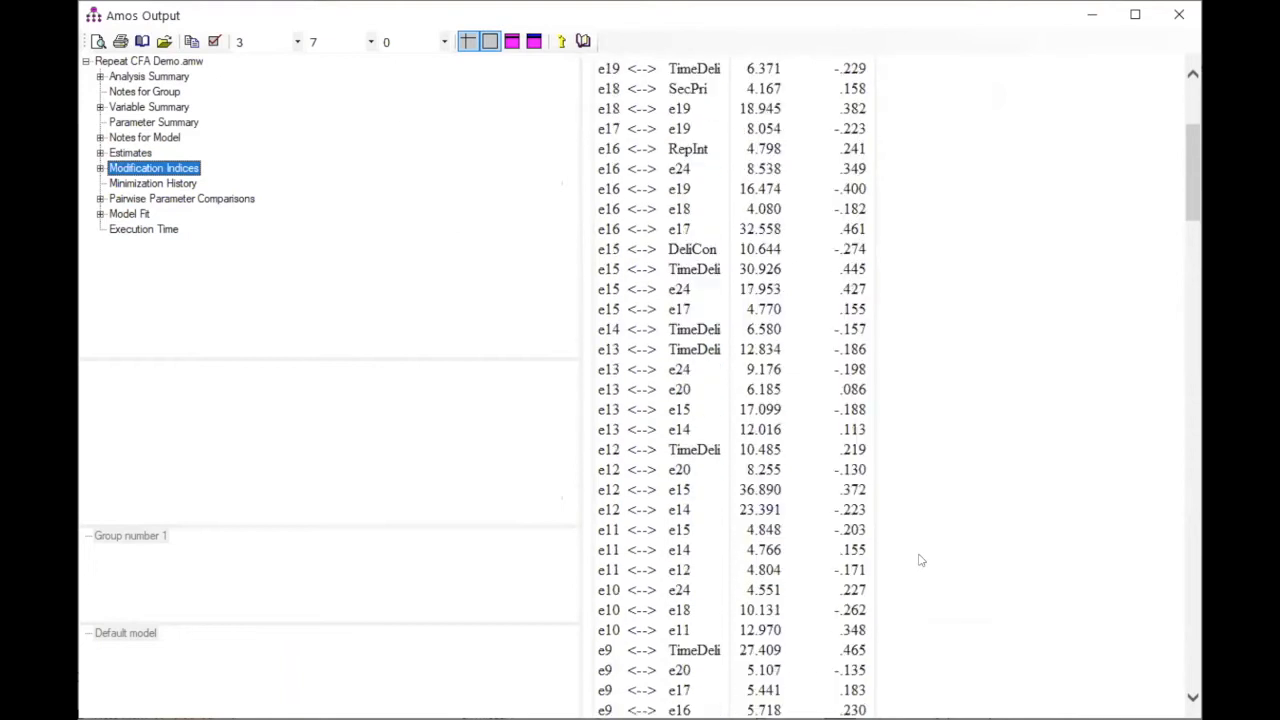
scroll(921, 561, "down", 16)
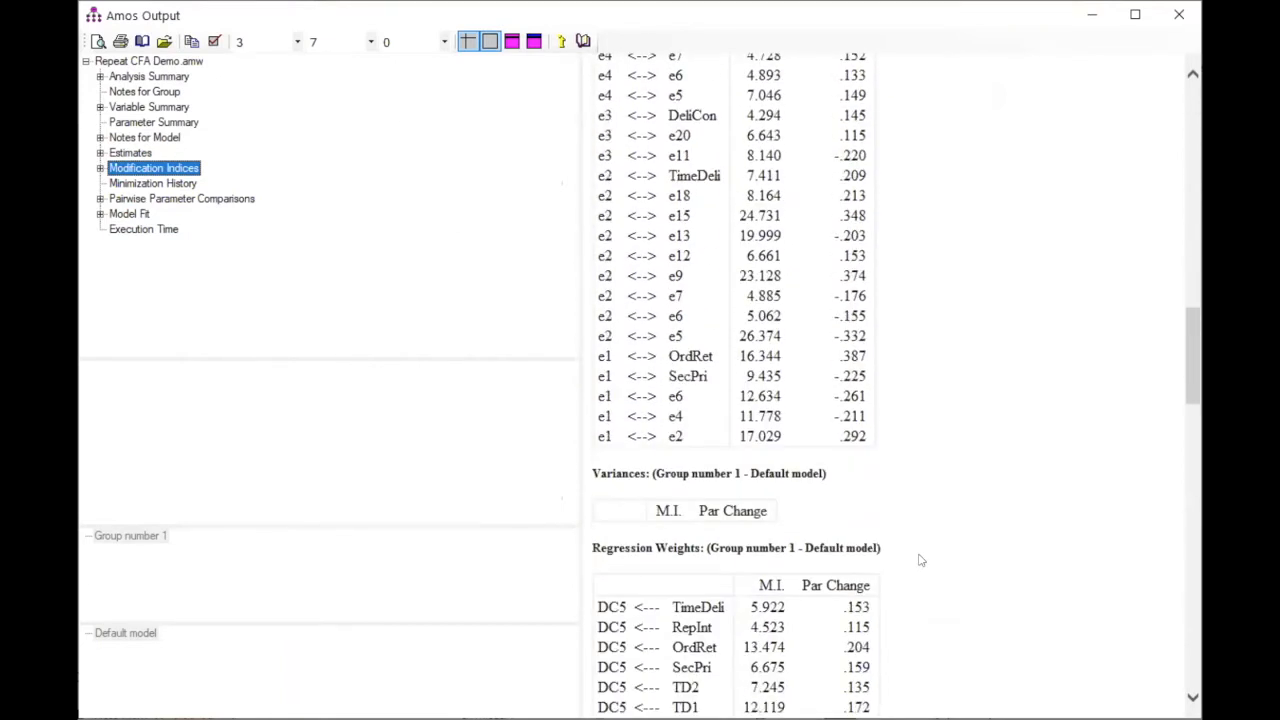
scroll(921, 561, "up", 16)
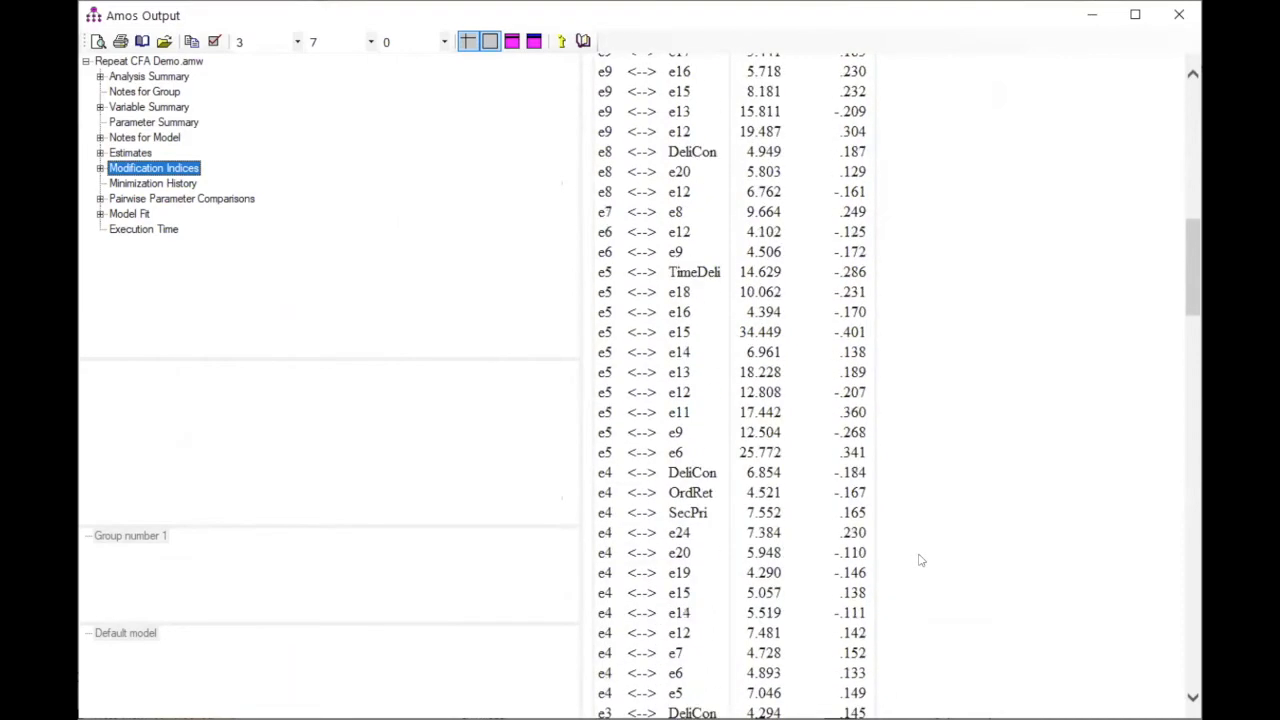
scroll(921, 561, "up", 3)
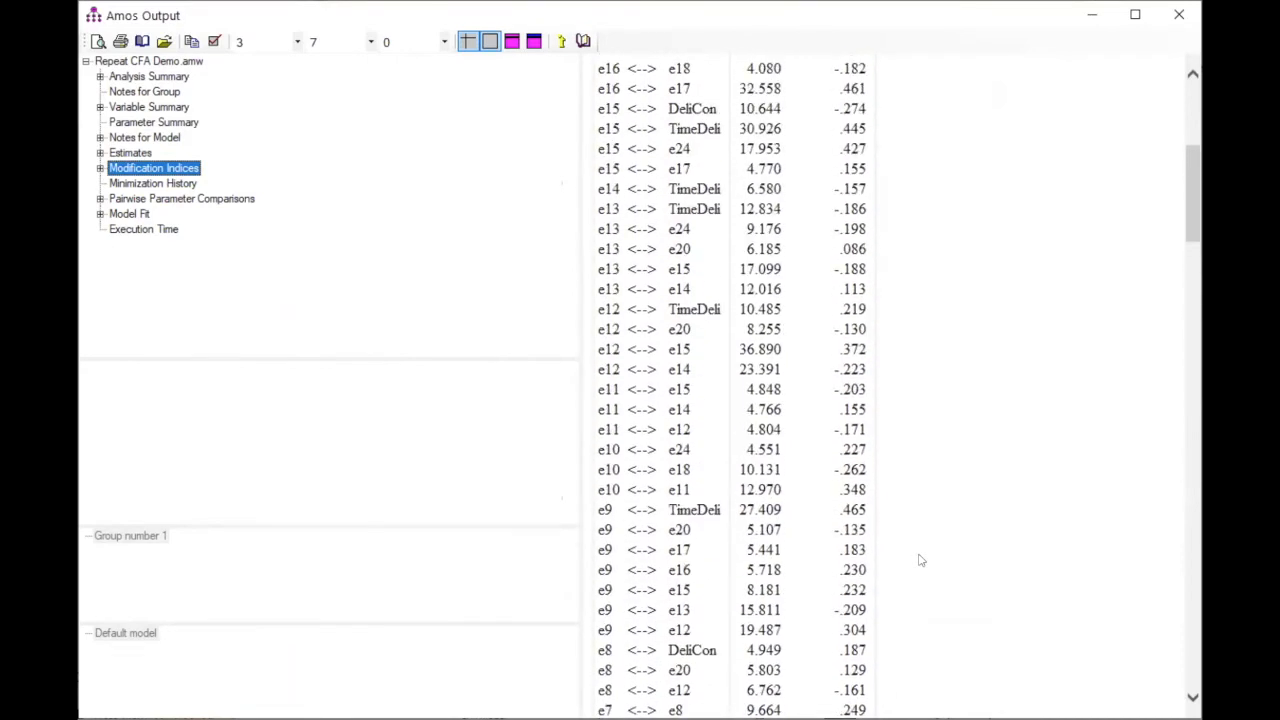
- Compare the covariance modification indices to find the error term involved in the largest M.I. values
scroll(921, 561, "up", 2)
scroll(921, 561, "up", 3)
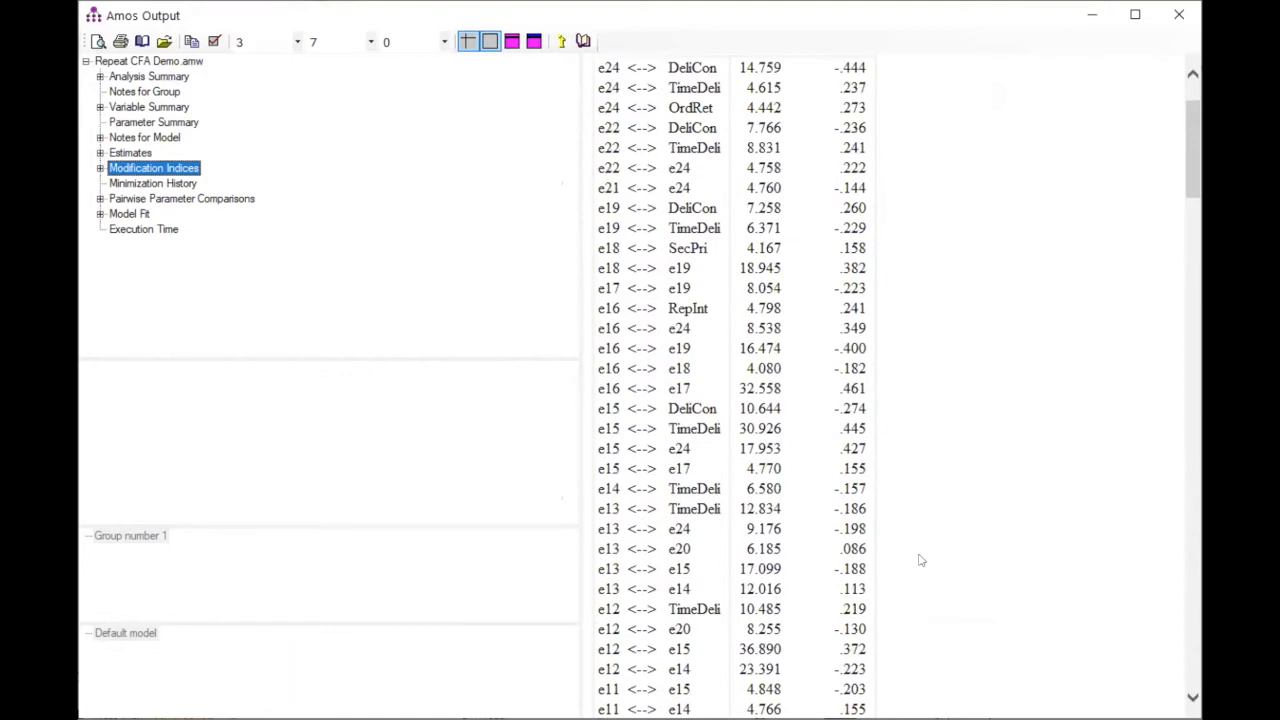
scroll(921, 561, "down", 2)
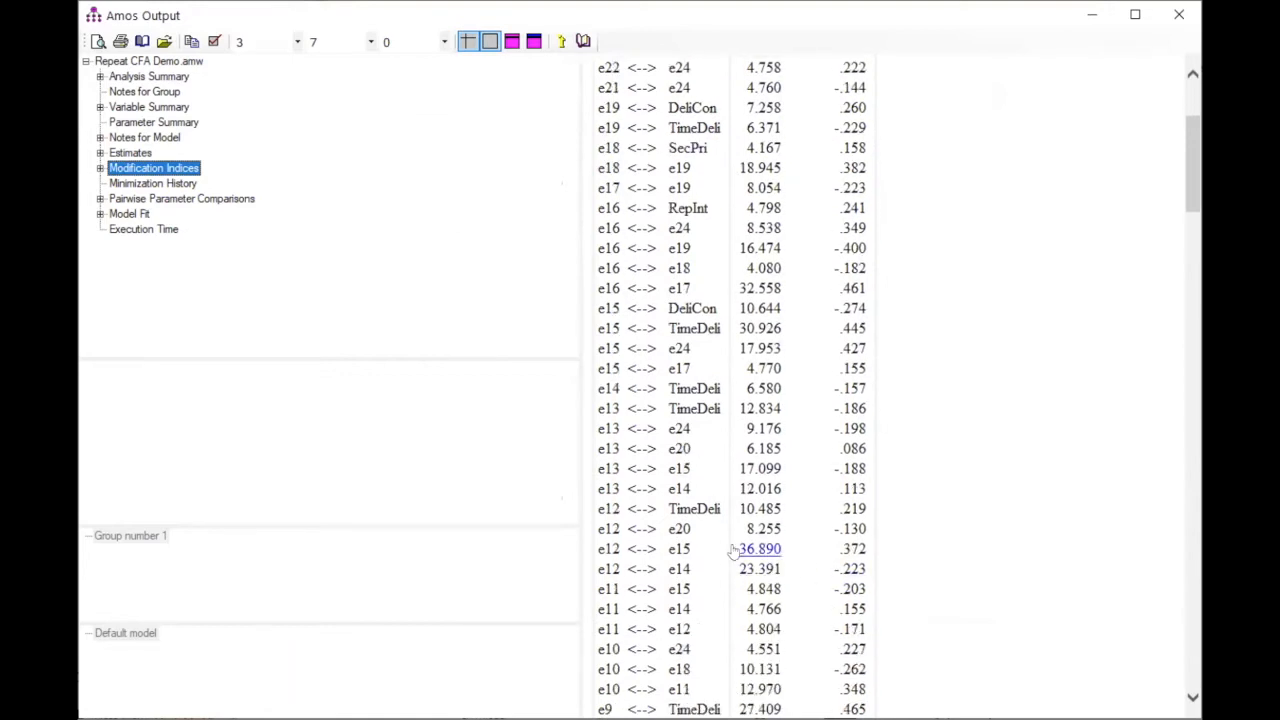
scroll(840, 563, "up", 3)
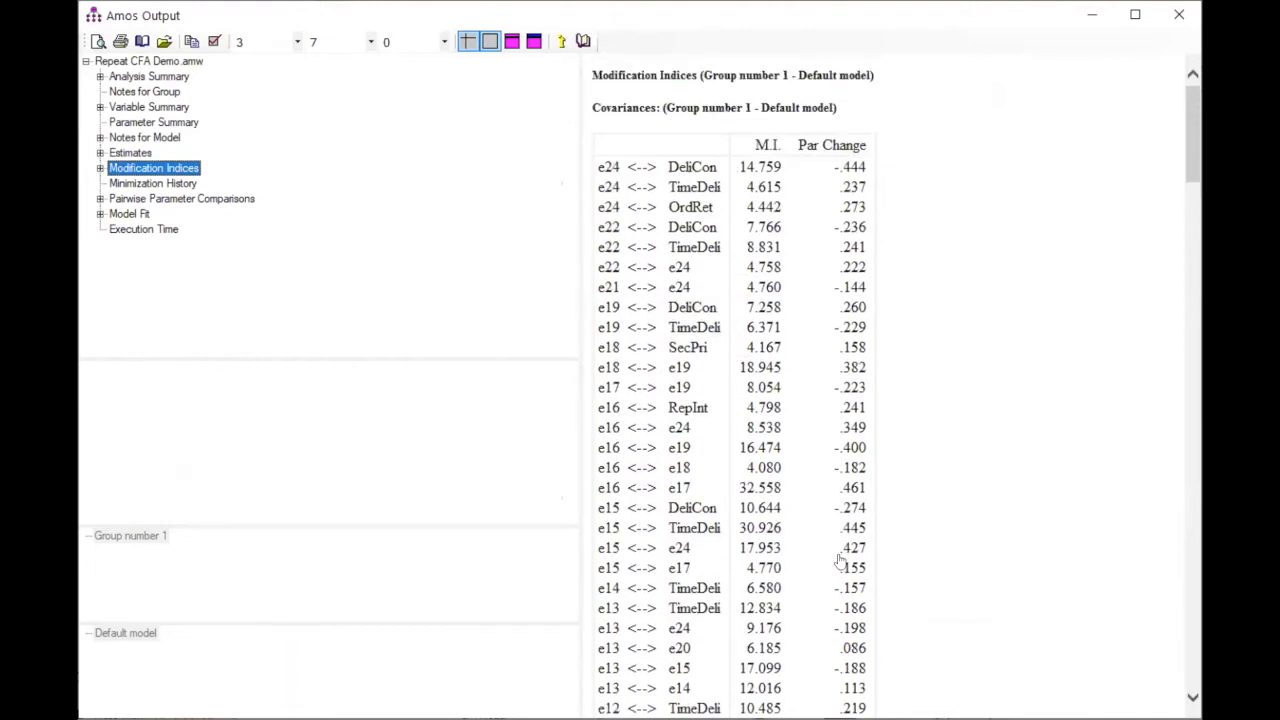
scroll(840, 563, "down", 5)
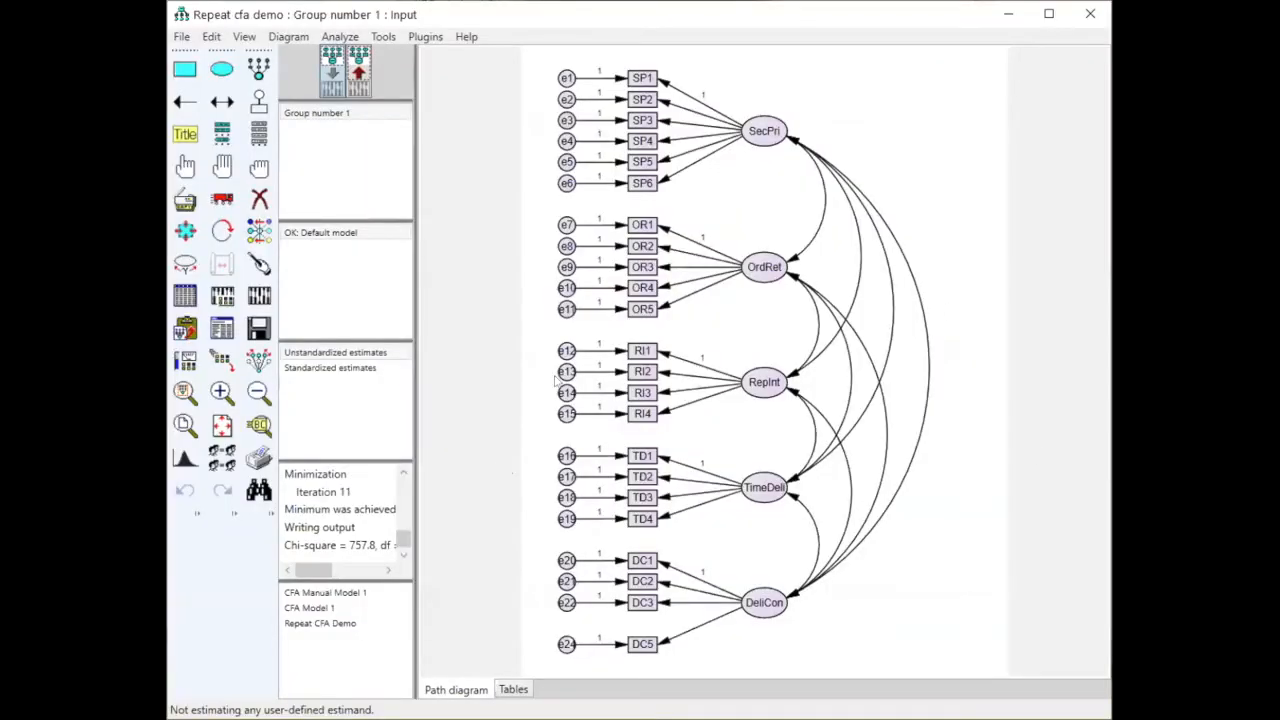
- Erase error term e12 and its indicator RI1 from the RepInt factor in the path diagram
left_click(259, 199)
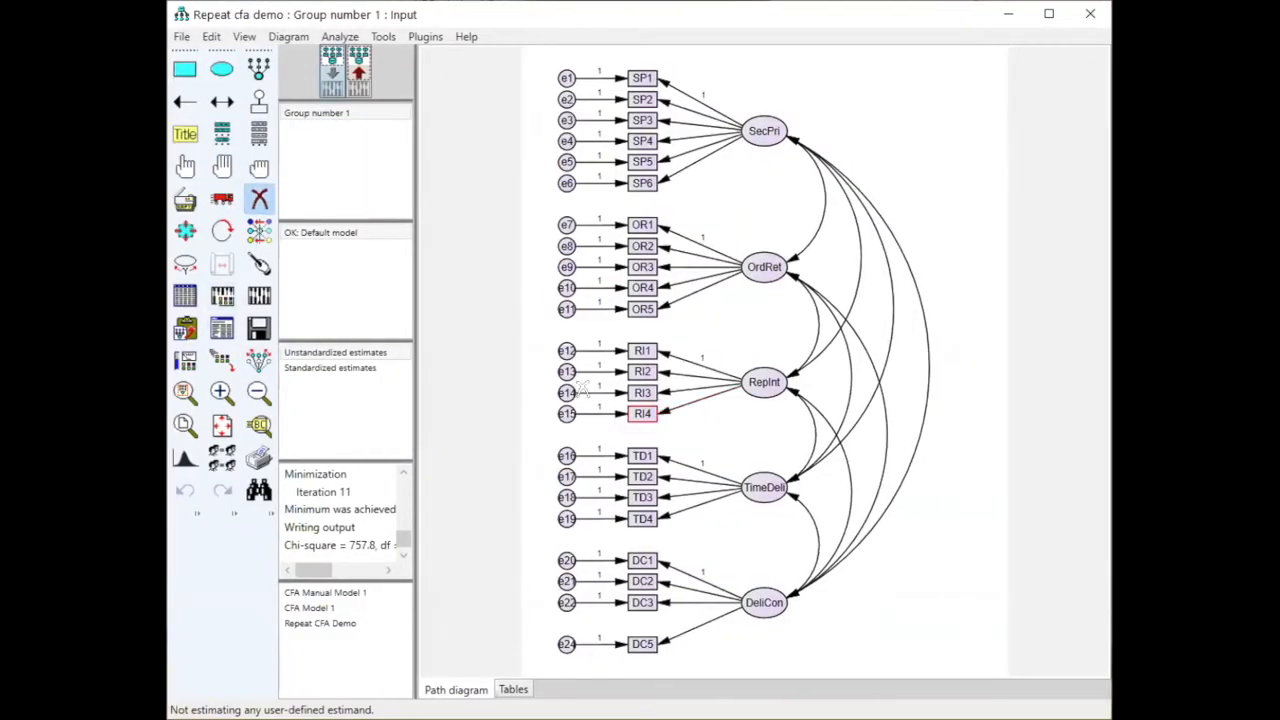
left_click(566, 350)
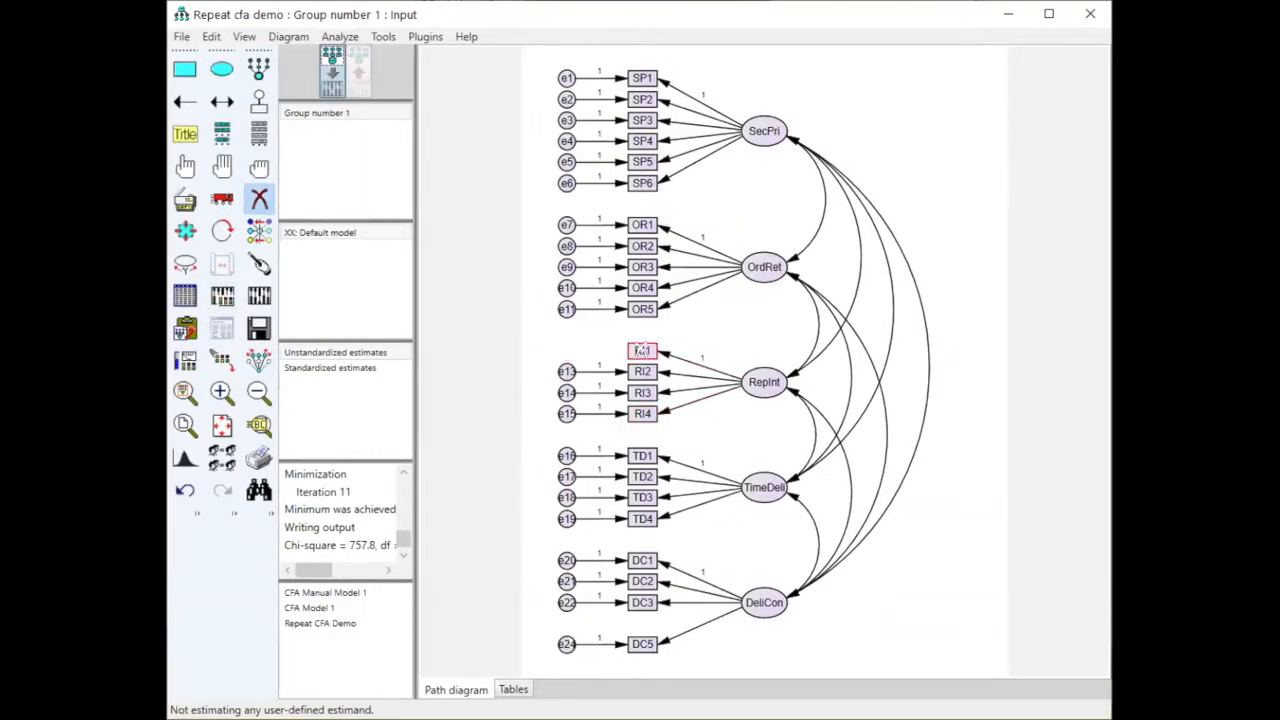
left_click(641, 348)
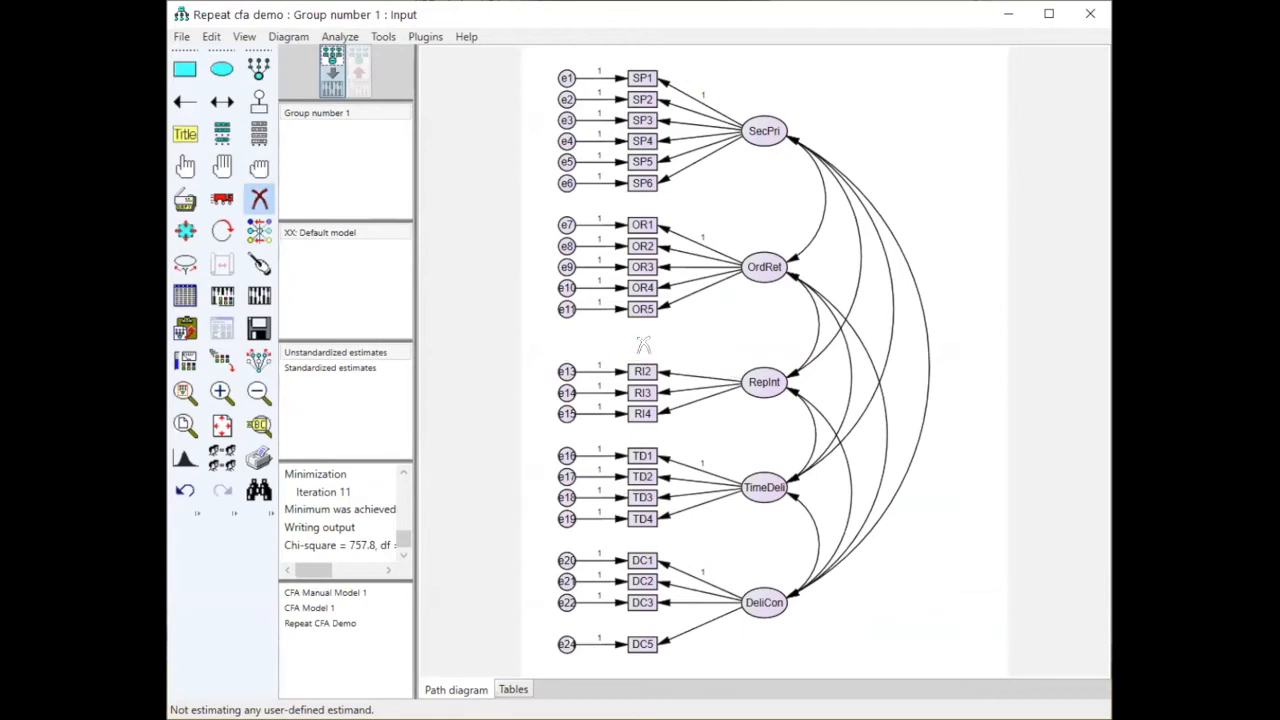
left_click(259, 199)
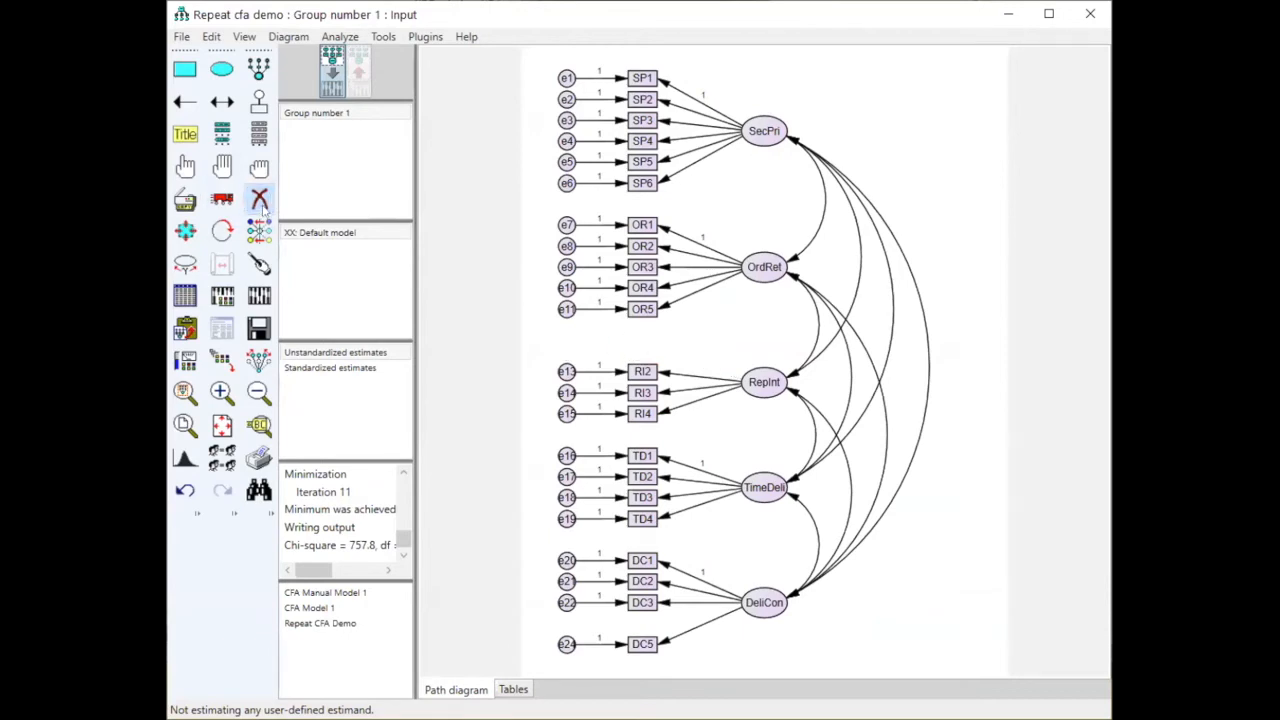
- Fix the regression weight of the path from RepInt to RI2 at 1, and recalculate the estimates
double_click(664, 373)
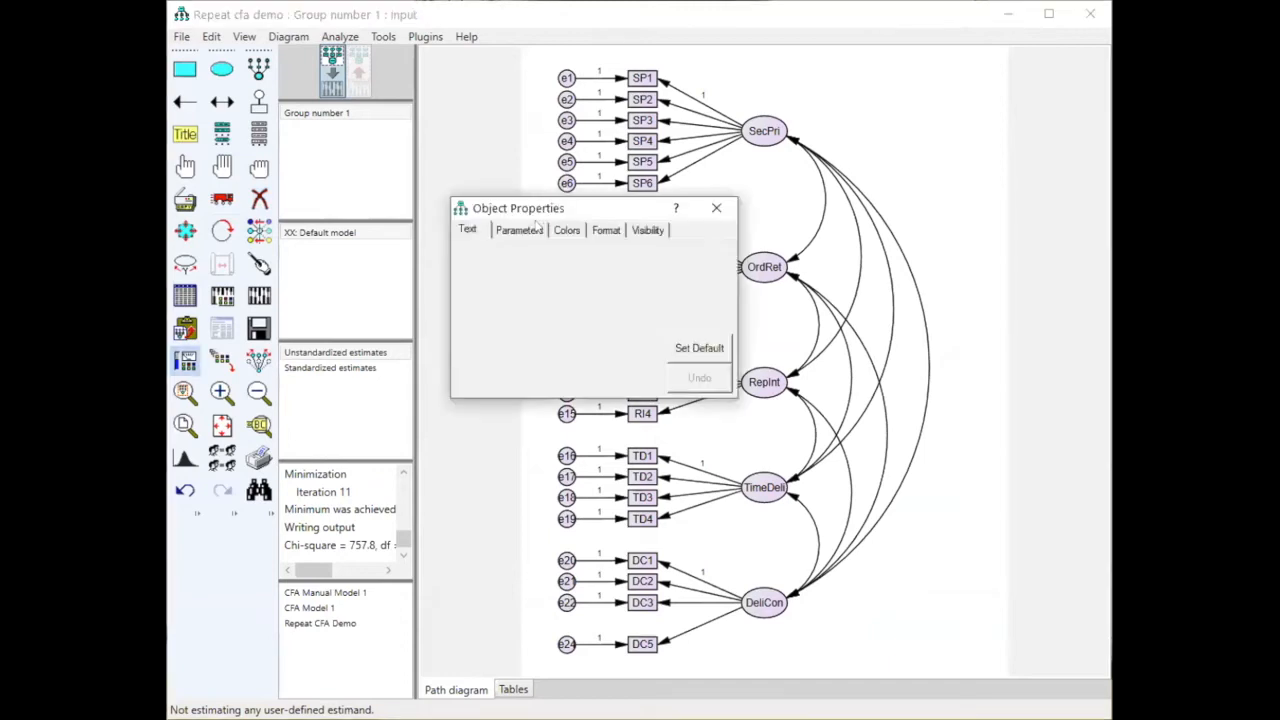
left_click(536, 230)
type("1")
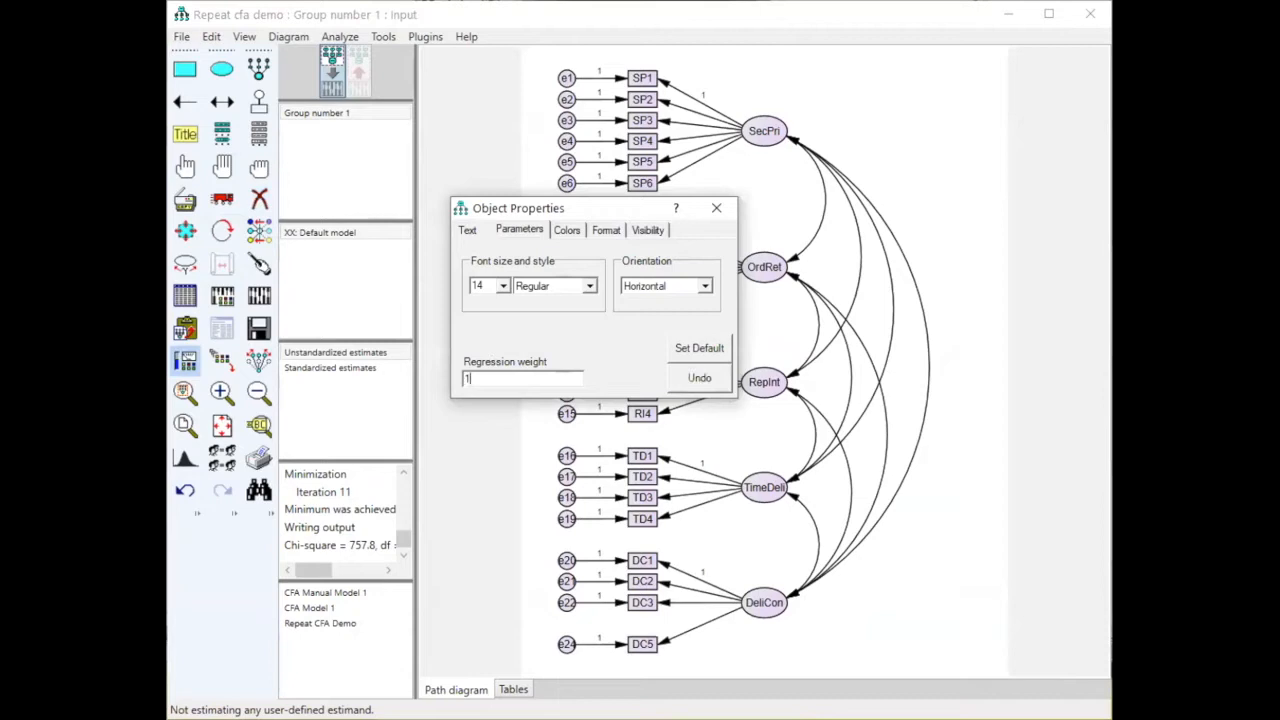
left_click(716, 208)
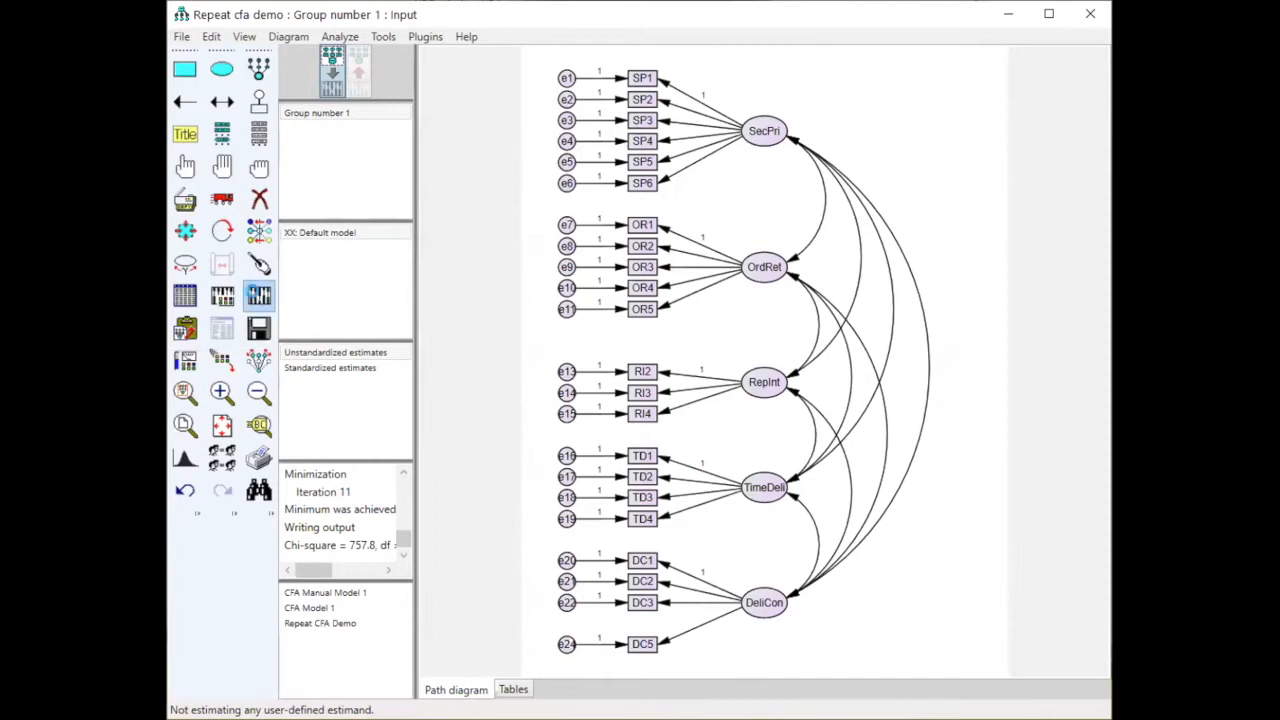
left_click(259, 296)
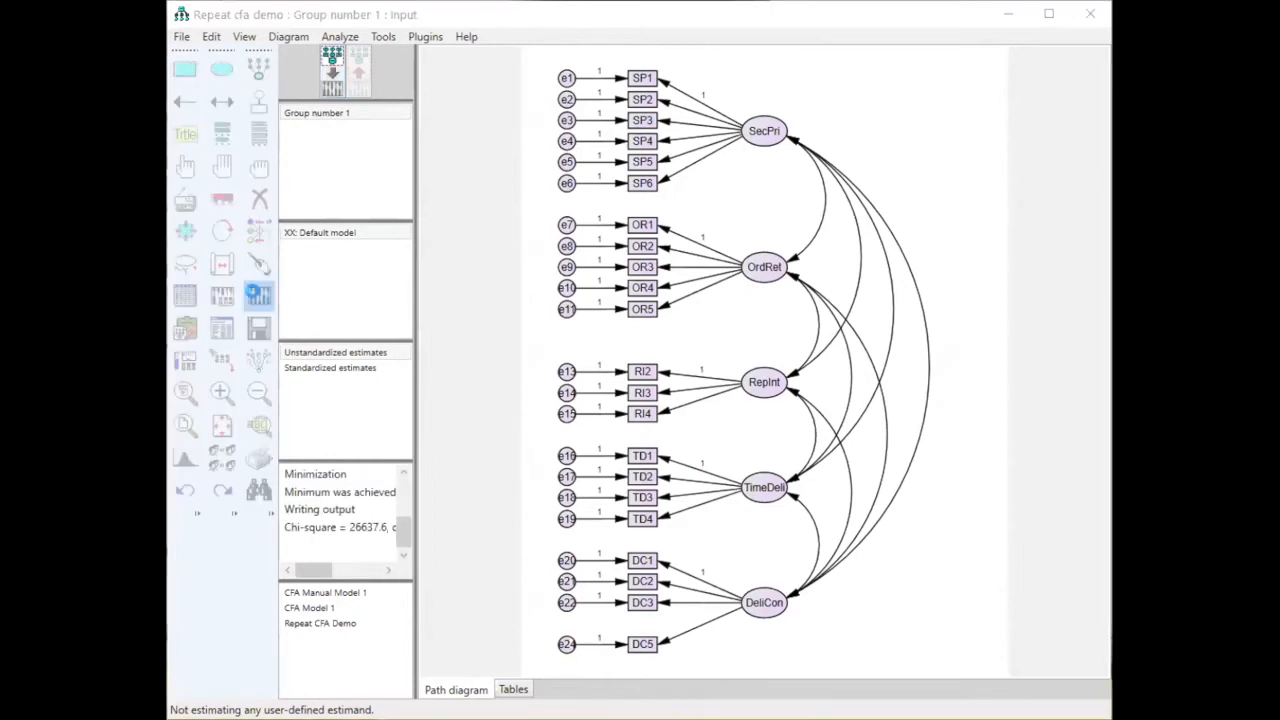
- Open the text output for the model without RI1 and examine its model fit summary and covariance modification indices
left_click(222, 330)
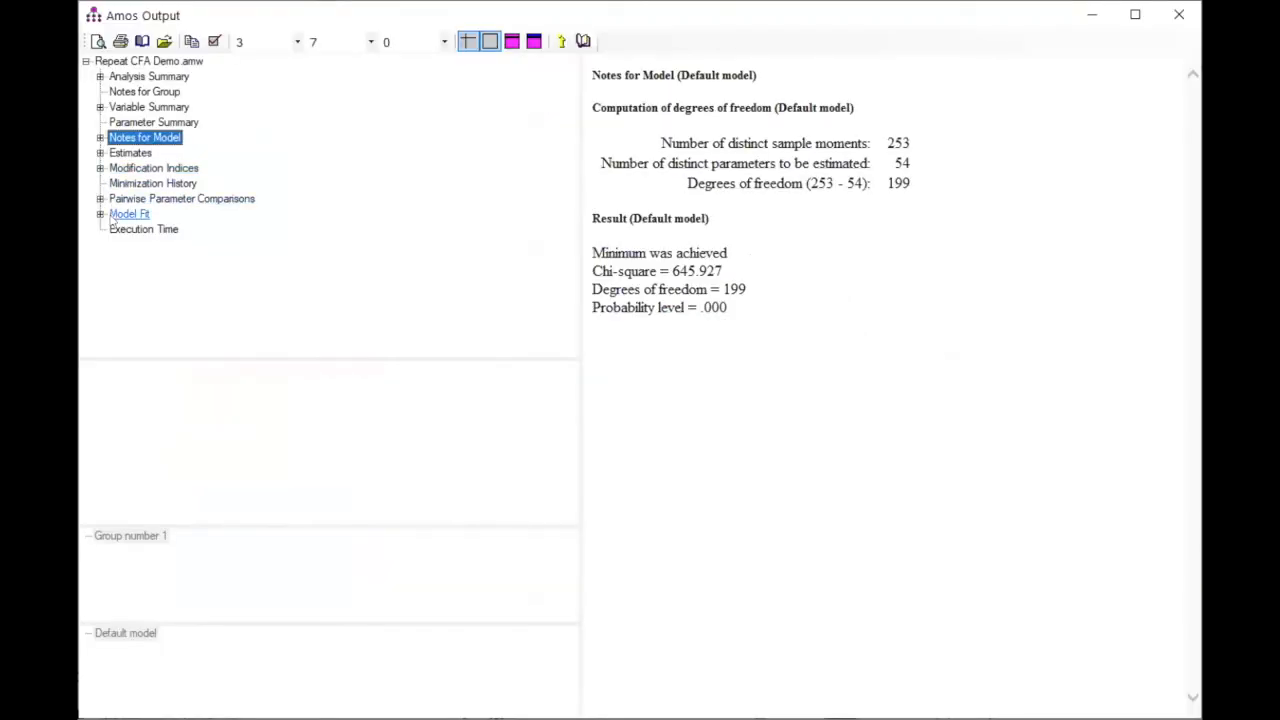
left_click(114, 216)
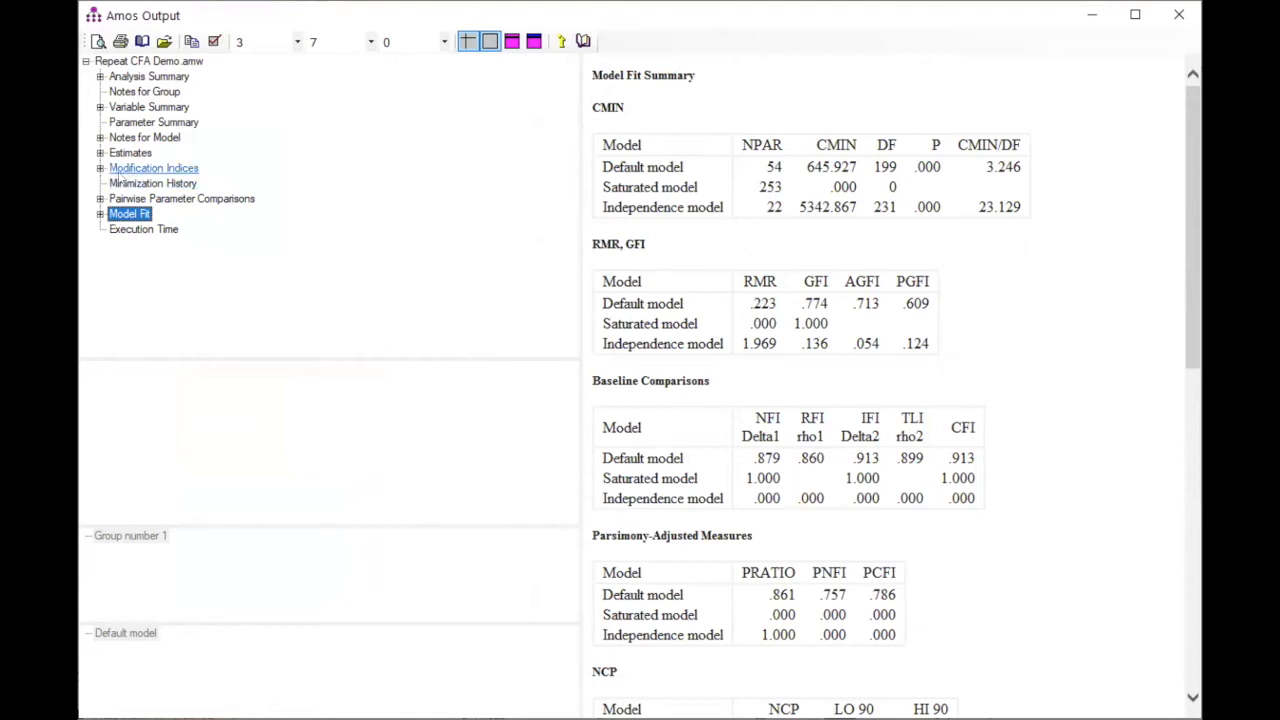
left_click(127, 175)
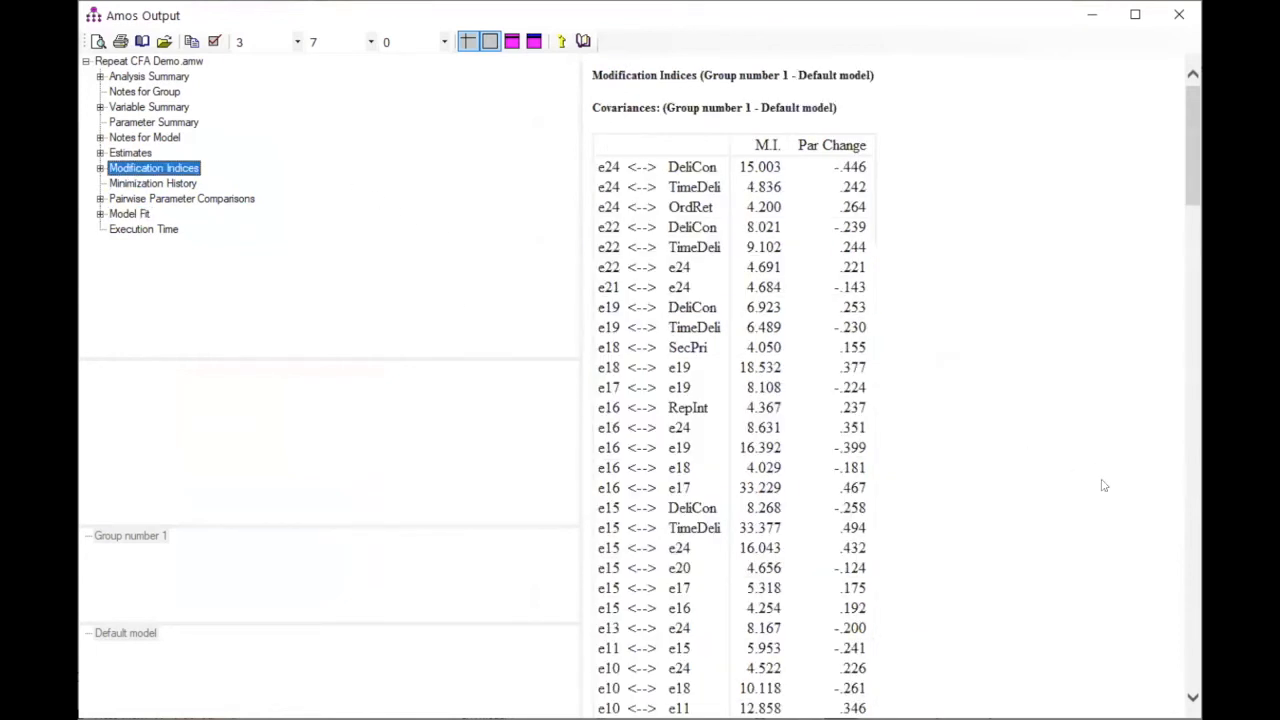
scroll(1119, 559, "down", 2)
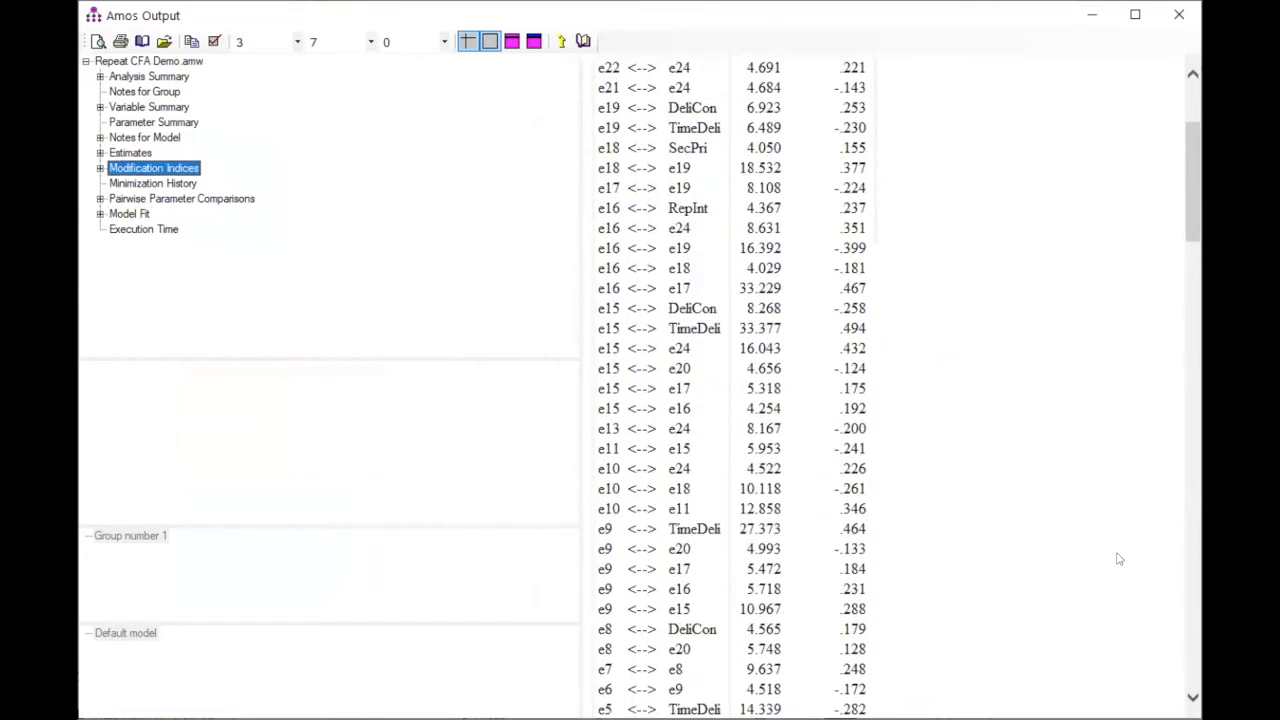
scroll(1119, 559, "down", 7)
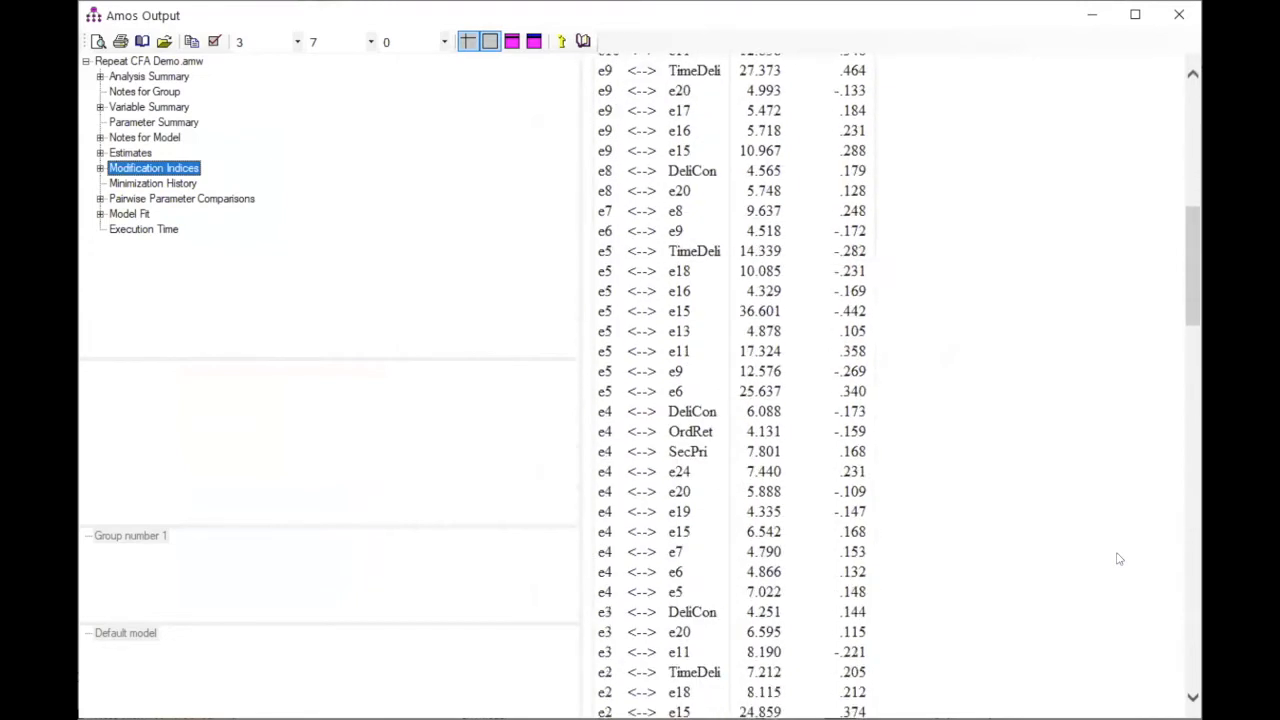
scroll(1119, 559, "up", 8)
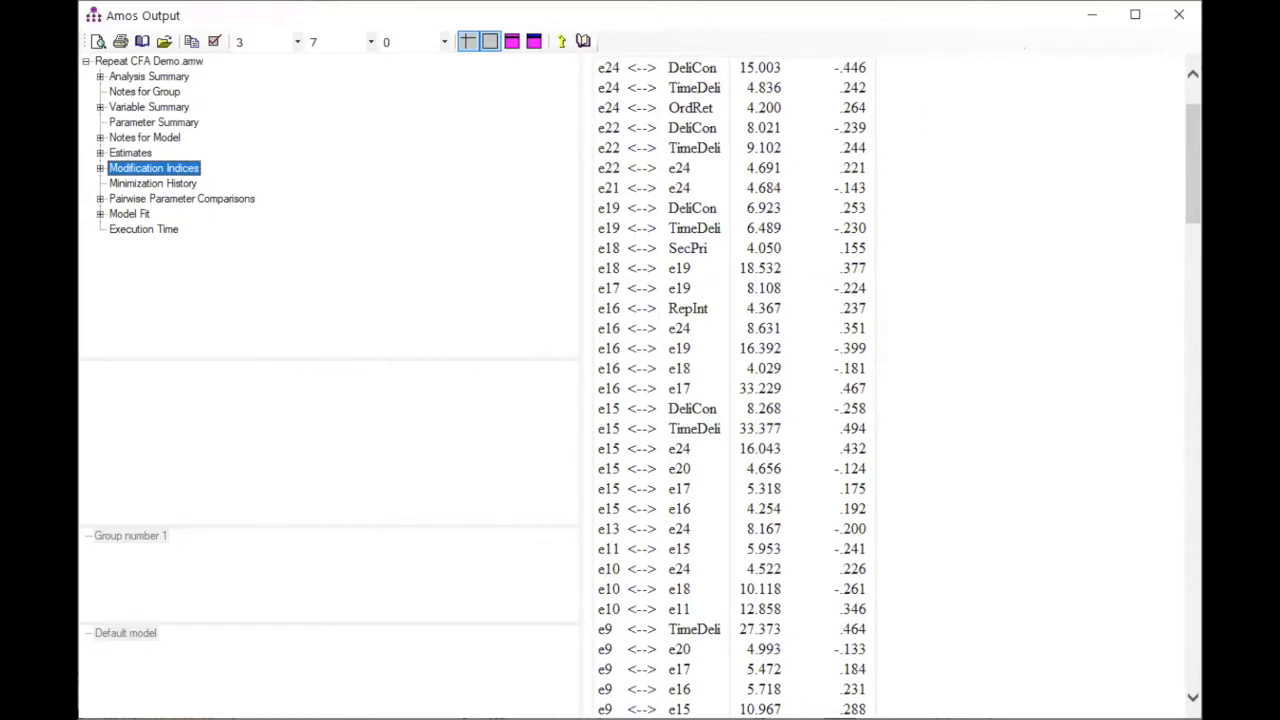
scroll(894, 434, "down", 8)
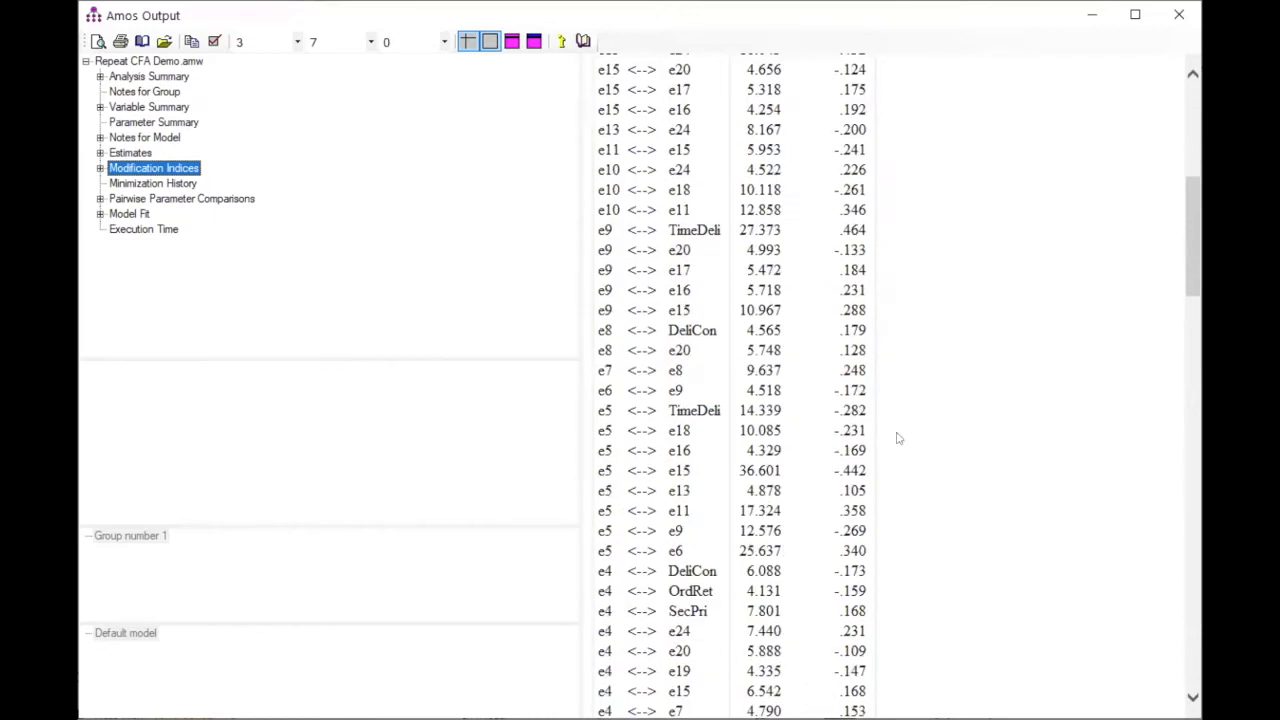
scroll(897, 437, "down", 7)
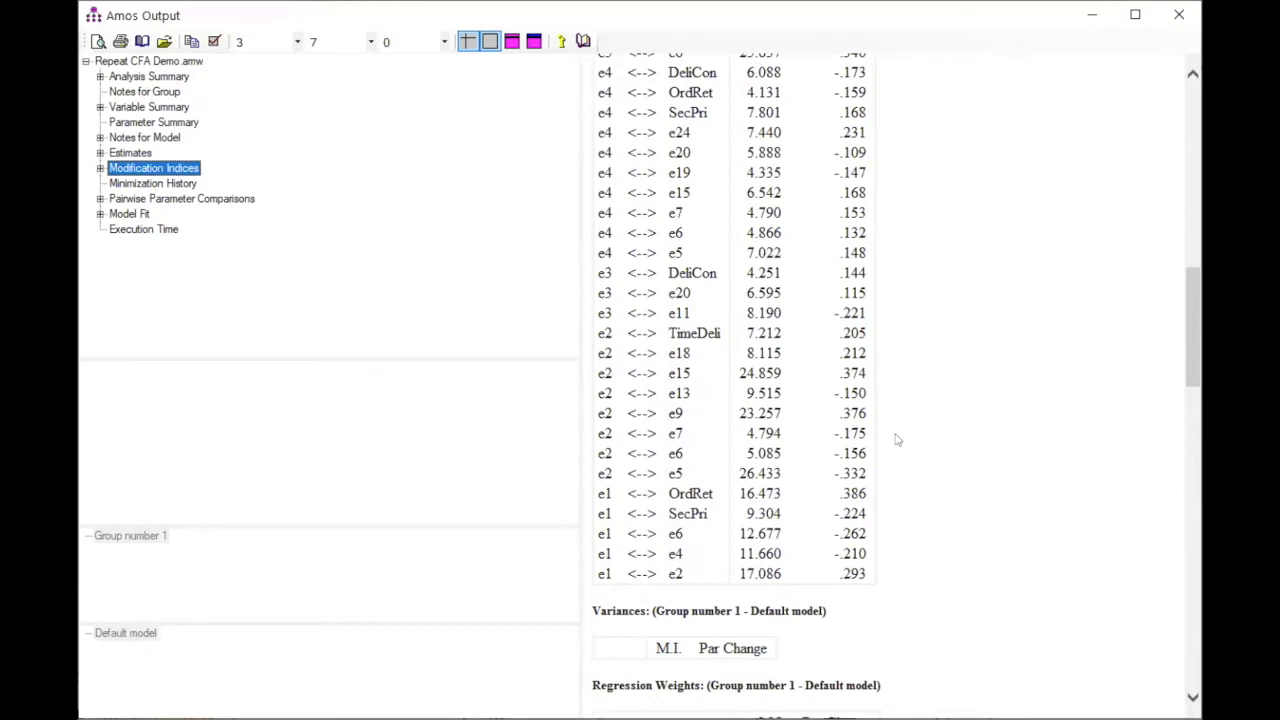
scroll(897, 440, "up", 5)
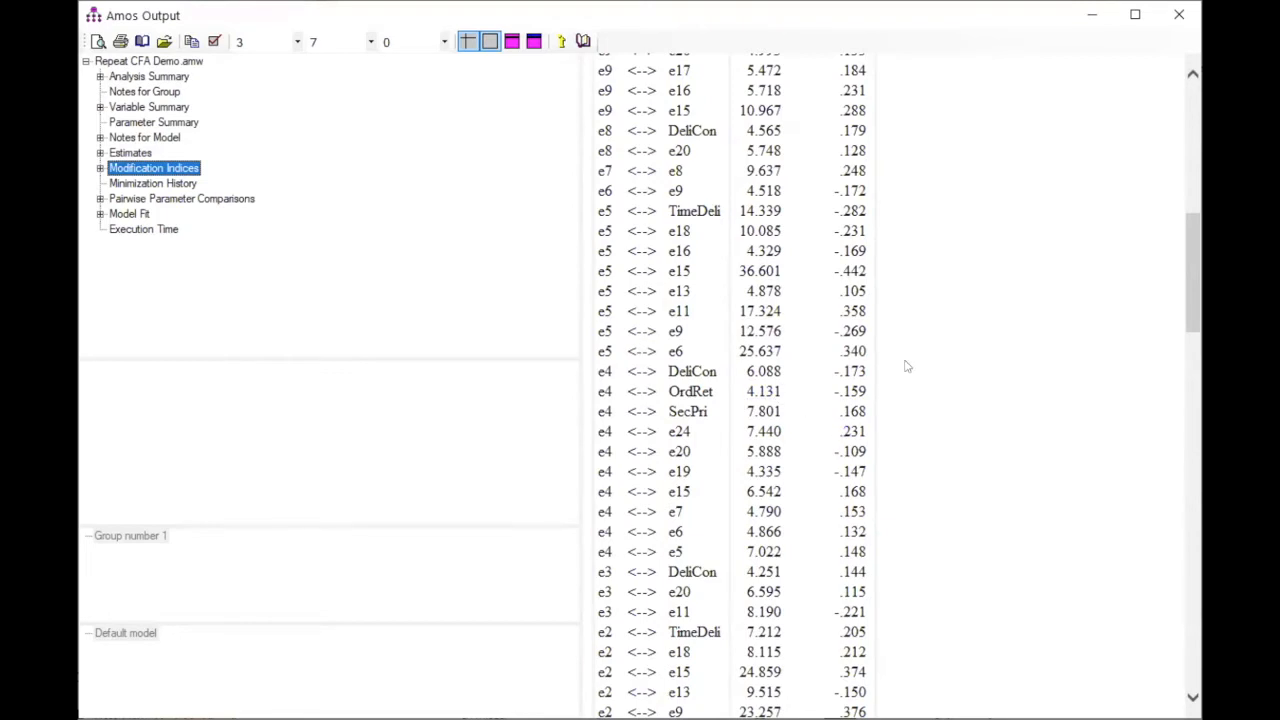
scroll(906, 364, "up", 3)
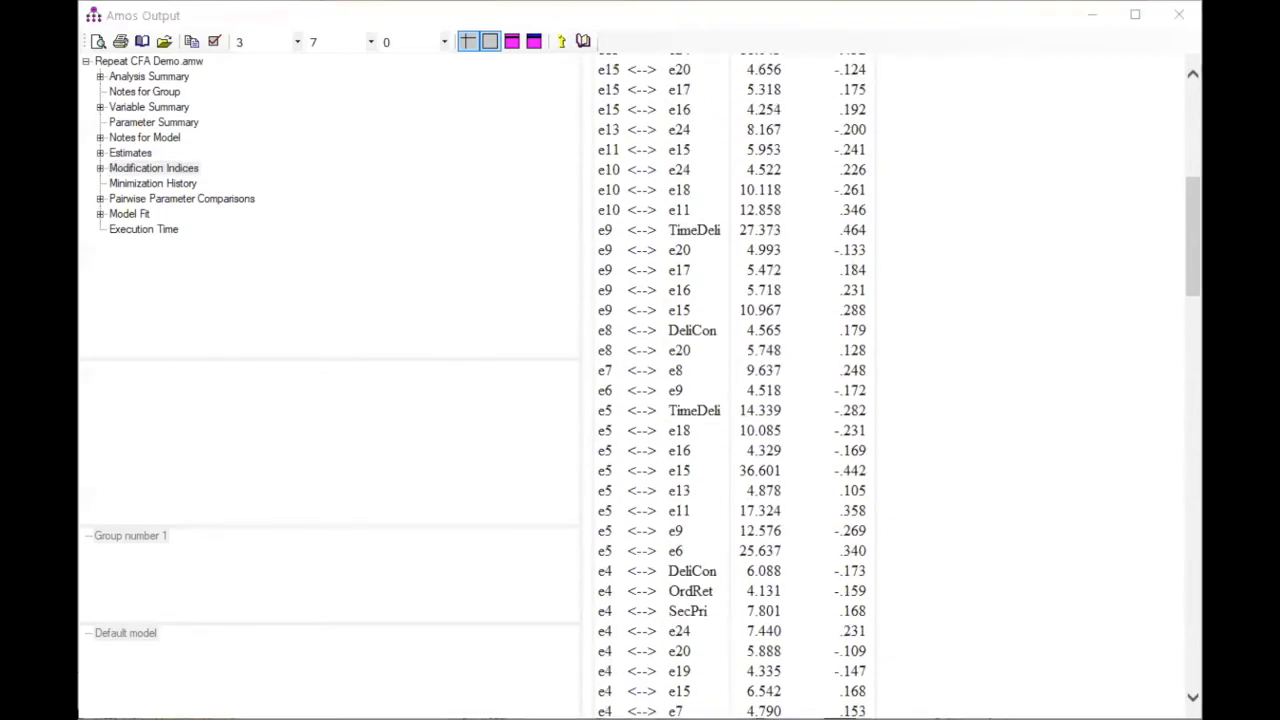
- Erase error term e5 and its indicator SP5 from the SecPri factor in the path diagram, and recalculate the estimates
key("alt+Tab")
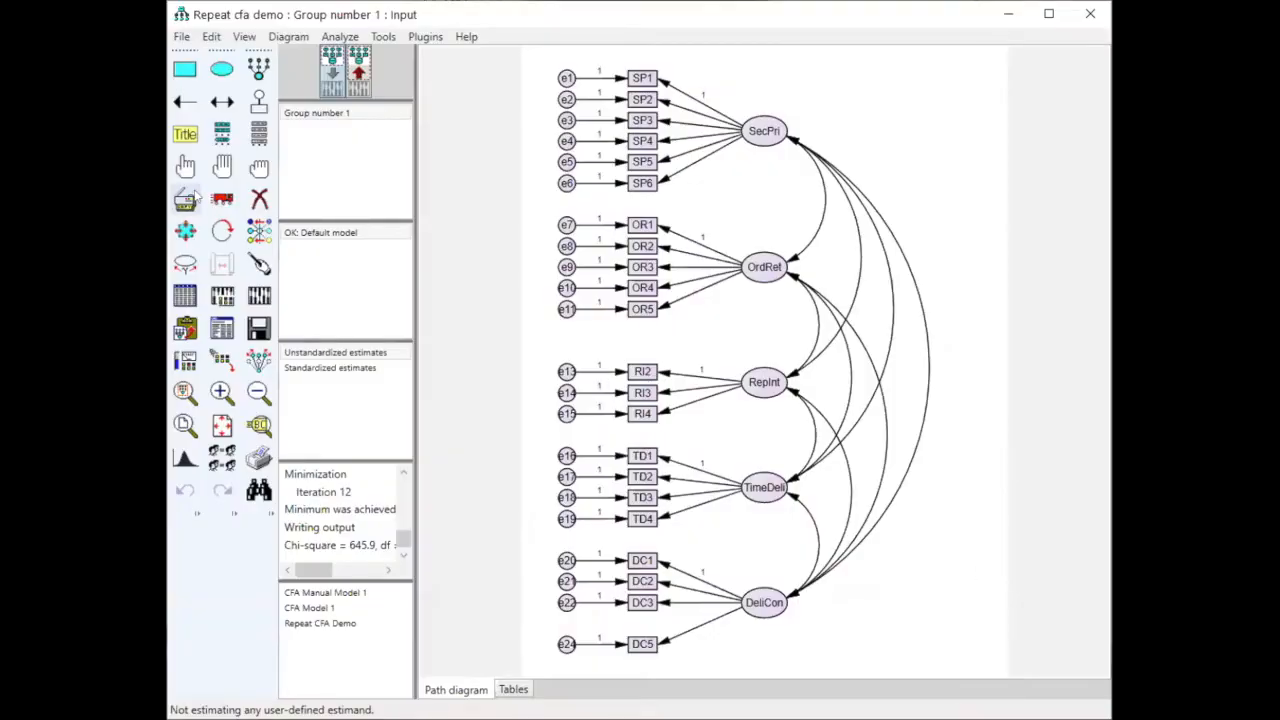
left_click(259, 199)
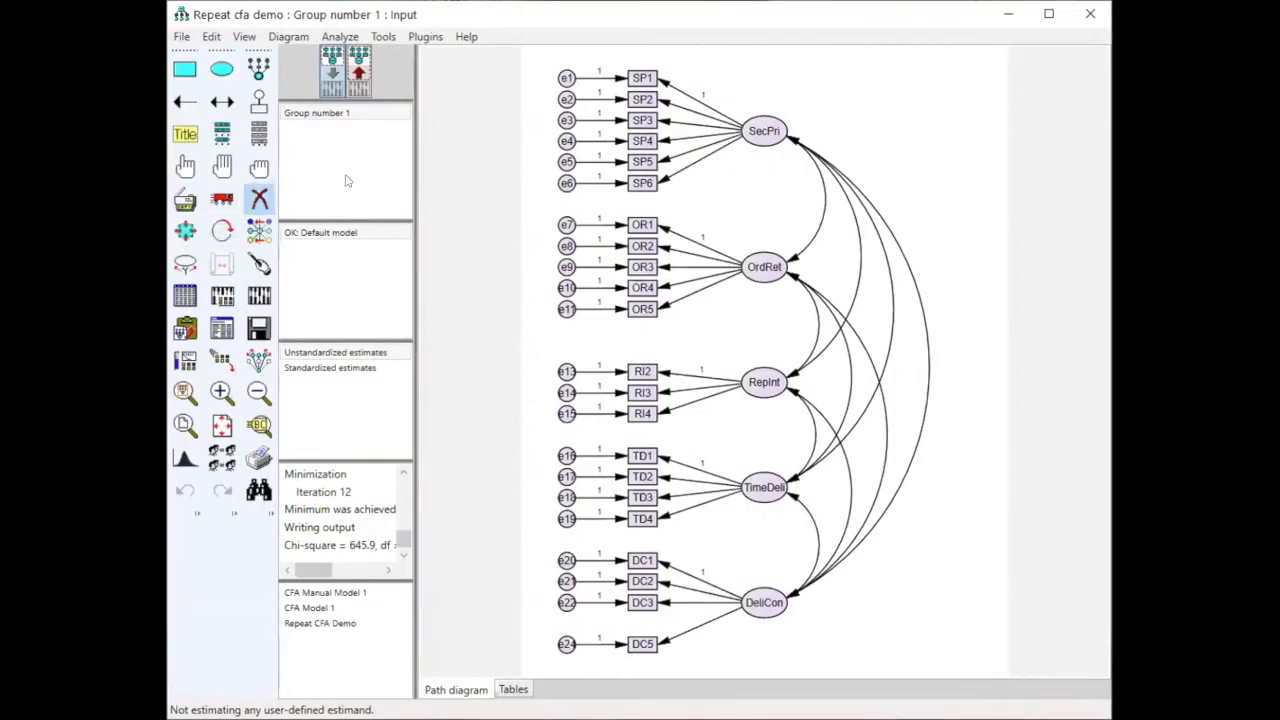
left_click(565, 161)
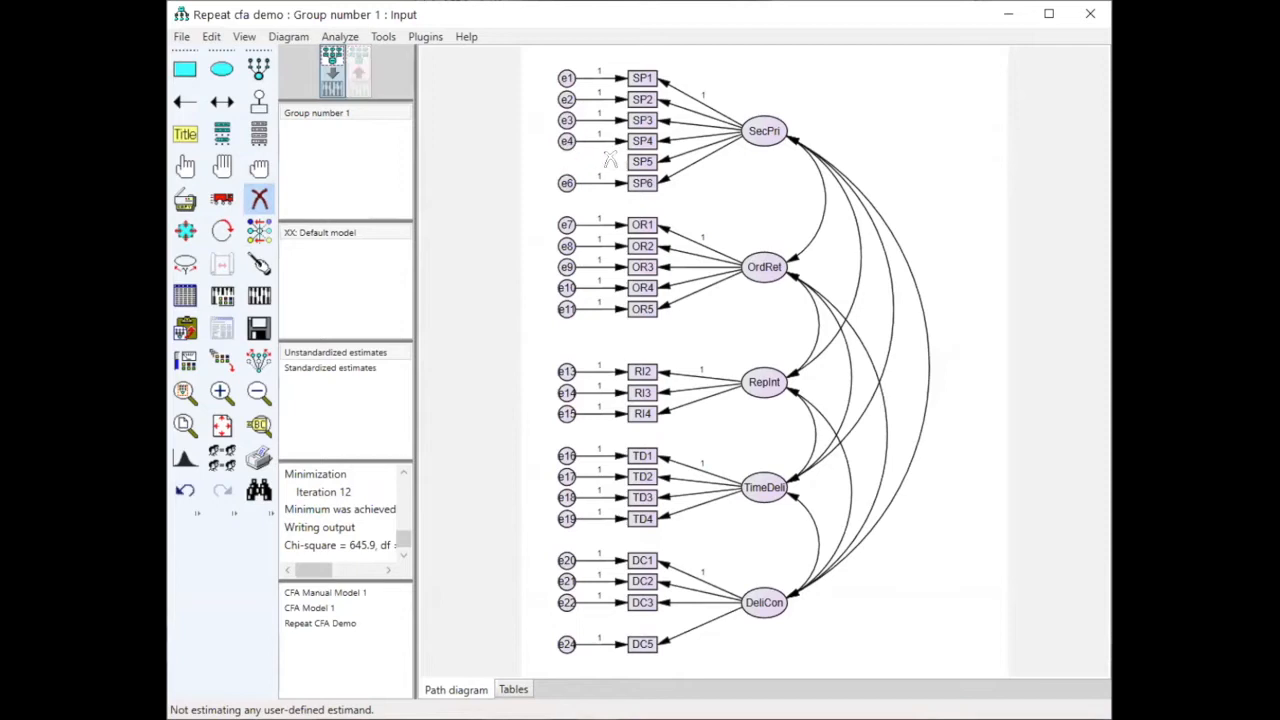
left_click(640, 161)
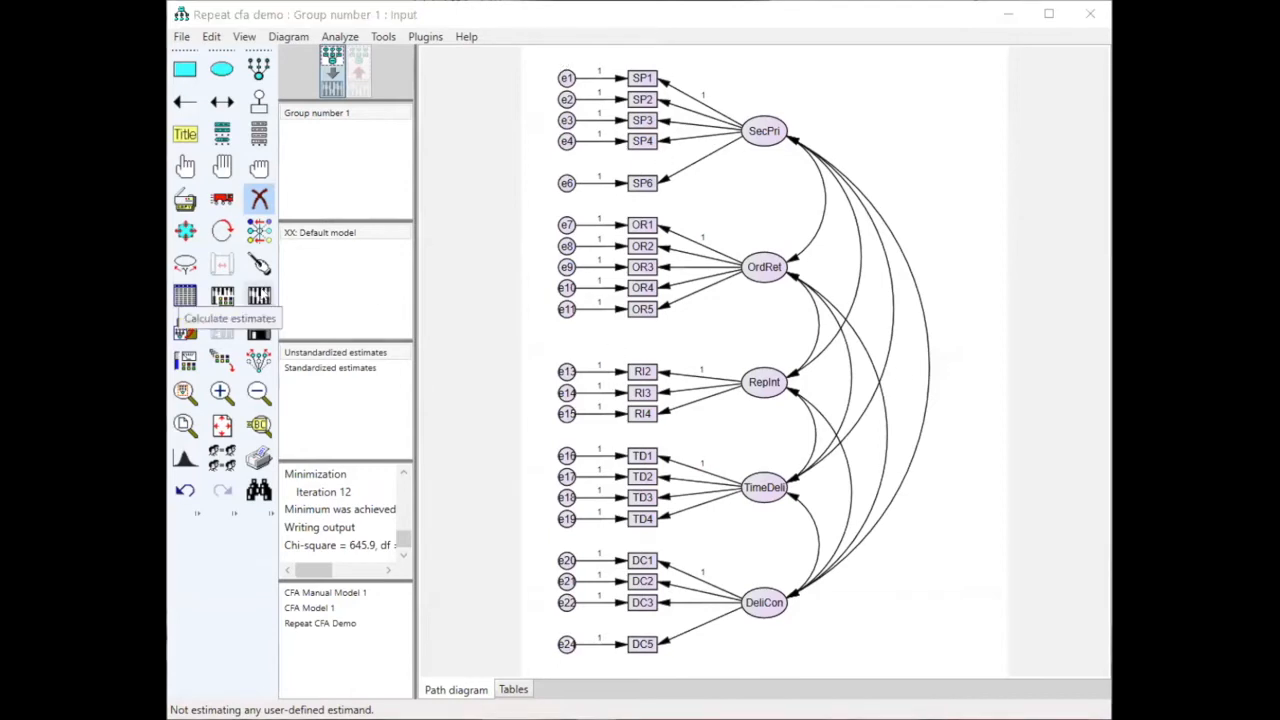
left_click(259, 296)
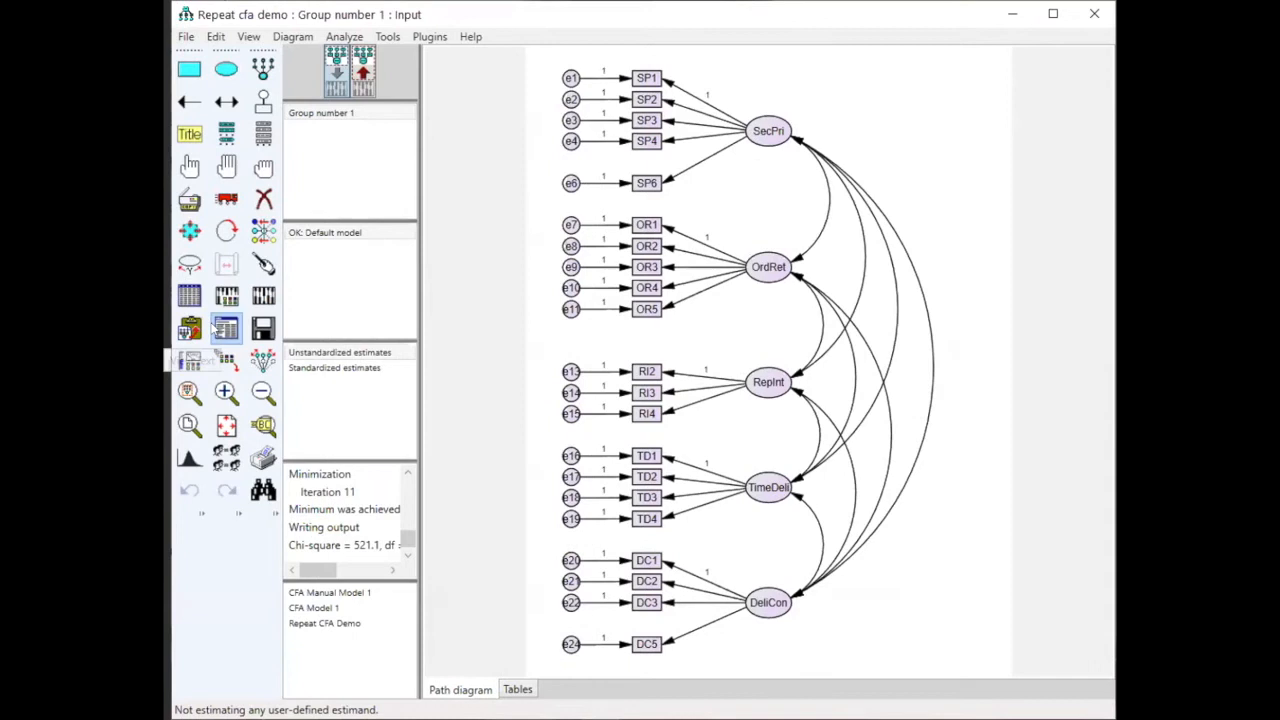
- Open the text output for the model without SP5 and examine its estimates and model fit summary, including CMIN/DF, GFI, TLI, CFI and RMSEA
left_click(216, 333)
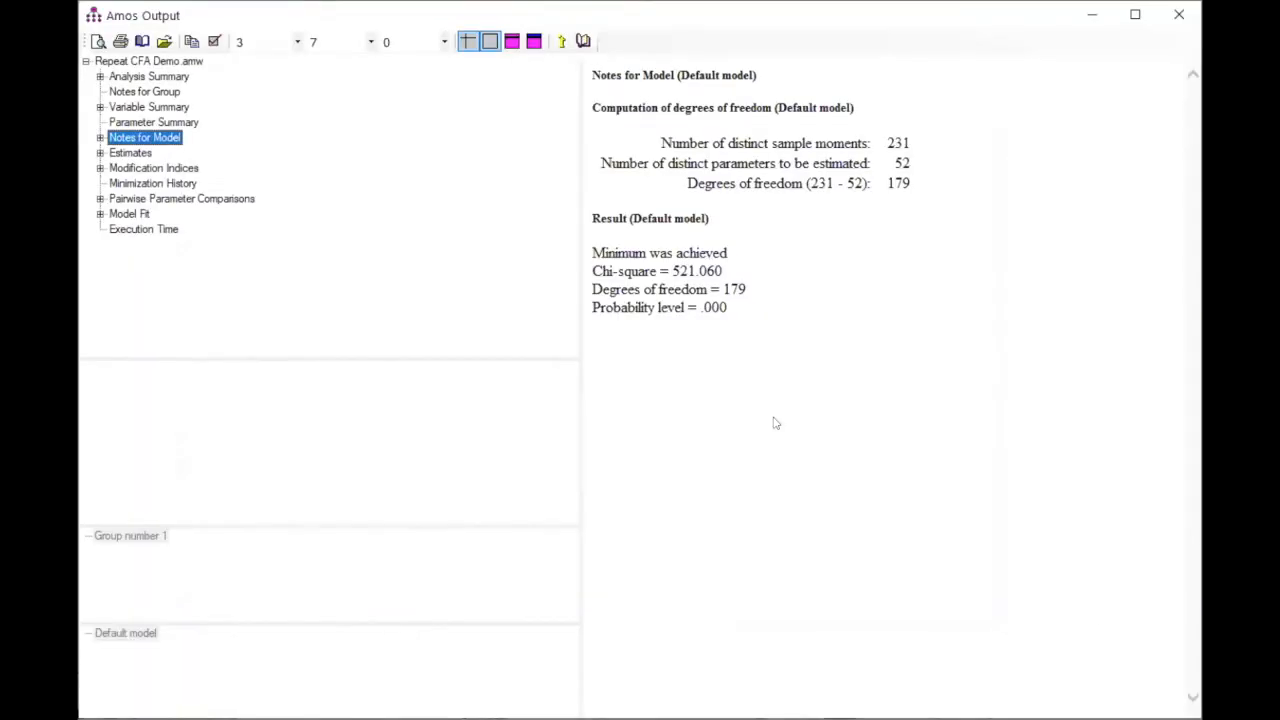
left_click(132, 153)
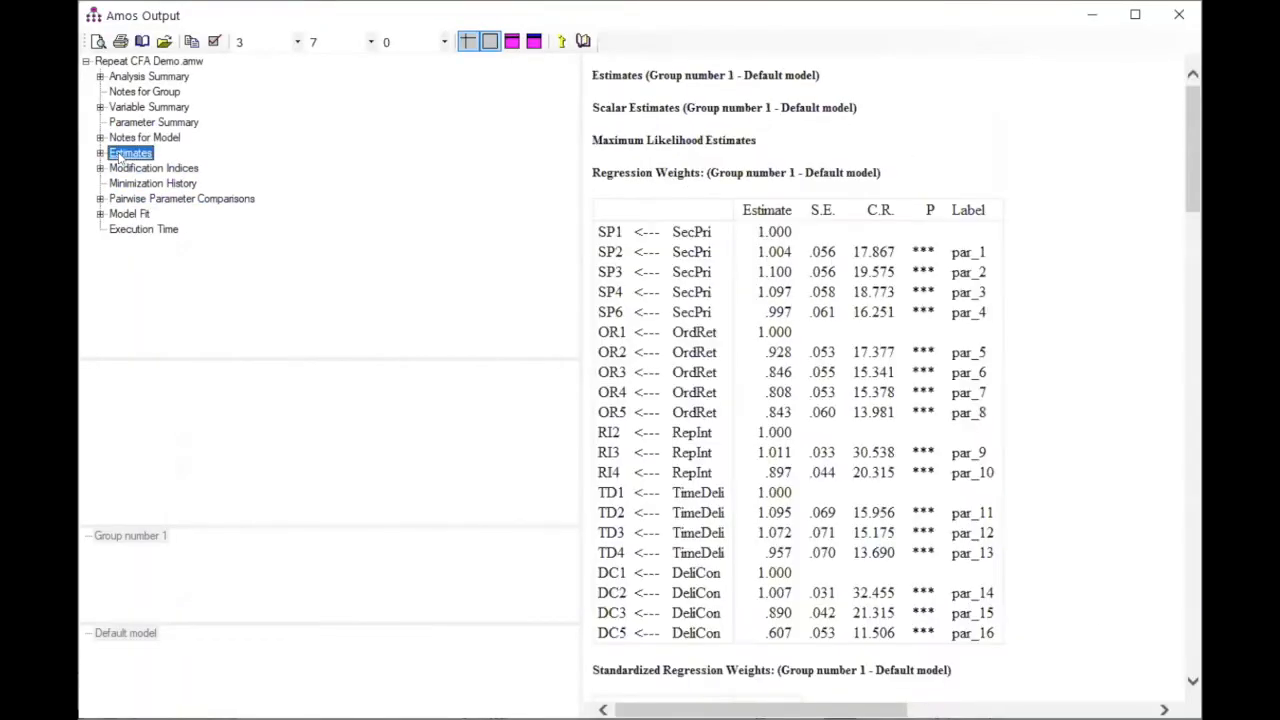
left_click(120, 214)
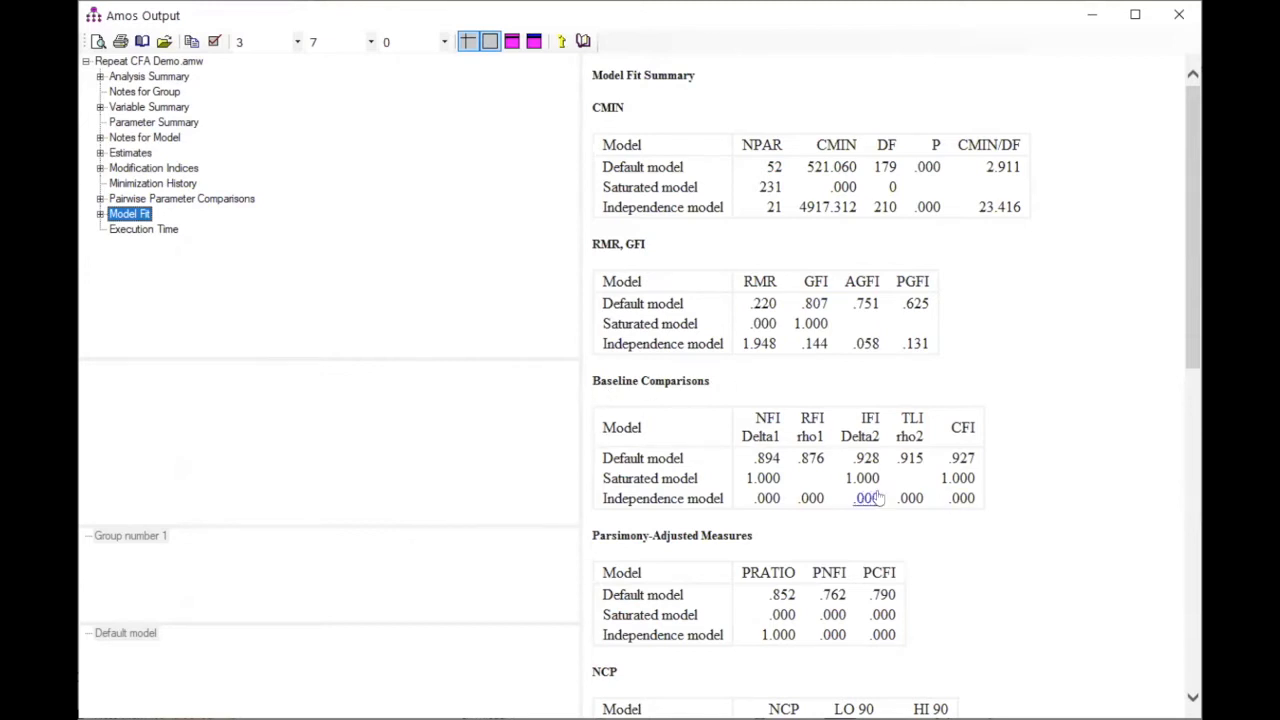
scroll(1047, 607, "down", 8)
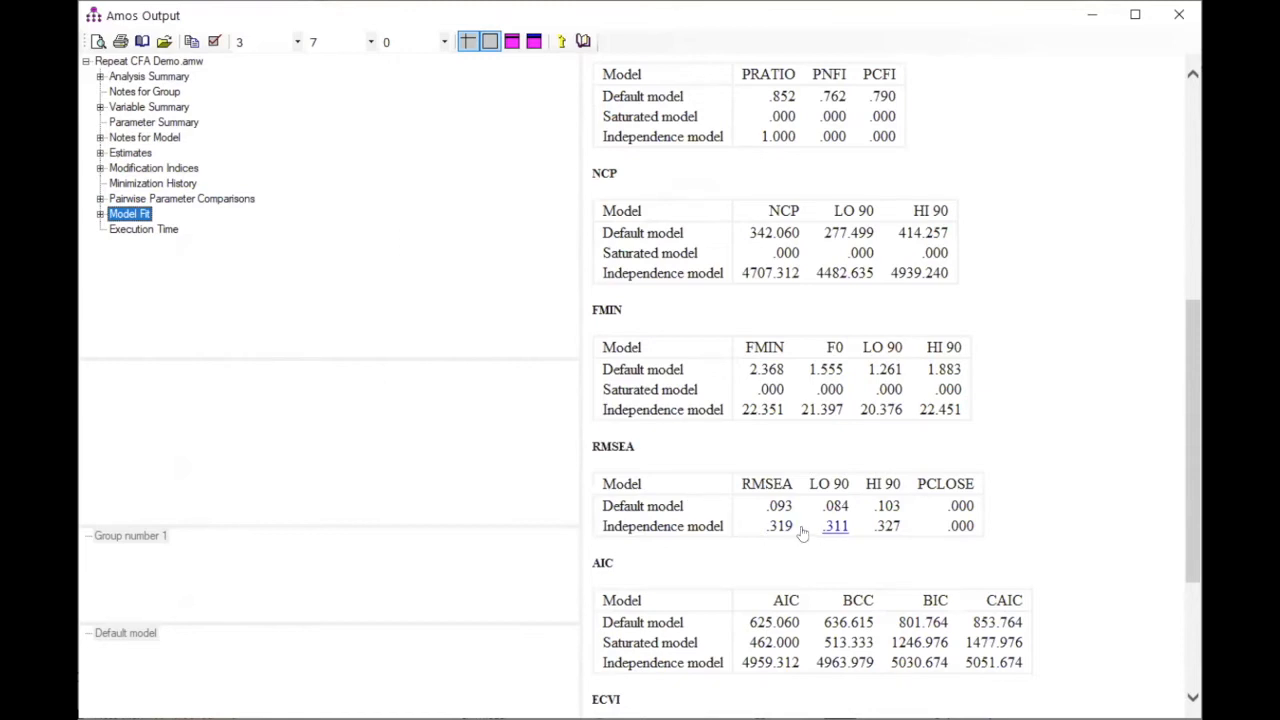
scroll(802, 533, "up", 8)
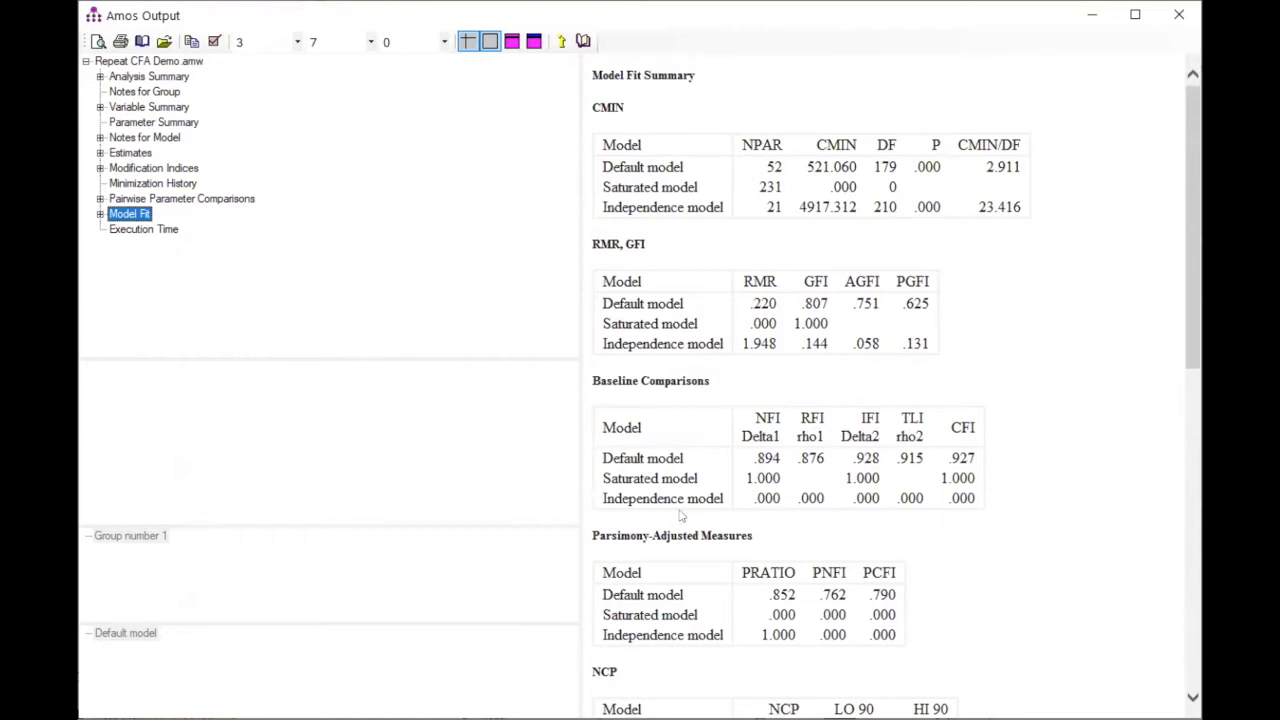
- Examine the covariance modification indices of the model without SP5 for the remaining large M.I. values
left_click(120, 168)
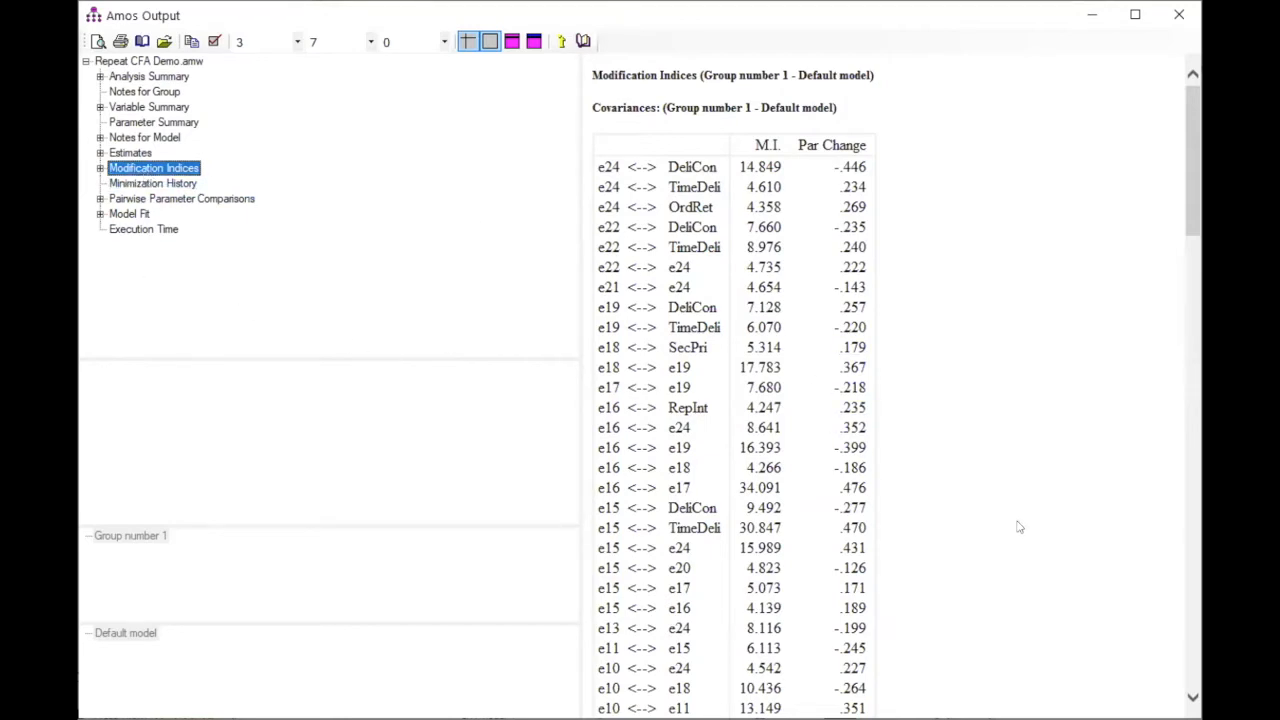
scroll(1018, 520, "down", 3)
scroll(1018, 520, "down", 5)
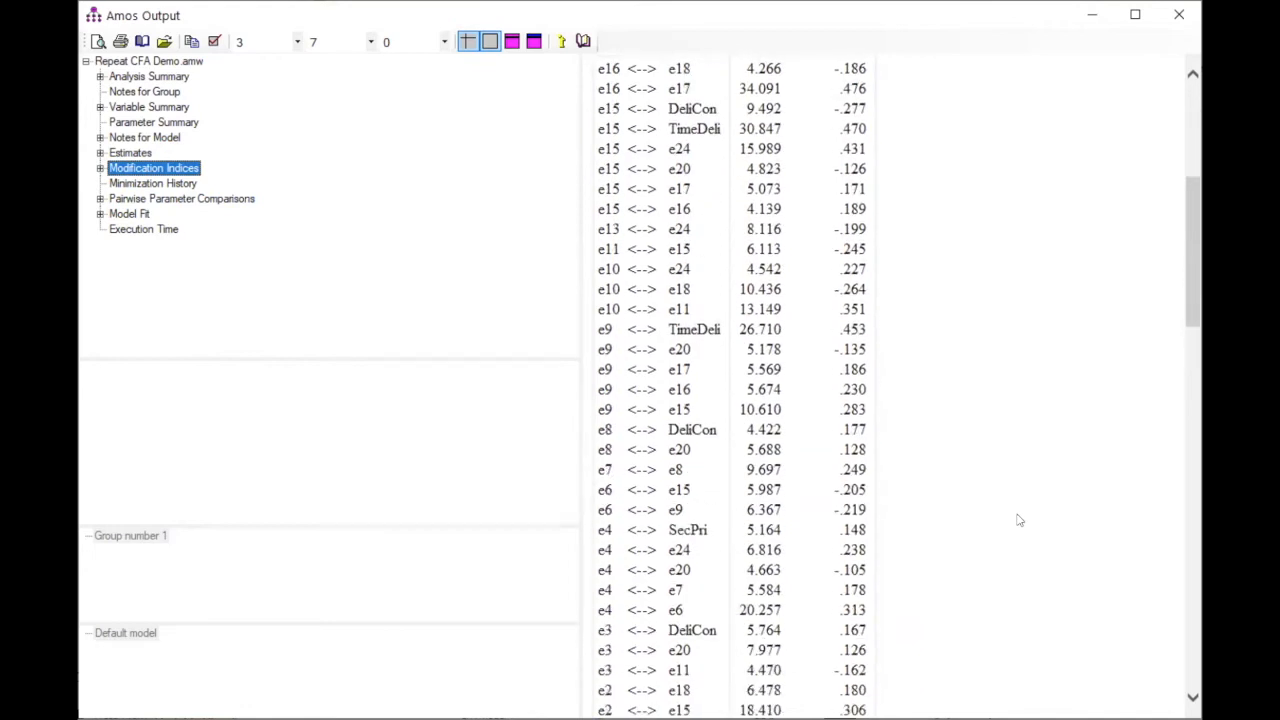
scroll(1018, 520, "down", 5)
scroll(1018, 520, "up", 8)
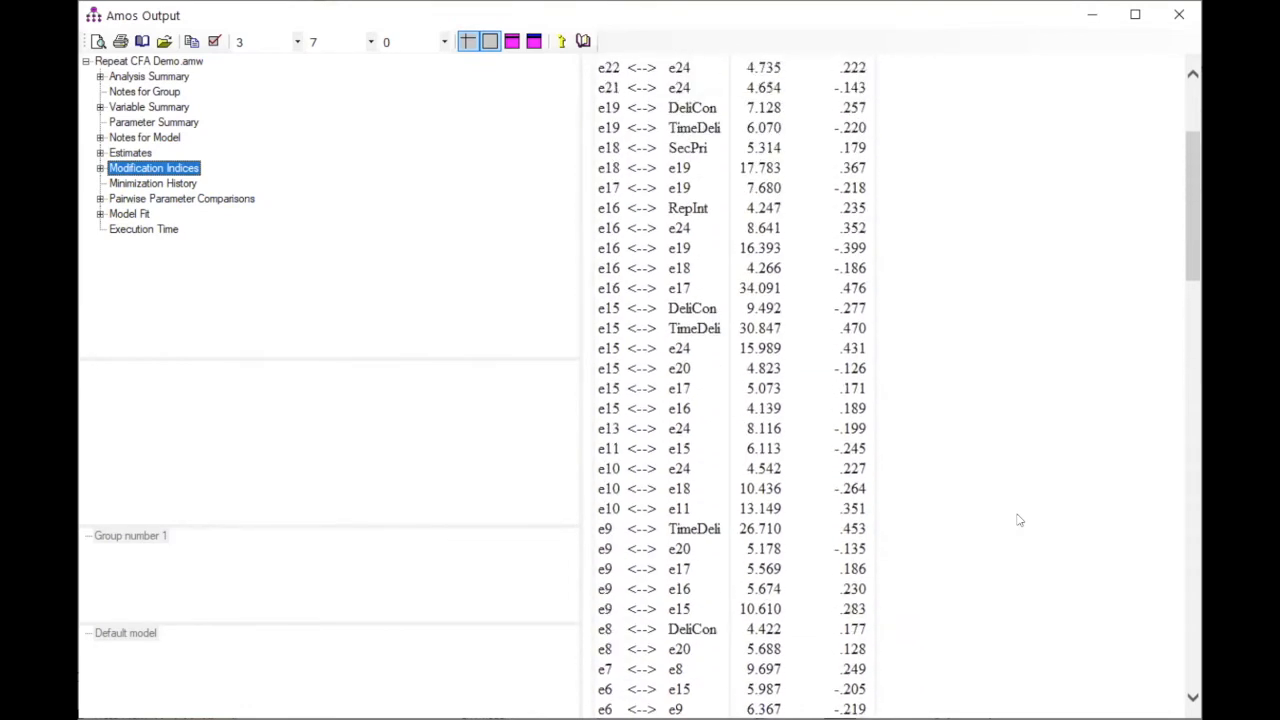
- Erase error term e16 and its indicator TD1 from the TimeDeli factor in the path diagram
scroll(1018, 520, "up", 4)
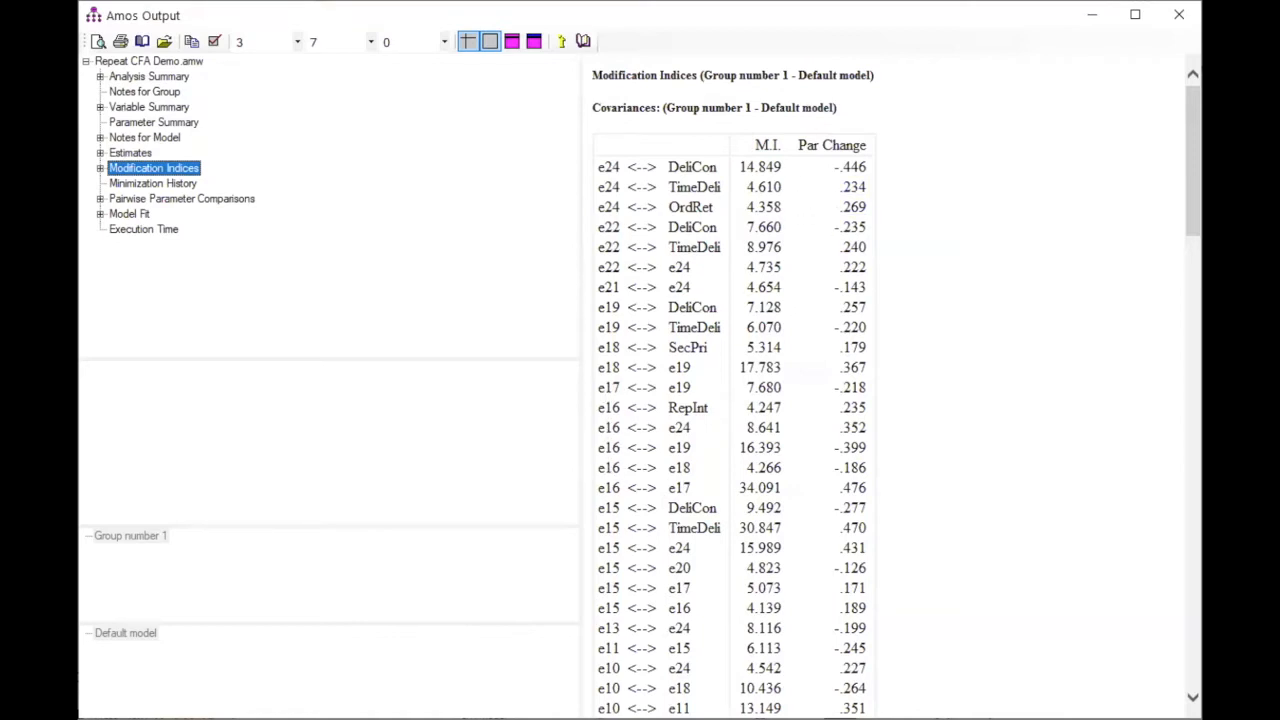
key("alt+Tab")
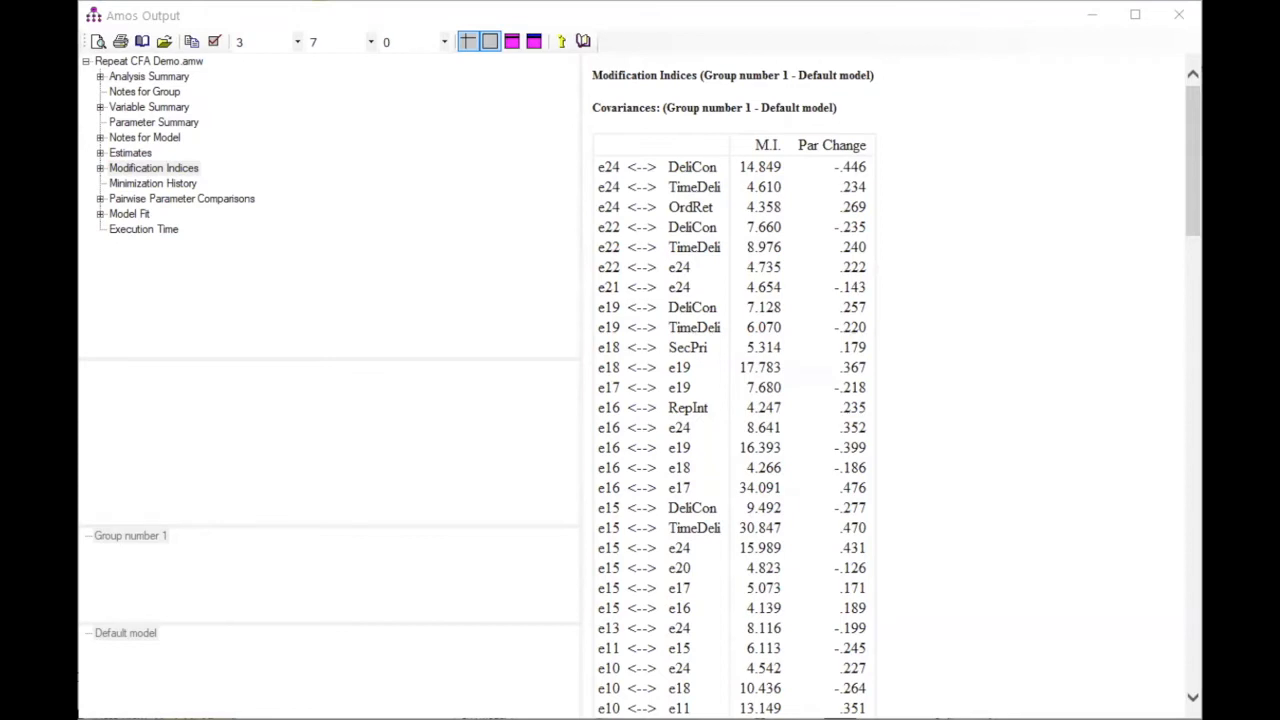
key("alt+Tab")
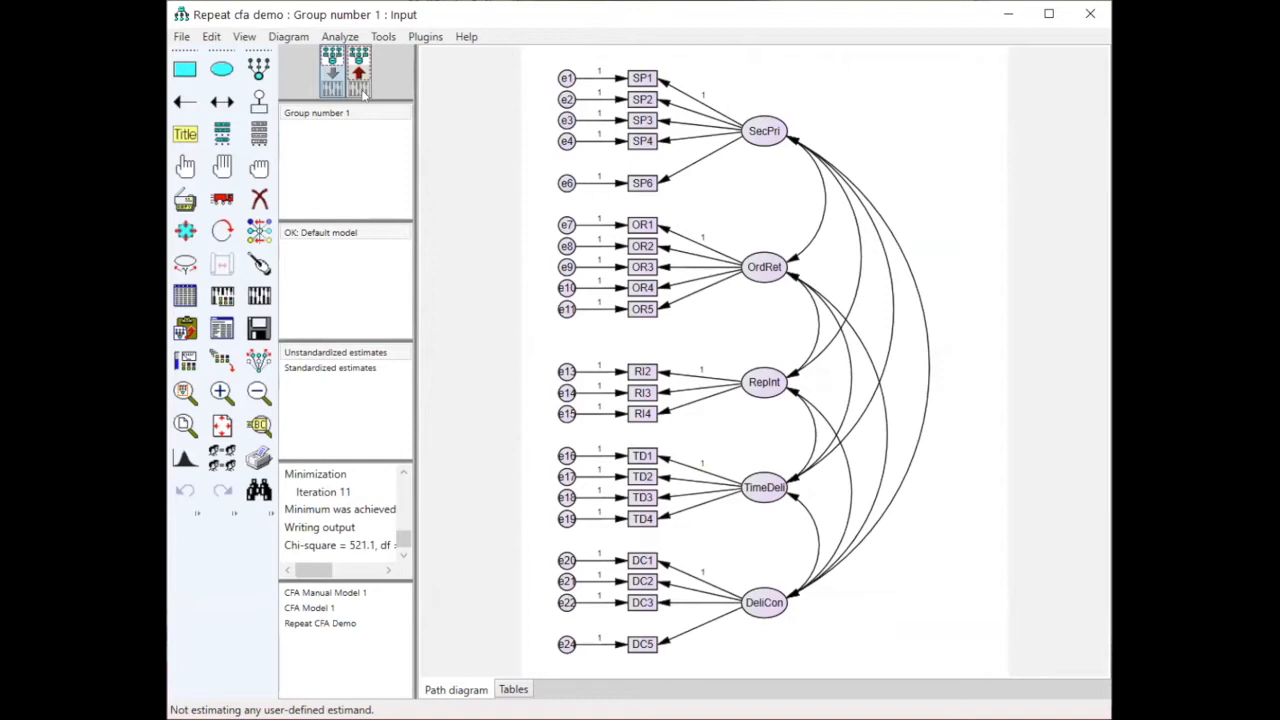
left_click(258, 200)
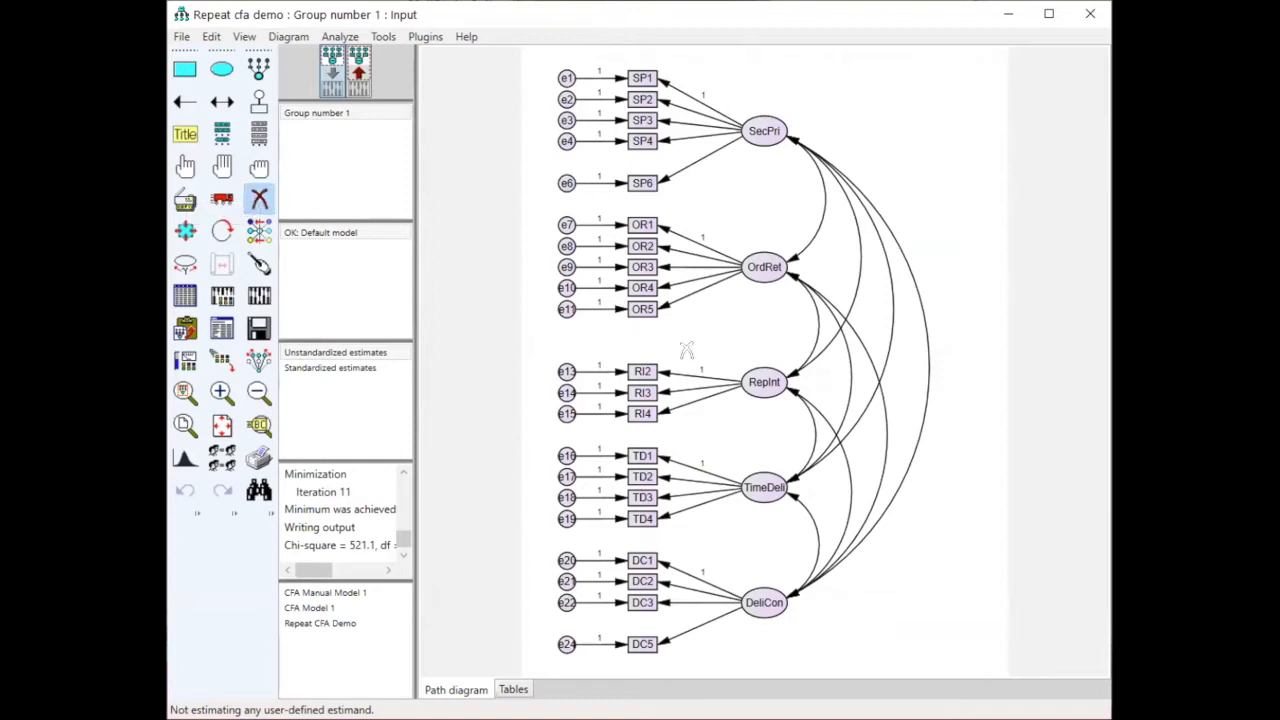
left_click(562, 456)
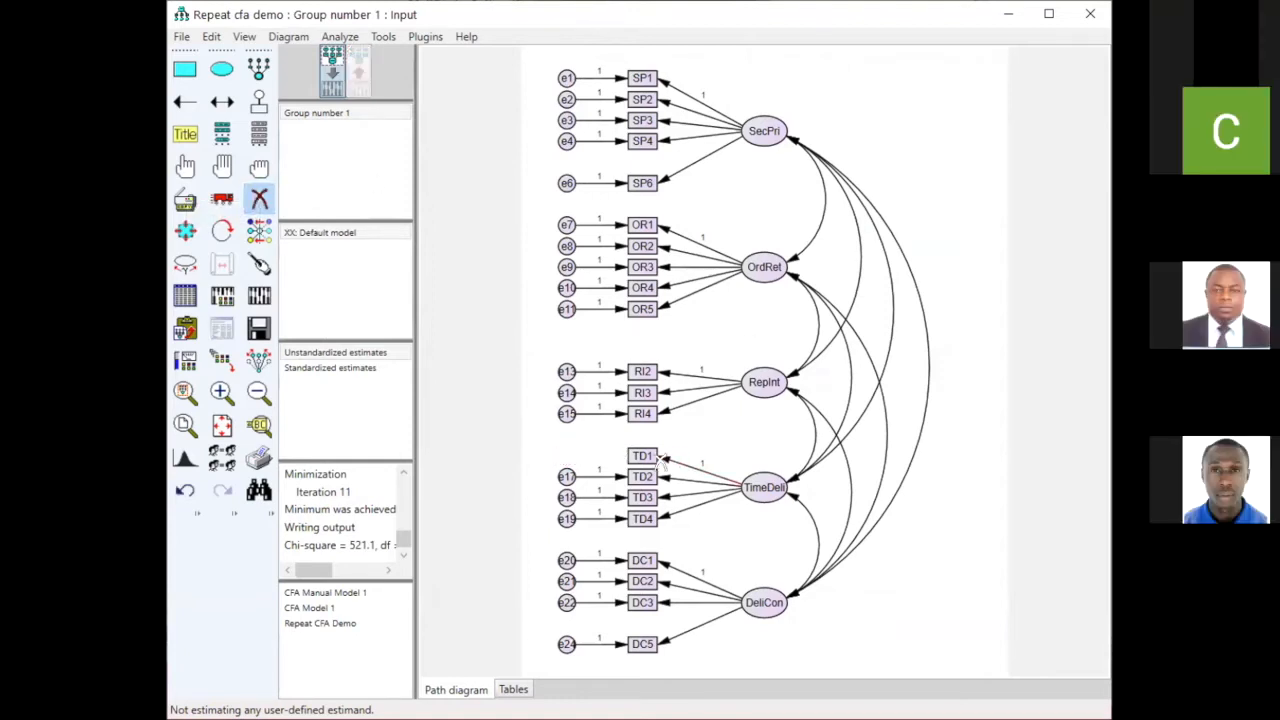
left_click(643, 455)
left_click(259, 199)
- Set the regression weight of the path from TimeDeli to TD2 to 1 and recalculate the estimates
double_click(662, 483)
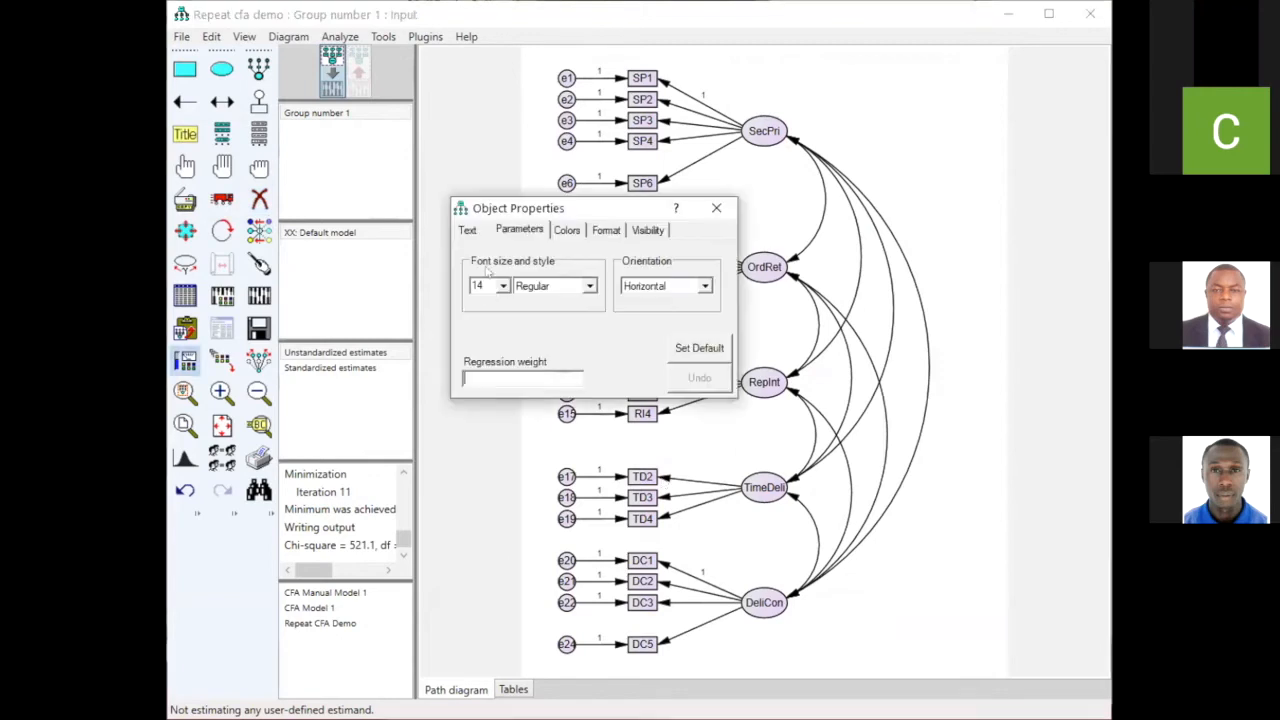
type("1")
left_click(713, 208)
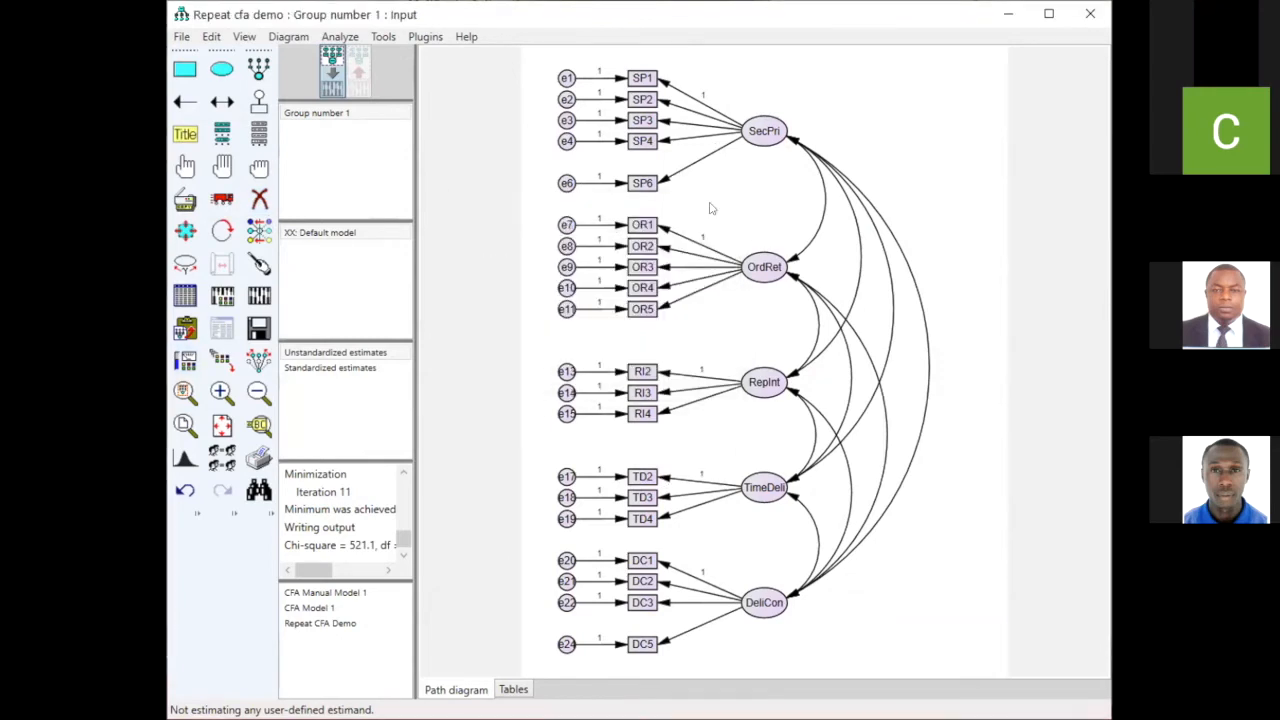
left_click(259, 295)
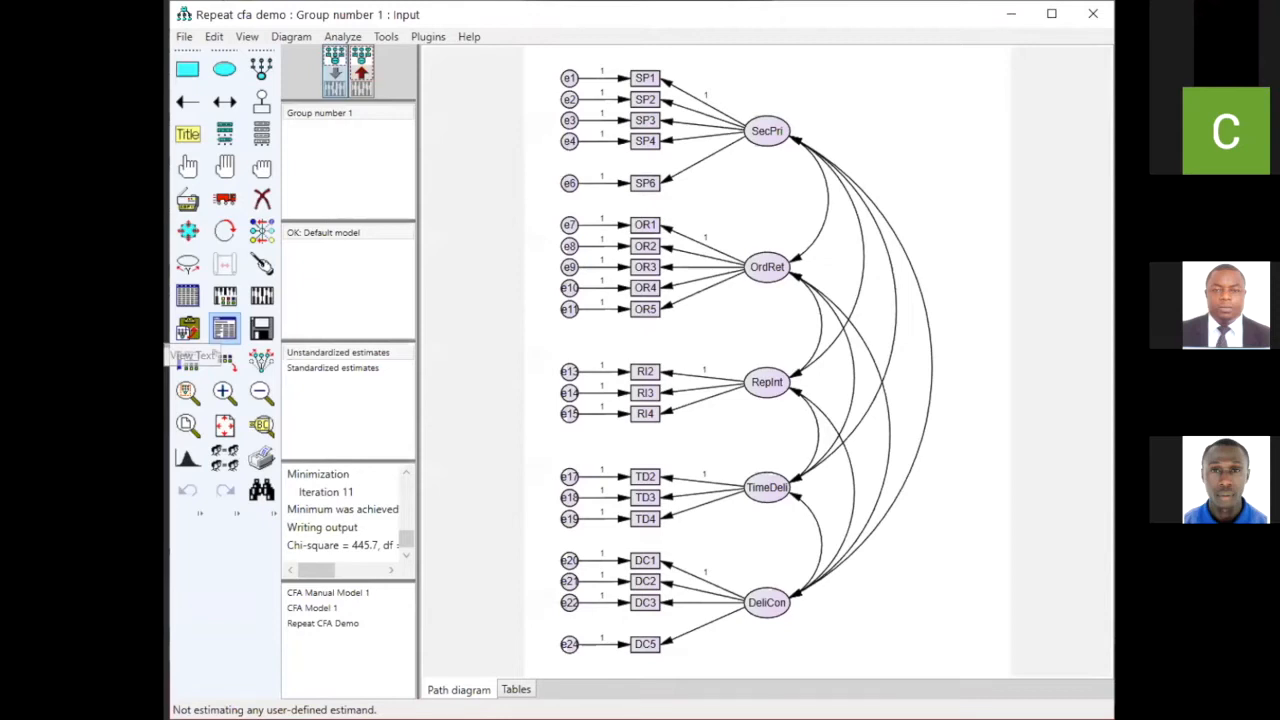
- Open the text output for the model without TD1 and examine its regression weights and covariance modification indices
left_click(188, 358)
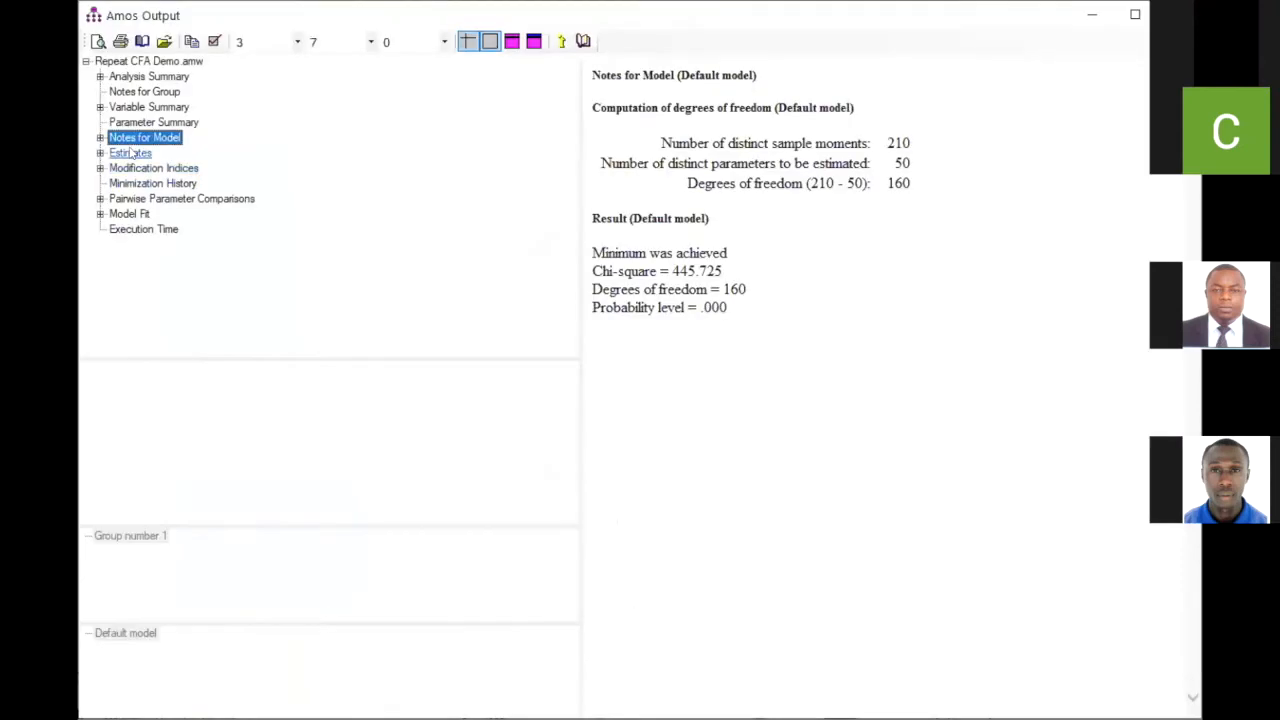
left_click(131, 152)
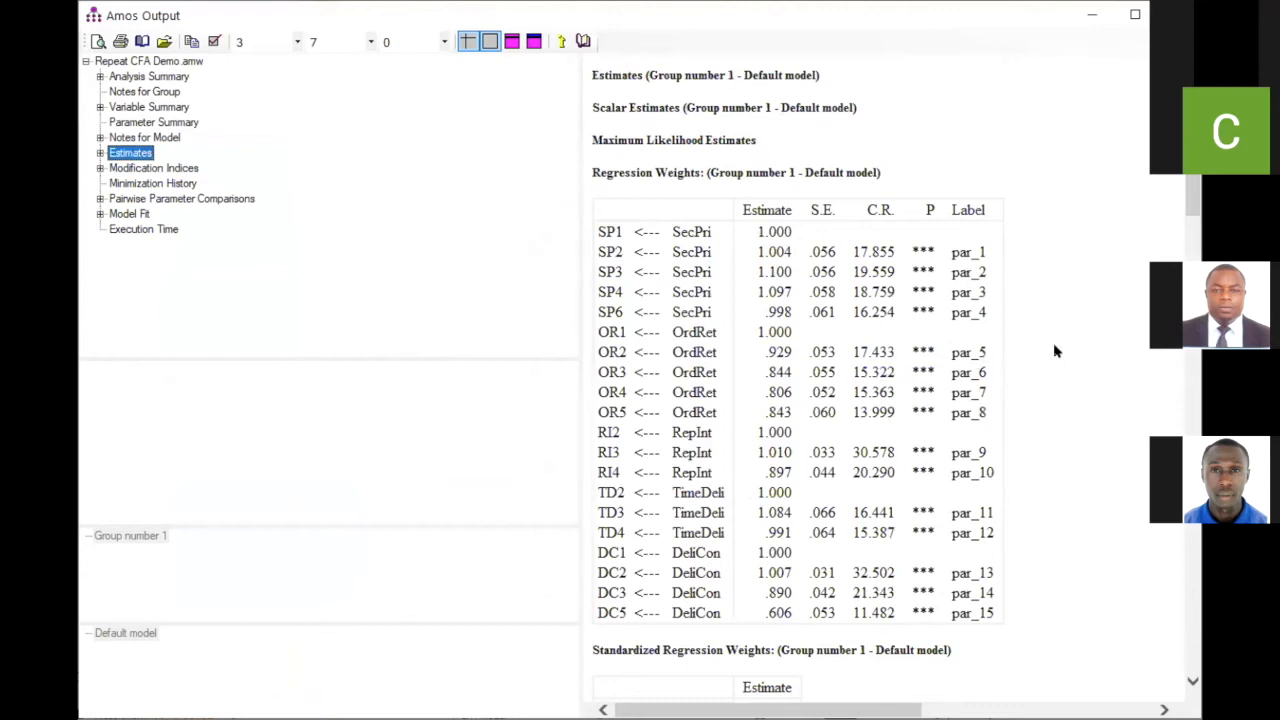
left_click(146, 170)
scroll(970, 468, "down", 5)
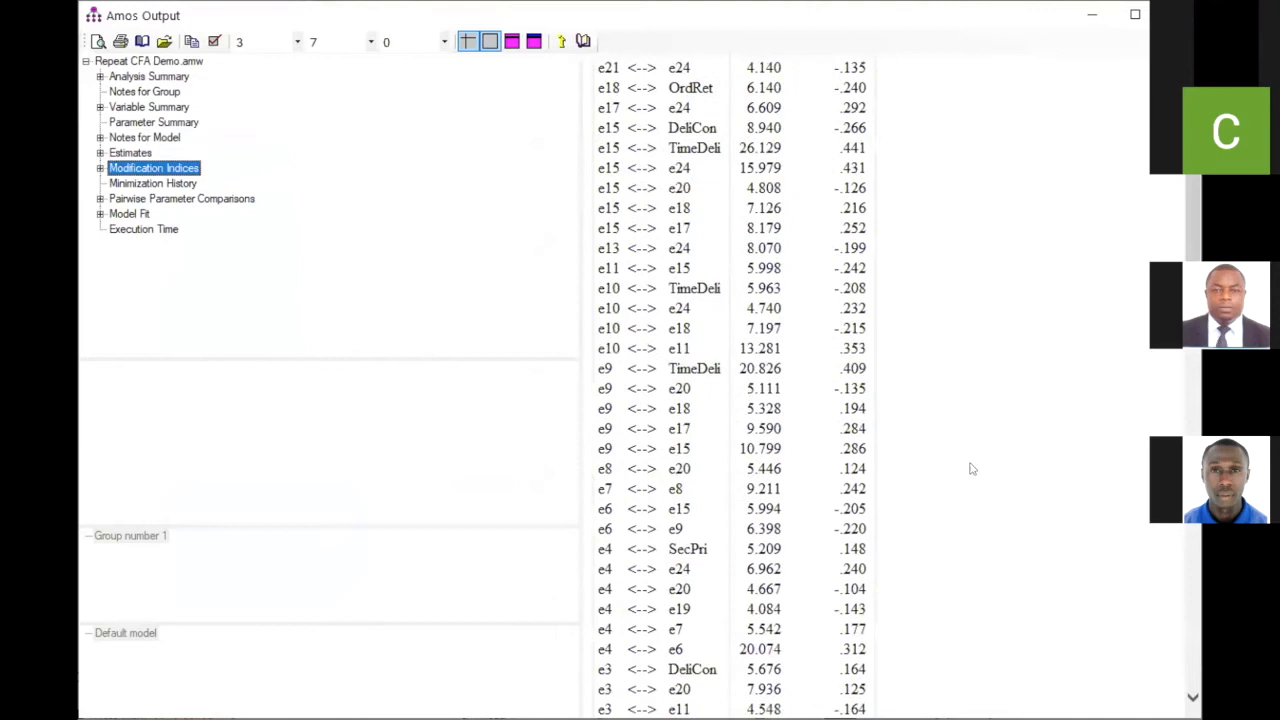
scroll(970, 468, "down", 5)
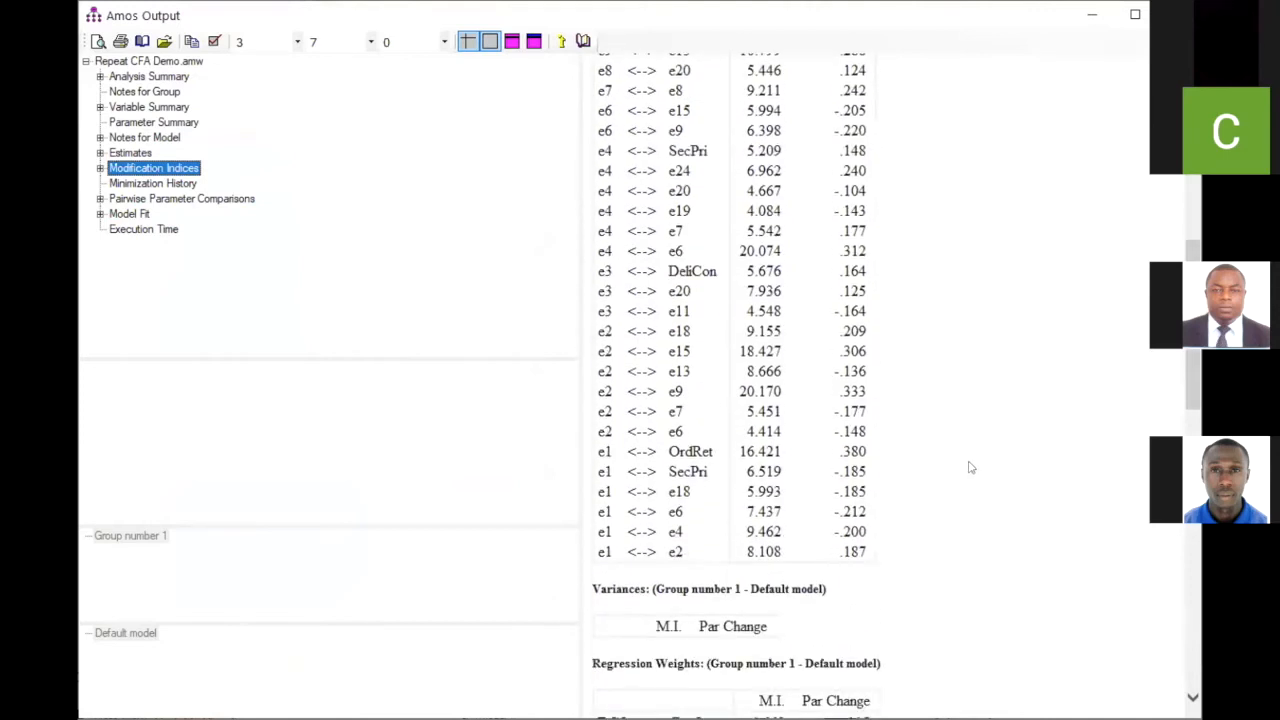
scroll(970, 468, "up", 10)
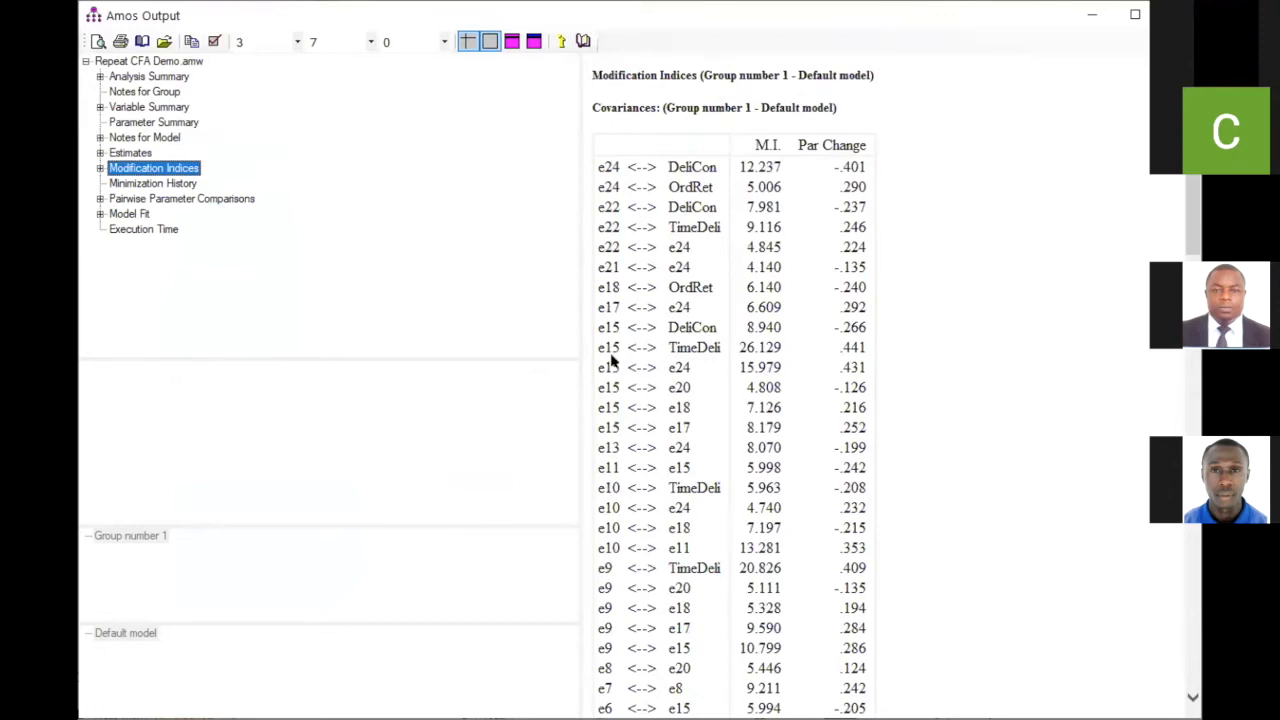
scroll(940, 520, "down", 3)
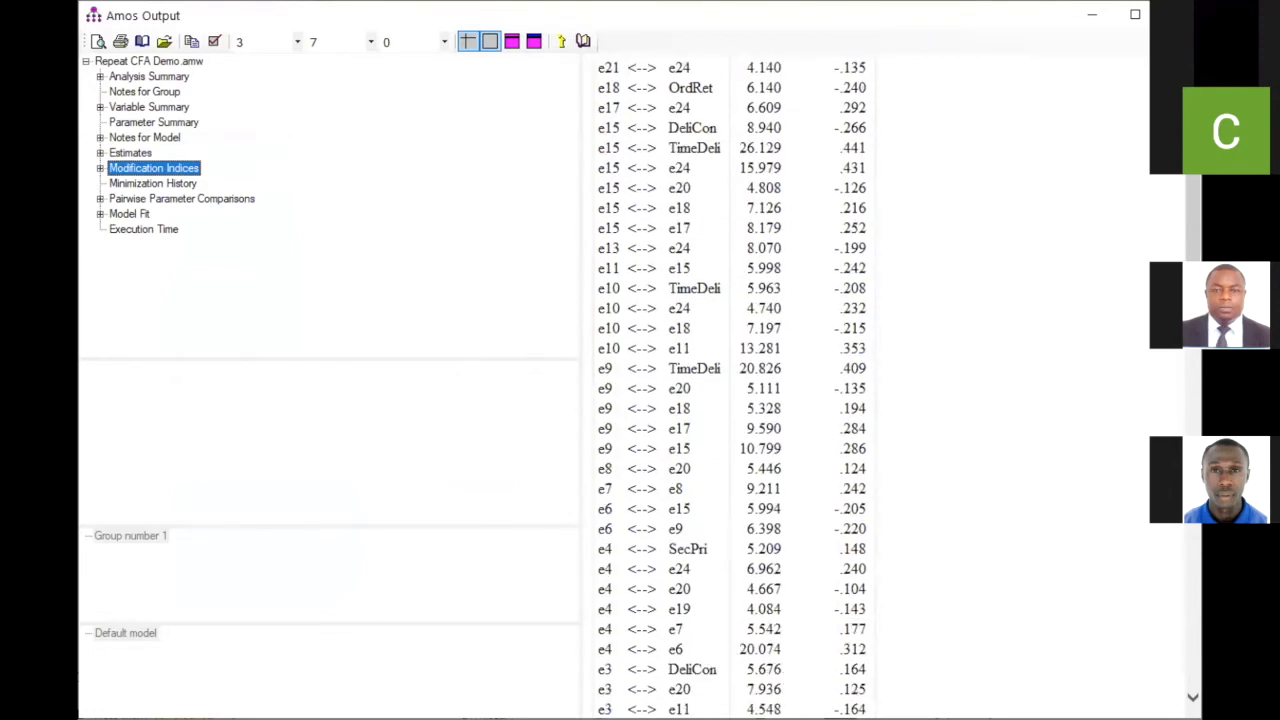
- Erase error term e15 and its indicator RI4 from the RepInt factor in the path diagram, and recalculate the estimates
left_click(850, 127)
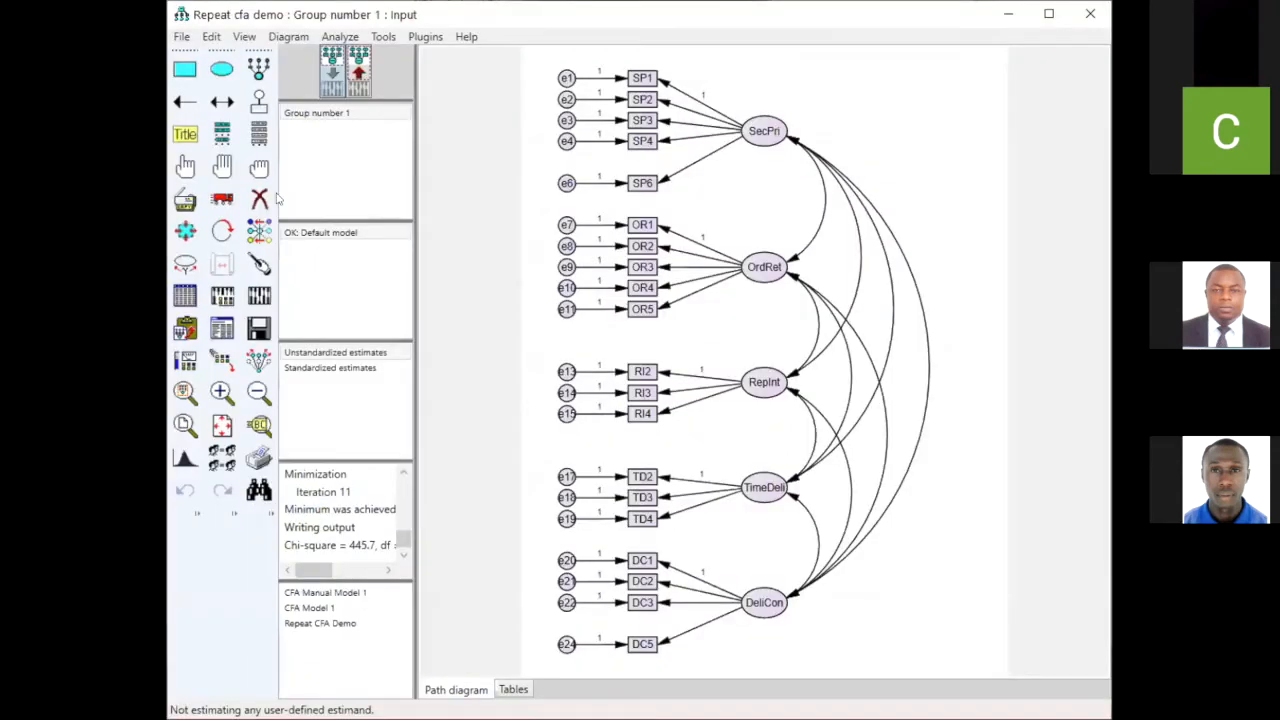
left_click(259, 199)
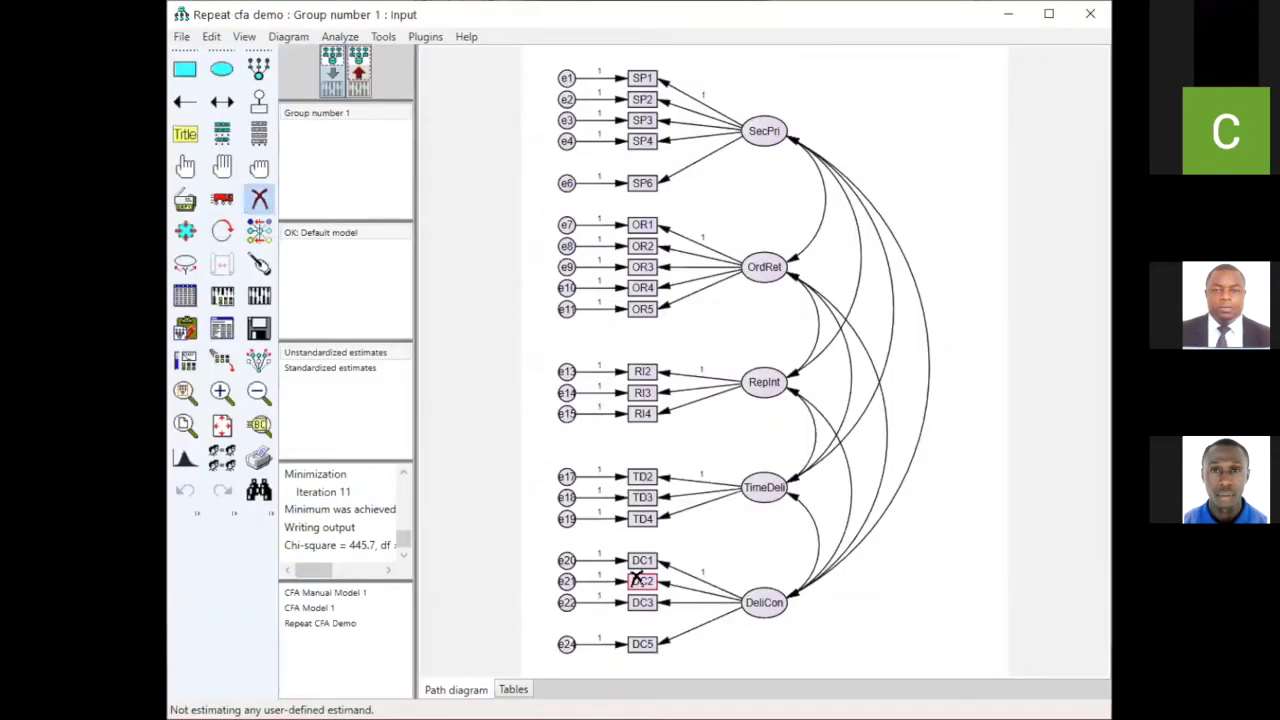
left_click(566, 413)
left_click(638, 413)
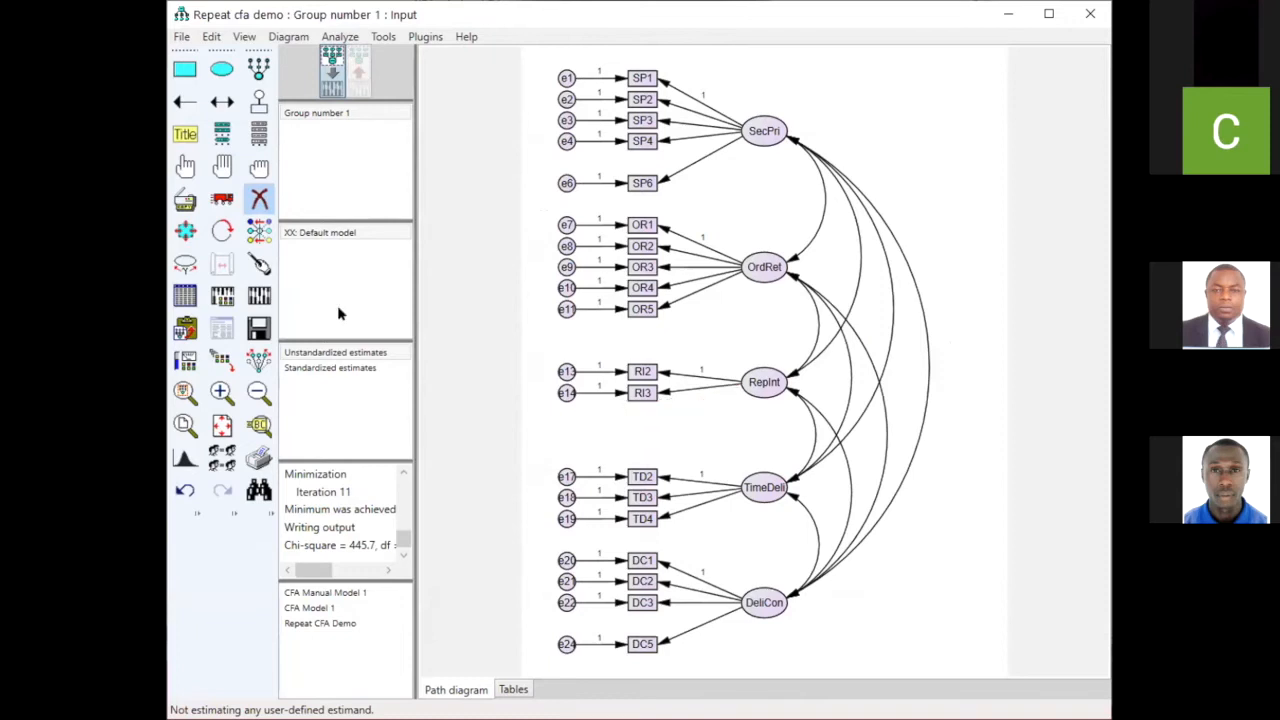
left_click(259, 199)
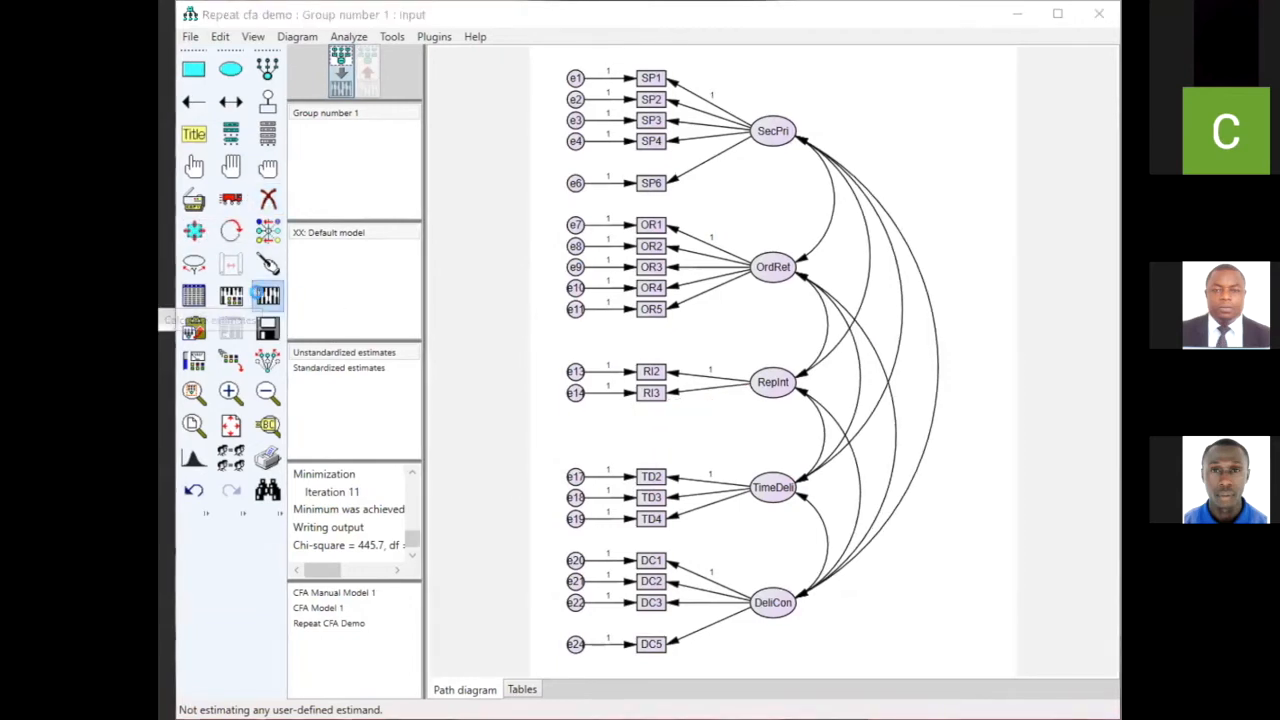
left_click(264, 294)
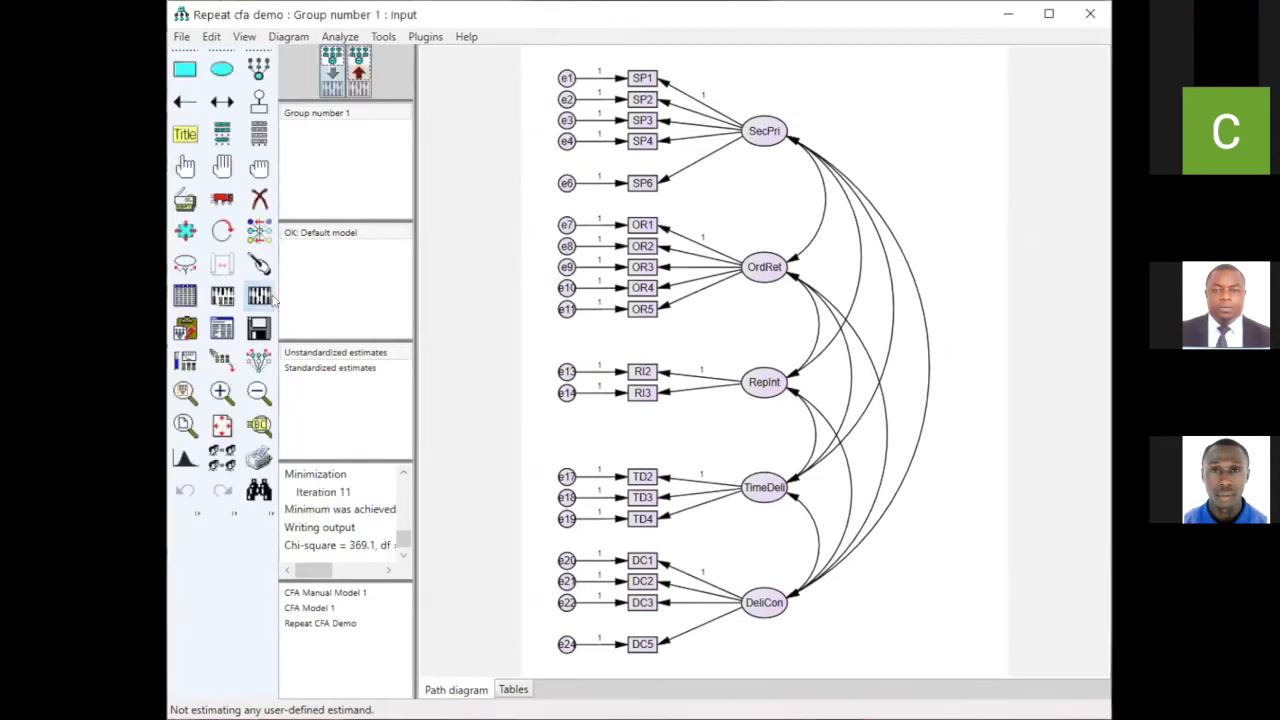
- Open the text output for the model without RI4 and examine its model fit summary, including CMIN/DF, GFI, TLI, CFI and RMSEA
left_click(221, 330)
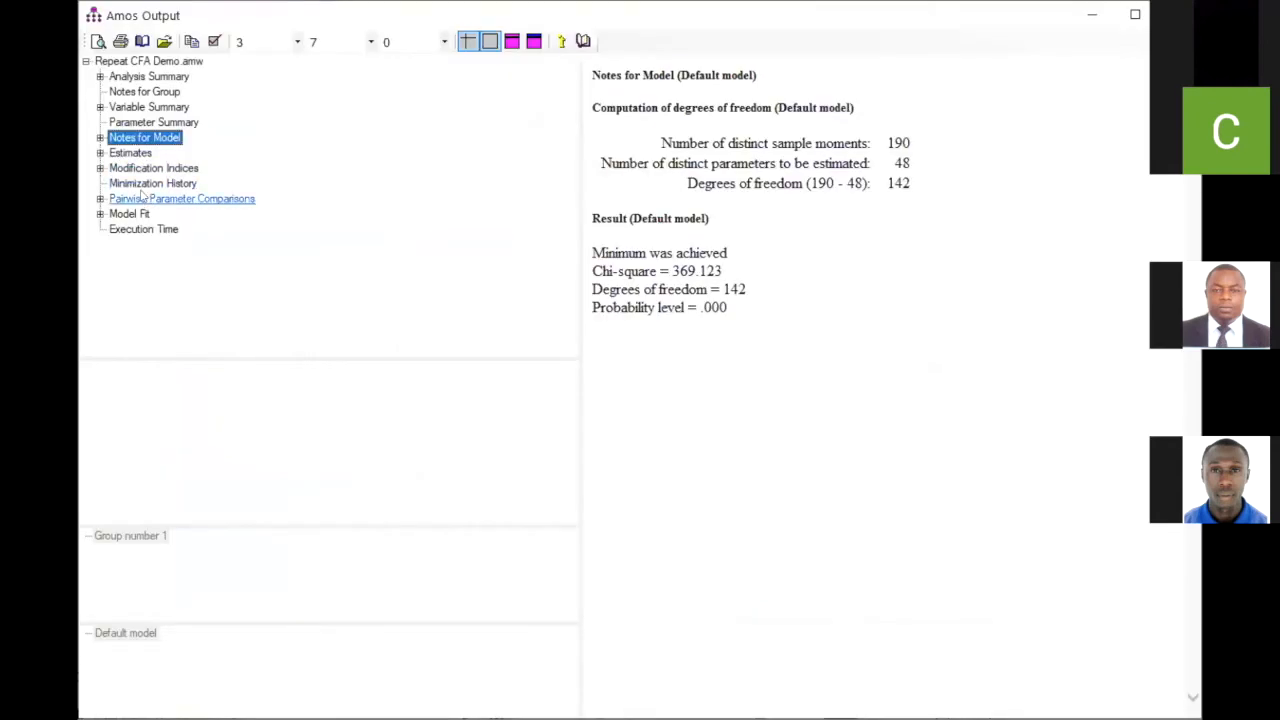
left_click(129, 213)
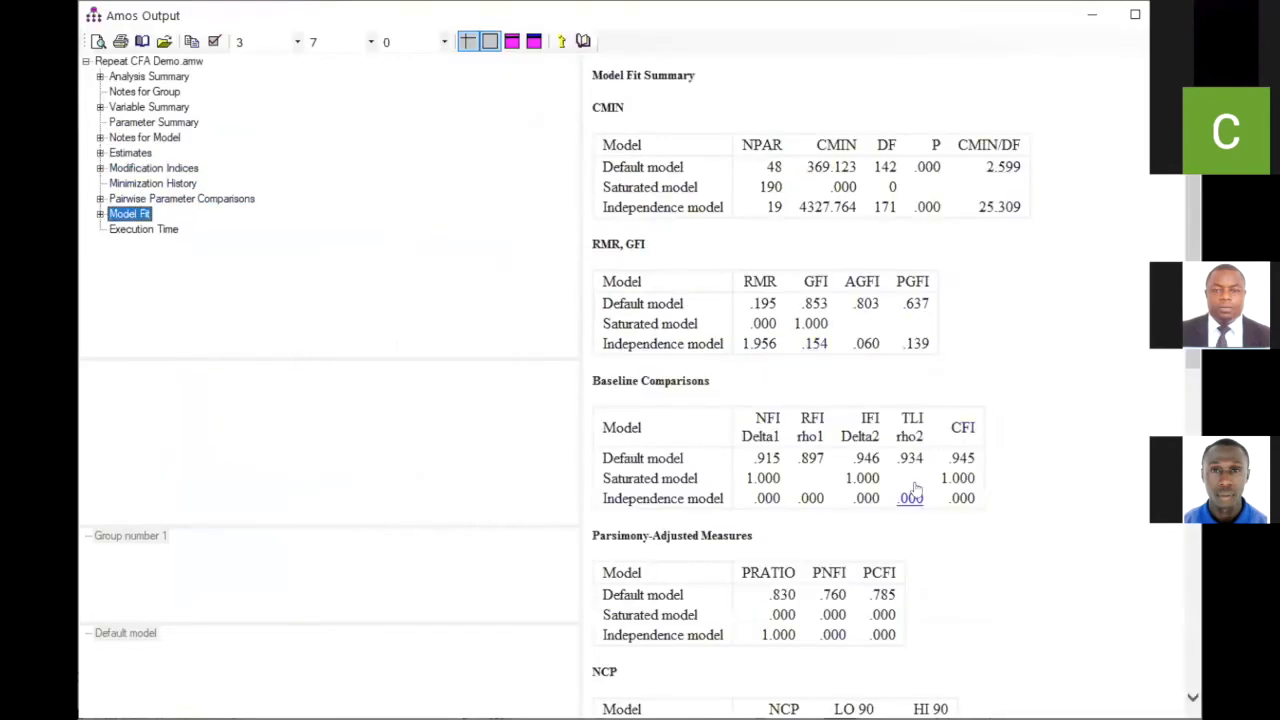
scroll(1088, 468, "down", 4)
scroll(1088, 468, "down", 5)
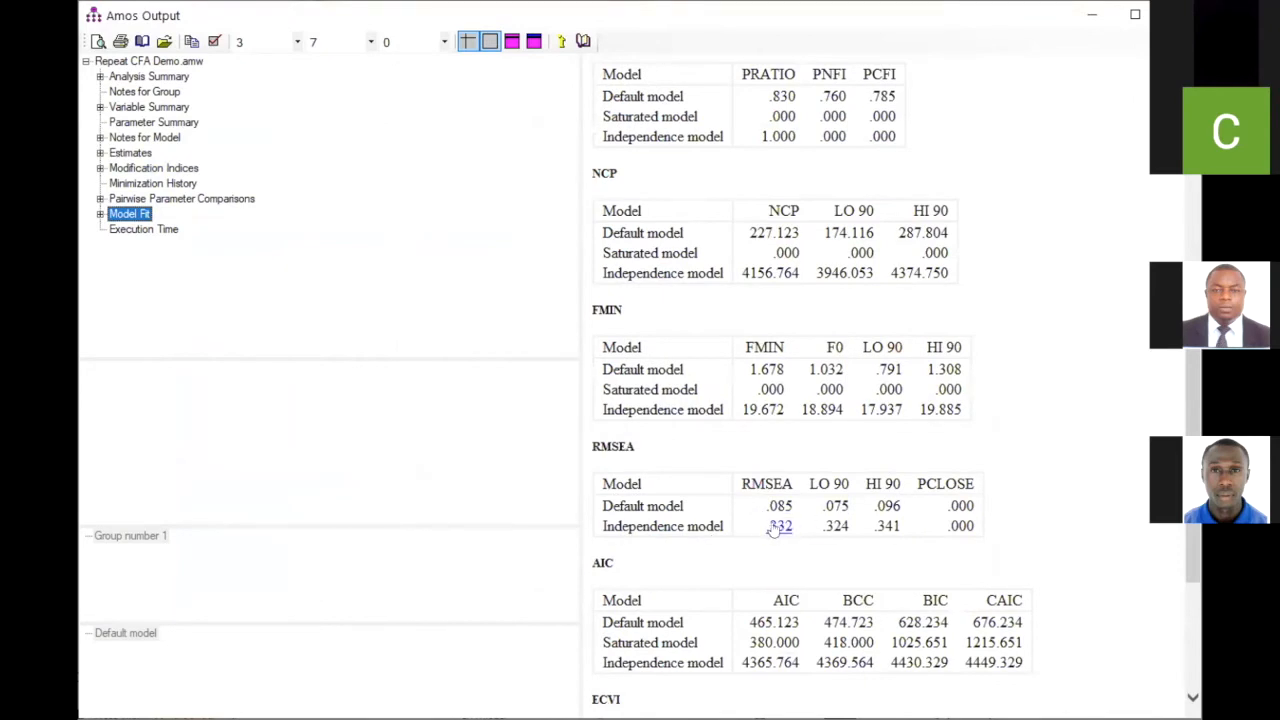
scroll(1073, 470, "up", 5)
scroll(1073, 470, "up", 3)
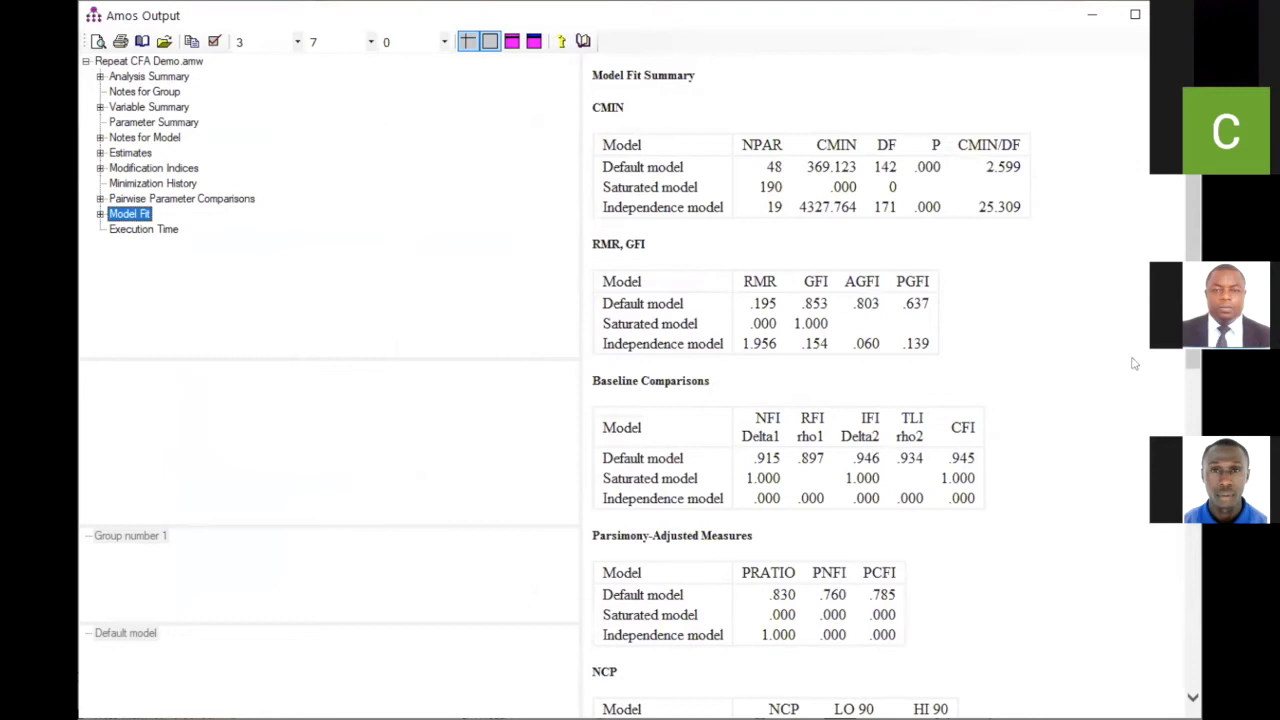
- Examine the covariance modification indices of the model without RI4 for the remaining large M.I. values
left_click(155, 169)
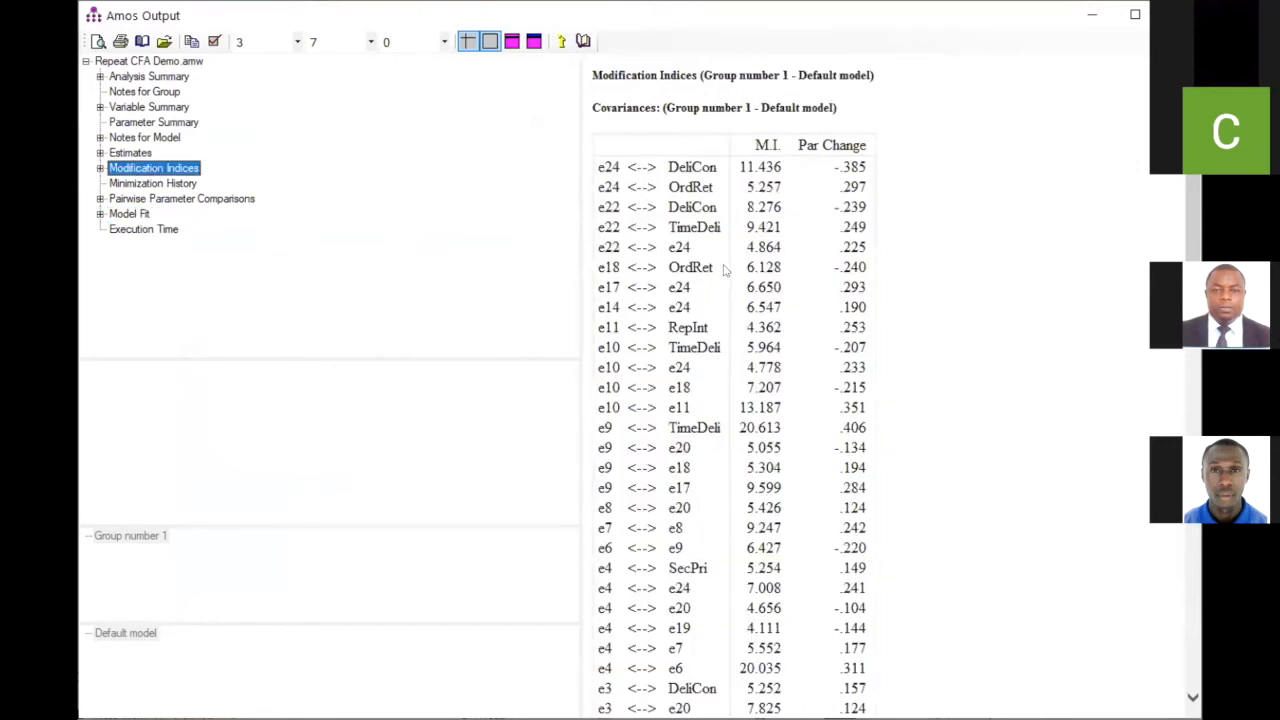
scroll(850, 467, "down", 2)
scroll(850, 467, "down", 4)
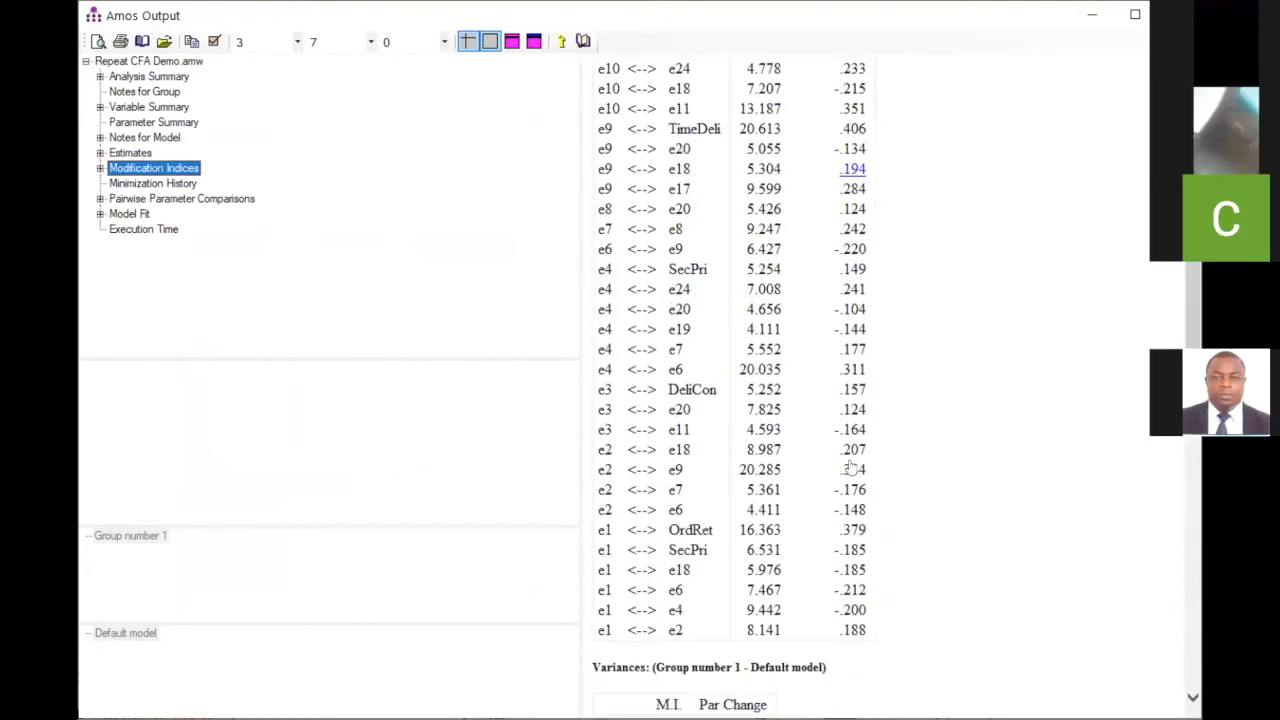
scroll(850, 467, "up", 6)
scroll(850, 467, "down", 4)
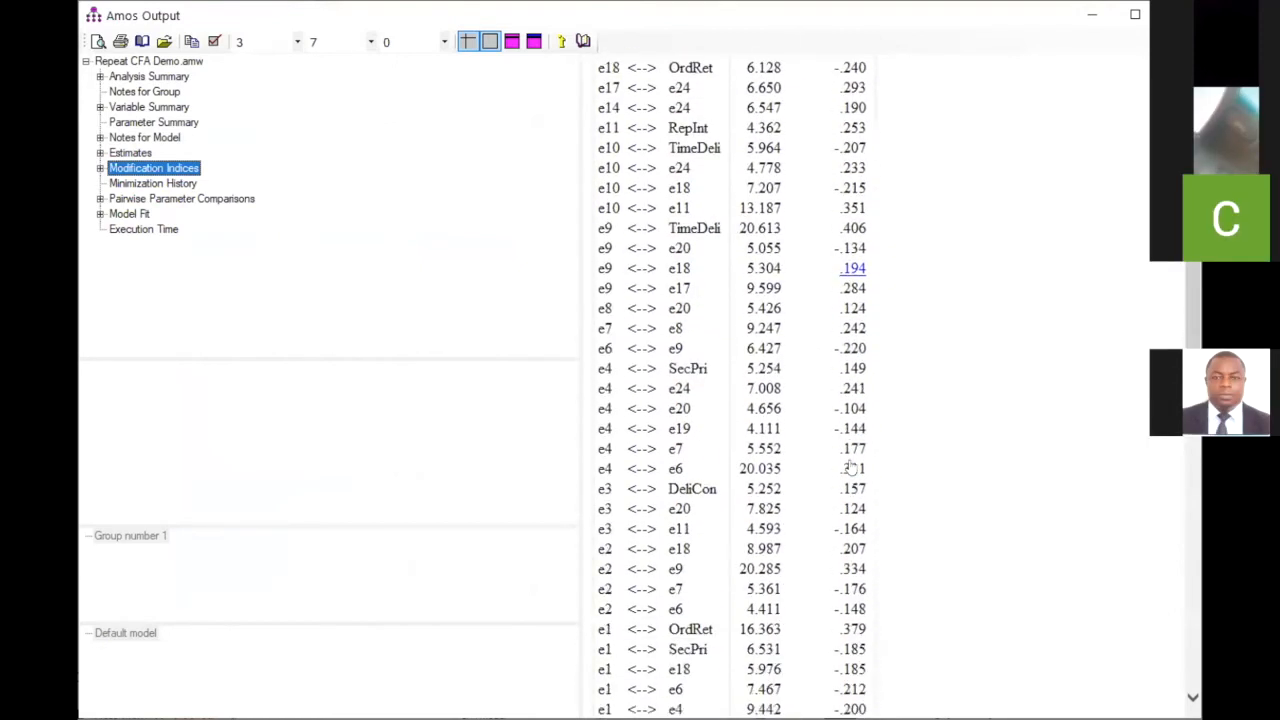
scroll(850, 467, "up", 2)
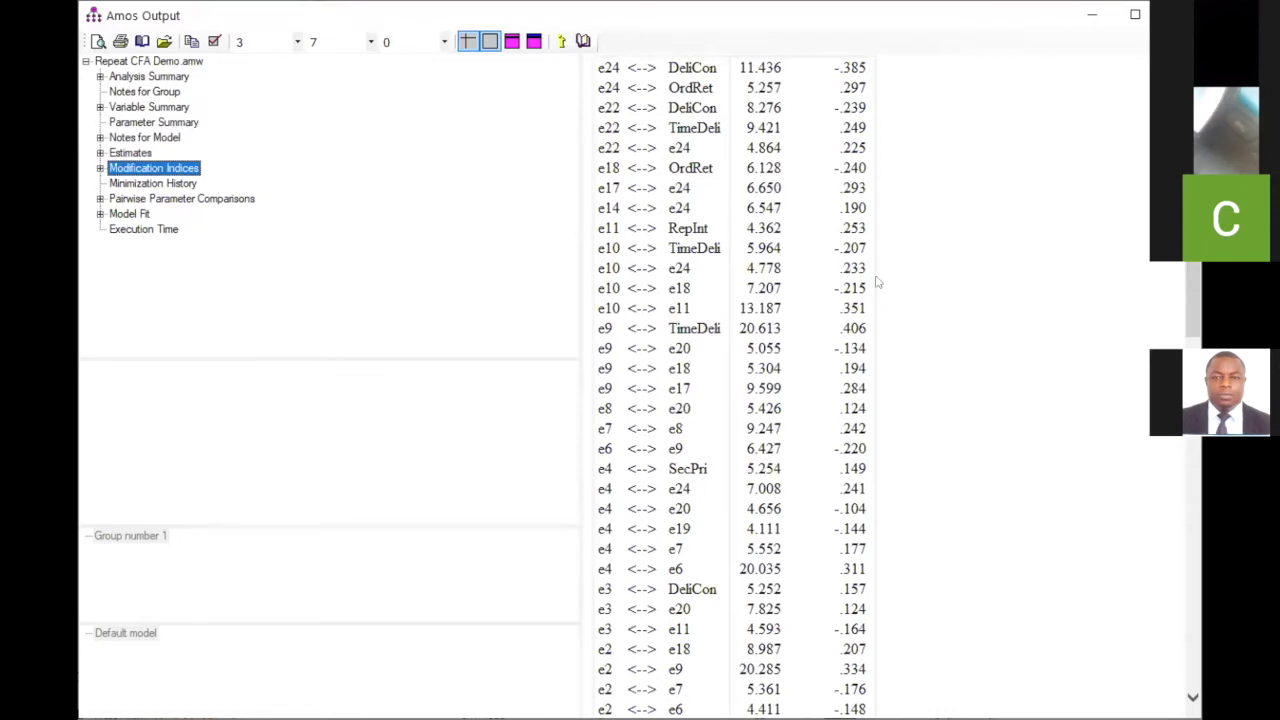
- Erase error term e9 and its indicator OR3 from the OrdRet factor in the path diagram, and recalculate the estimates
key("alt+Tab")
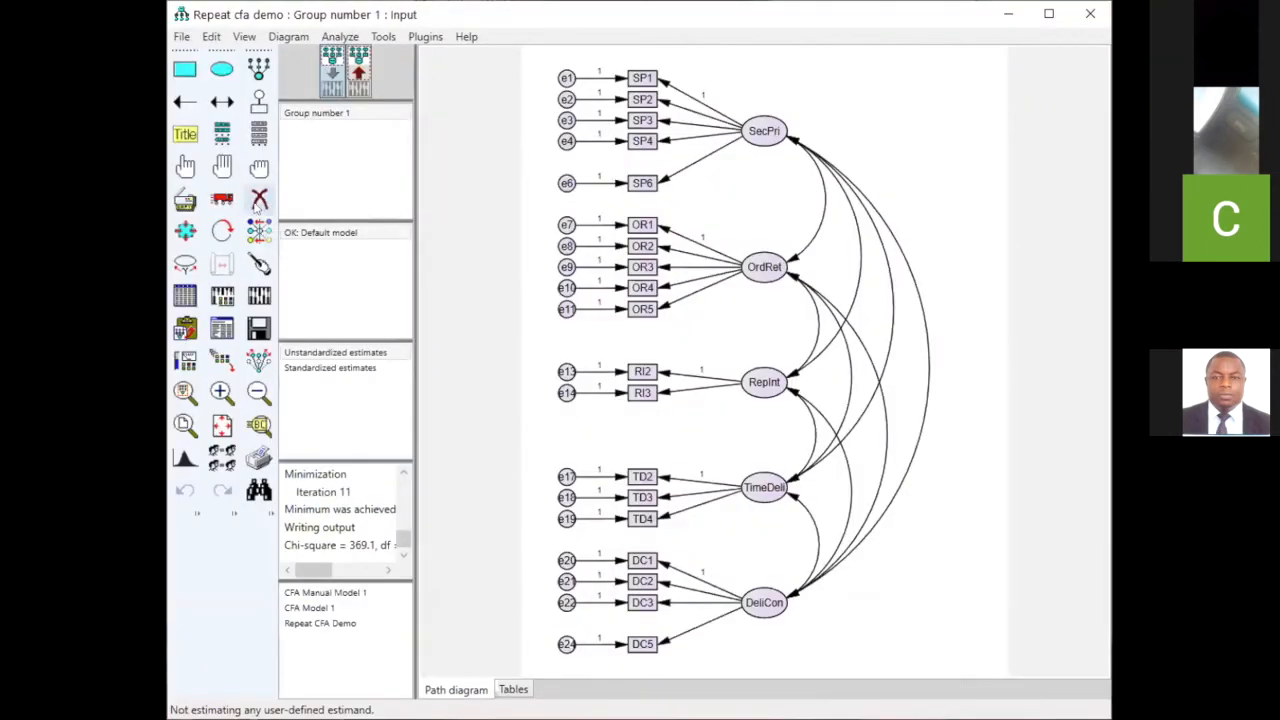
left_click(259, 199)
left_click(566, 267)
left_click(637, 265)
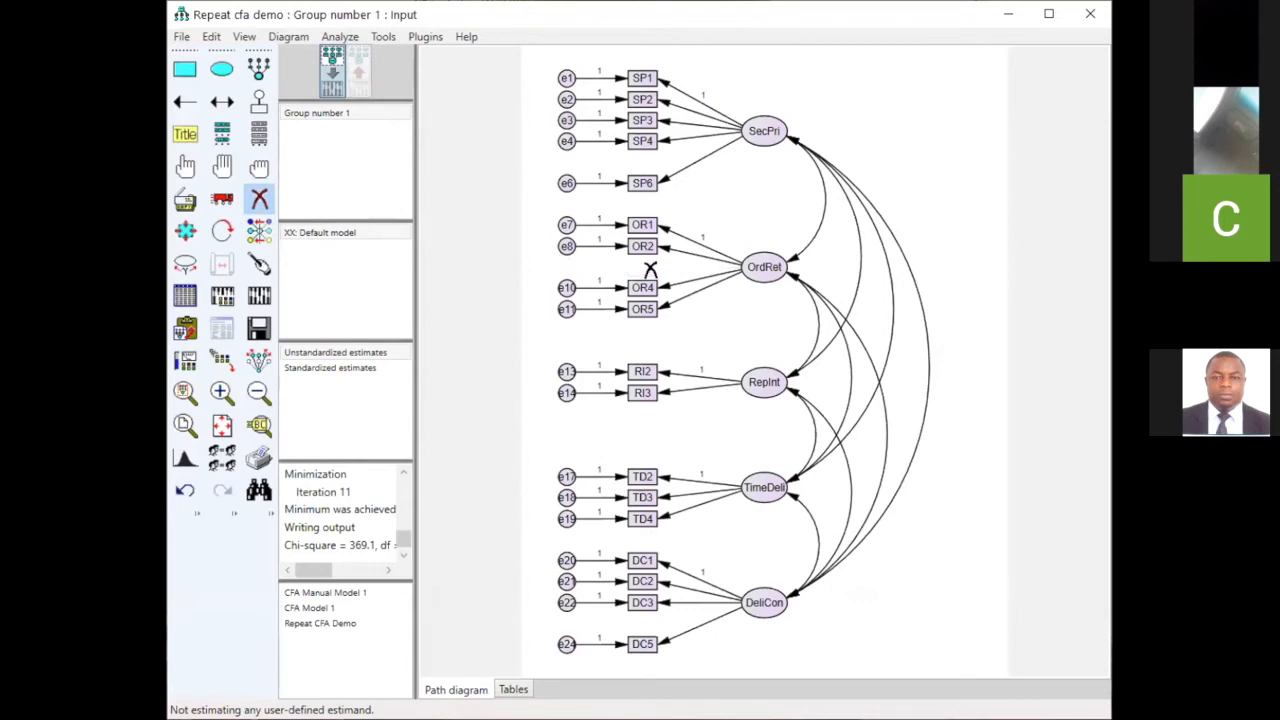
left_click(259, 294)
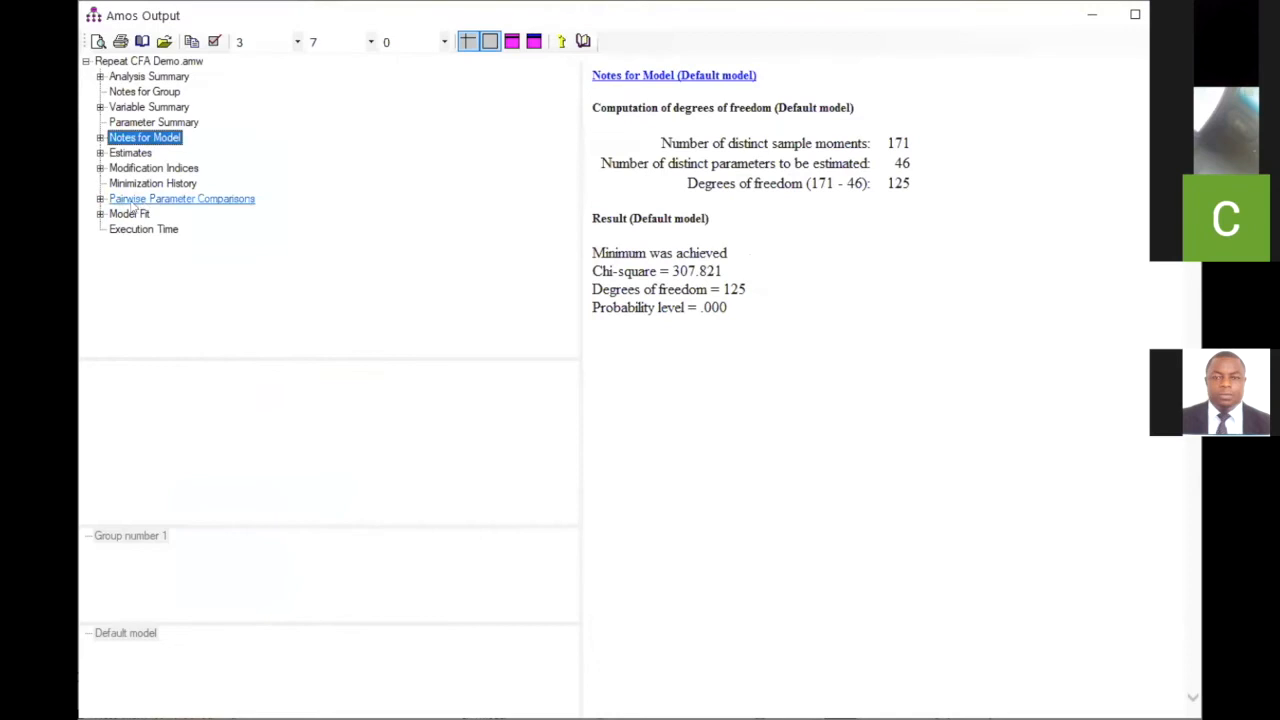
- Examine the model fit summary of the model without OR3, including RMSEA, and open its covariance modification indices
left_click(106, 215)
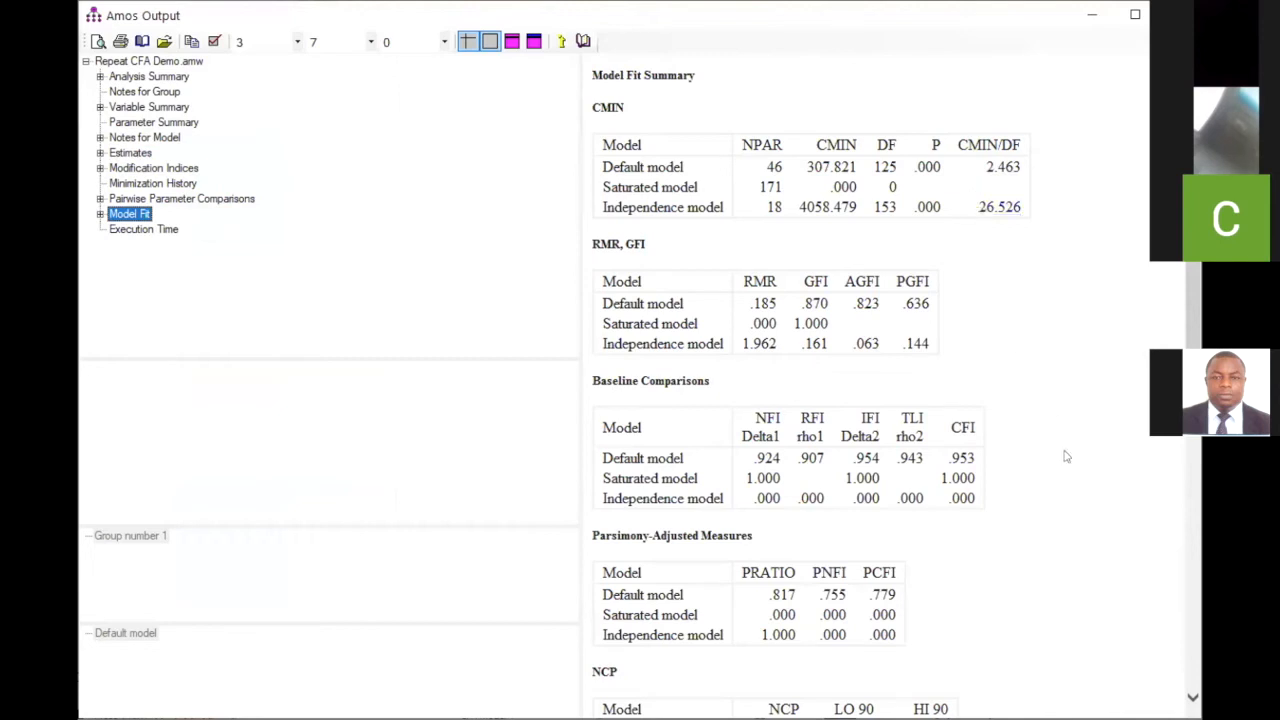
scroll(1066, 457, "down", 2)
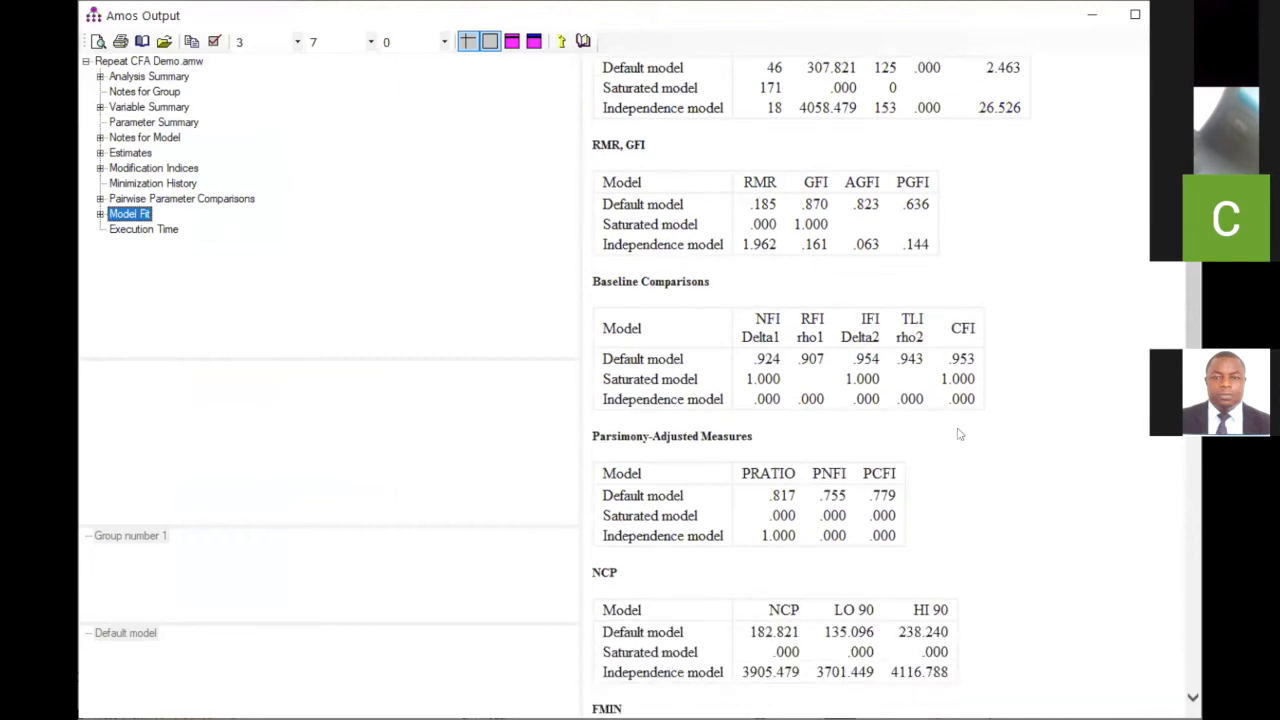
scroll(1050, 495, "down", 6)
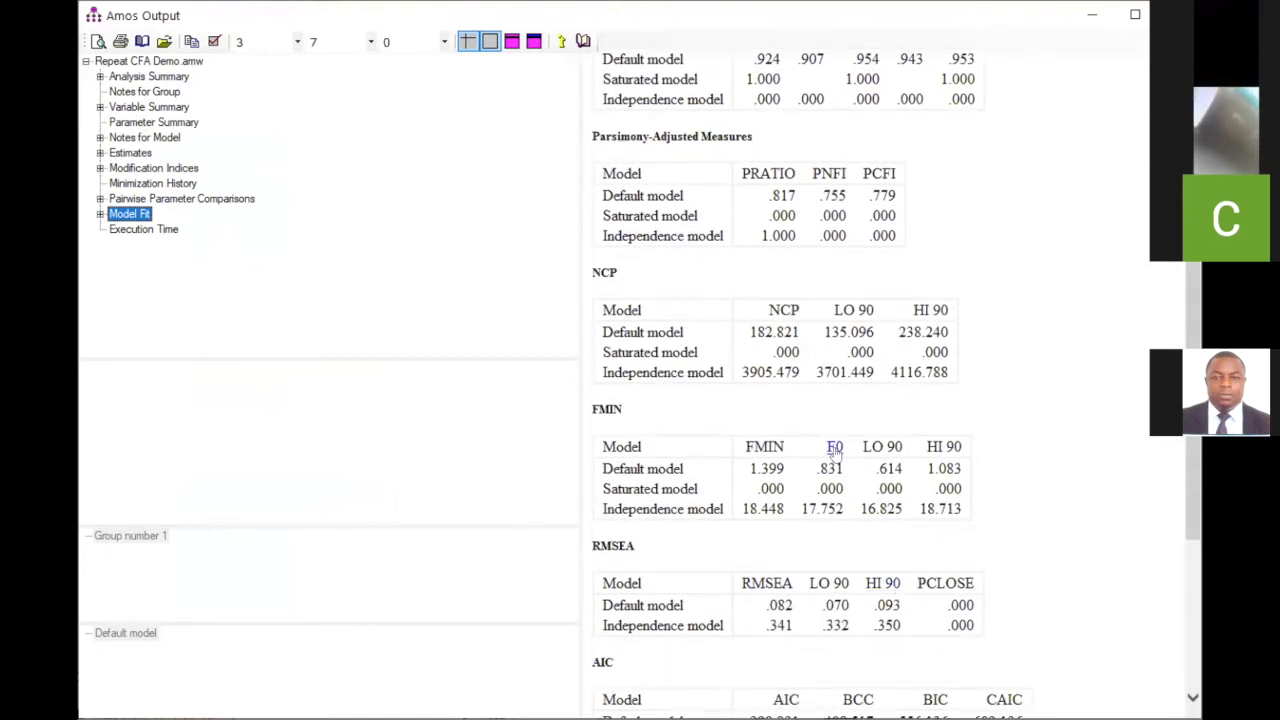
scroll(800, 450, "up", 8)
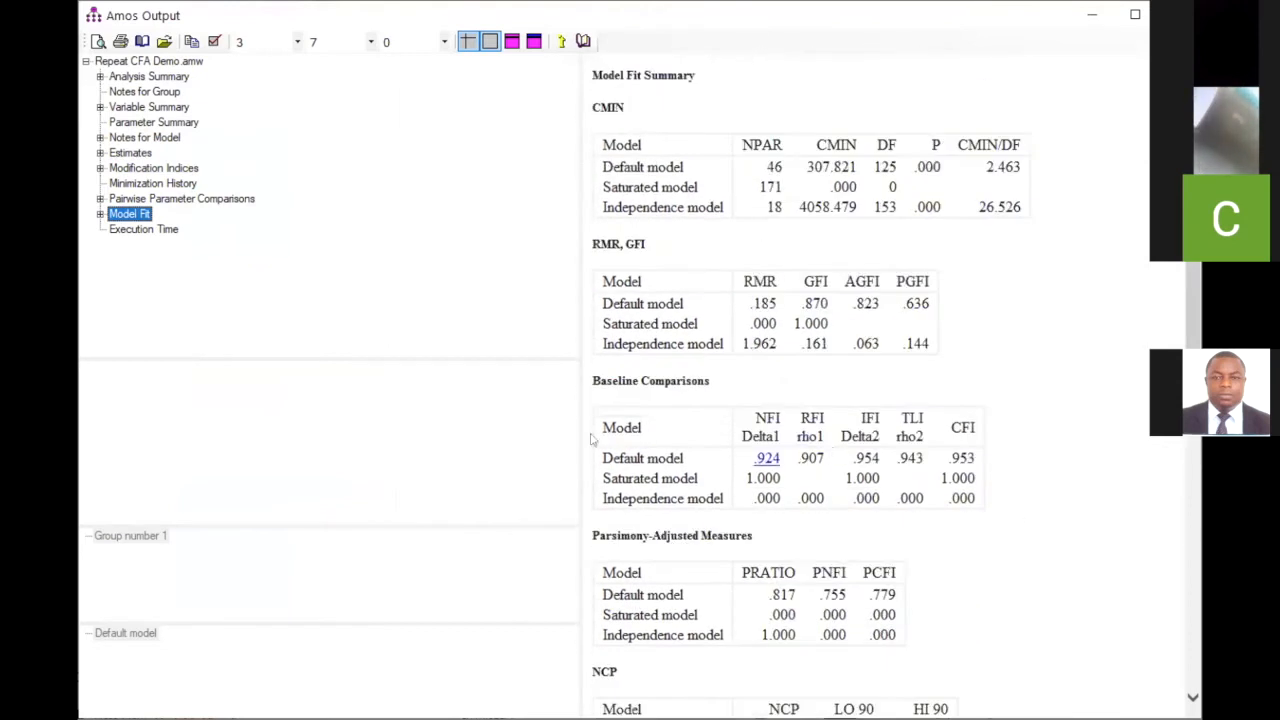
left_click(174, 169)
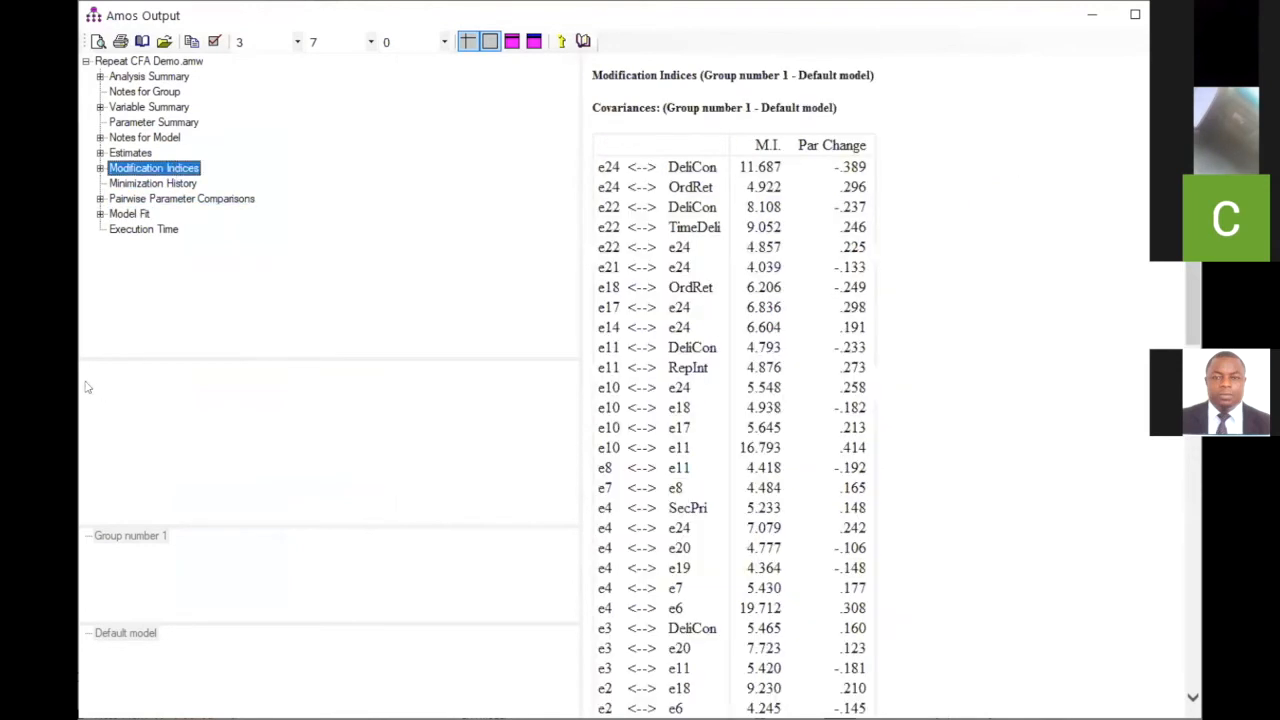
- Review the remaining covariance modification indices, erase error term e4 and its indicator SP4 from the SecPri factor, and recalculate the estimates
scroll(885, 450, "down", 2)
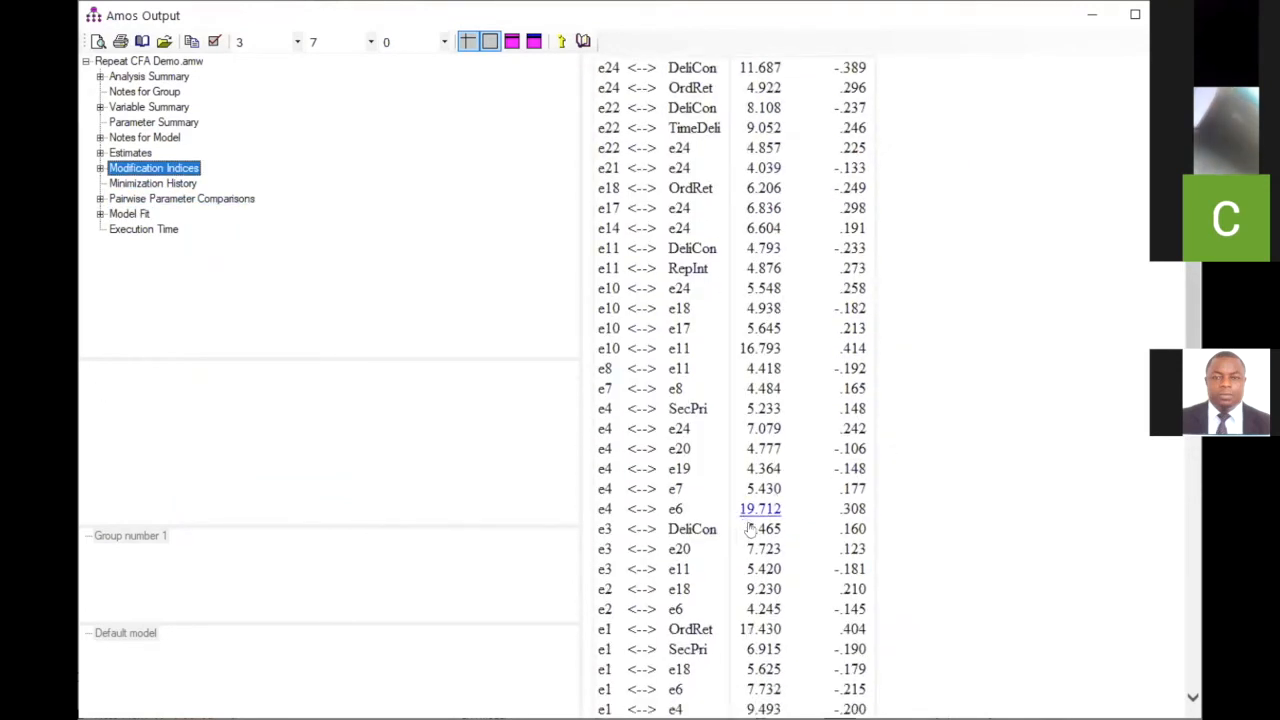
scroll(750, 525, "down", 4)
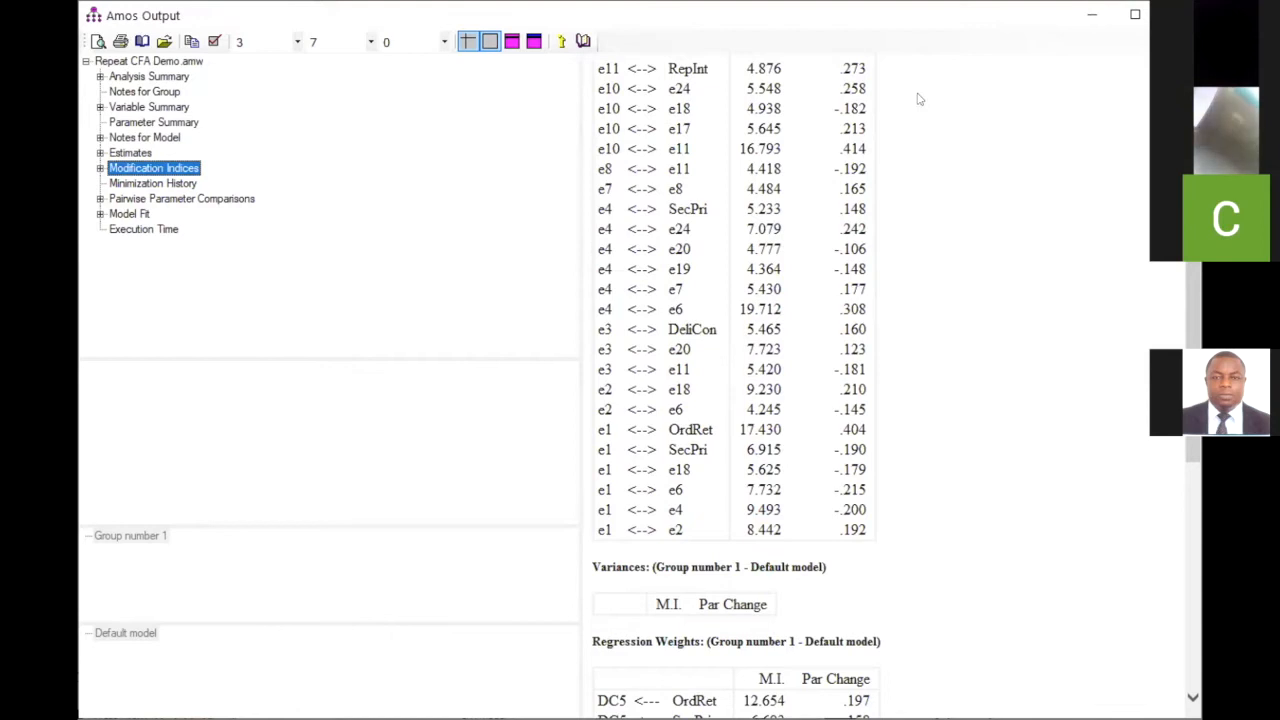
key("alt+Tab")
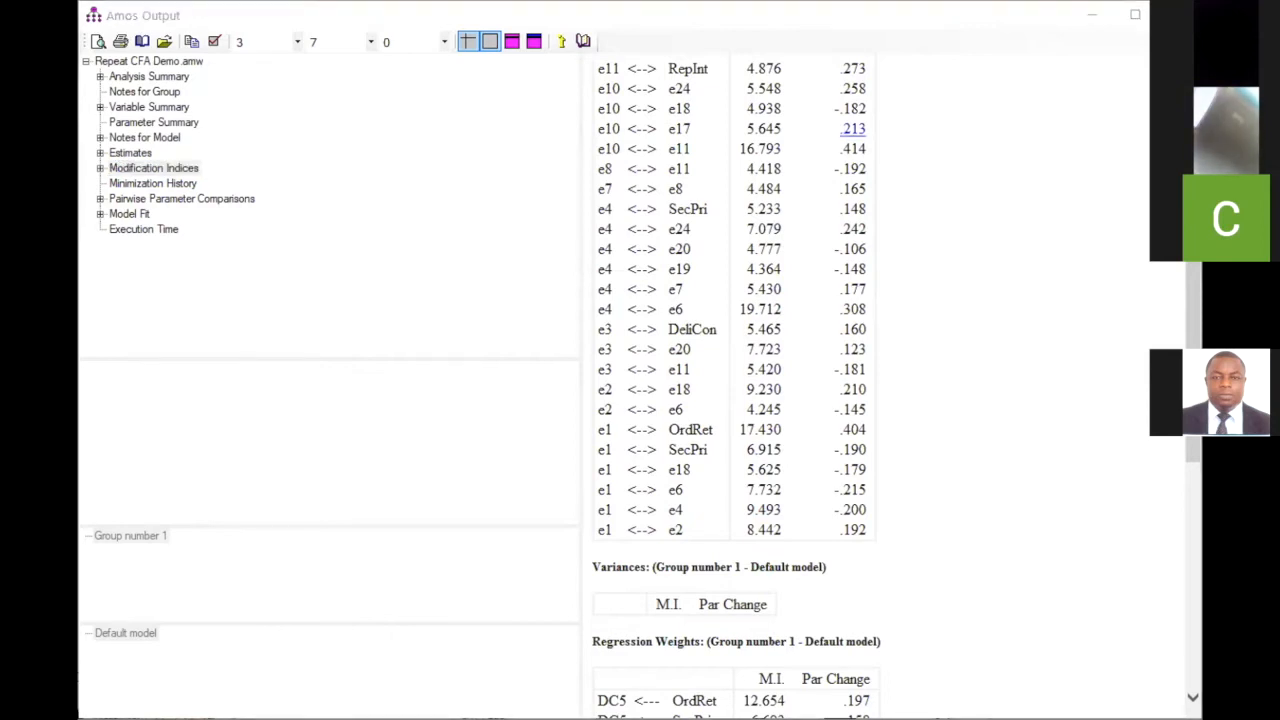
key("alt+Tab")
left_click(259, 199)
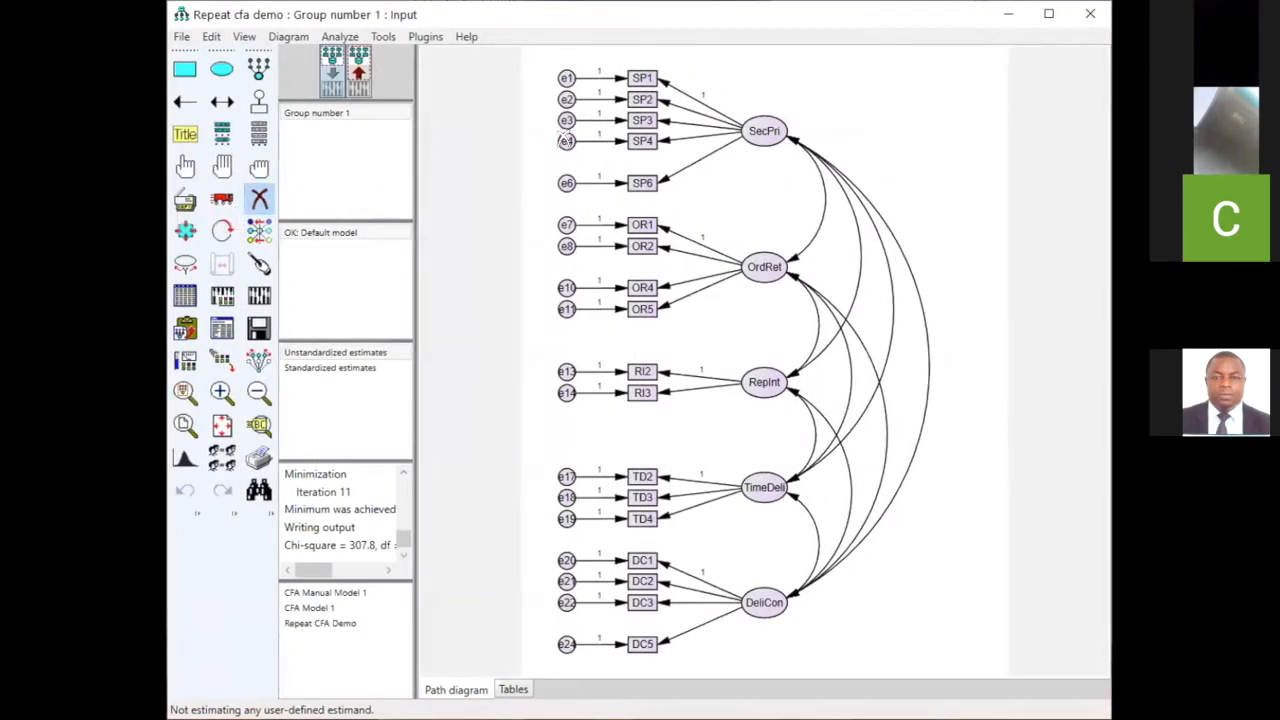
left_click(566, 140)
left_click(642, 140)
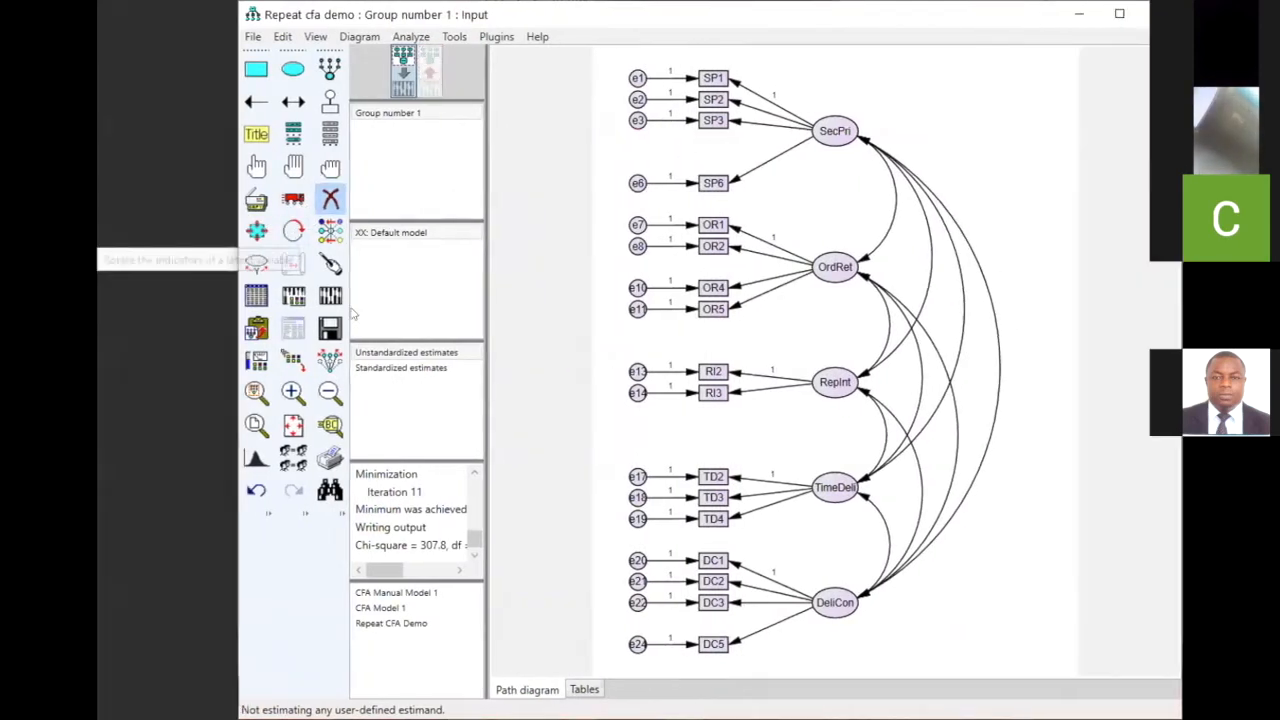
left_click(330, 295)
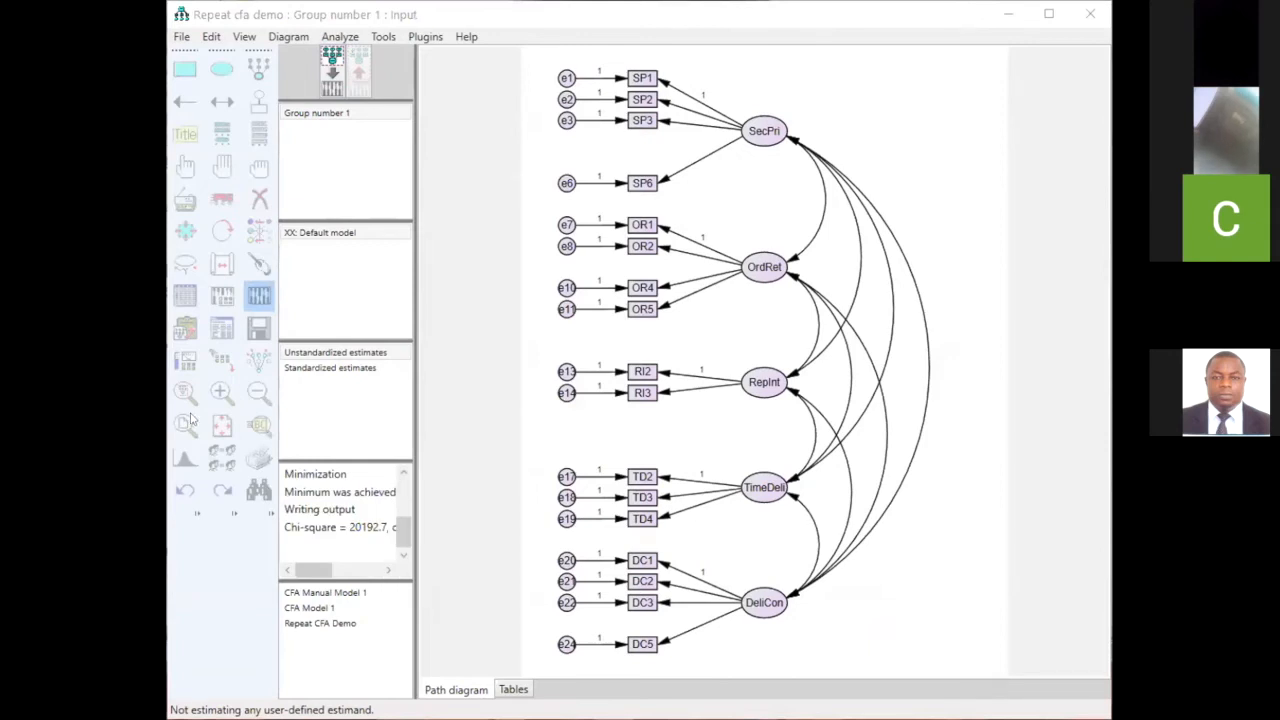
- Open the text output for the model without SP4 and examine its fit summary, including CMIN/DF, GFI, TLI, CFI and RMSEA
left_click(228, 328)
left_click(185, 150)
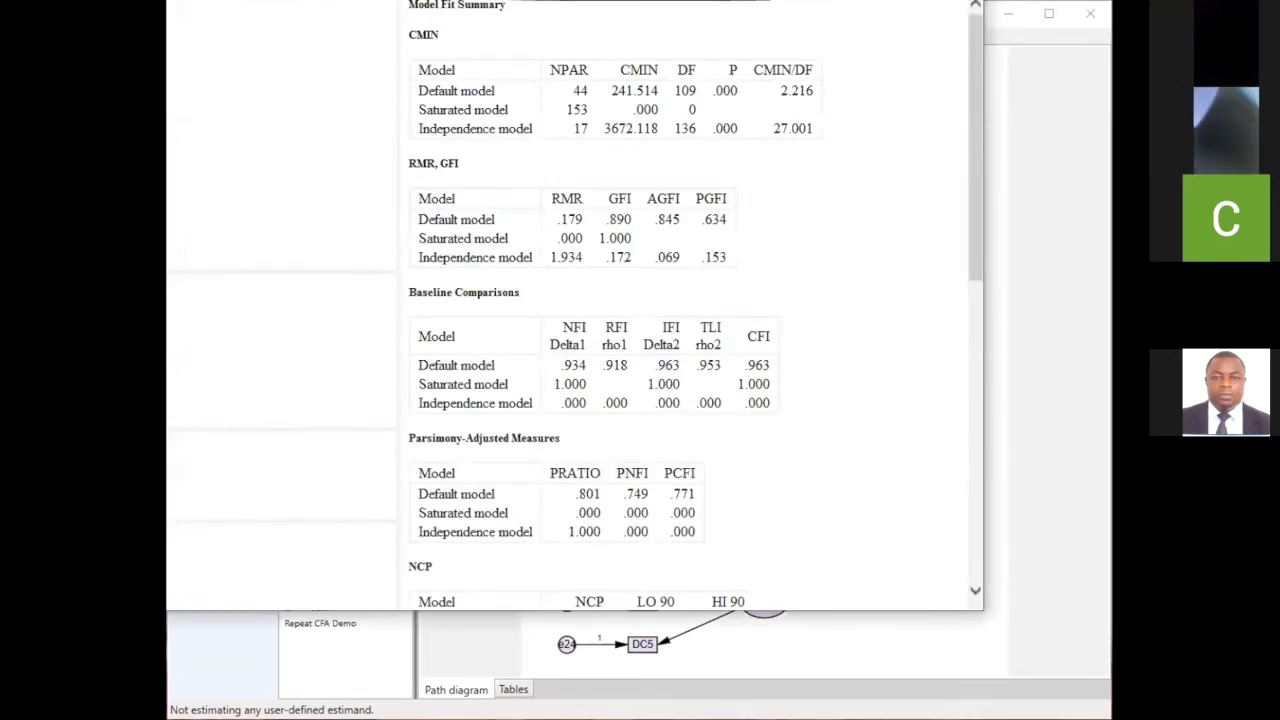
scroll(815, 409, "down", 5)
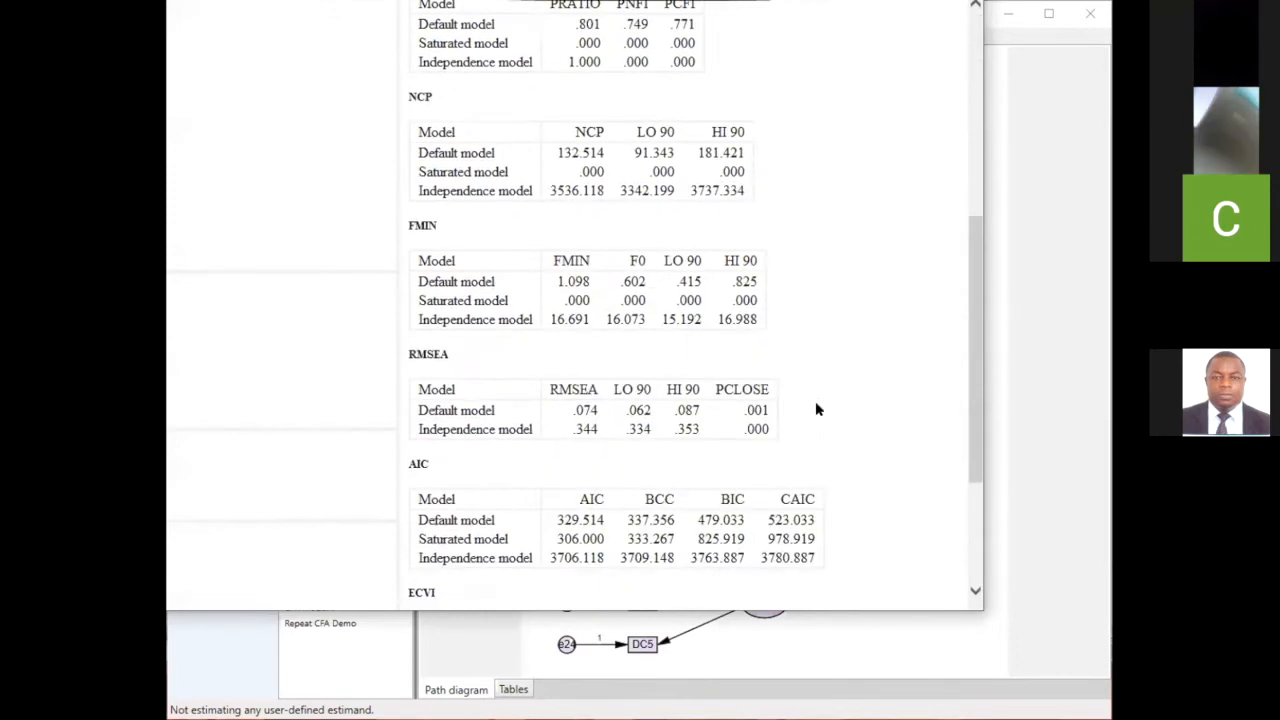
scroll(815, 409, "up", 5)
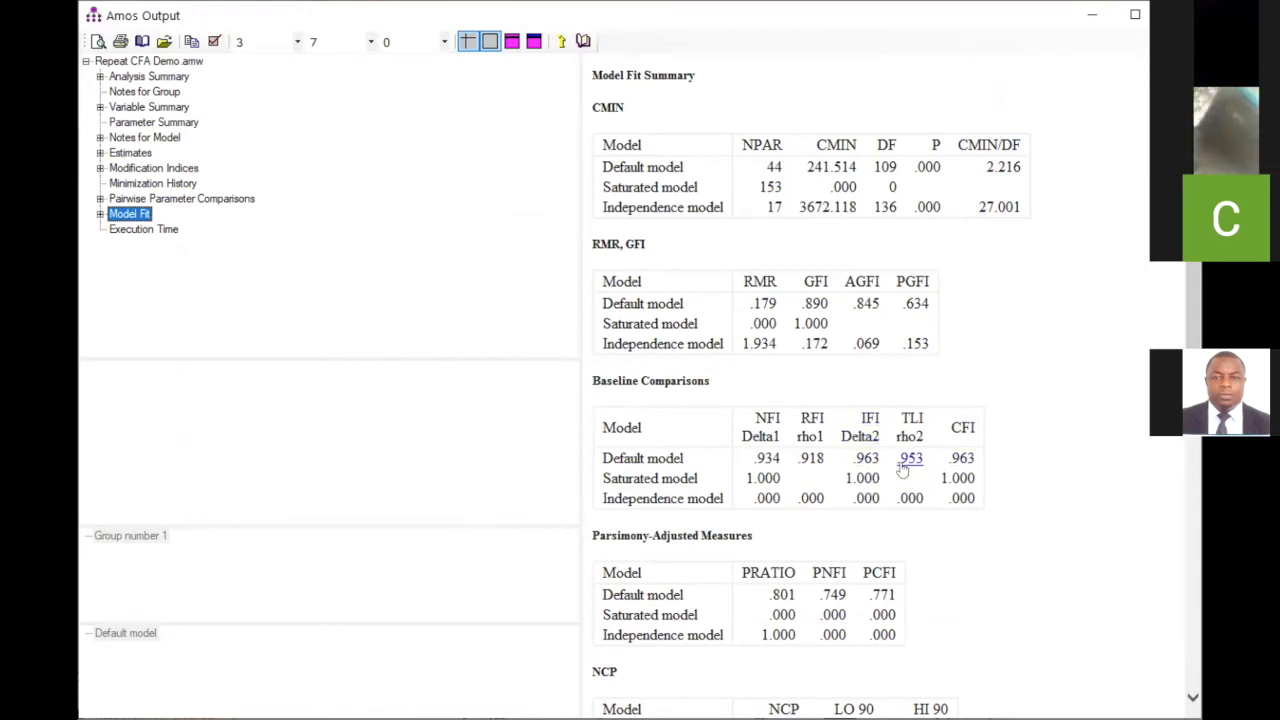
scroll(903, 470, "down", 5)
scroll(903, 470, "down", 3)
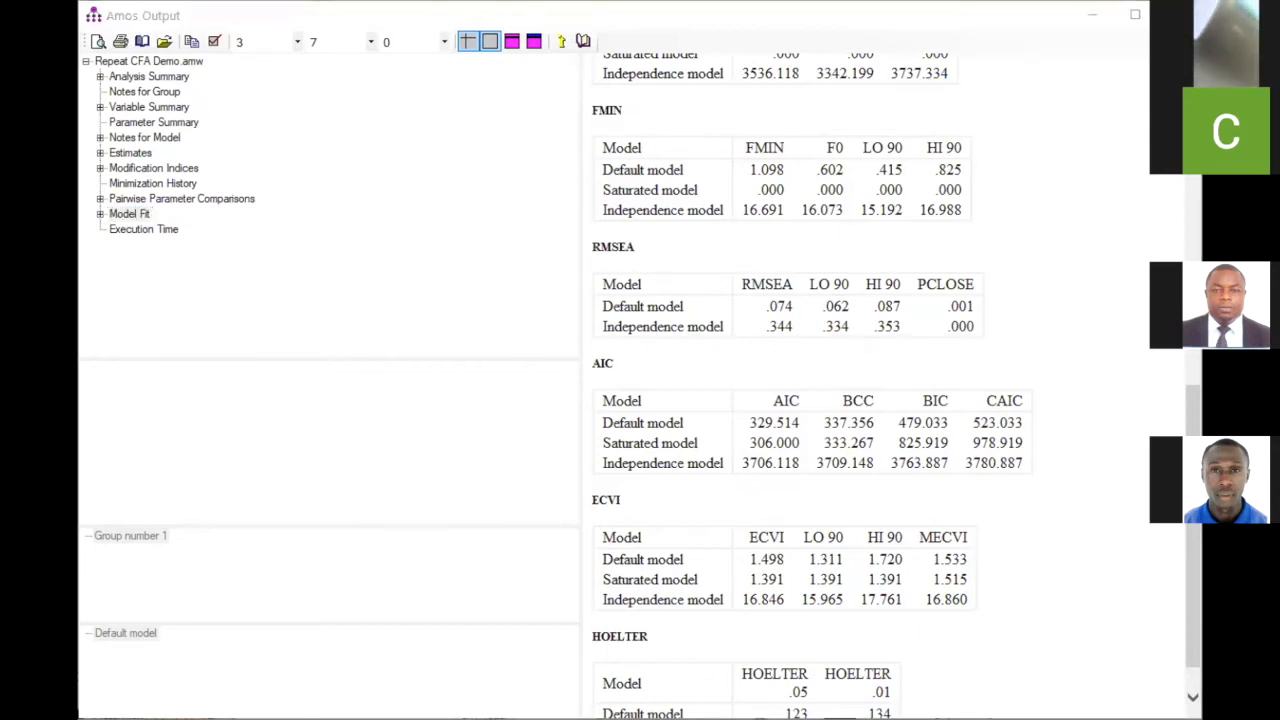
- Move indicator SP6 and its error term e6 up together in the path diagram, directly below SP3 and e3
key("alt+Tab")
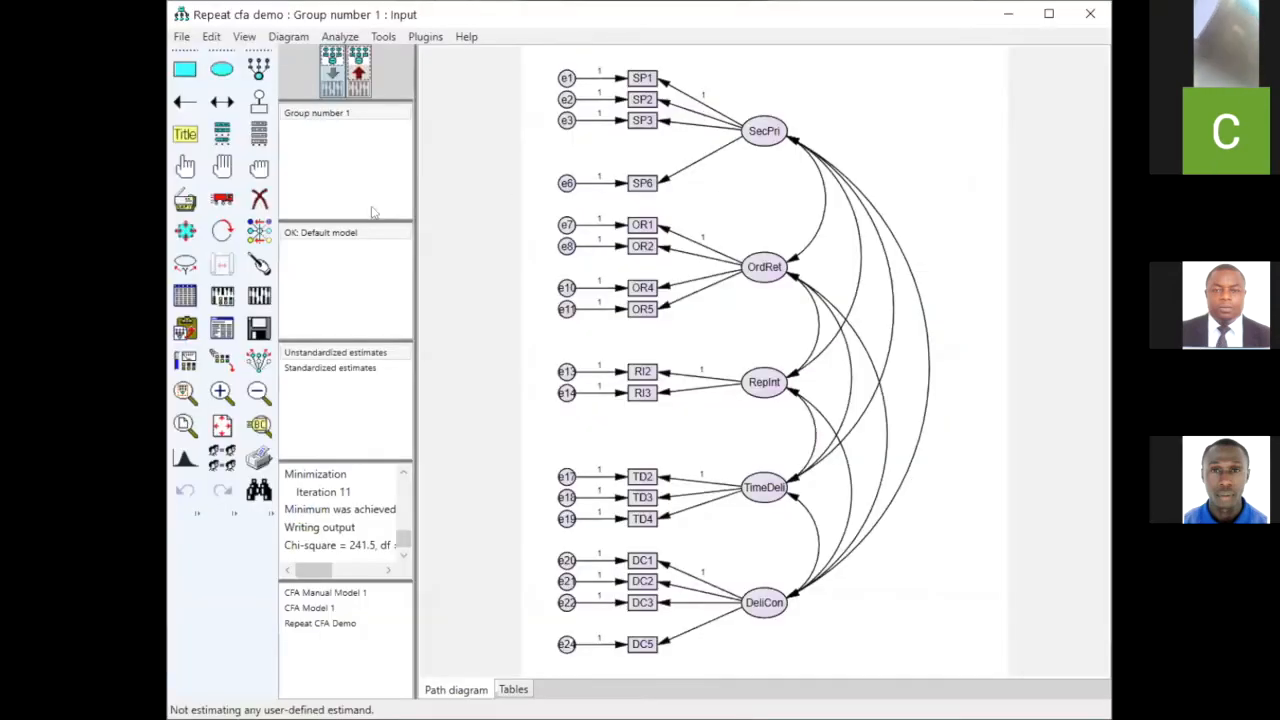
left_click(185, 166)
left_click(566, 182)
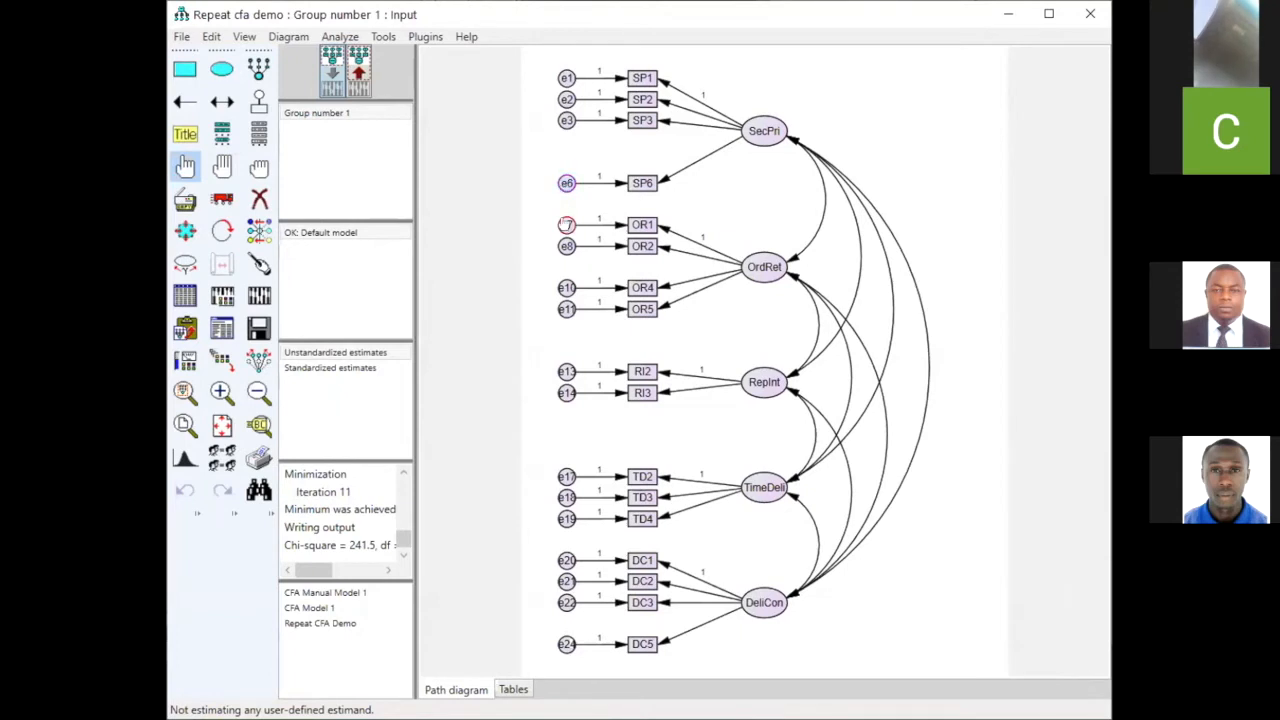
left_click(645, 182)
left_click(237, 199)
left_click_drag(660, 185, 670, 150)
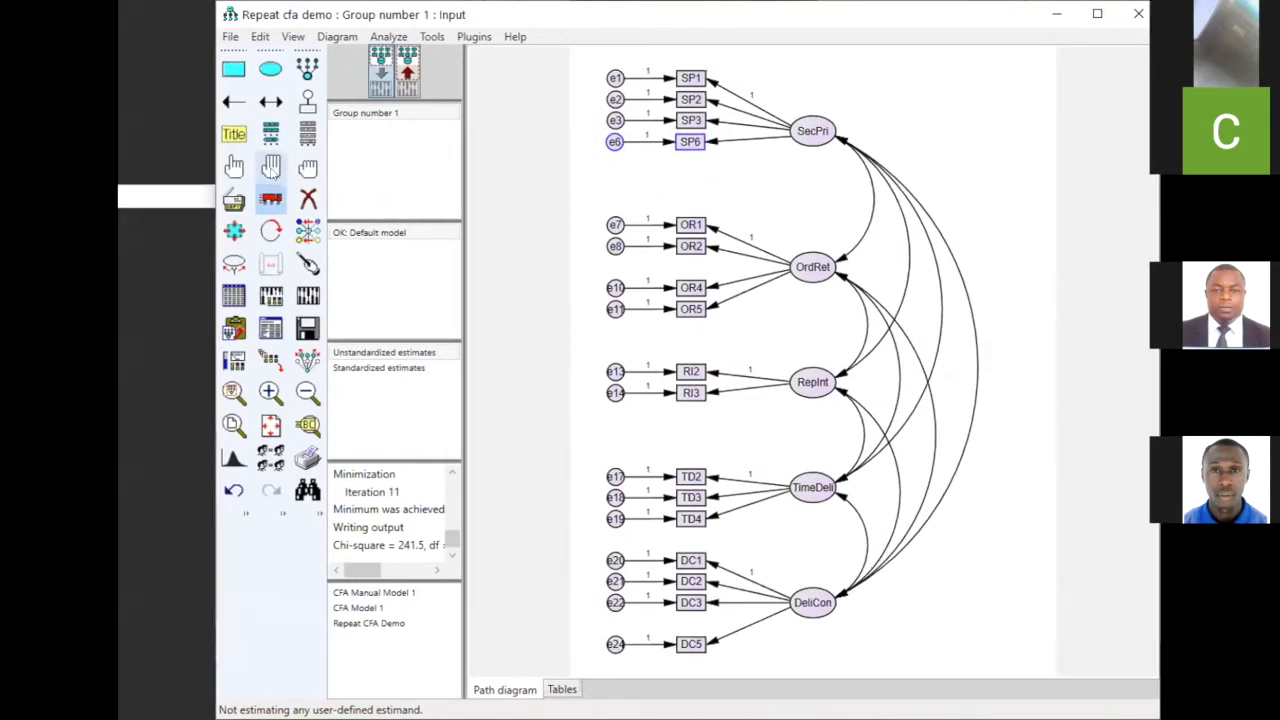
left_click(306, 171)
- Move indicators OR4 and OR5 with error terms e10 and e11 up together, directly below OR2 and e8
left_click(235, 169)
left_click(566, 288)
left_click(566, 309)
left_click(641, 309)
left_click(641, 287)
left_click(222, 199)
left_click_drag(656, 306, 655, 281)
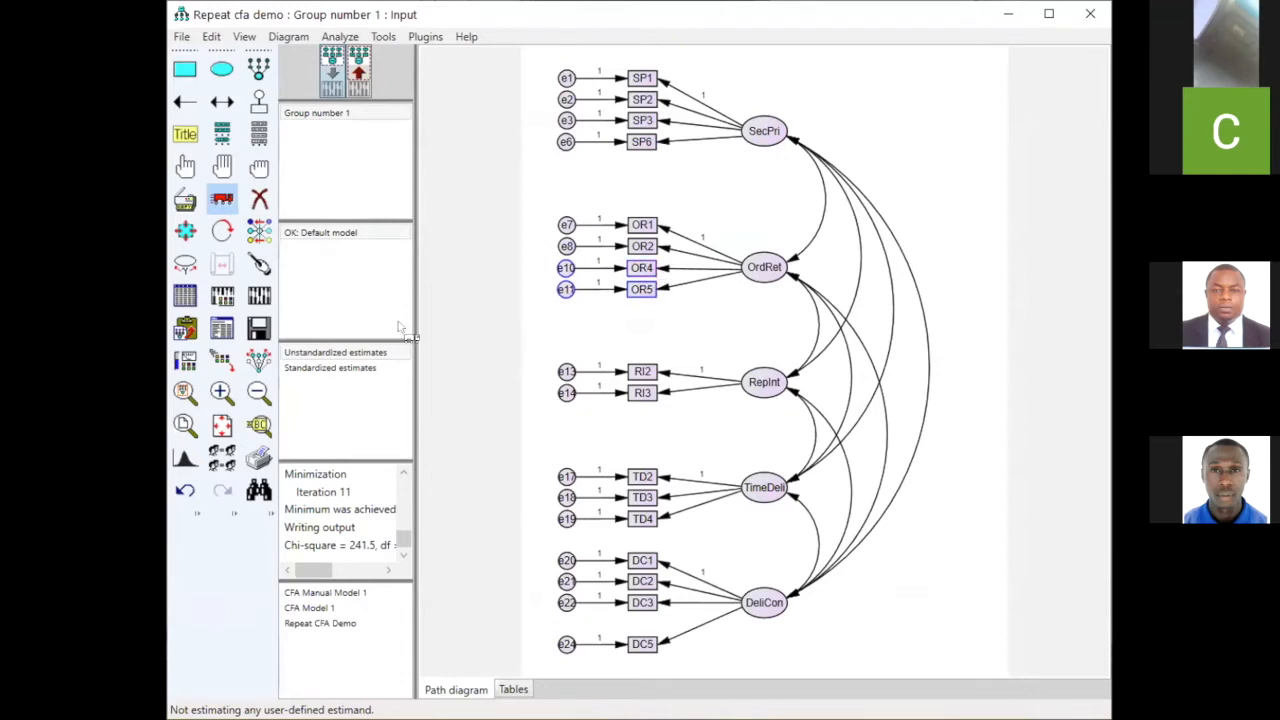
left_click(259, 167)
- Move indicator DC5 and its error term e24 up together, directly below DC3 and e22
left_click(185, 167)
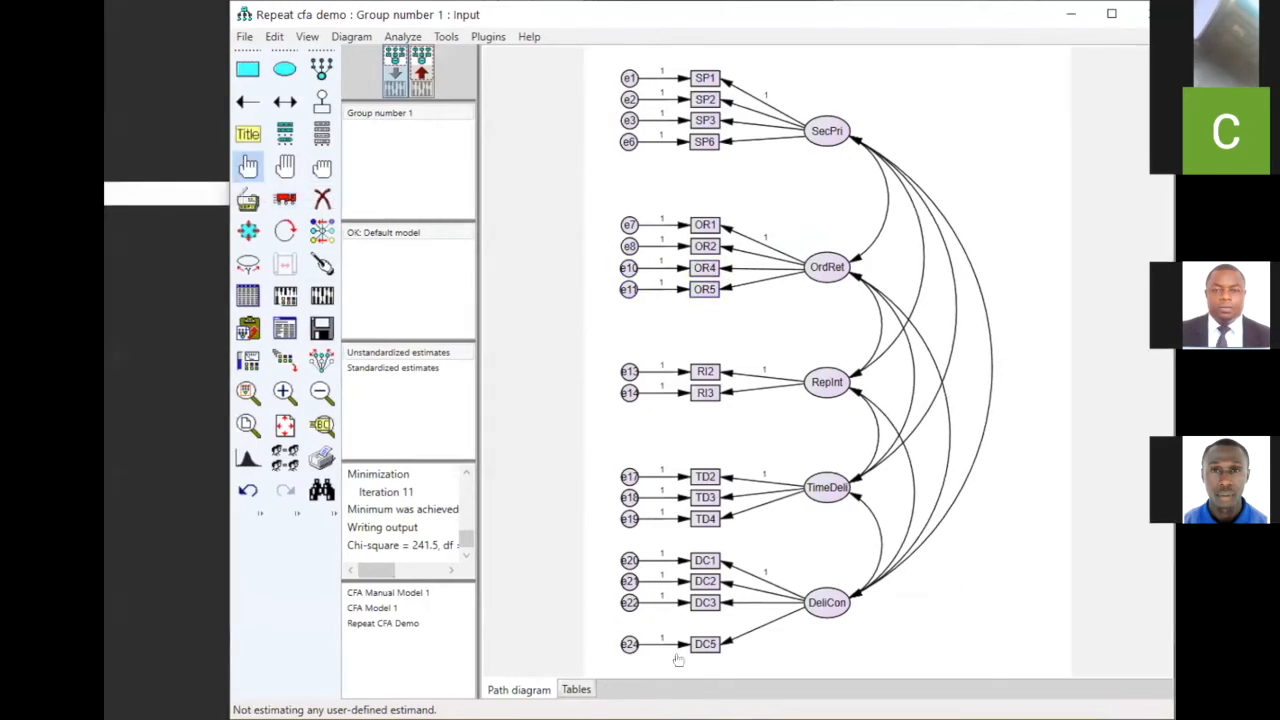
left_click(634, 646)
left_click(567, 646)
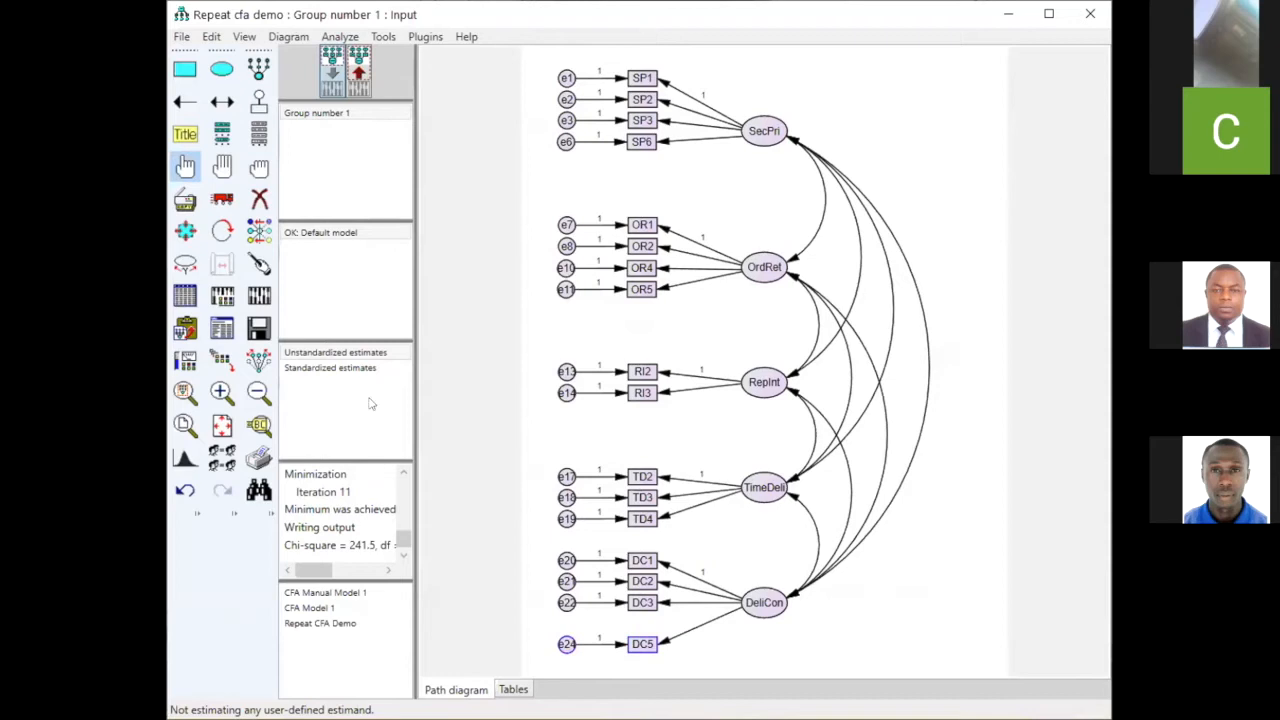
left_click(222, 199)
left_click_drag(655, 647, 646, 622)
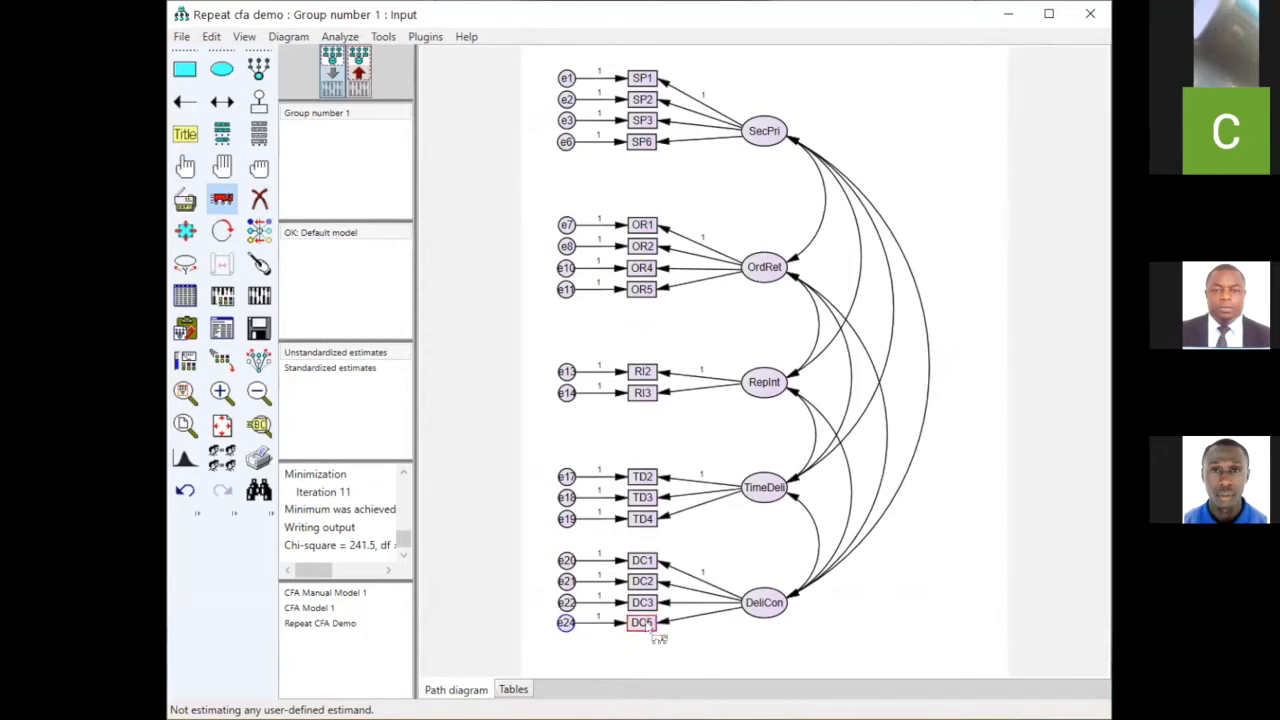
left_click(259, 167)
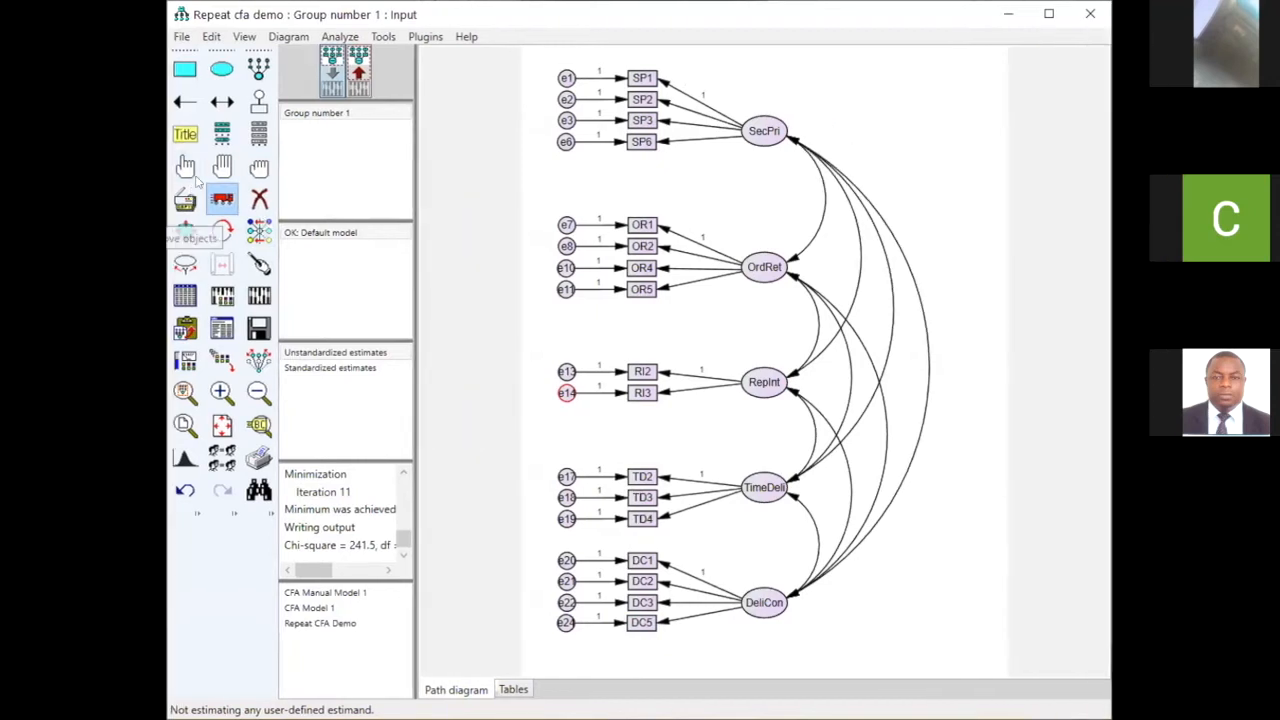
- Move indicators TD2, TD3 and TD4 with error terms e17, e18 and e19 slightly up together to line up with the TimeDeli factor
left_click(185, 167)
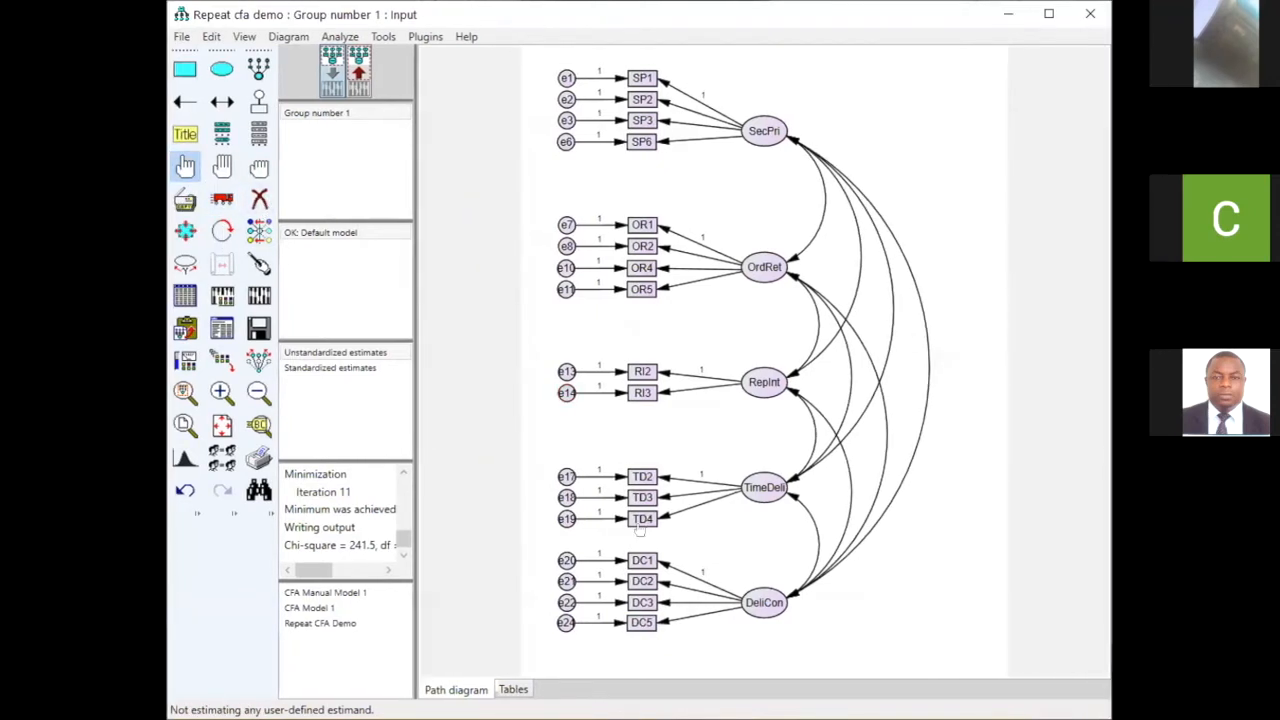
left_click(640, 477)
left_click(566, 477)
left_click(566, 497)
left_click(565, 518)
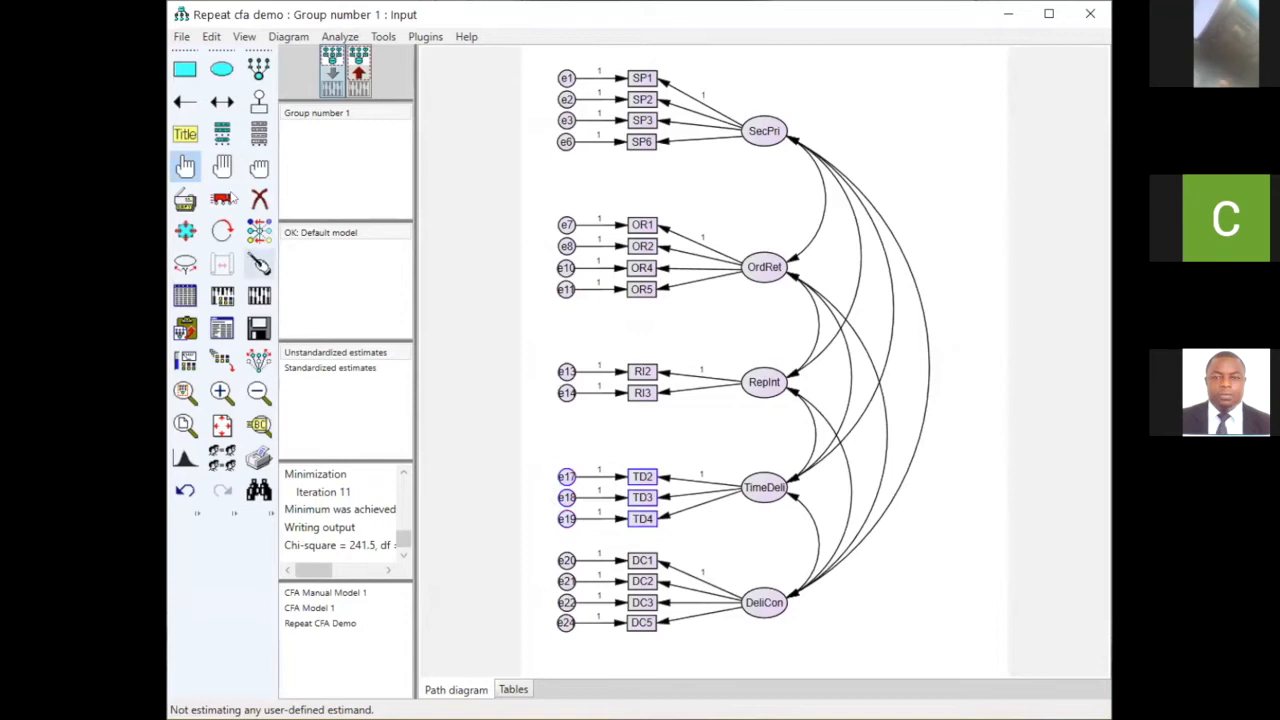
left_click(222, 199)
left_click_drag(646, 519, 655, 507)
left_click(252, 160)
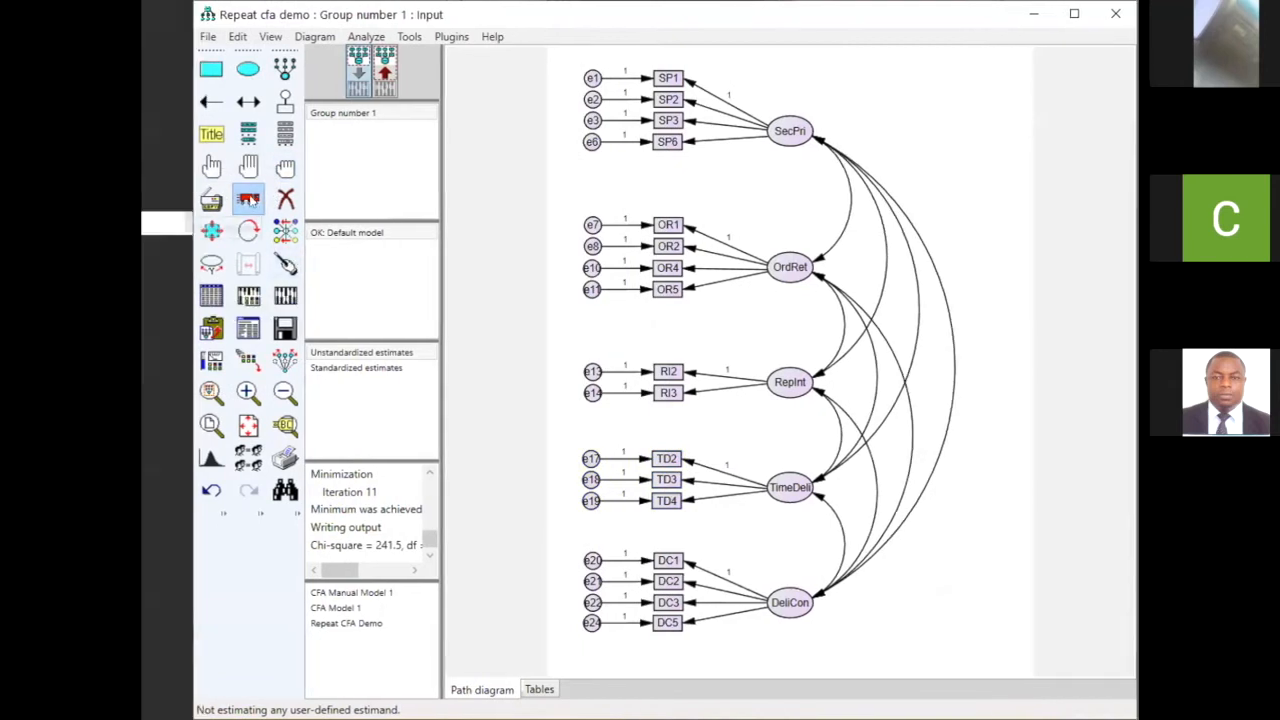
- Save the tidied CFA path diagram under its existing file name
left_click(259, 263)
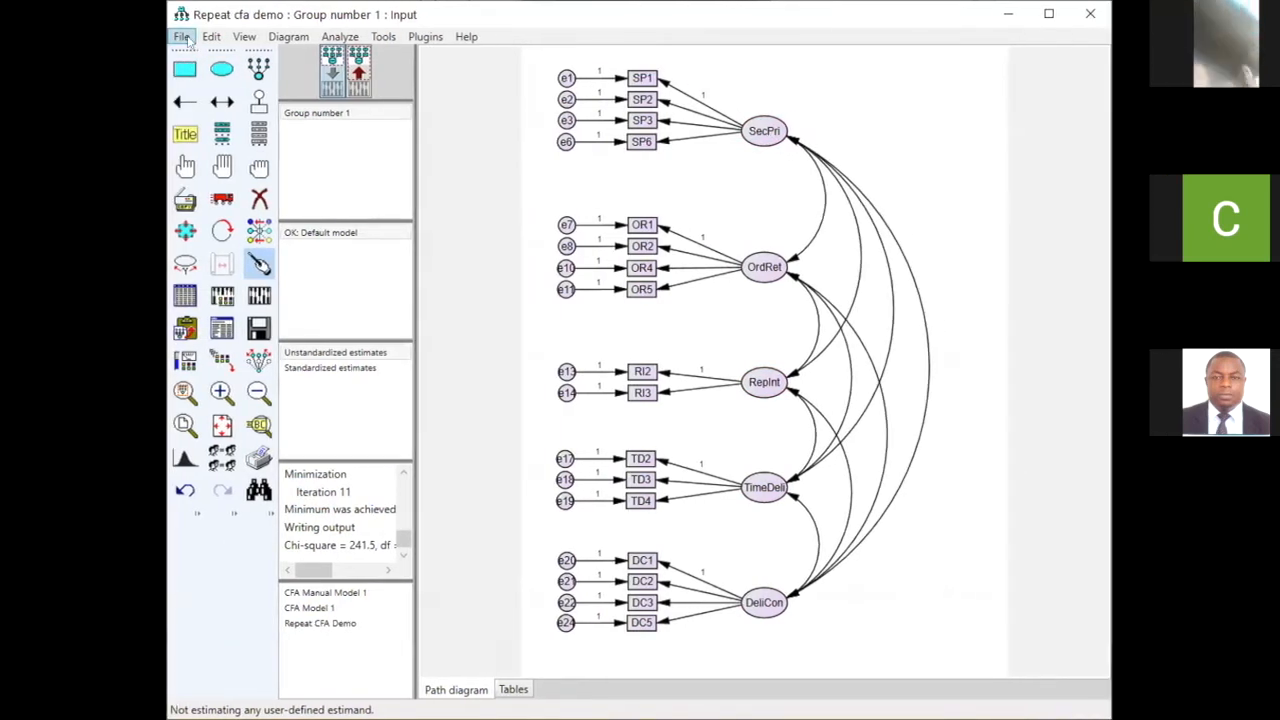
left_click(184, 39)
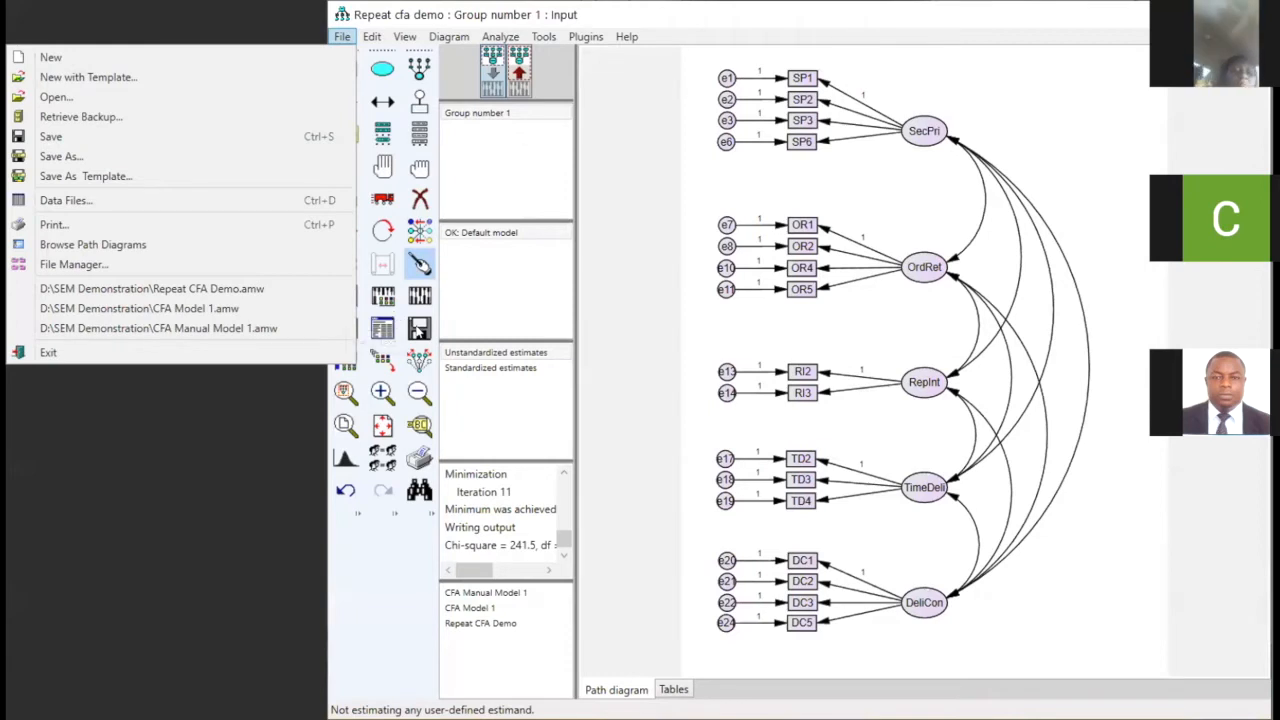
left_click(419, 335)
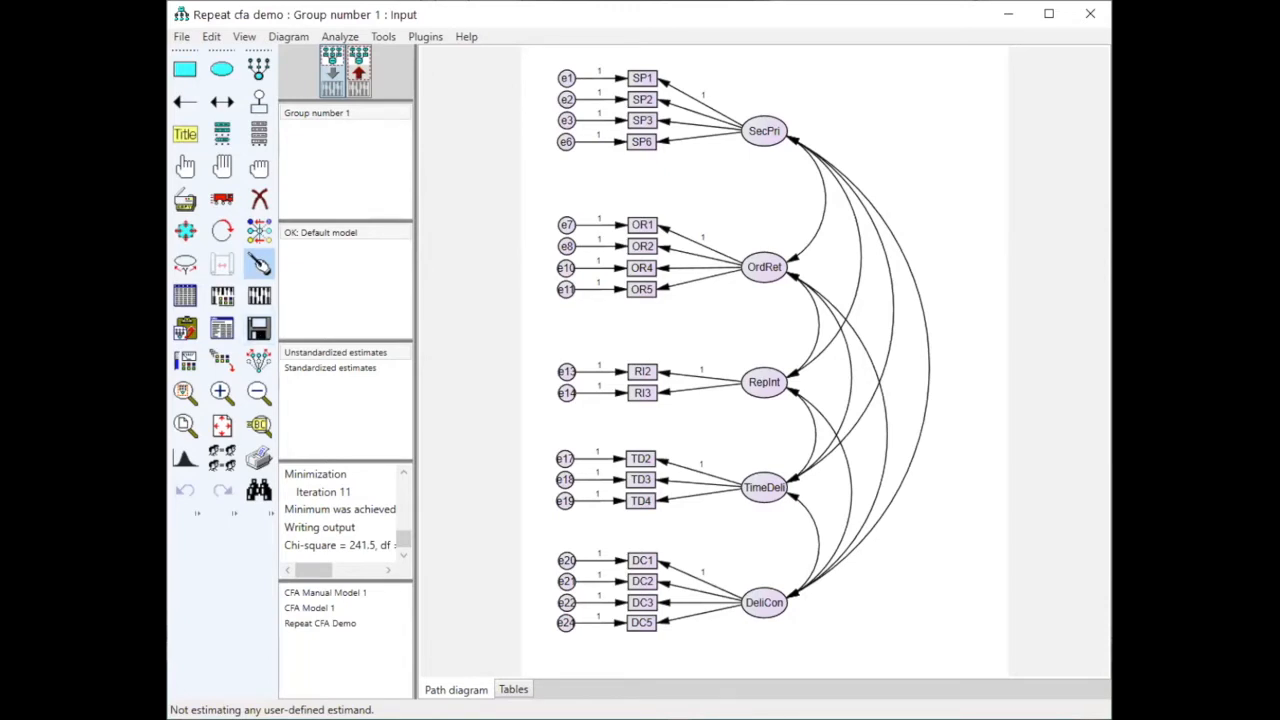
- Switch to the Stats Tools Package workbook in Excel, enable its macros, and show the ValidityMaster sheet maximized at 120% zoom
key("alt+Tab")
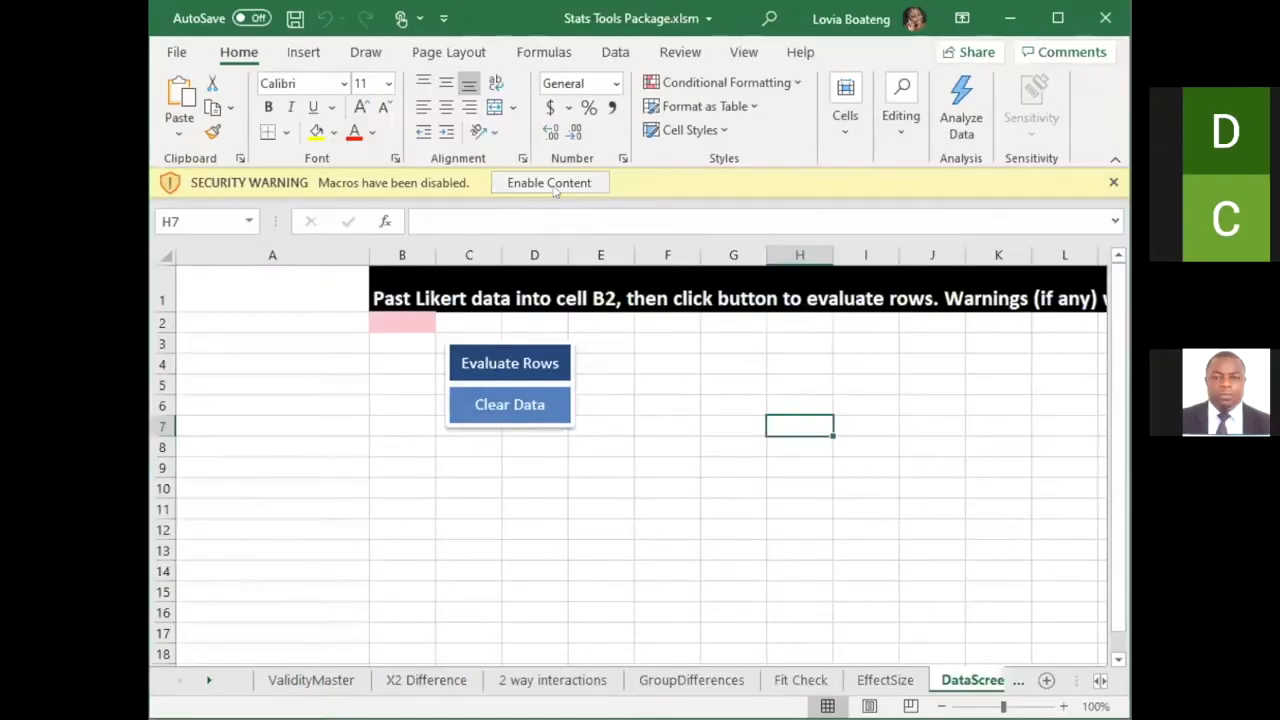
left_click(556, 186)
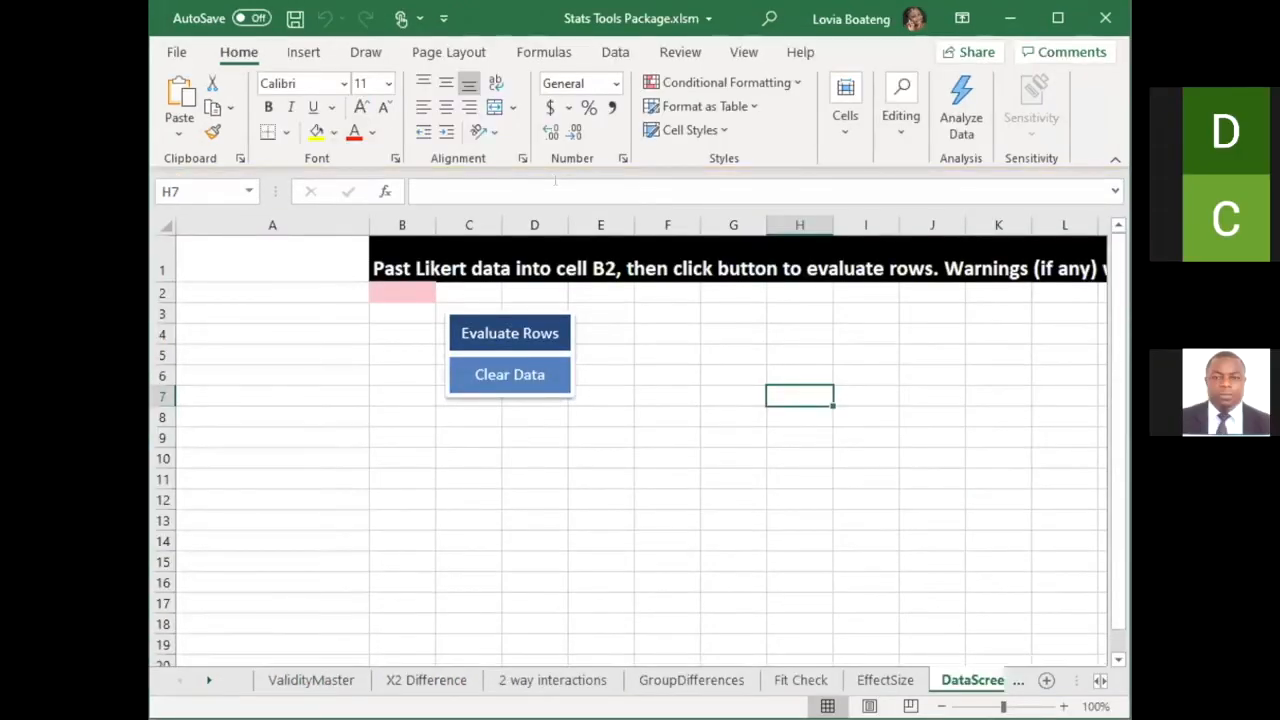
left_click(318, 682)
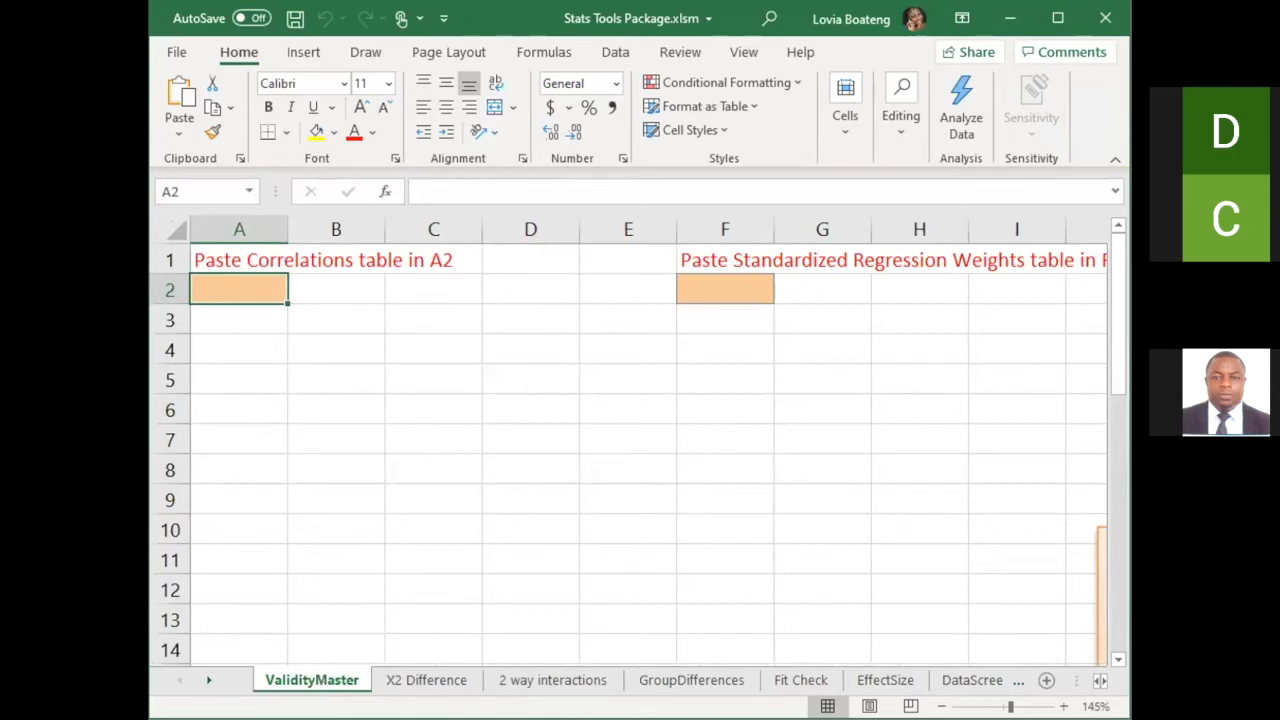
left_click(942, 707)
left_click(942, 707)
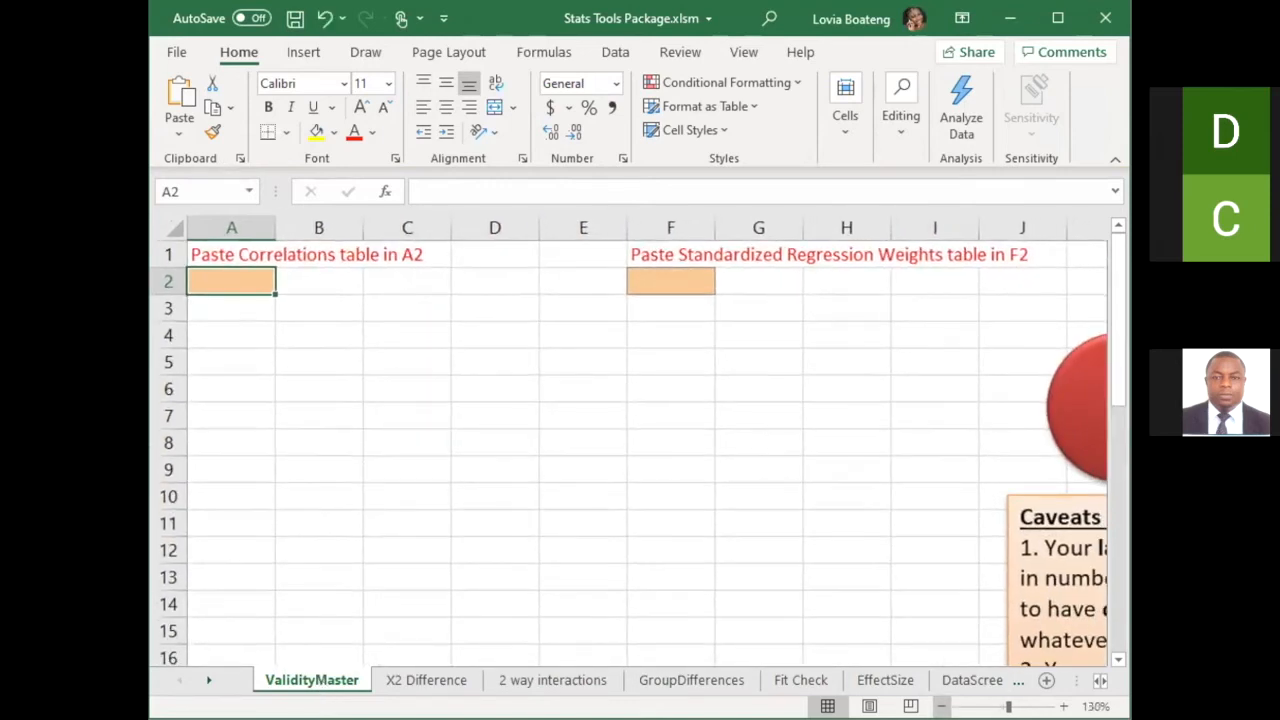
left_click(942, 707)
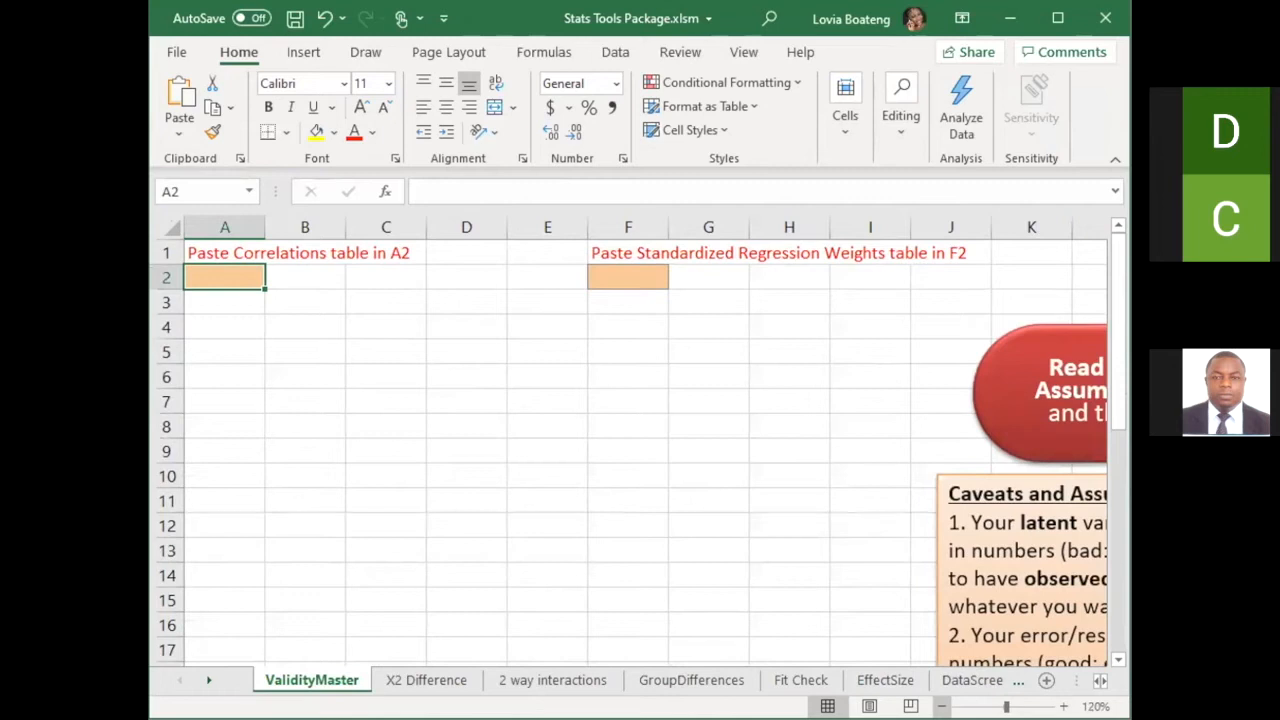
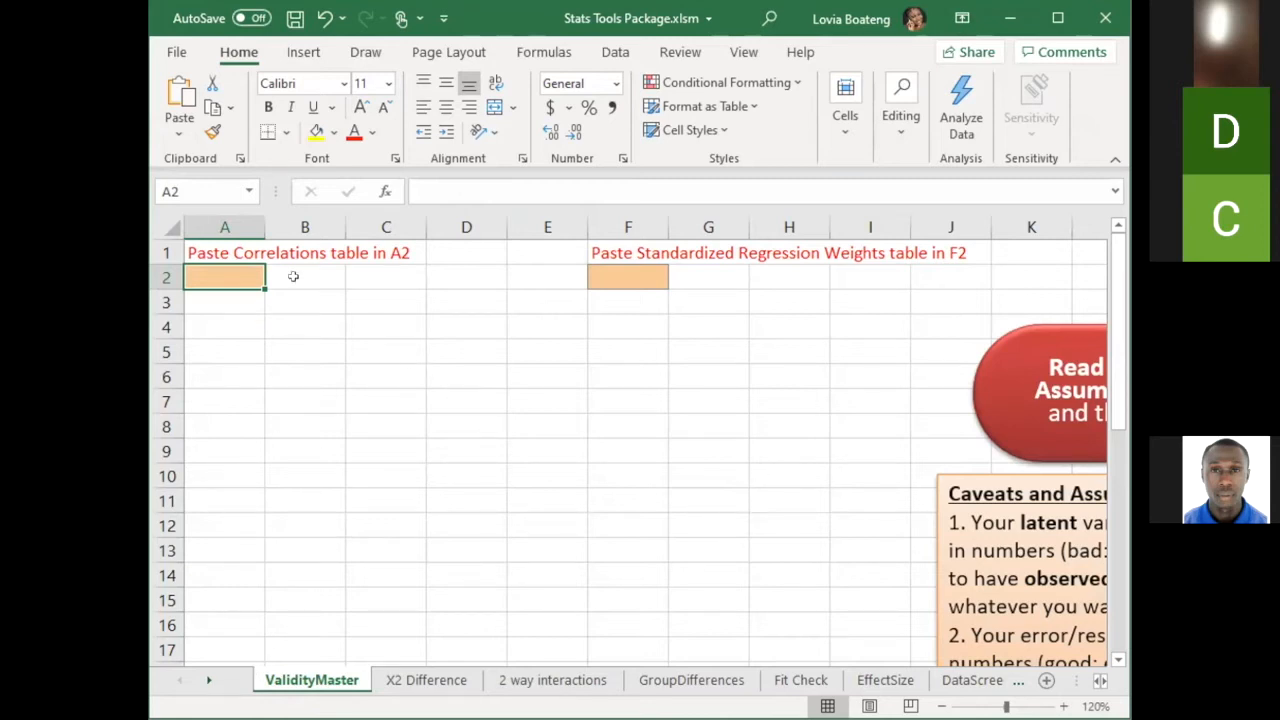
left_click(1058, 18)
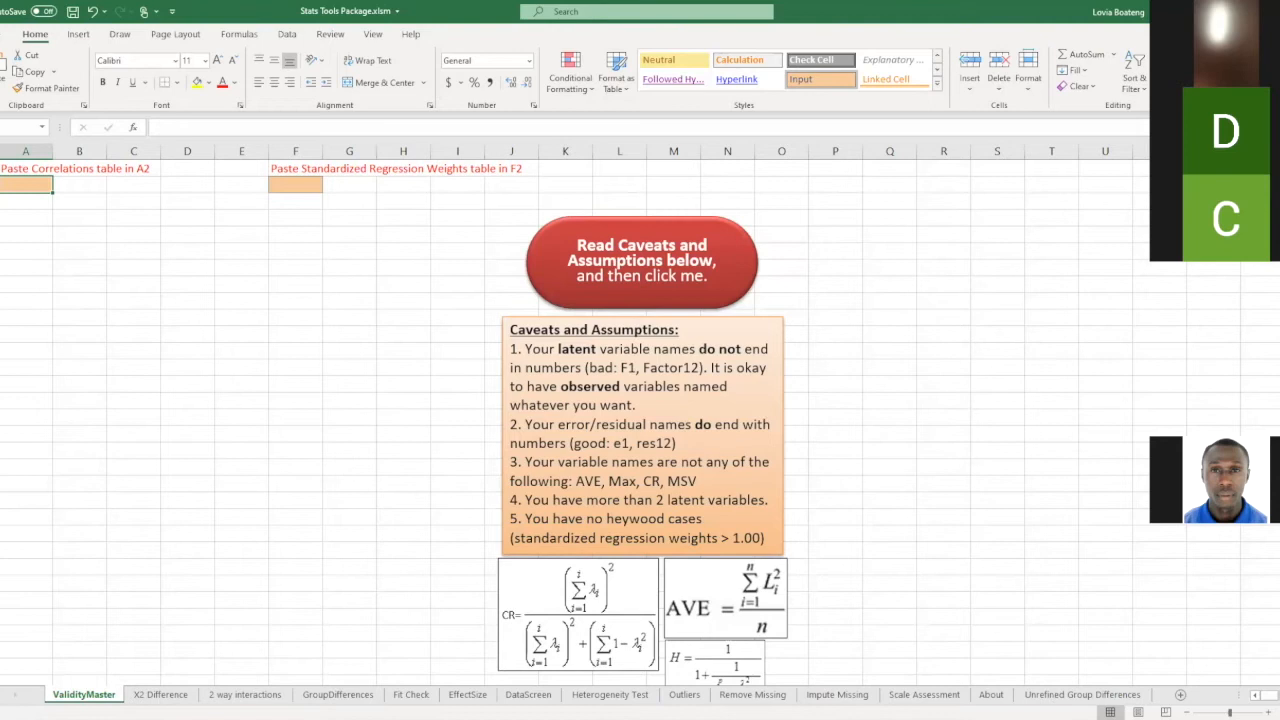
- Switch back to the Amos text output and bring up the Standardized Regression Weights table in the estimates
key("alt+Tab")
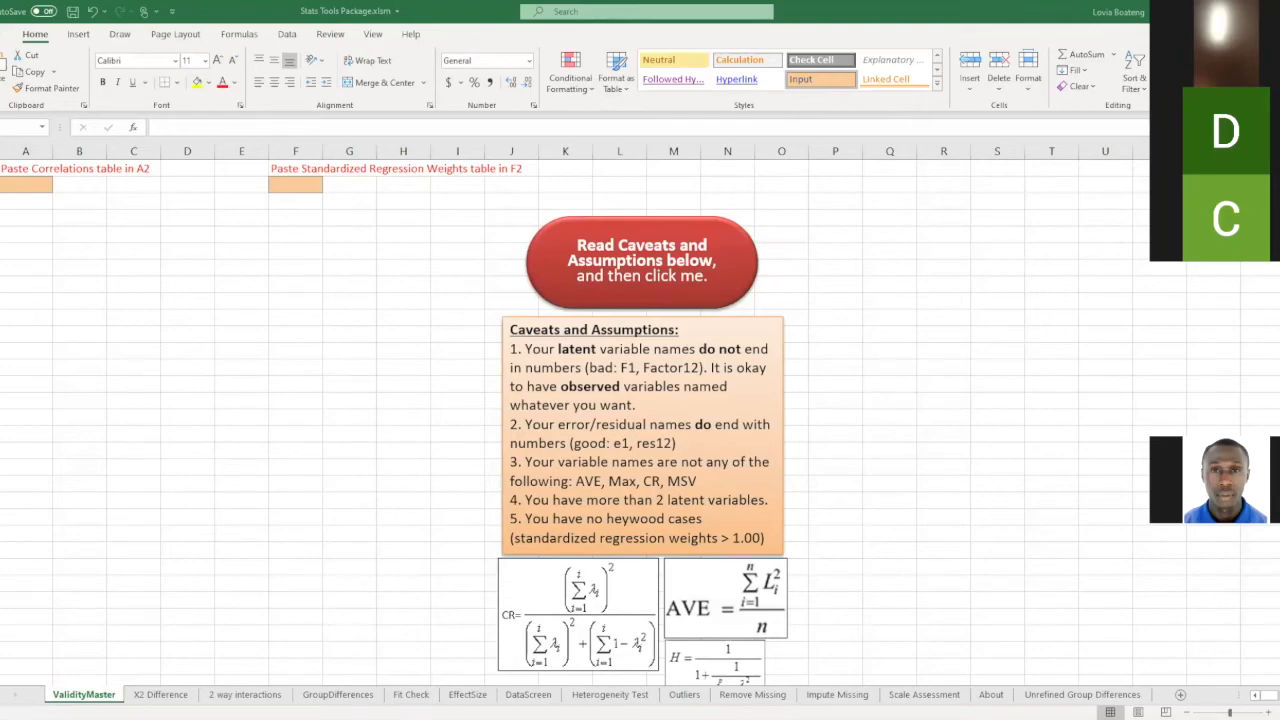
key("alt+Tab")
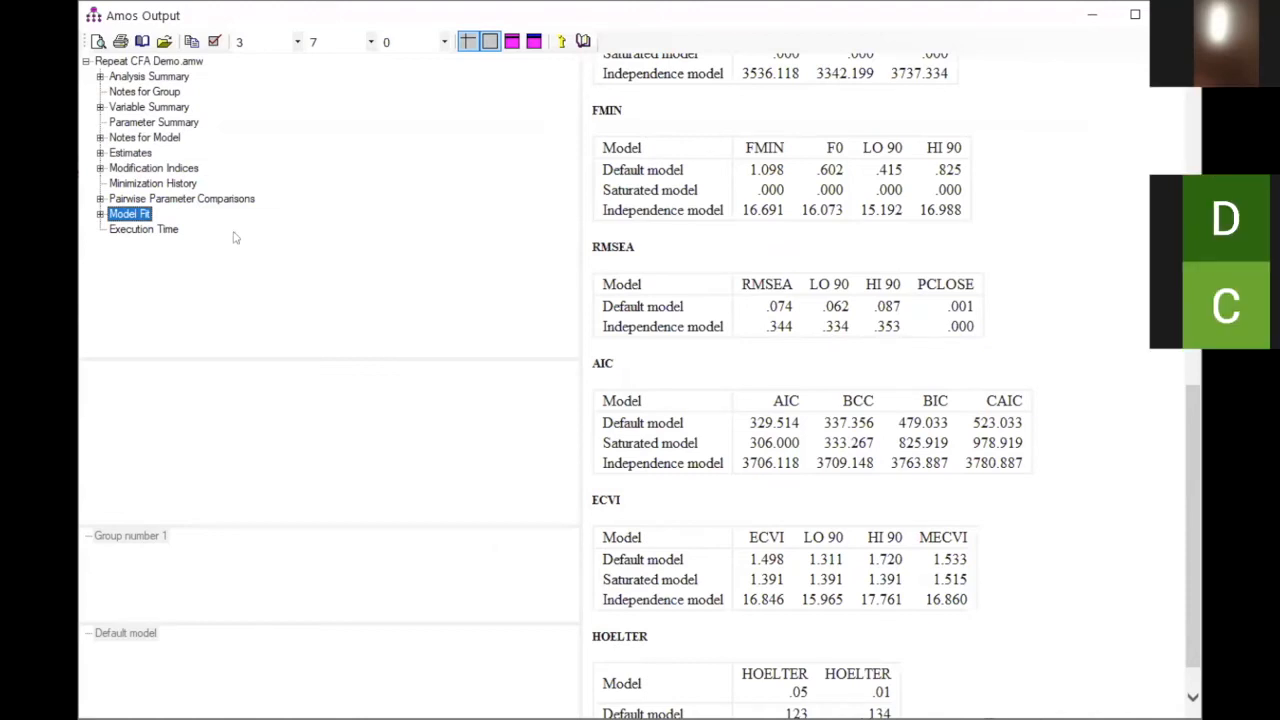
left_click(119, 158)
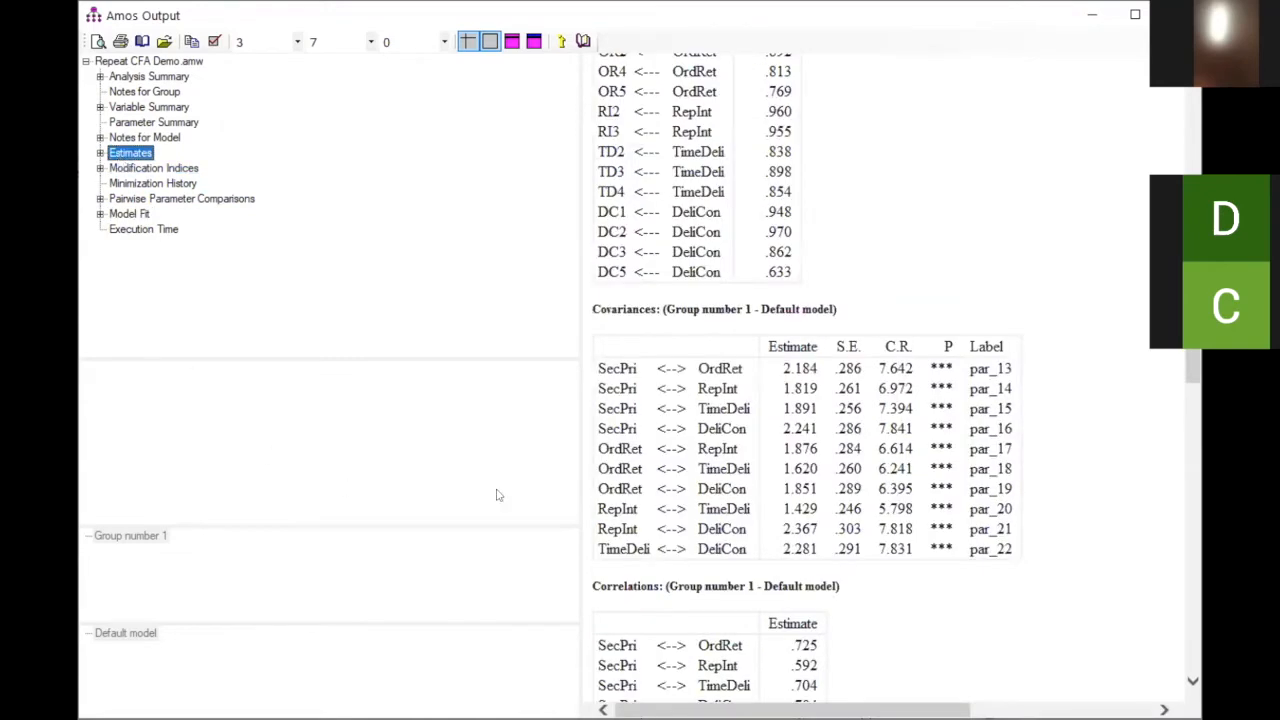
scroll(786, 400, "up", 5)
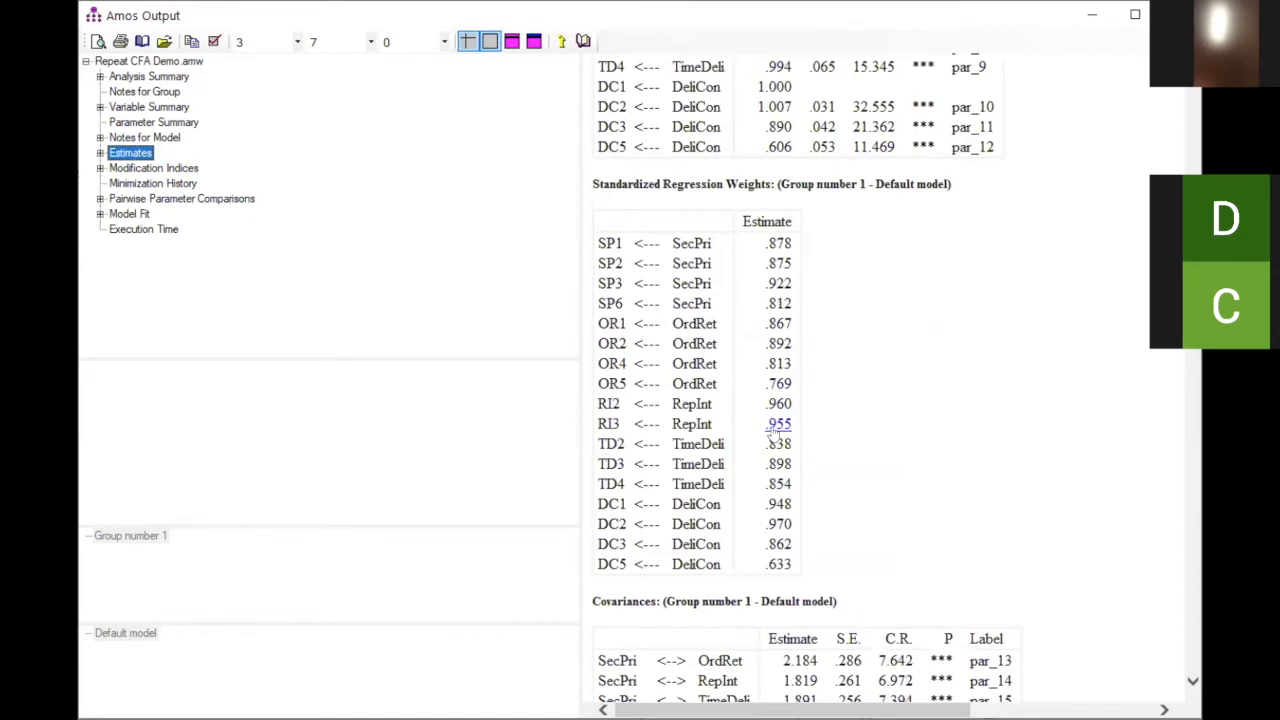
- Review the unstandardized and standardized regression weights in the estimates output, and copy the Standardized Regression Weights table
scroll(778, 437, "up", 5)
scroll(775, 440, "down", 10)
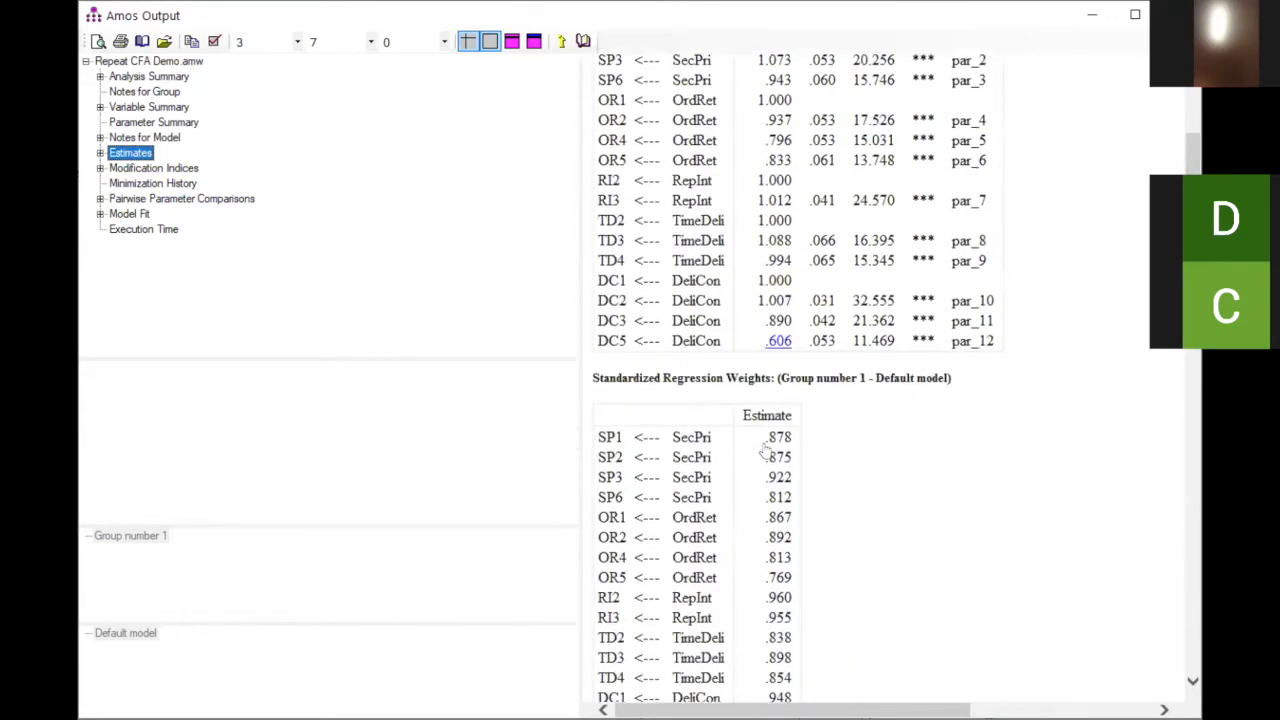
scroll(770, 442, "up", 5)
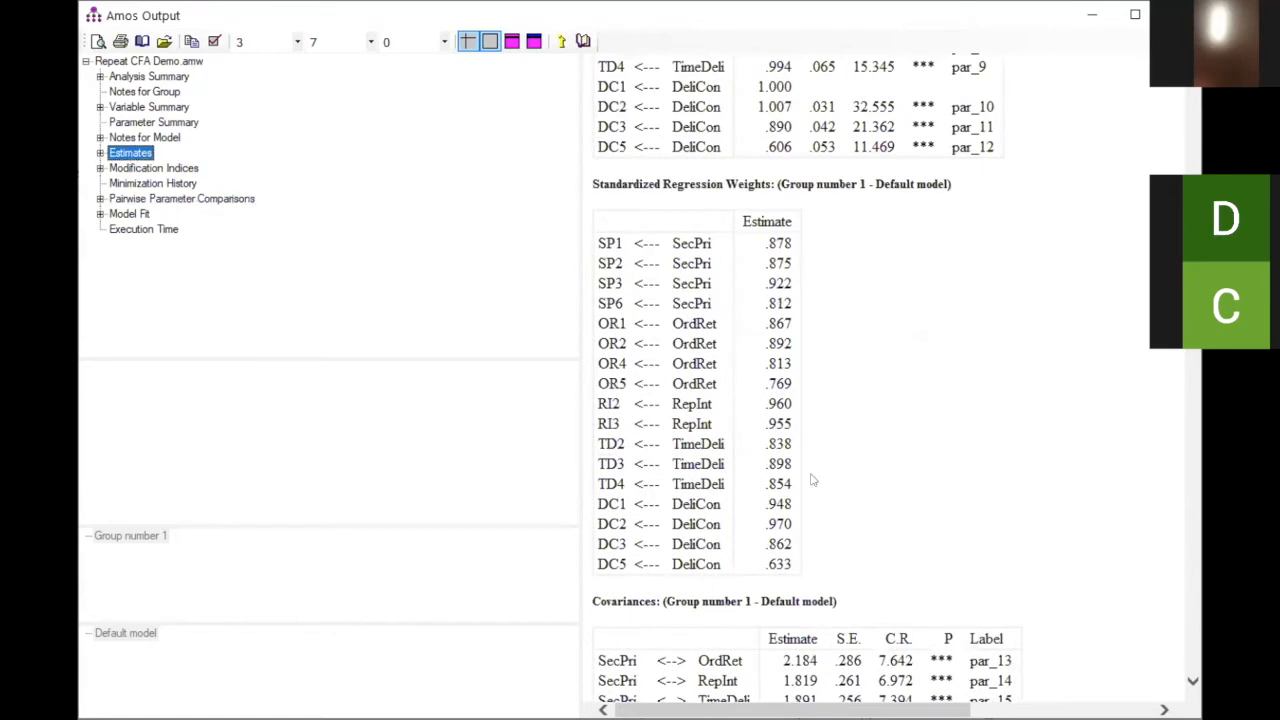
scroll(860, 518, "up", 7)
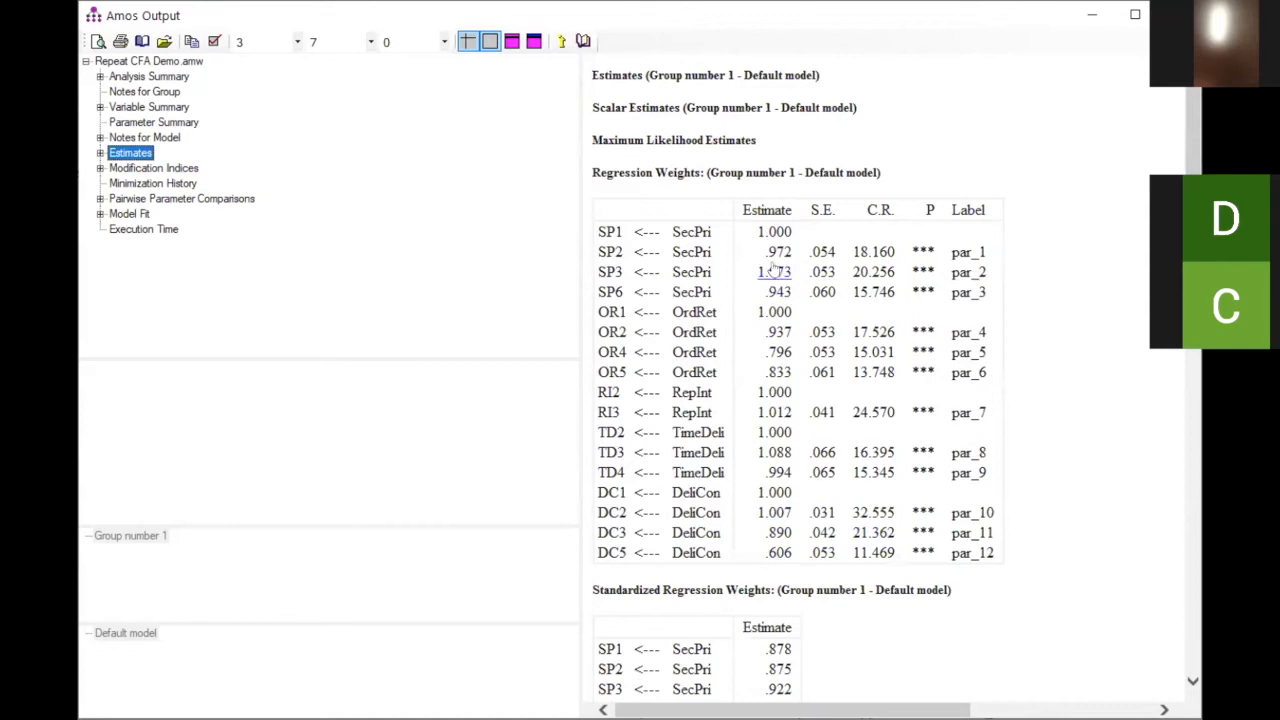
scroll(824, 400, "down", 3)
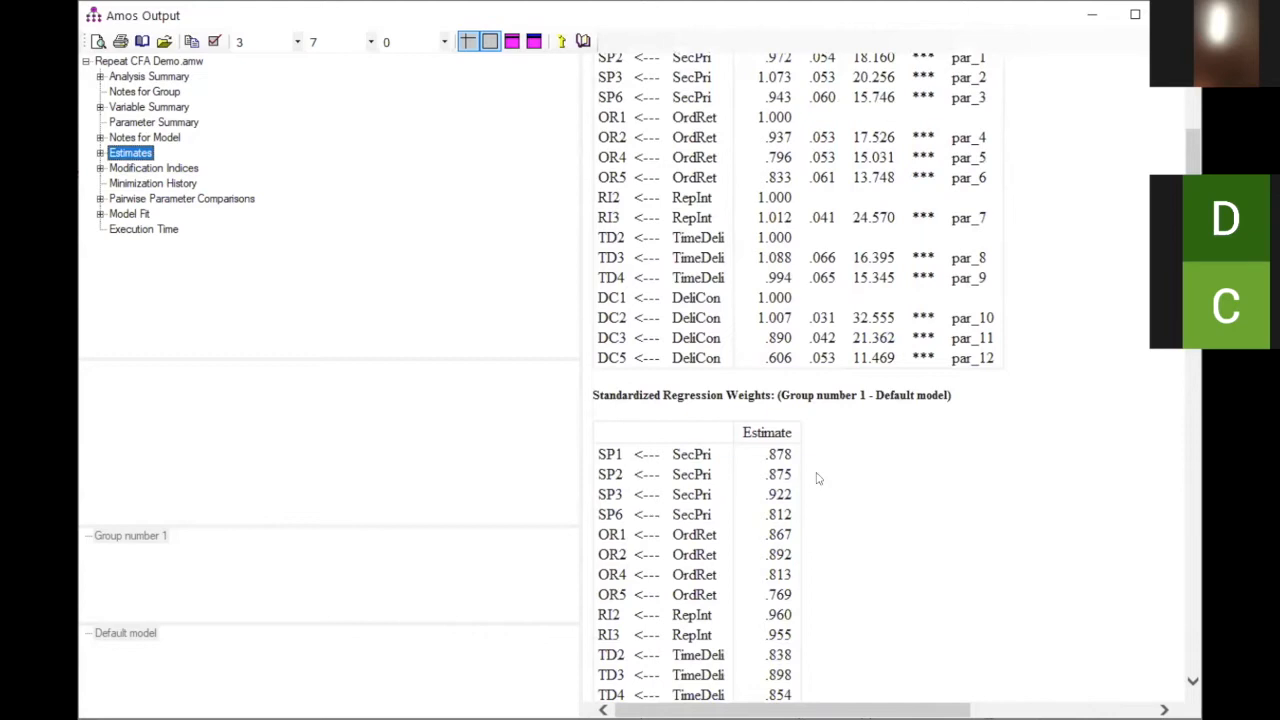
left_click(811, 480)
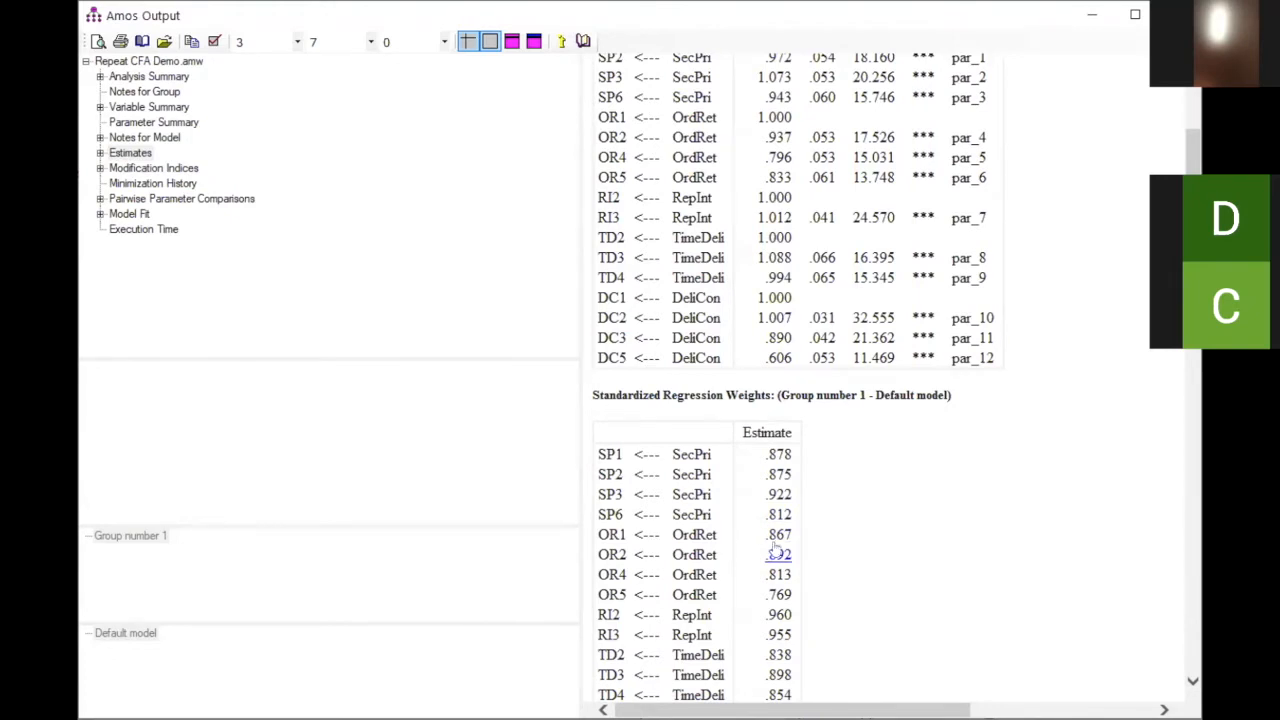
scroll(939, 542, "down", 2)
right_click(939, 542)
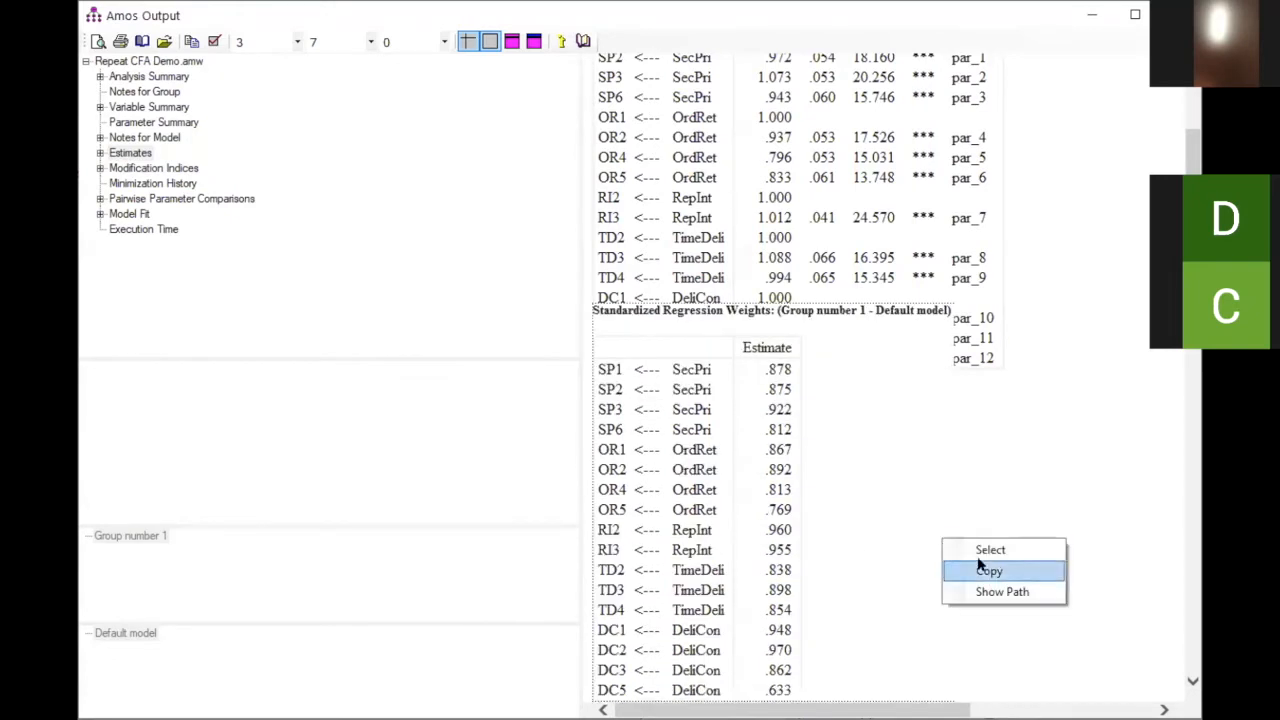
left_click(975, 571)
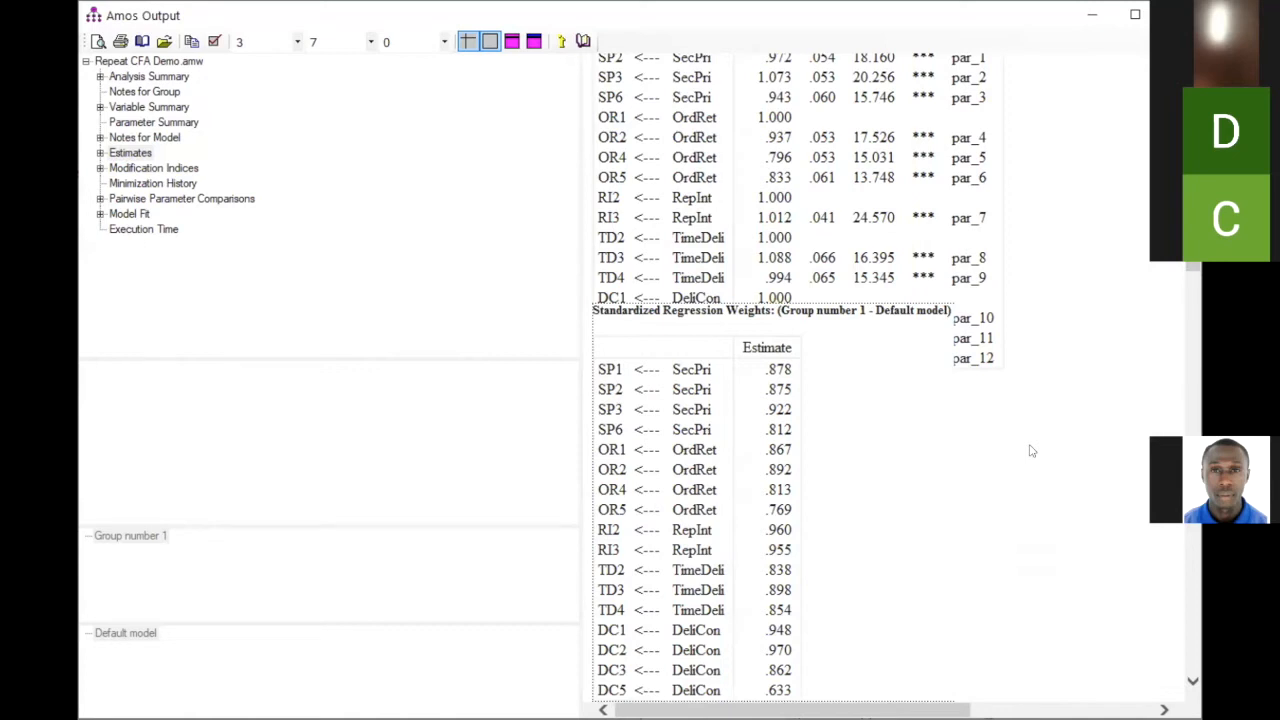
left_click(1046, 435)
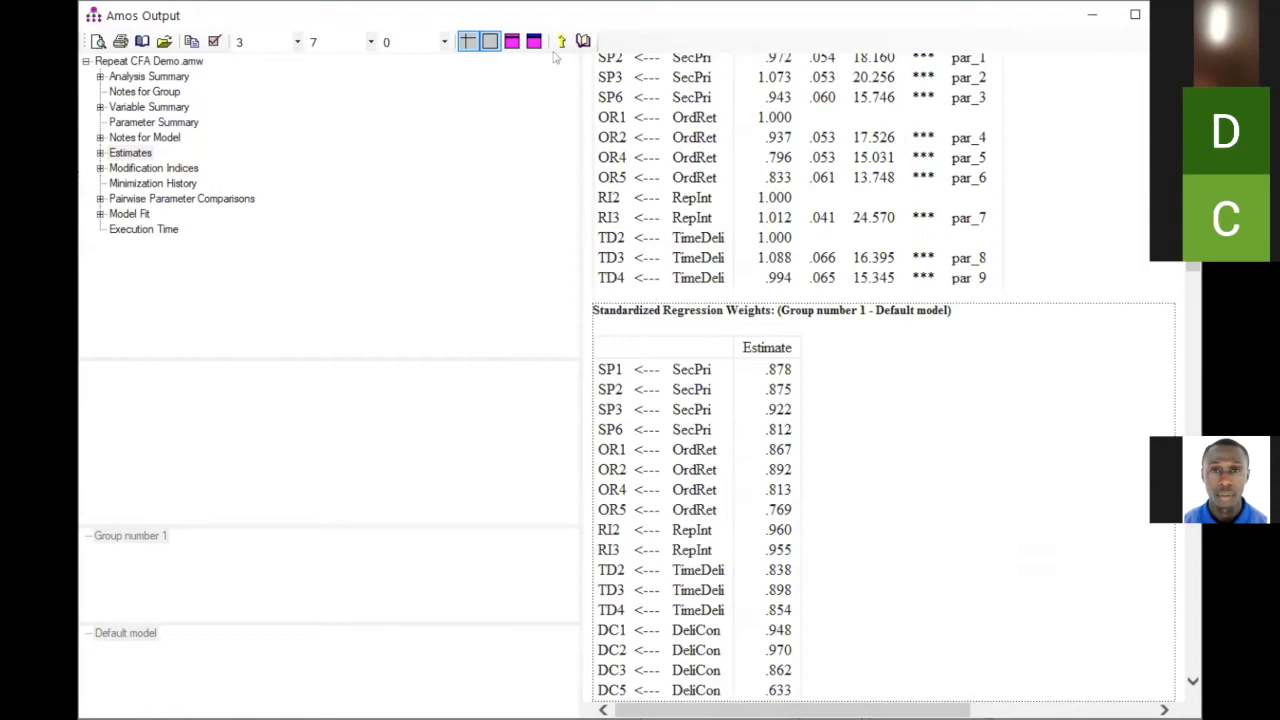
scroll(820, 365, "down", 2)
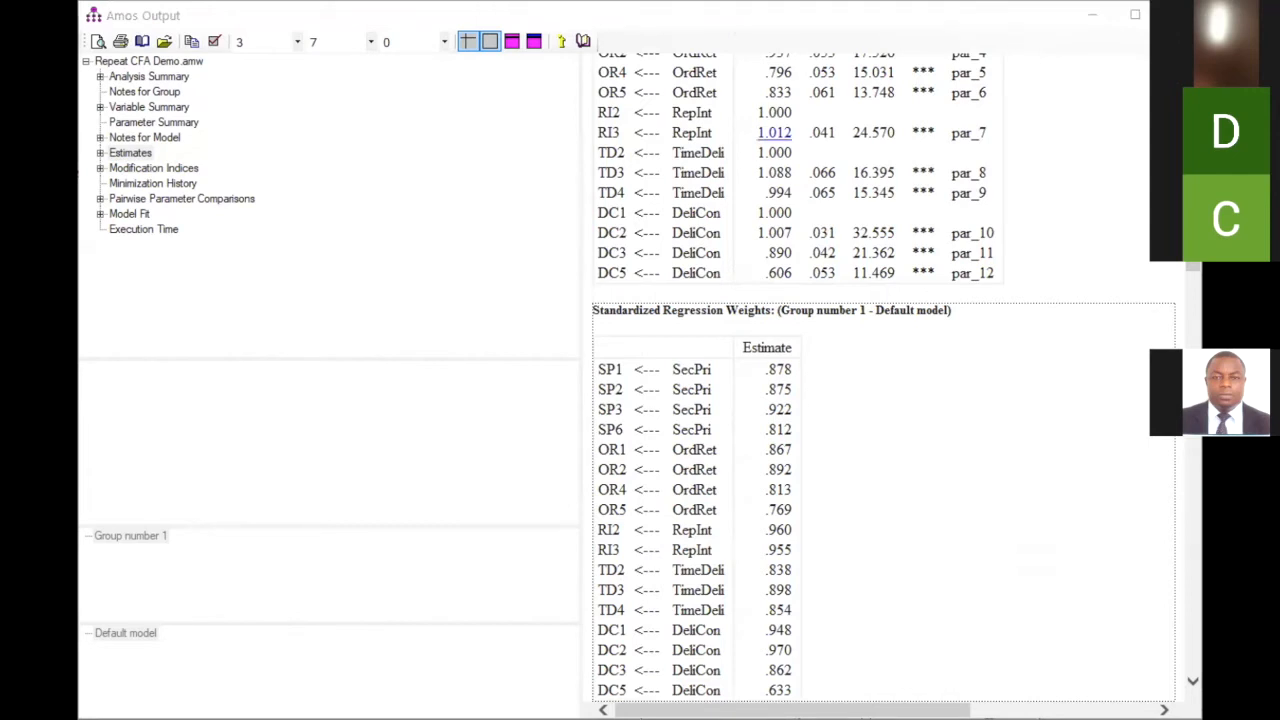
- Switch to the Stats Tools Package workbook in Excel and try to paste the Standardized Regression Weights table into cell F2 of ValidityMaster
key("alt+Tab")
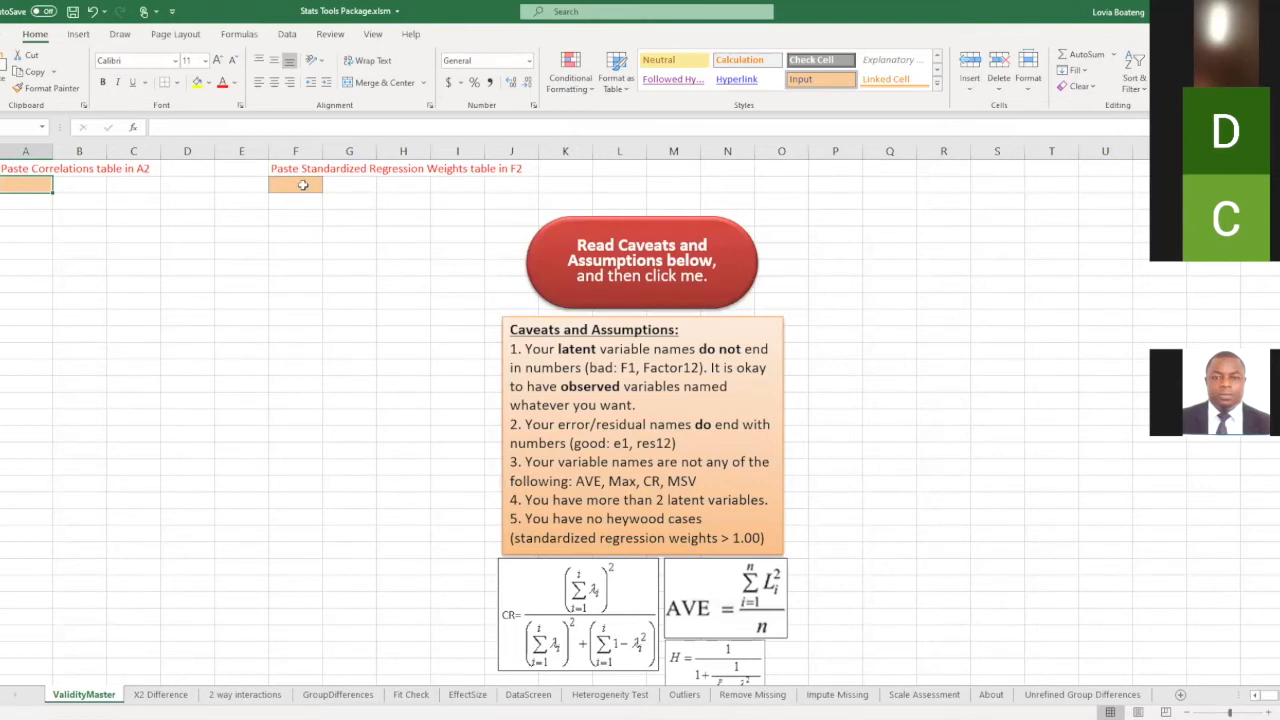
left_click(303, 185)
right_click(303, 185)
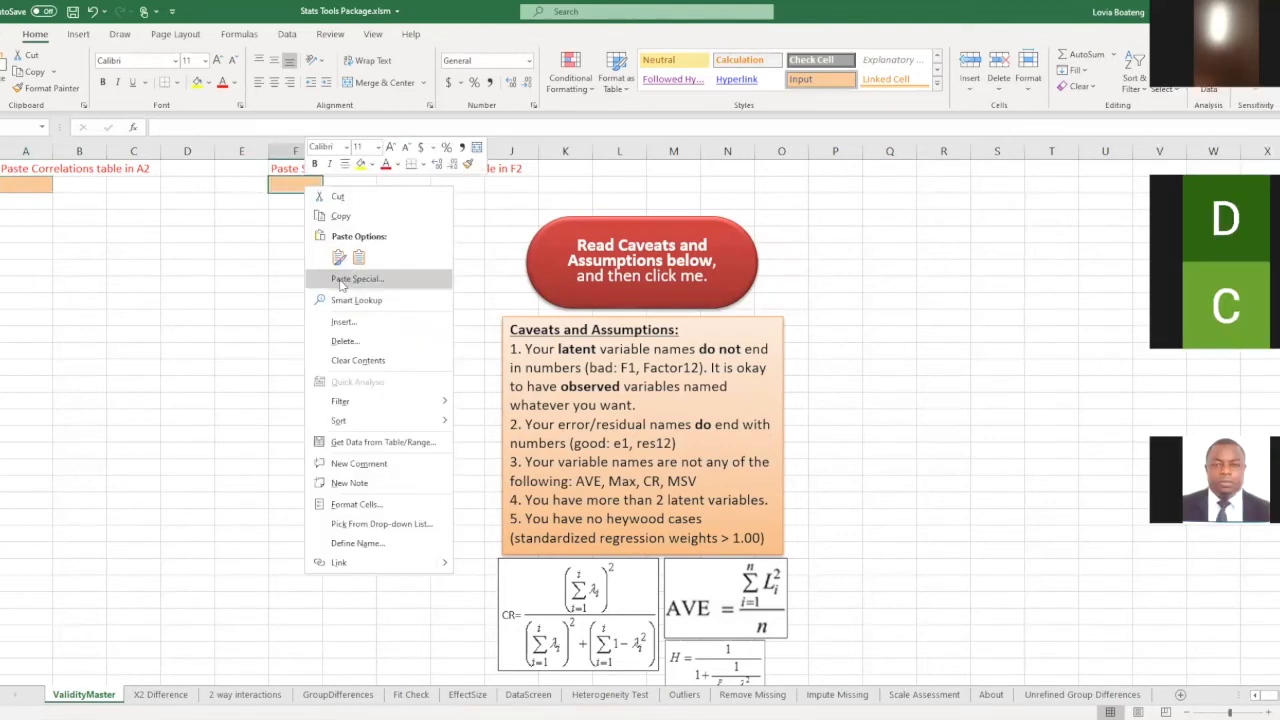
left_click(339, 258)
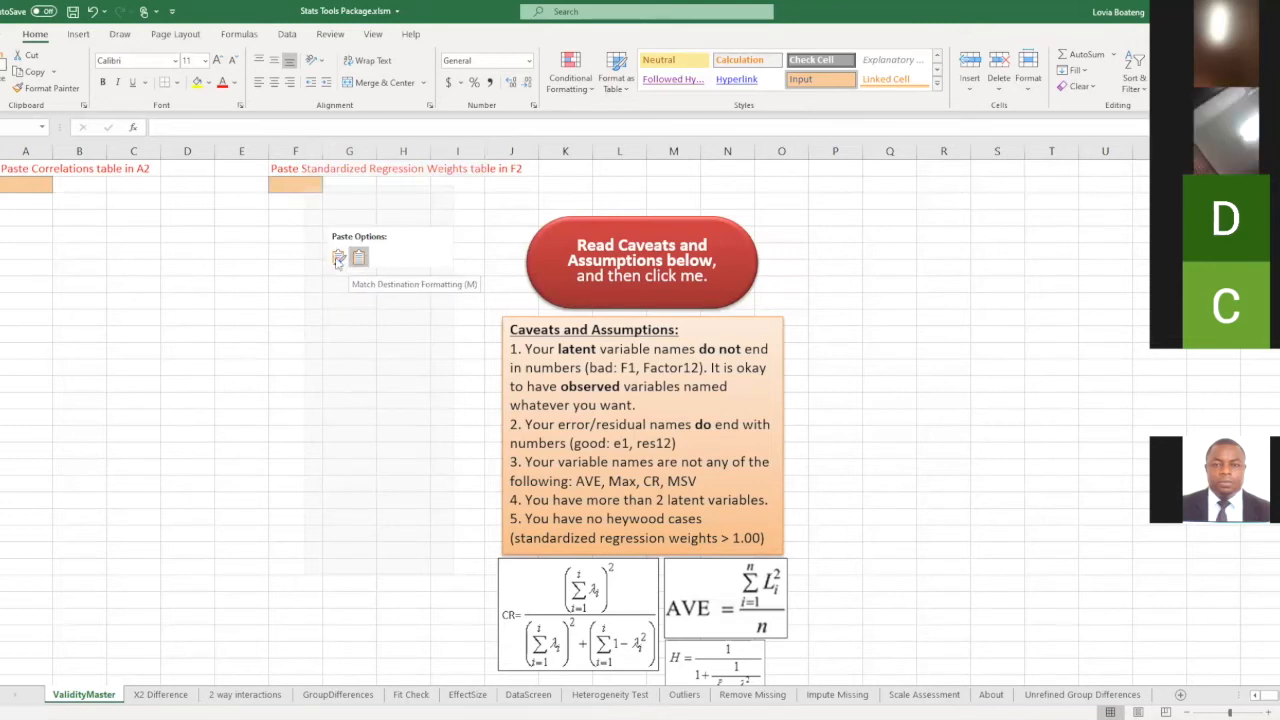
left_click(339, 259)
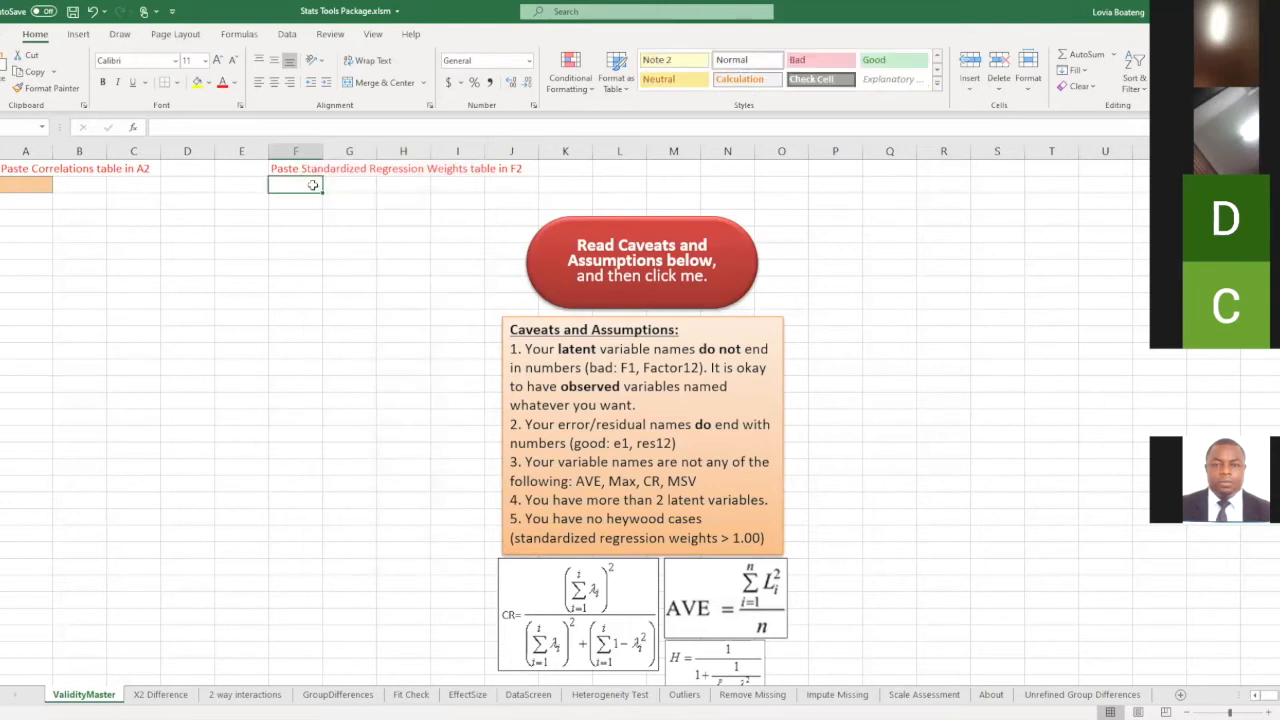
- Check the Paste Special formats for cell F2, cancel, and try pasting the weights table with the destination formatting
key("shift+F10")
left_click(355, 277)
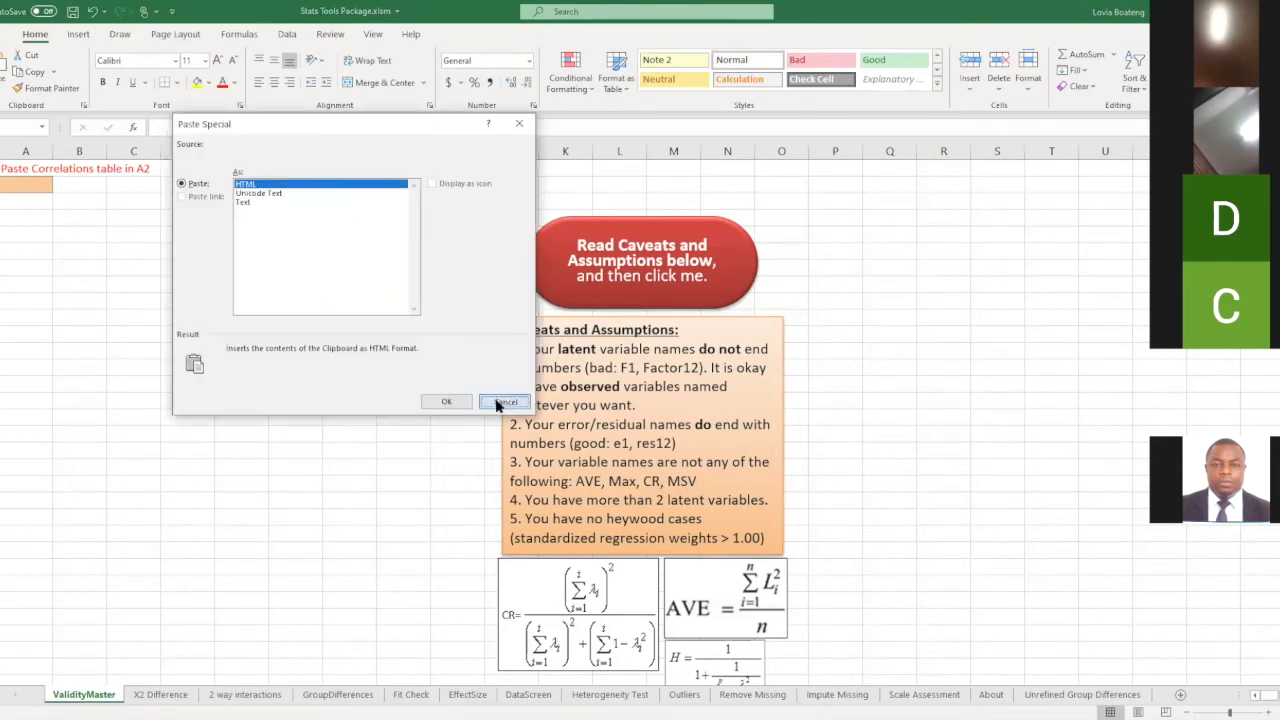
left_click(500, 401)
right_click(306, 184)
left_click(358, 252)
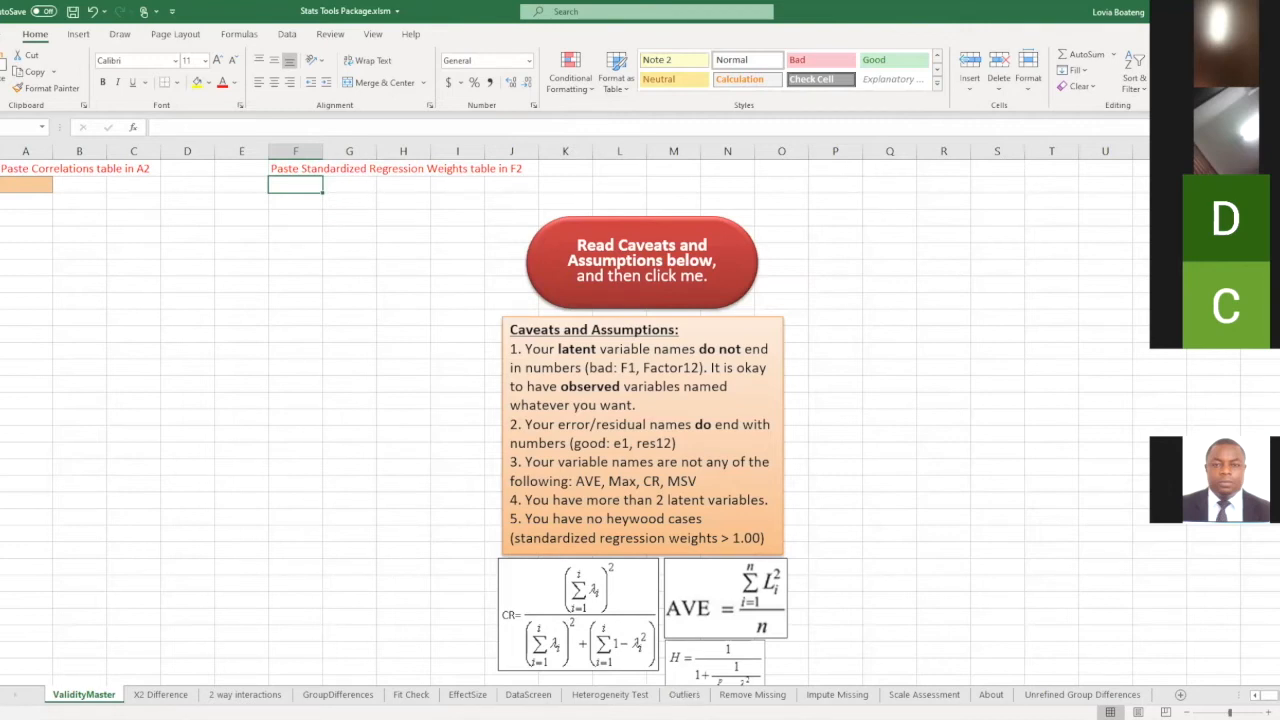
- Reselect cell F2 and retry pasting the copied Standardized Regression Weights table with Match Destination Formatting
left_click(783, 347)
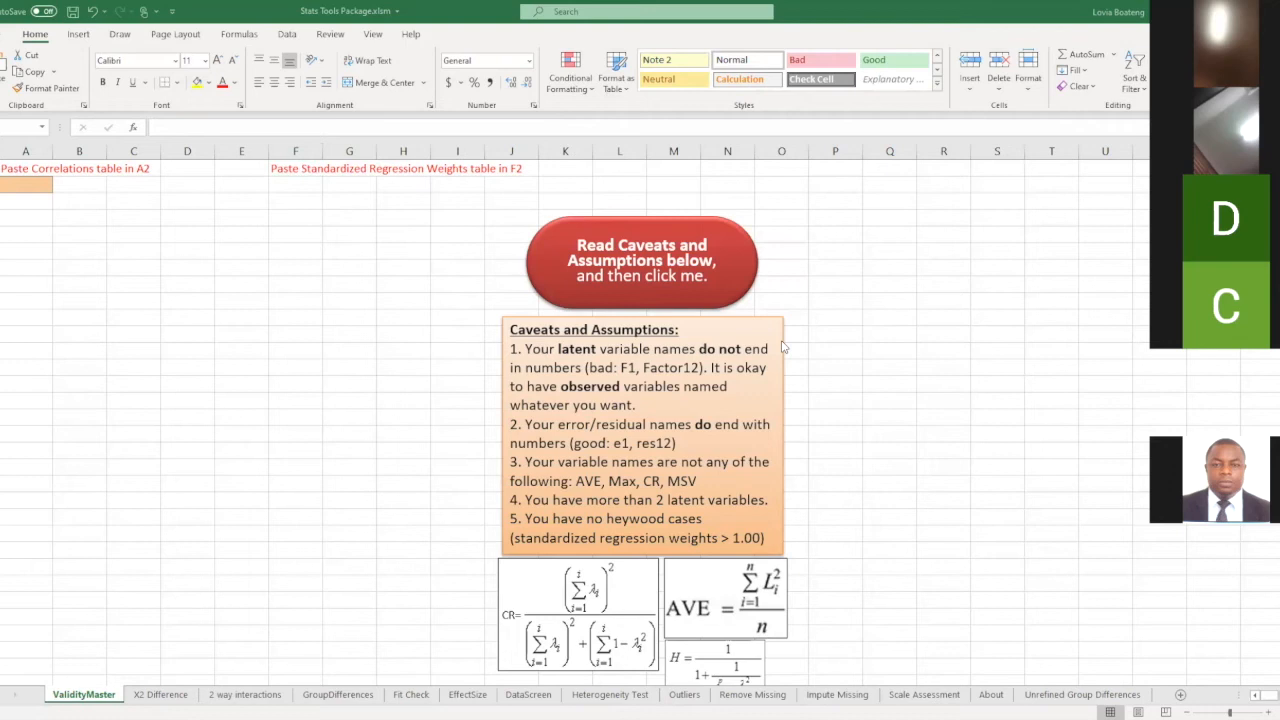
left_click(305, 186)
right_click(311, 188)
left_click(366, 261)
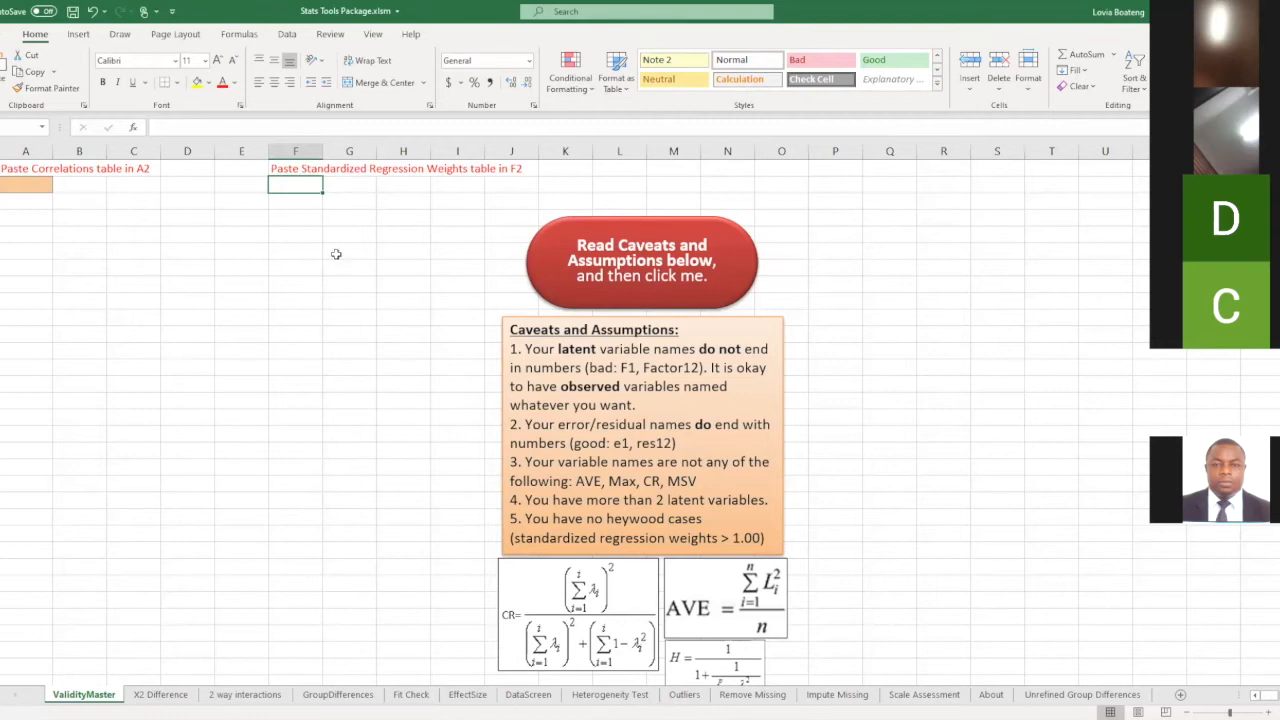
left_click(303, 230)
left_click(307, 180)
left_click(735, 353)
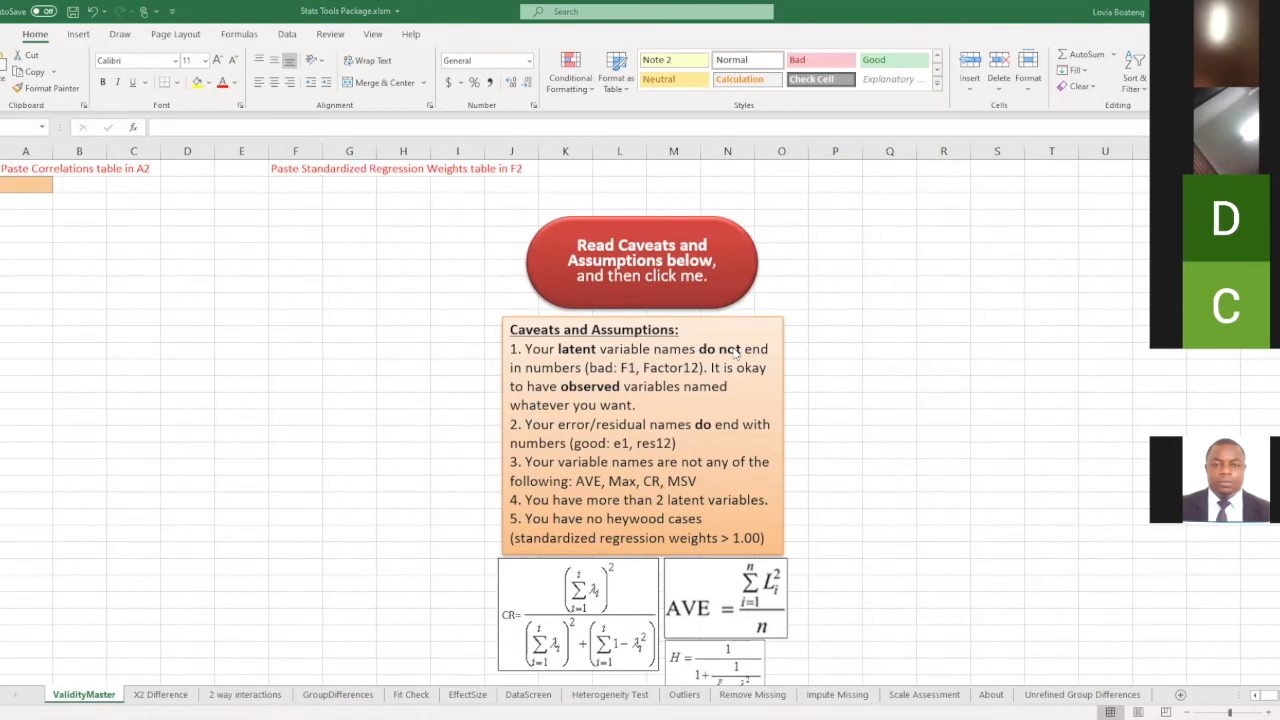
left_click(299, 187)
right_click(302, 190)
left_click(354, 260)
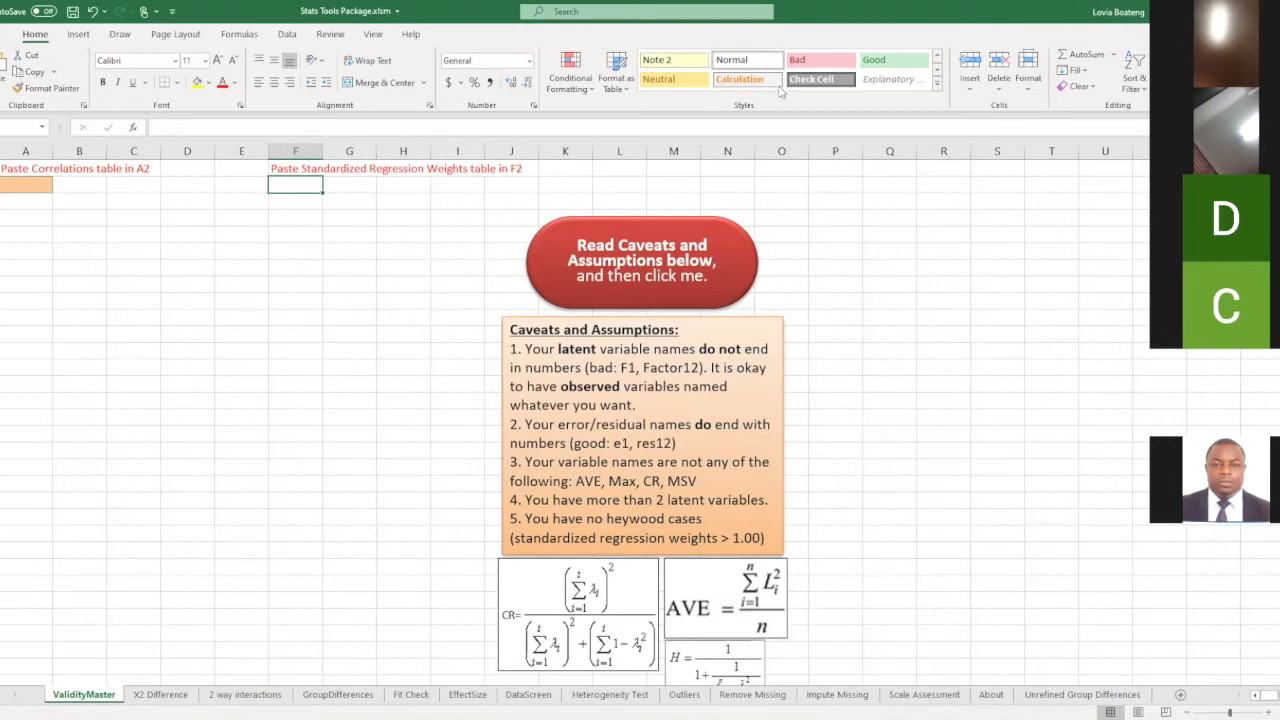
- Set the Trust Center's macro settings to enable all macros, and close the Stats Tools Package workbook without saving changes
left_click(2, 34)
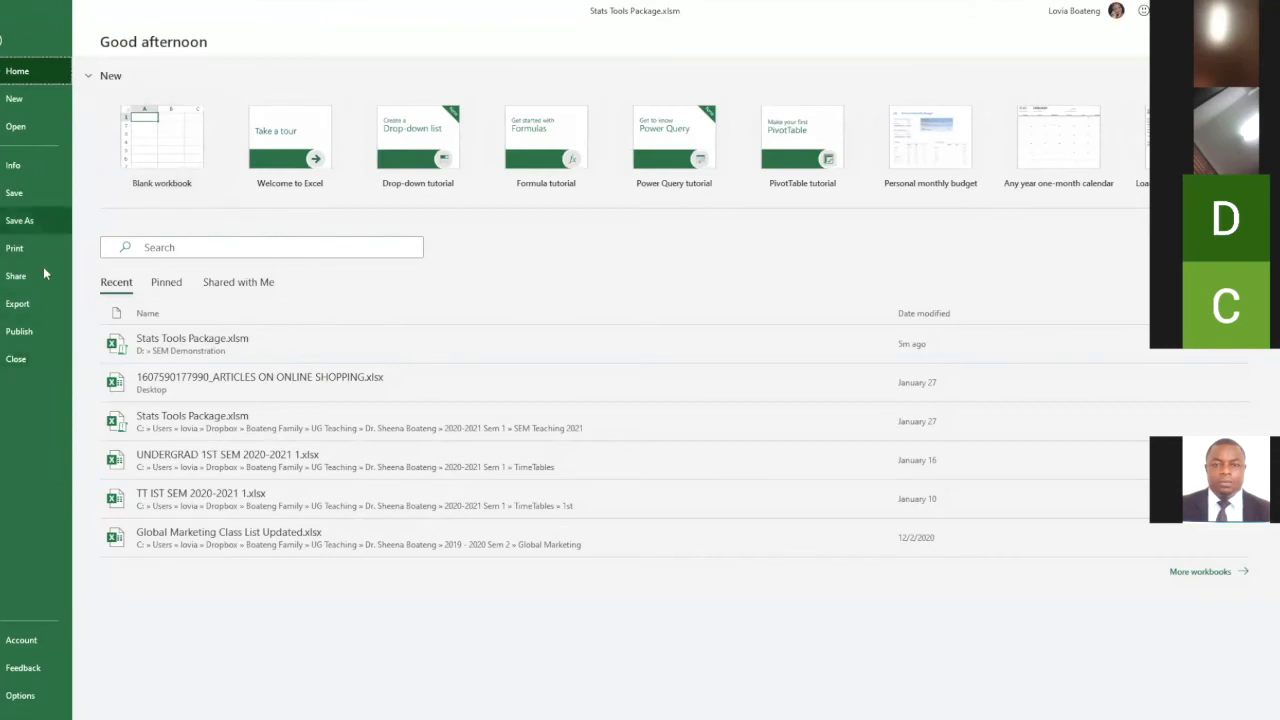
left_click(34, 699)
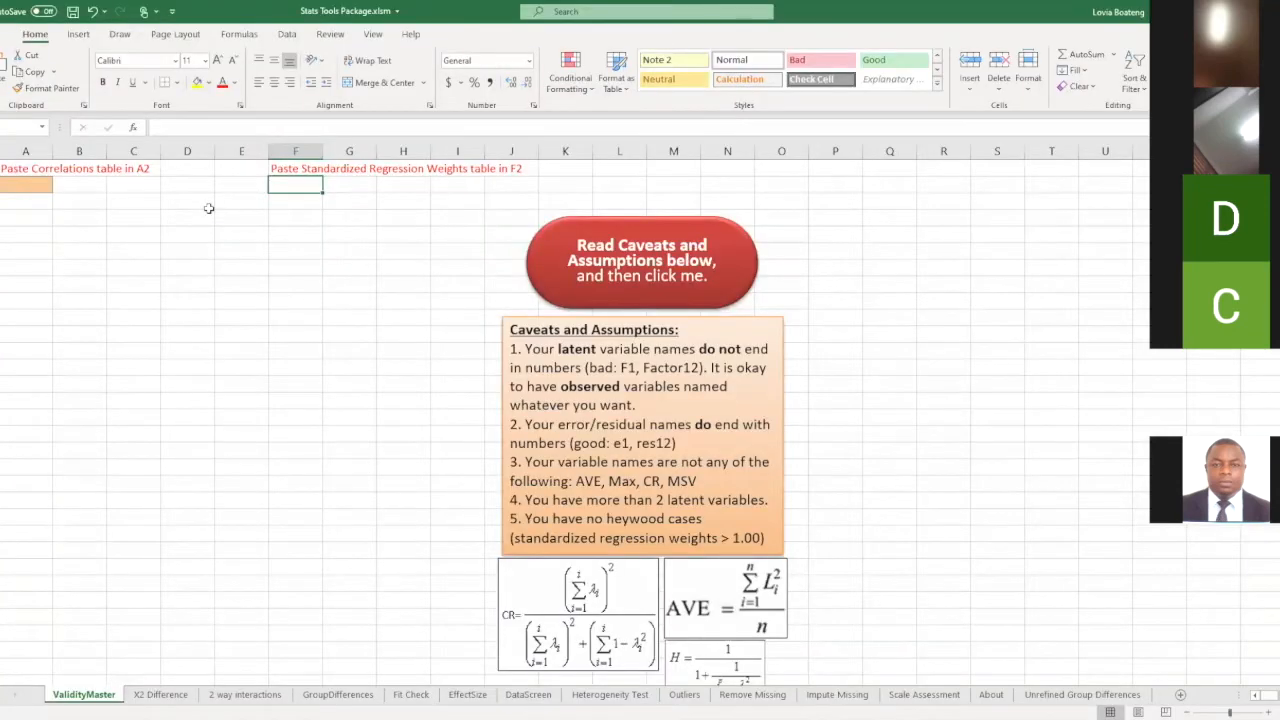
left_click(420, 370)
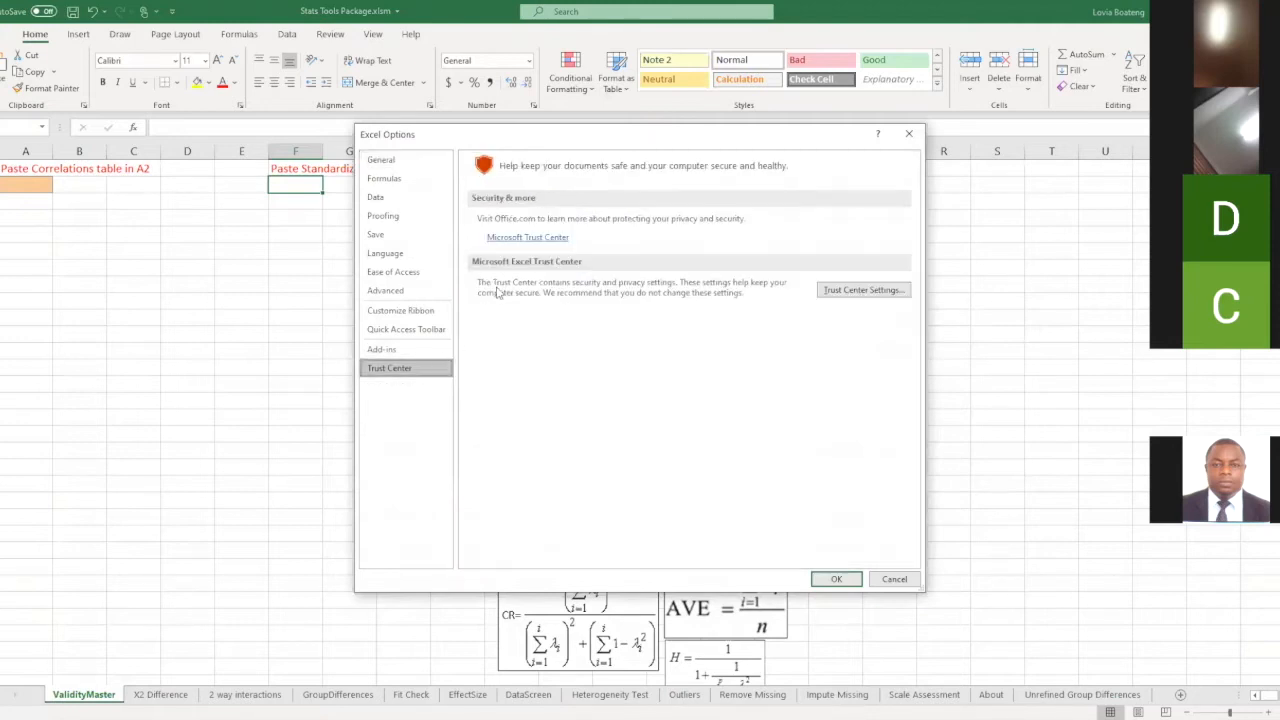
left_click(865, 291)
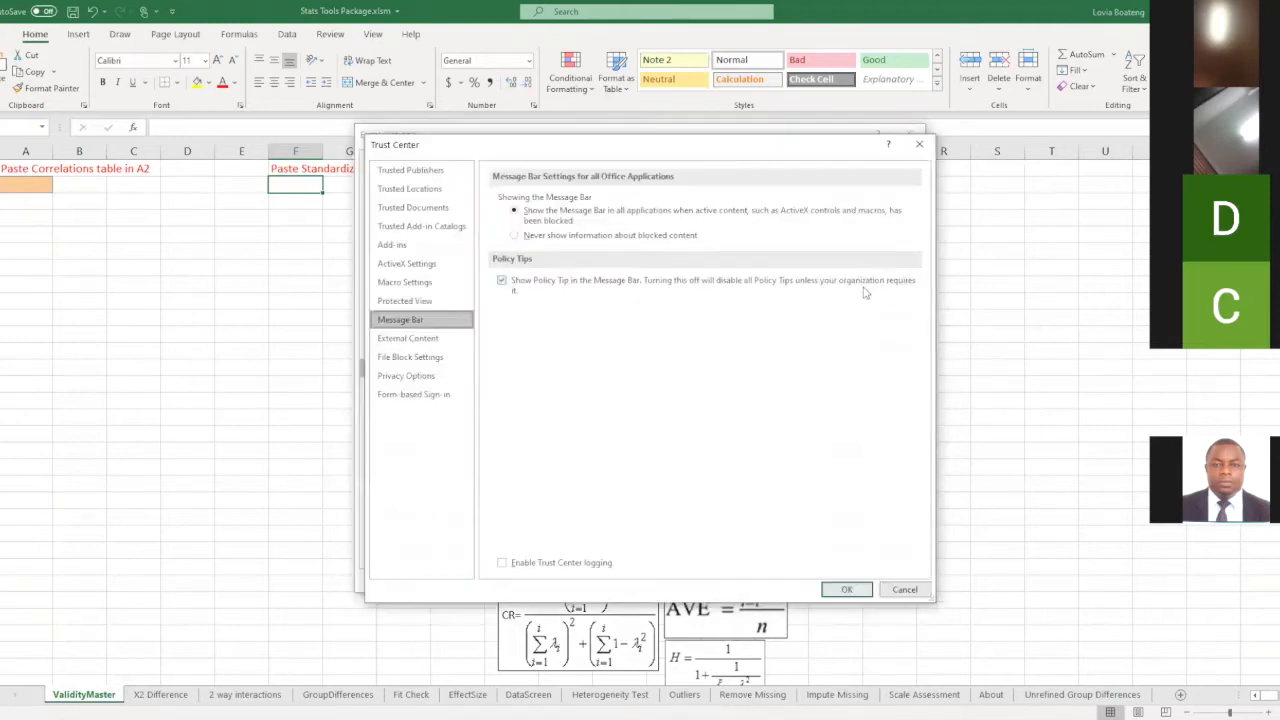
left_click(421, 283)
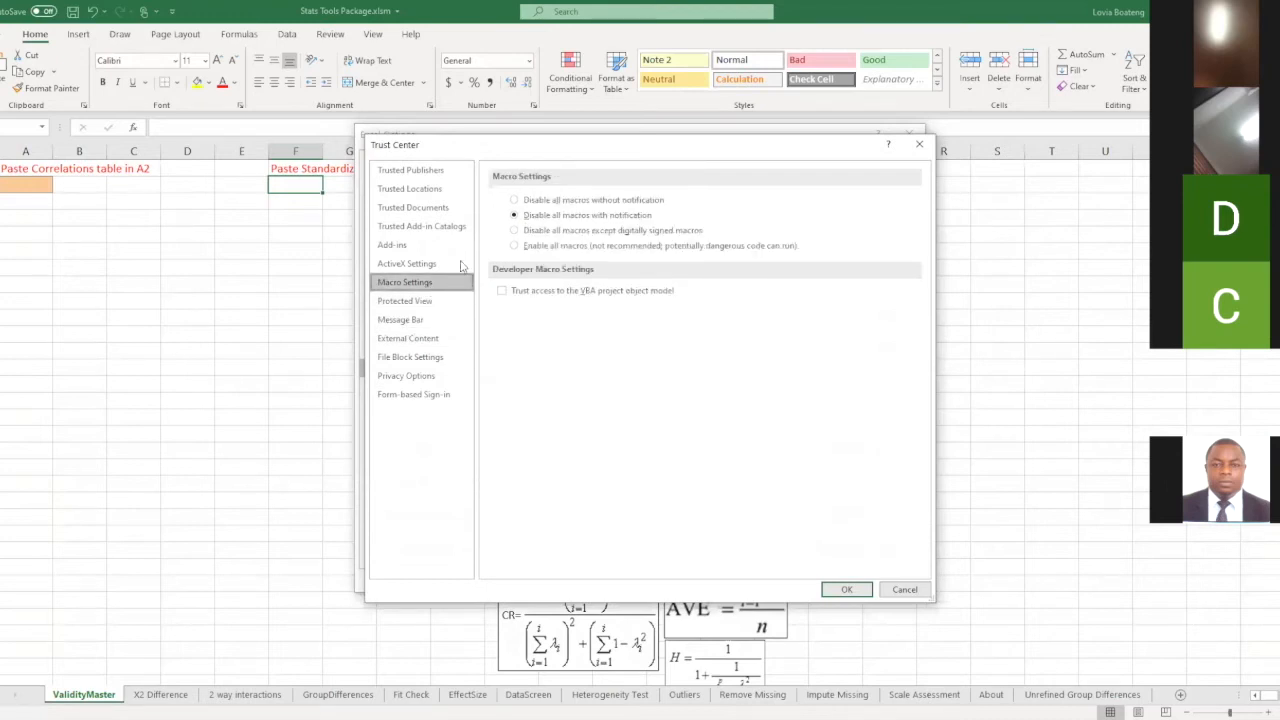
left_click(515, 246)
left_click(849, 590)
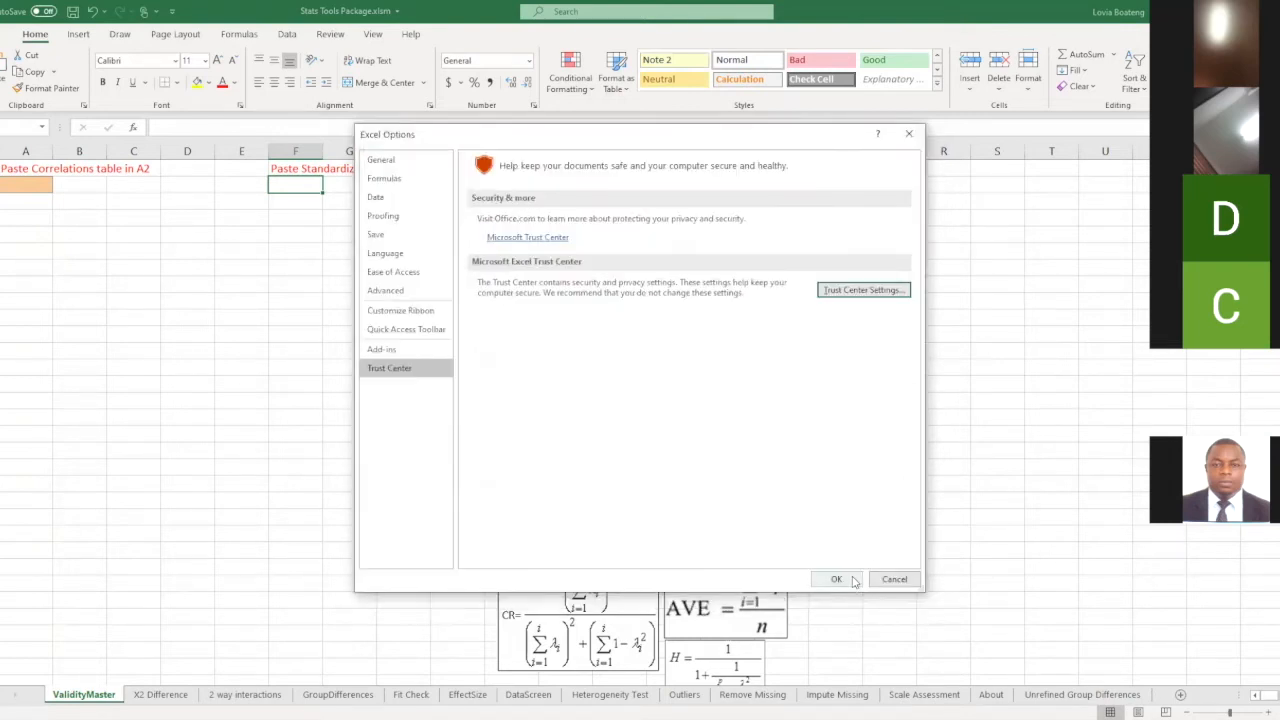
left_click(852, 586)
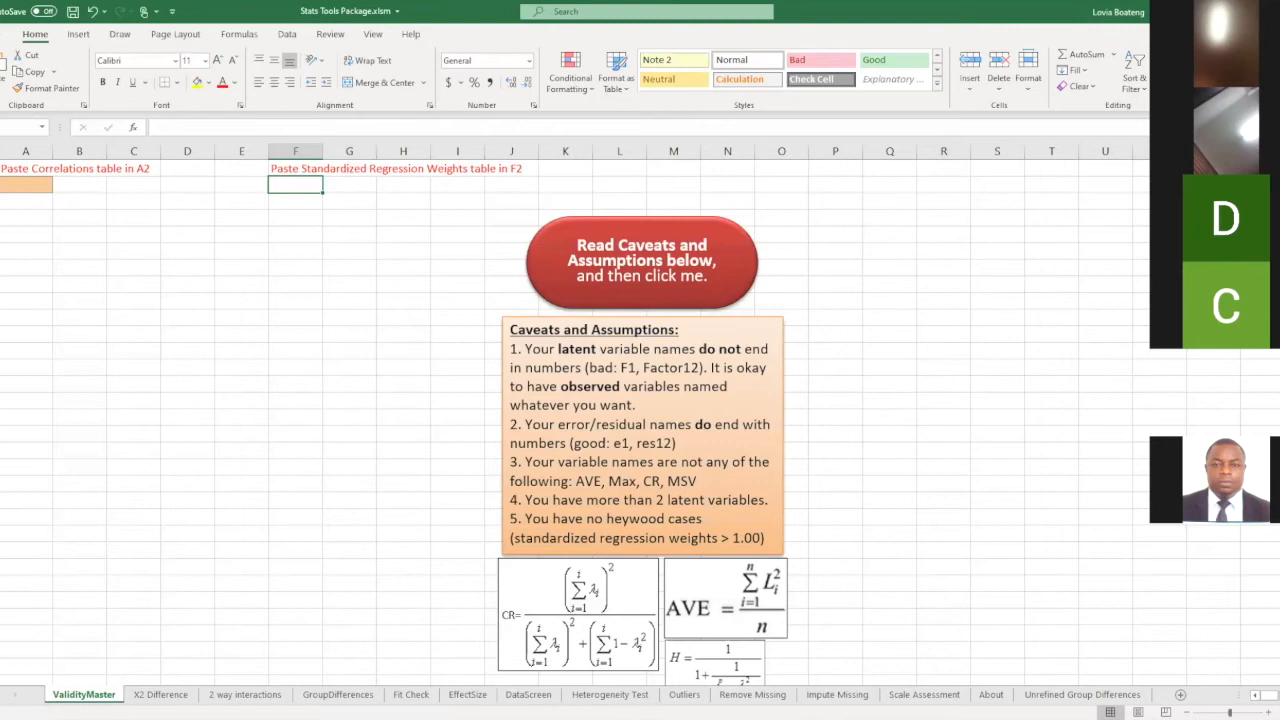
left_click(1268, 11)
left_click(637, 384)
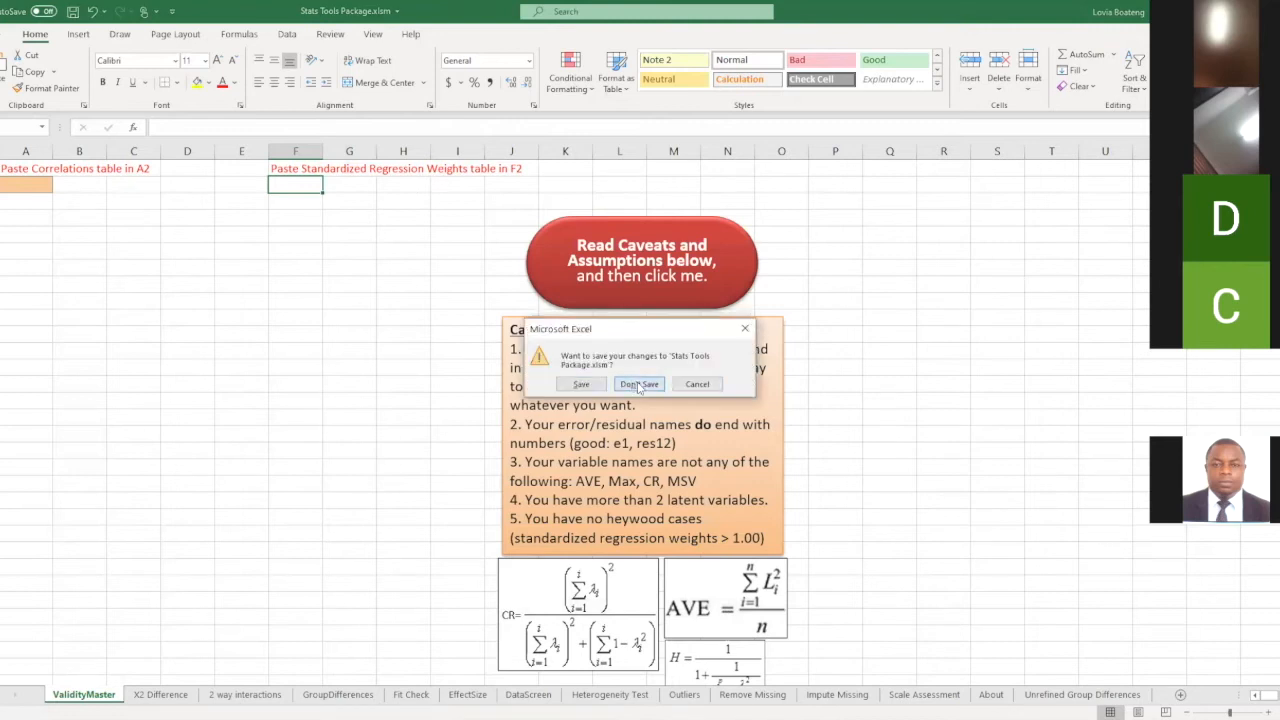
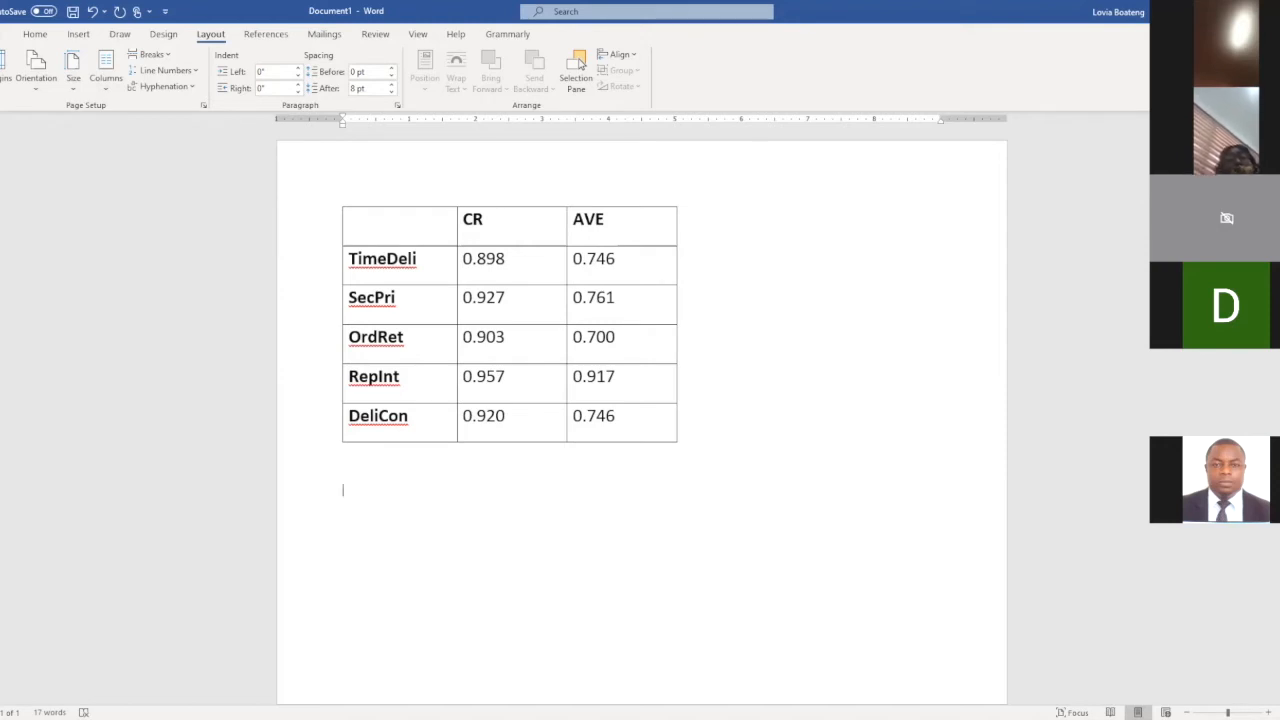
- In the Word document, add blank paragraphs below the CR and AVE table until the insertion point reaches a second page
scroll(669, 451, "down", 1)
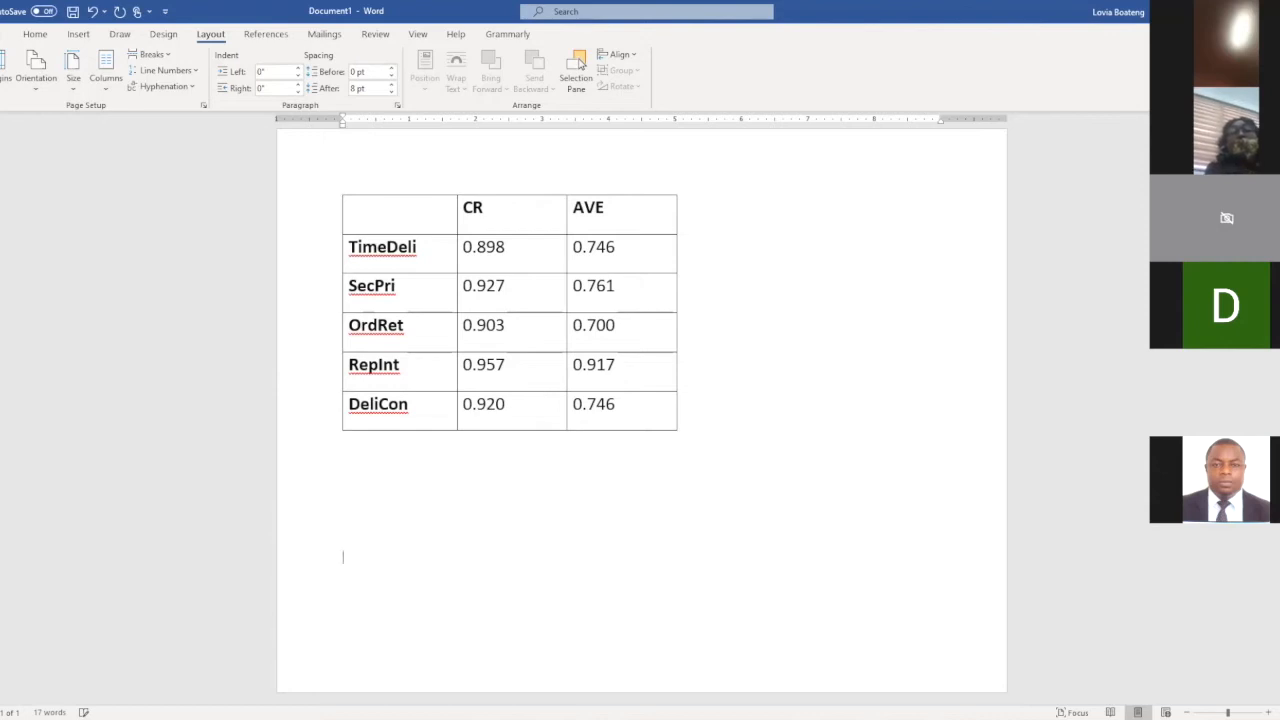
key("Return")
key("Return")
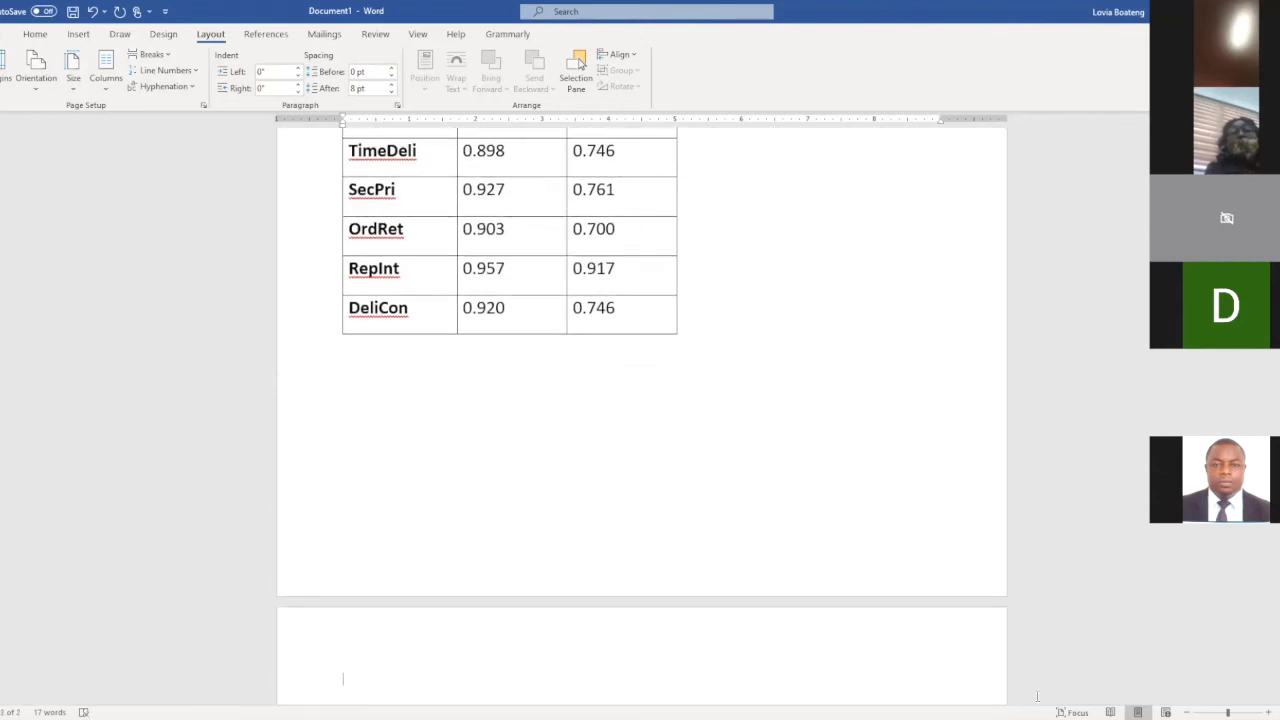
scroll(920, 640, "down", 5)
scroll(920, 540, "up", 5)
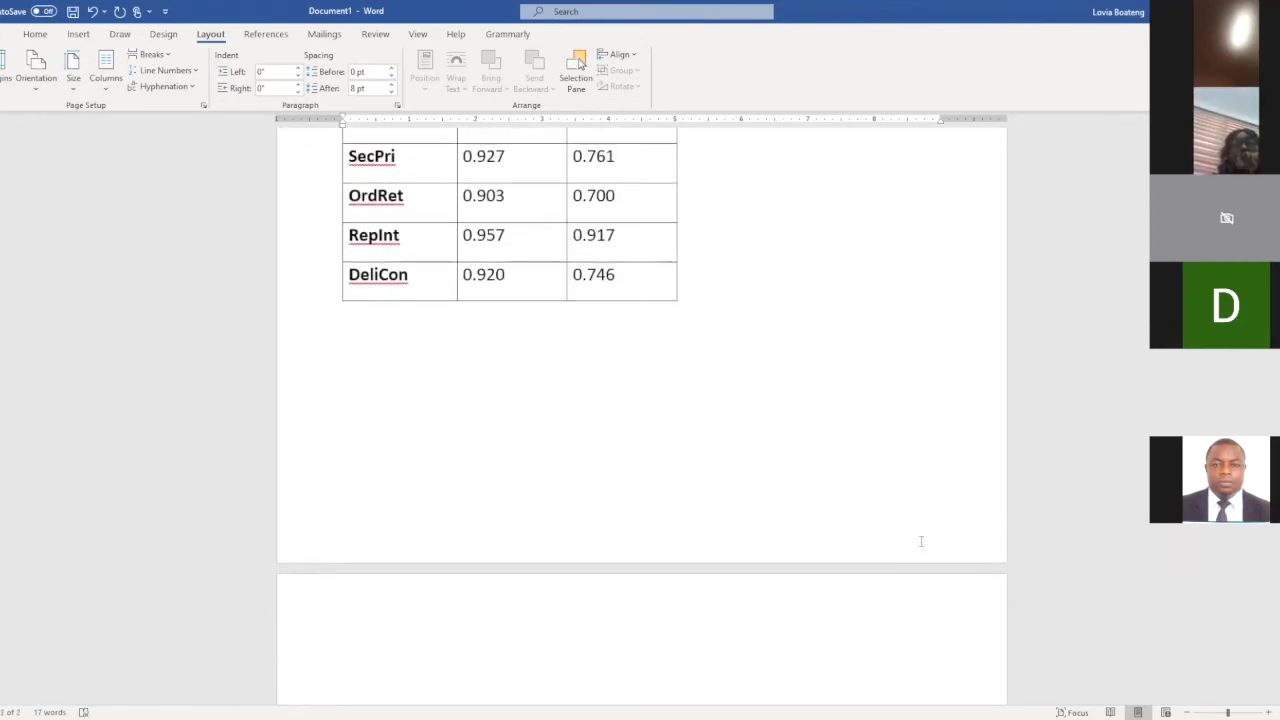
scroll(921, 541, "up", 1)
scroll(921, 541, "up", 2)
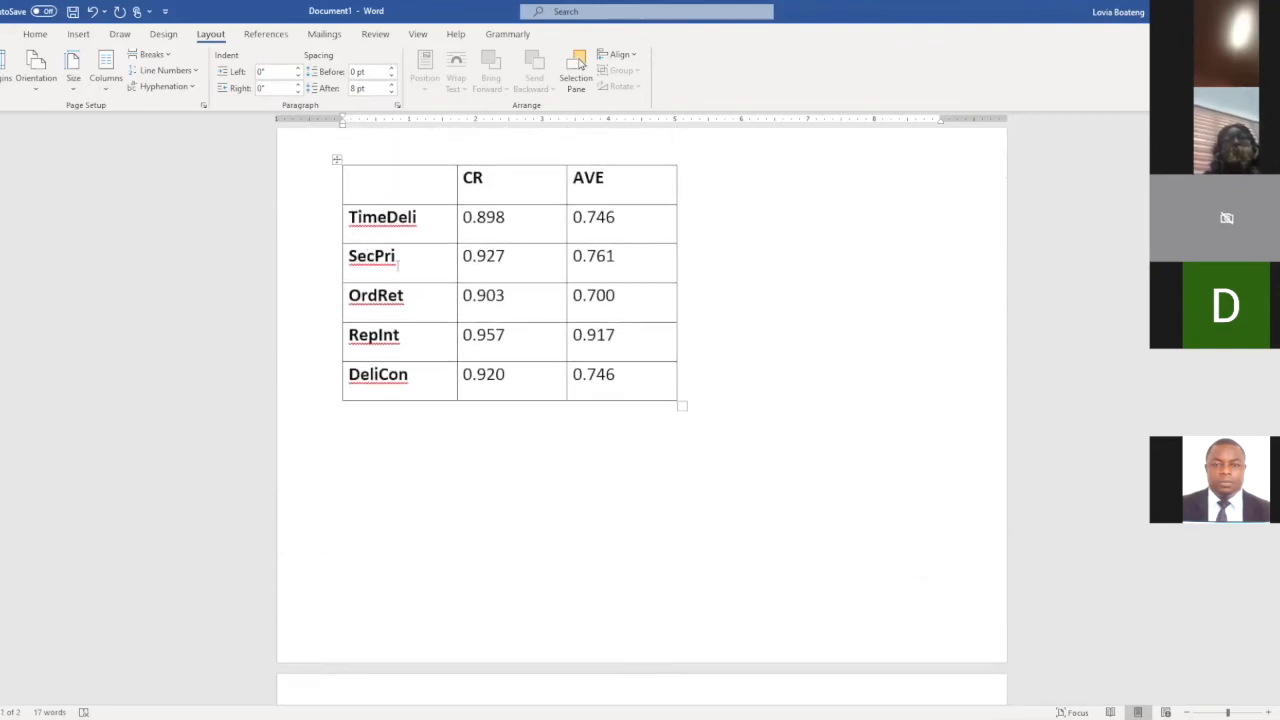
scroll(447, 385, "down", 1)
scroll(447, 385, "down", 5)
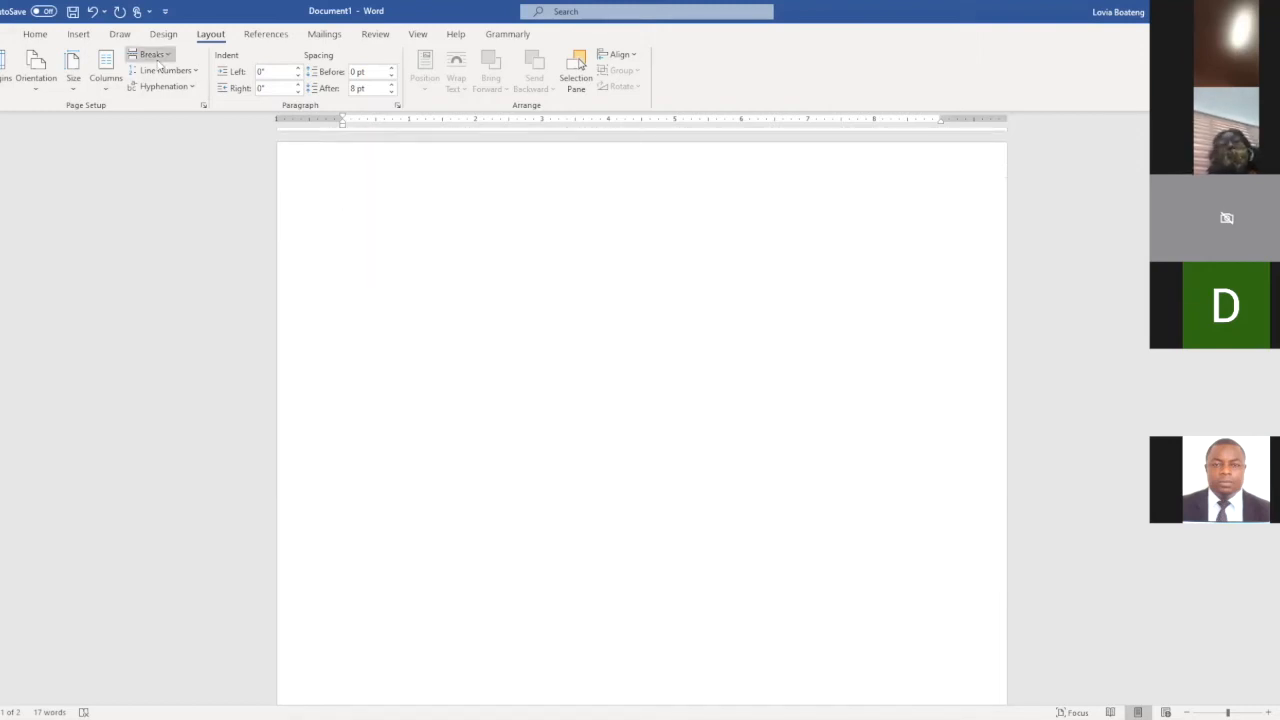
- Insert a table with six columns and five rows on the second page and enlarge it so its rows are taller
left_click(89, 38)
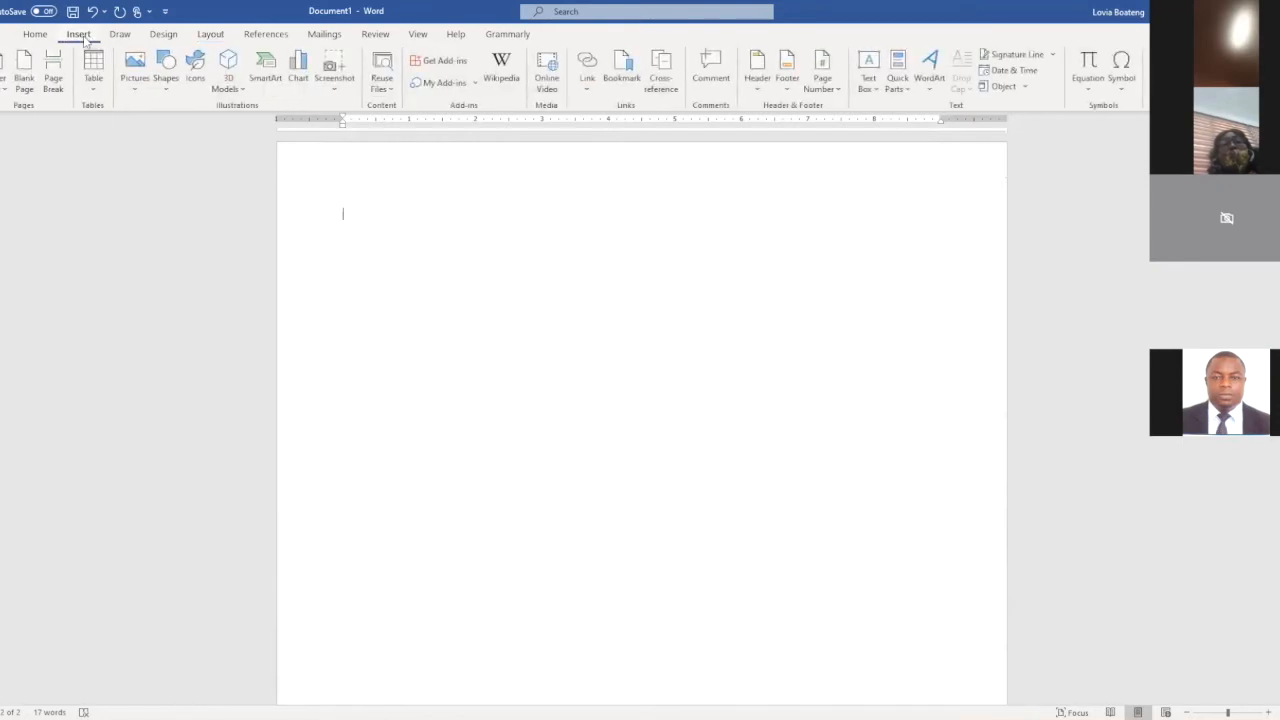
left_click(100, 96)
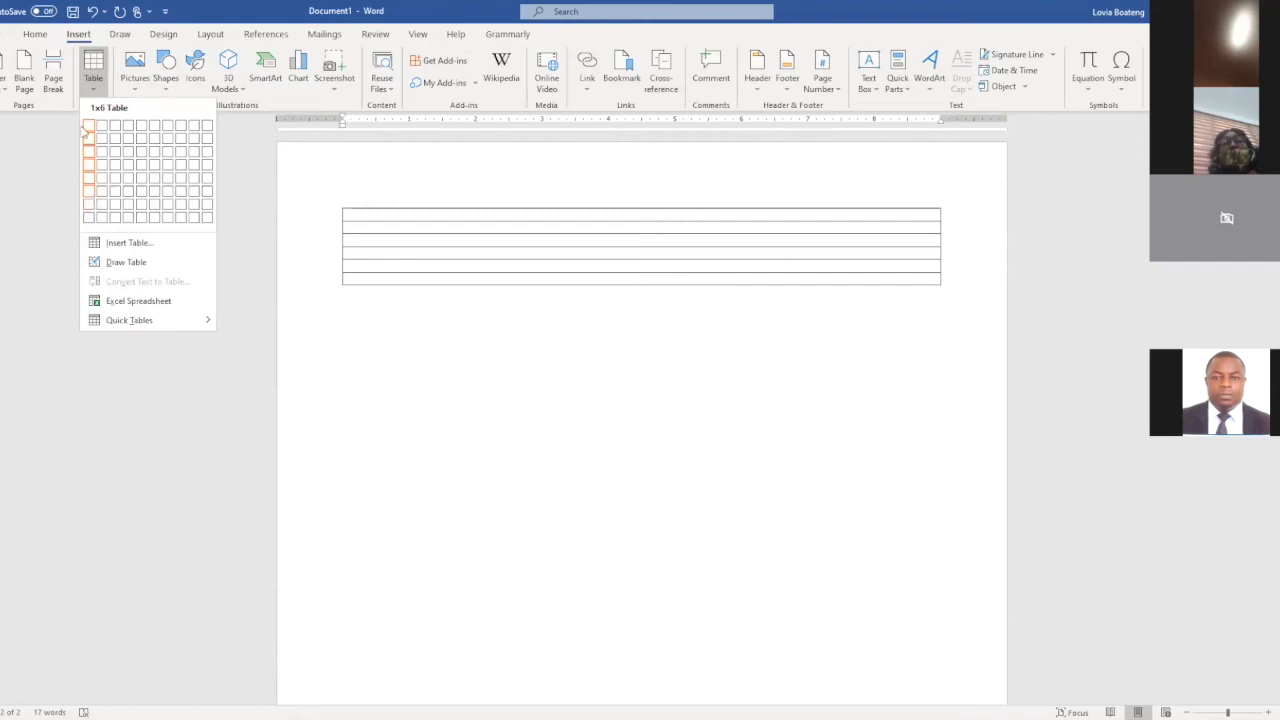
left_click(152, 179)
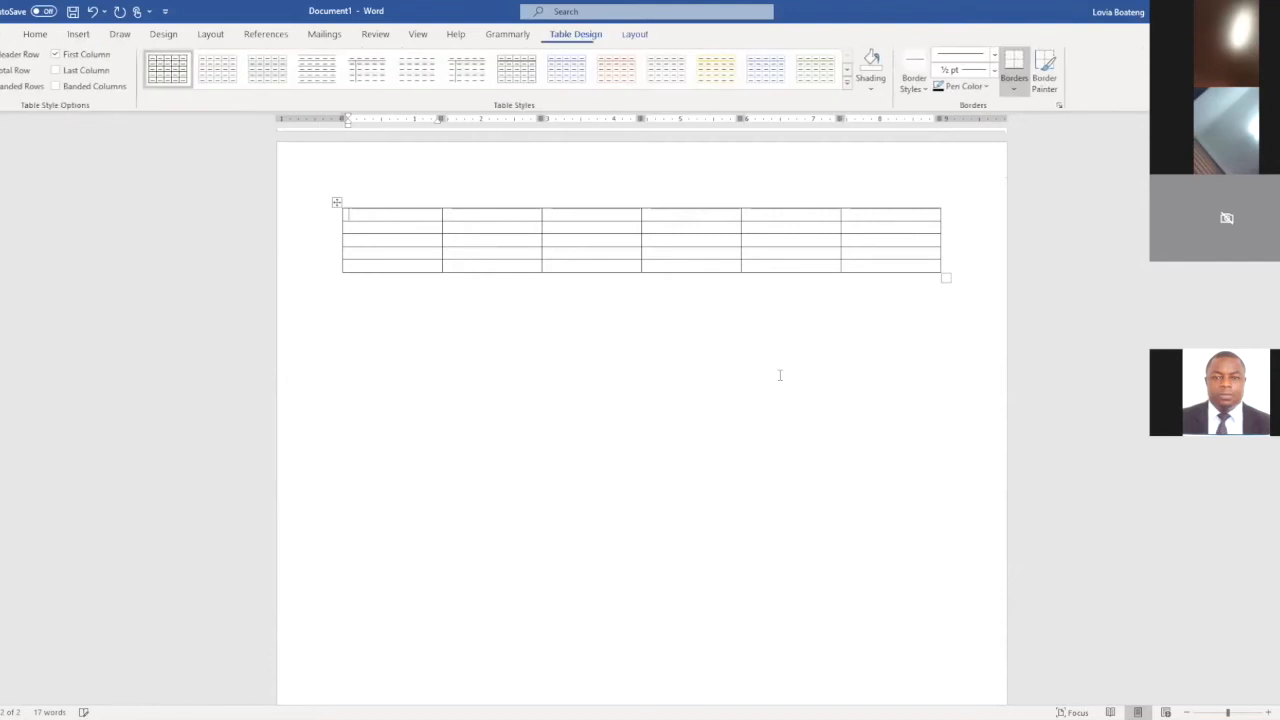
scroll(945, 372, "up", 2)
left_click_drag(943, 373, 948, 495)
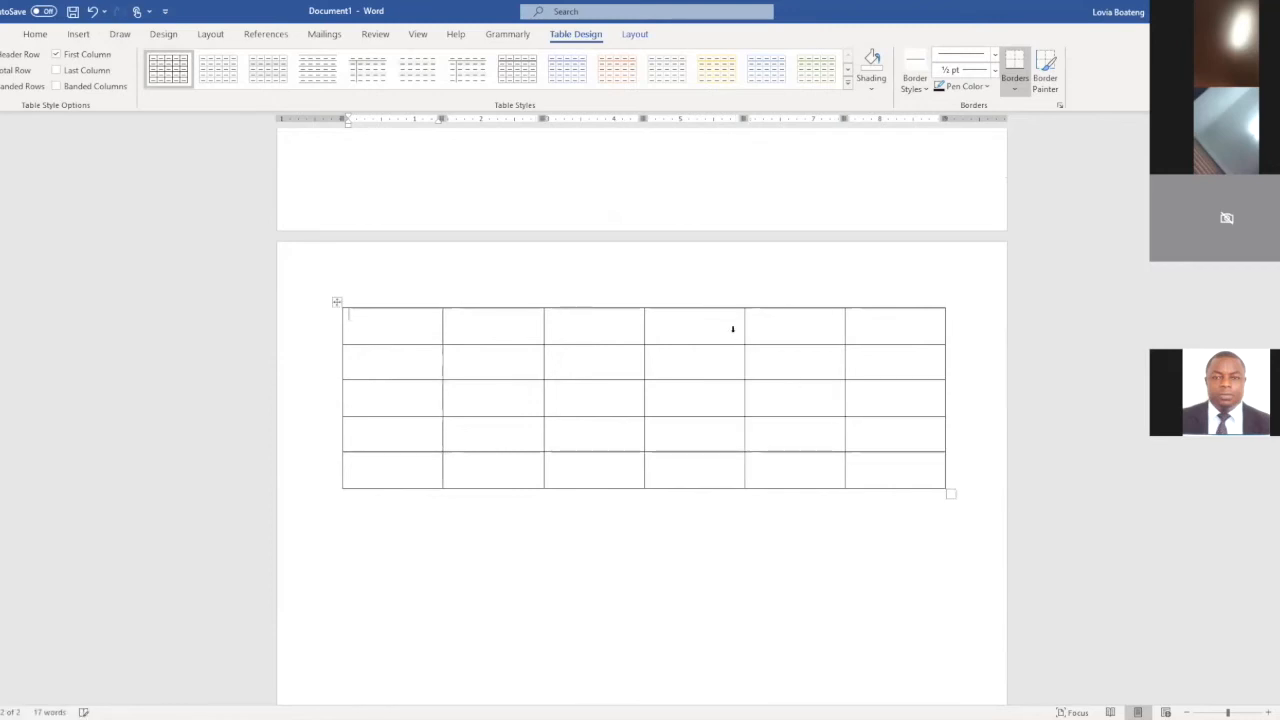
- Add a sixth row at the end of the new empty table
scroll(734, 329, "up", 5)
scroll(731, 332, "down", 3)
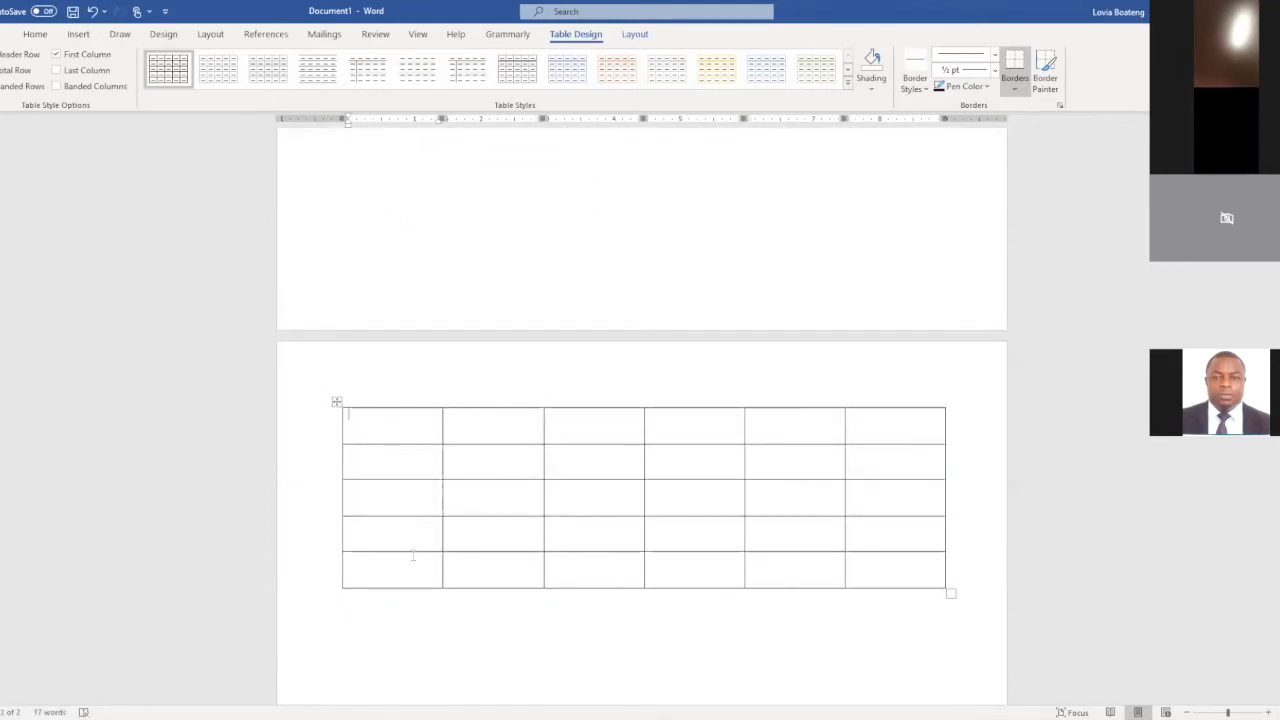
scroll(420, 506, "up", 3)
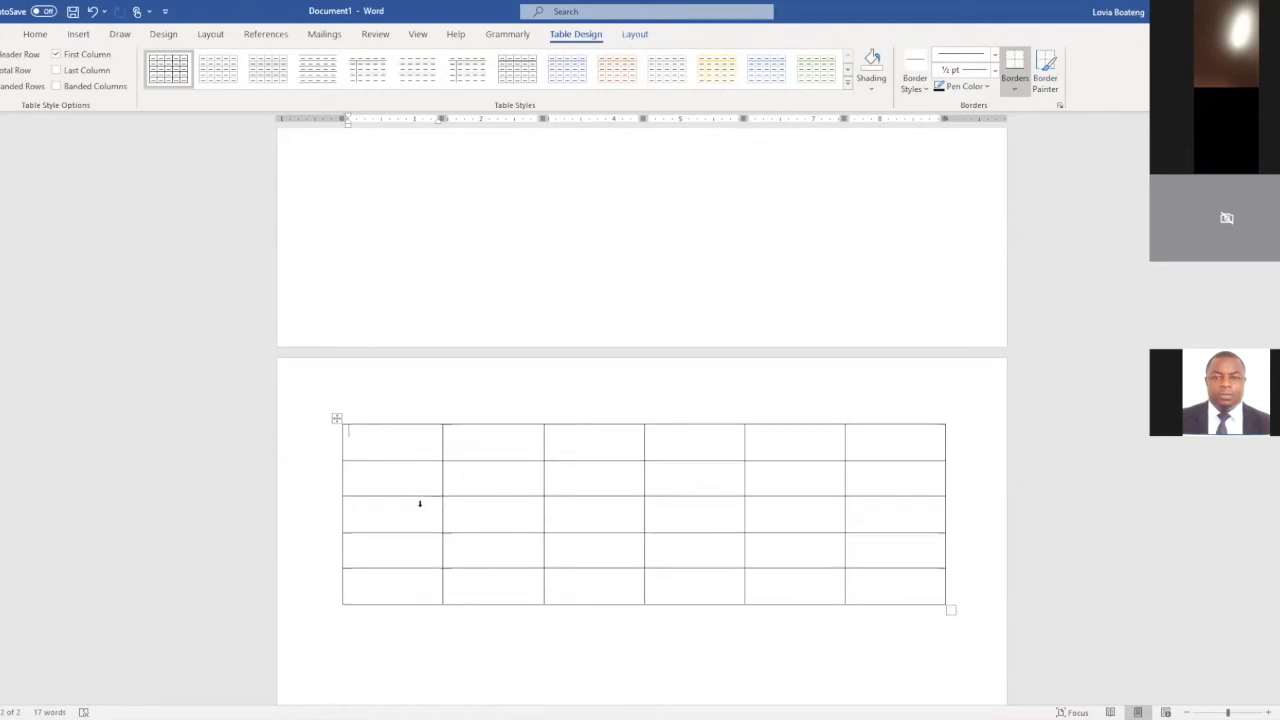
scroll(421, 503, "down", 1)
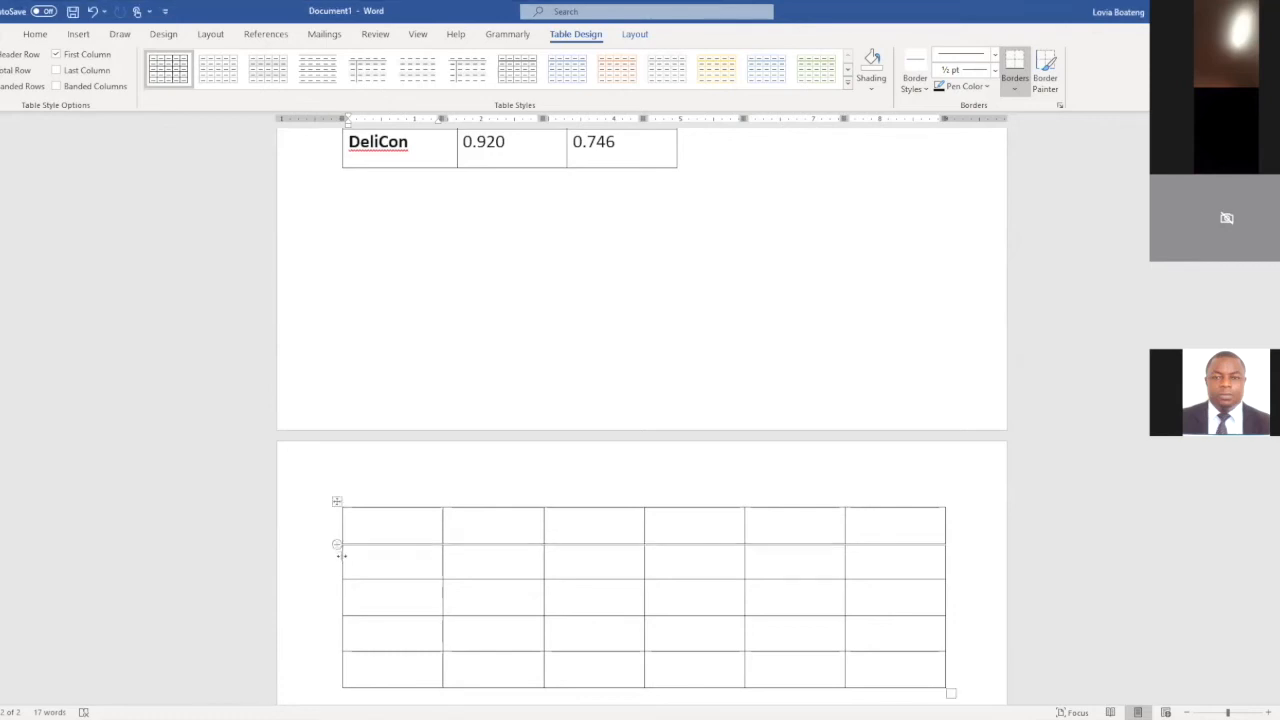
scroll(320, 609, "down", 1)
left_click(337, 658)
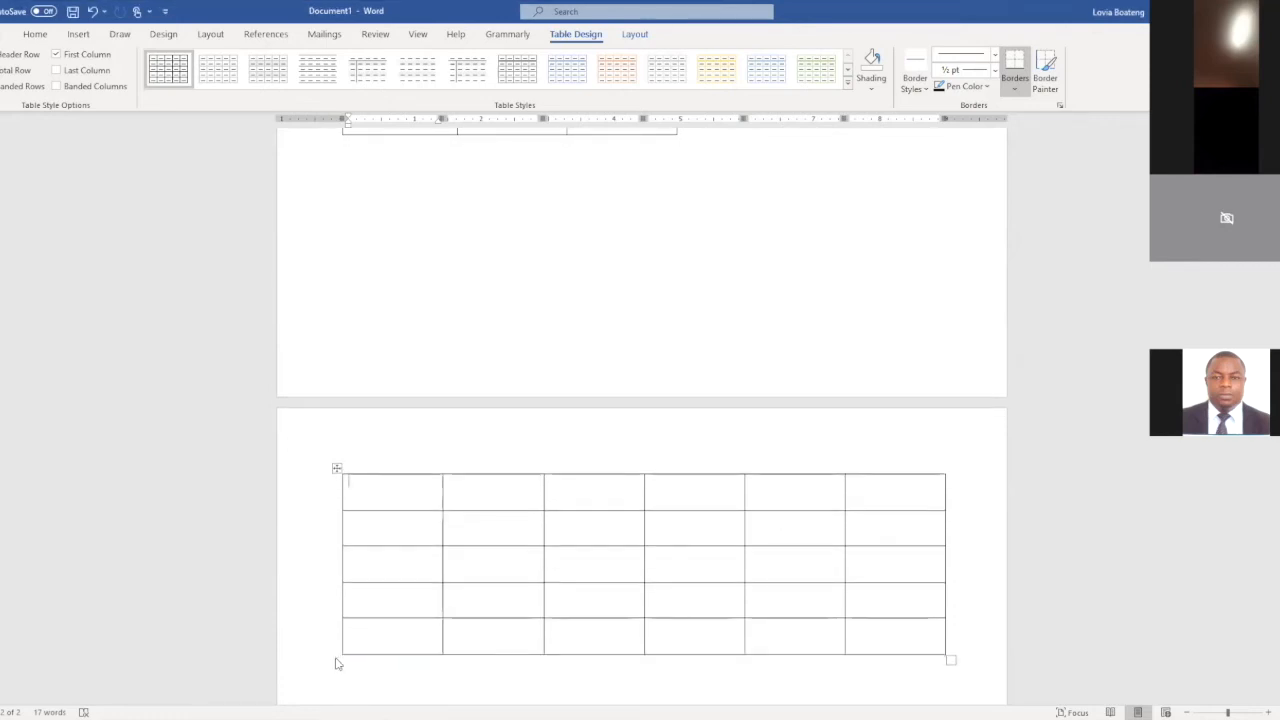
- Enter the numbered label "1. Repurchase intention" in the second row of the table's first column
left_click(399, 518)
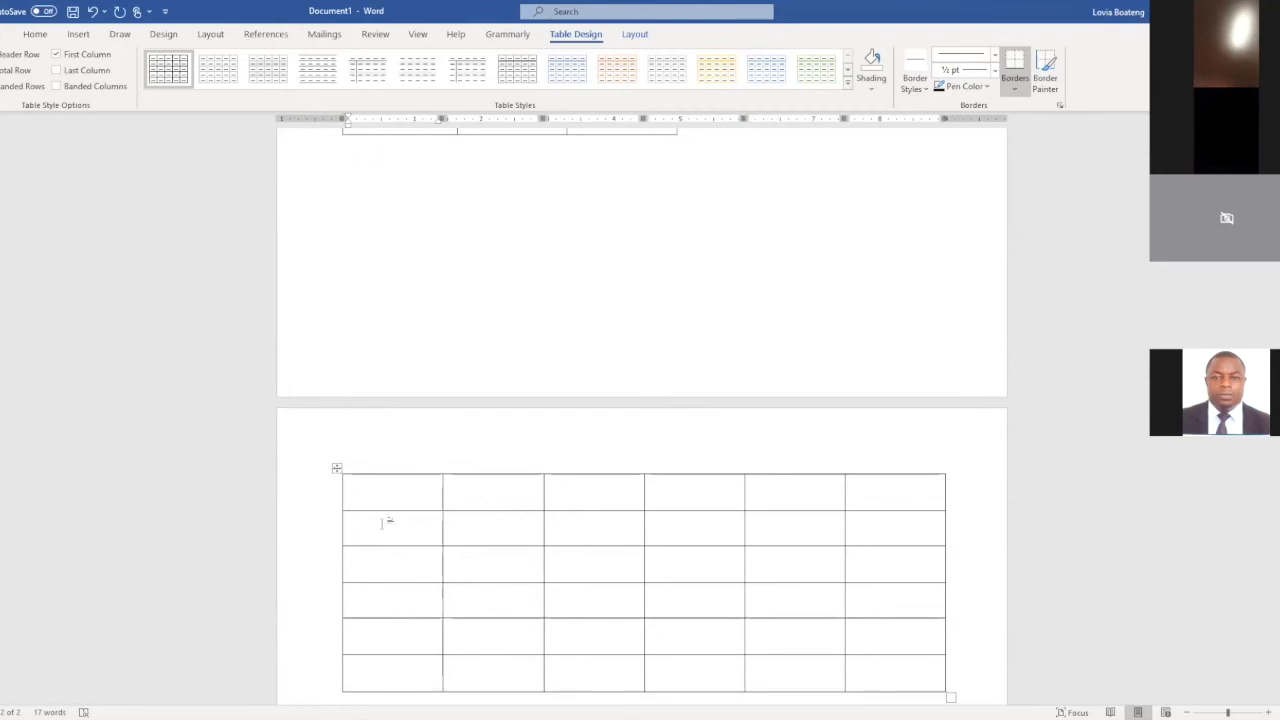
type("1. ER")
key("BackSpace")
key("BackSpace")
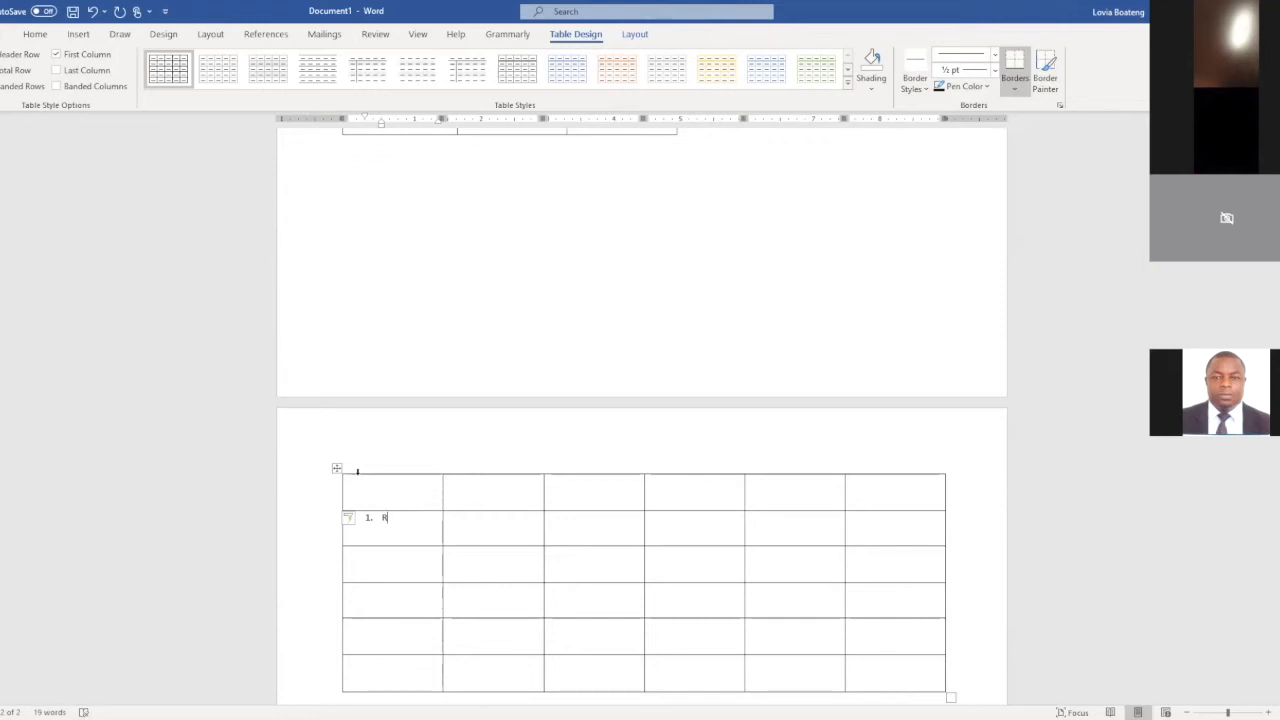
type("Repurchase intention")
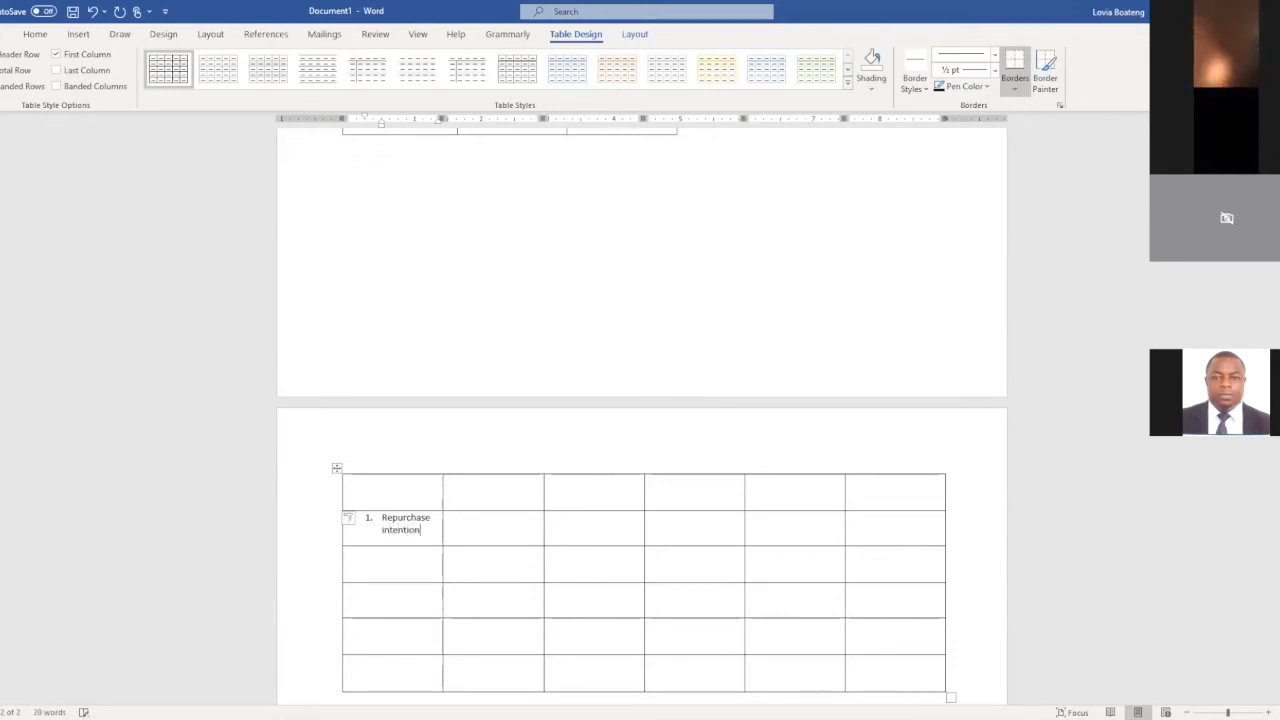
- Widen the table's first column and enter "2. Security and Privacy" as the label of the third row
left_click(390, 559)
type("2.")
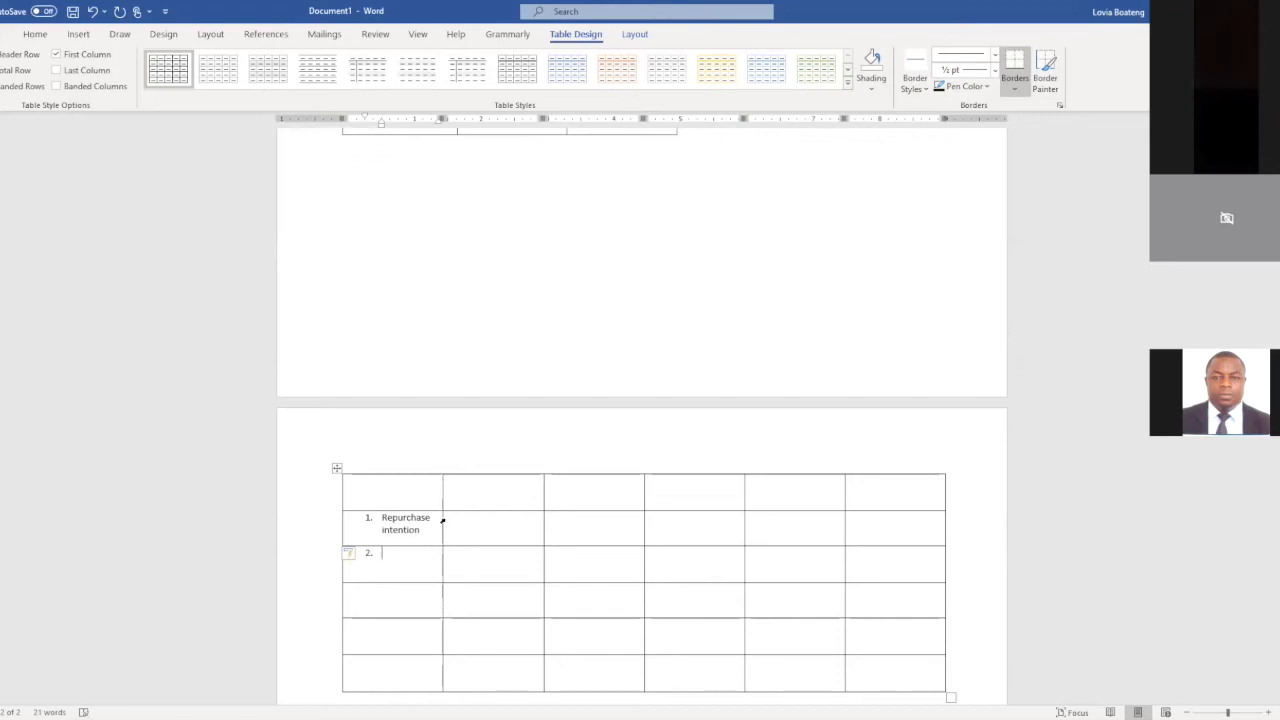
mouse_move(340, 510)
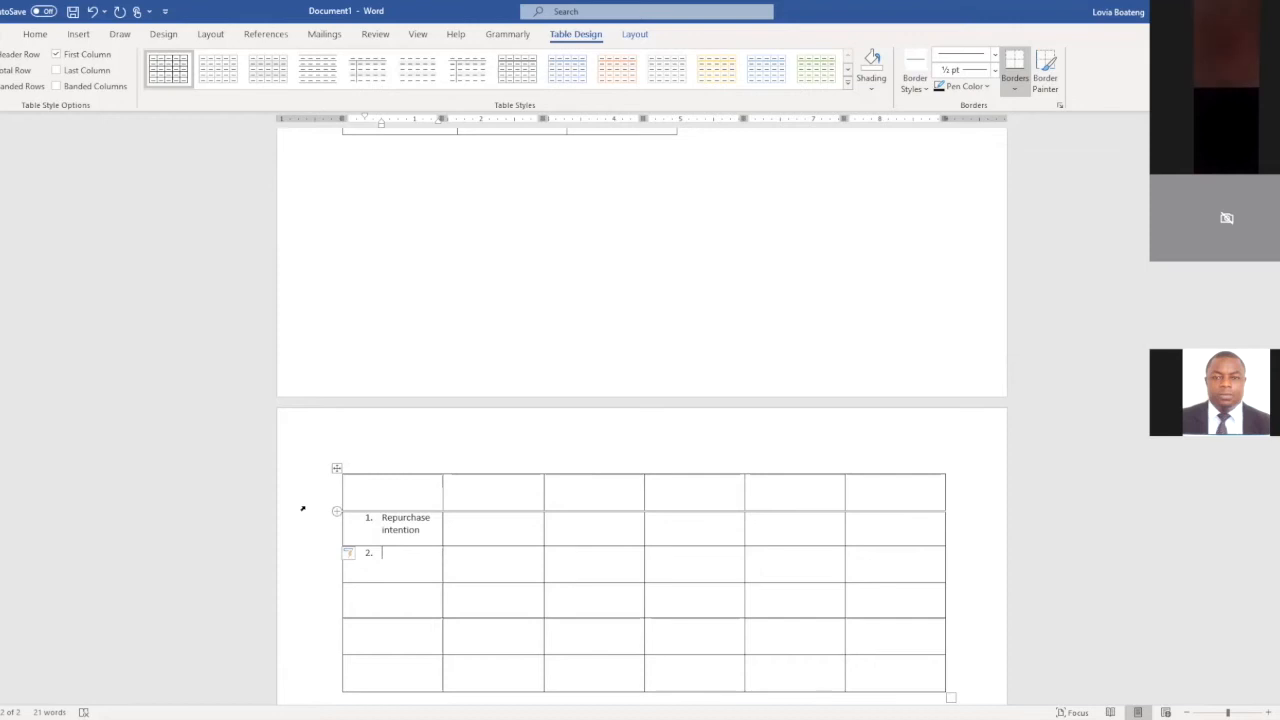
left_click_drag(342, 510, 304, 510)
type("T")
key("BackSpace")
key("BackSpace")
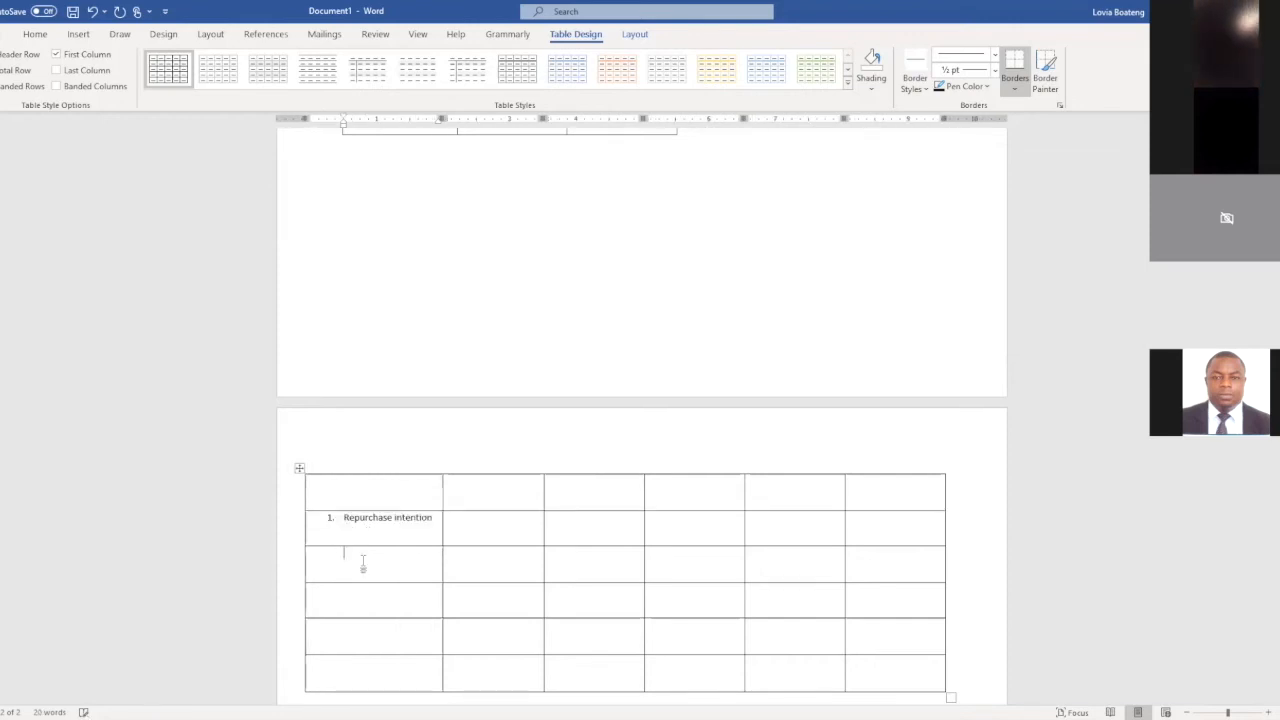
left_click(93, 12)
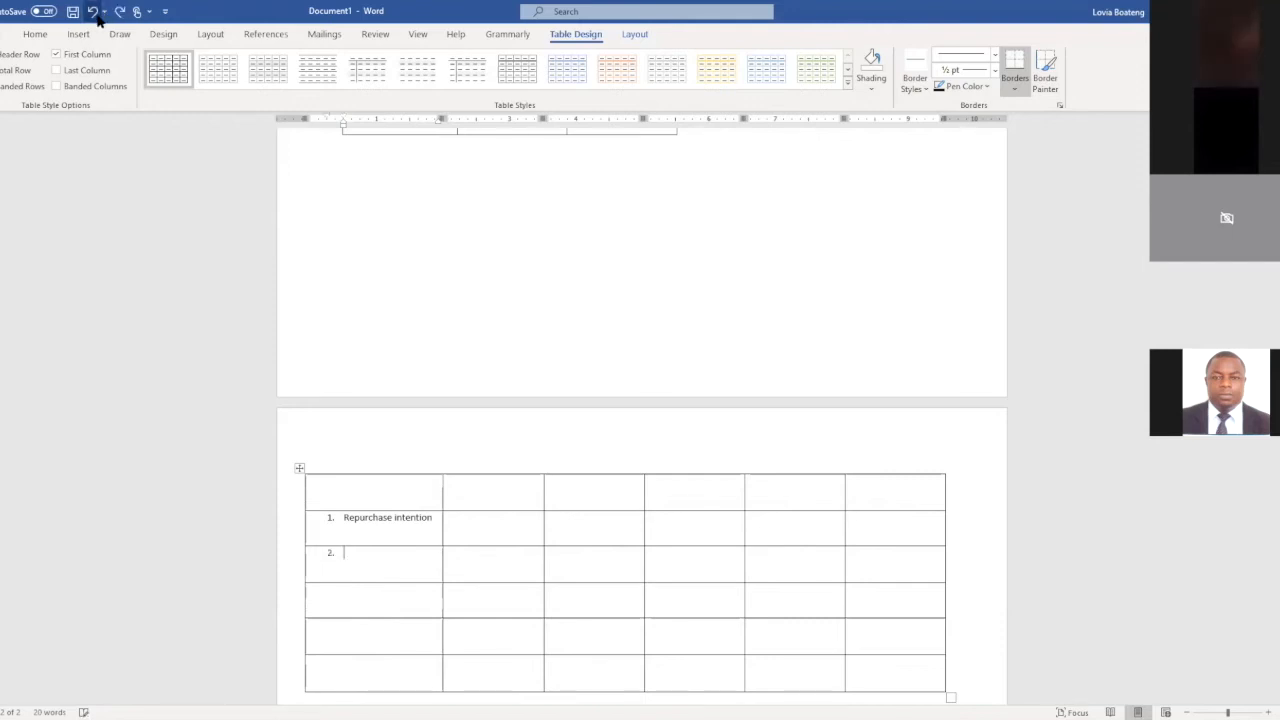
type("Security and Priv")
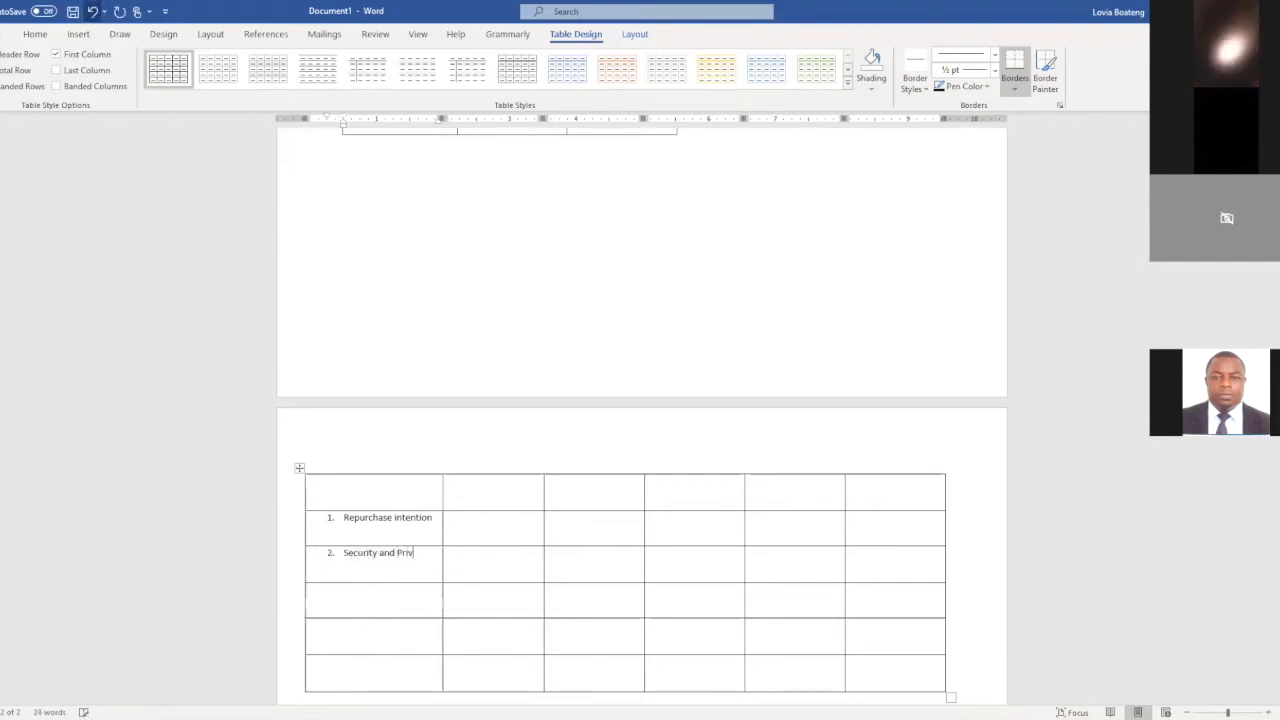
type("acy")
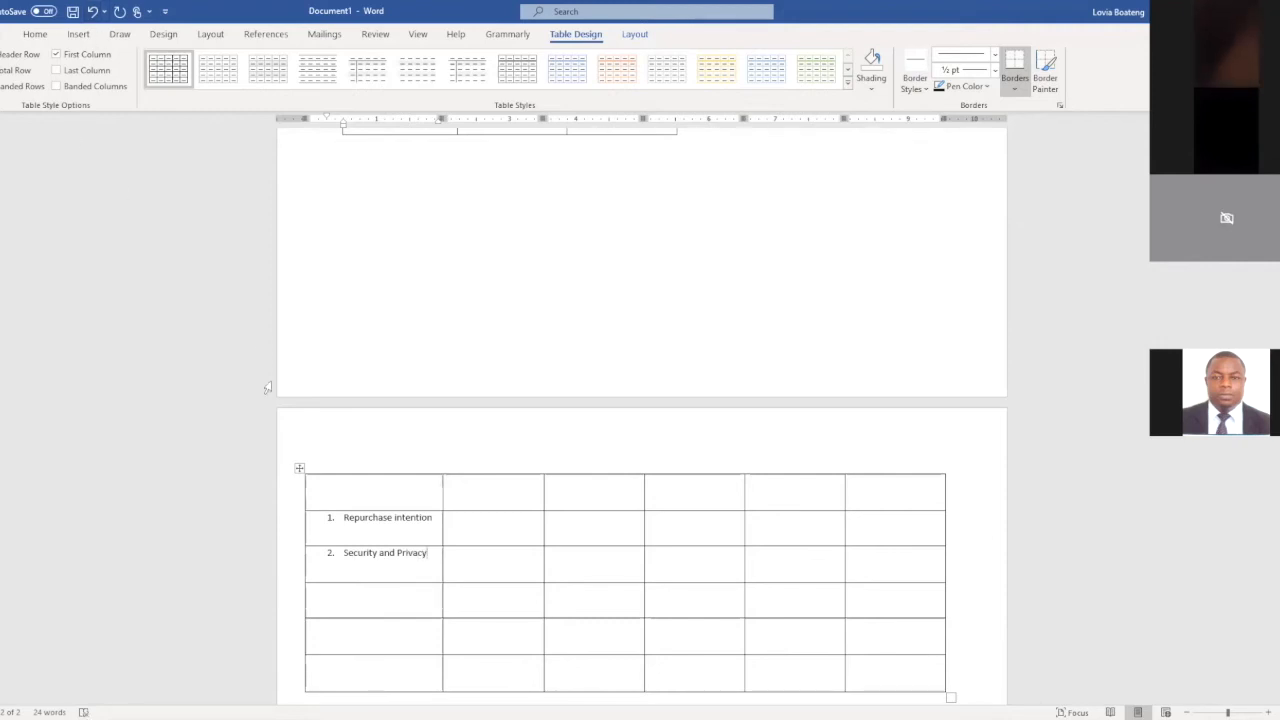
- Label the fourth and fifth rows "3. Timeliness of delivery" and "4. Delivery condition"
left_click(346, 604)
type("3. Timeline")
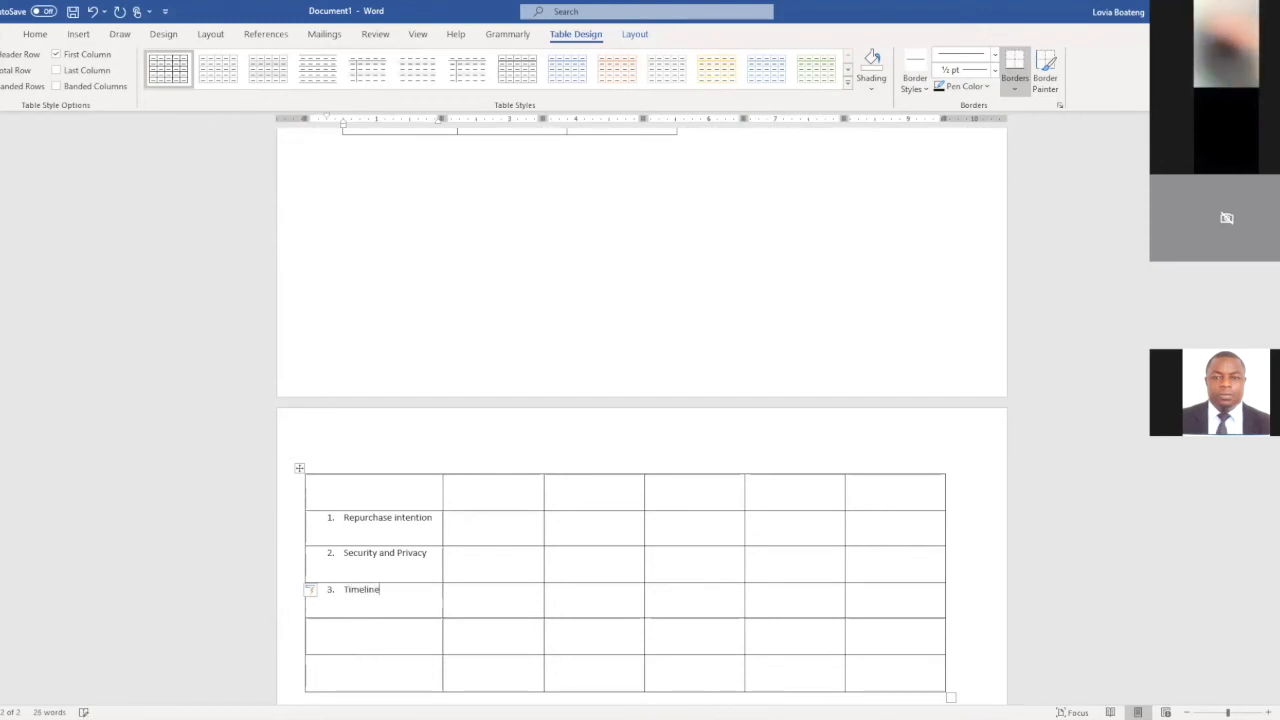
type("ss of delivery")
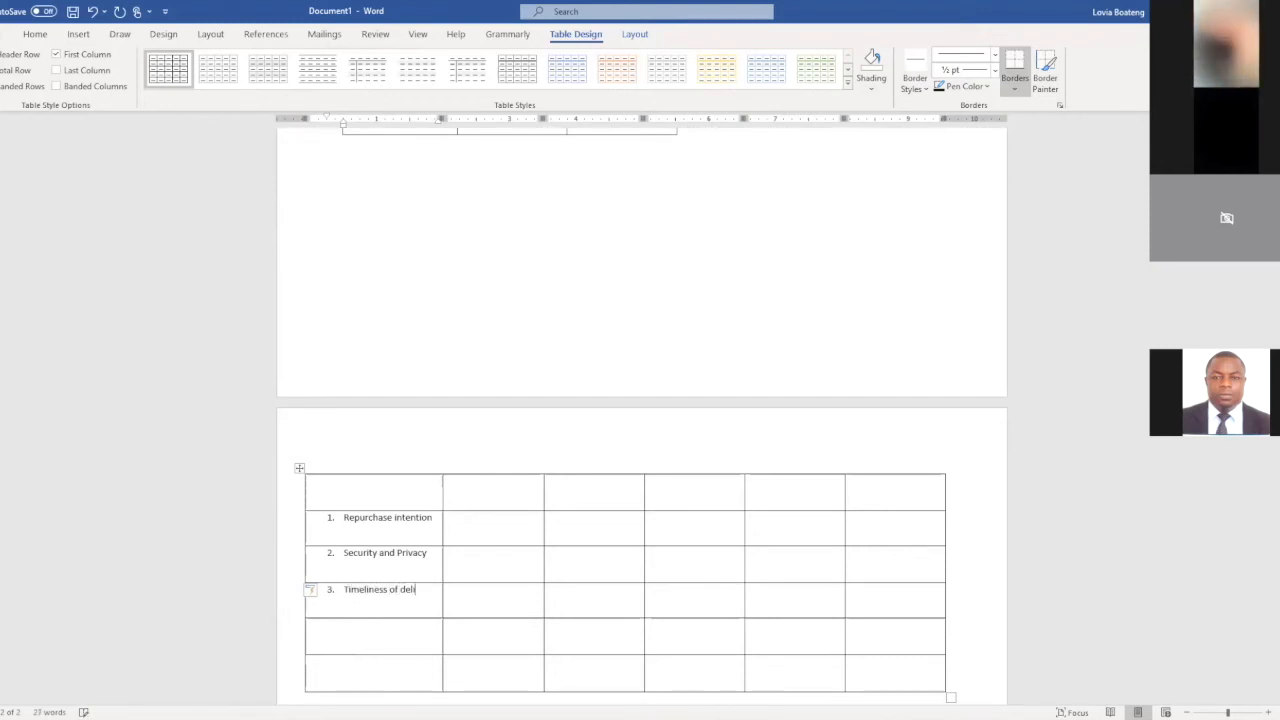
left_click(356, 628)
type("4. Delivery con")
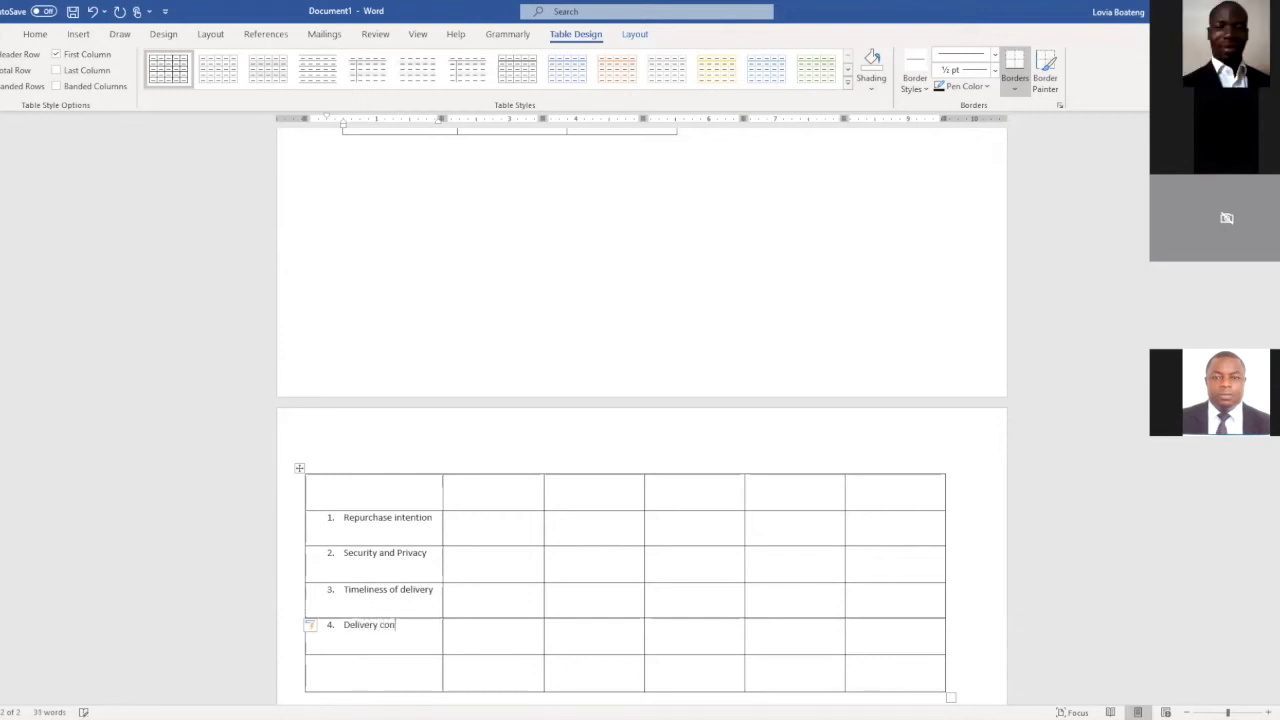
type("dition")
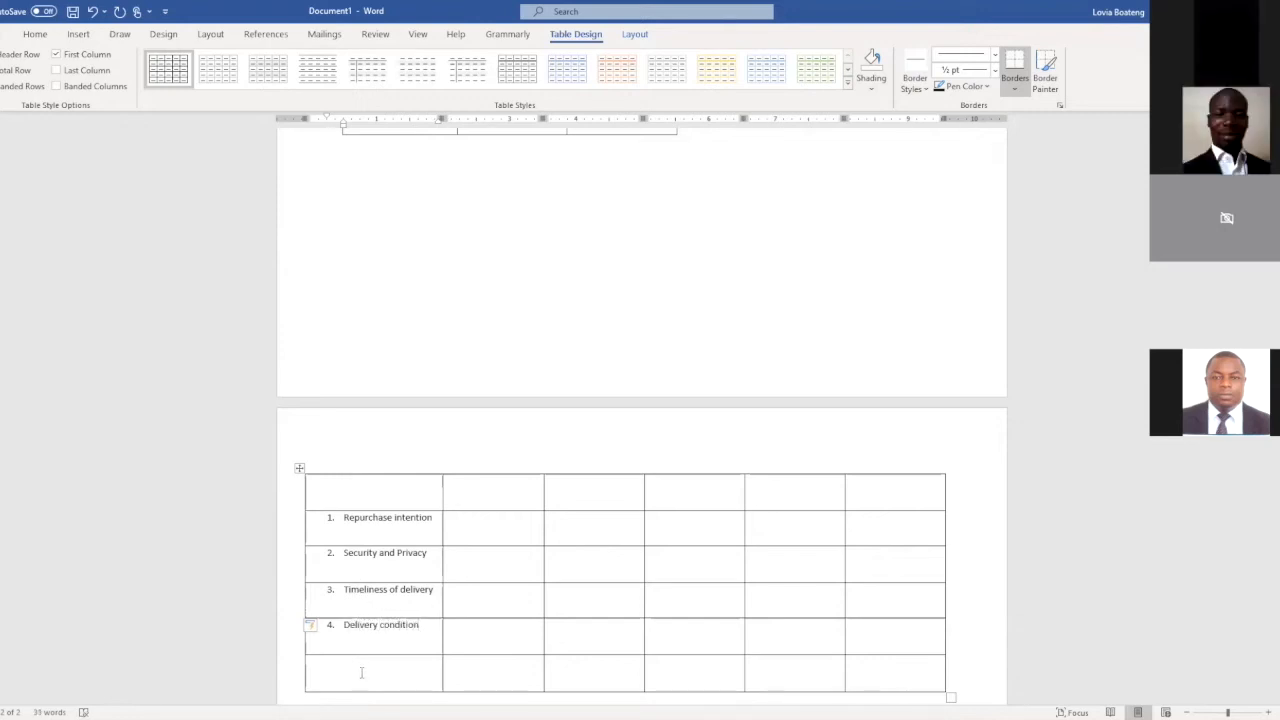
- Label the last row "5. Order Return Handling", correcting its capitalization
left_click(361, 673)
type("5. Order Return HAndling")
left_click(414, 624)
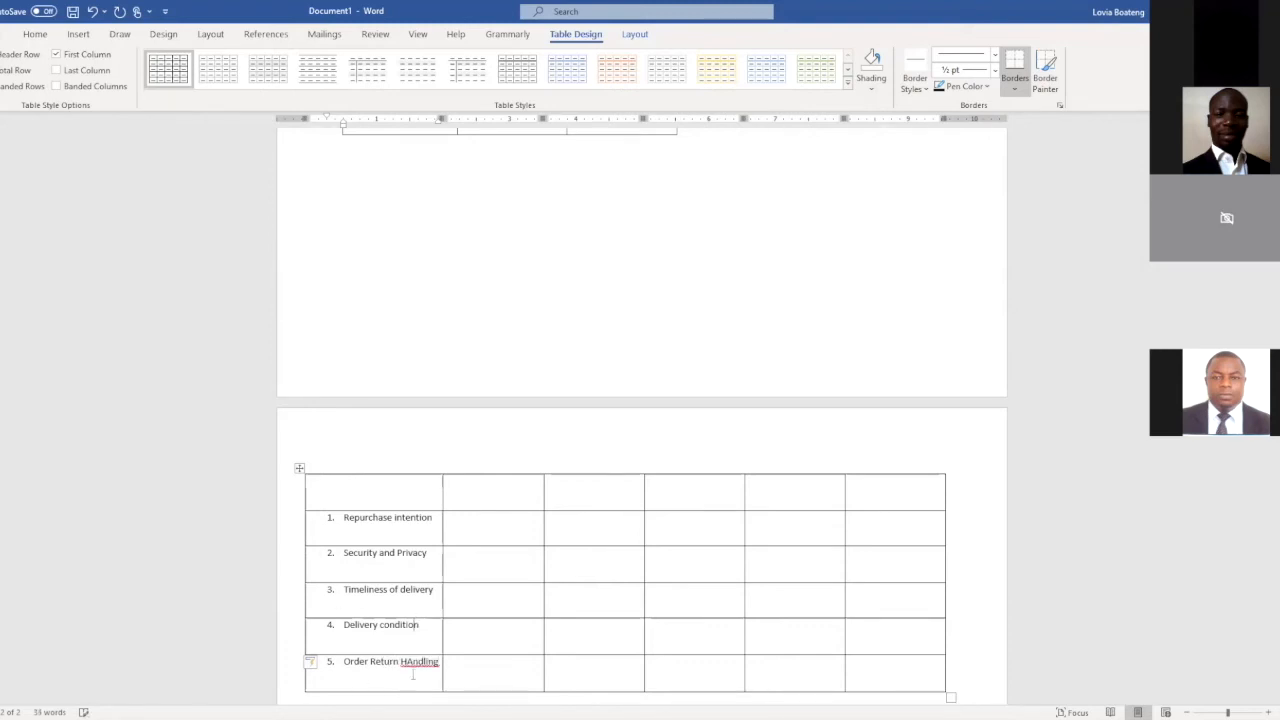
left_click(411, 663)
key("BackSpace")
type("a")
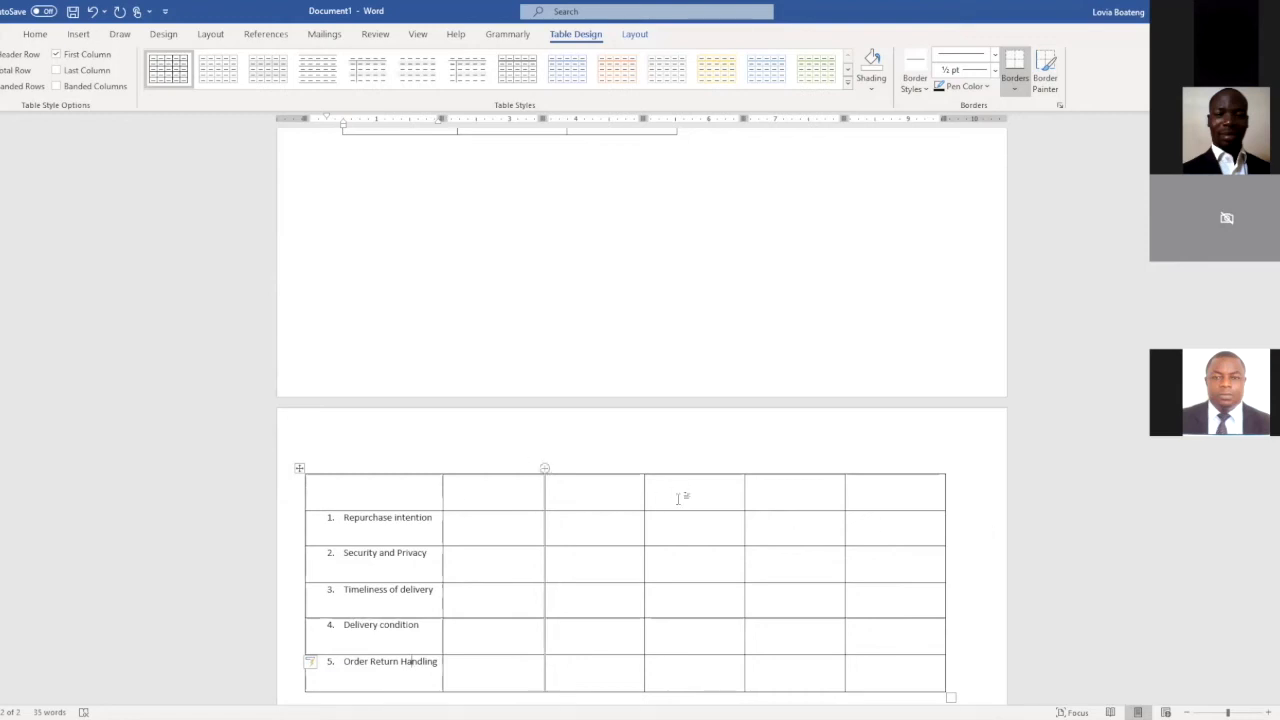
- Number the five header cells beside the empty corner cell 1, 2, 3, 4 and 5
left_click(481, 497)
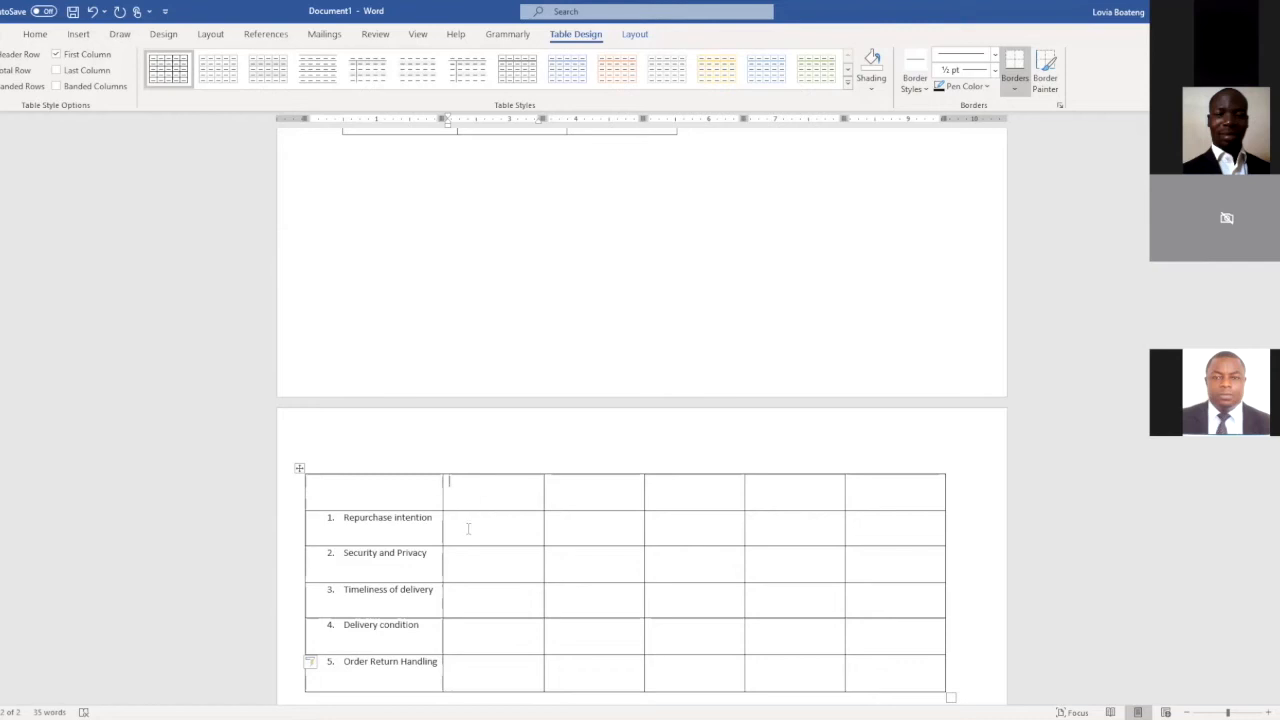
type("1")
left_click(611, 490)
type("1")
left_click(707, 493)
type("3")
left_click(788, 497)
type("4")
left_click(858, 491)
type("5")
left_click(556, 481)
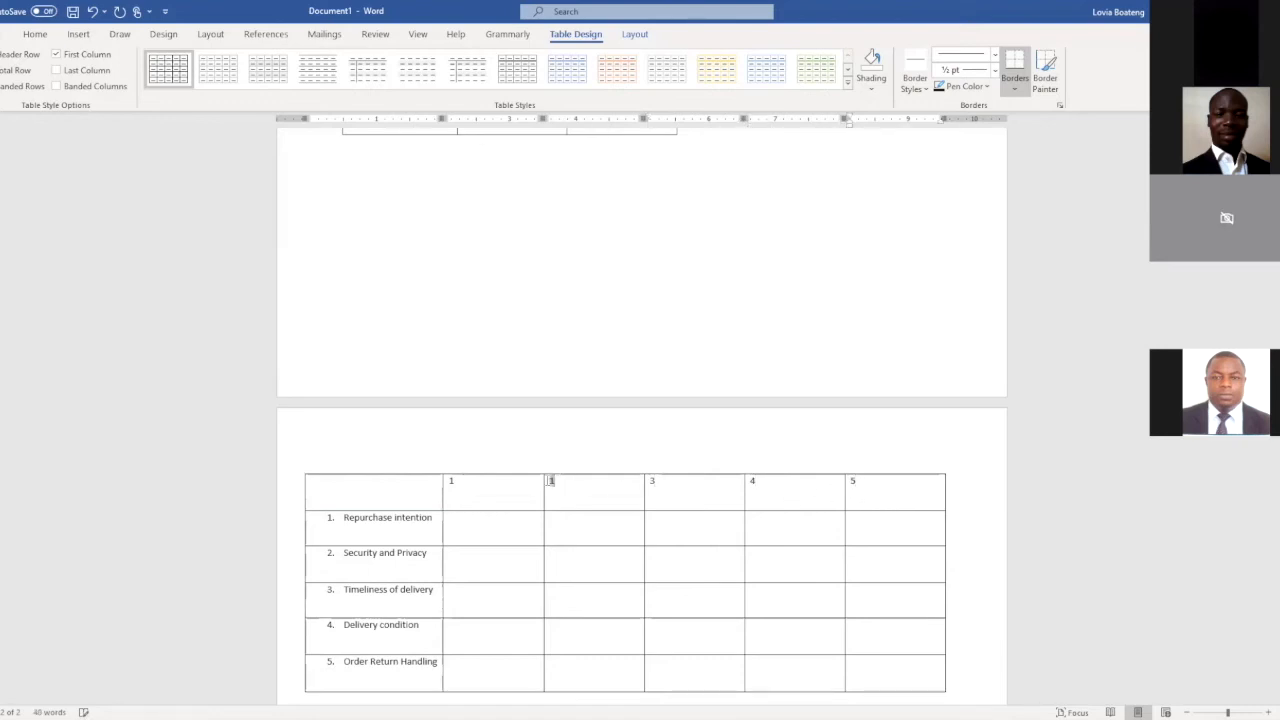
key("BackSpace")
type("2")
- Make the header numbers 1 to 5 bold and centred, and make the five construct labels bold
left_click_drag(896, 498, 466, 489)
left_click(35, 34)
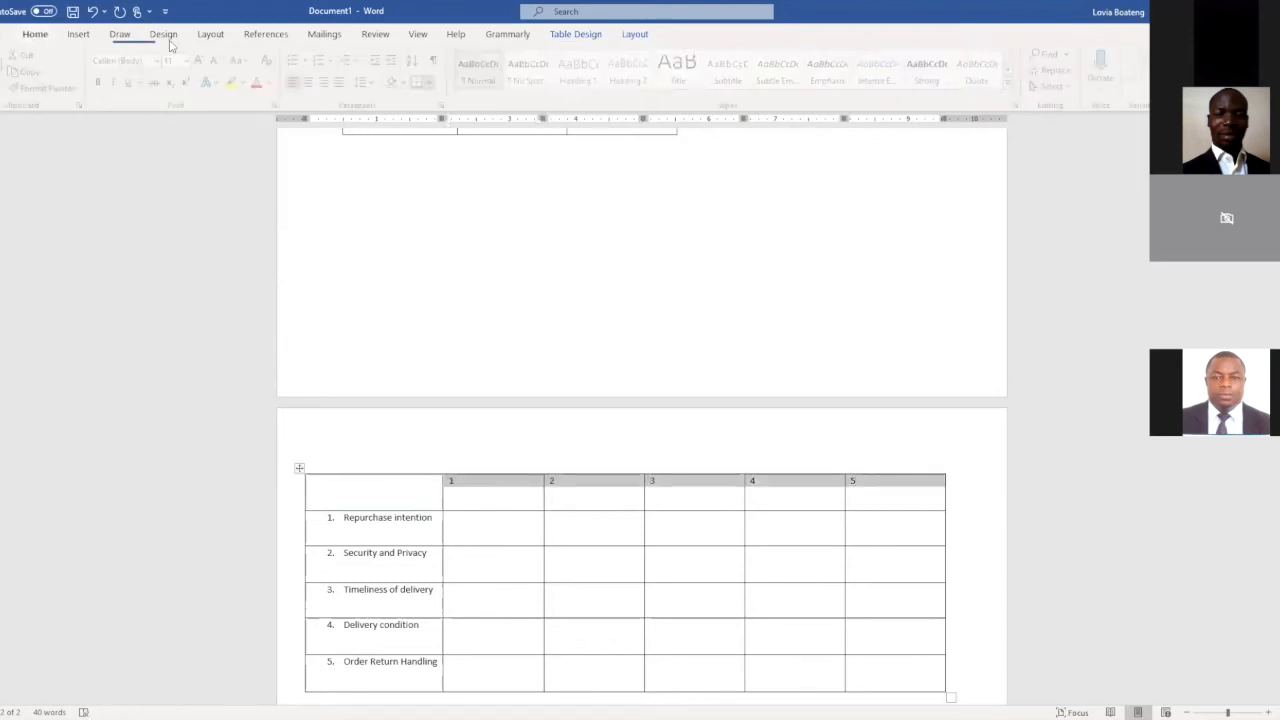
left_click(313, 84)
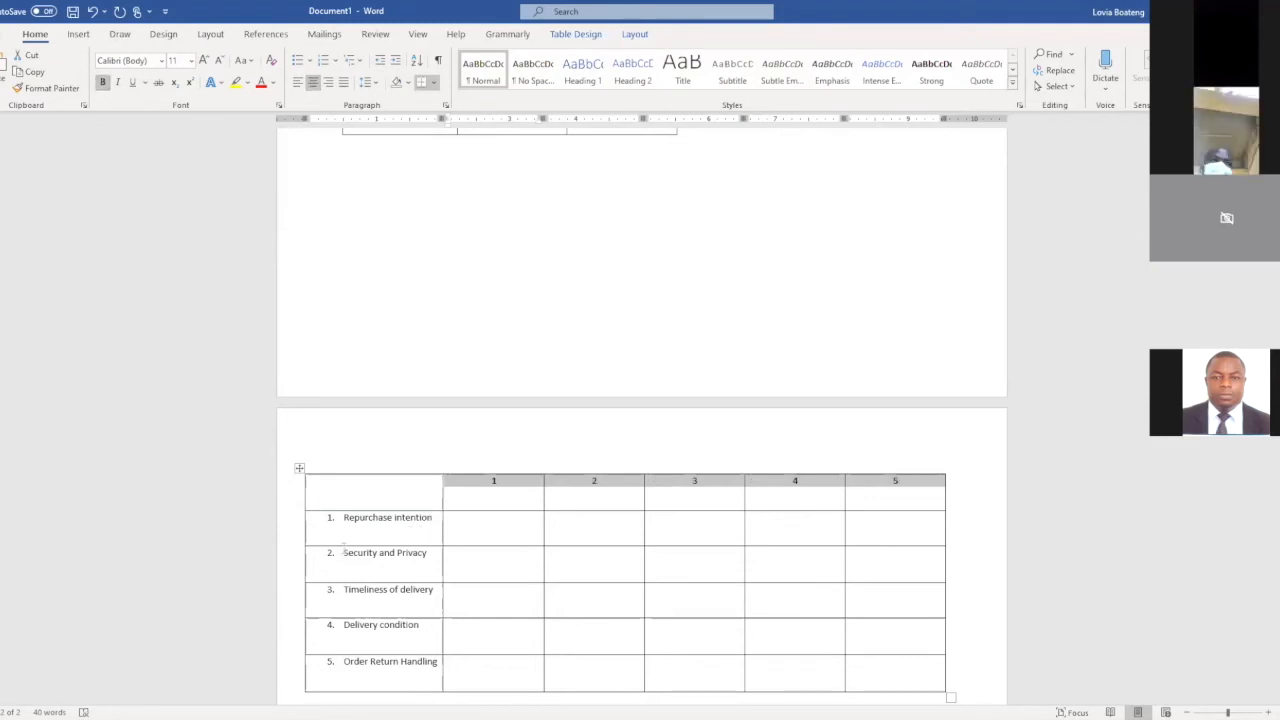
left_click_drag(440, 662, 312, 517)
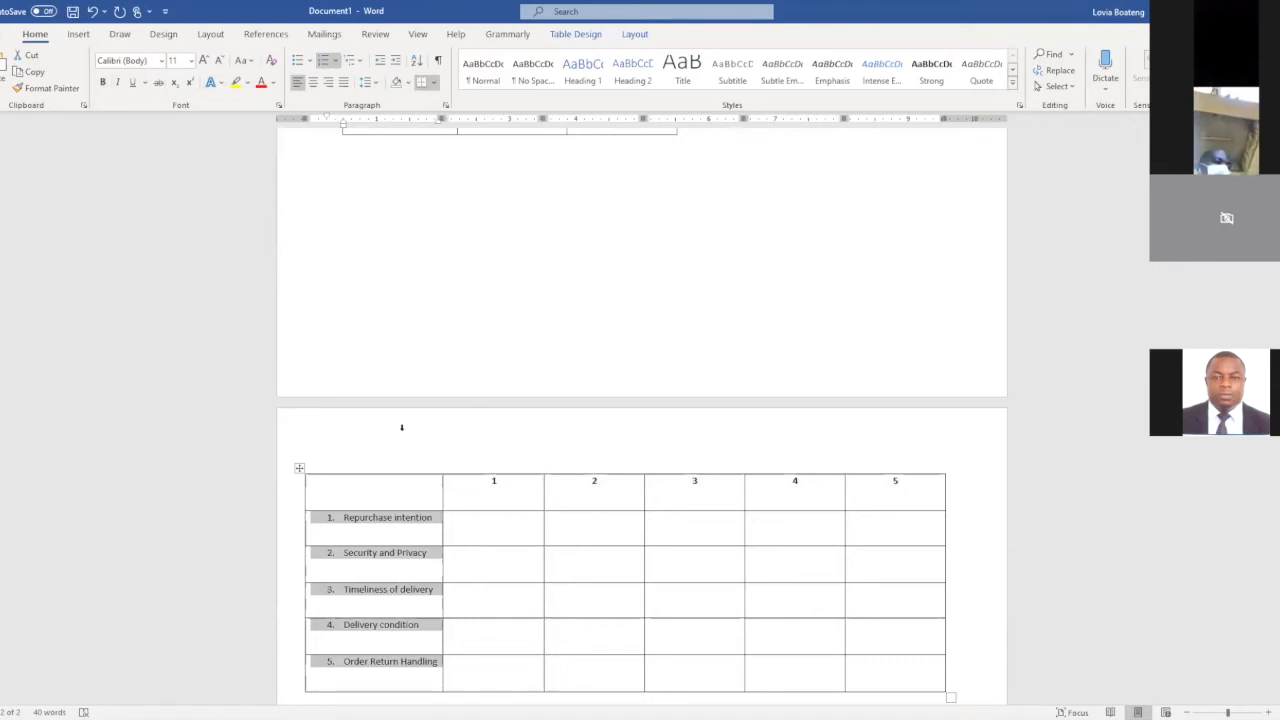
left_click(102, 81)
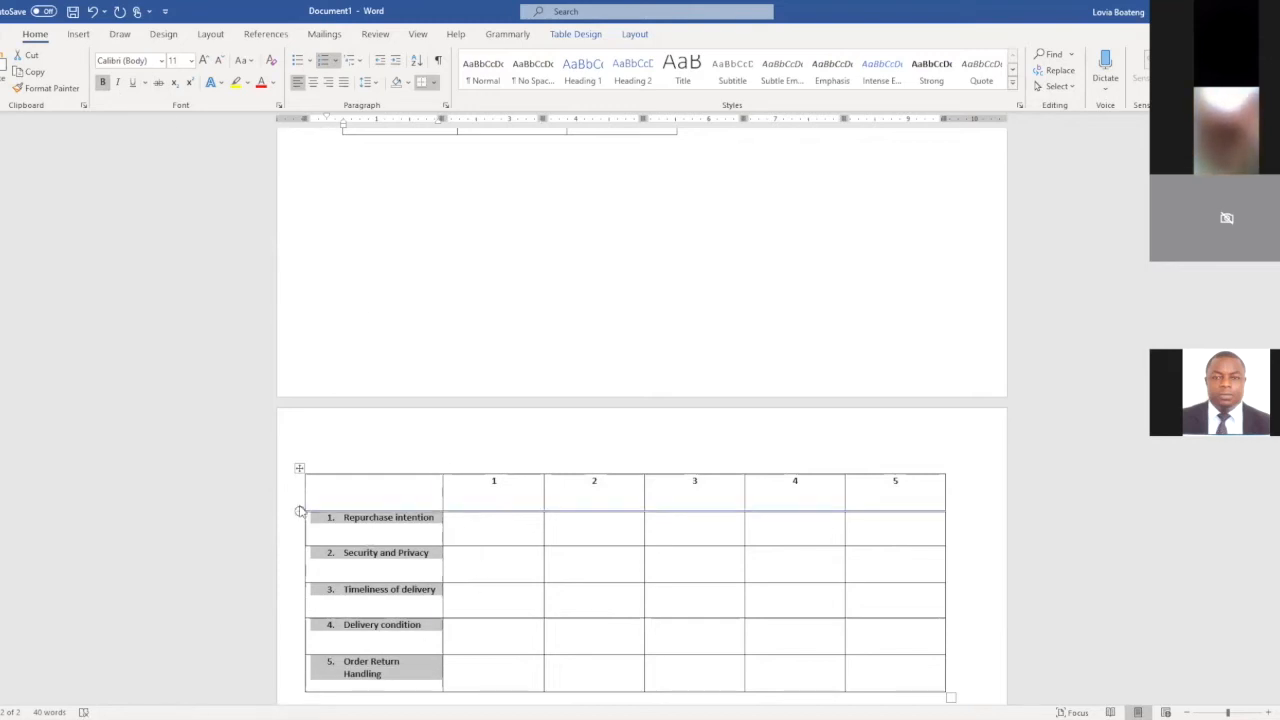
- Copy the Correlations table from the Amos output's Estimates and switch back to the Word document
scroll(860, 543, "down", 2)
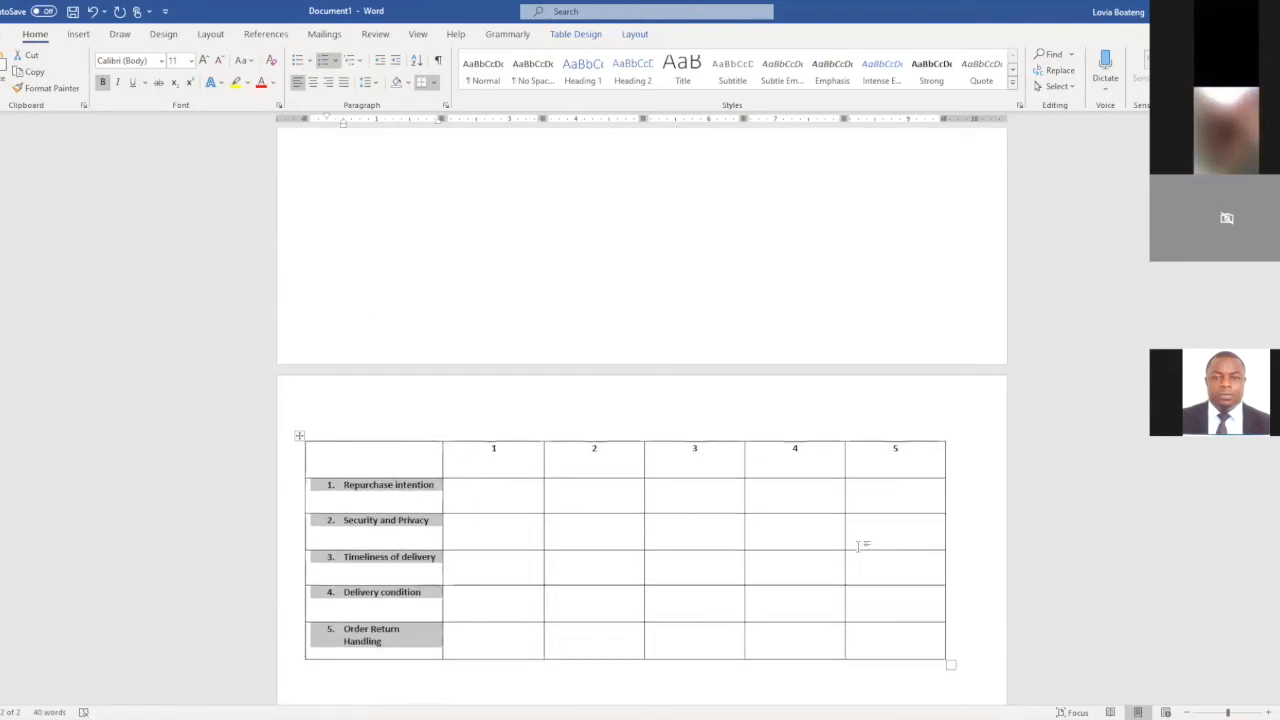
left_click(460, 480)
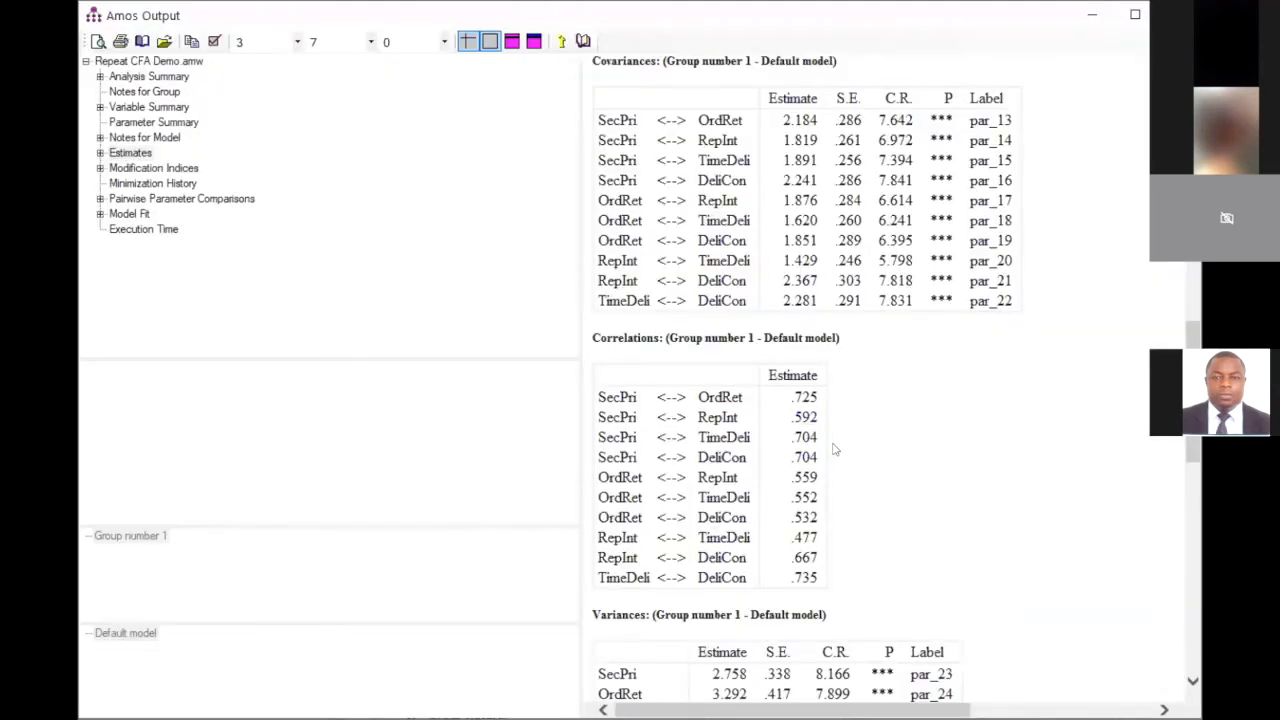
right_click(837, 448)
left_click(884, 480)
key("alt+Tab")
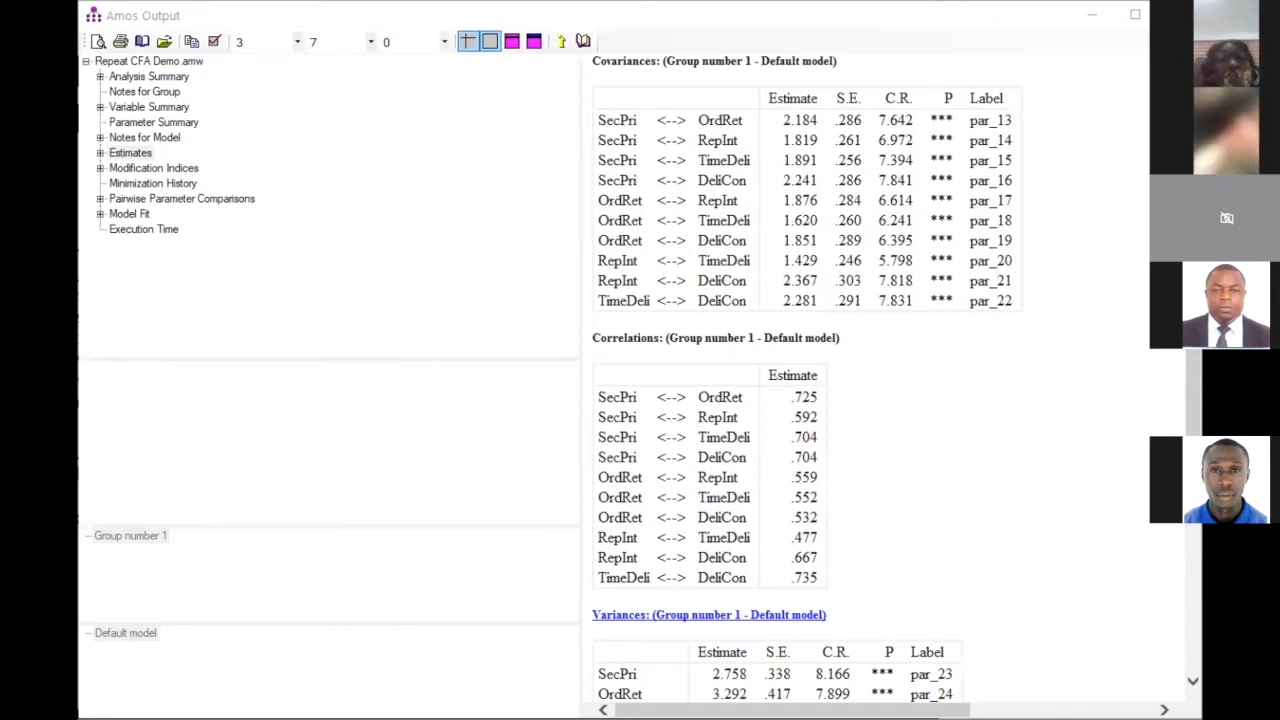
- In the Word document, shade the diagonal cell where the Delivery condition row meets column 4 black
key("alt+Tab")
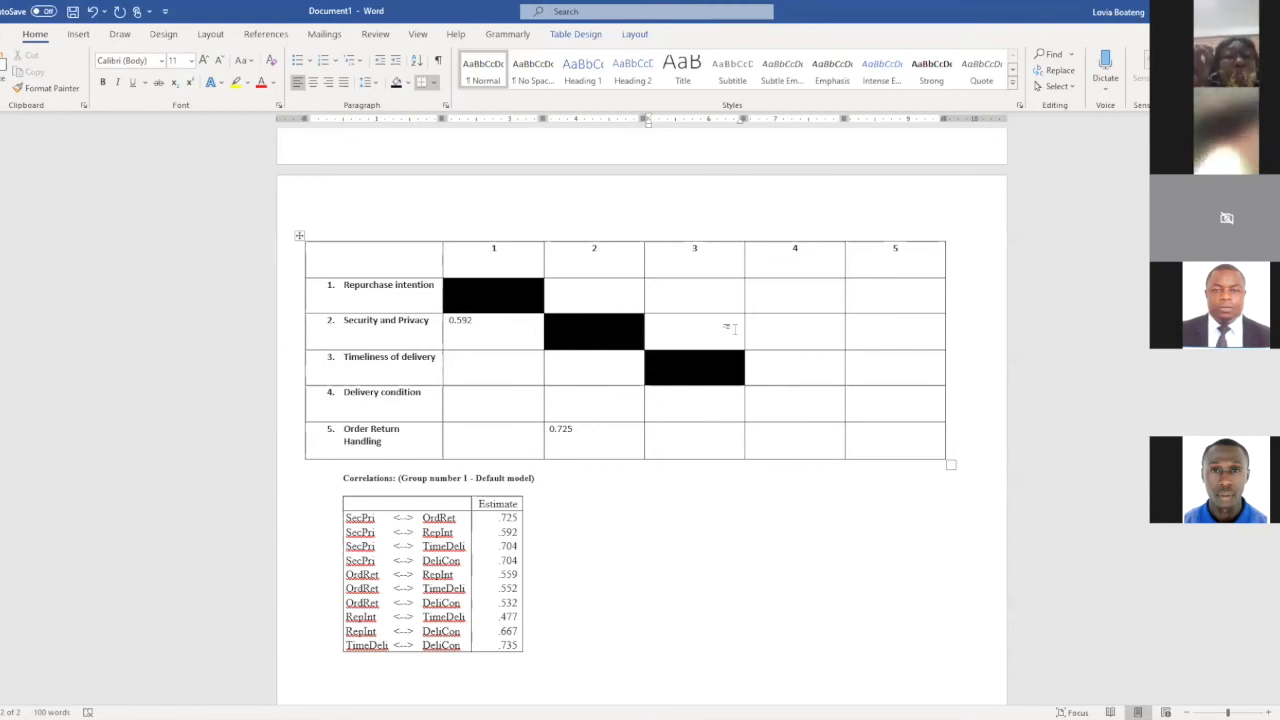
left_click(802, 410)
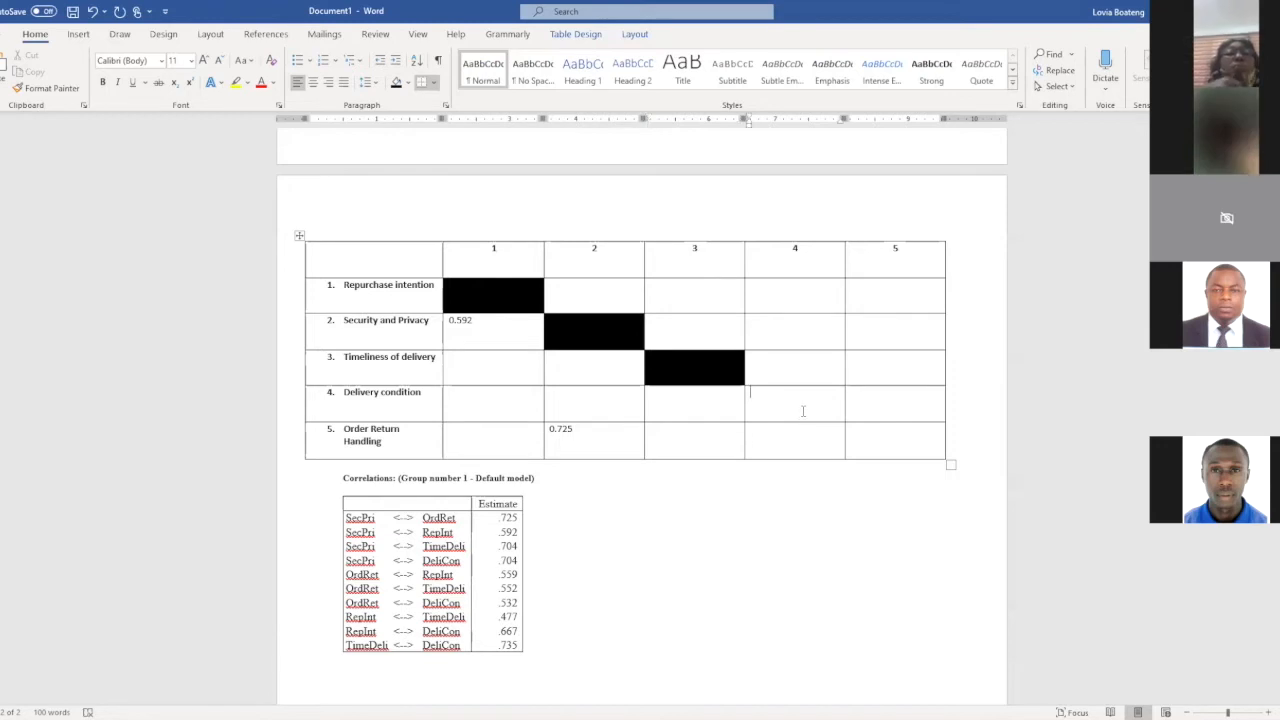
left_click(396, 84)
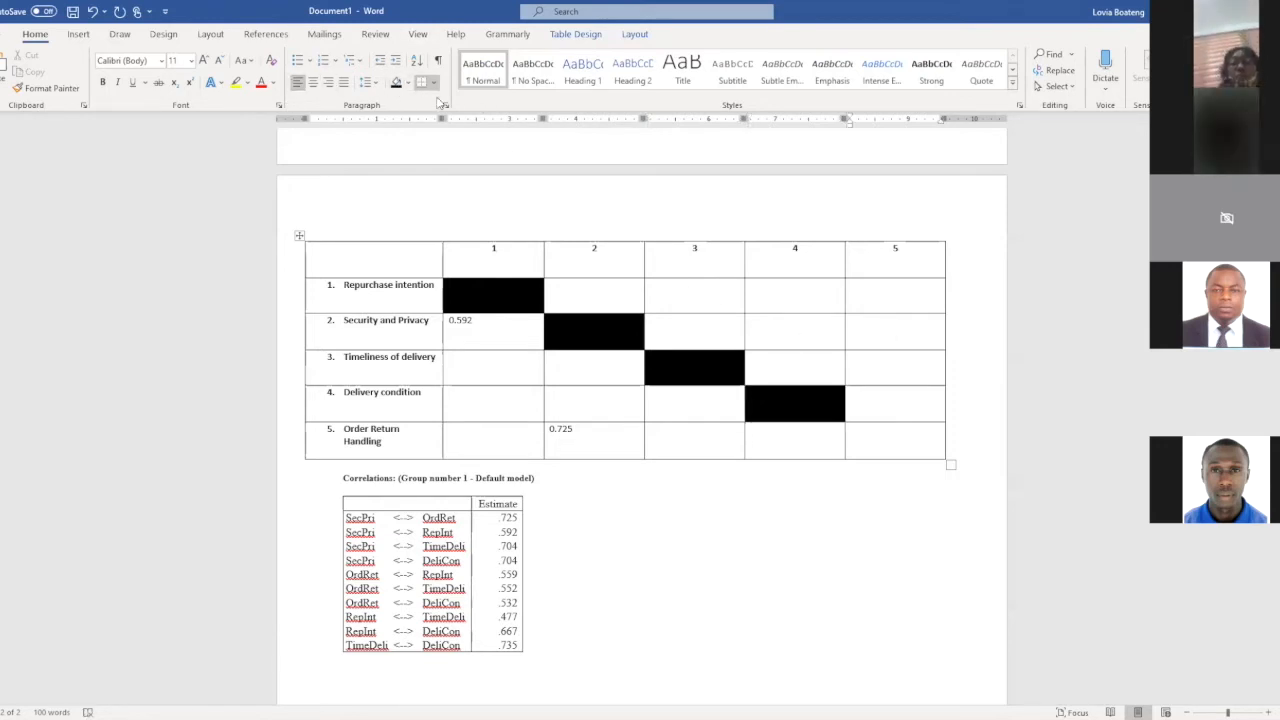
- Shade the Order Return Handling diagonal cell black, and enter 0.704 in column 2 for both Timeliness of delivery and Delivery condition
left_click(396, 84)
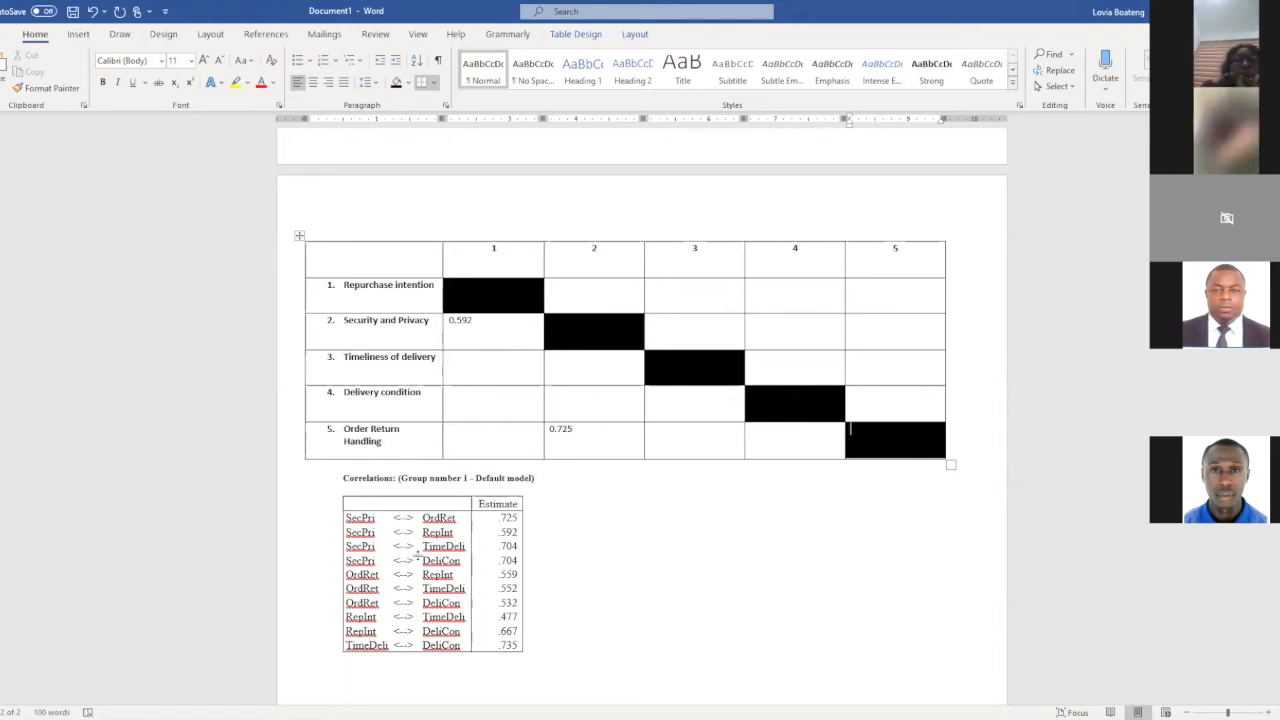
left_click(612, 361)
type("0.704")
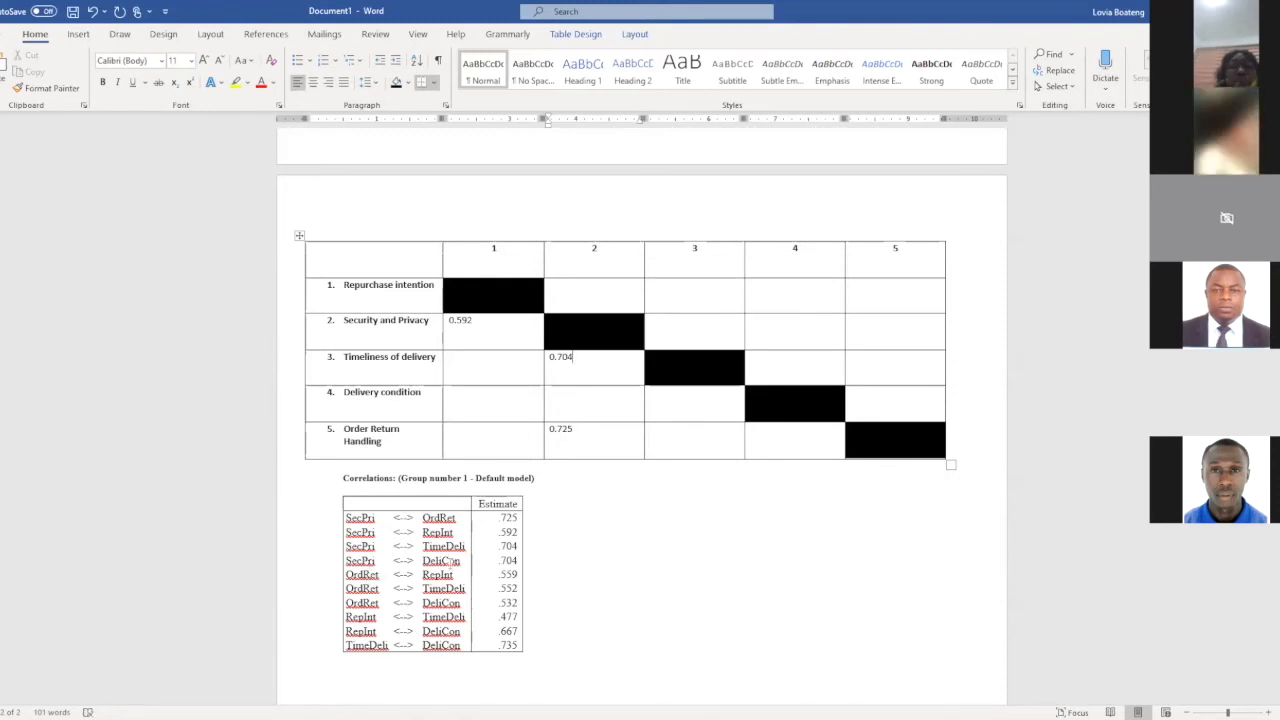
left_click(614, 403)
type("0.704")
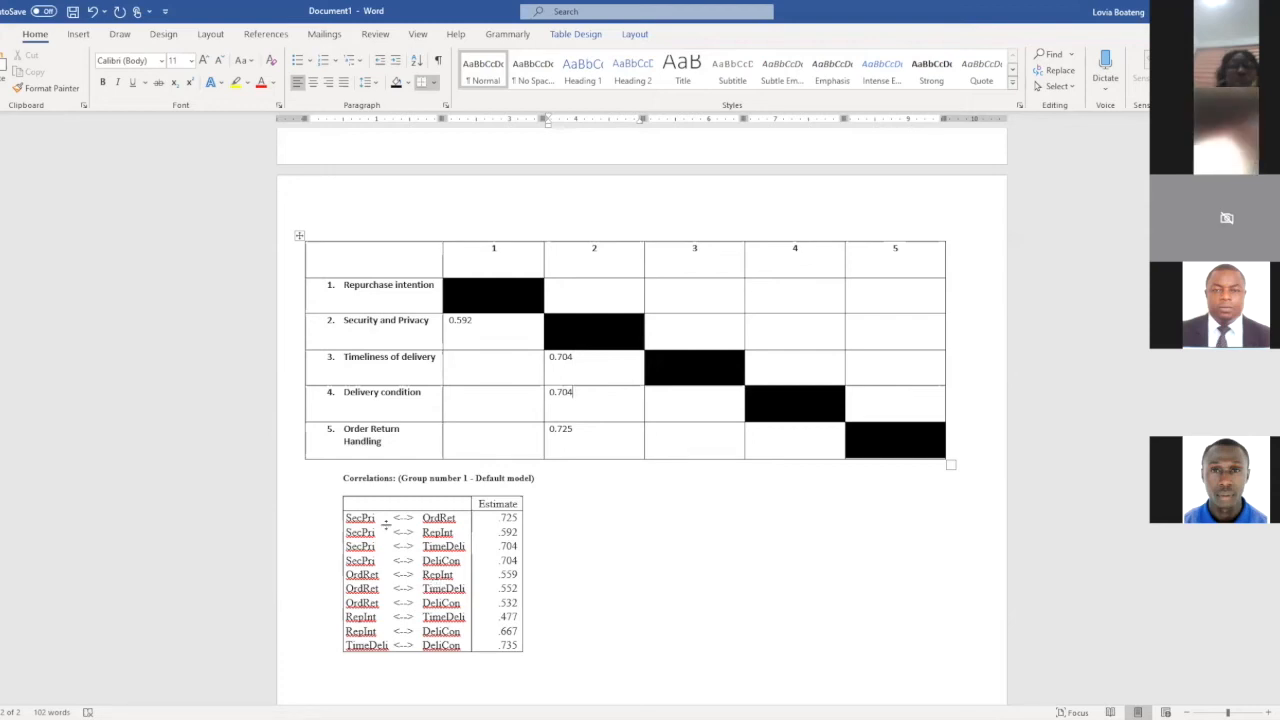
- In the Order Return Handling row, enter 0.559 in column 1, 0.552 in column 3 and 0.532 in column 4
left_click(507, 454)
type("0.559")
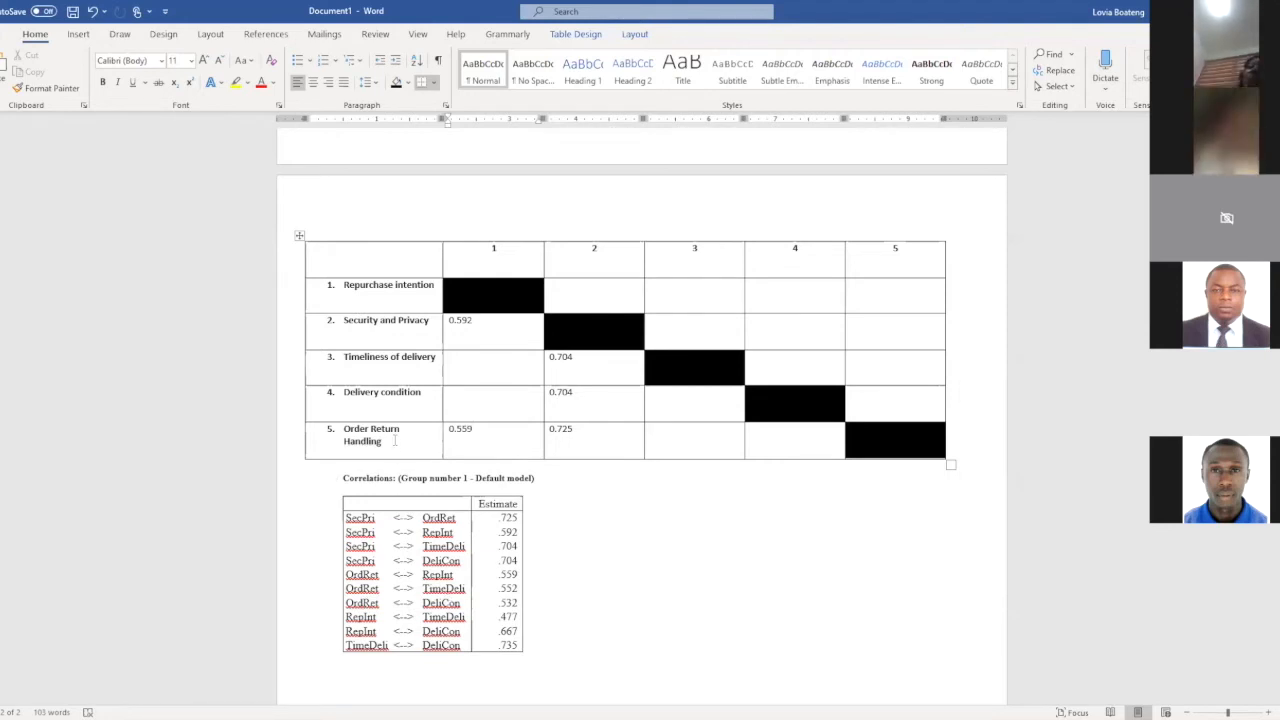
left_click(690, 436)
type("0.552")
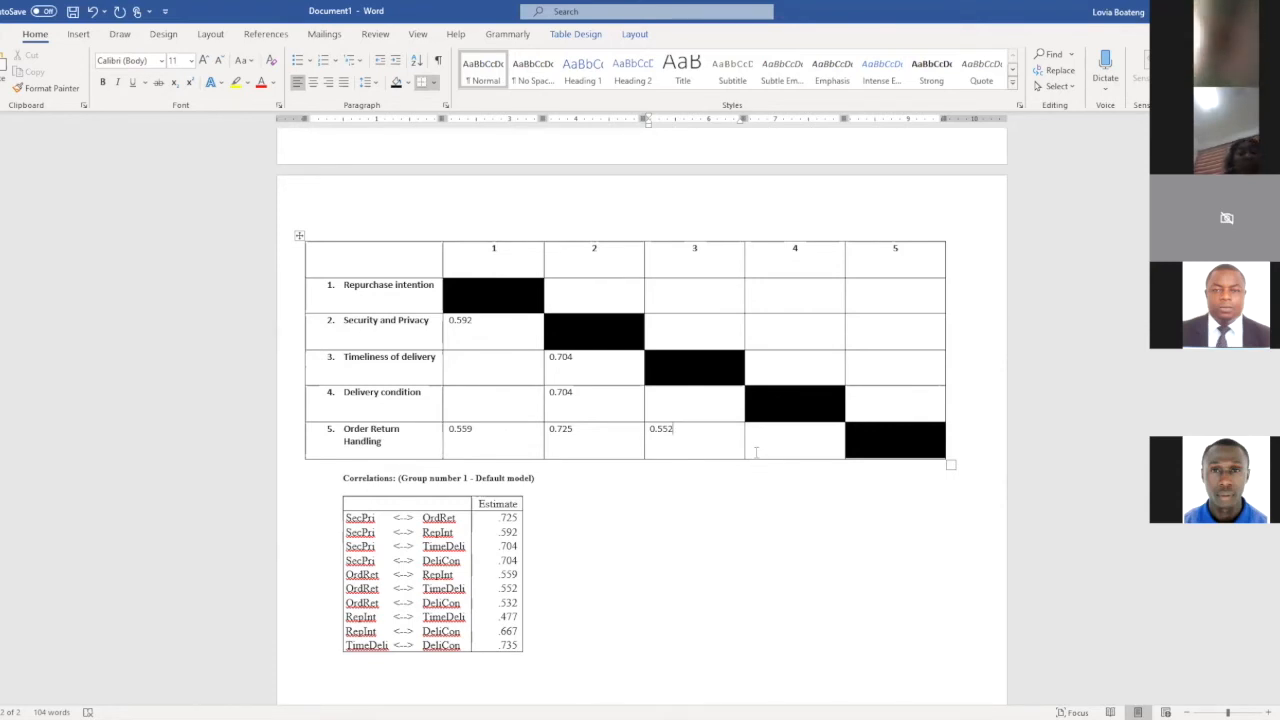
left_click(763, 432)
type("0.")
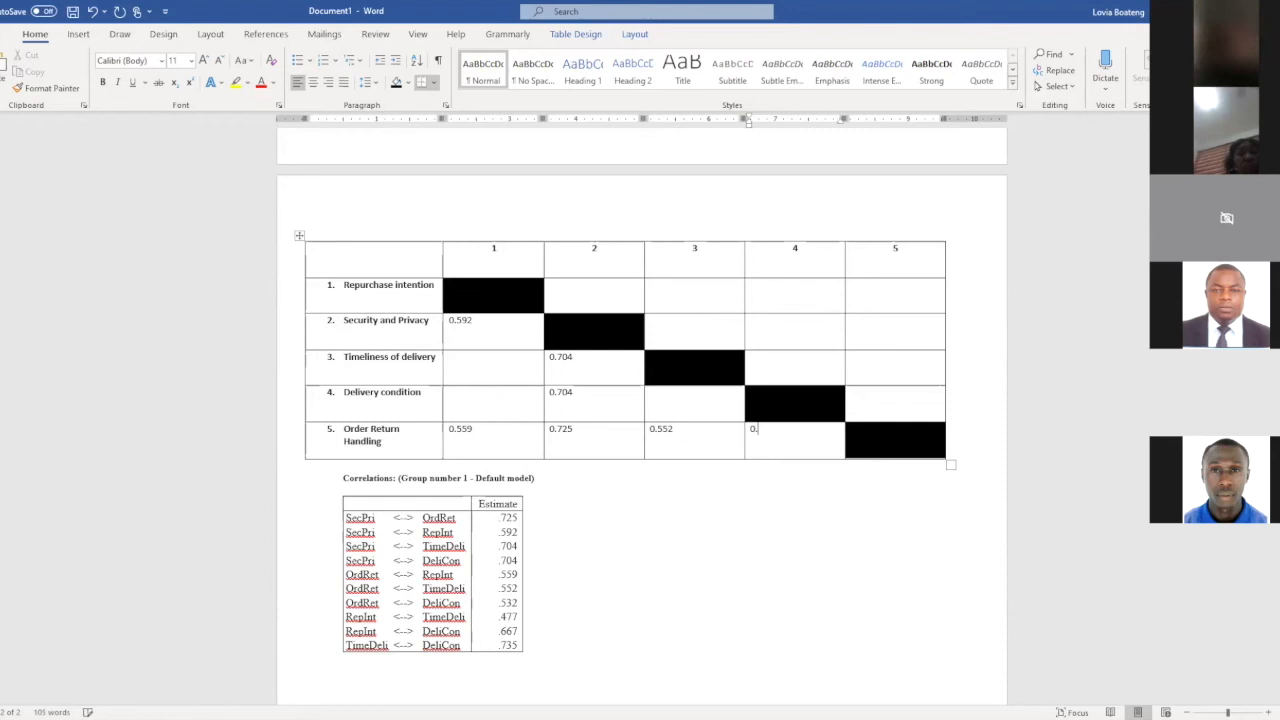
type("532")
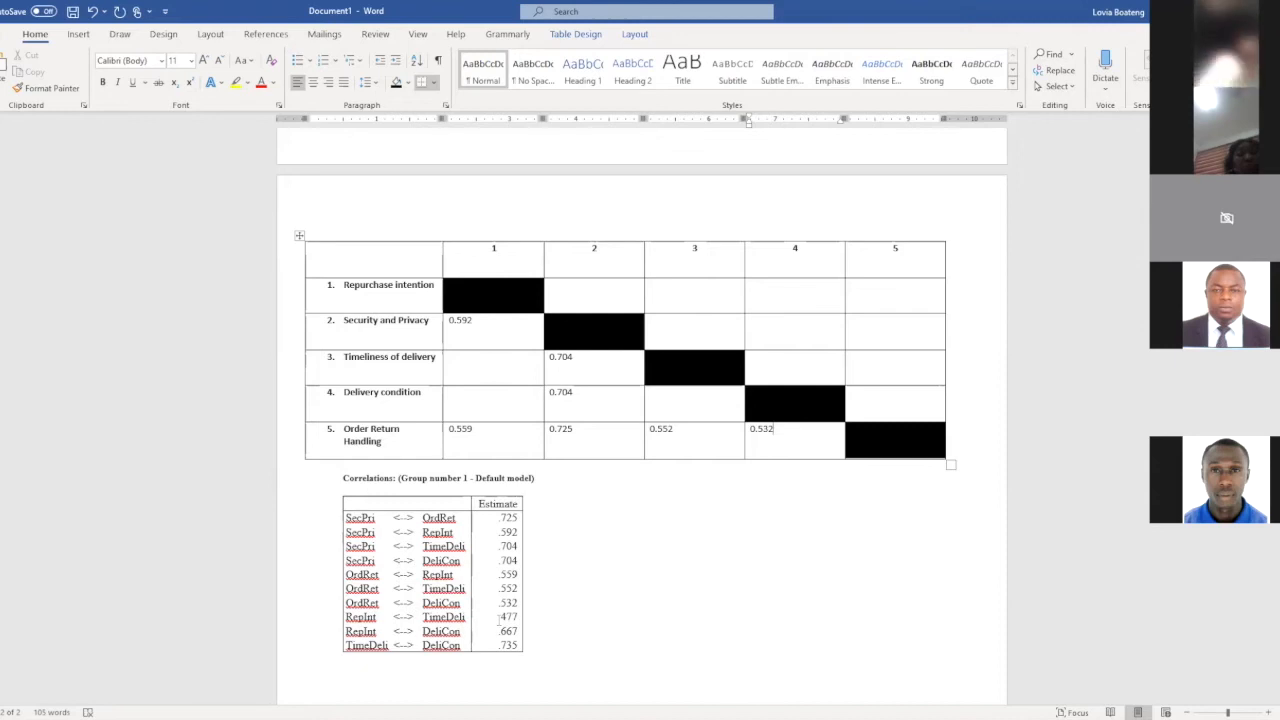
- Enter 0.477 in column 1 for Timeliness of delivery, and 0.667 in column 1 and 0.735 in column 3 for Delivery condition
left_click(480, 364)
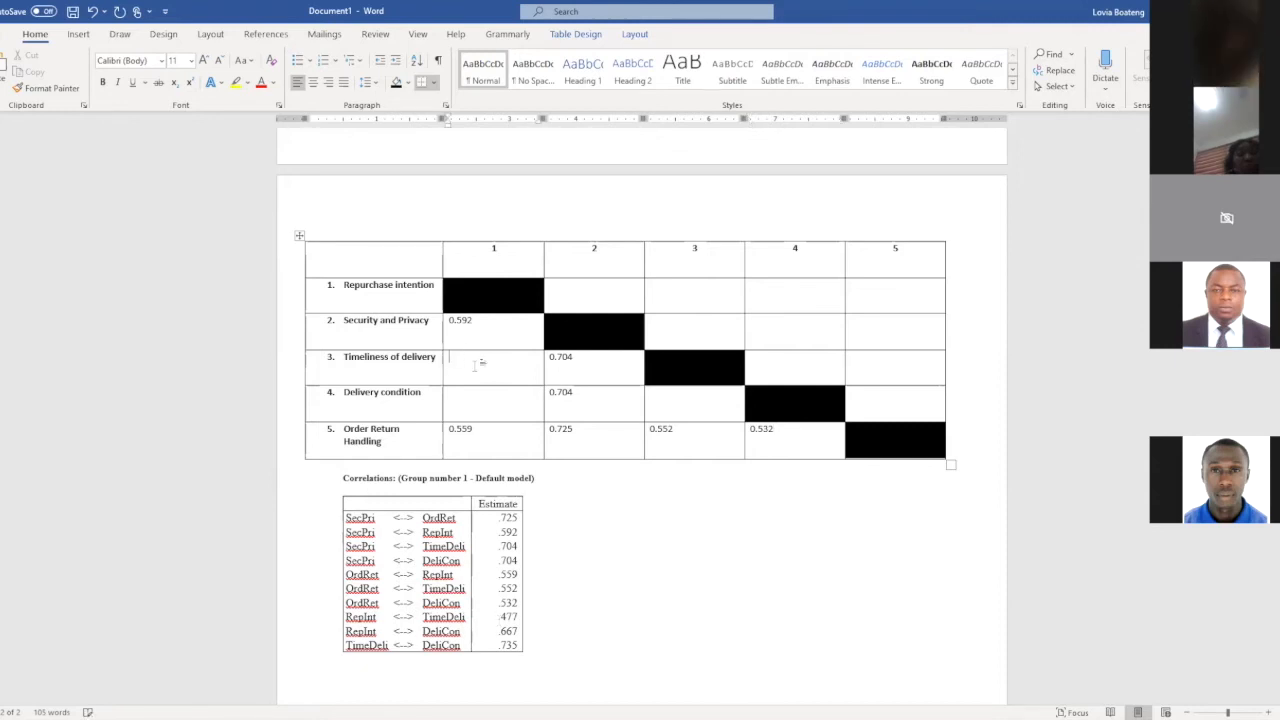
type("0.477")
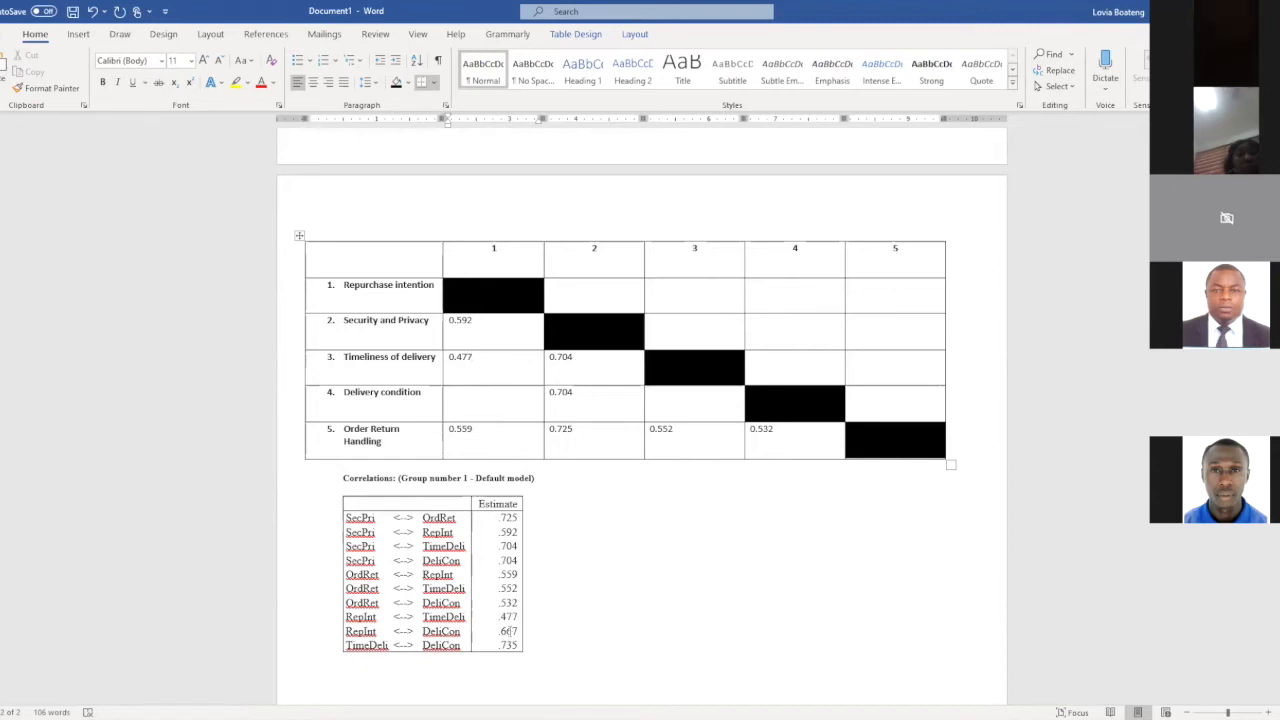
type("0")
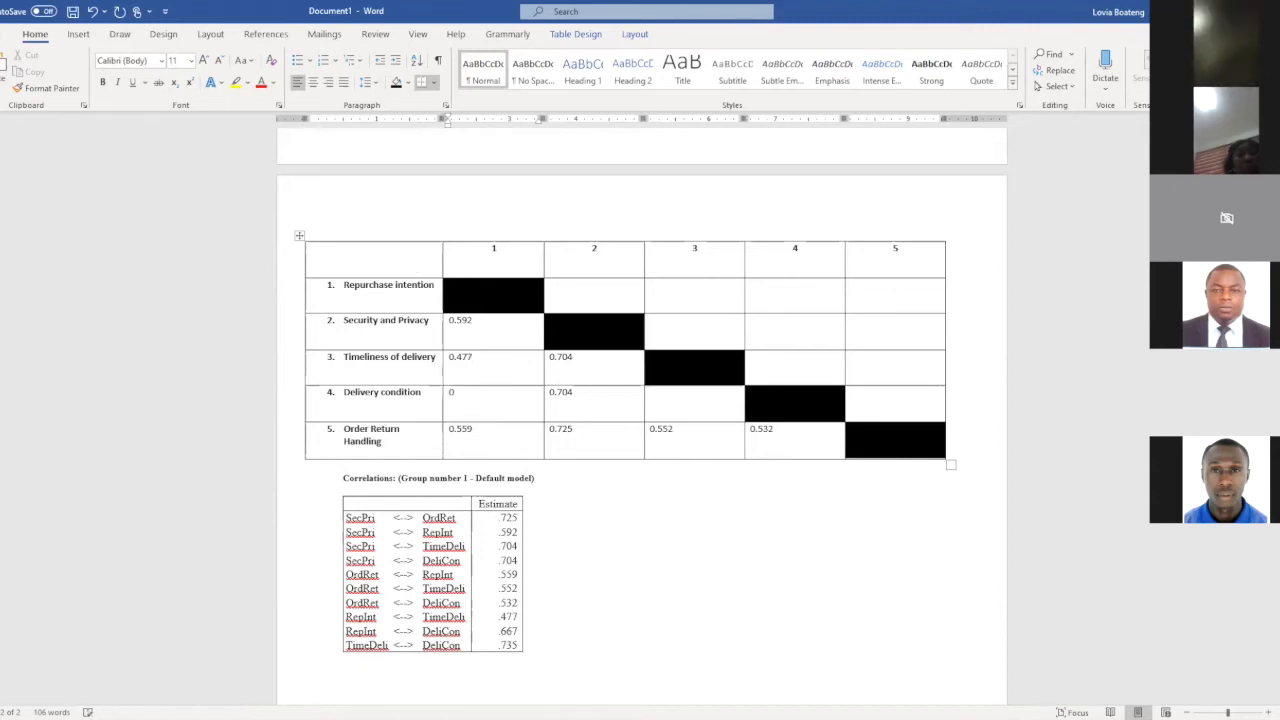
type(".667")
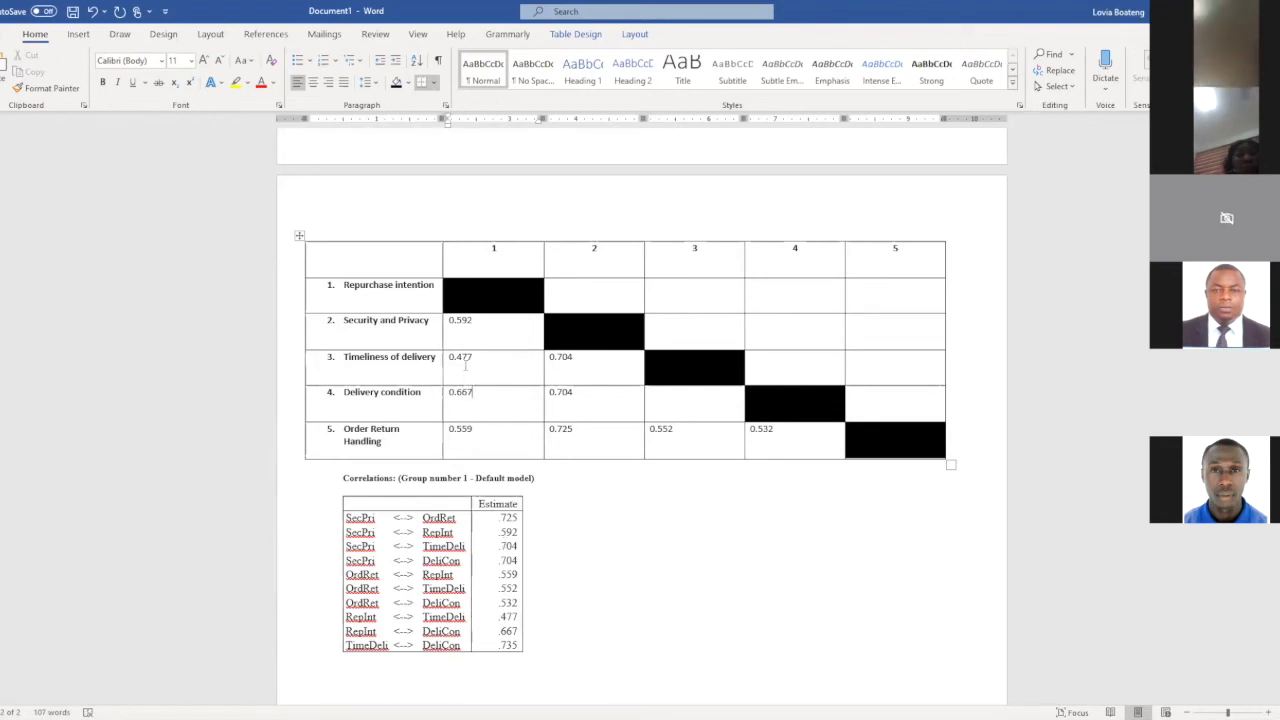
left_click(679, 402)
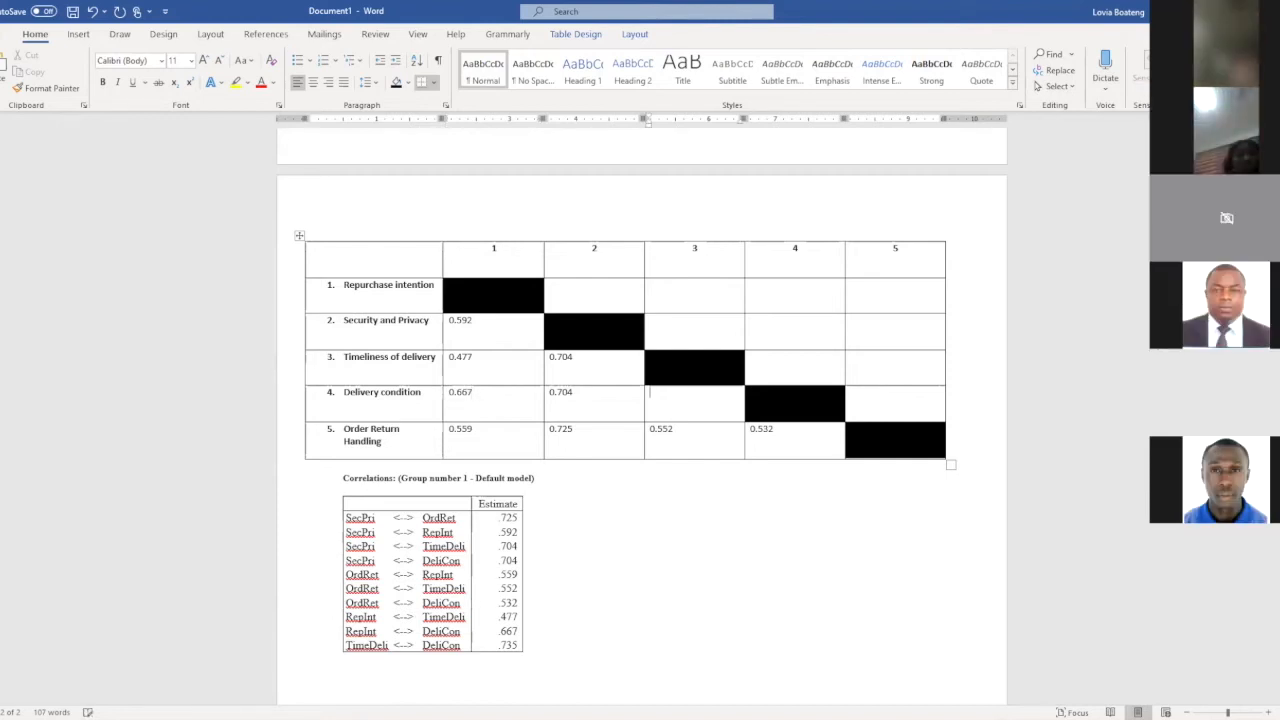
type("0")
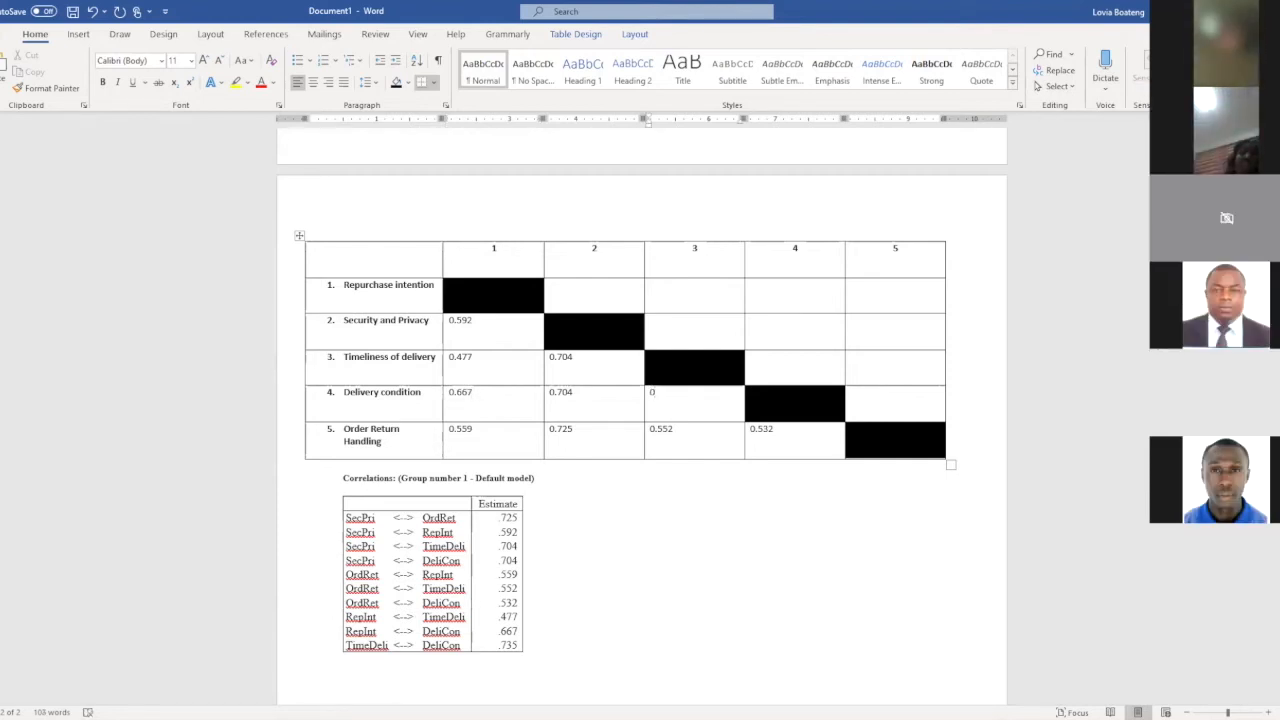
type(".735")
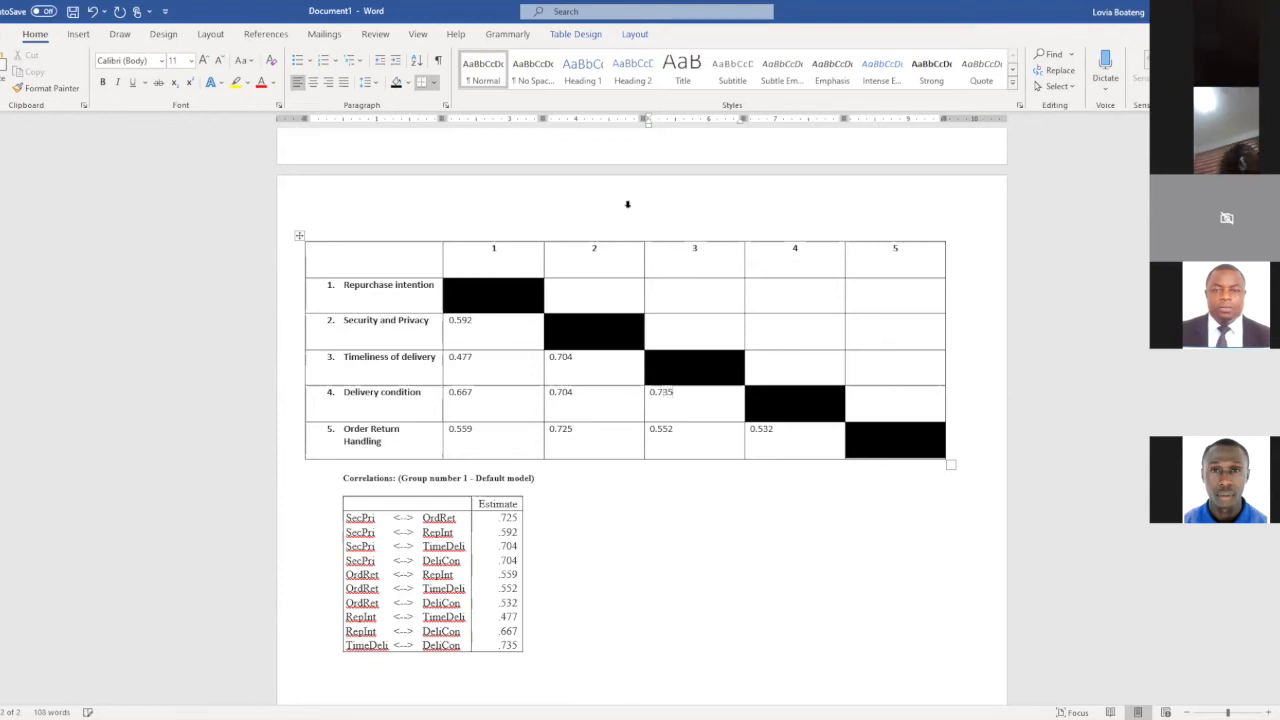
- Centre the correlation values entered in the lower part of the construct matrix
left_click_drag(735, 444, 467, 338)
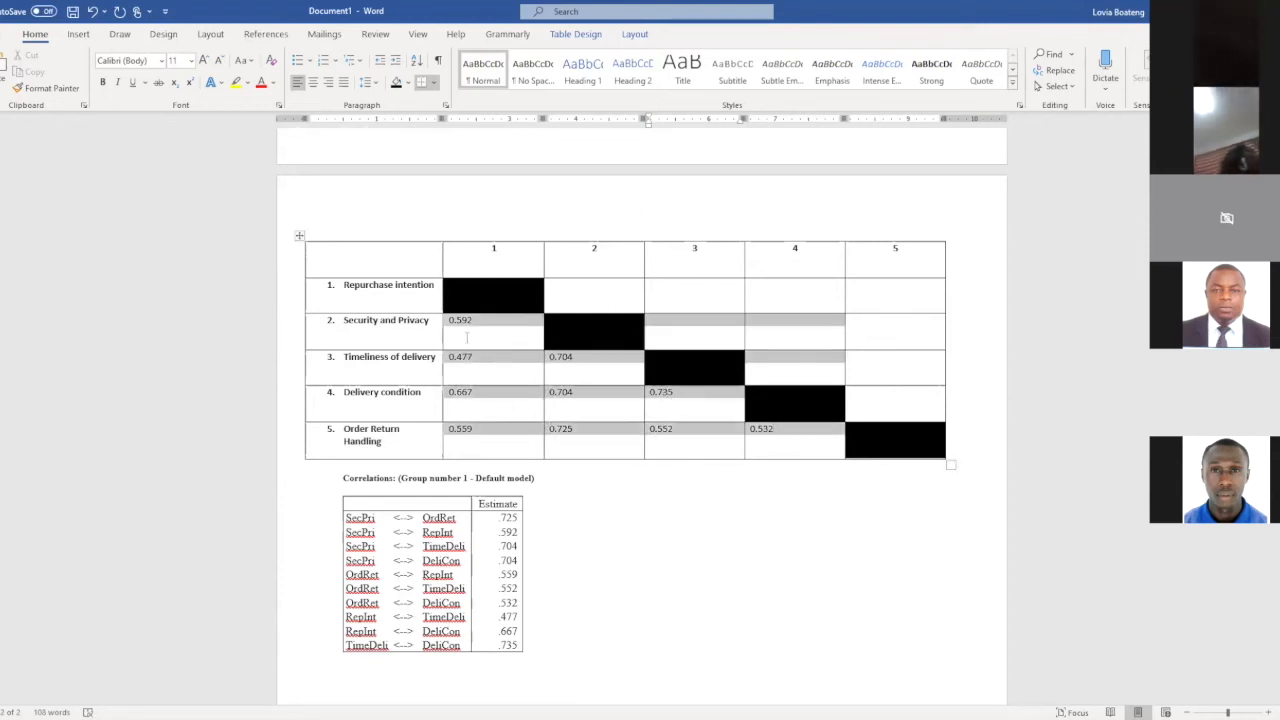
left_click(313, 82)
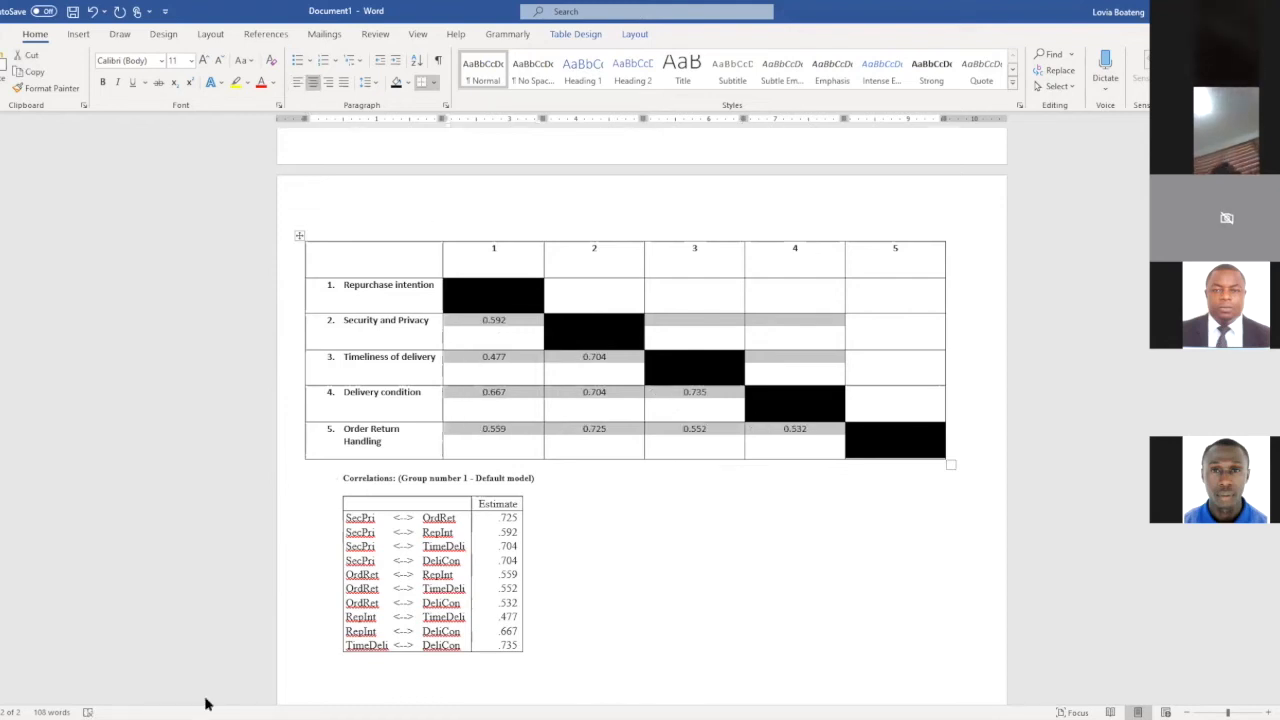
left_click(540, 531)
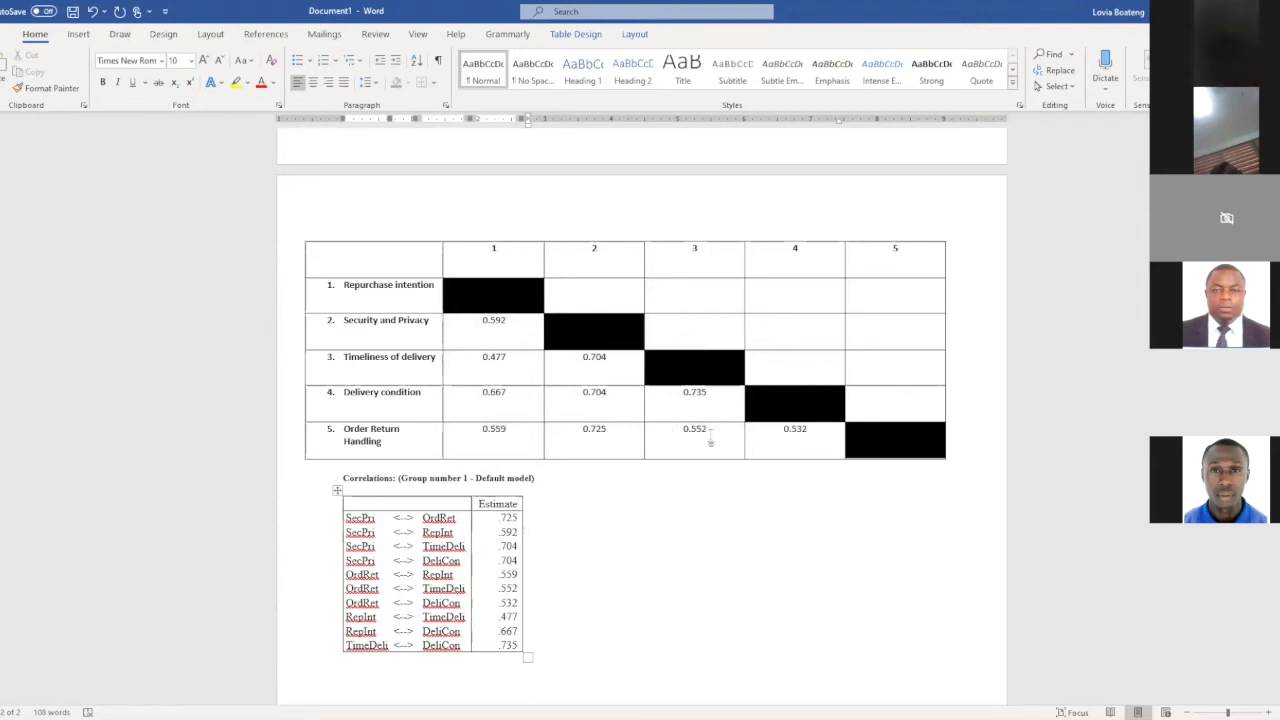
- Look up the TimeDeli AVE in the CR and AVE table and enter 0.746 in the Timeliness of delivery diagonal cell
scroll(712, 440, "up", 5)
scroll(712, 438, "up", 3)
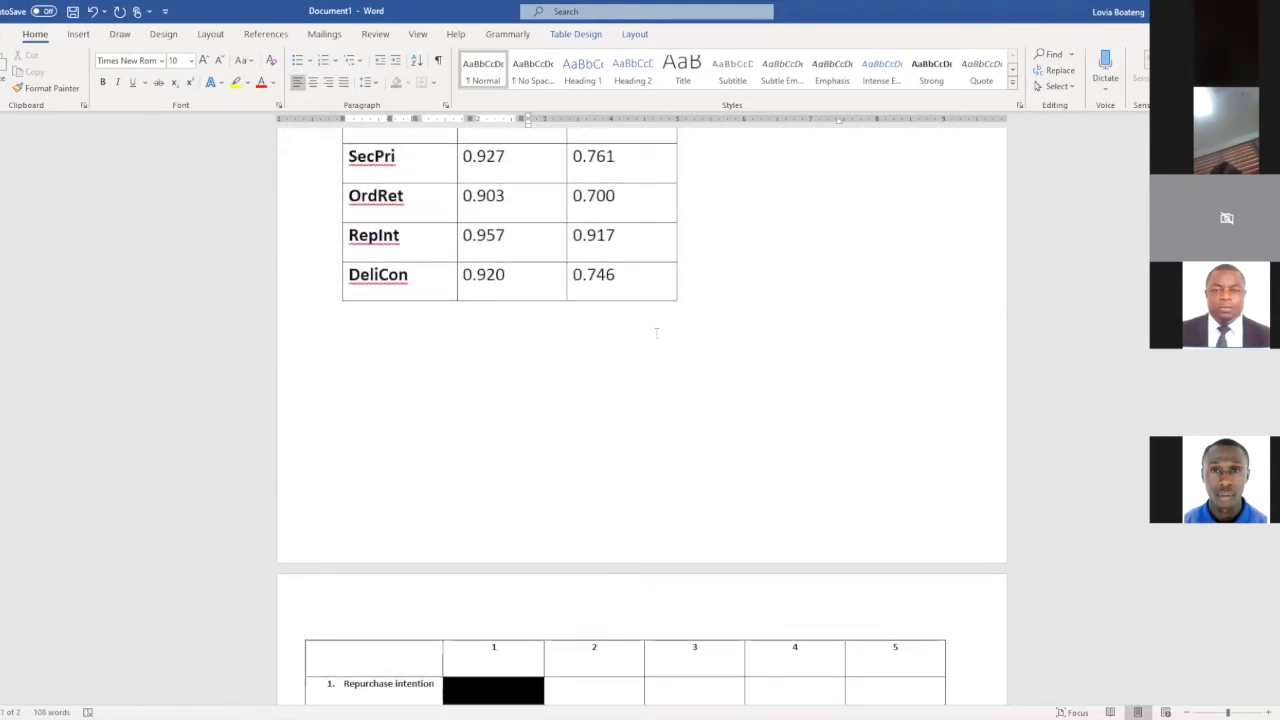
scroll(658, 334, "up", 2)
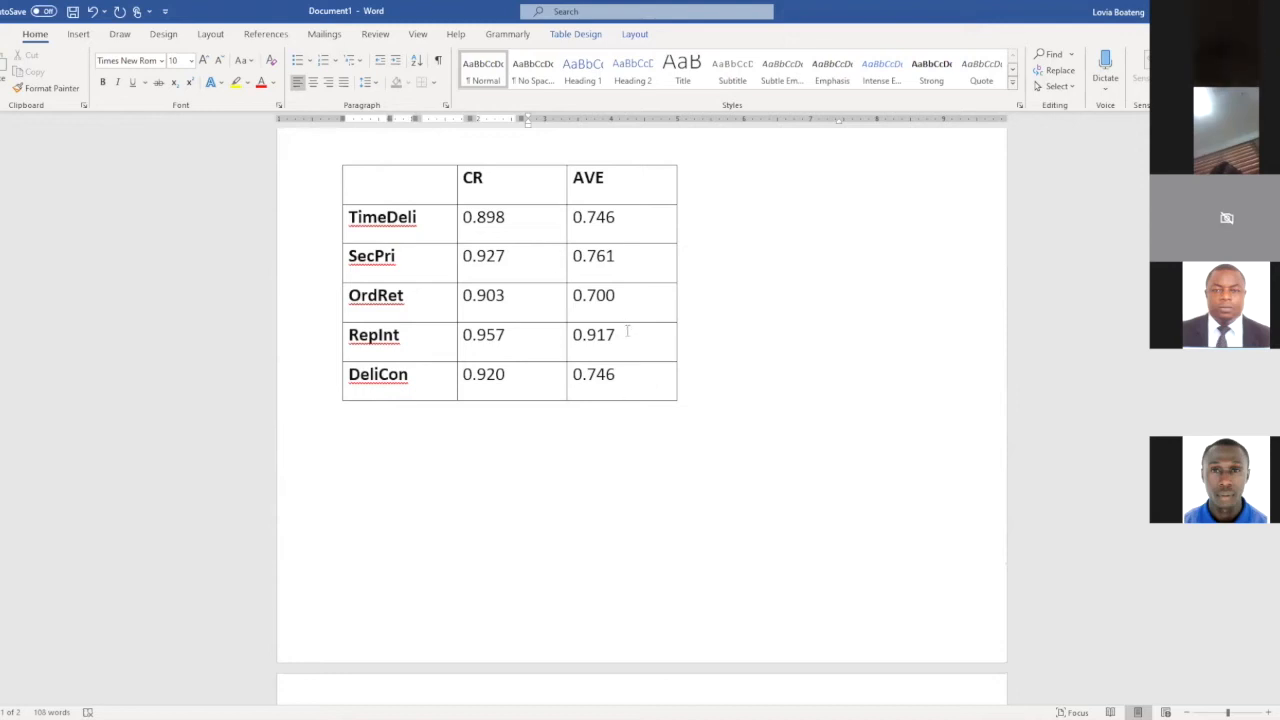
scroll(630, 410, "down", 5)
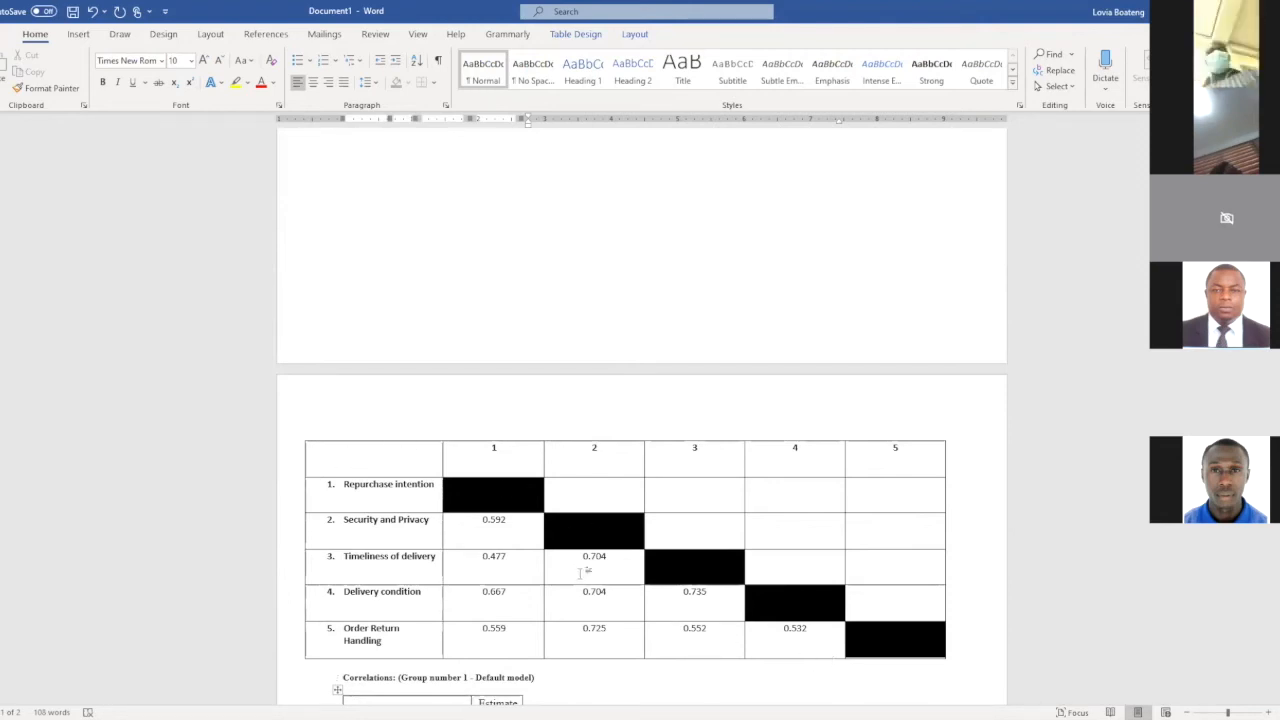
scroll(580, 572, "up", 5)
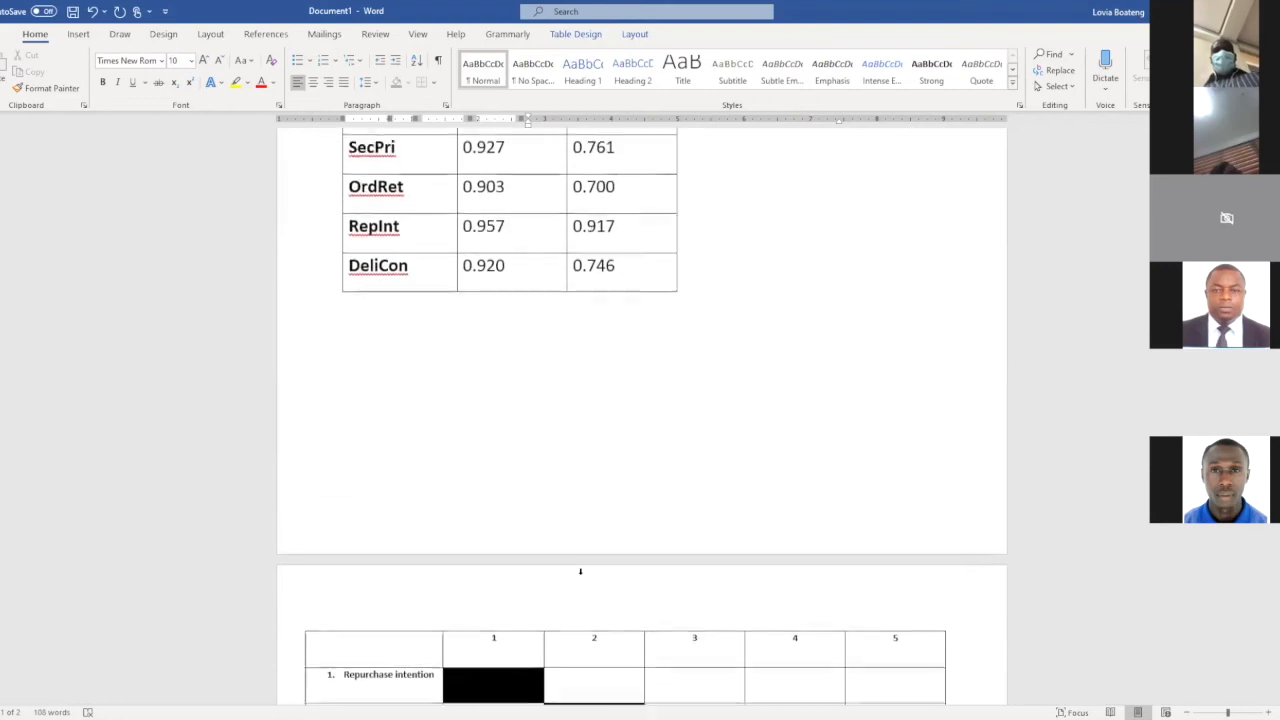
scroll(581, 575, "up", 2)
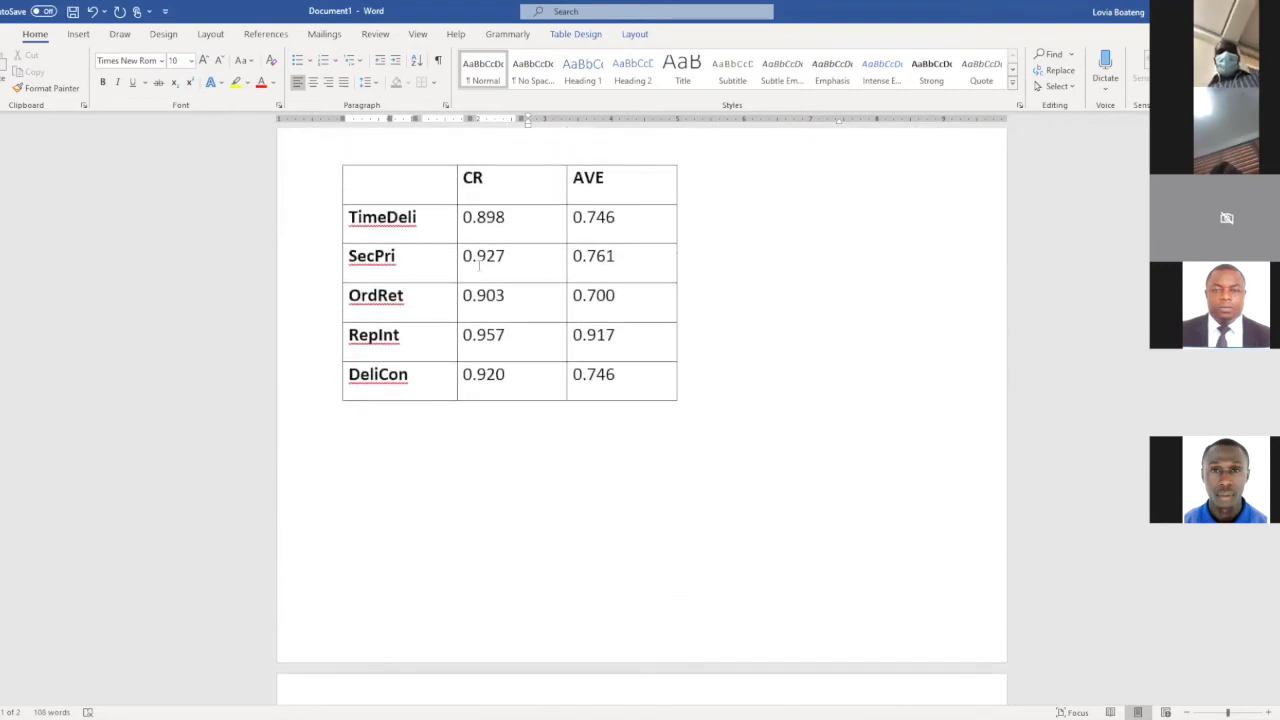
scroll(618, 498, "down", 2)
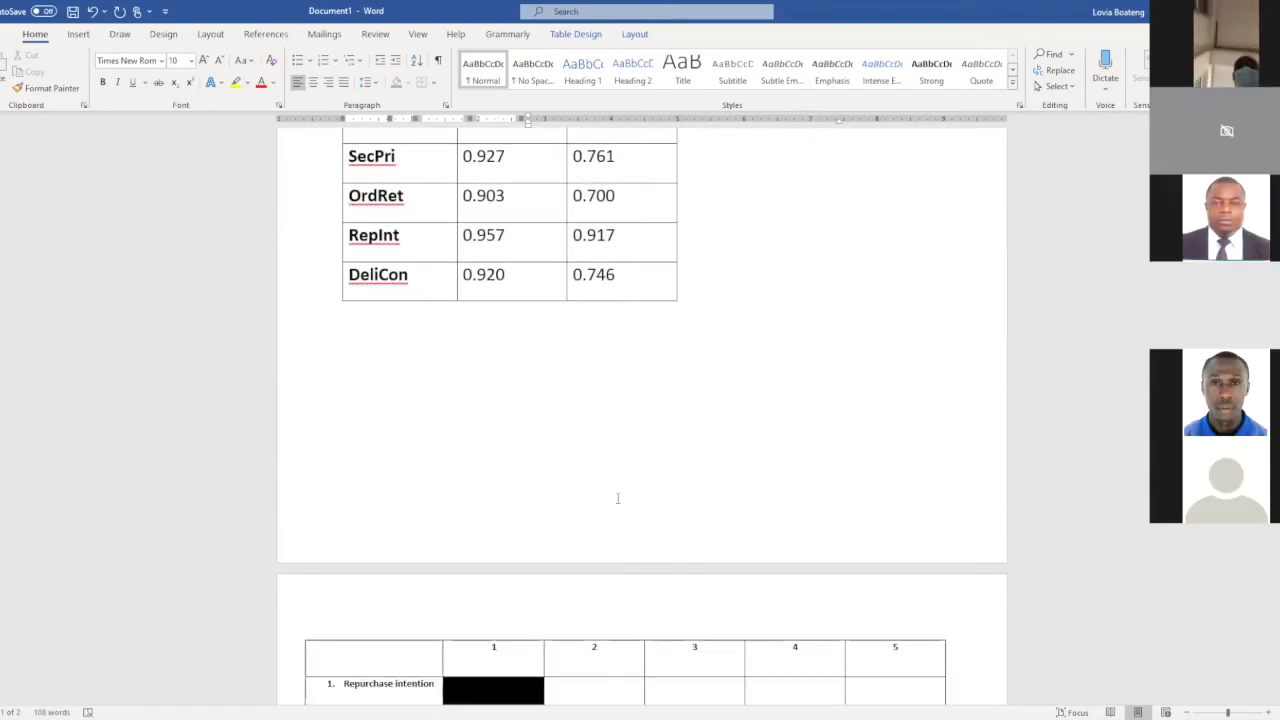
scroll(618, 499, "down", 5)
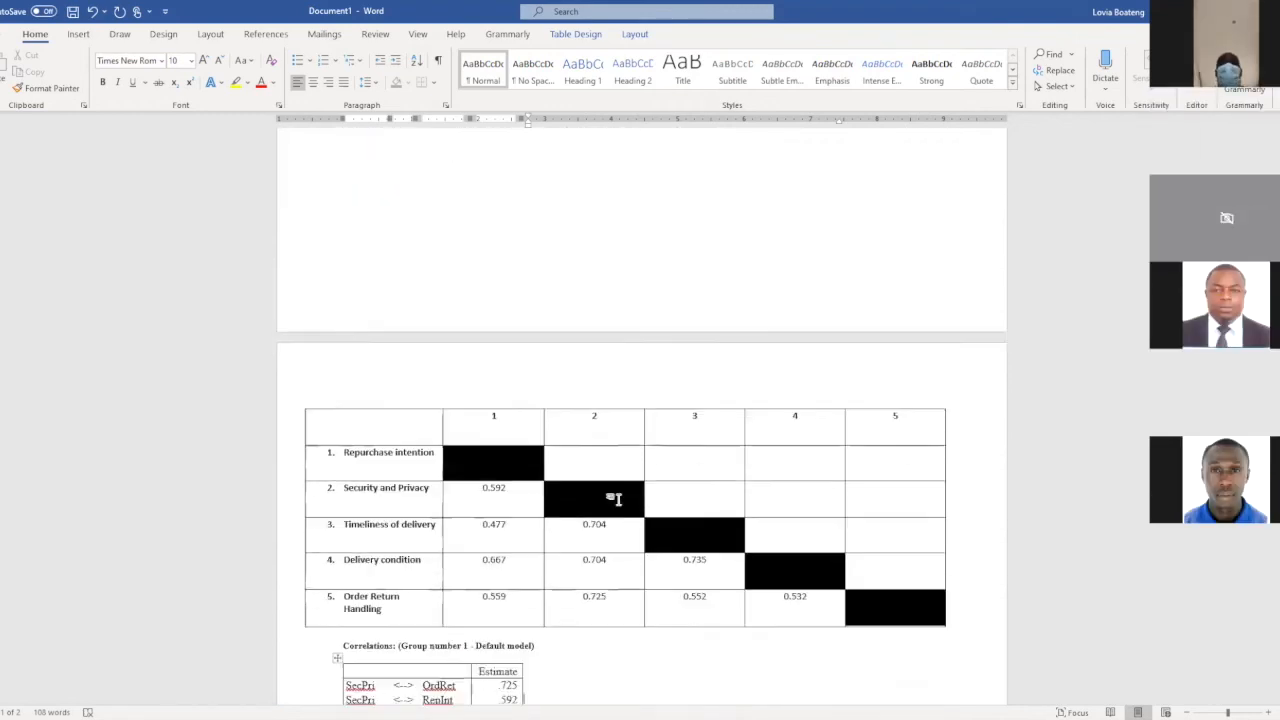
left_click(700, 536)
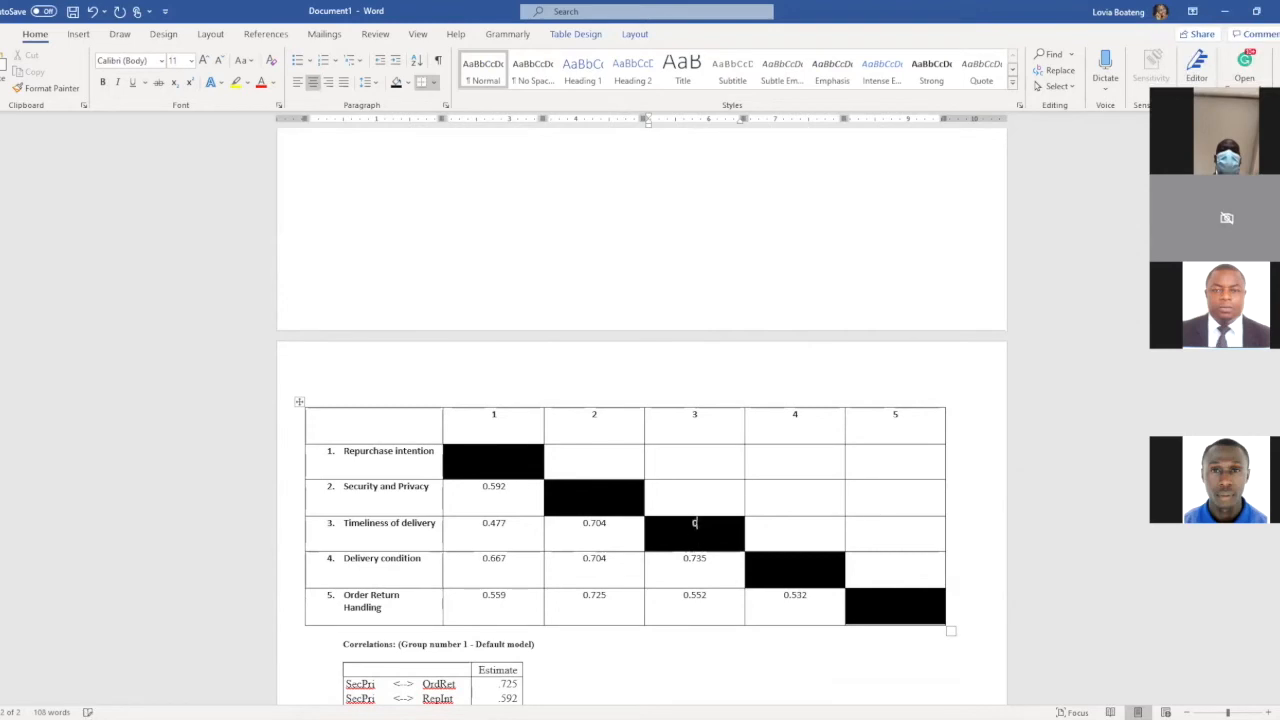
type("0.")
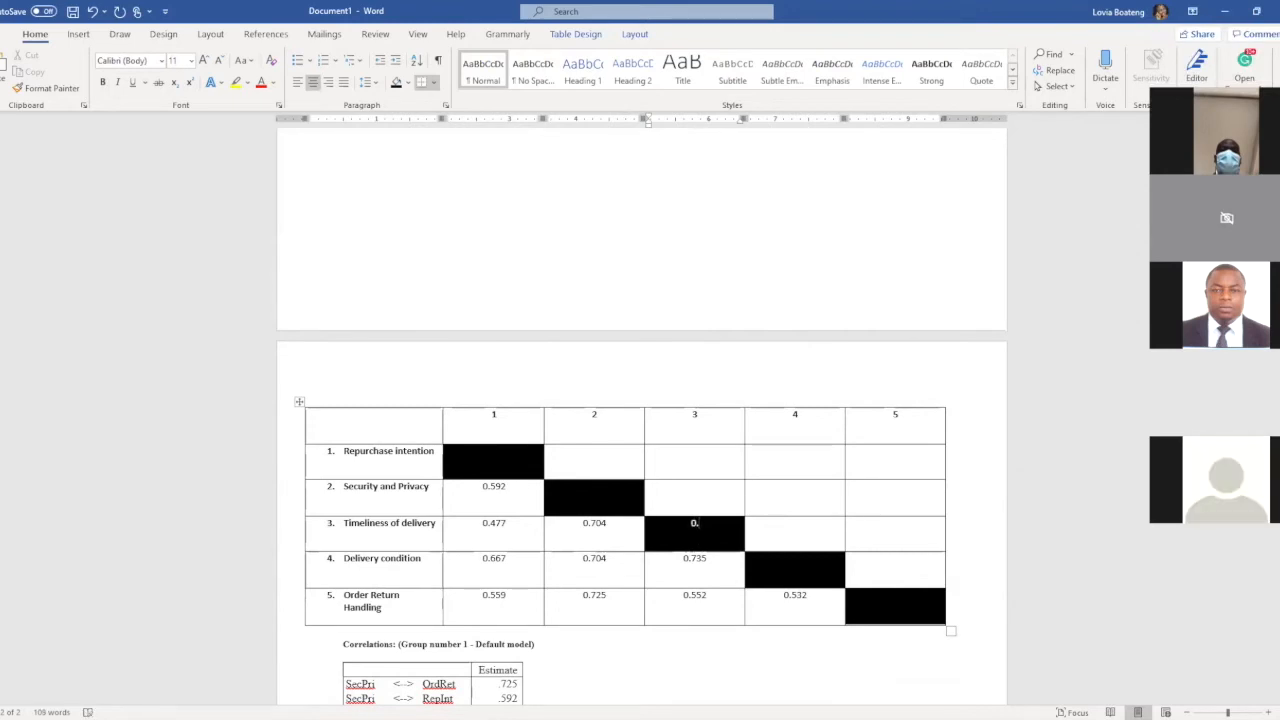
type("746")
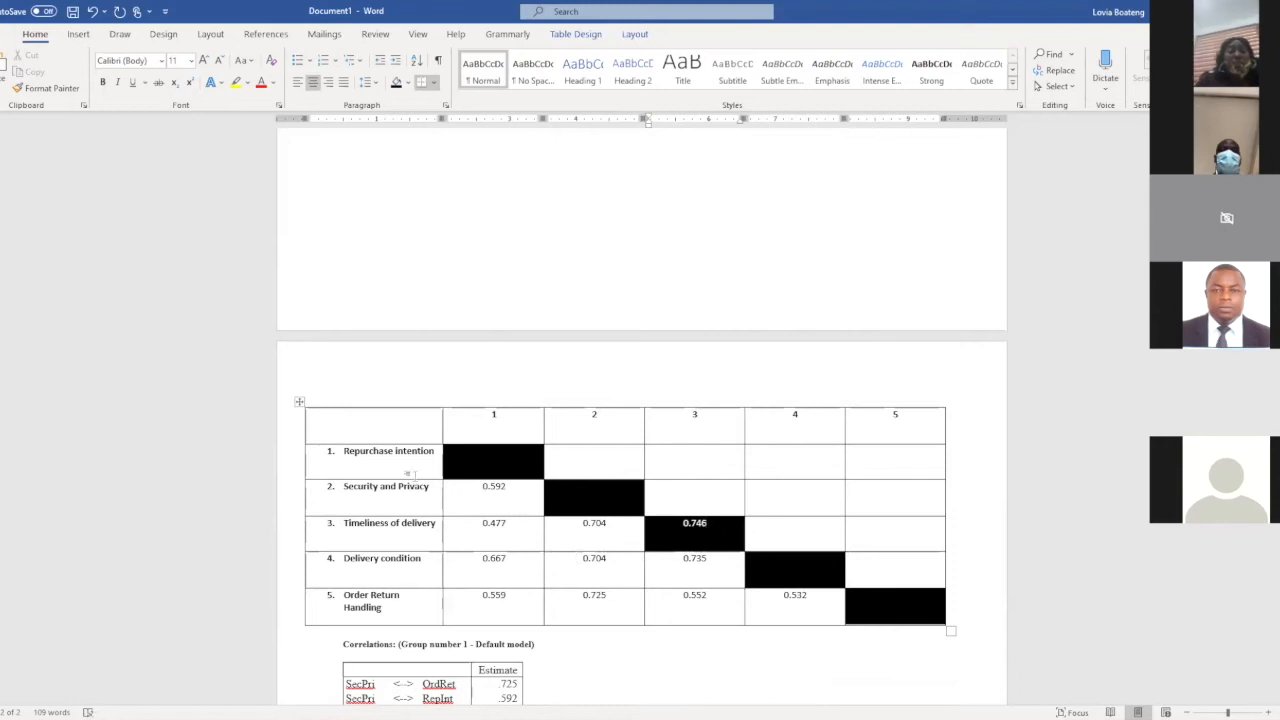
- Enter 0.918 in the black diagonal cell of the Repurchase intention row
left_click(494, 466)
type("0")
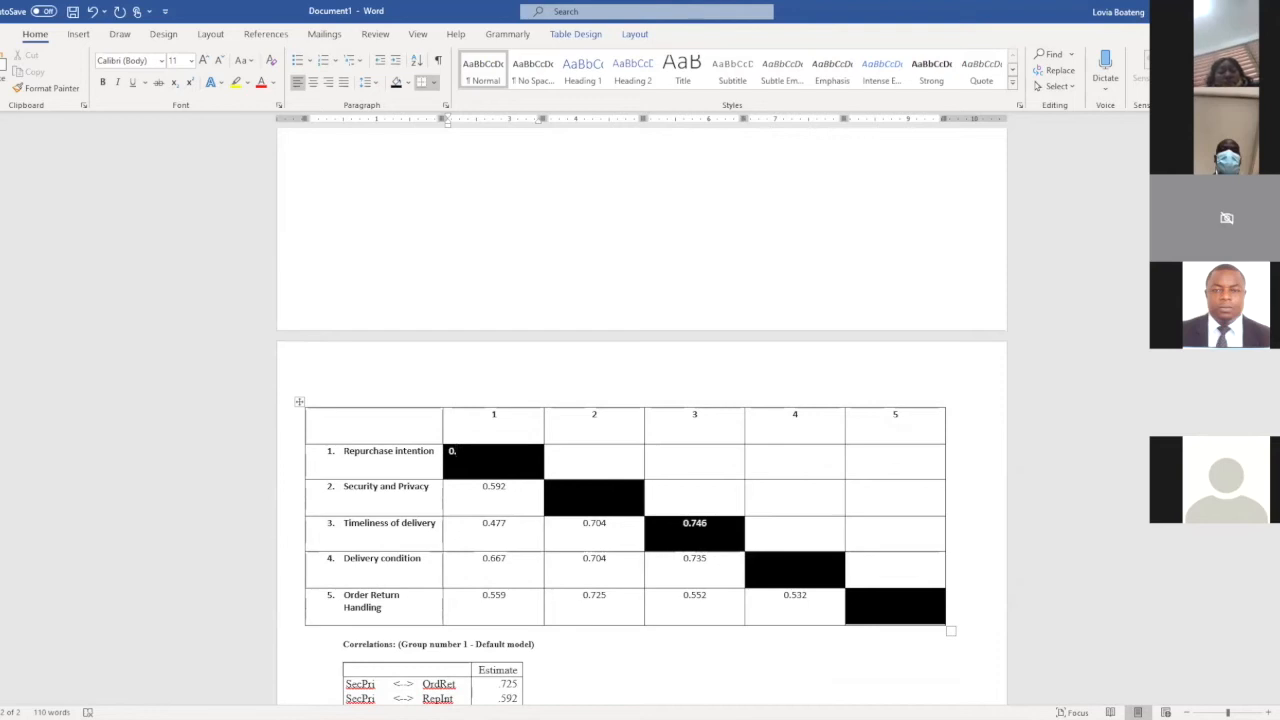
type(".918")
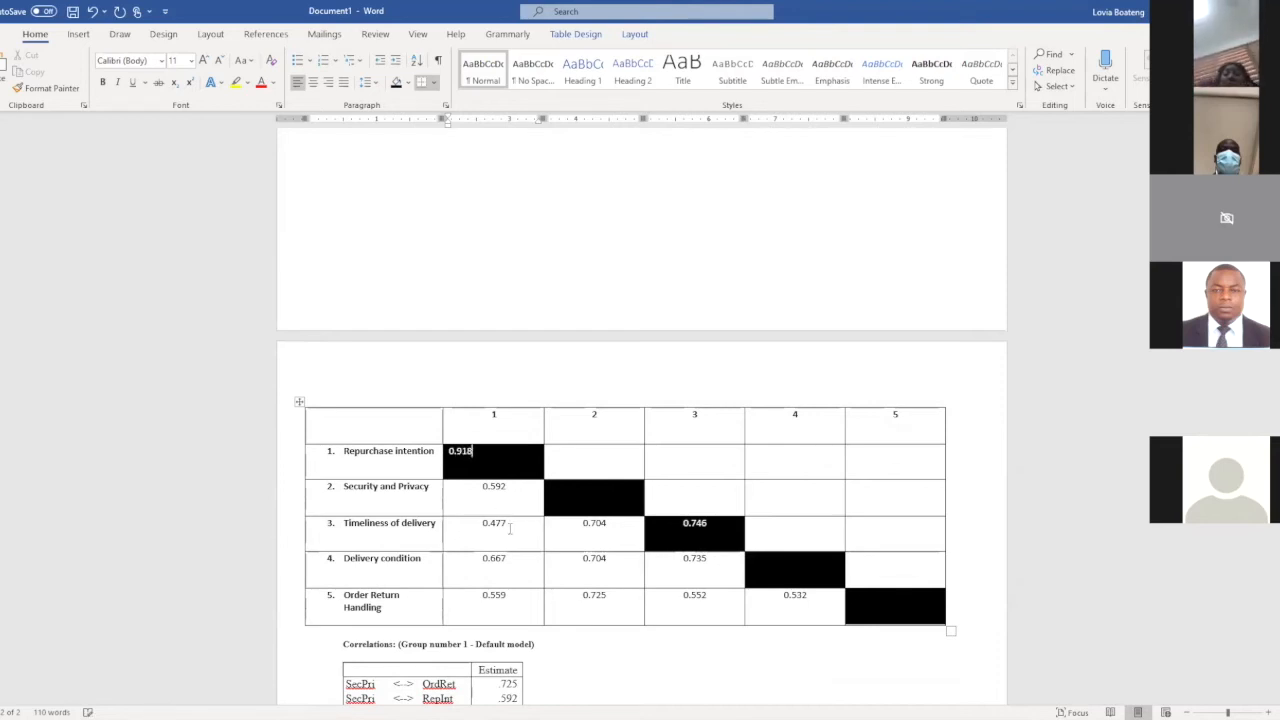
- Place the cursor in the Security and Privacy diagonal cell and check the SecPri AVE in the CR and AVE table
left_click(611, 510)
scroll(605, 515, "up", 5)
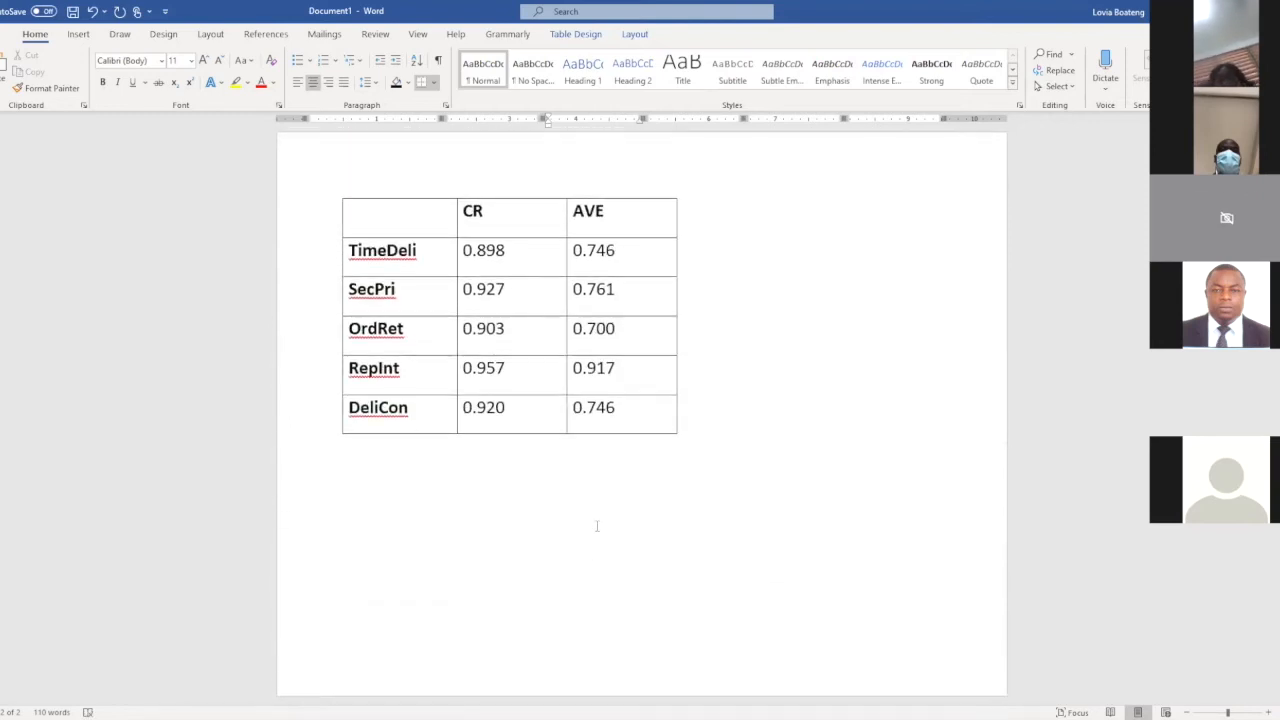
- Set the shaded diagonal cells to 0.917 for Repurchase intention and 0.761 for Security and Privacy, using the AVE table
scroll(596, 525, "down", 5)
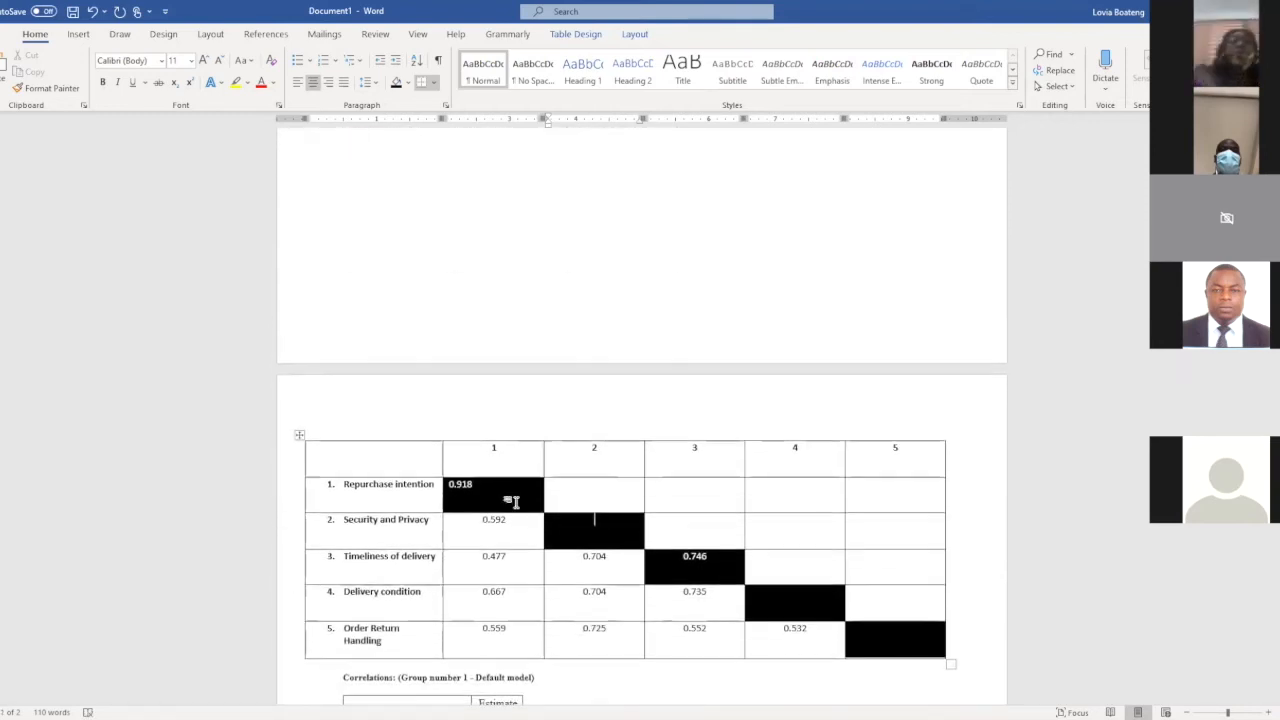
left_click(467, 486)
scroll(561, 531, "up", 5)
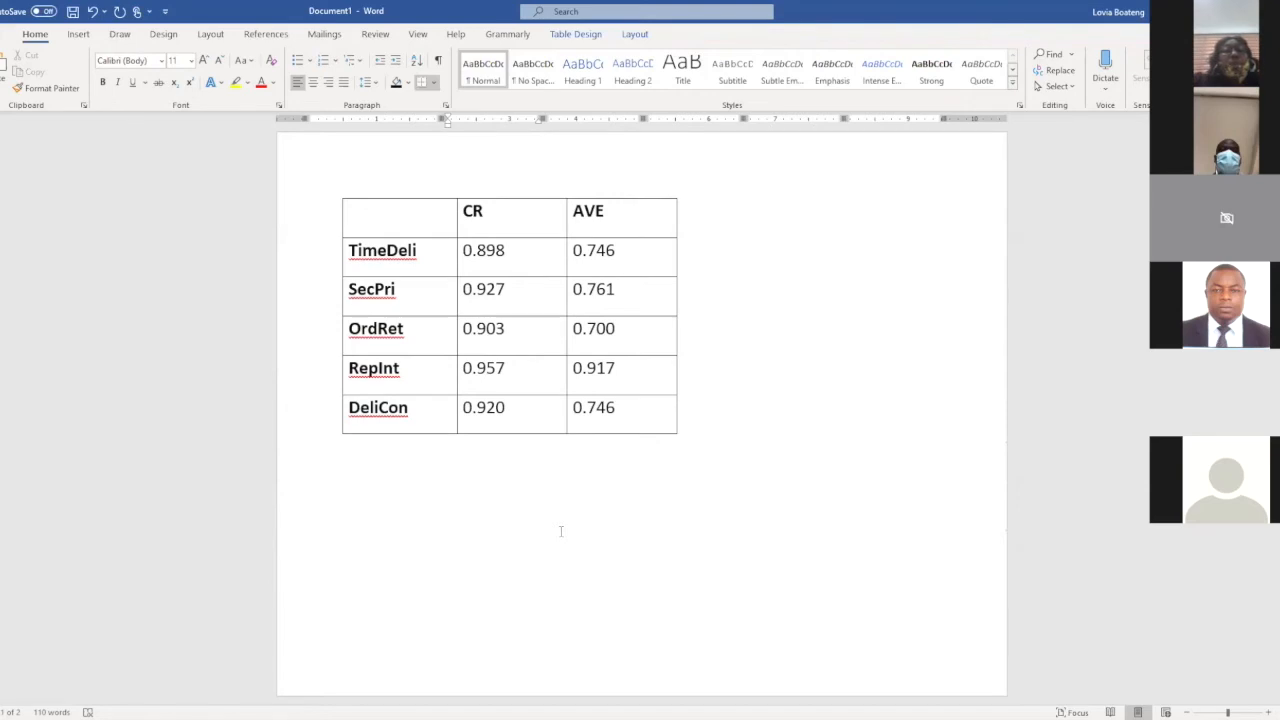
scroll(561, 531, "down", 5)
left_click(595, 527)
type("0.")
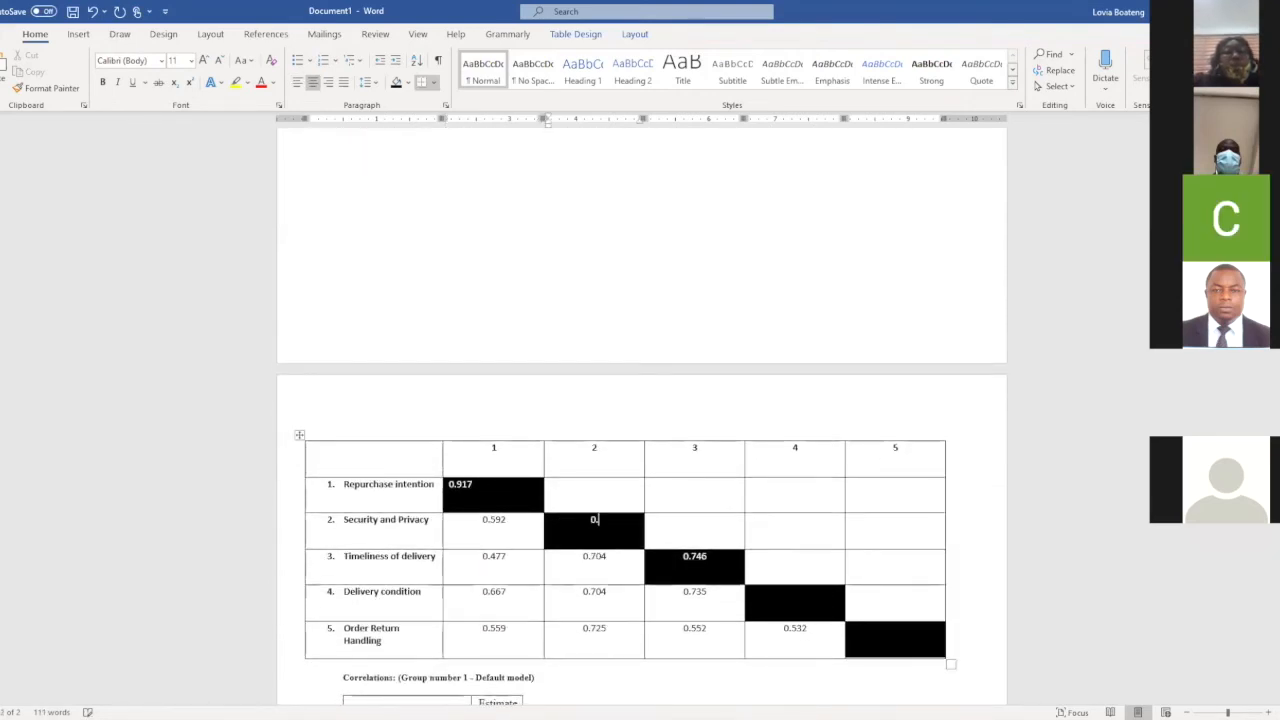
type("761")
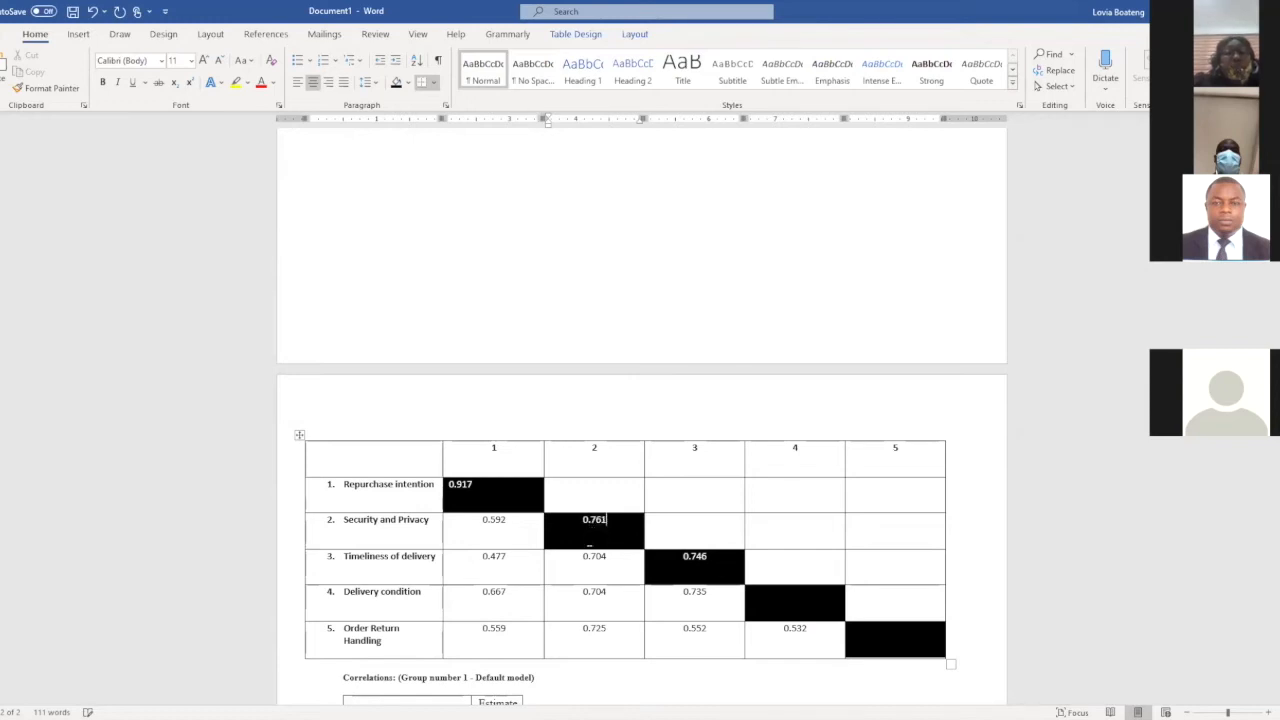
- Enter the DeliCon AVE value 0.746 in the shaded diagonal cell of the Delivery condition row
scroll(760, 585, "up", 4)
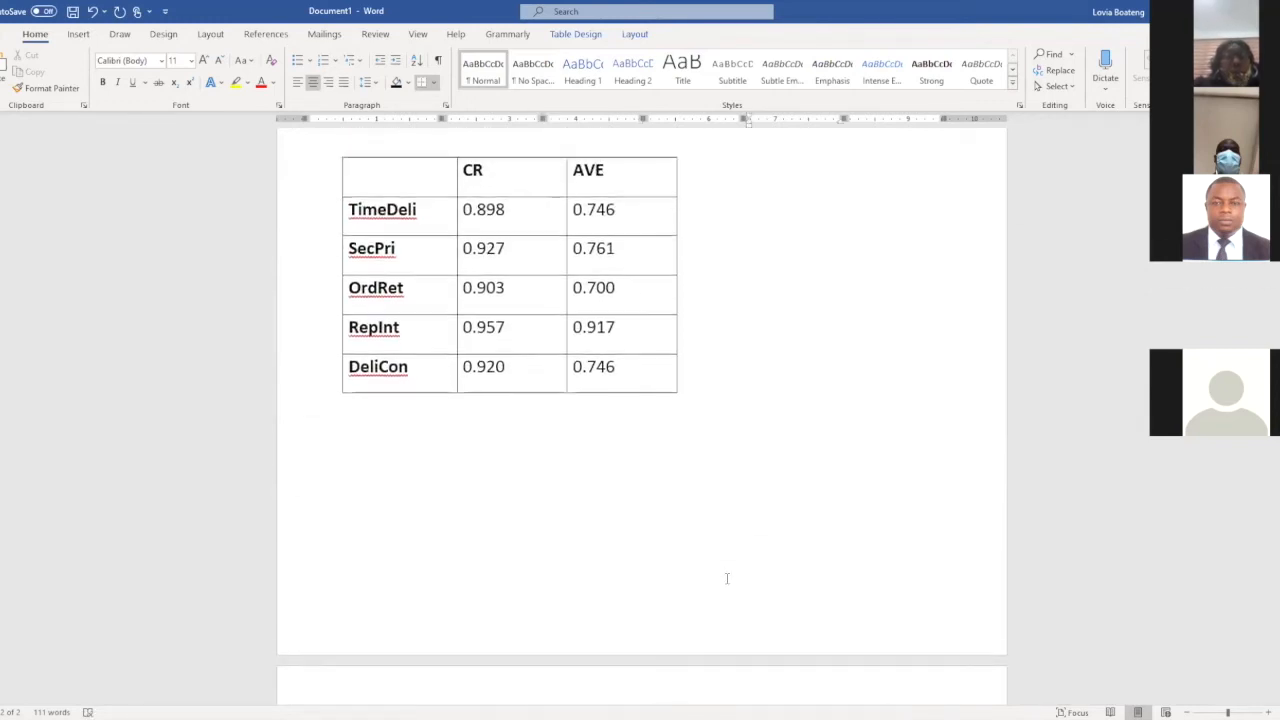
scroll(727, 578, "down", 4)
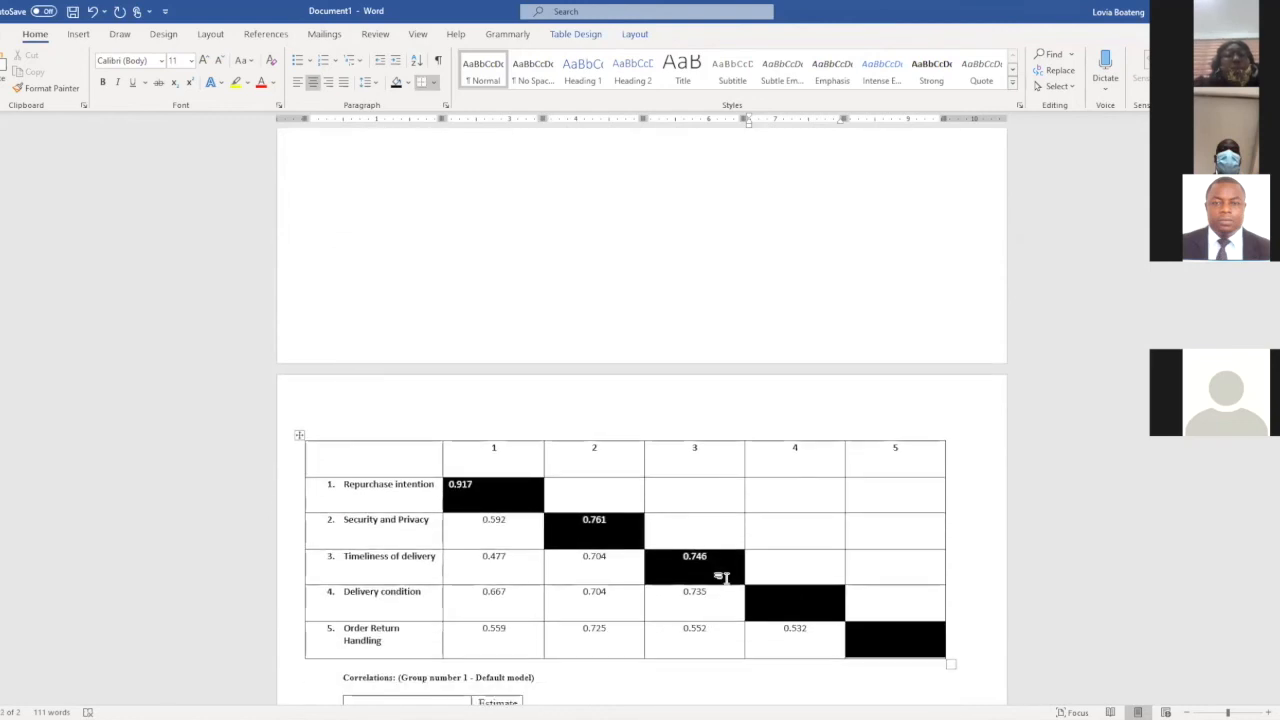
scroll(722, 578, "up", 3)
scroll(724, 577, "down", 2)
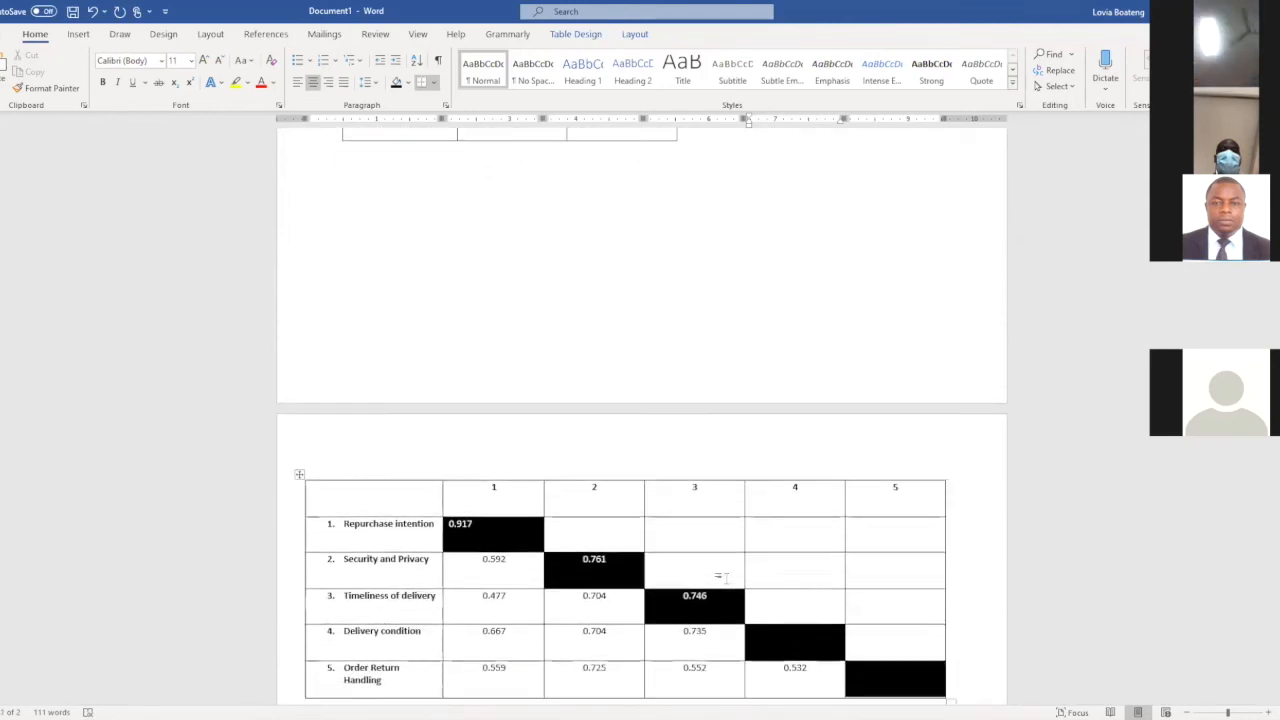
scroll(722, 577, "down", 2)
type("0.746")
- Enter the OrdRet AVE value 0.700 in the shaded diagonal cell of the Order Return Handling row
scroll(726, 581, "up", 5)
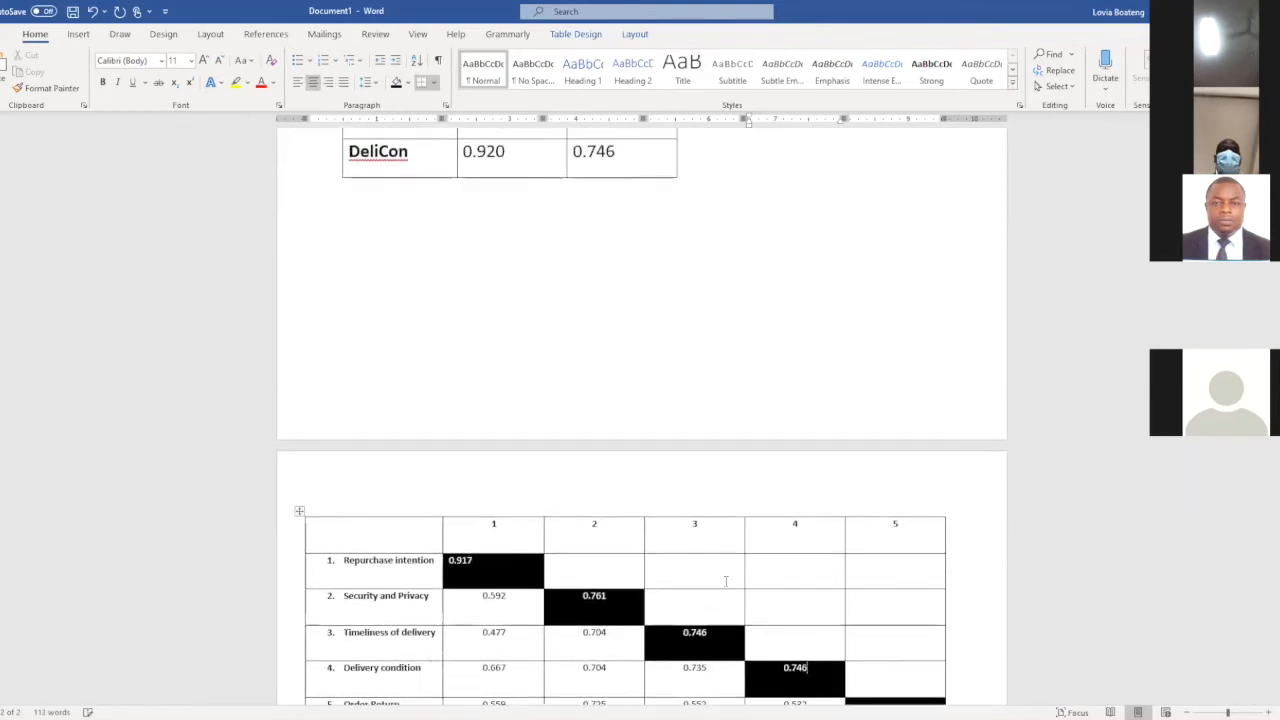
scroll(726, 581, "down", 5)
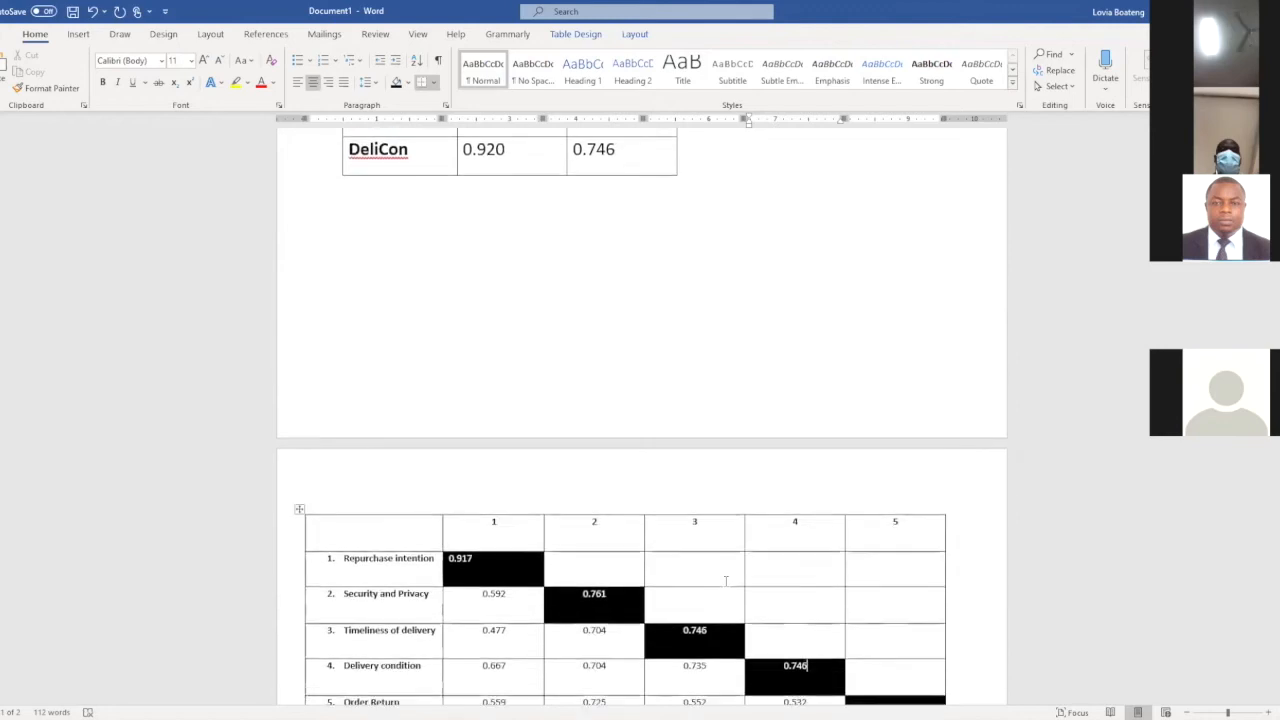
scroll(716, 580, "up", 5)
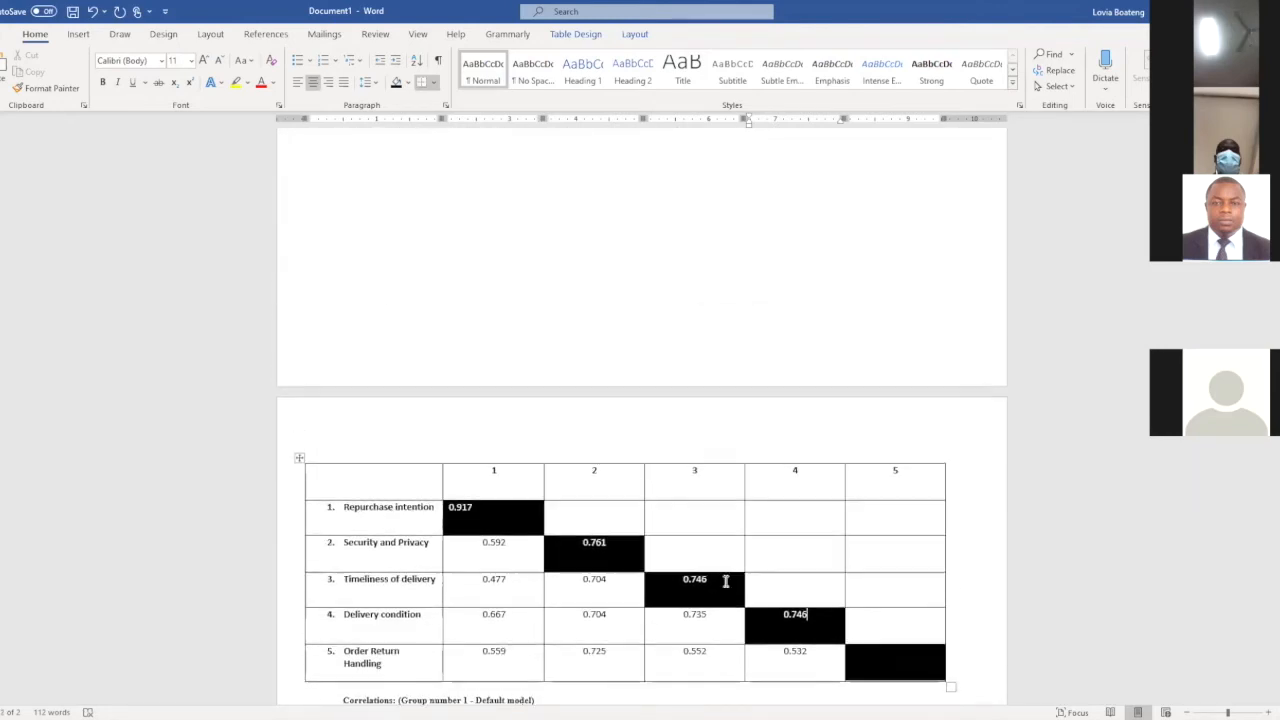
scroll(724, 583, "down", 1)
scroll(724, 583, "down", 5)
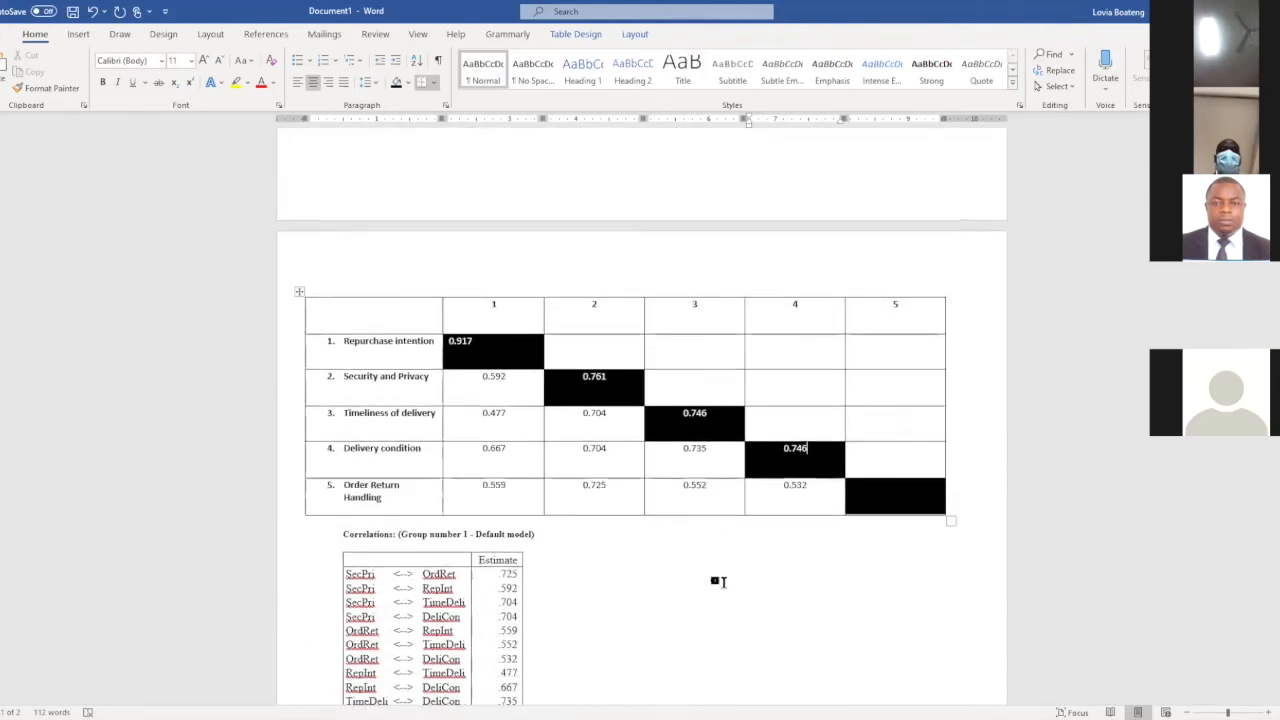
left_click(893, 405)
type("0.700")
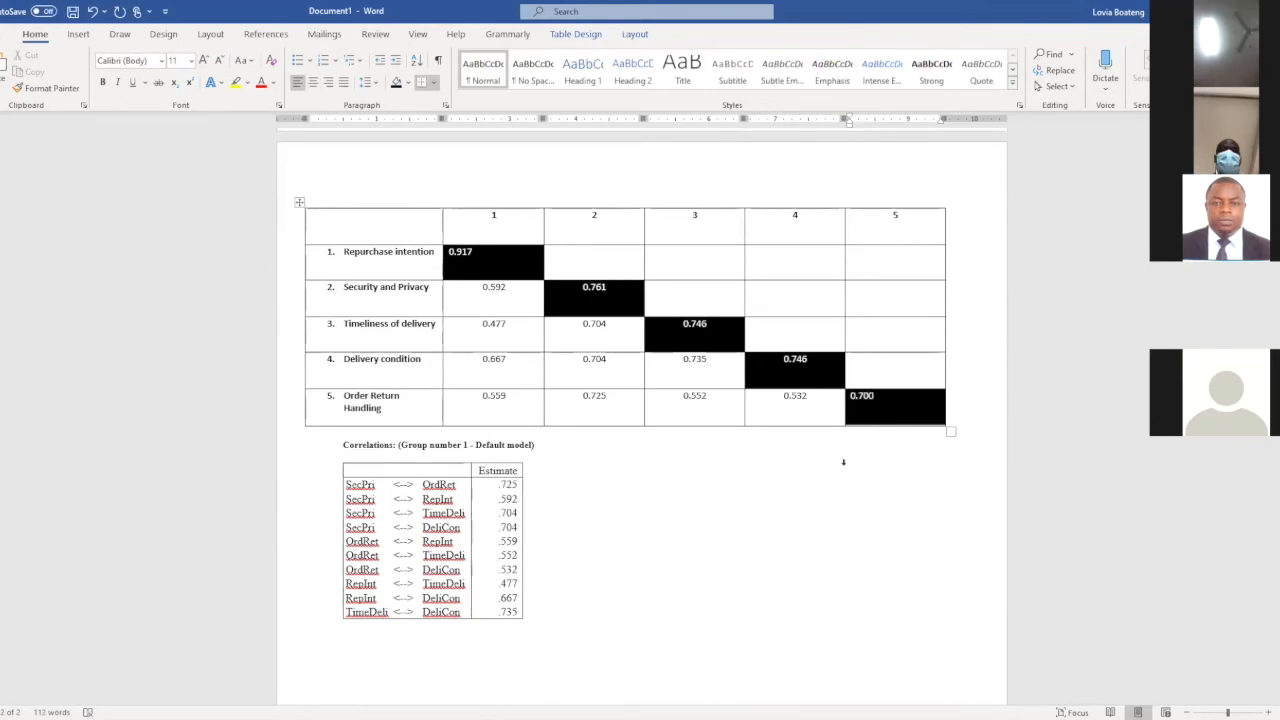
- Center all the values in columns 1 to 5 of the discriminant validity table, below the header row
left_click_drag(918, 405, 524, 262)
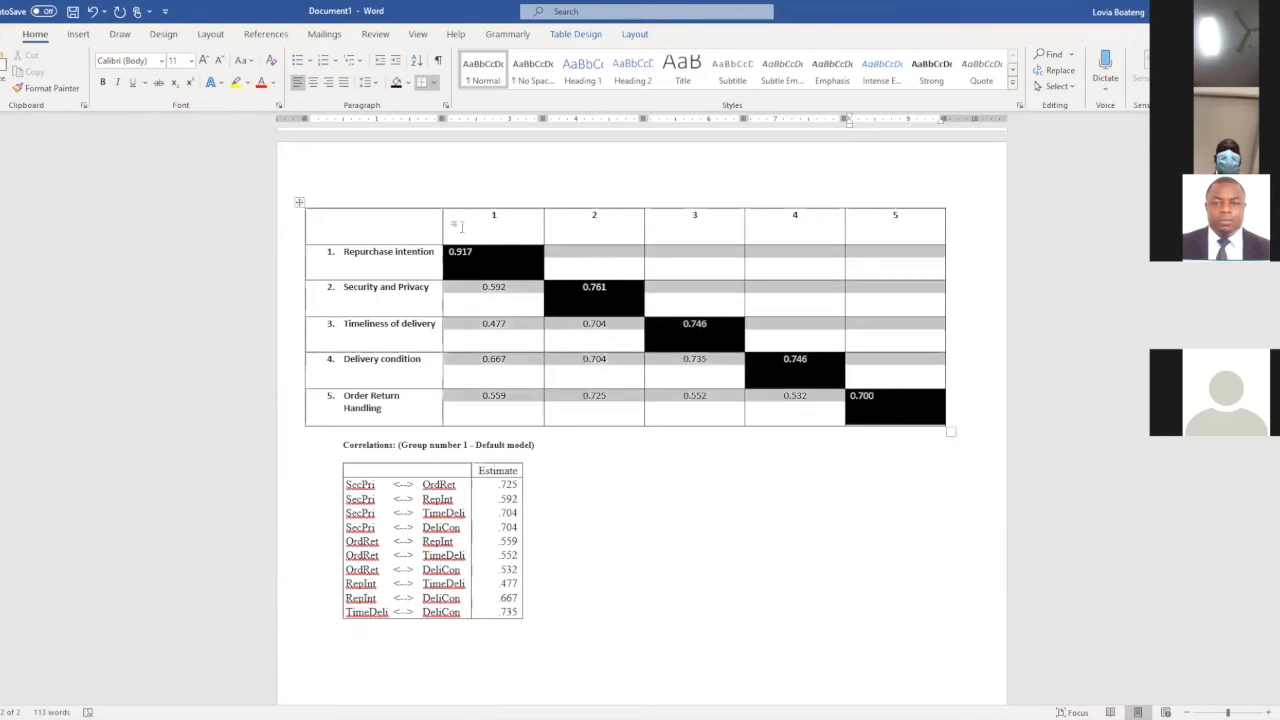
left_click(316, 85)
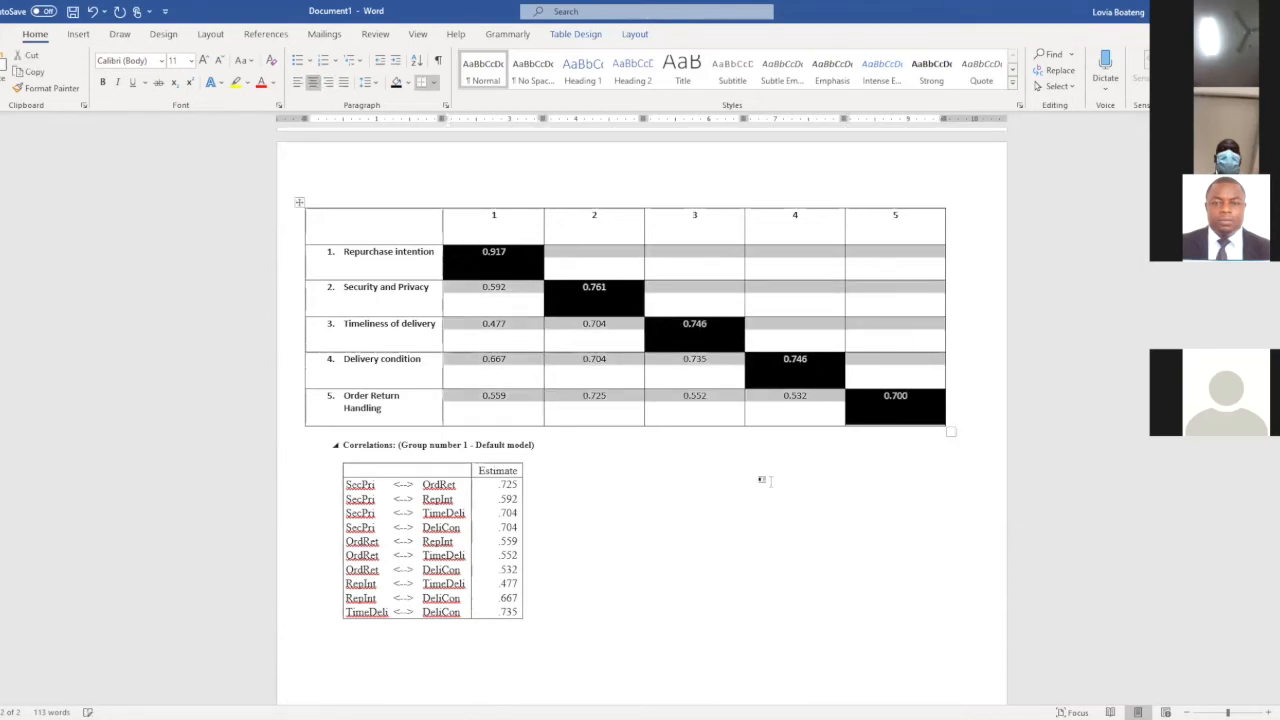
left_click(818, 516)
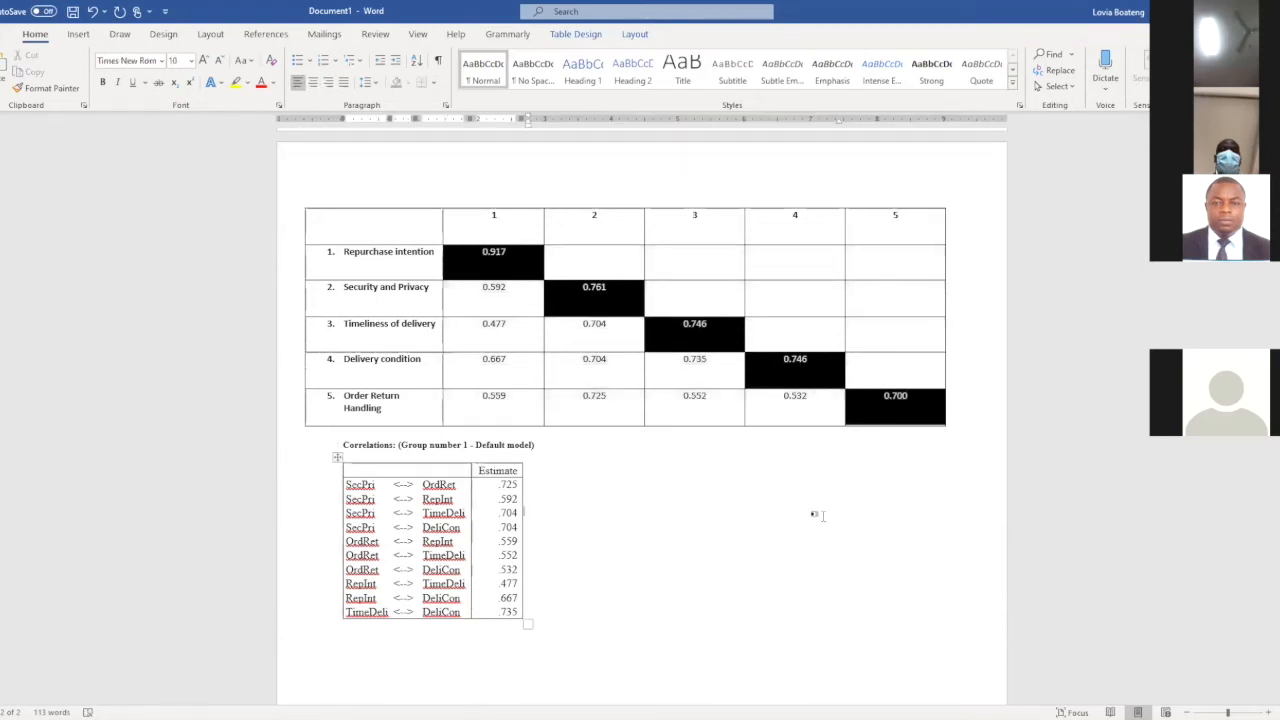
- Insert five blank lines between the discriminant validity table and the Correlations heading
left_click(459, 445)
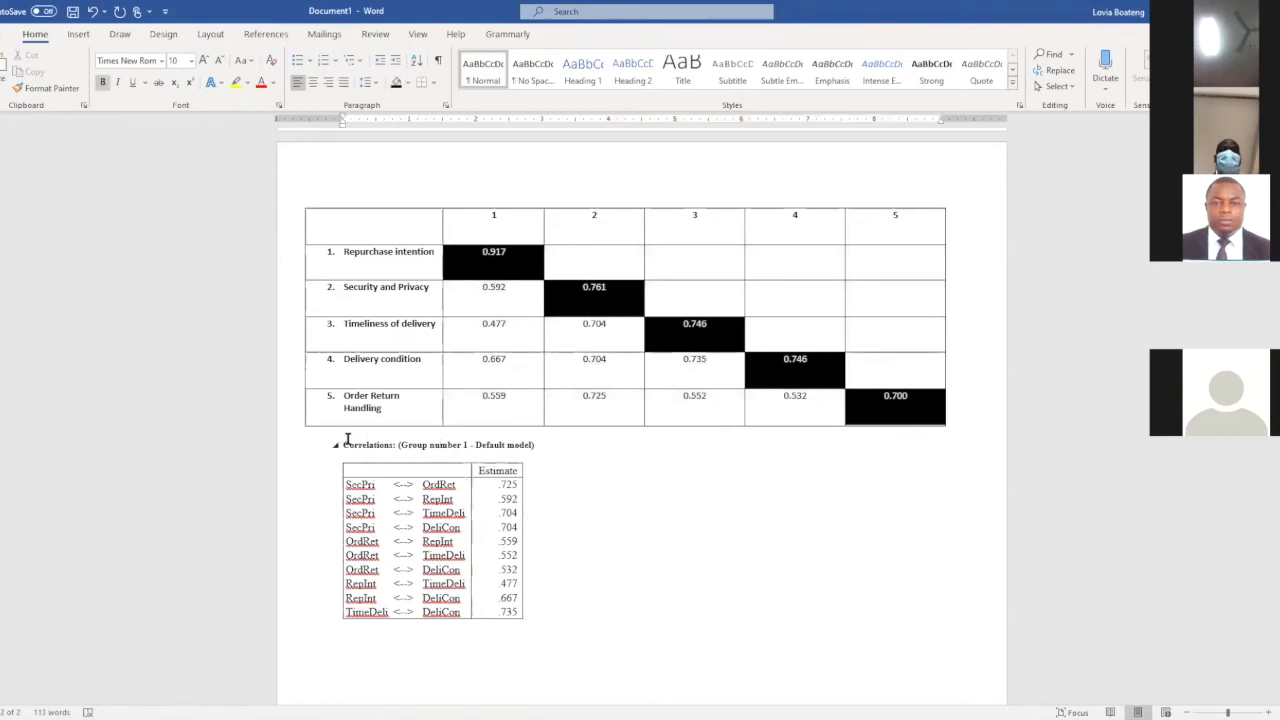
left_click(343, 444)
key("Return")
key("Return")
key("Return")
key("Return")
key("Return")
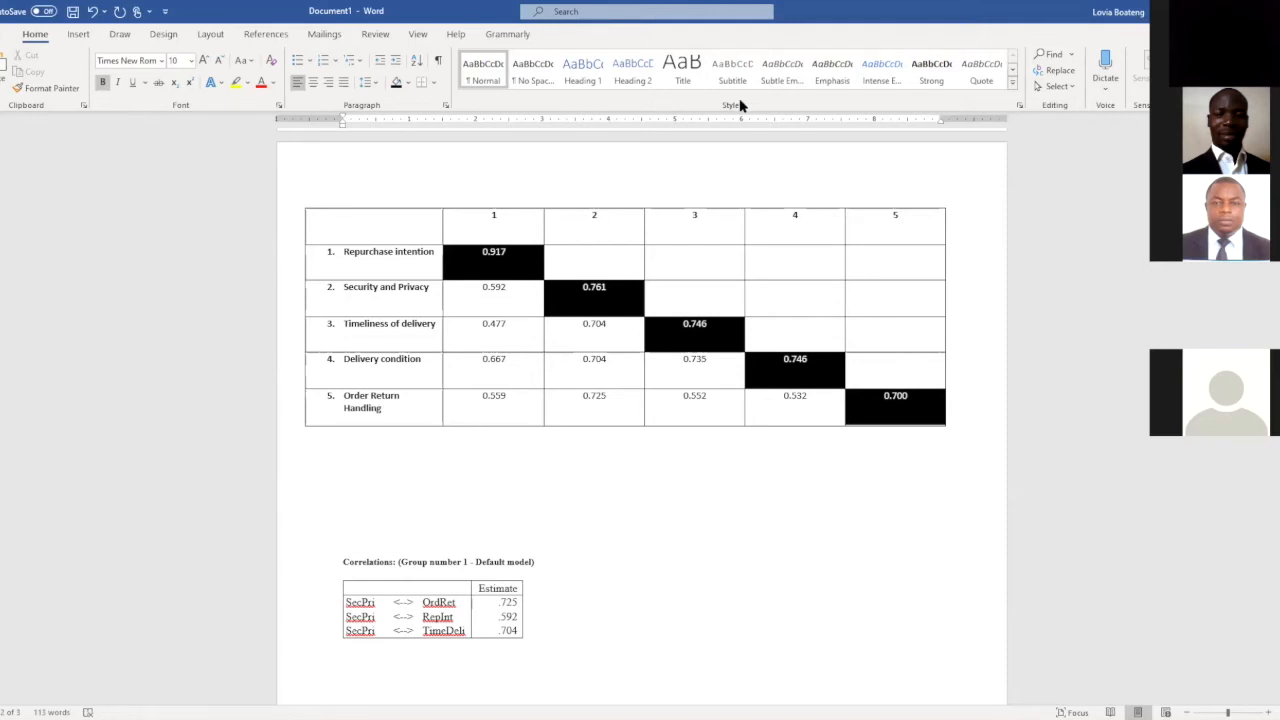
- Shrink the document window from full screen and zoom out to 80% so the full table width fits
scroll(812, 526, "down", 3)
scroll(815, 526, "up", 4)
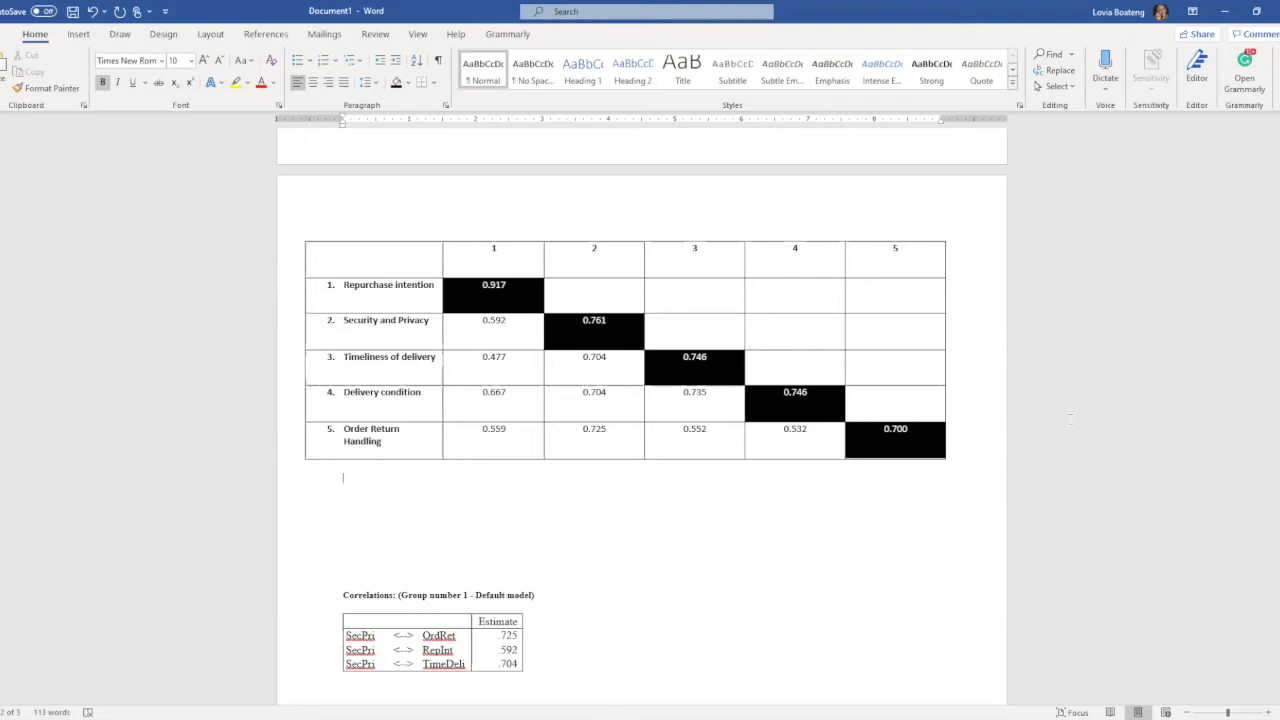
left_click(1256, 11)
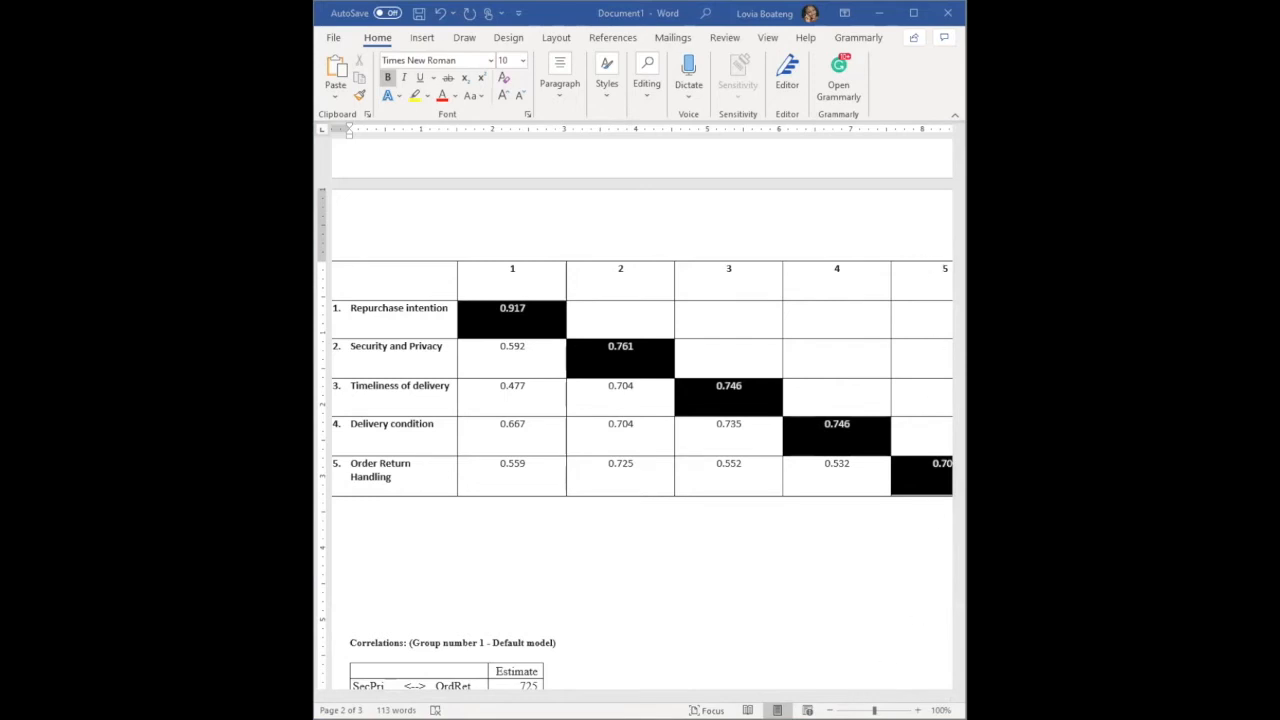
scroll(823, 634, "down", 1, "ctrl")
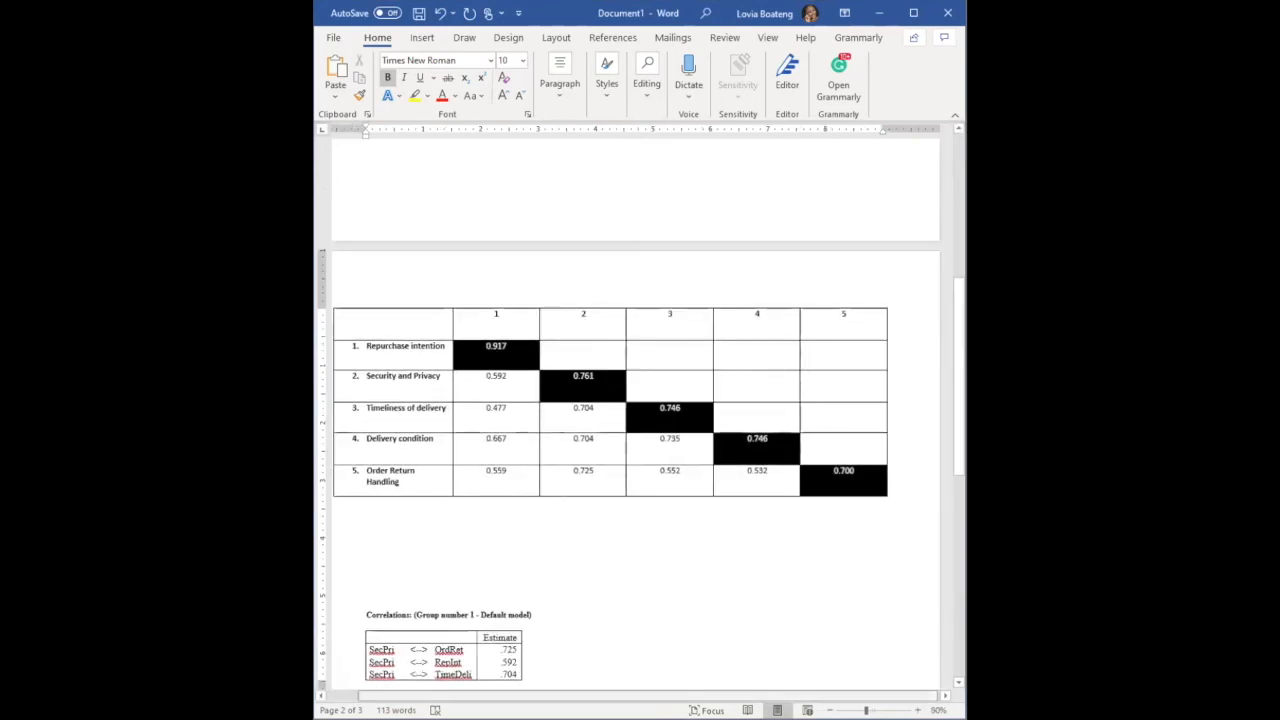
left_click_drag(871, 696, 844, 696)
left_click(830, 710)
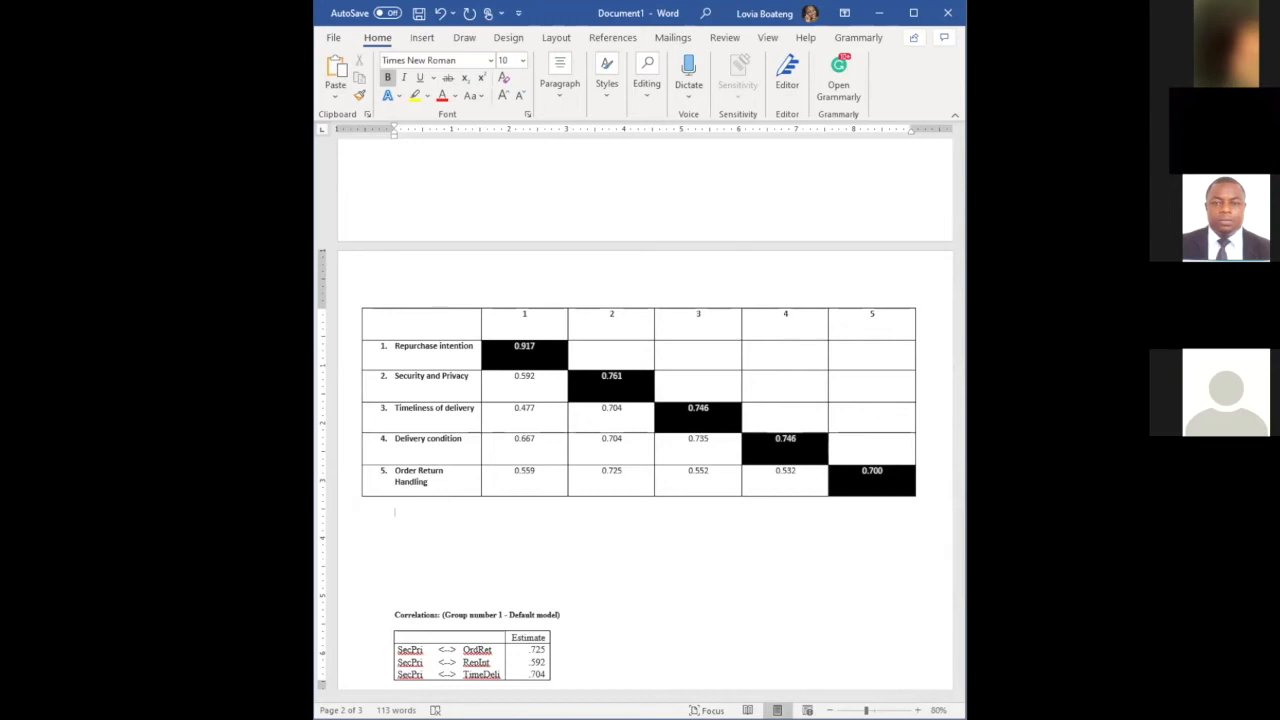
- Set the shaded diagonal value of the Repurchase intention row to 0.958
double_click(531, 345)
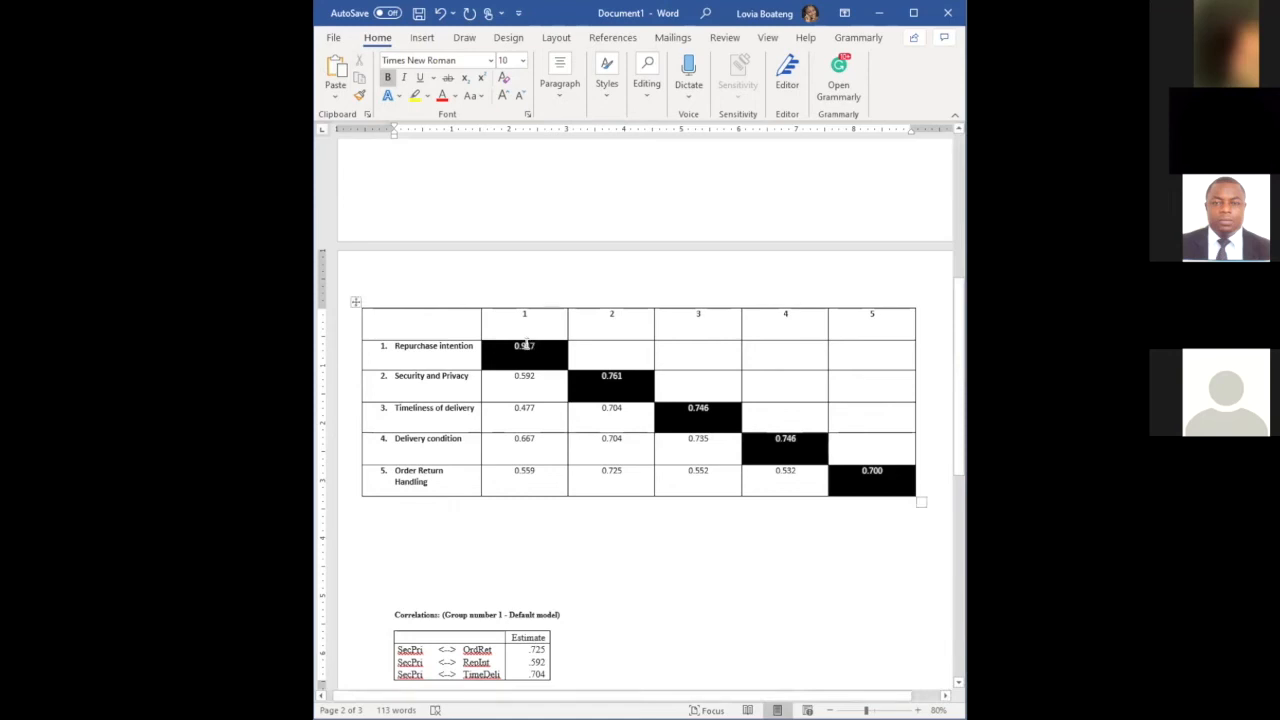
left_click(535, 346)
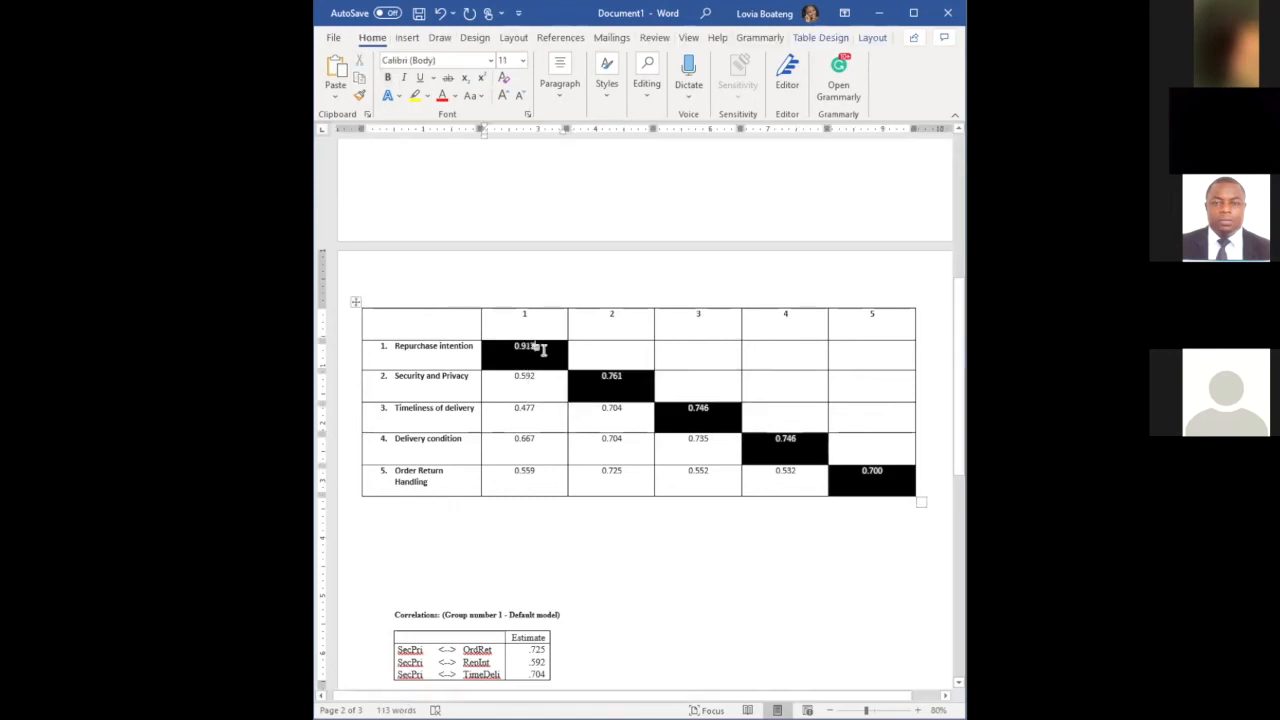
key("BackSpace")
key("BackSpace")
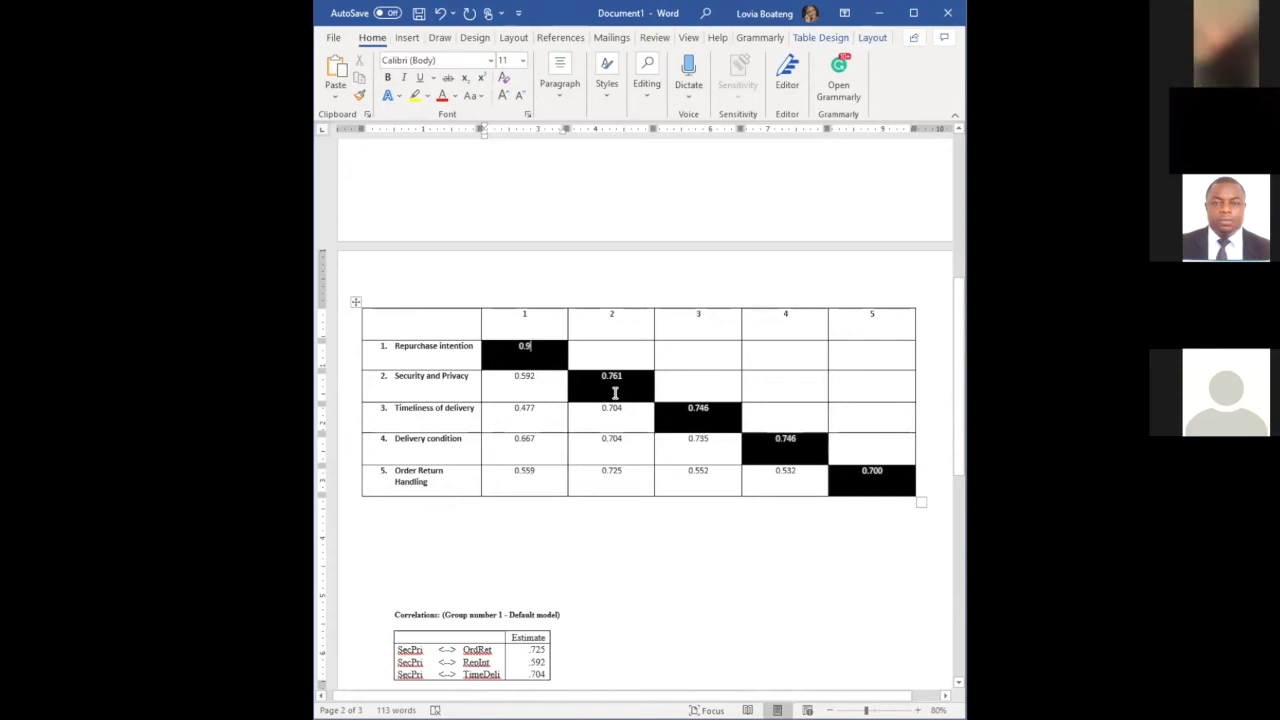
type("958")
key("BackSpace")
key("BackSpace")
key("BackSpace")
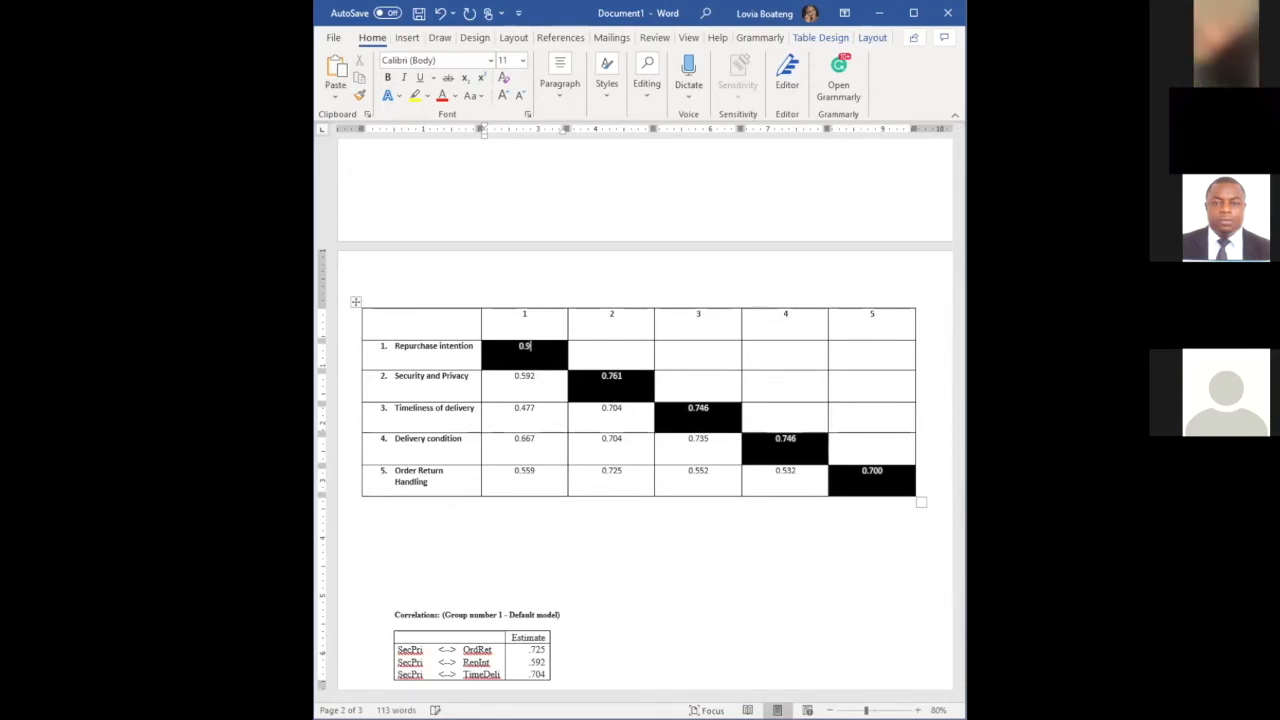
type("58")
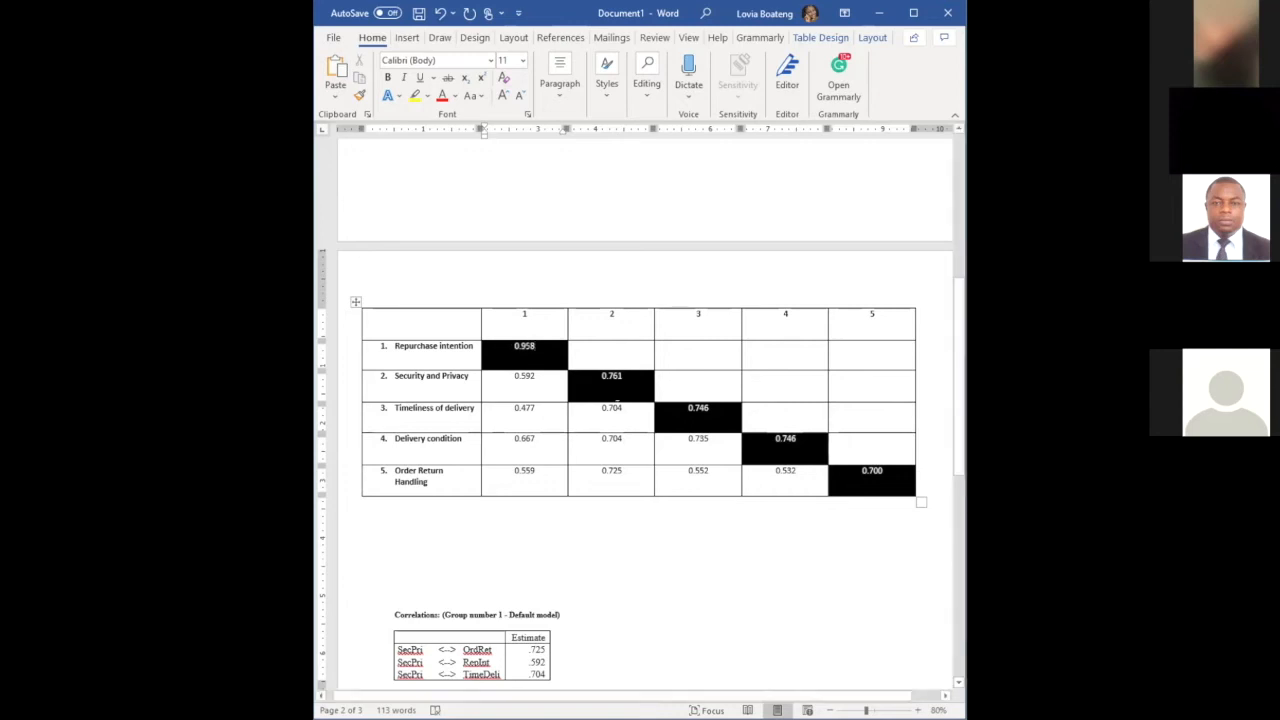
- Set the shaded diagonal value of the Security and Privacy row to 0.872
left_click(628, 376)
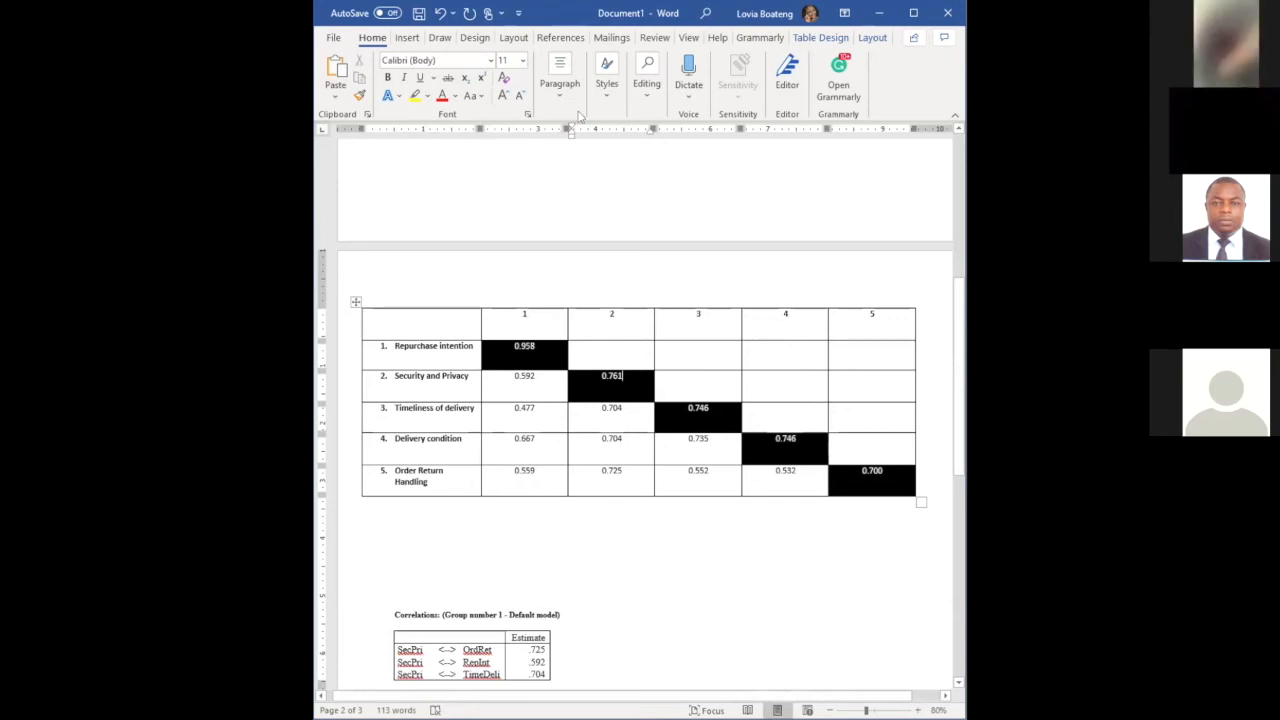
key("BackSpace")
key("BackSpace")
key("BackSpace")
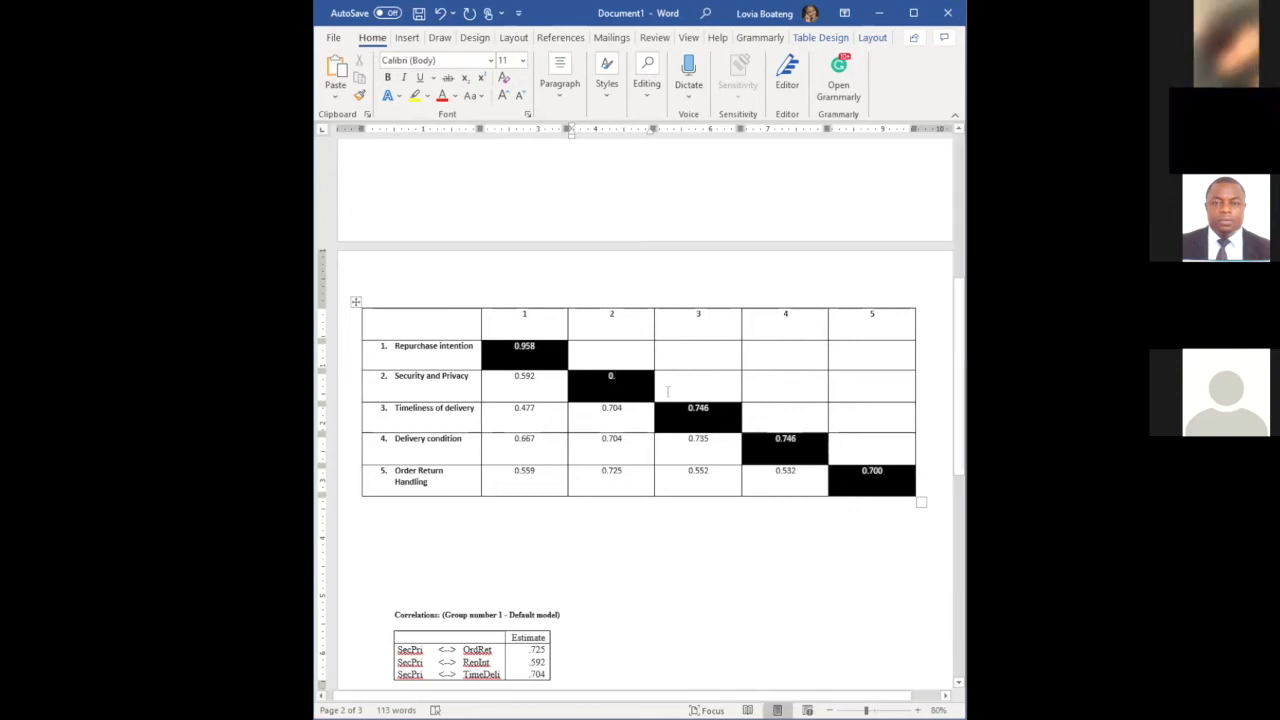
type("872")
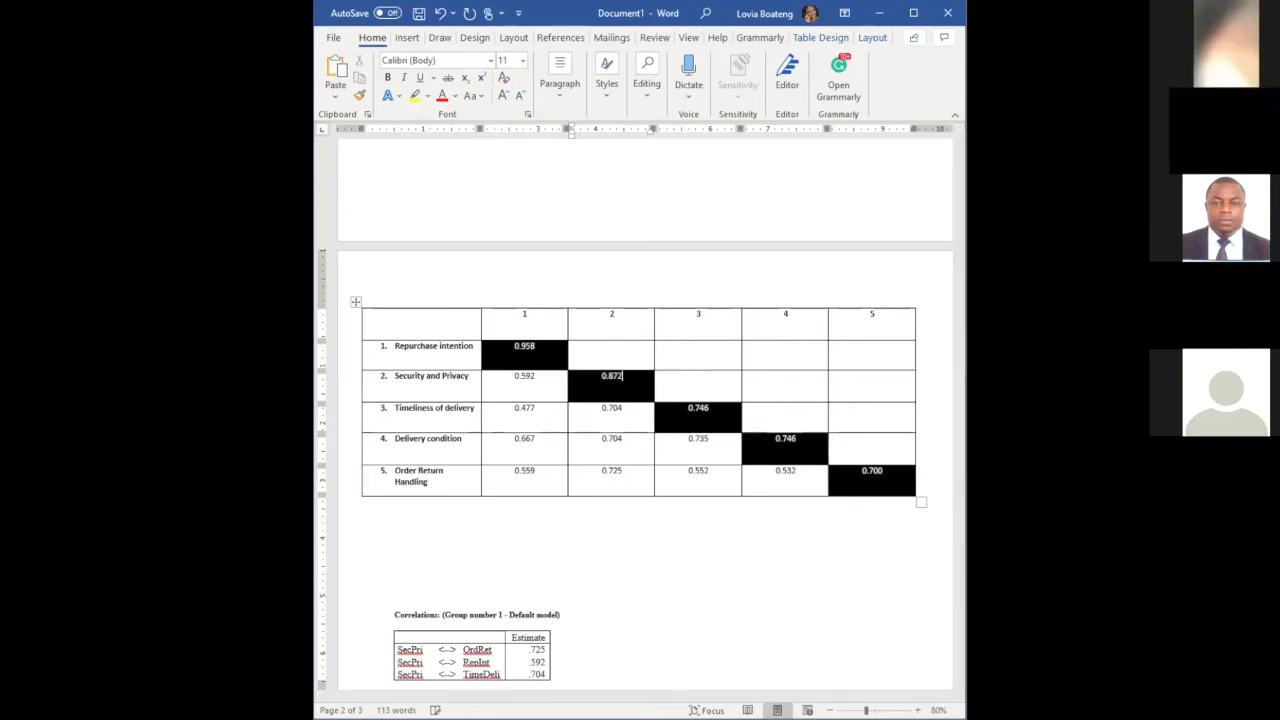
- Set the shaded diagonal value of the Timeliness of delivery row to 0.864
left_click(707, 411)
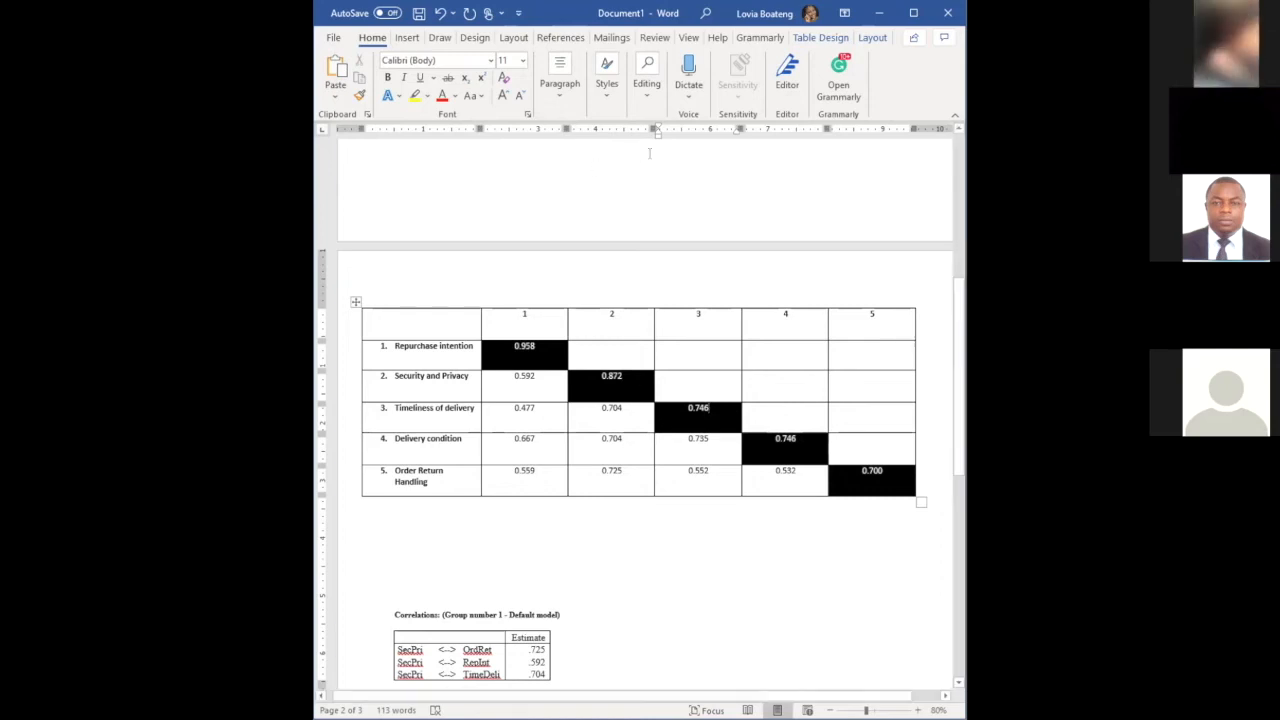
key("BackSpace")
key("BackSpace")
key("BackSpace")
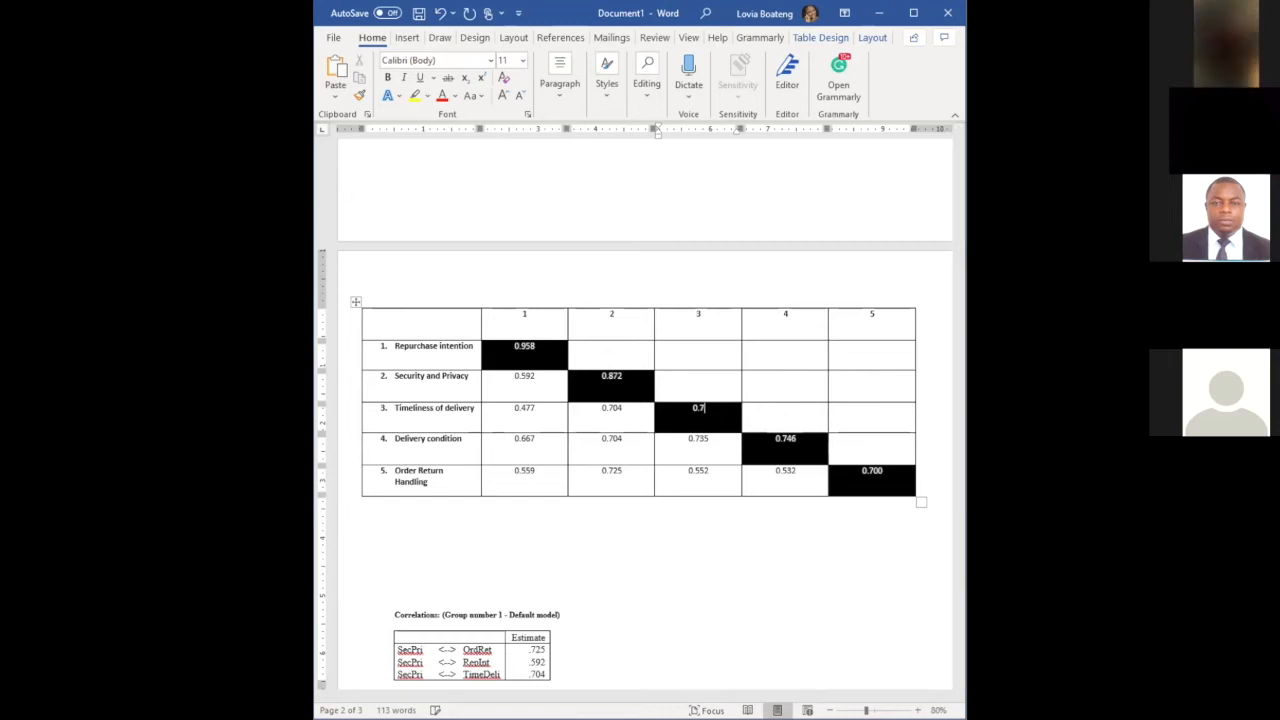
type("863")
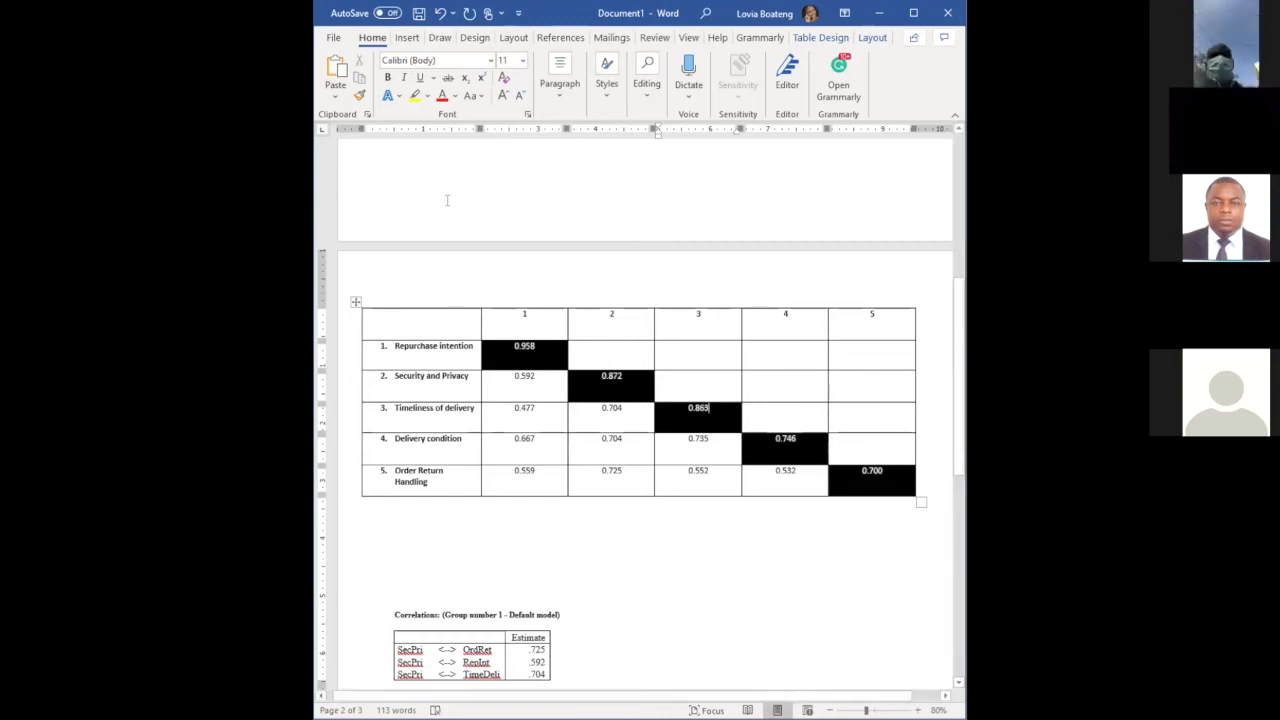
key("BackSpace")
type("4")
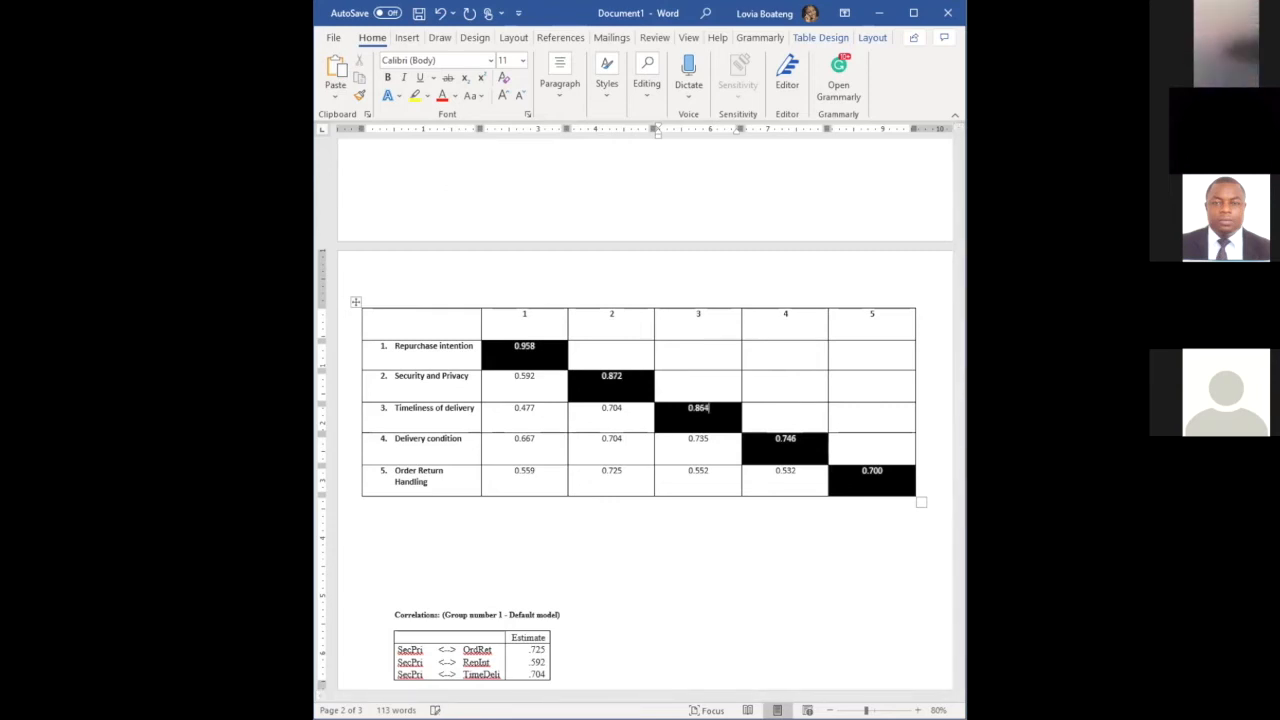
- Set the shaded diagonal value of the Delivery condition row to 0.864
left_click(799, 438)
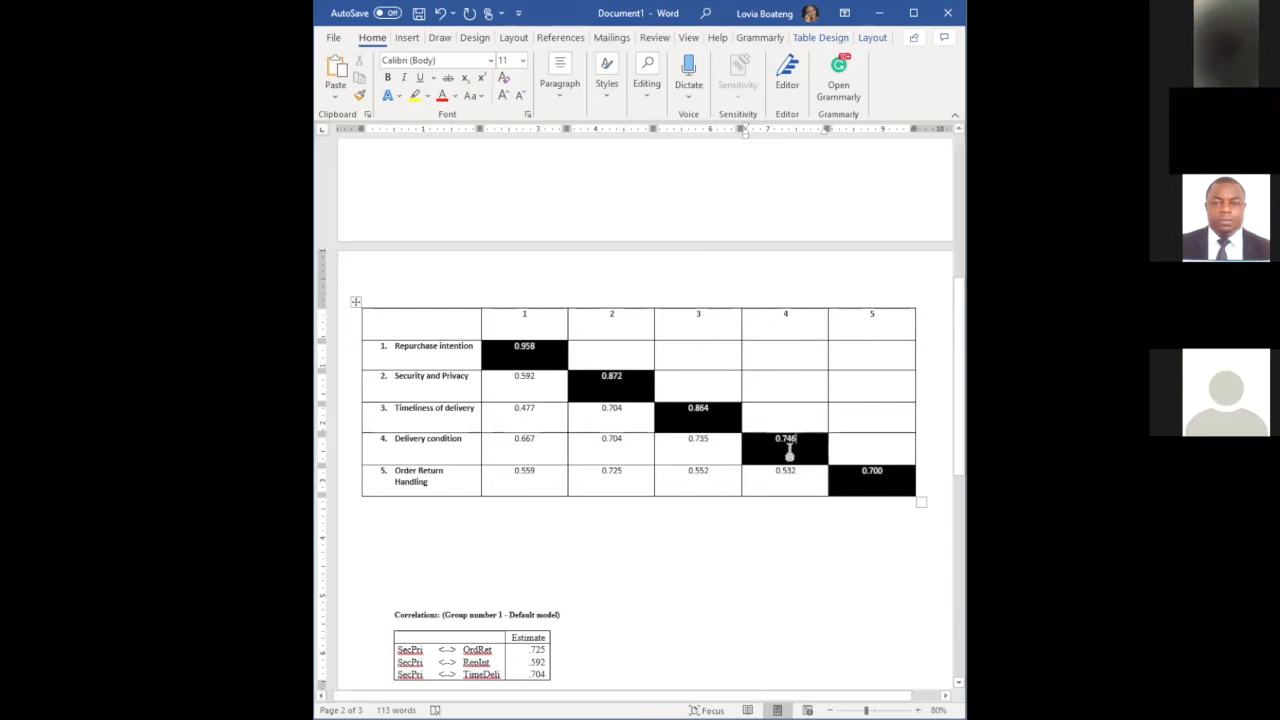
key("BackSpace")
key("BackSpace")
key("BackSpace")
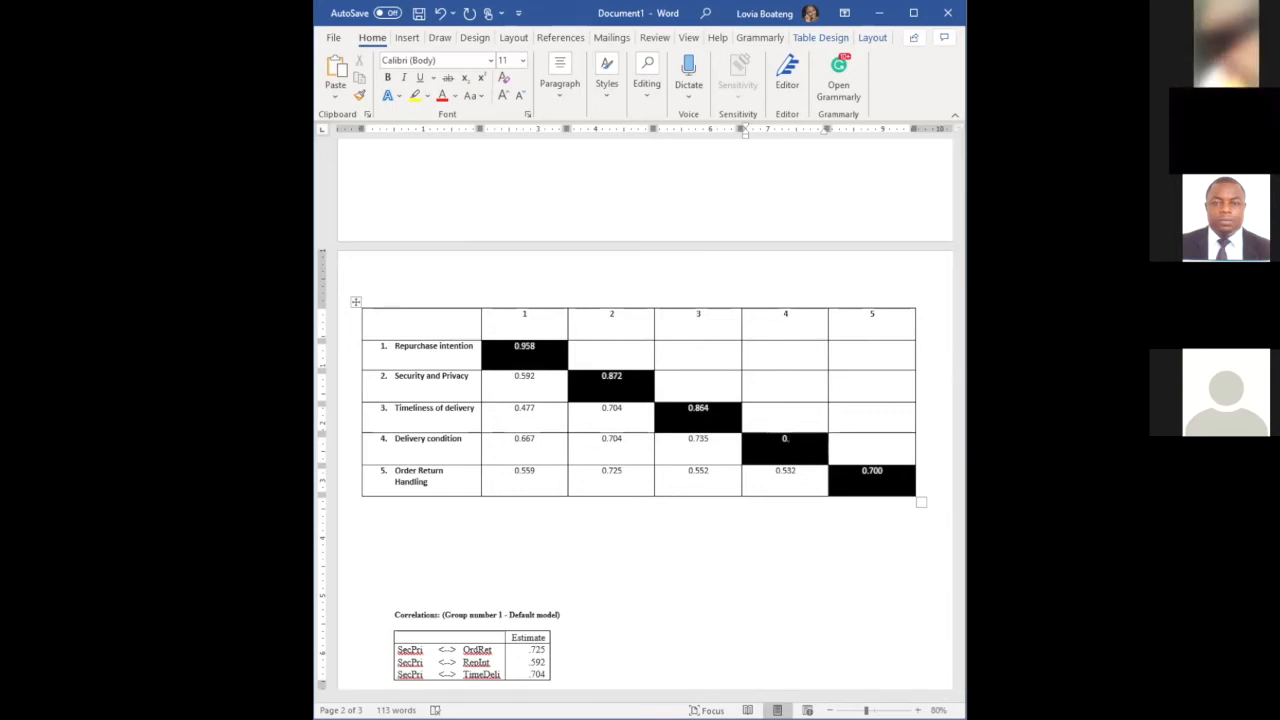
type("864")
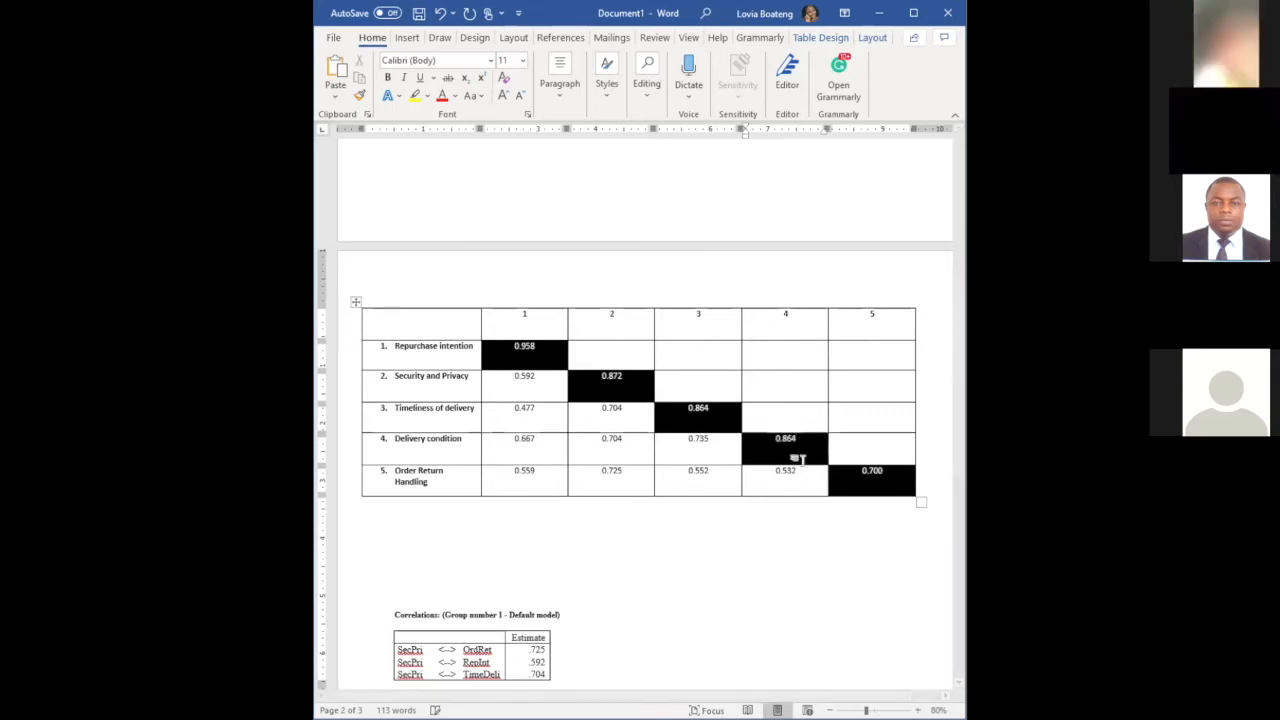
- Set the shaded diagonal value of the Order Return Handling row to 0.837 and leave the table
left_click(883, 470)
key("BackSpace")
key("BackSpace")
key("BackSpace")
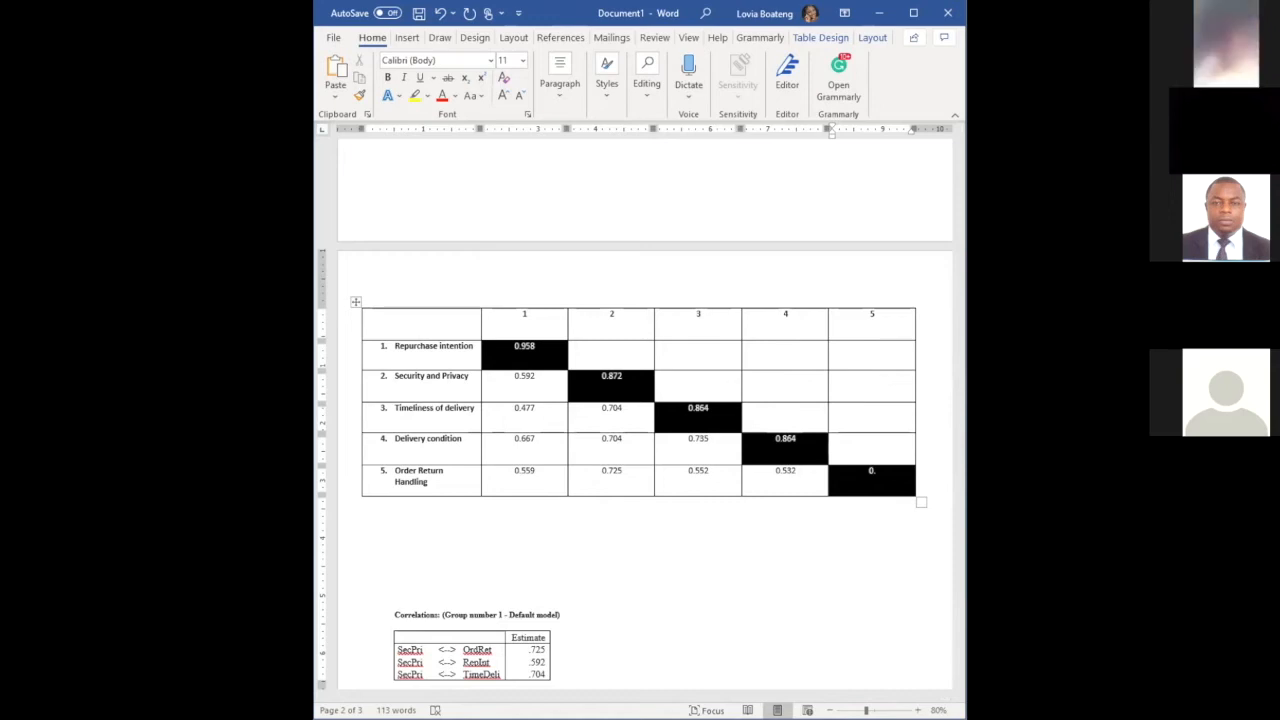
type("837")
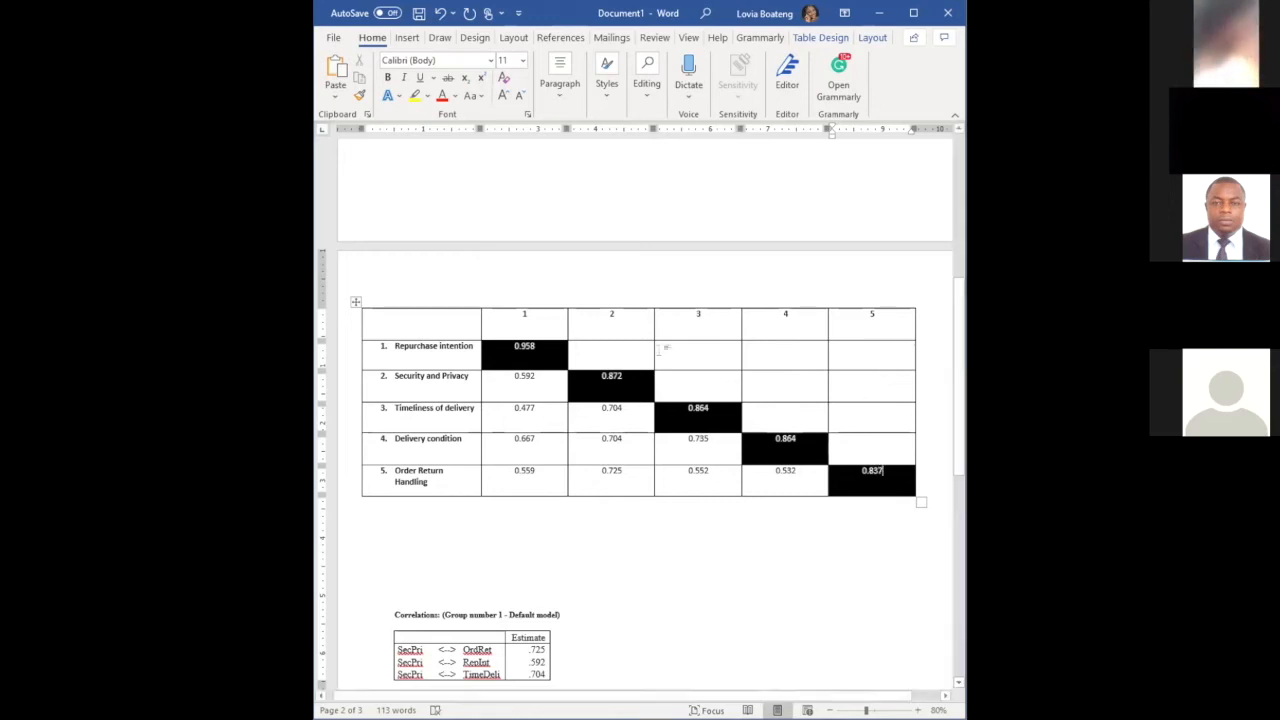
left_click(853, 595)
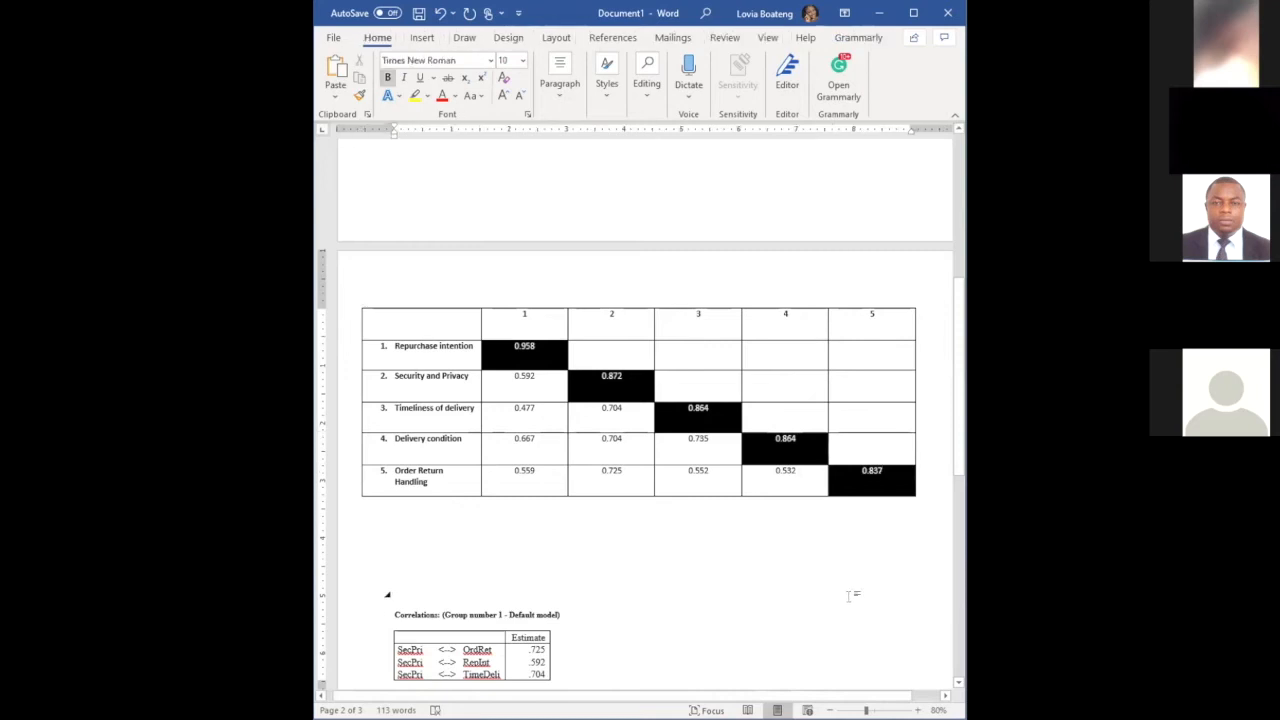
scroll(702, 512, "up", 1)
scroll(702, 512, "down", 2)
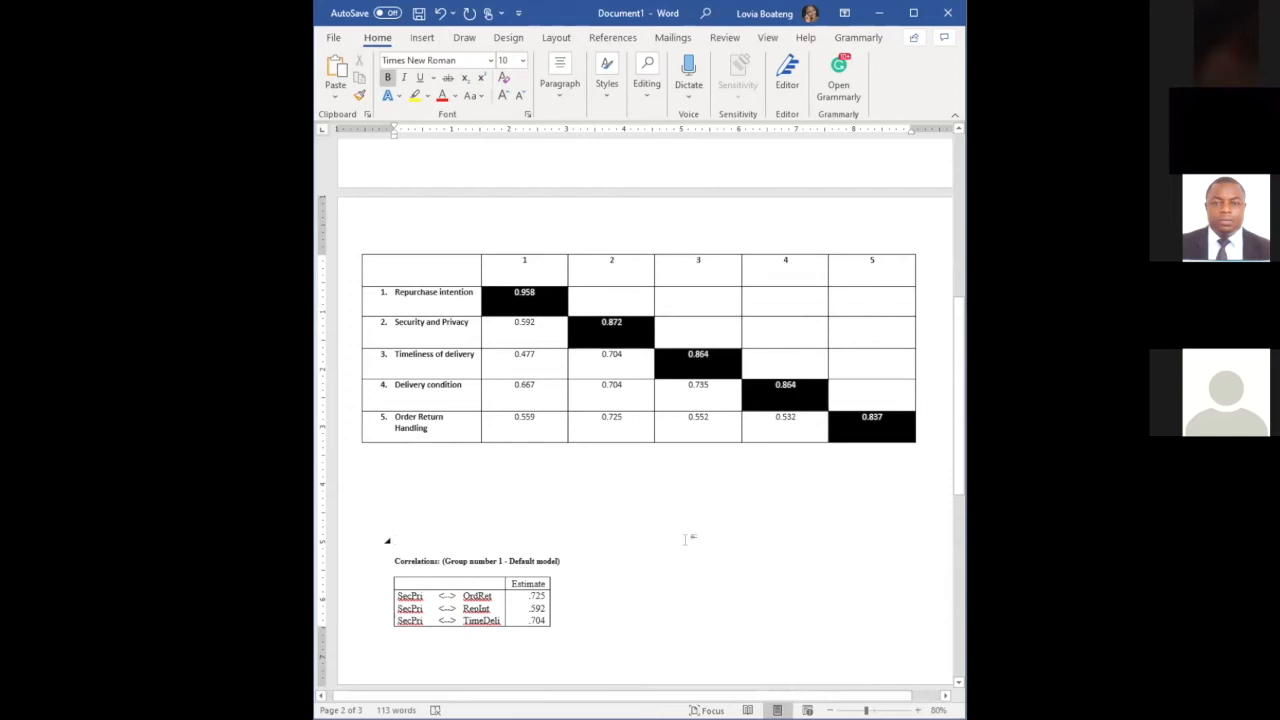
scroll(613, 520, "down", 1)
left_click(514, 456)
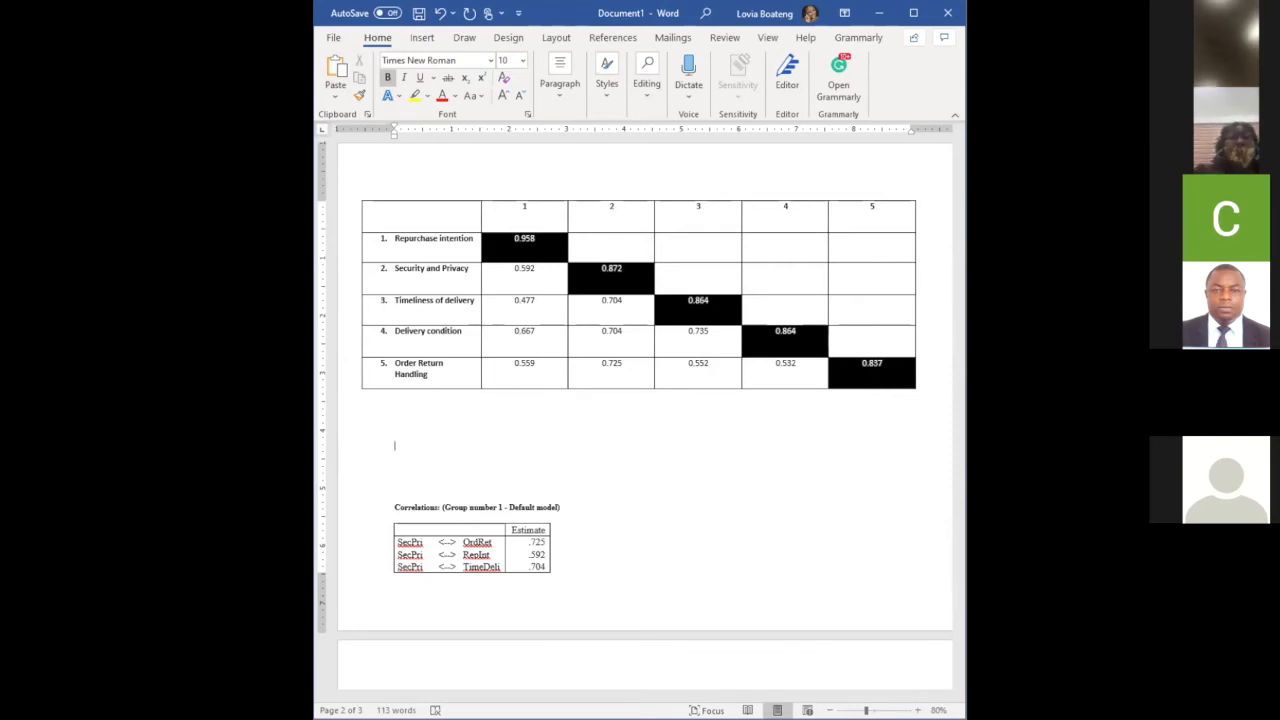
left_click(964, 426)
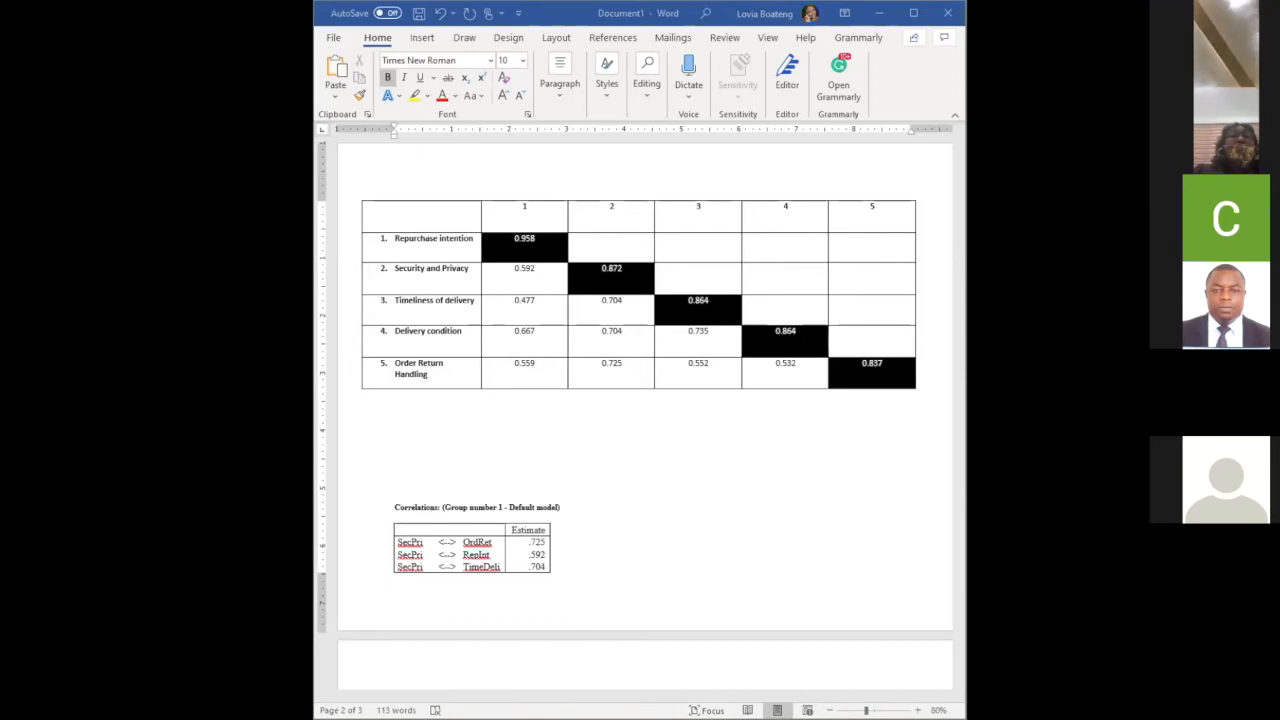
- Switch to Amos and view the path diagrams of the Cfa model 1 and Repeat cfa demo models
key("alt+Tab")
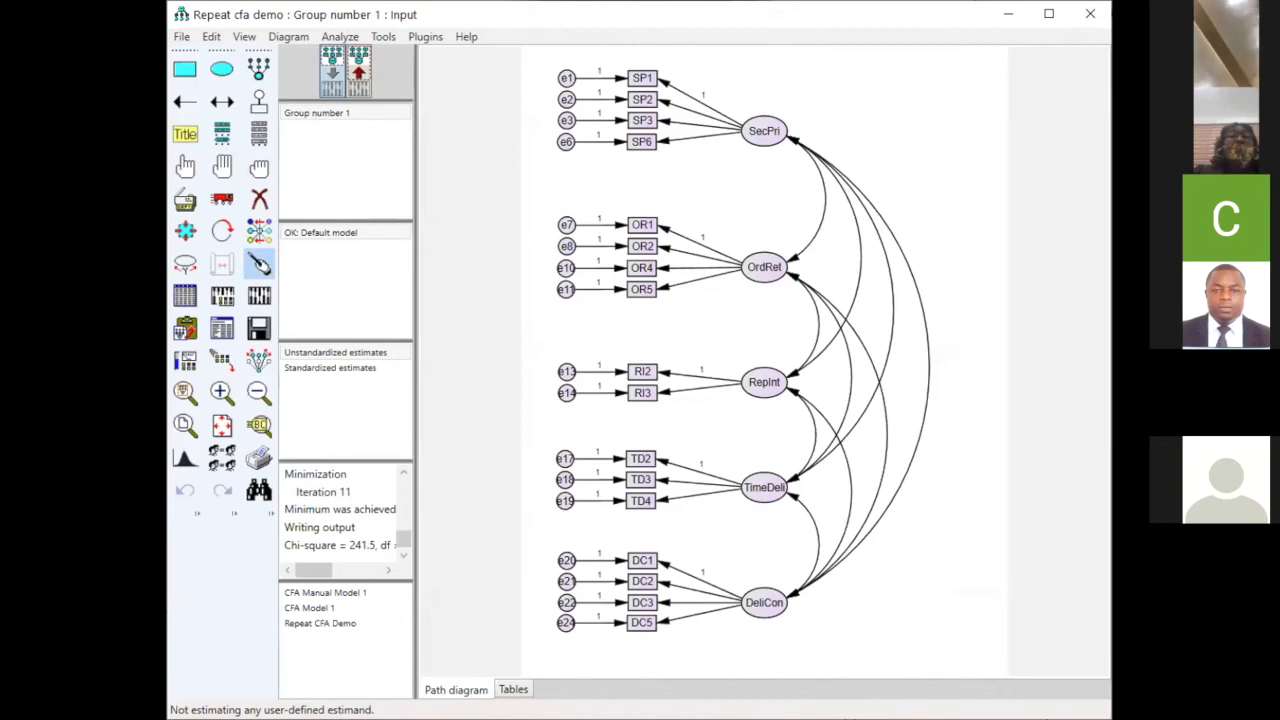
key("alt+Tab")
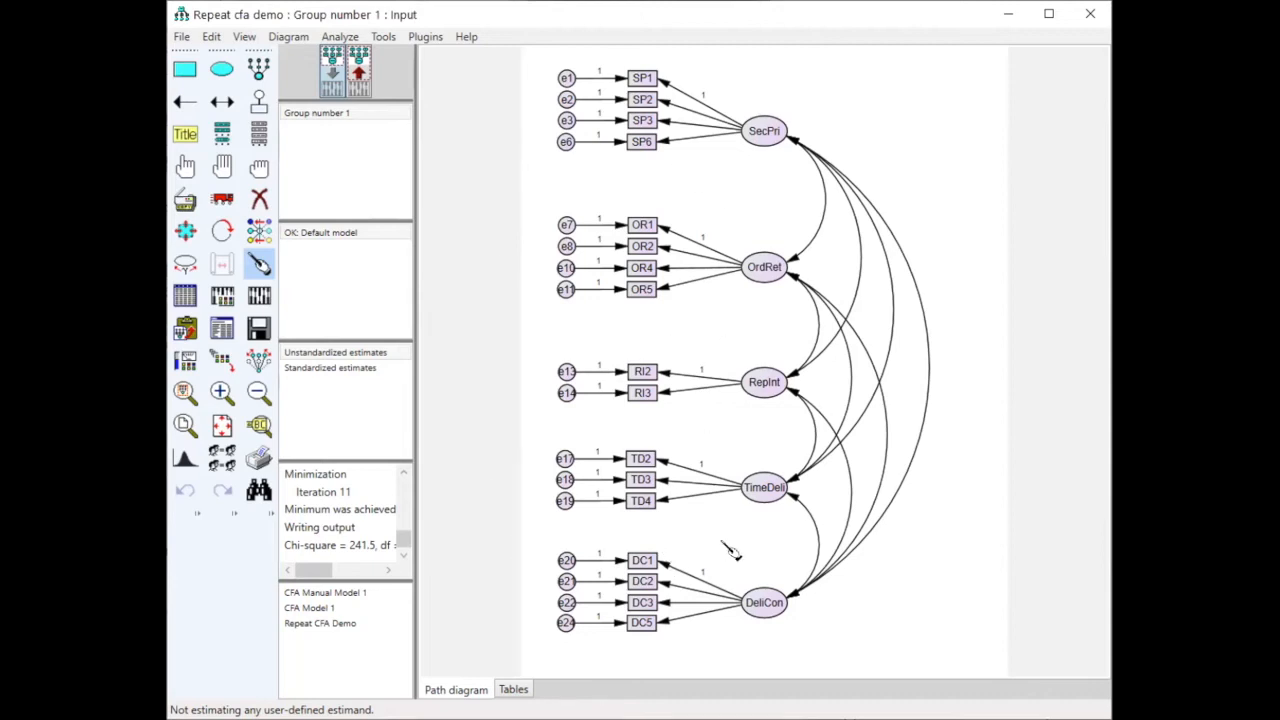
left_click(259, 263)
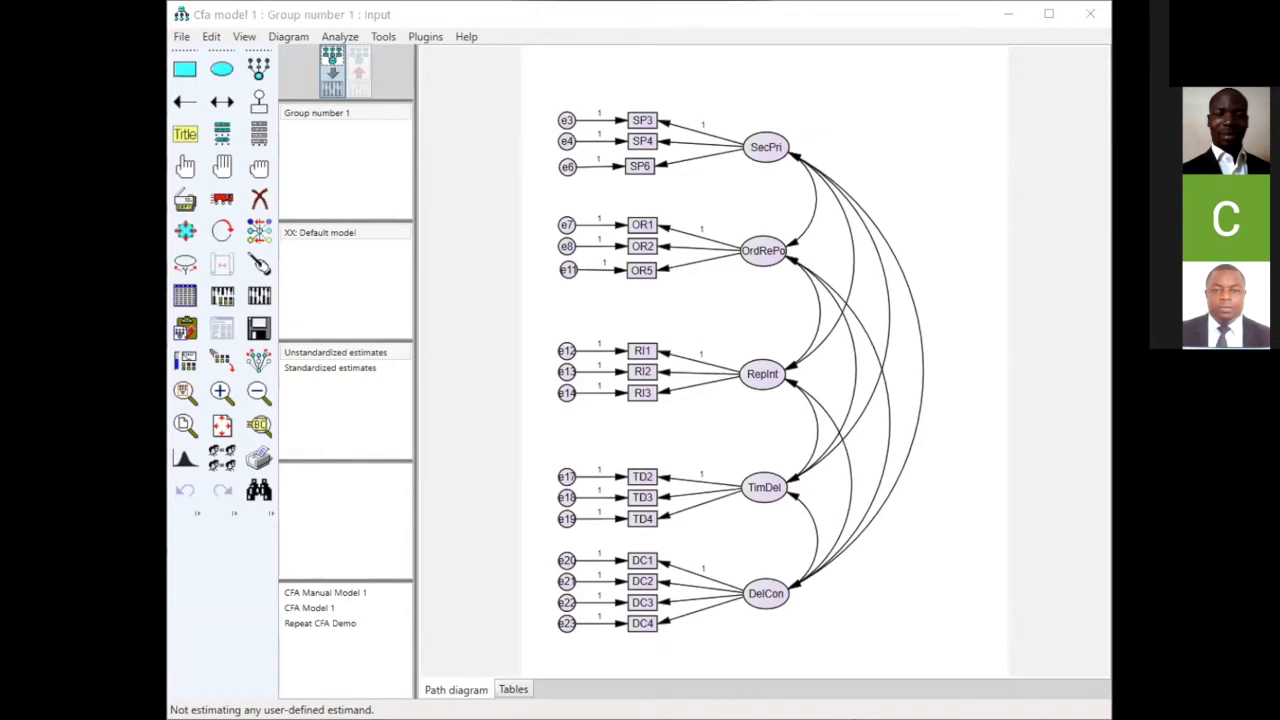
left_click(564, 436)
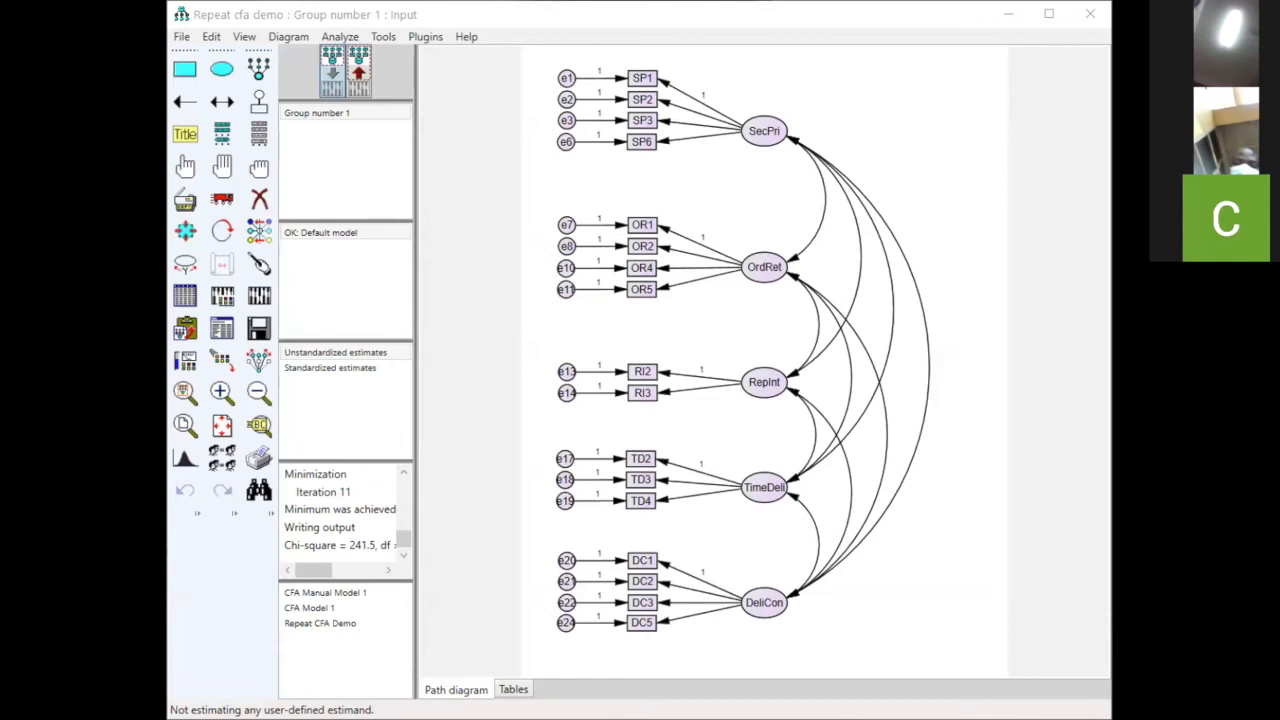
- Switch to the SPSS Data Editor and begin computing a new variable with the target name SecurityPrivacy
key("alt+Tab")
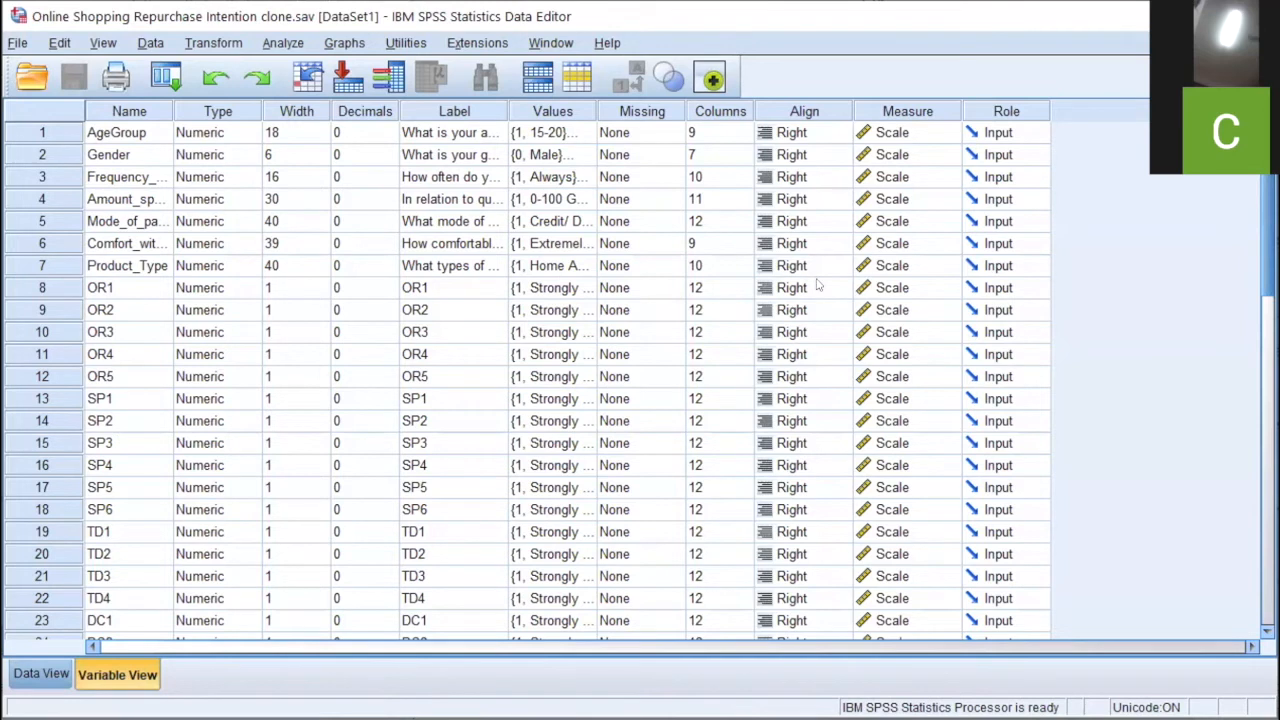
left_click(214, 44)
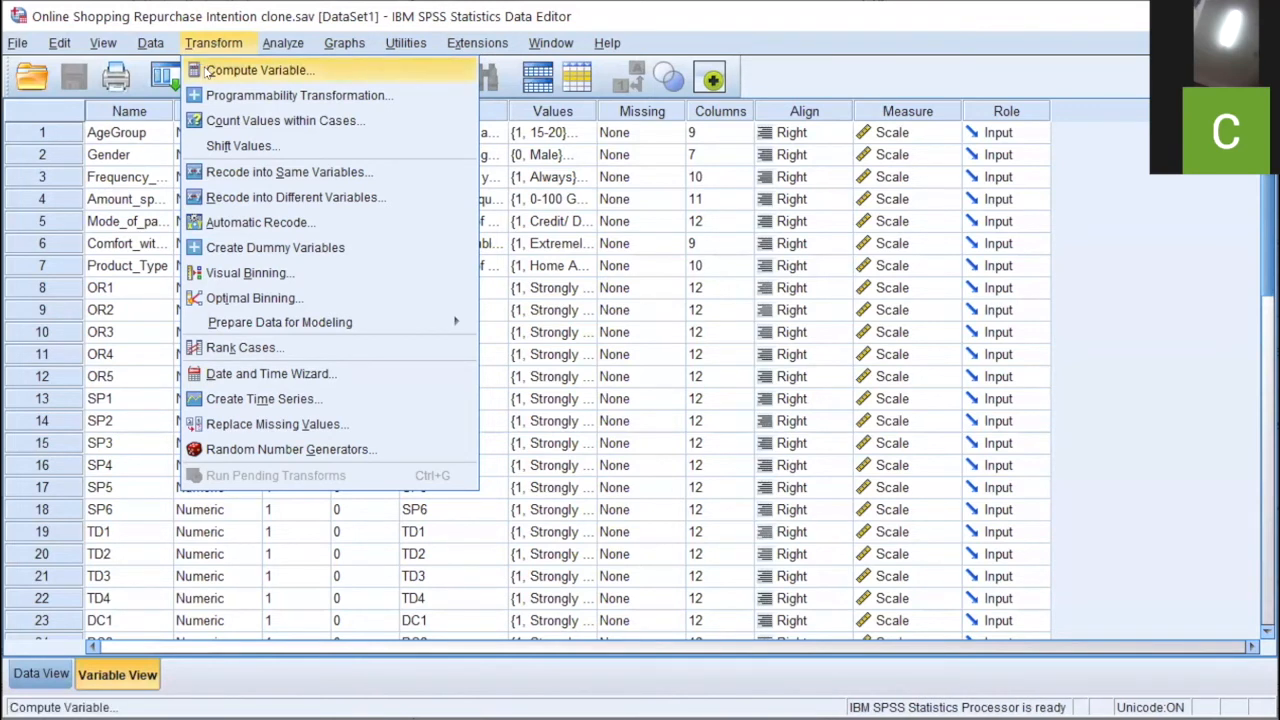
left_click(205, 70)
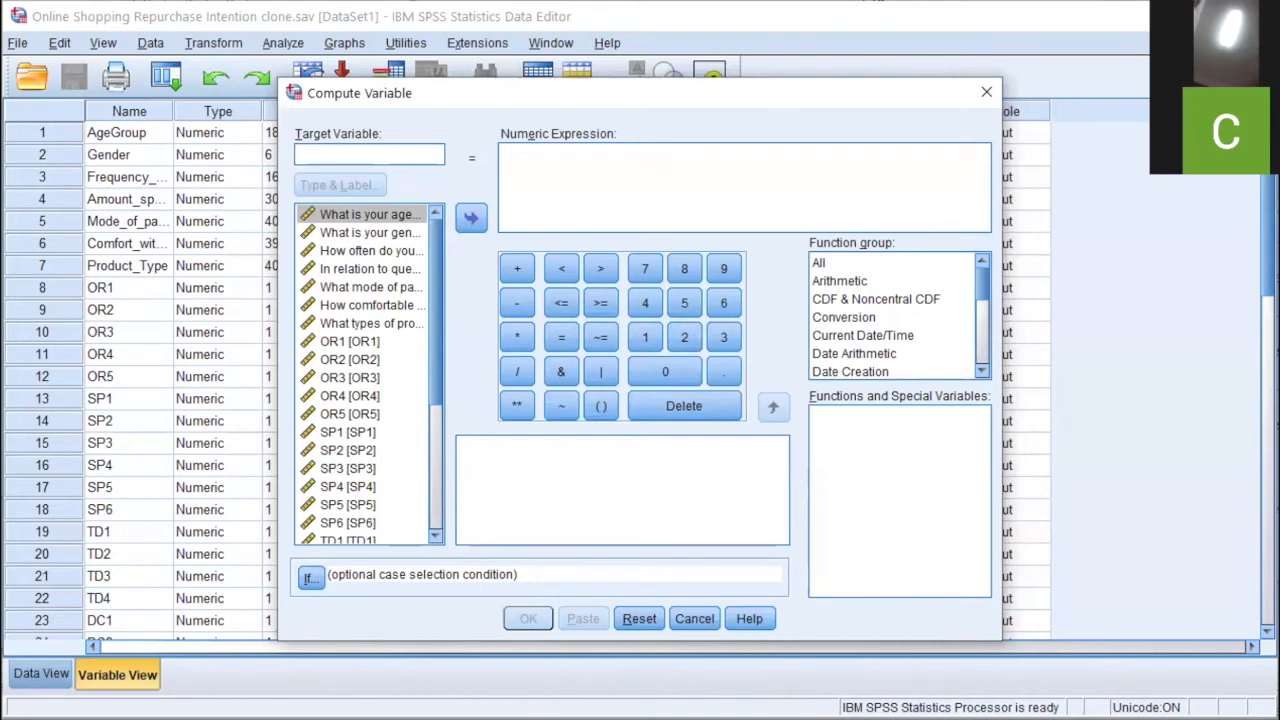
type("Se")
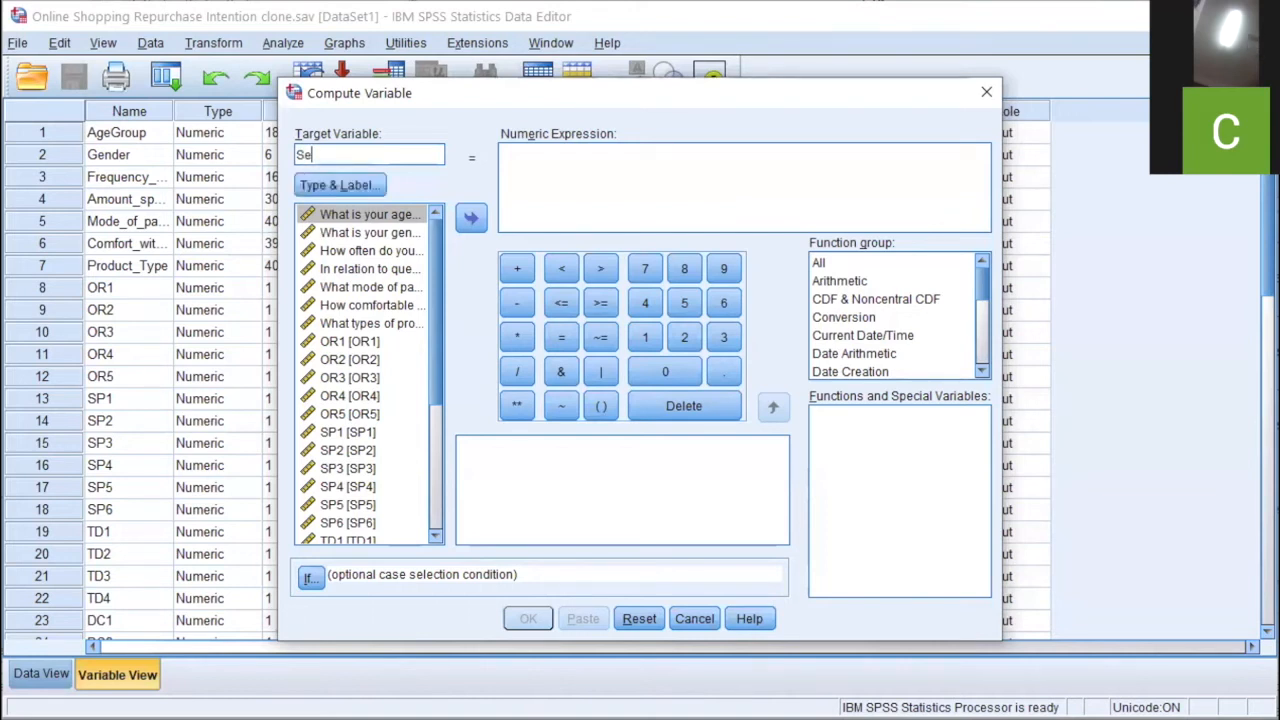
type("curity")
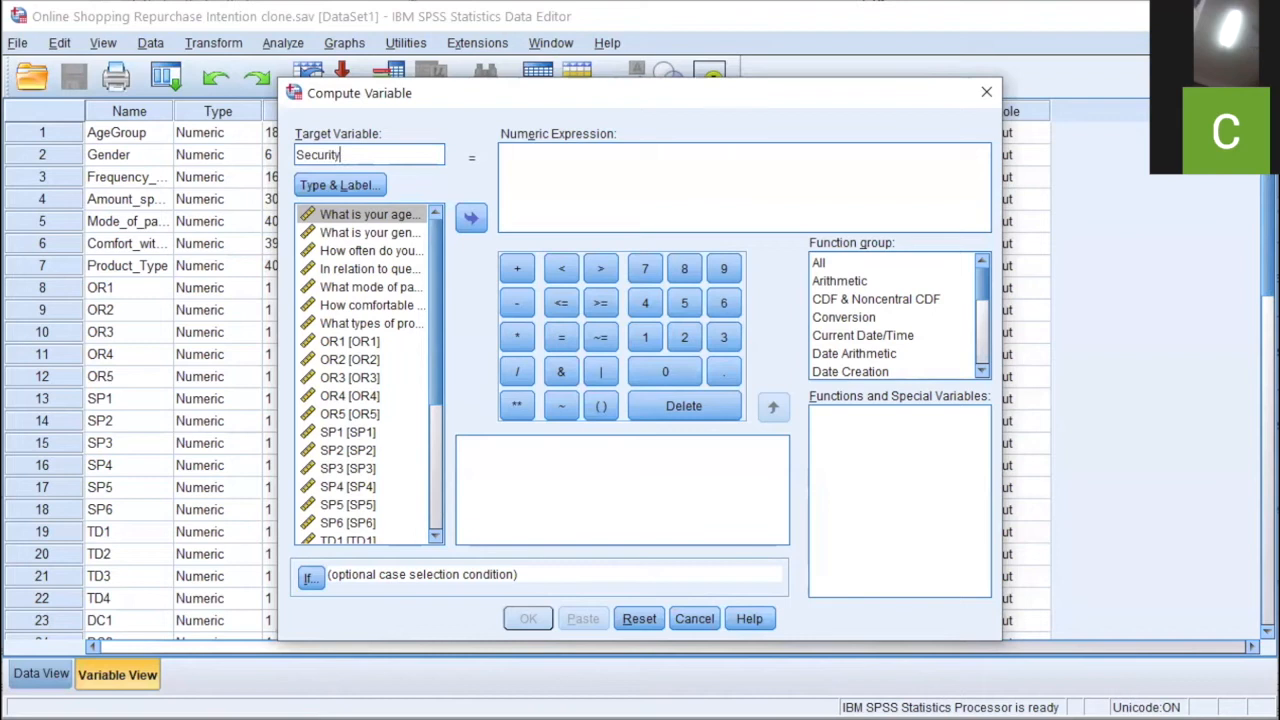
type("Provacy")
left_click(350, 151)
key("BackSpace")
- Start the numeric expression with a pair of parentheses and insert the variable SP1 inside them
left_click(530, 152)
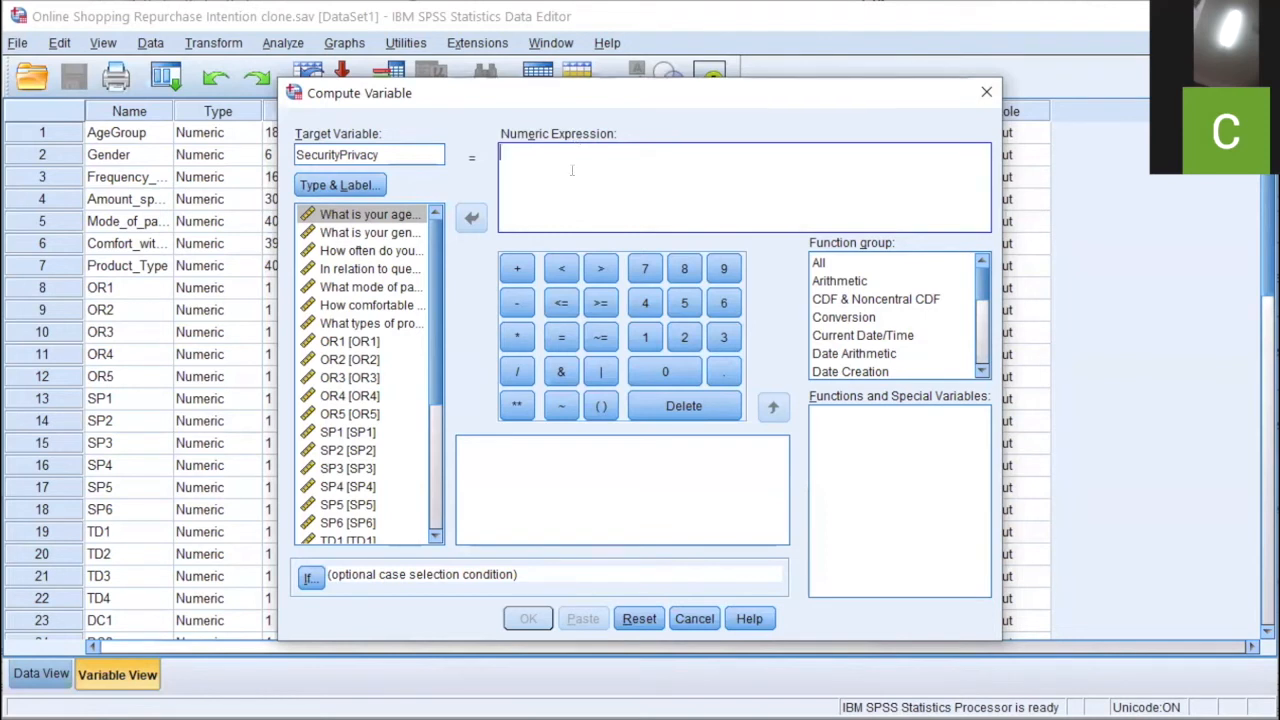
left_click(601, 408)
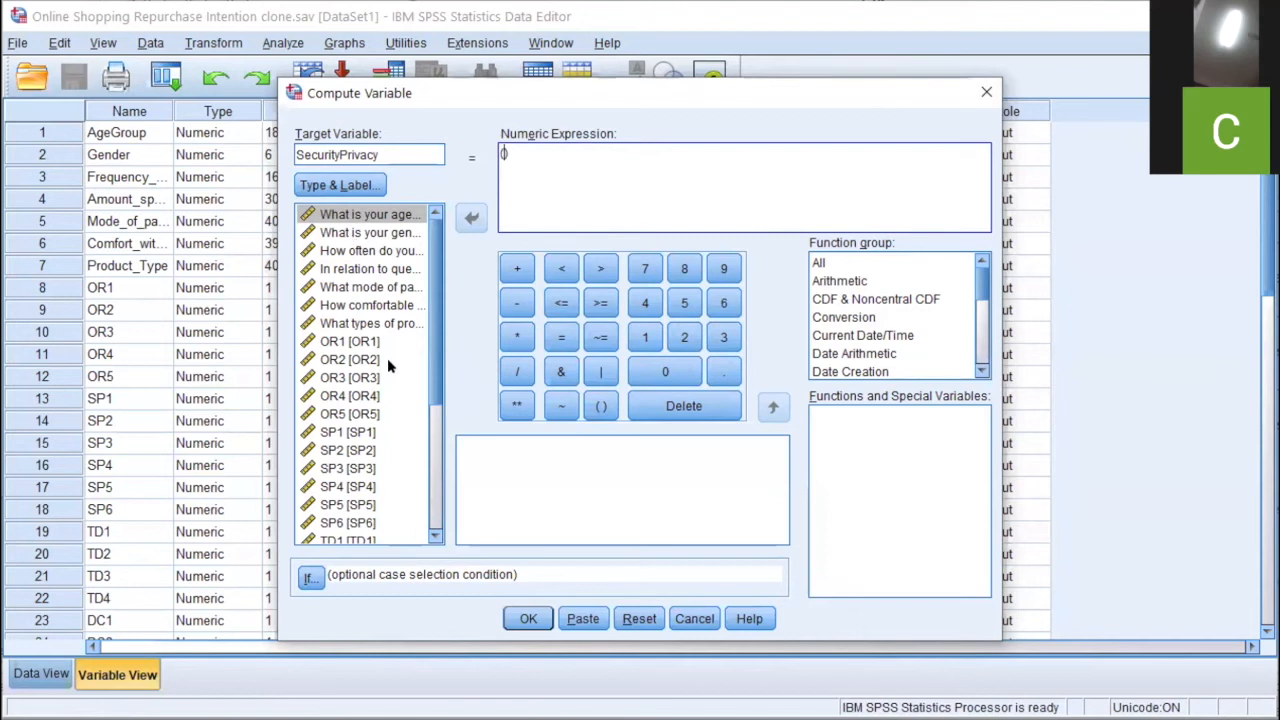
scroll(387, 358, "down", 5)
scroll(387, 358, "up", 5)
scroll(384, 316, "down", 1)
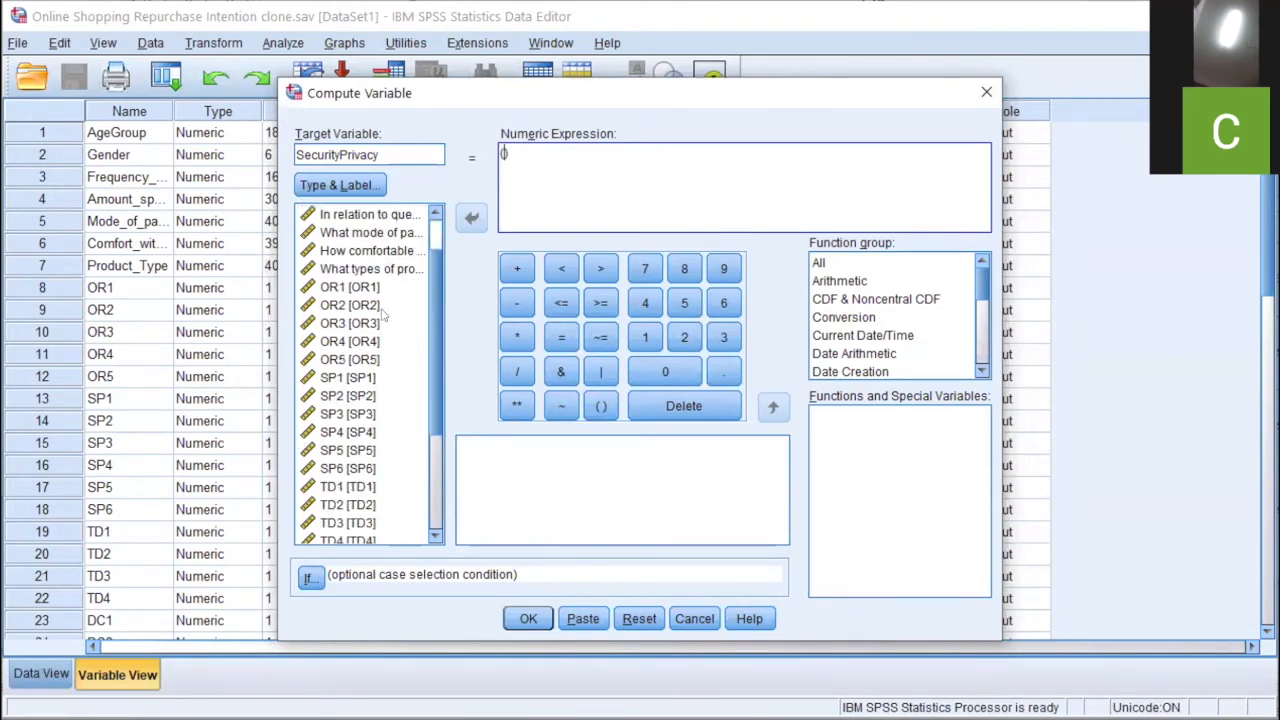
scroll(383, 316, "down", 1)
left_click(370, 322)
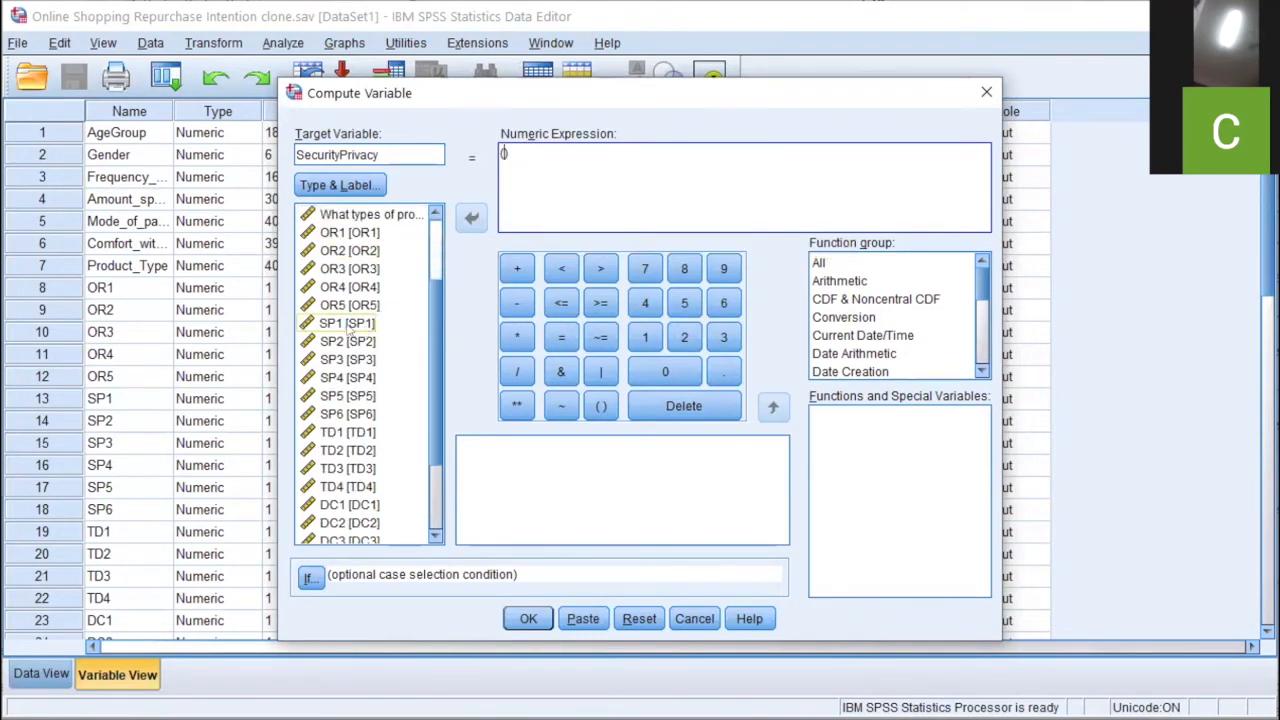
left_click(471, 217)
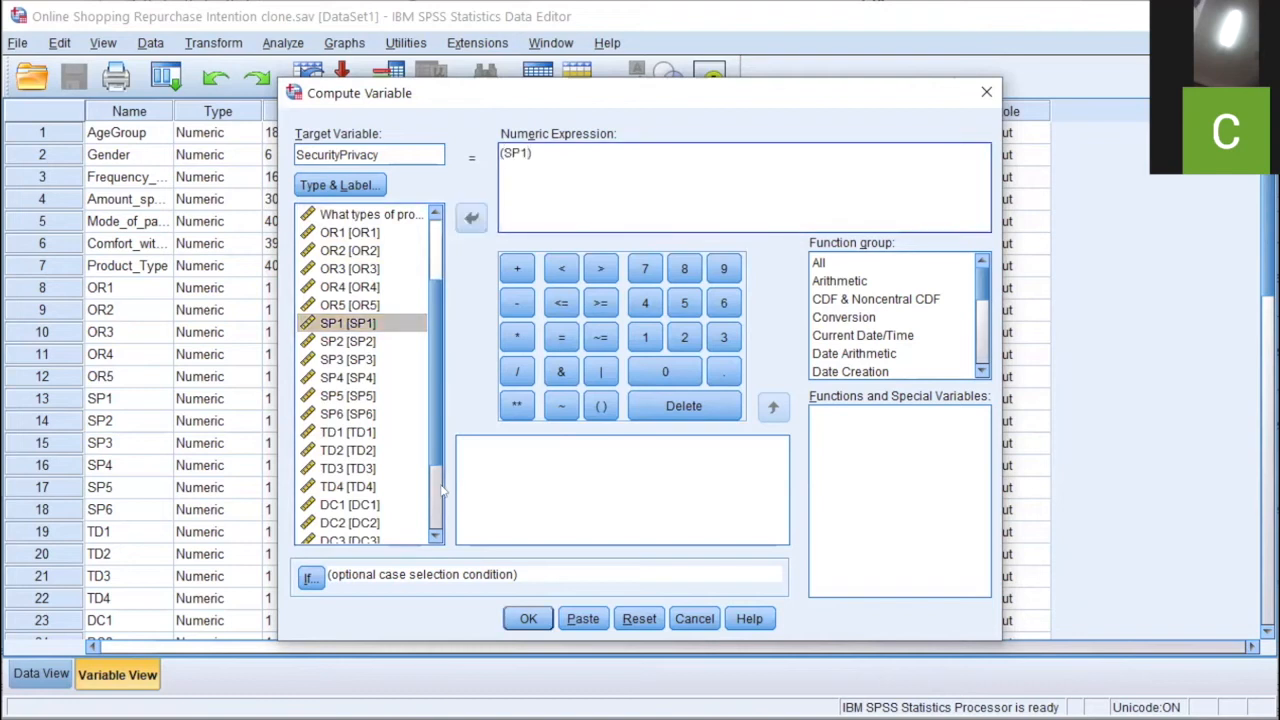
- Add SP2, SP3 and SP6 to SP1 inside the parentheses of the numeric expression
left_click(517, 268)
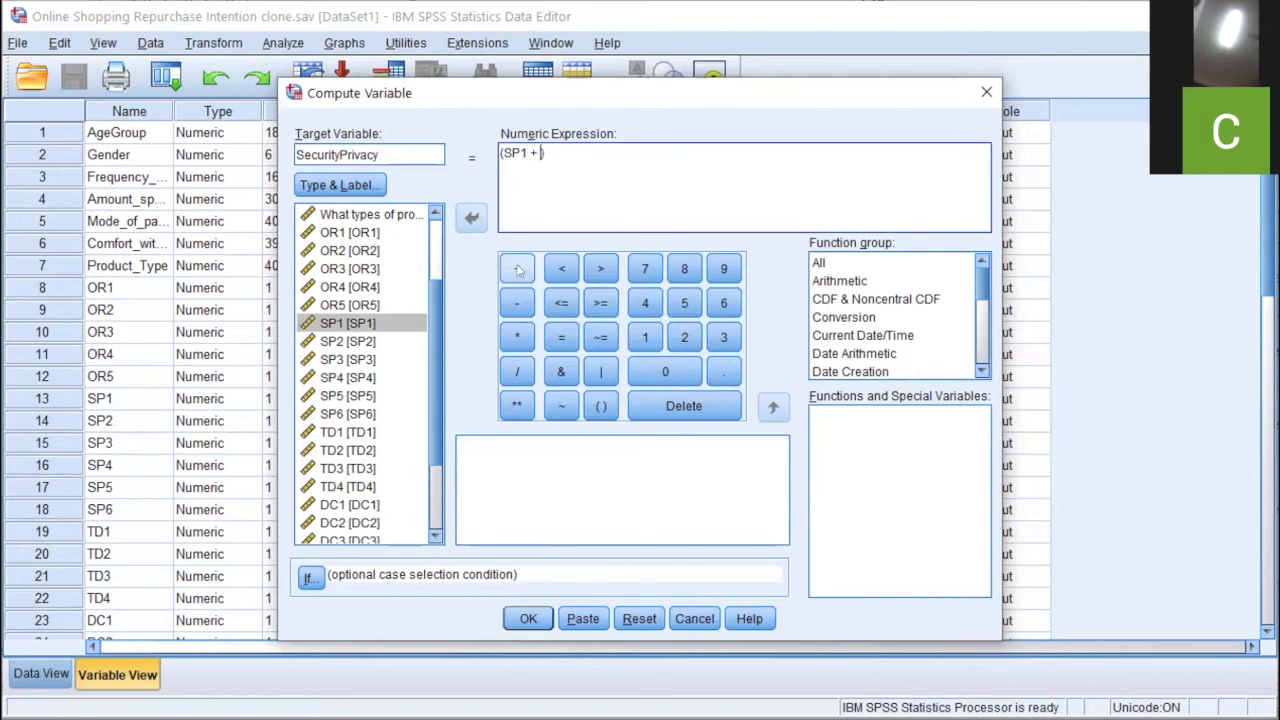
left_click(347, 342)
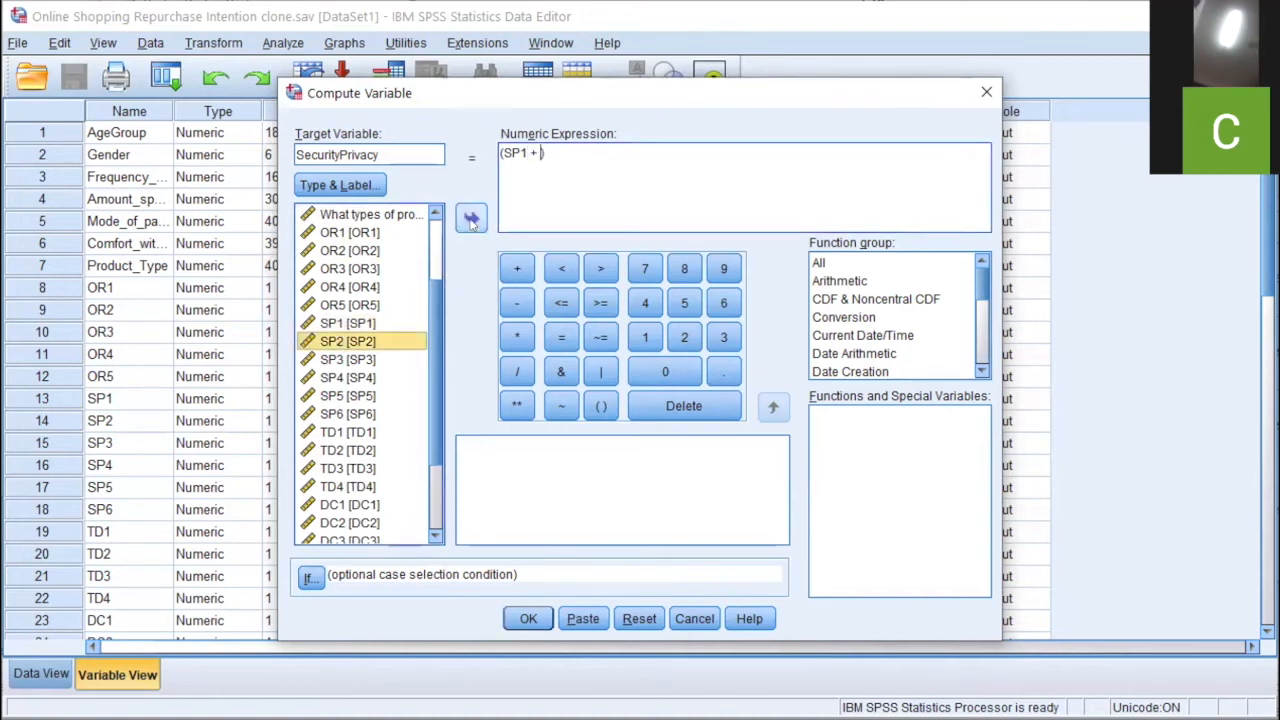
left_click(471, 218)
left_click(518, 272)
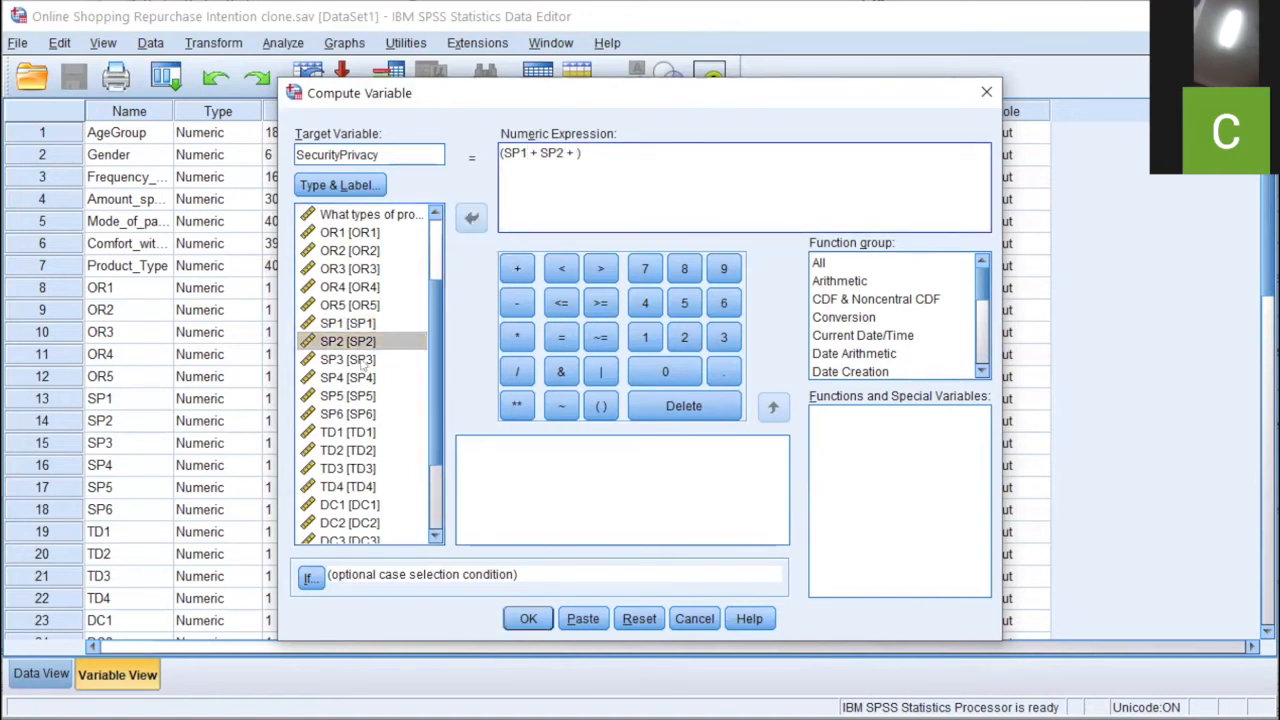
left_click(365, 362)
left_click(471, 218)
left_click(517, 268)
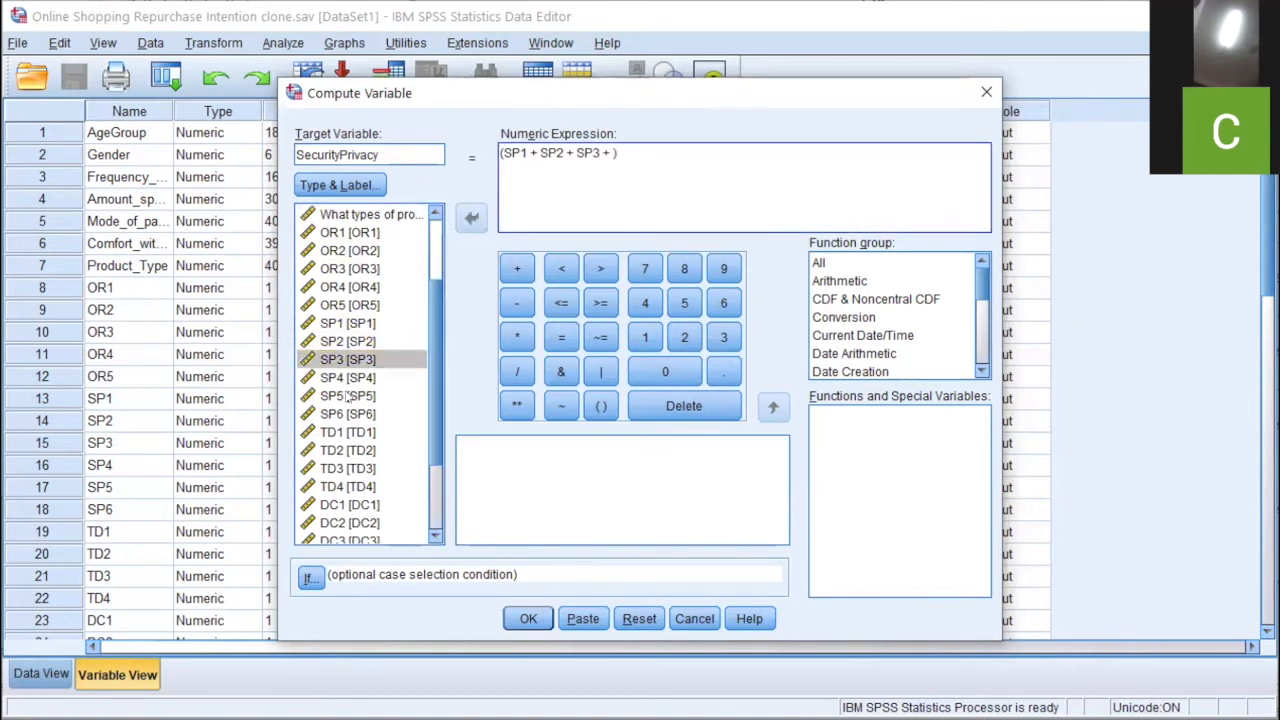
left_click(345, 414)
left_click(471, 218)
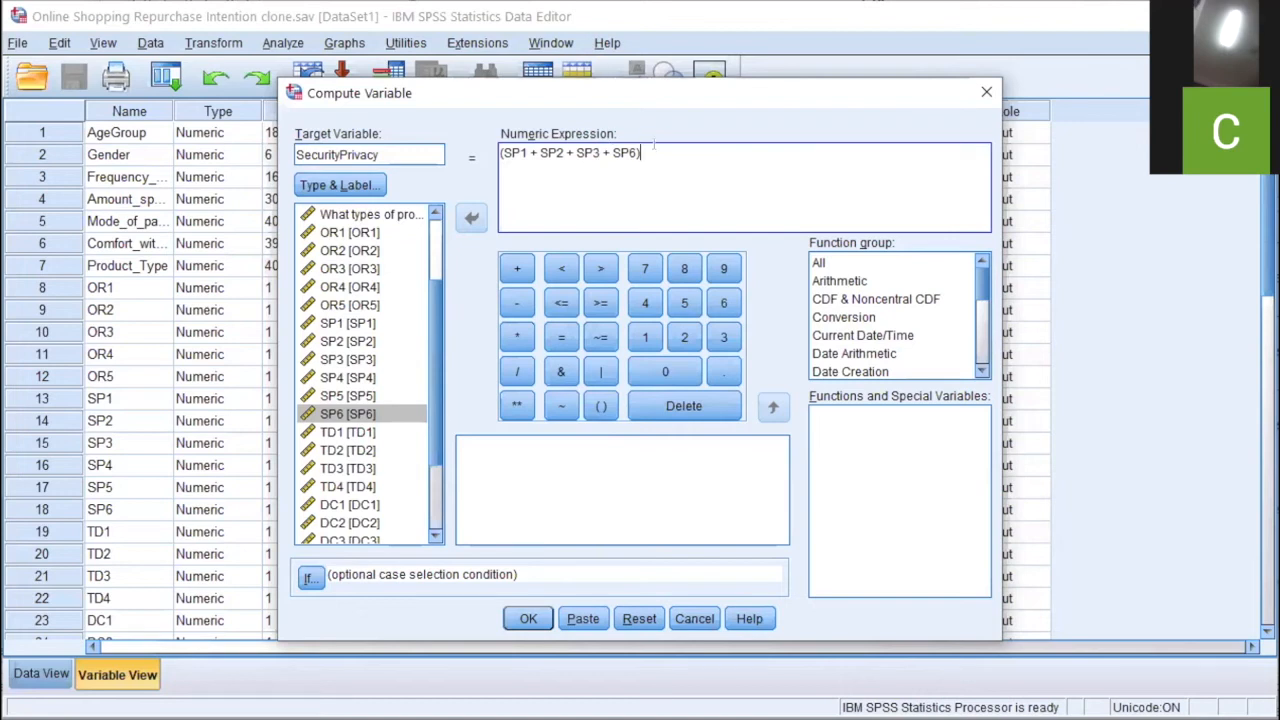
- Divide the parenthesised sum by 4 and run the SecurityPrivacy computation
left_click(515, 372)
left_click(646, 311)
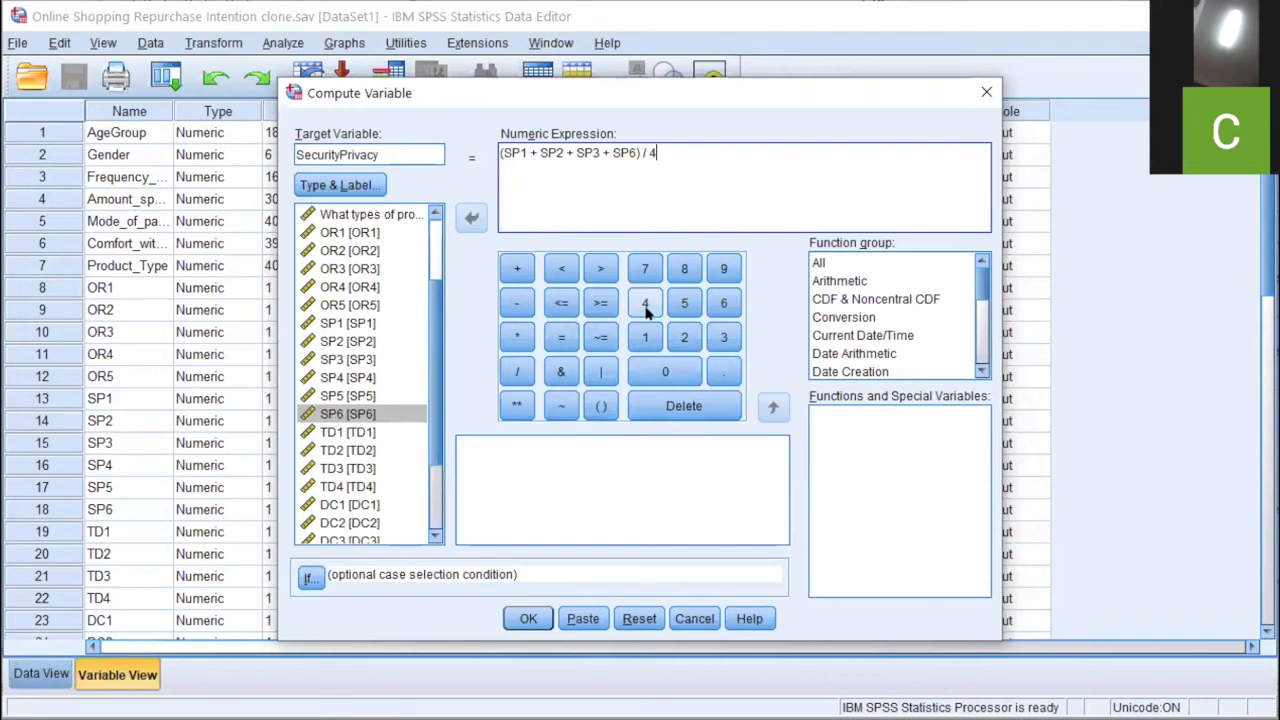
left_click(528, 619)
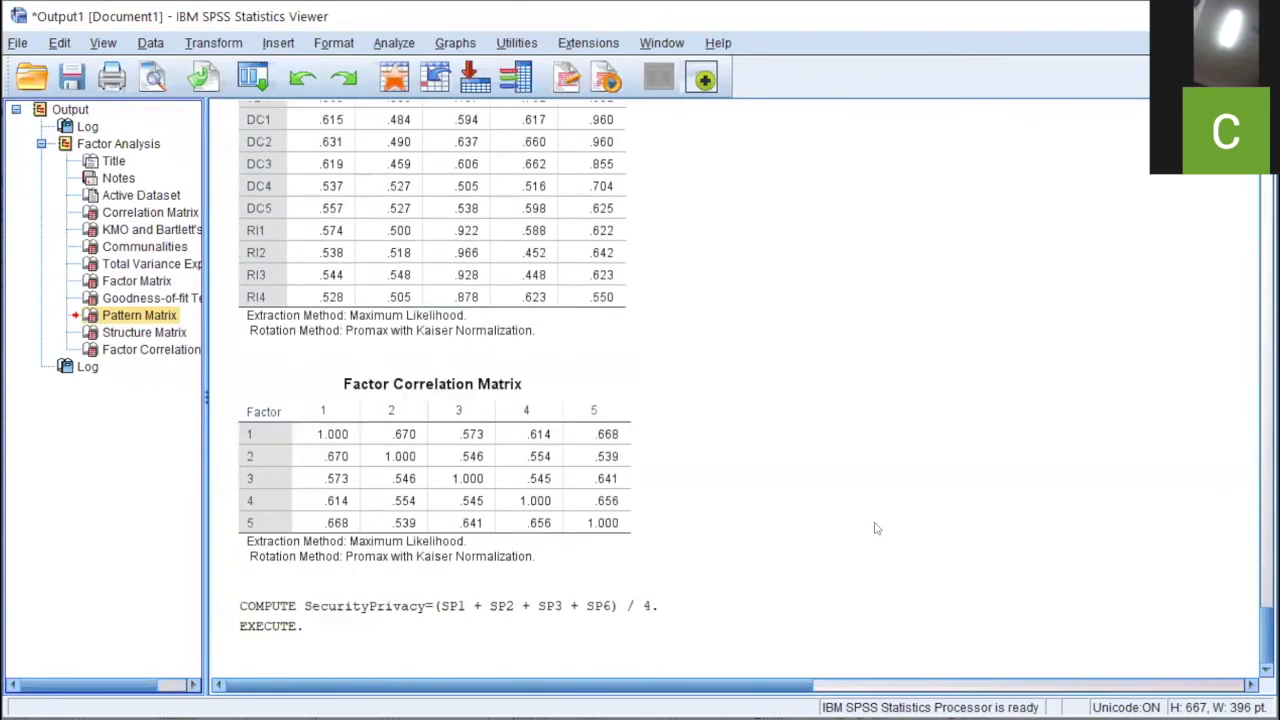
- Return to the Data Editor's variable list and widen the Name column to fit the full SecurityPrivacy name
left_click(312, 617)
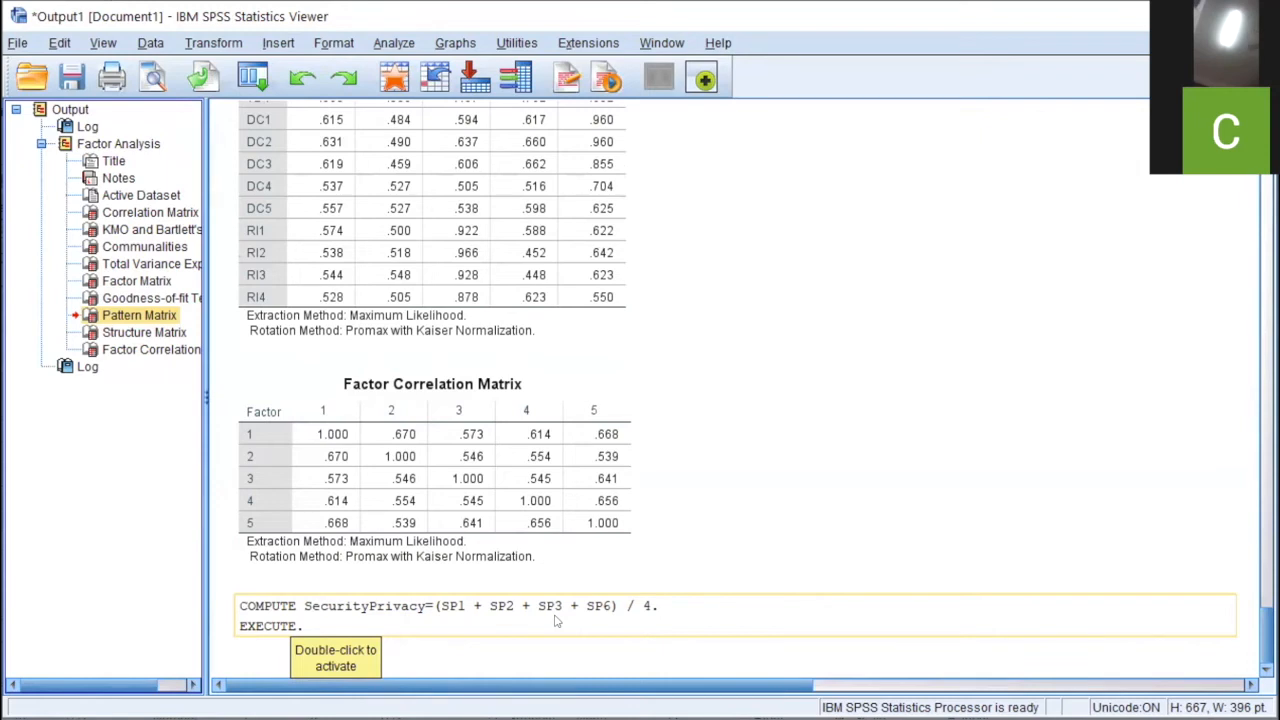
left_click(556, 340)
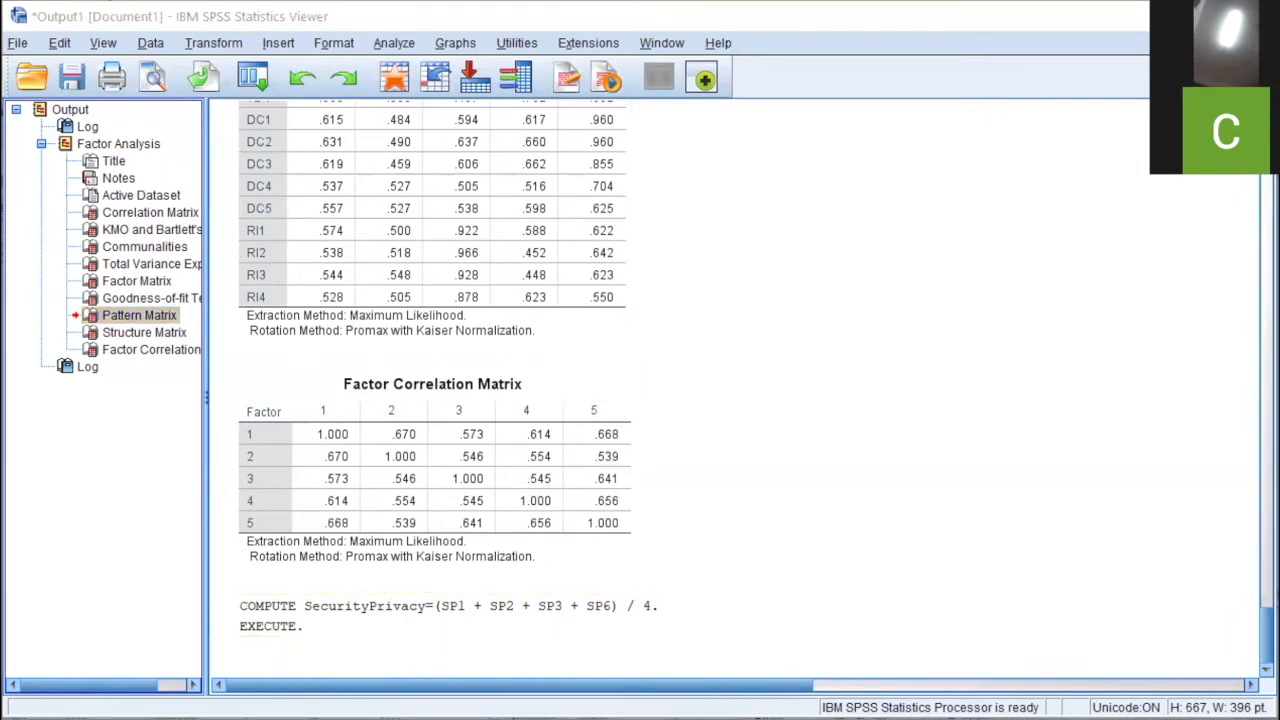
key("alt+Tab")
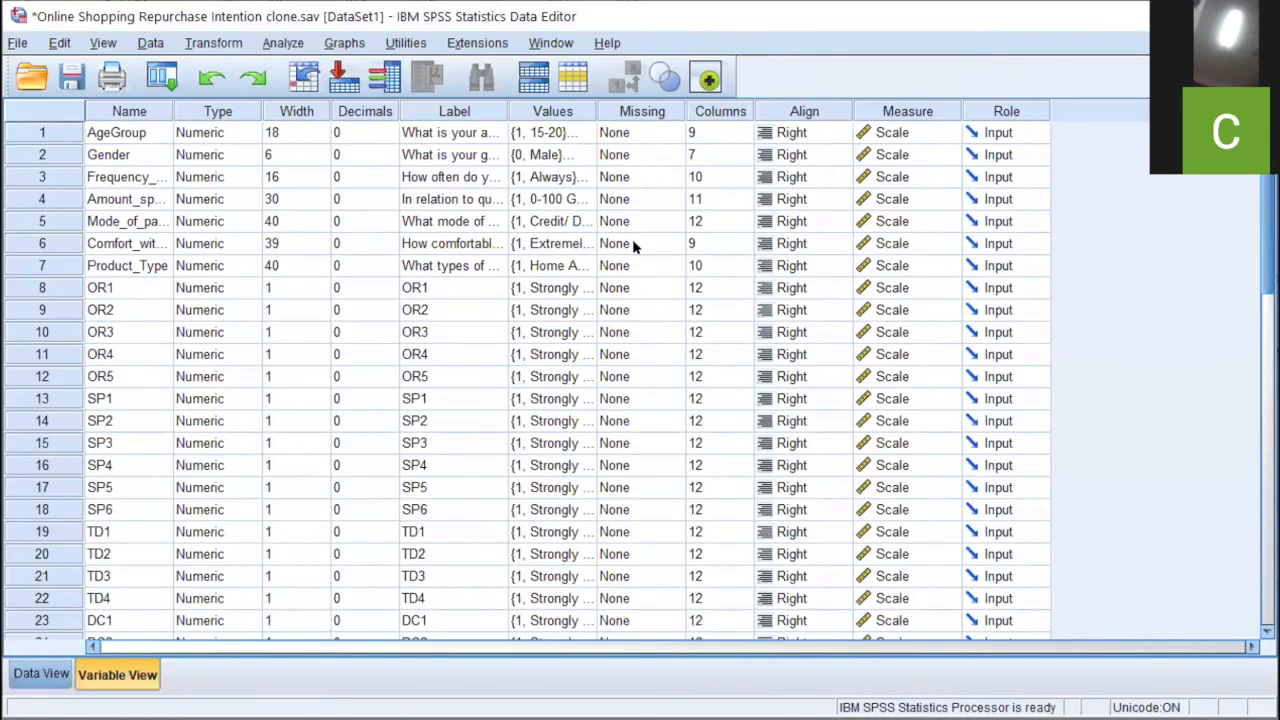
scroll(633, 245, "down", 5)
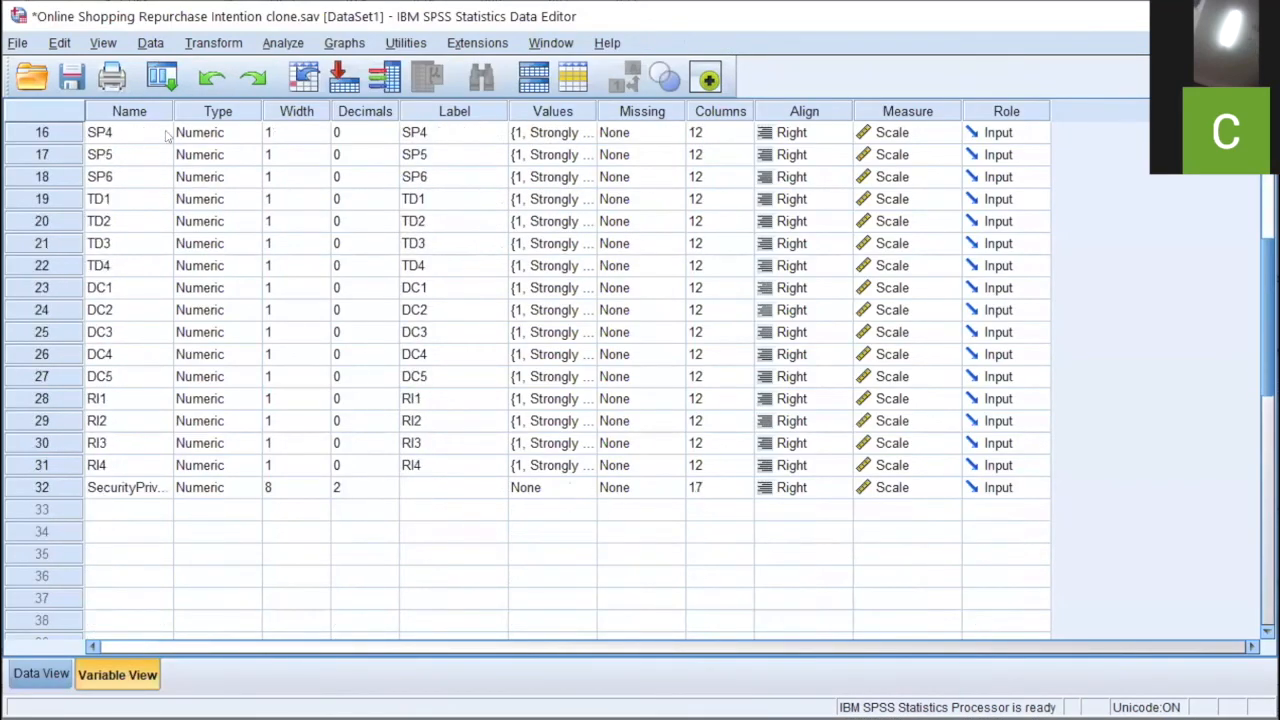
left_click_drag(173, 106, 267, 132)
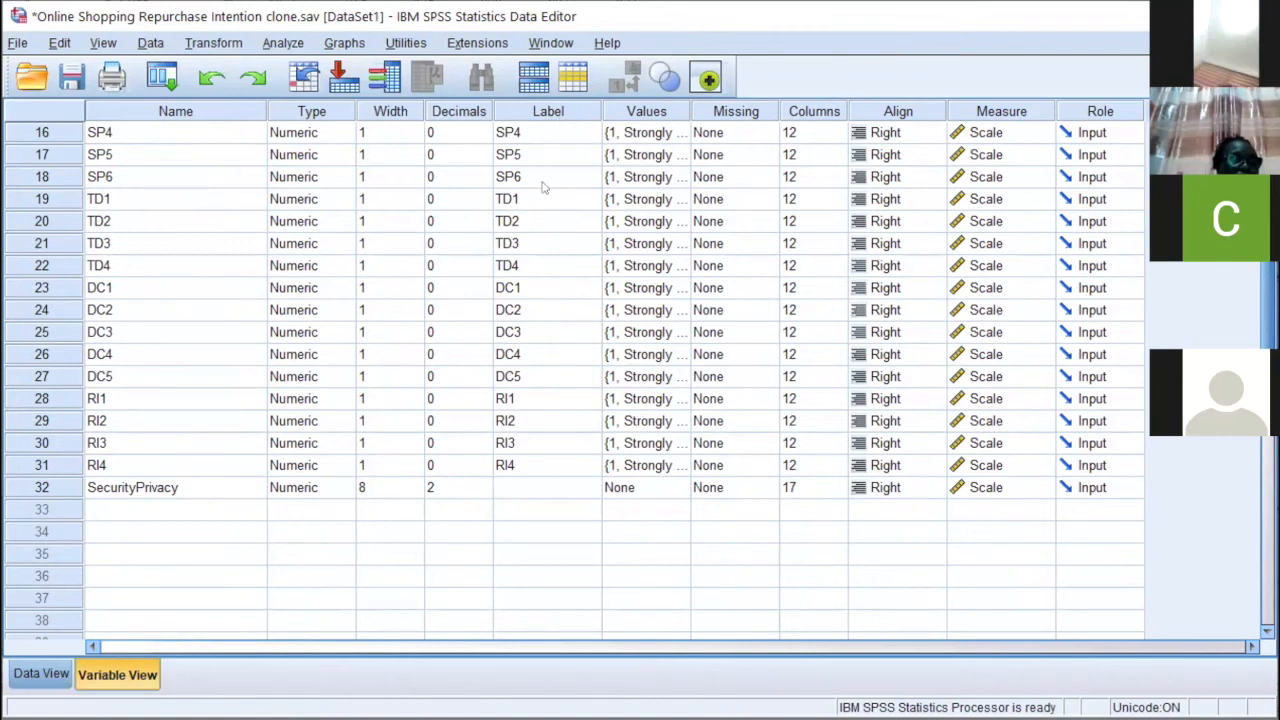
scroll(555, 190, "up", 2)
scroll(558, 188, "up", 1)
scroll(560, 186, "down", 2)
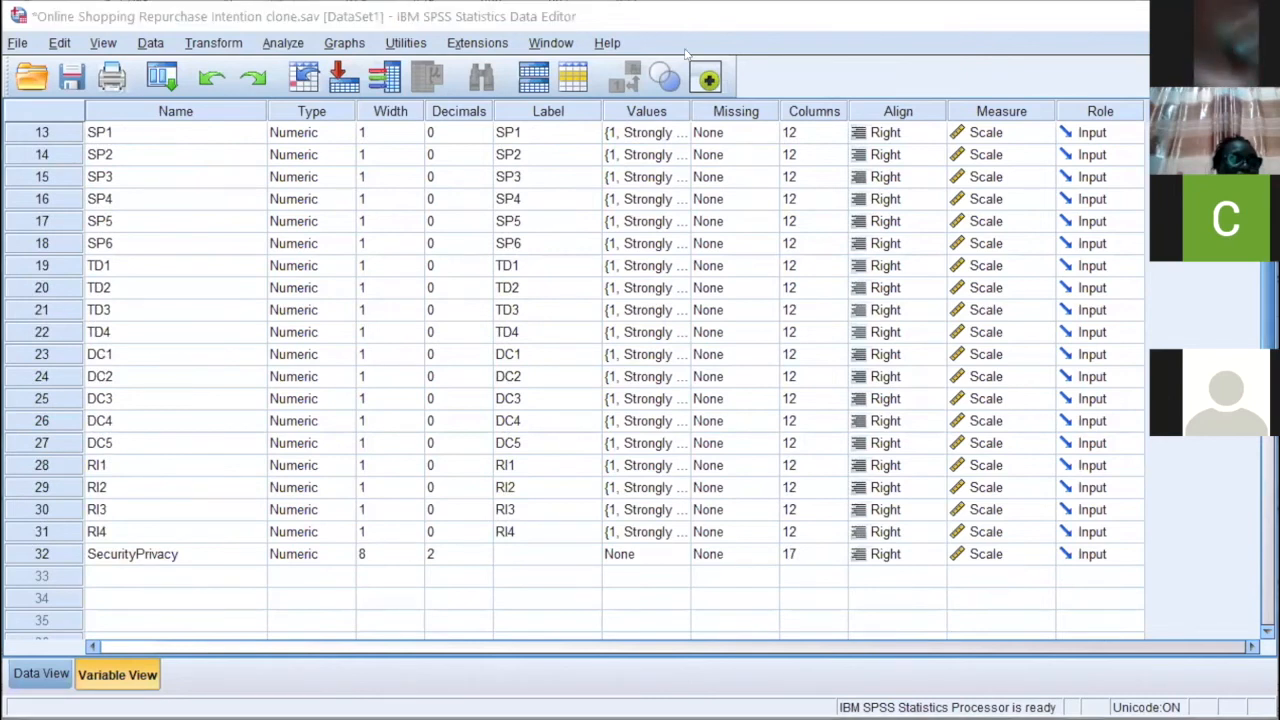
left_click(93, 22)
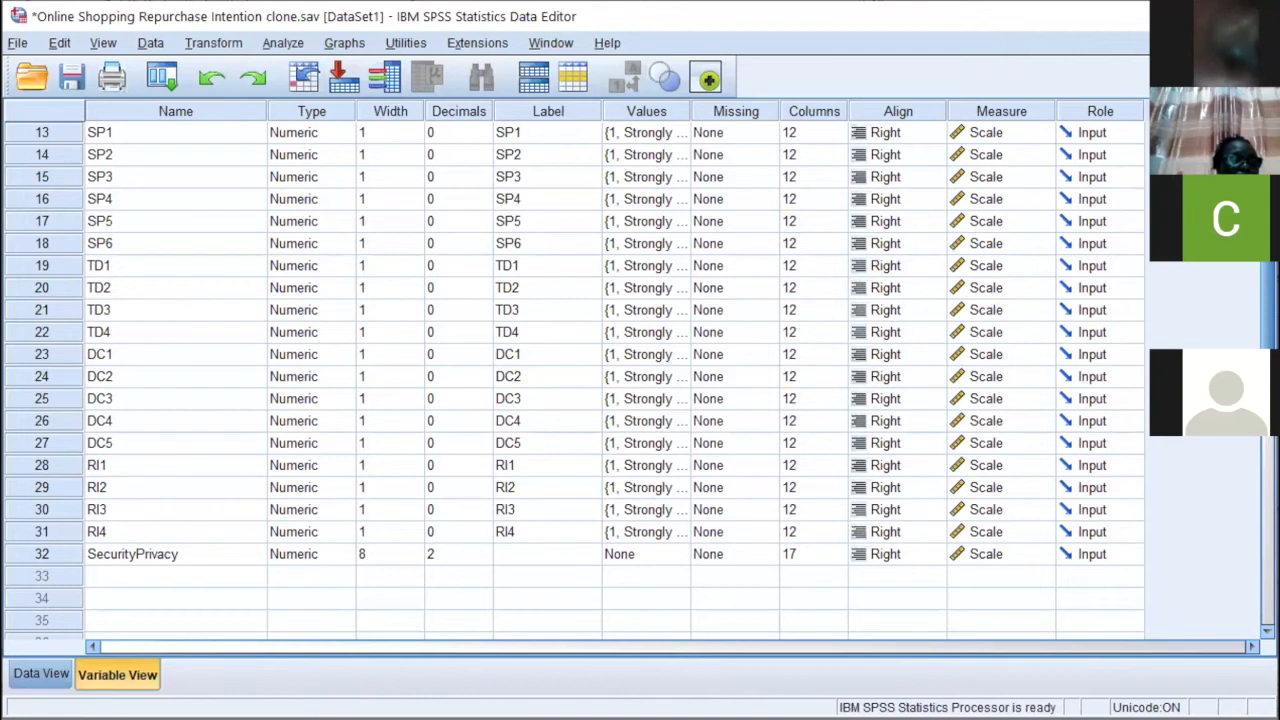
left_click(213, 43)
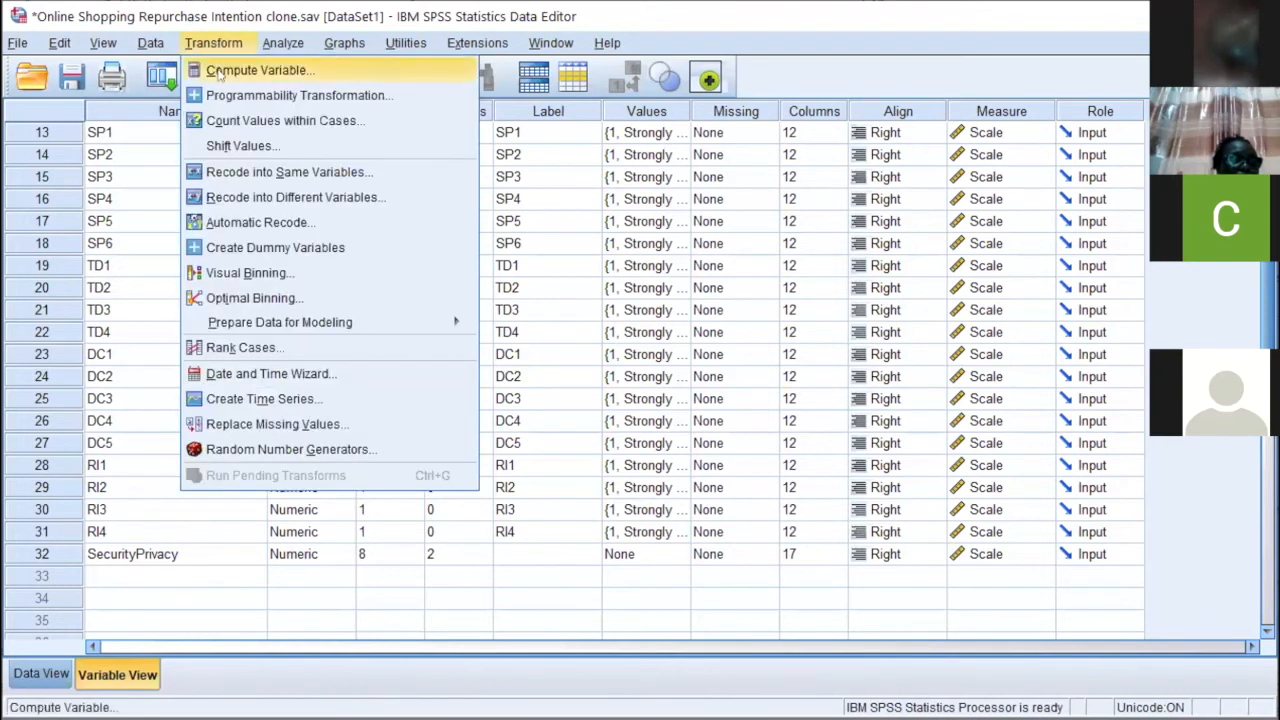
left_click(218, 71)
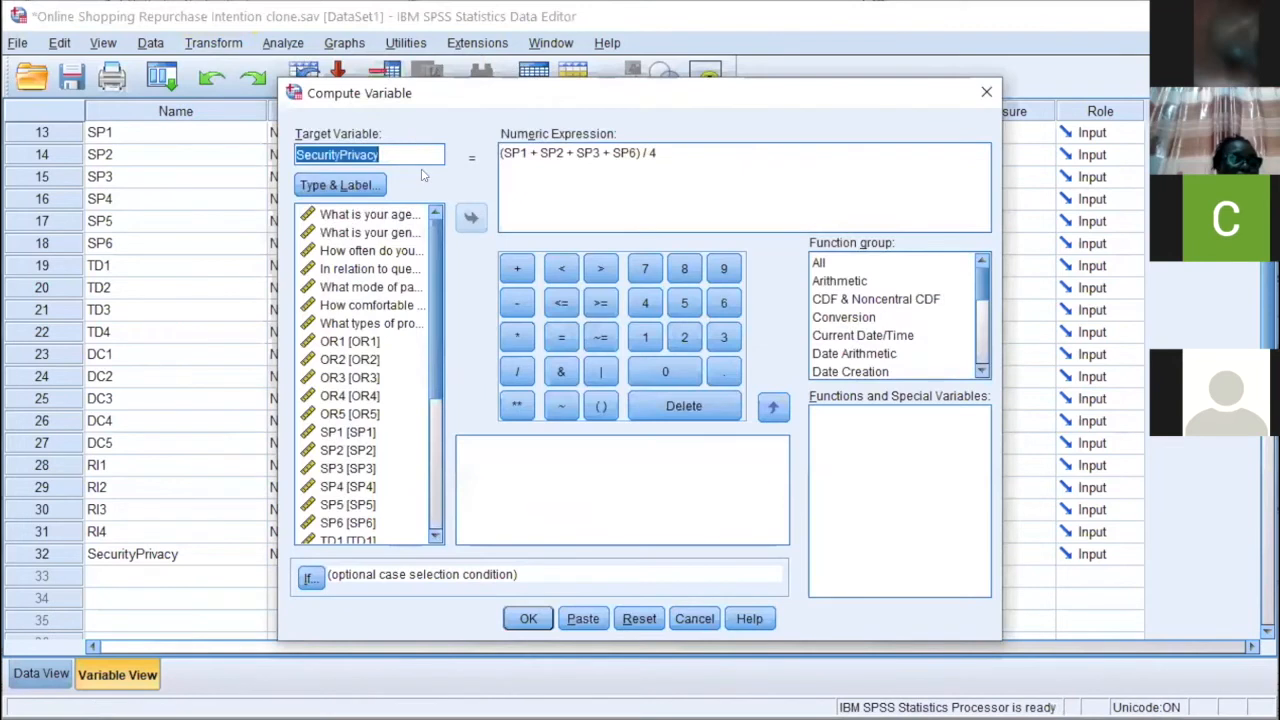
left_click(632, 622)
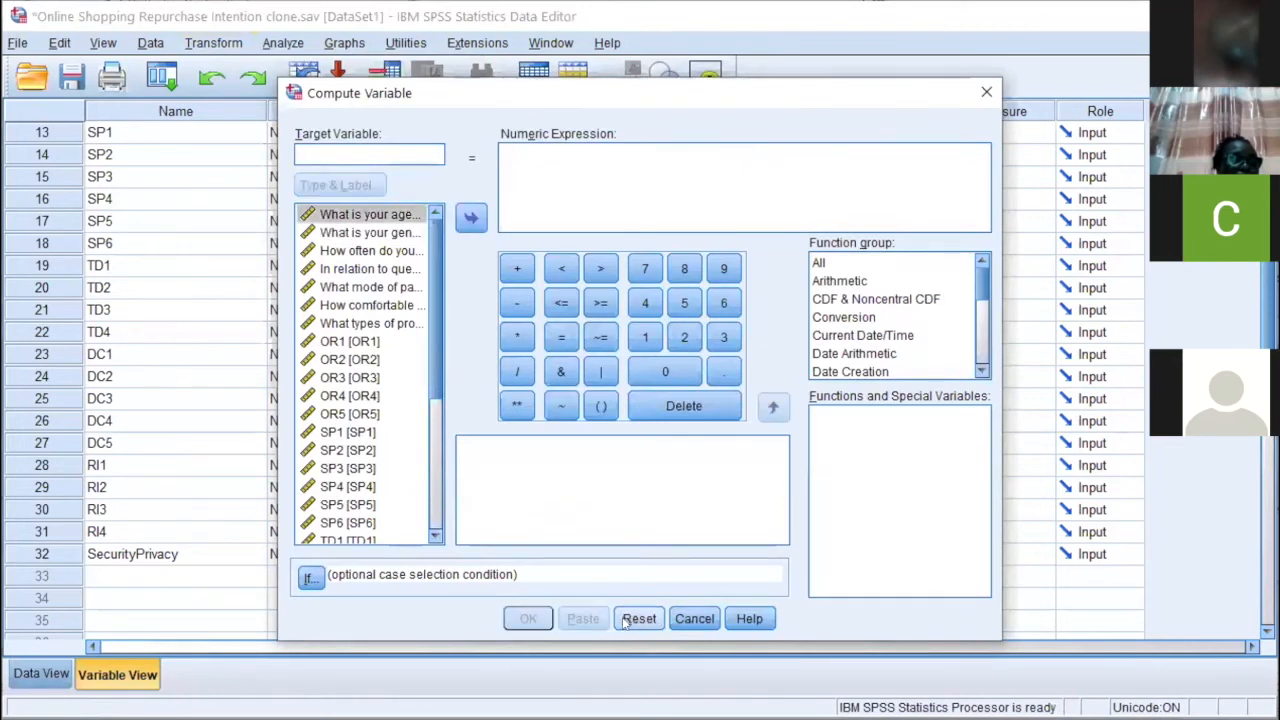
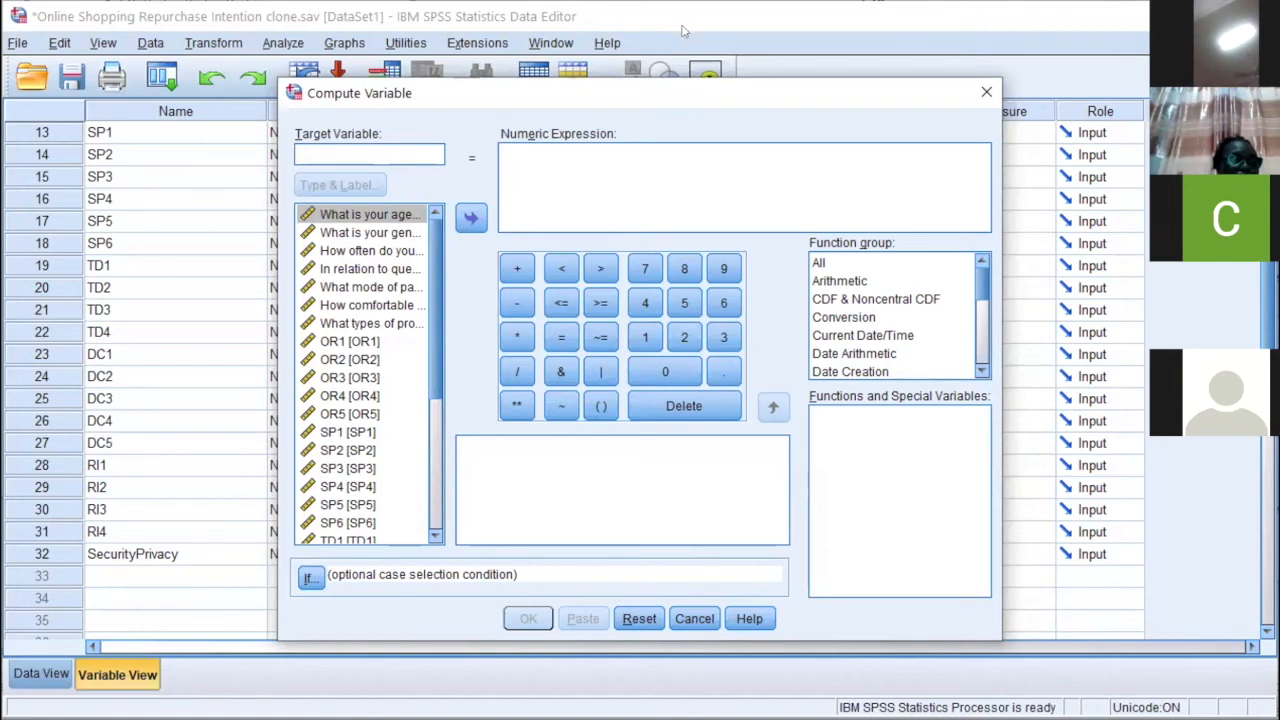
left_click(511, 25)
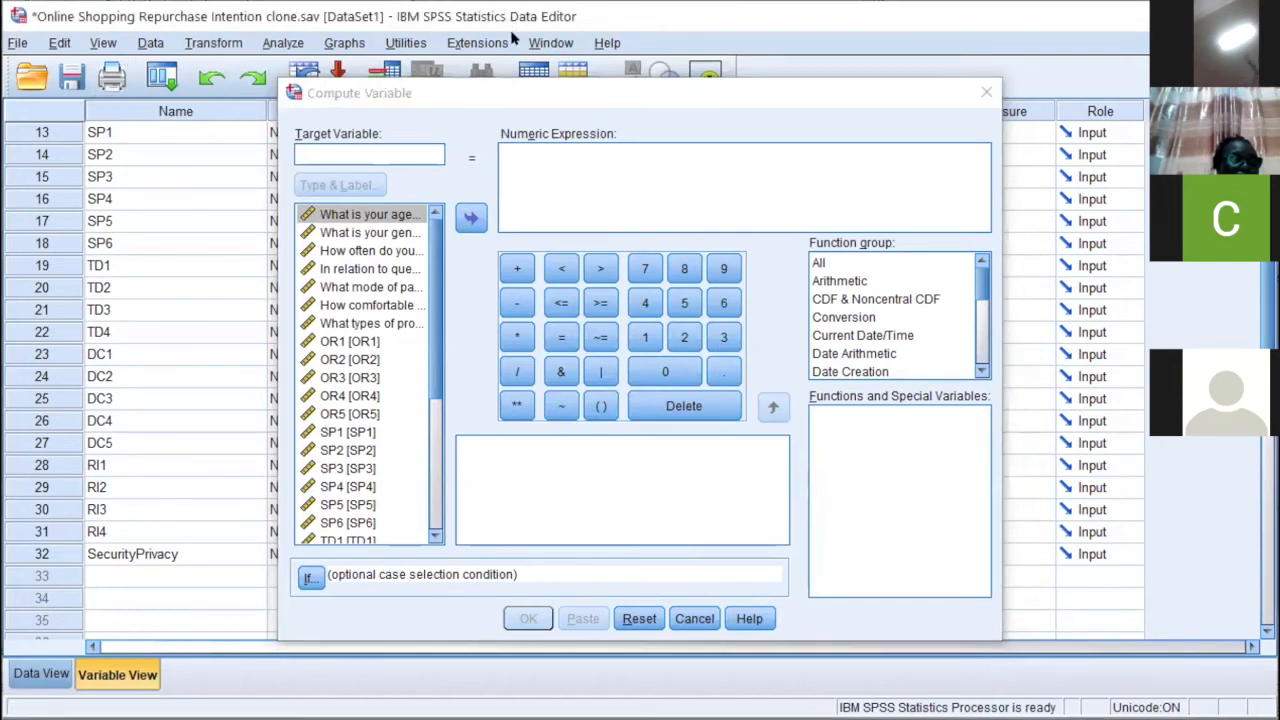
left_click(983, 91)
scroll(194, 291, "down", 1)
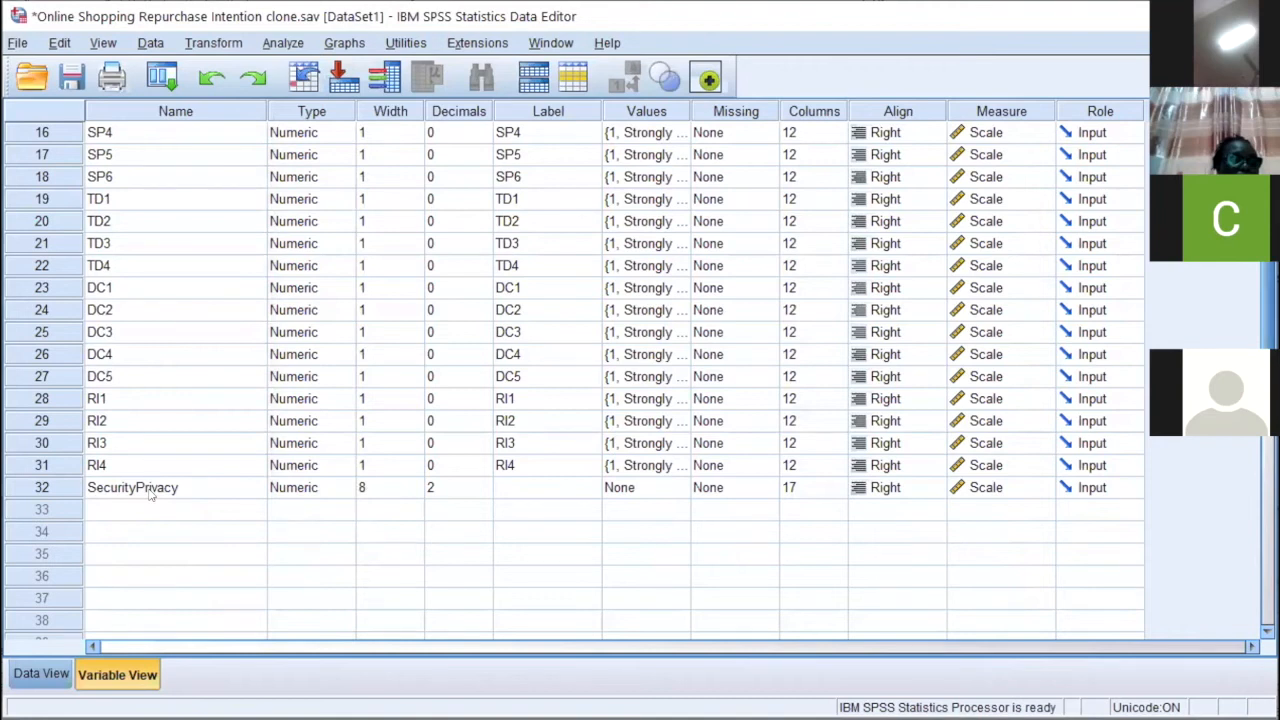
- Open a cleared Compute Variable dialog and name the target variable OrderReturn
left_click(213, 43)
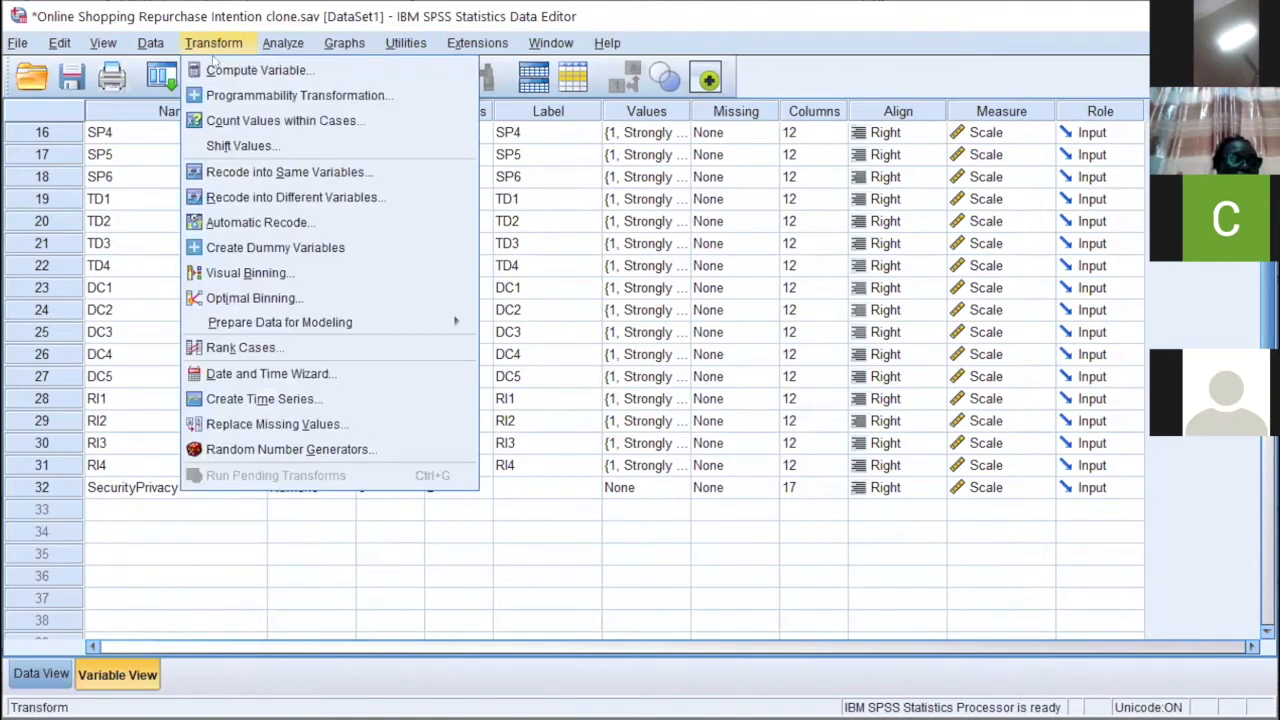
left_click(214, 70)
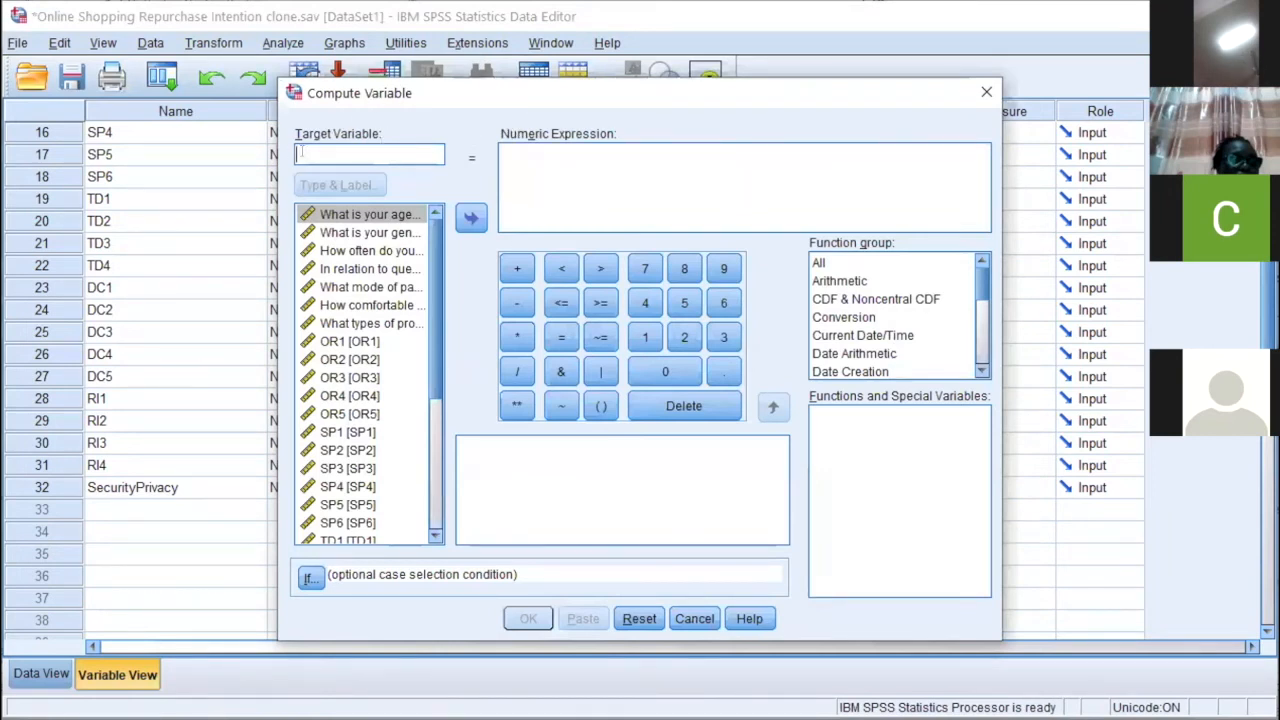
left_click(630, 620)
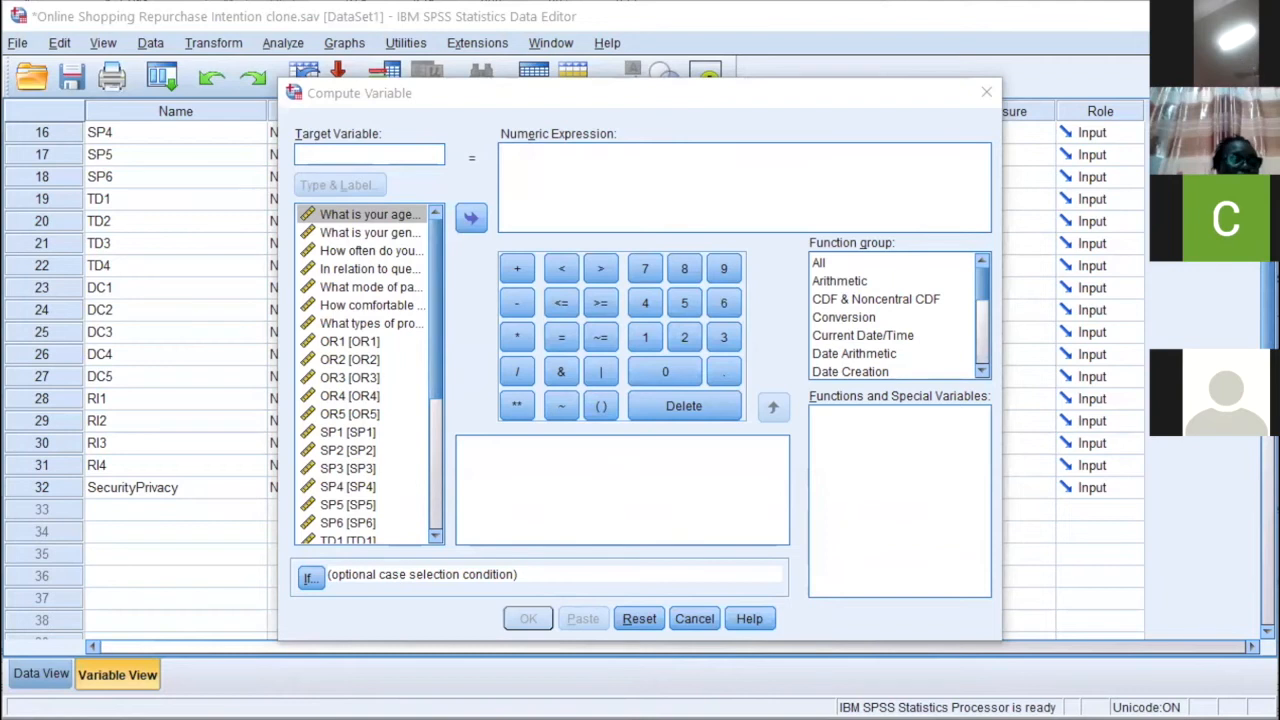
left_click(353, 153)
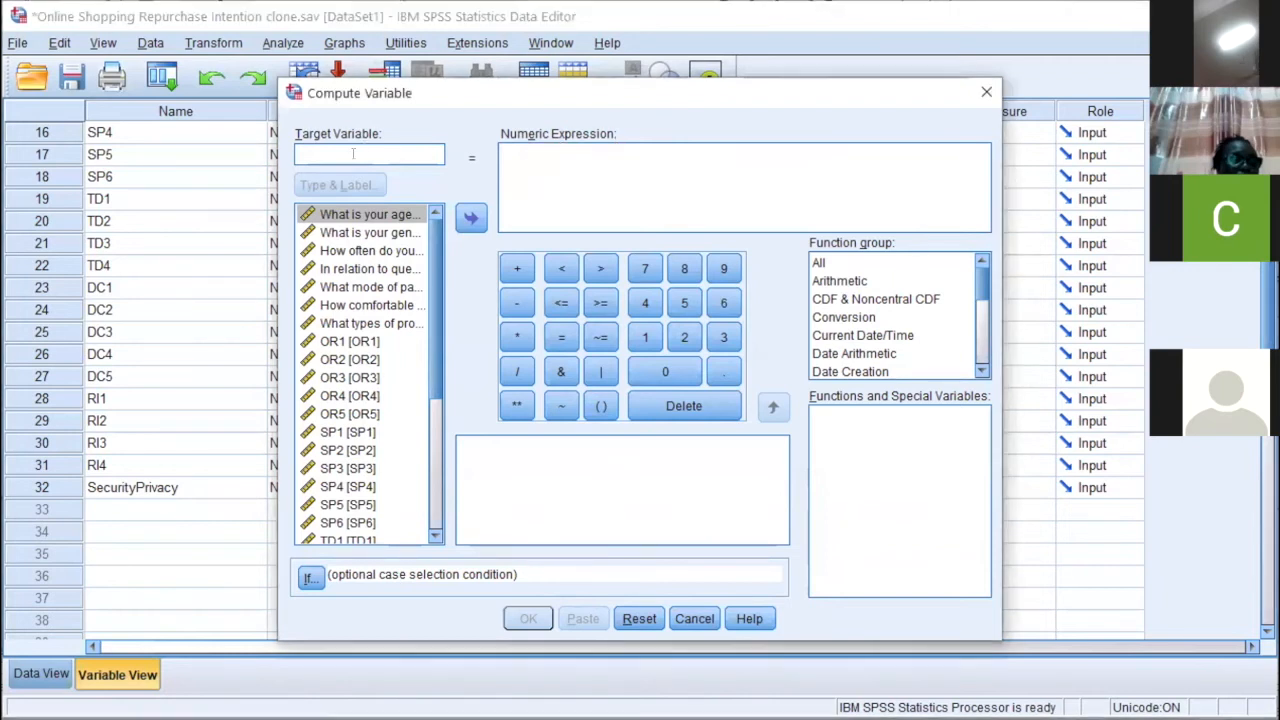
type("Order")
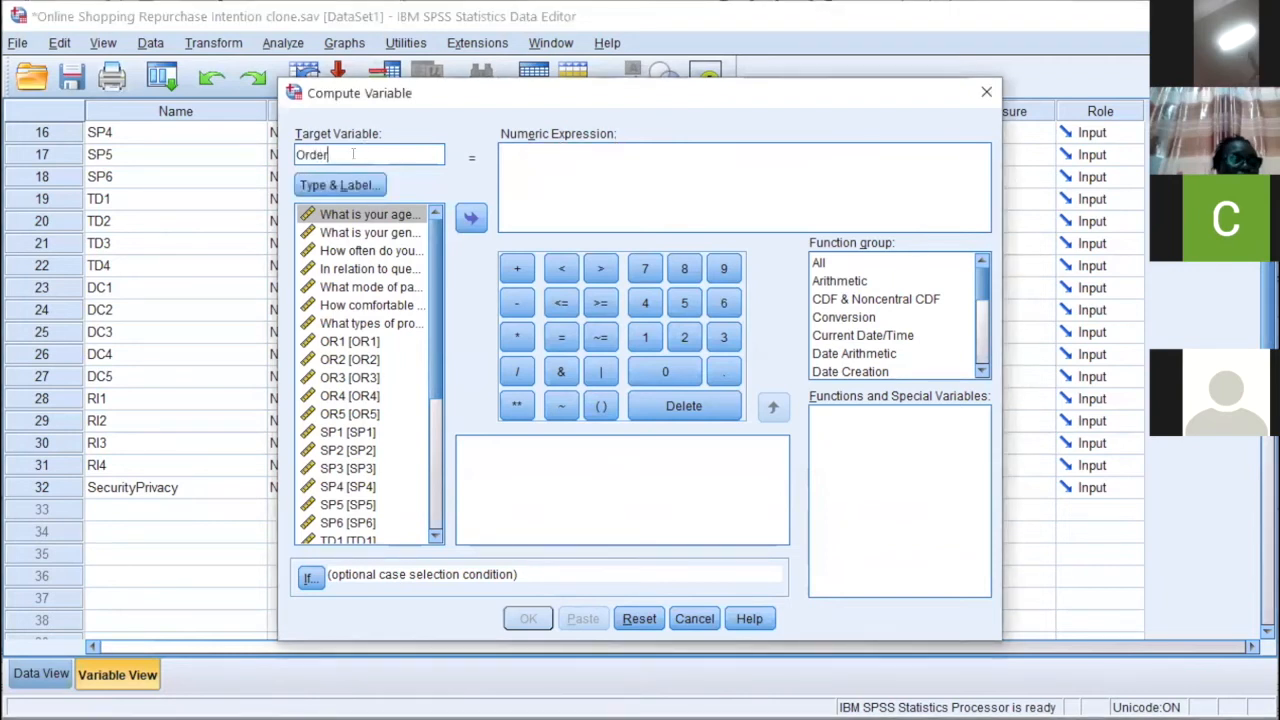
type("Return")
- Start the numeric expression with a pair of parentheses and enter OR1 + OR2 inside them
left_click(620, 168)
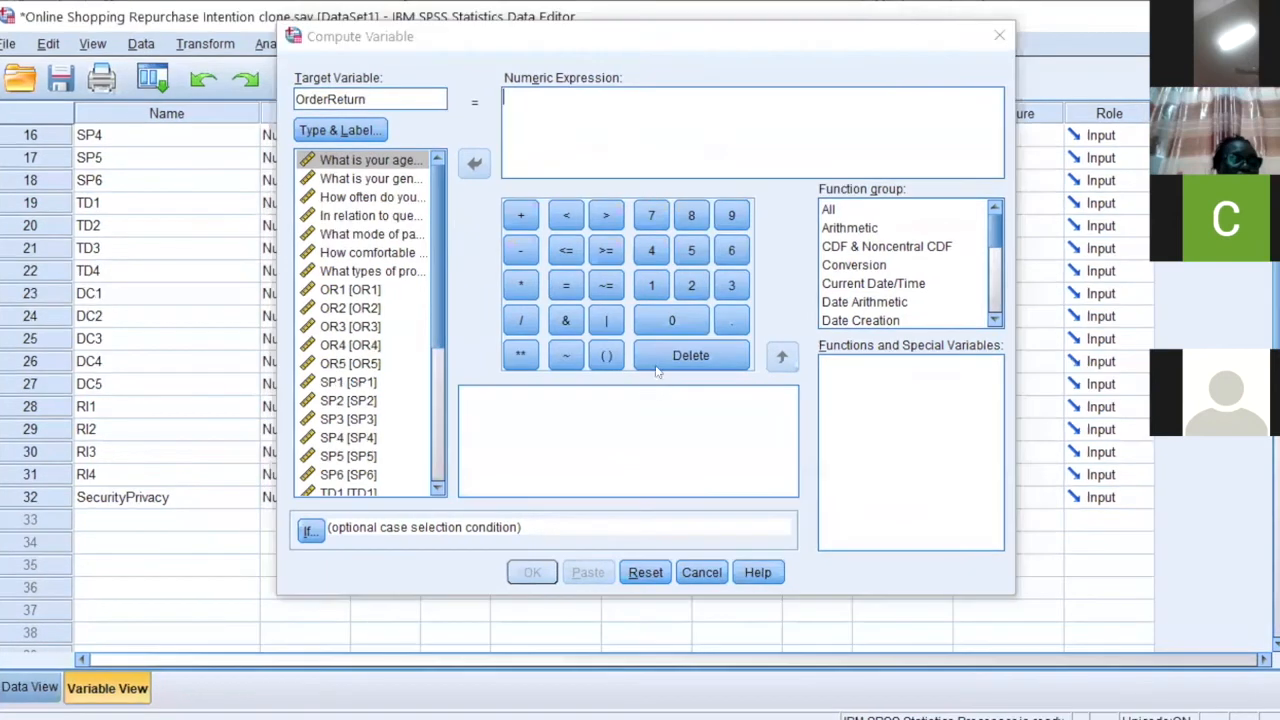
left_click(605, 355)
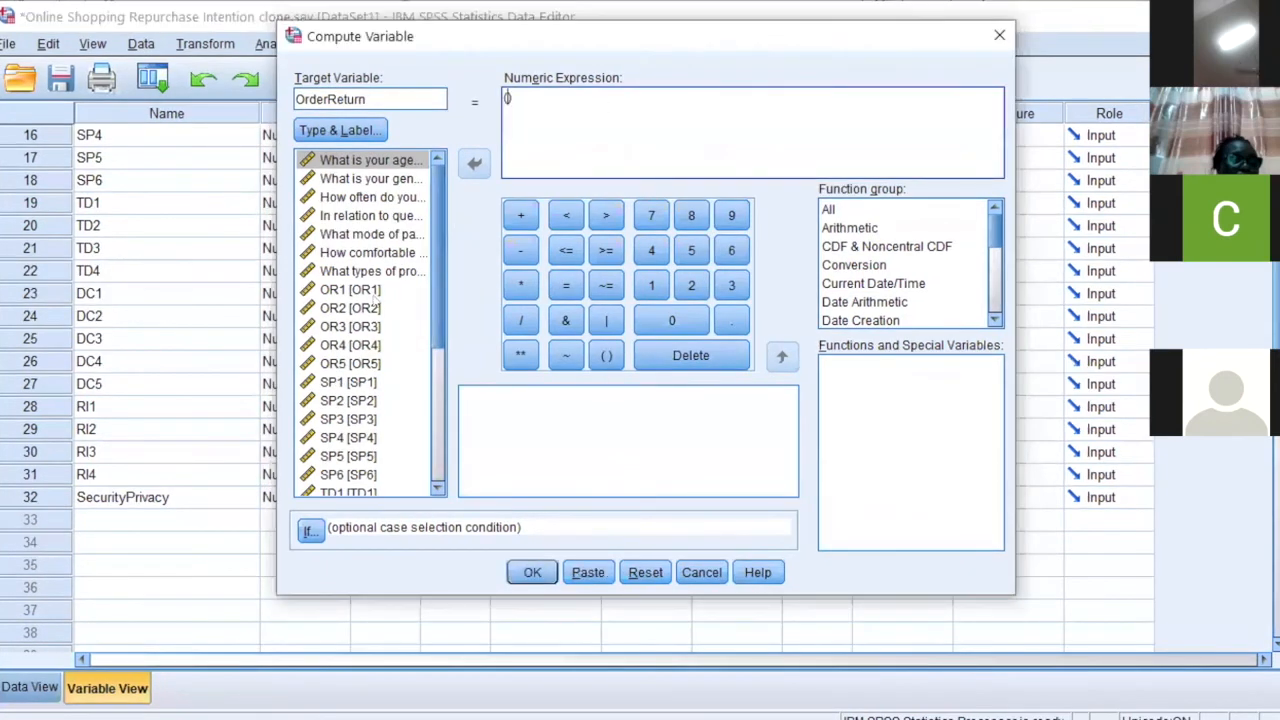
left_click(351, 293)
left_click(474, 164)
left_click(510, 211)
left_click(345, 308)
left_click(474, 164)
- Add OR4 and OR5 to the sum inside the parentheses of the OrderReturn expression
left_click(520, 215)
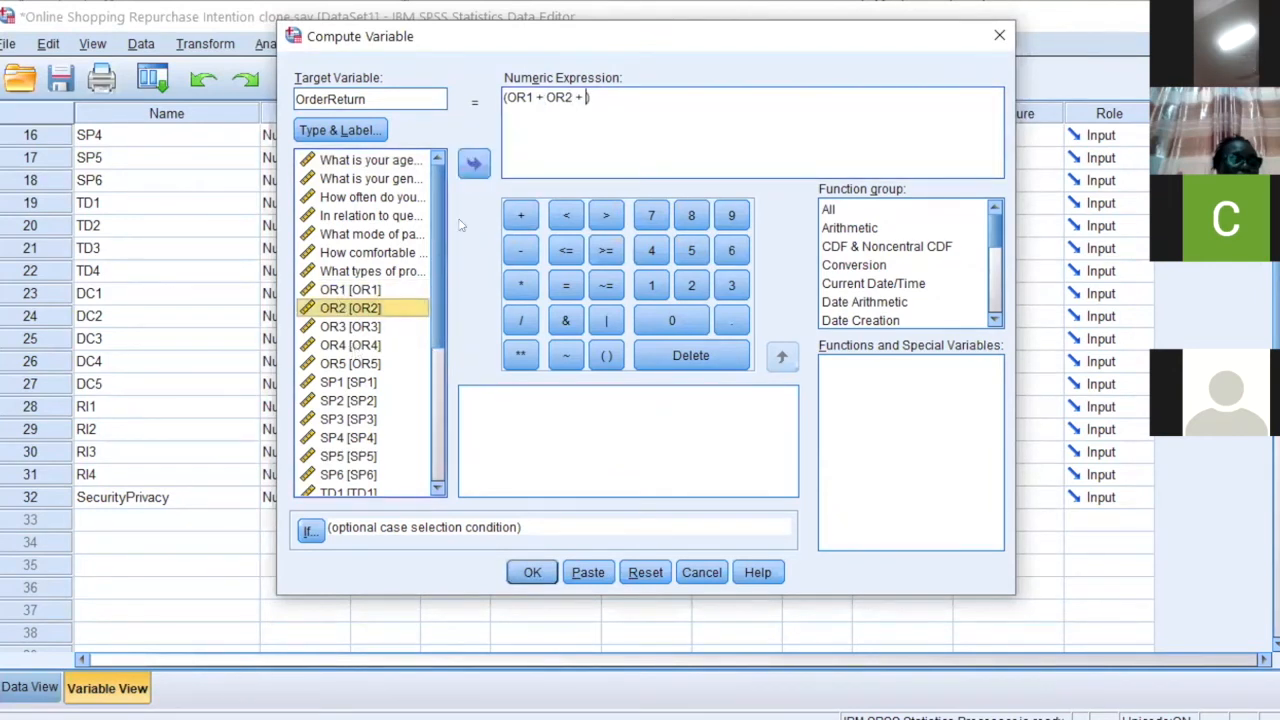
left_click(350, 345)
left_click(474, 164)
left_click(520, 218)
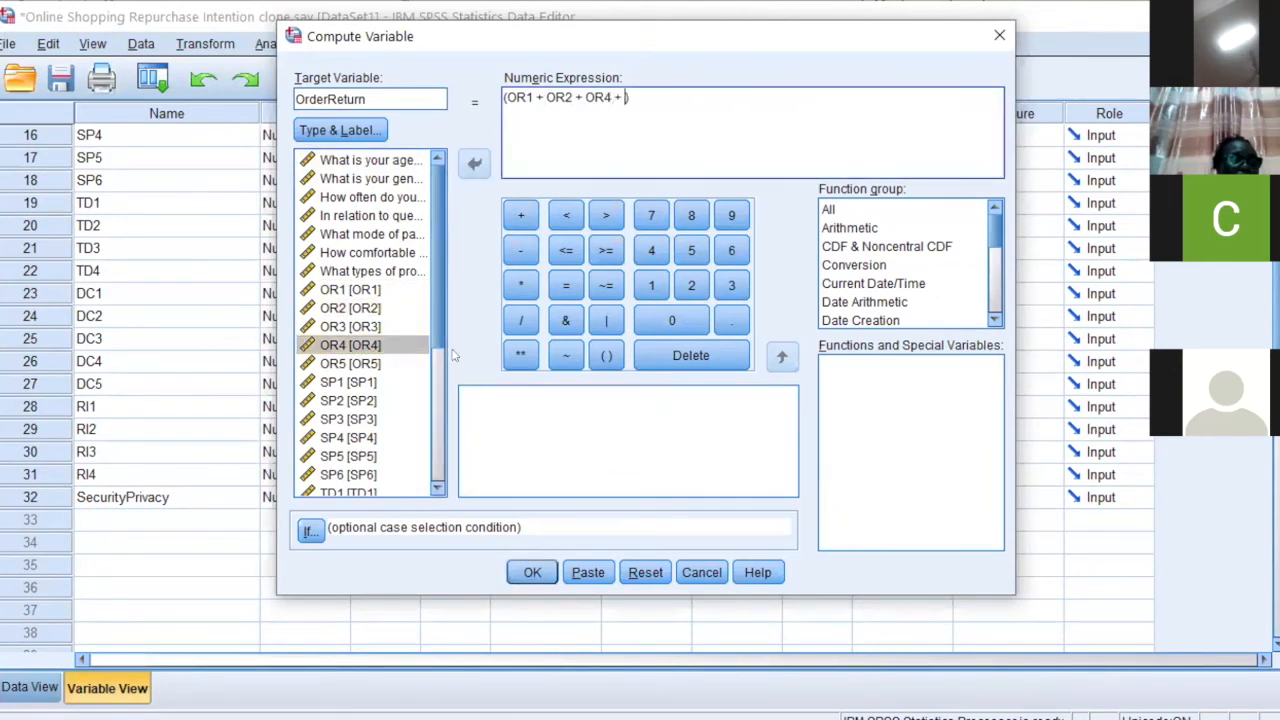
left_click(358, 365)
left_click(474, 164)
- Divide the parenthesised OR sum by 4, run the OrderReturn computation and return to the Data Editor
left_click(520, 320)
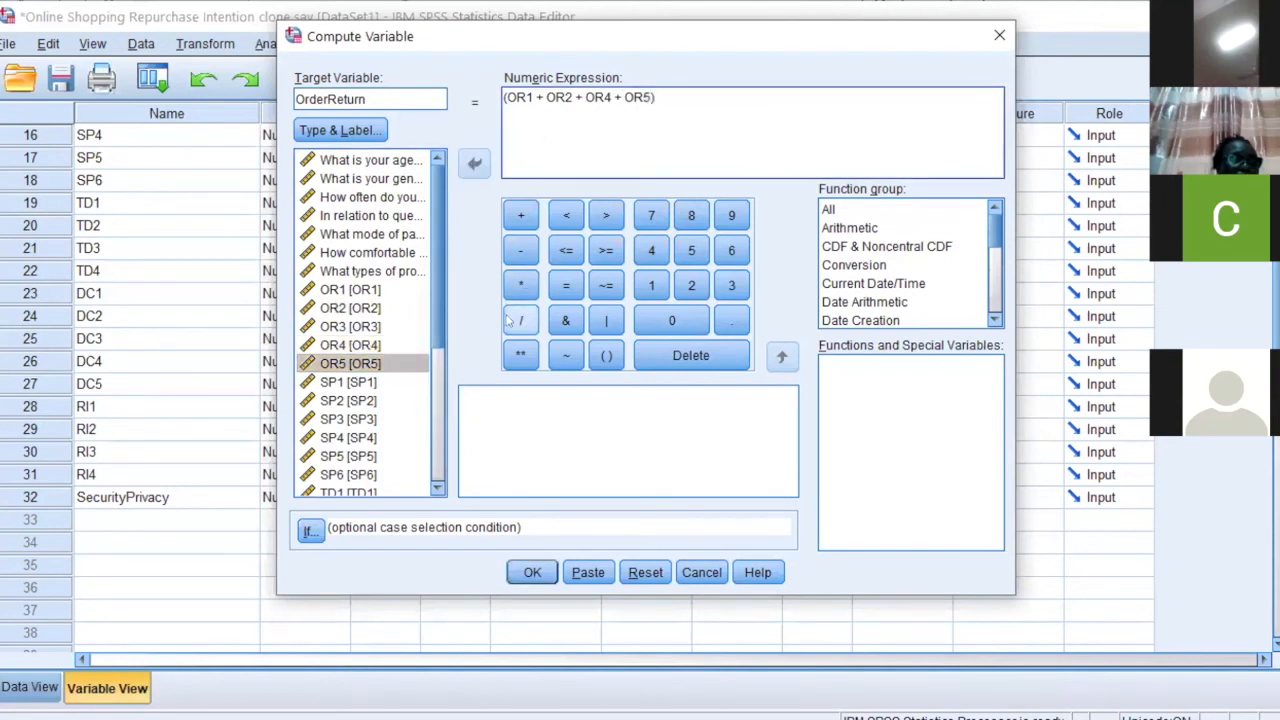
left_click(651, 253)
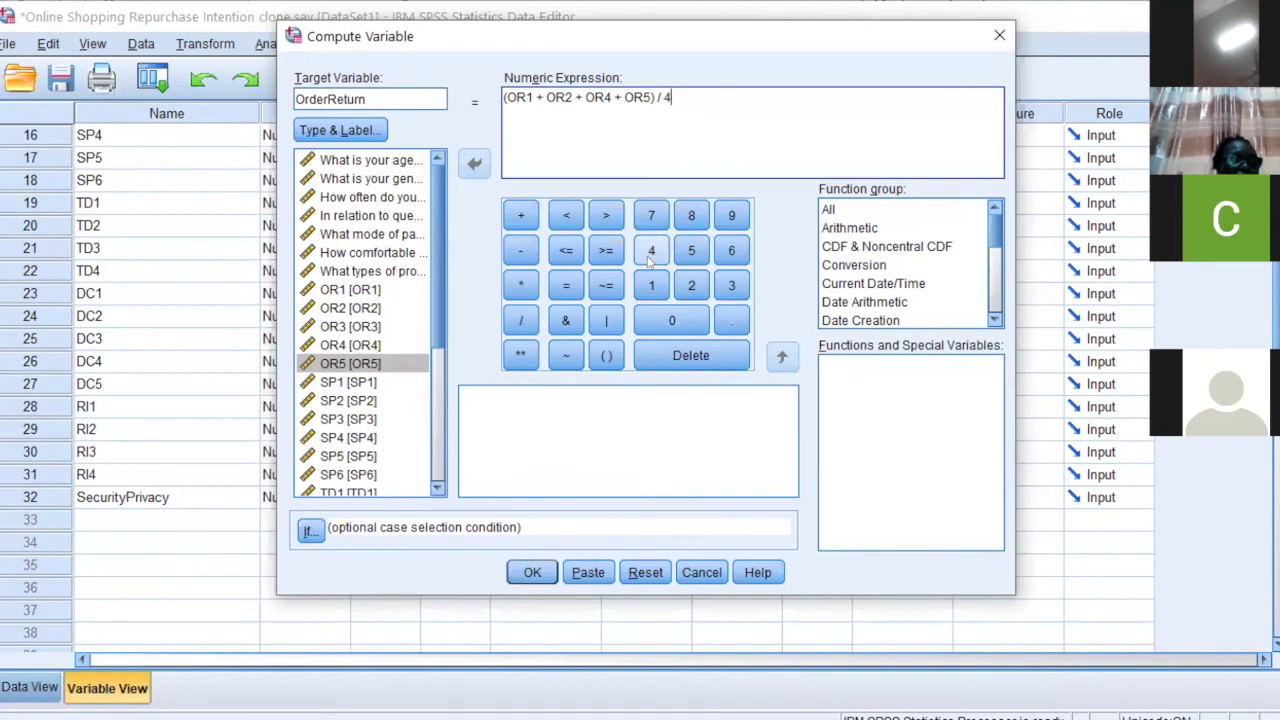
left_click(527, 573)
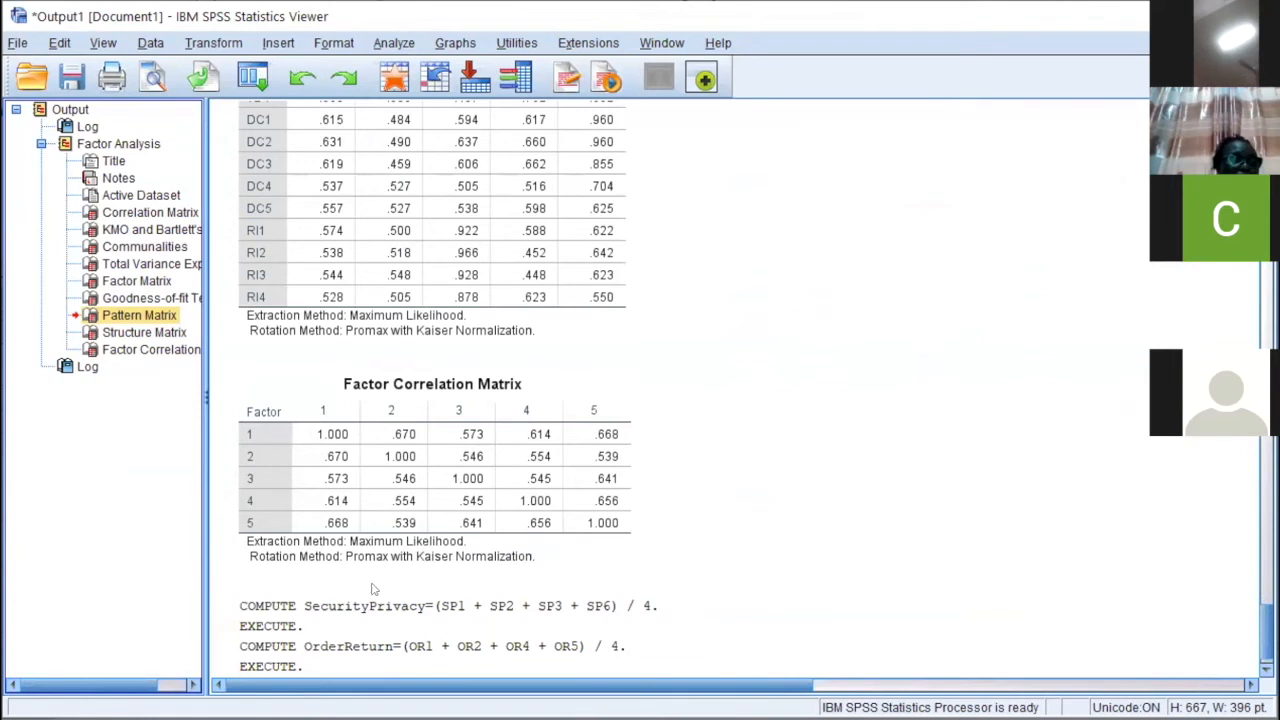
key("alt+Tab")
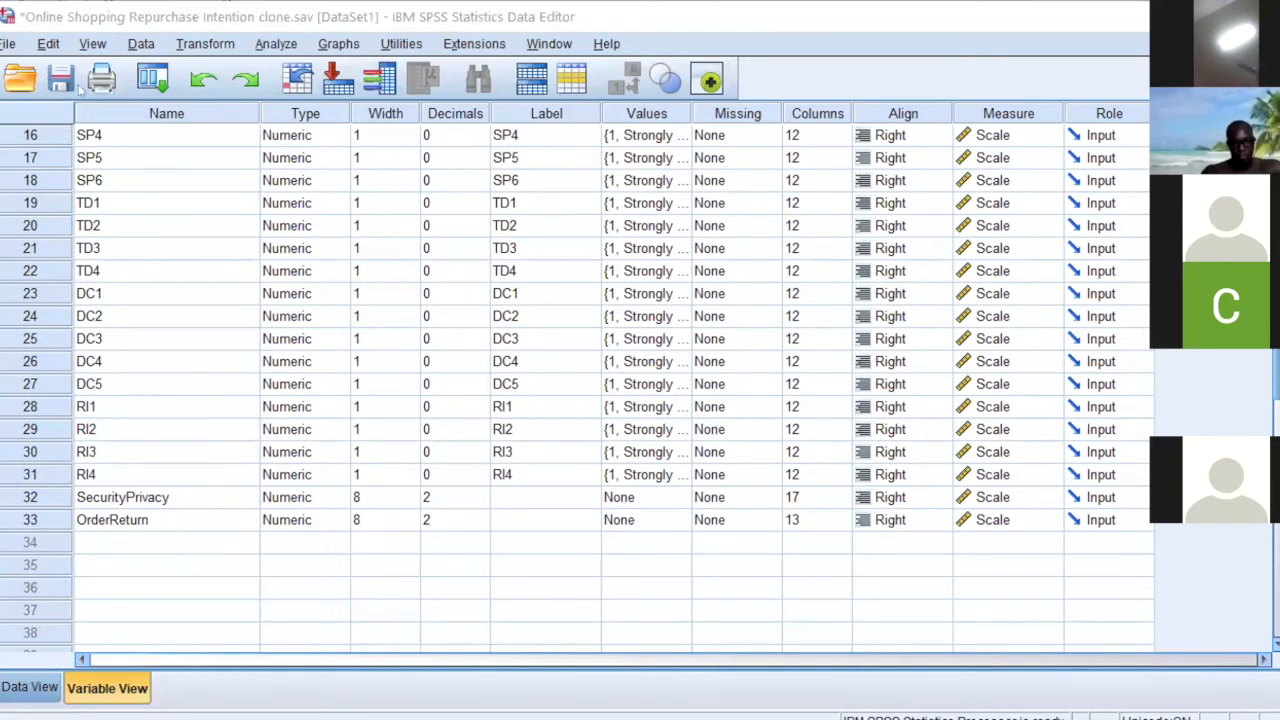
left_click(80, 22)
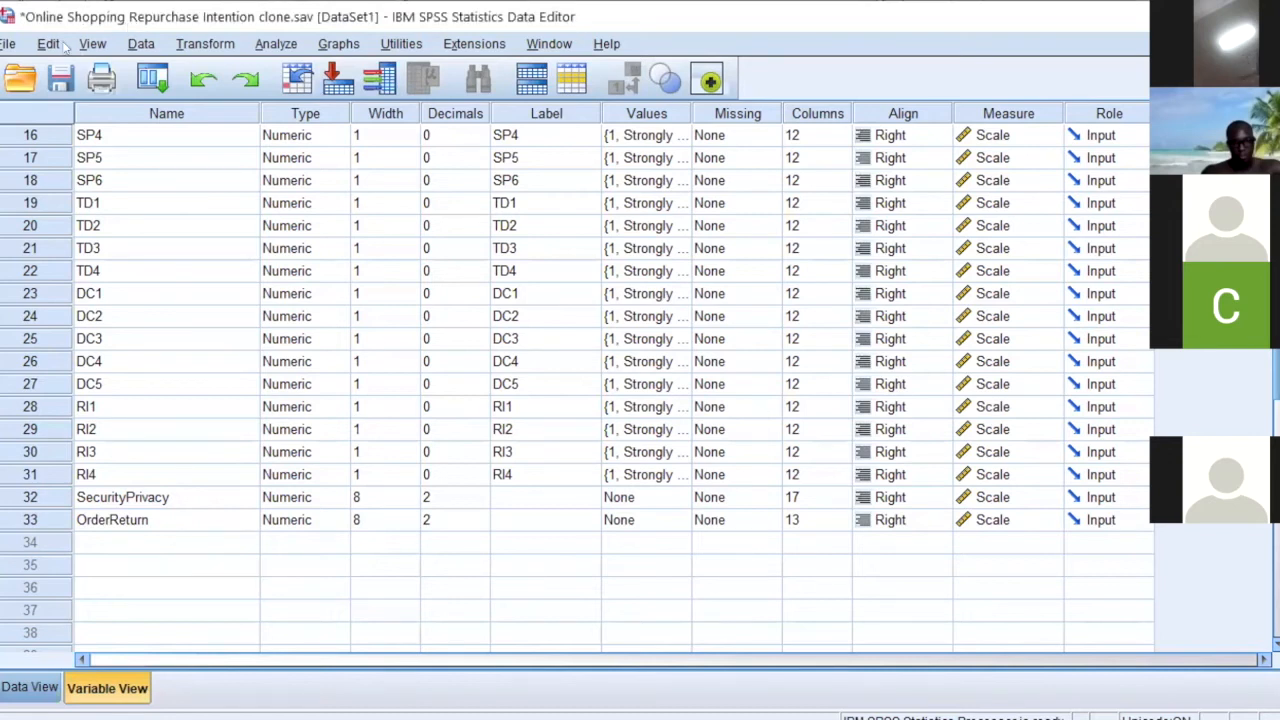
- Start another variable computation with all previous entries cleared and name the target variable RepyrchaseIntention
left_click(205, 44)
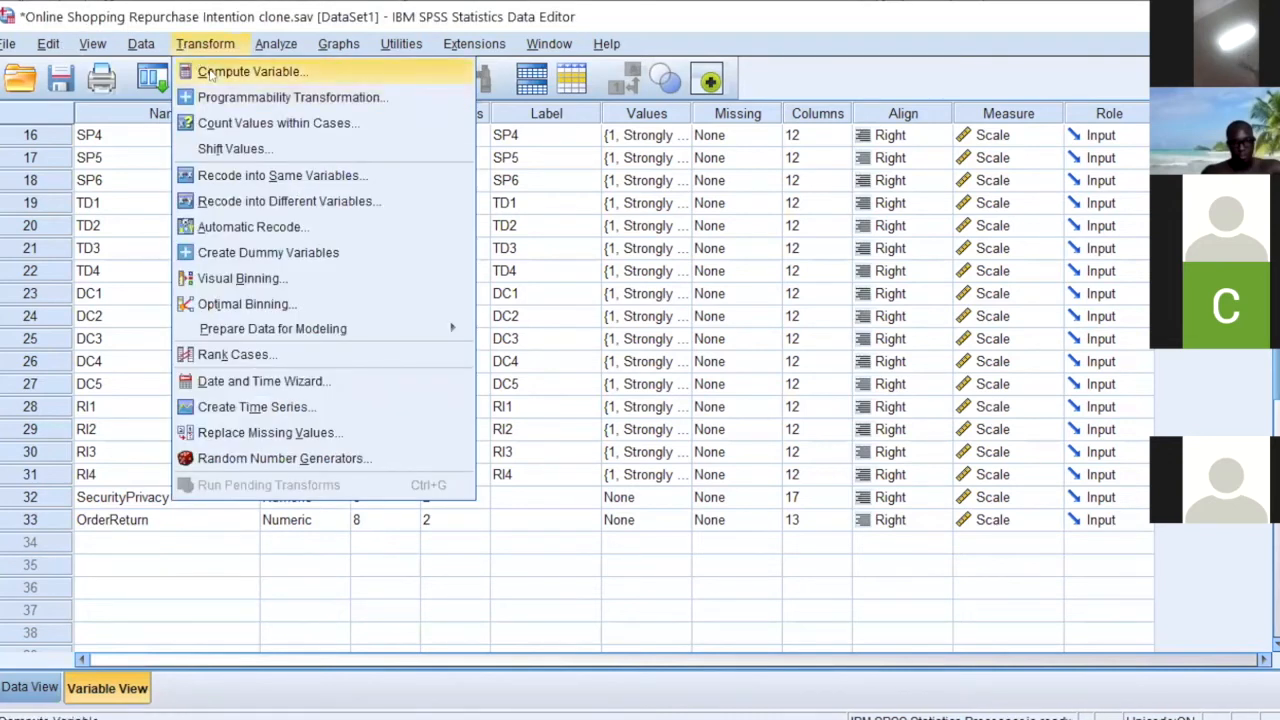
left_click(210, 70)
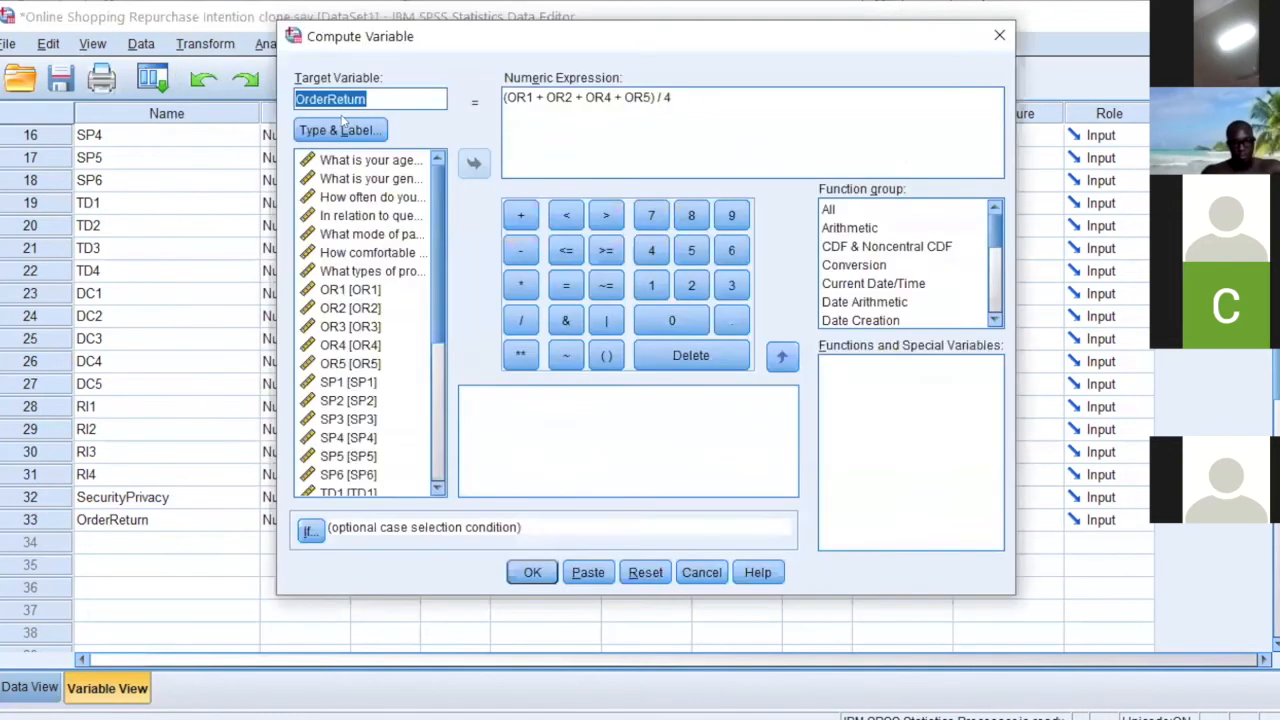
left_click(652, 578)
type("Re")
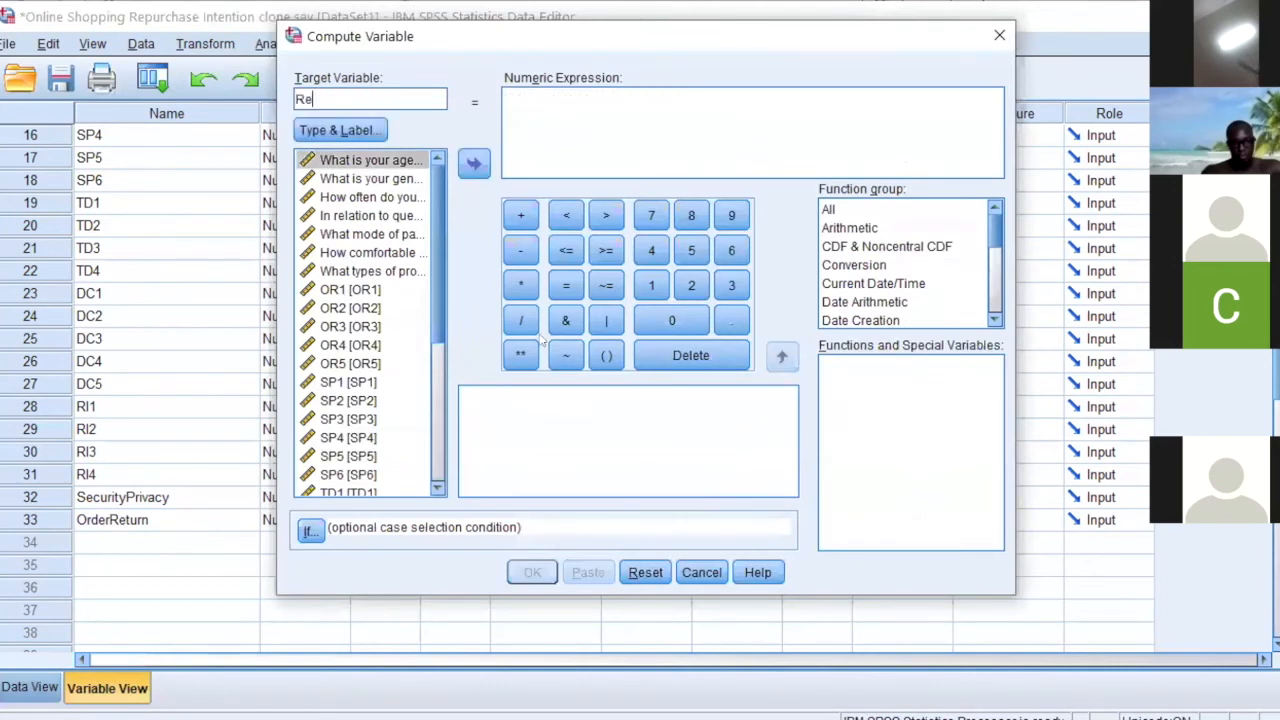
type("purchase ")
type("ntention")
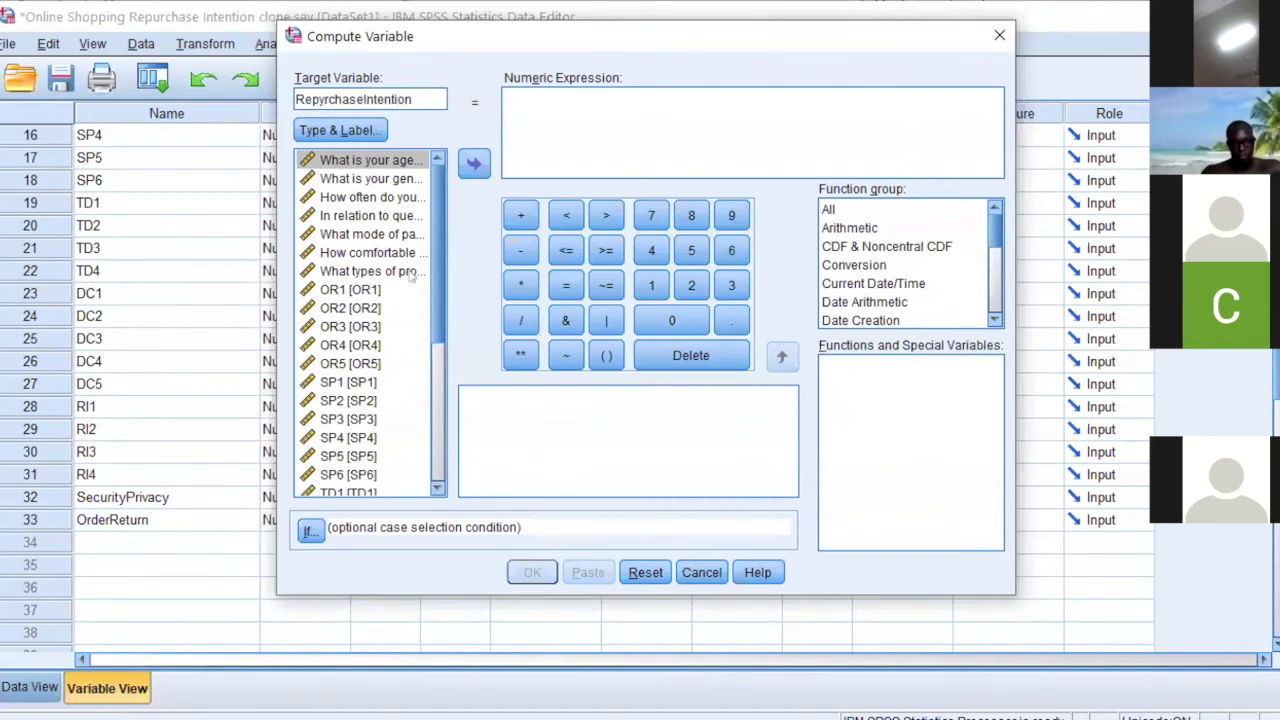
- Enter the sum of RI2 and RI3 in parentheses as the RepyrchaseIntention numeric expression
left_click(579, 97)
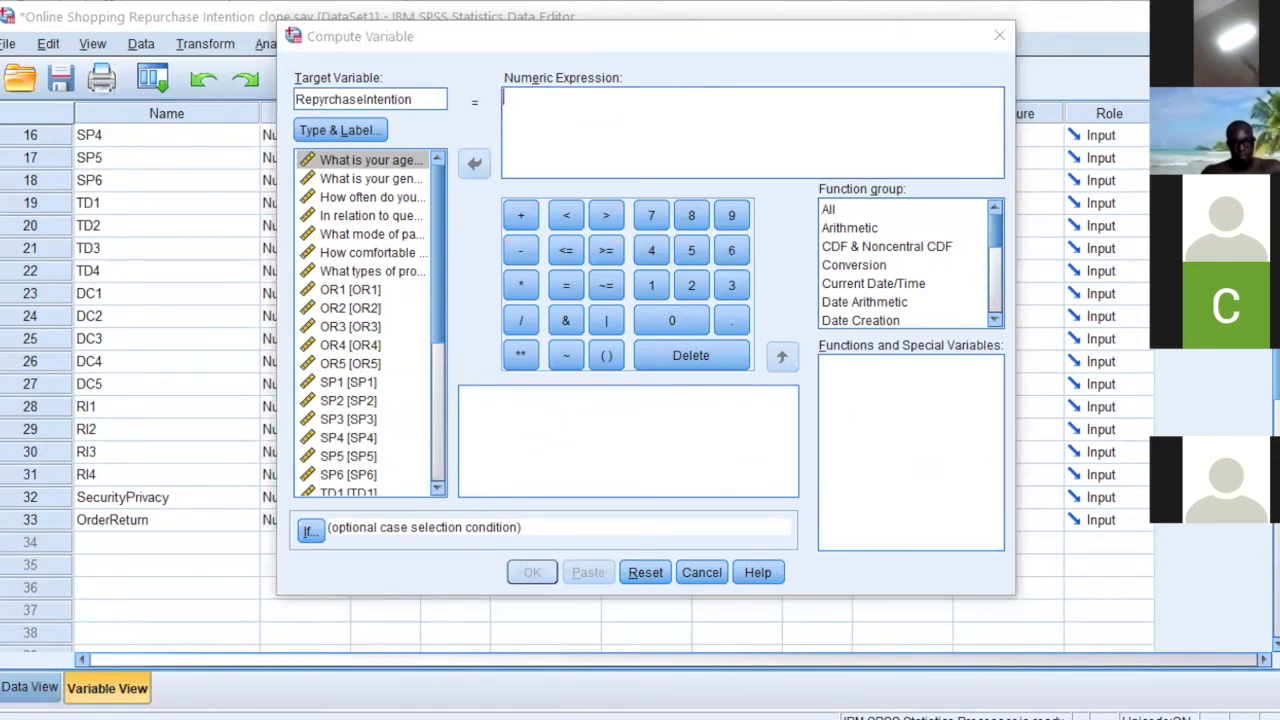
left_click(606, 356)
scroll(337, 405, "down", 3)
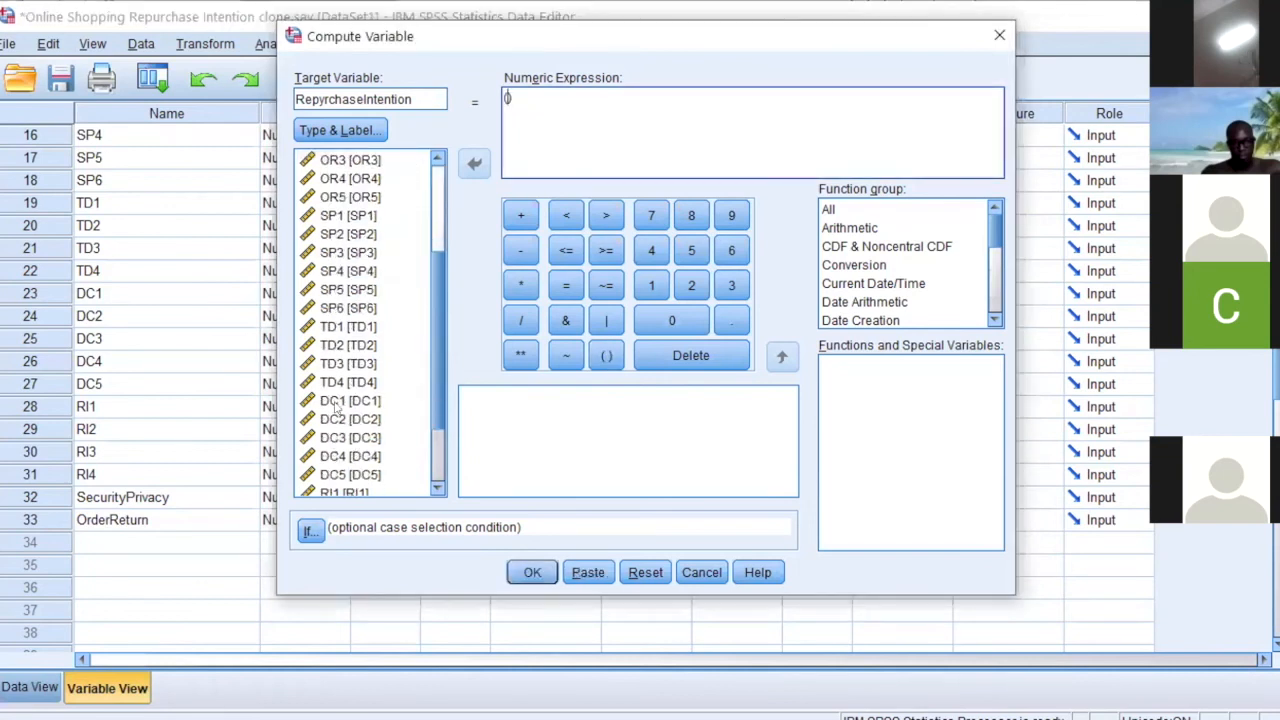
scroll(337, 405, "down", 2)
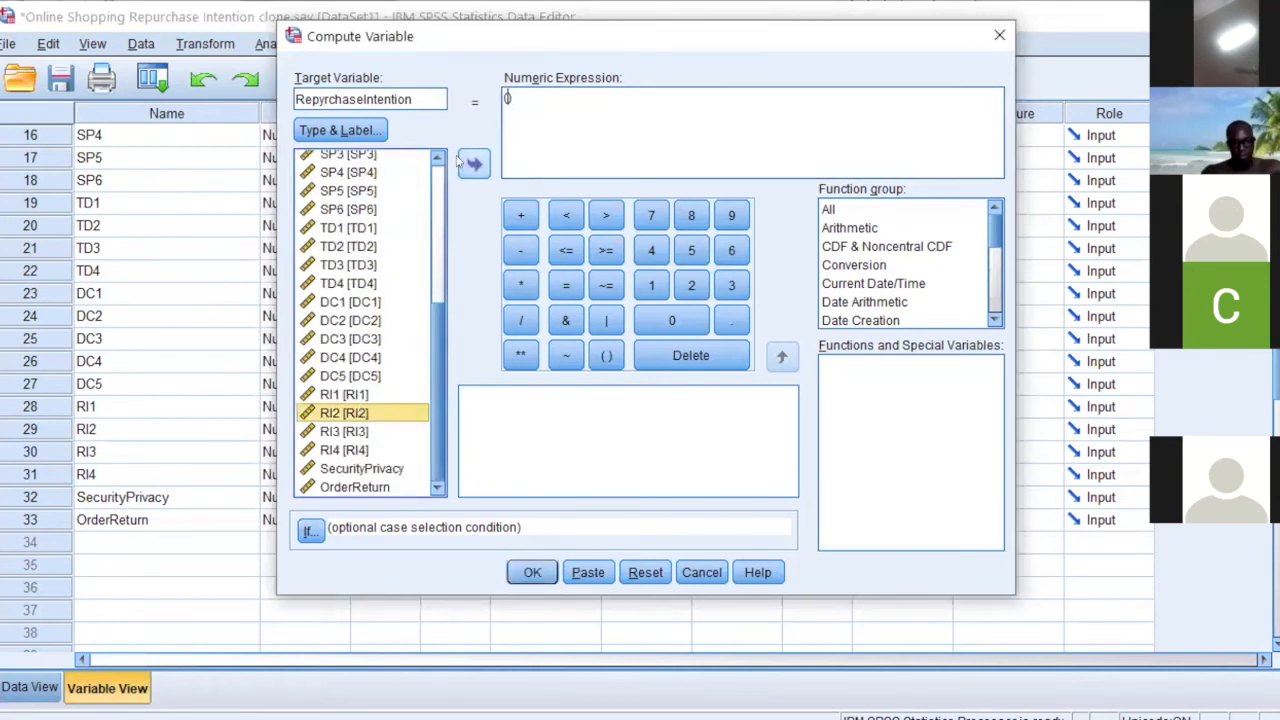
double_click(358, 412)
left_click(520, 215)
left_click(344, 431)
left_click(474, 163)
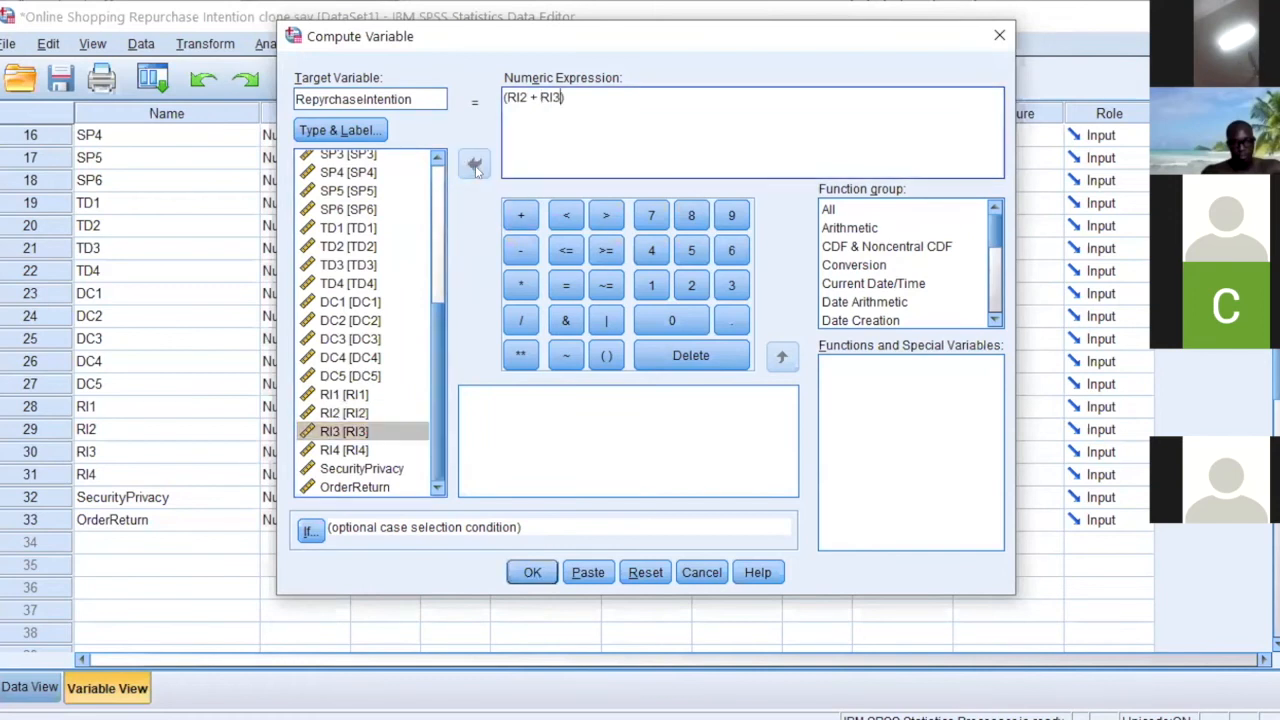
- Divide the parenthesised RI sum by 2 and run the RepyrchaseIntention computation
left_click(520, 320)
left_click(690, 288)
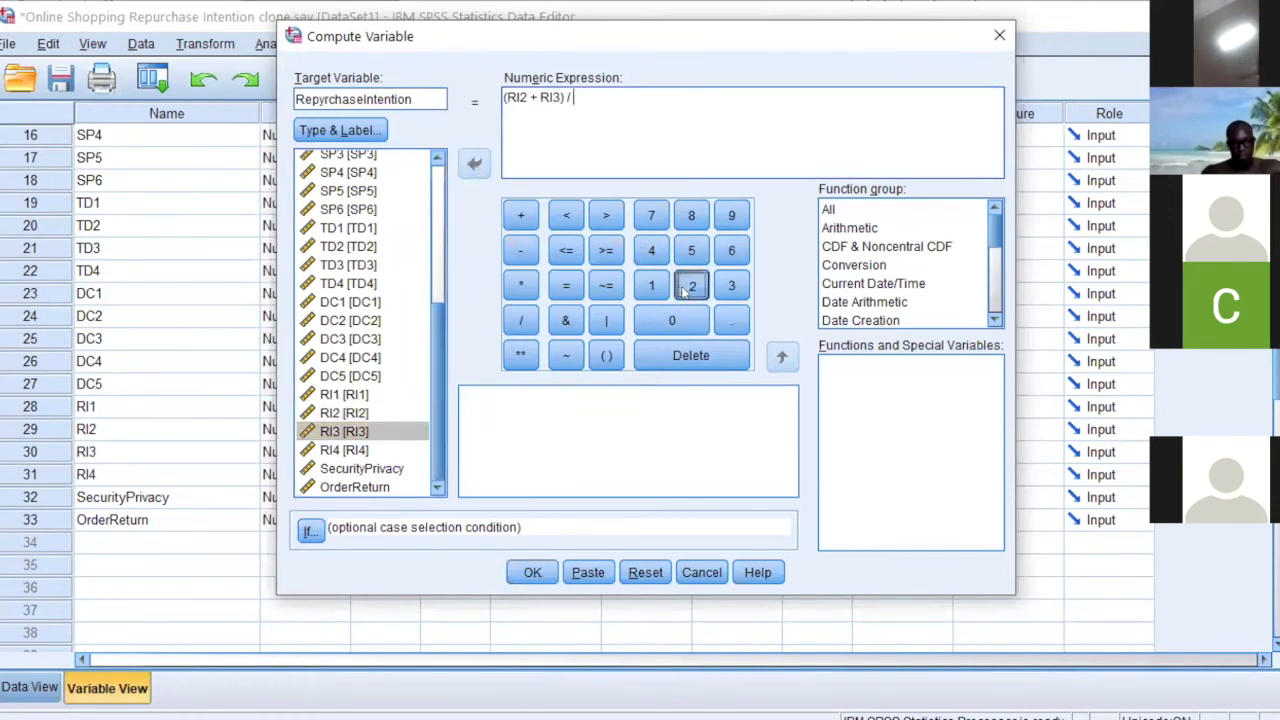
left_click(527, 572)
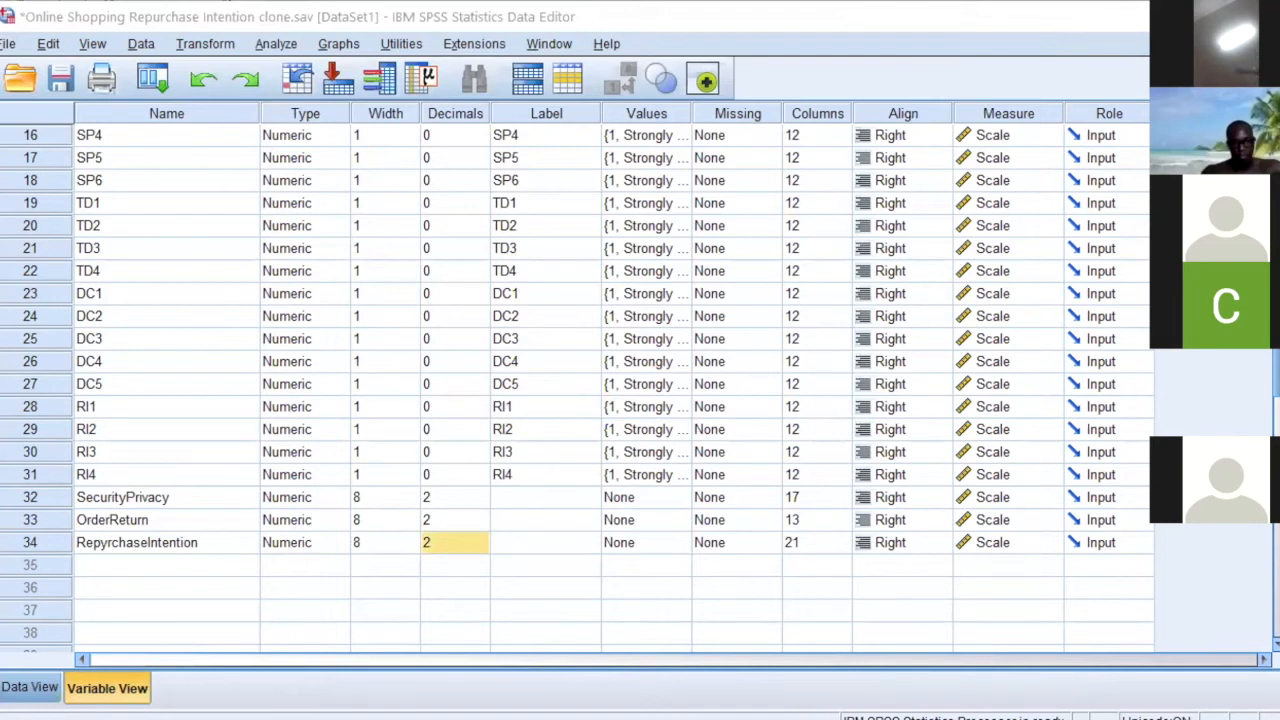
- Reopen Compute Variable, clear the previous entries and name the target variable TimelyDelivery
left_click(221, 45)
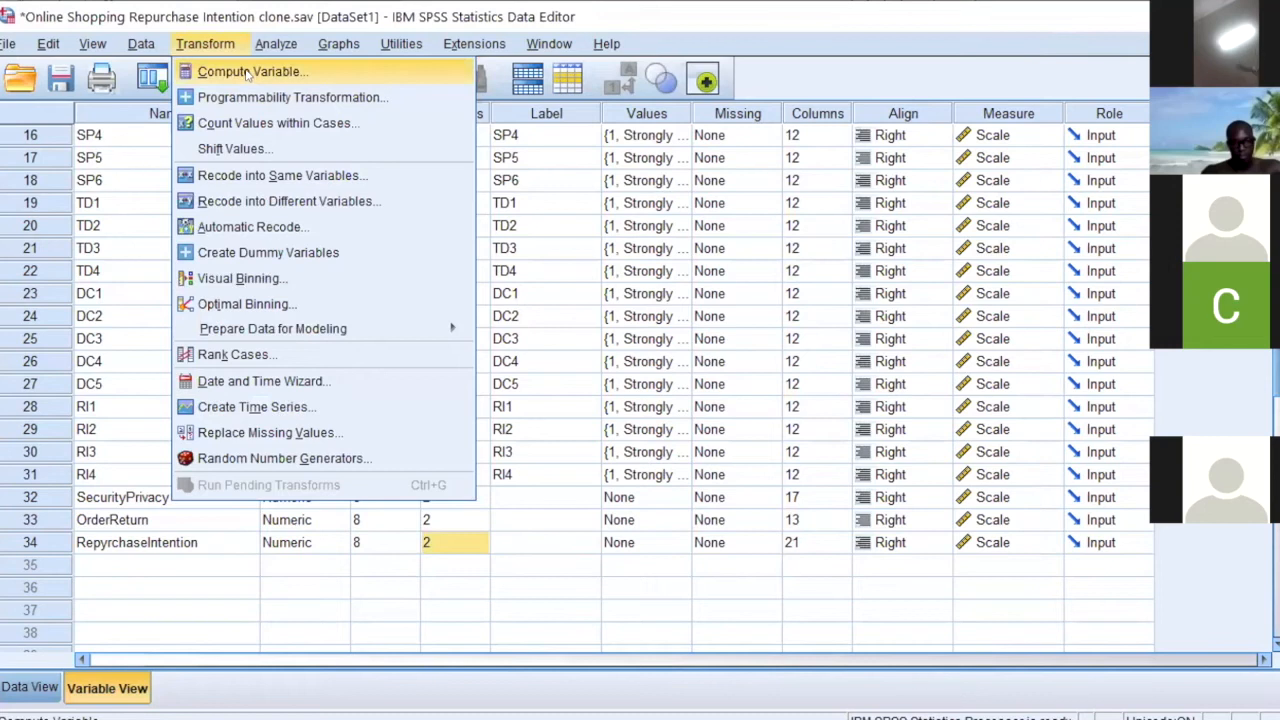
left_click(246, 72)
left_click(645, 572)
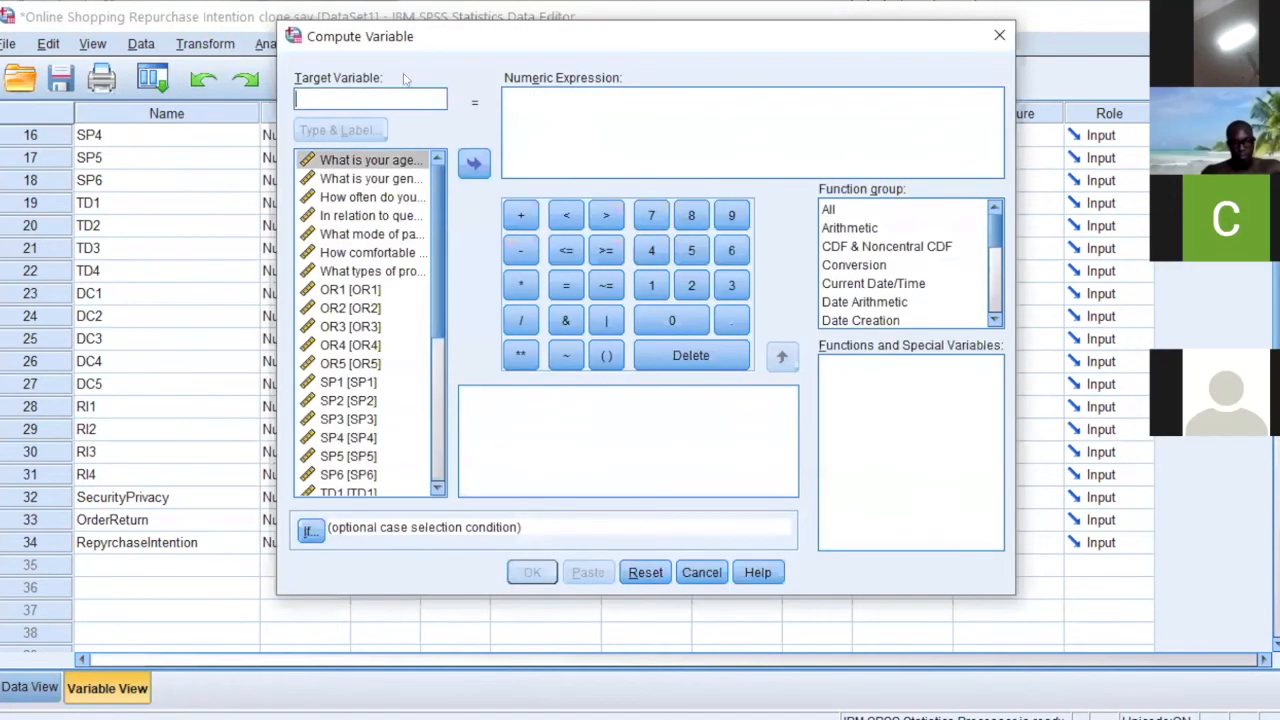
type("TimelyDelivery")
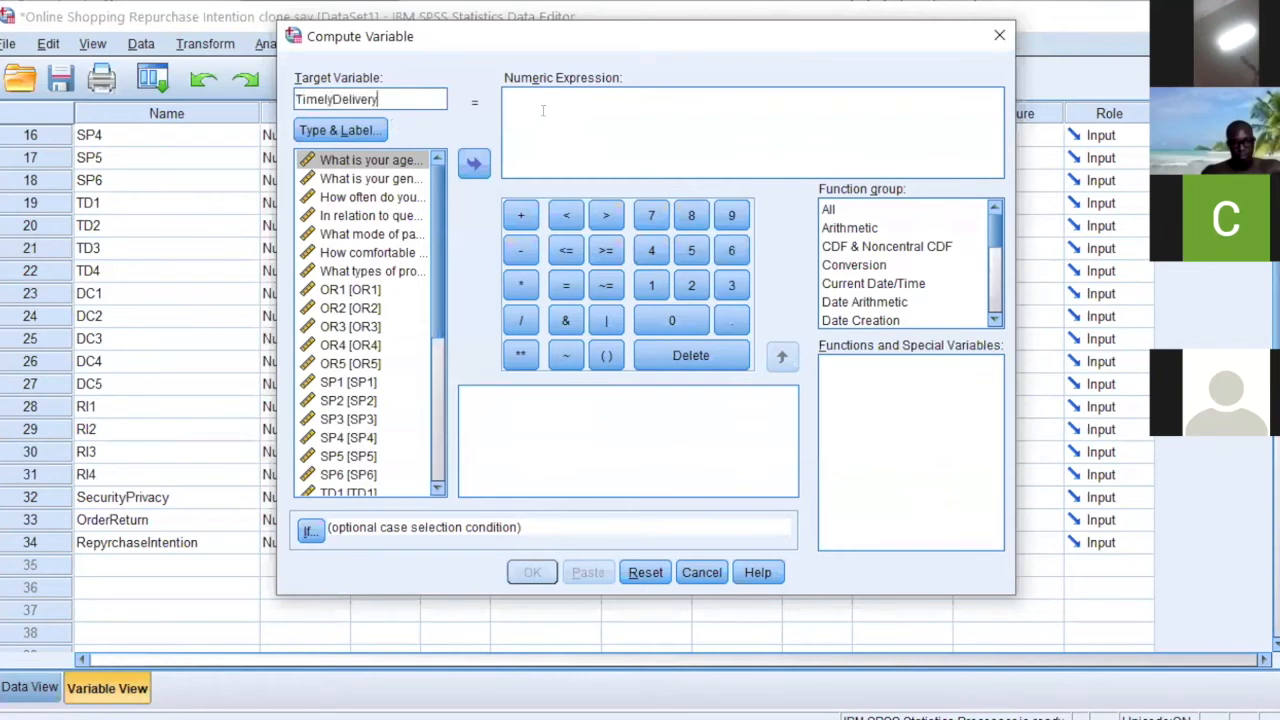
- Enter the sum of TD2, TD3 and TD4 in parentheses as the TimelyDelivery numeric expression
left_click(543, 111)
left_click(606, 355)
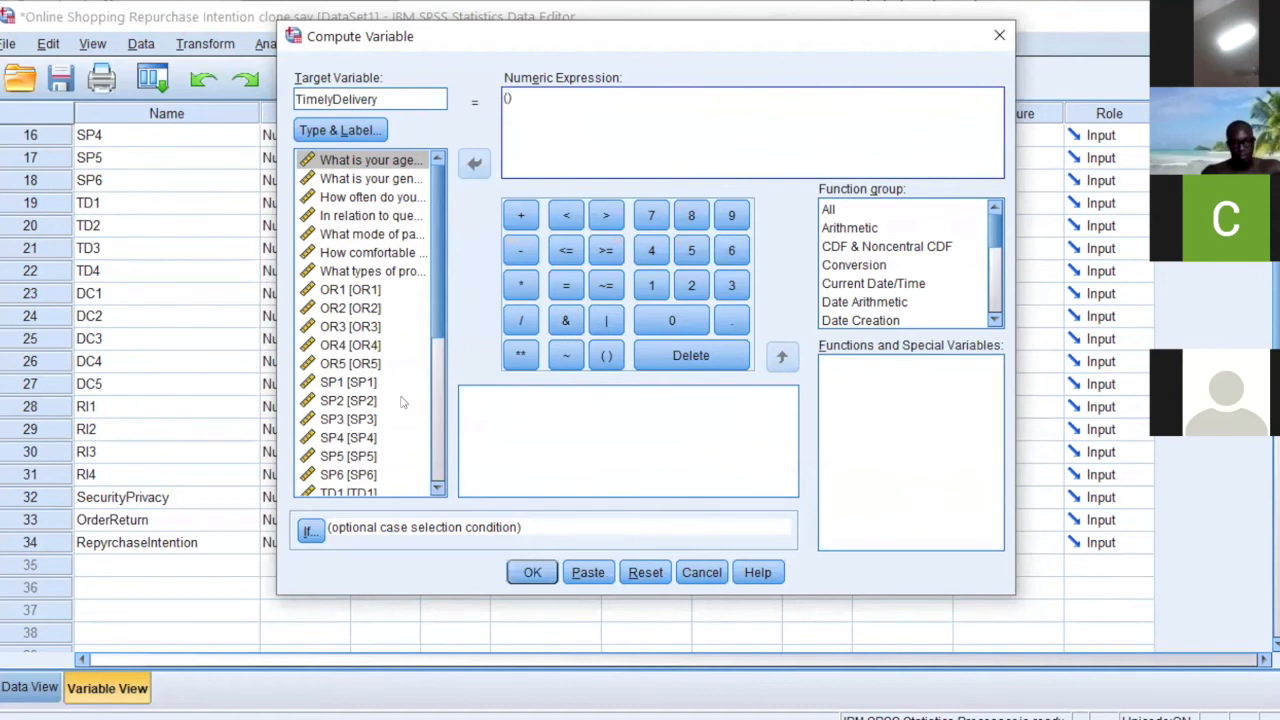
scroll(401, 401, "down", 4)
left_click(332, 290)
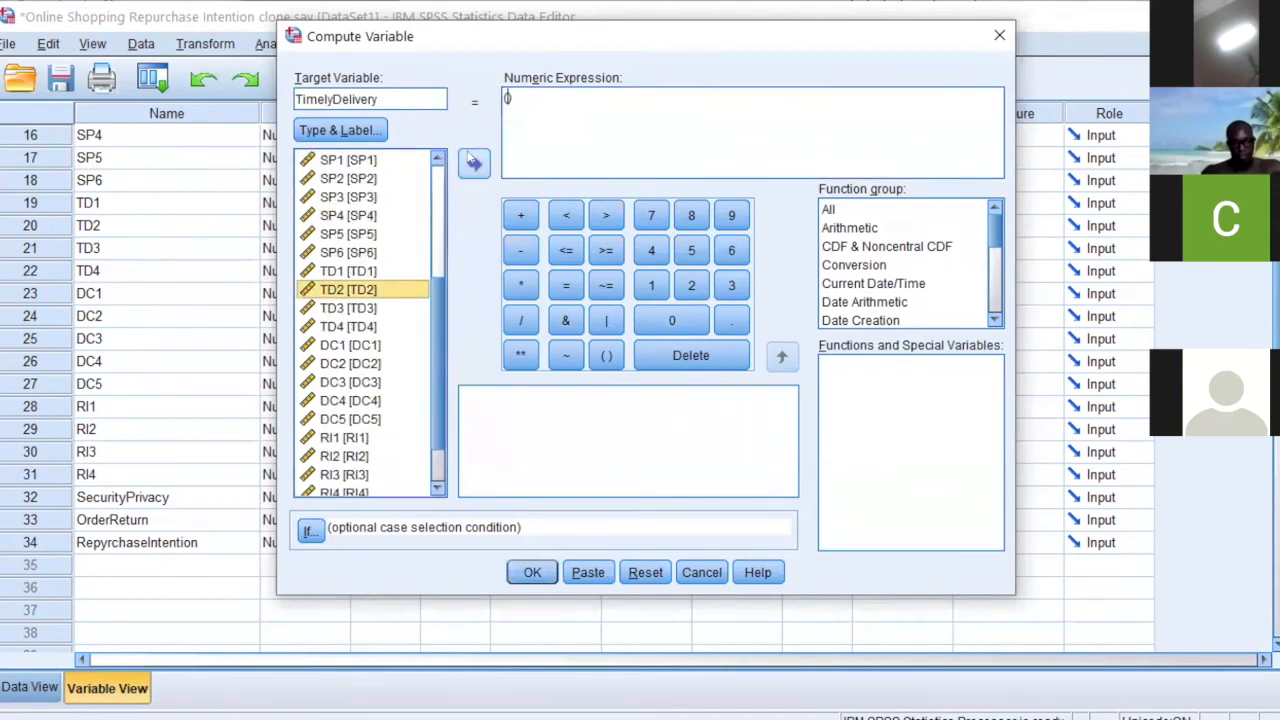
left_click(474, 162)
left_click(520, 215)
left_click(338, 308)
left_click(474, 162)
left_click(520, 215)
left_click(340, 327)
left_click(474, 162)
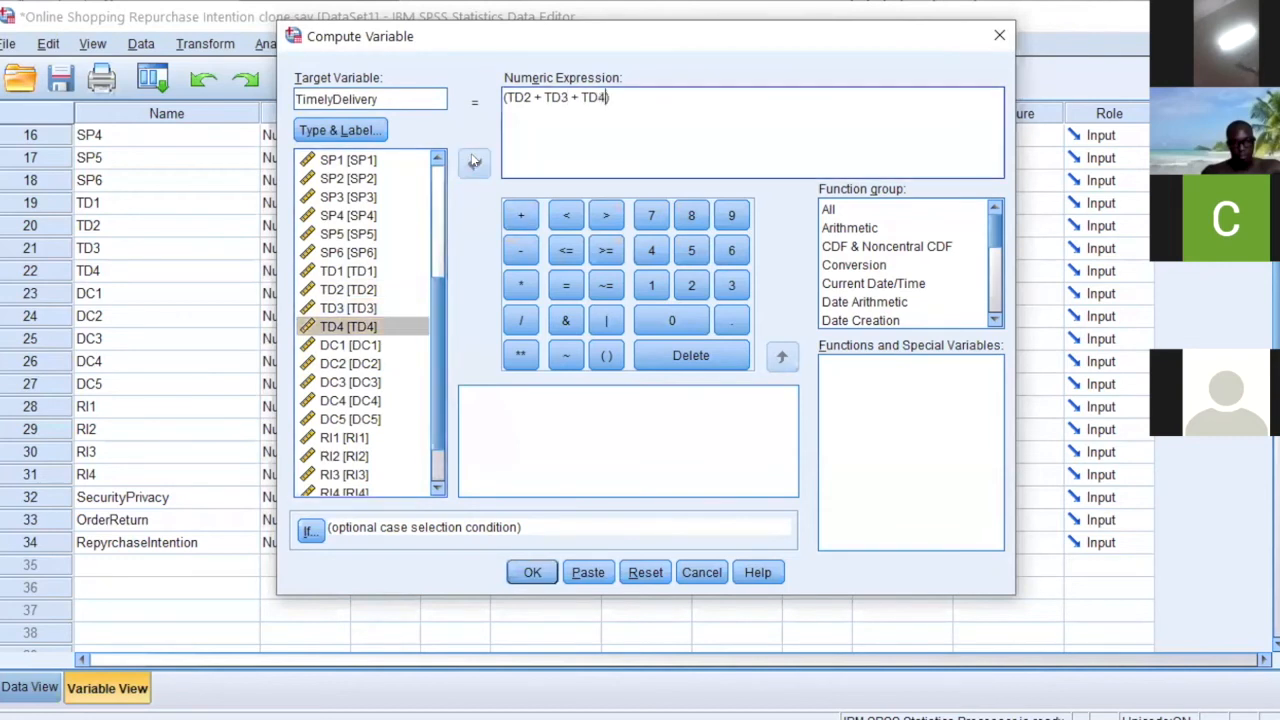
- Divide the parenthesised TD sum by 3 and run the TimelyDelivery computation
left_click(521, 322)
left_click(731, 285)
left_click(883, 644)
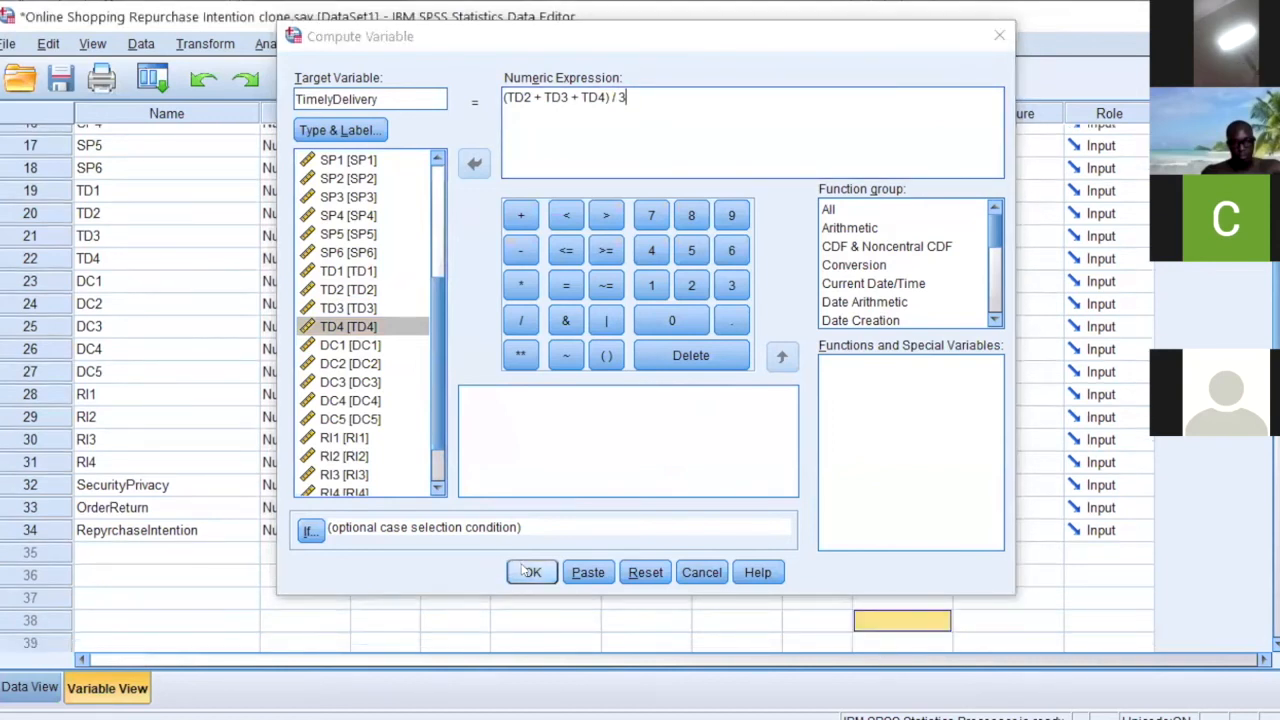
left_click(529, 572)
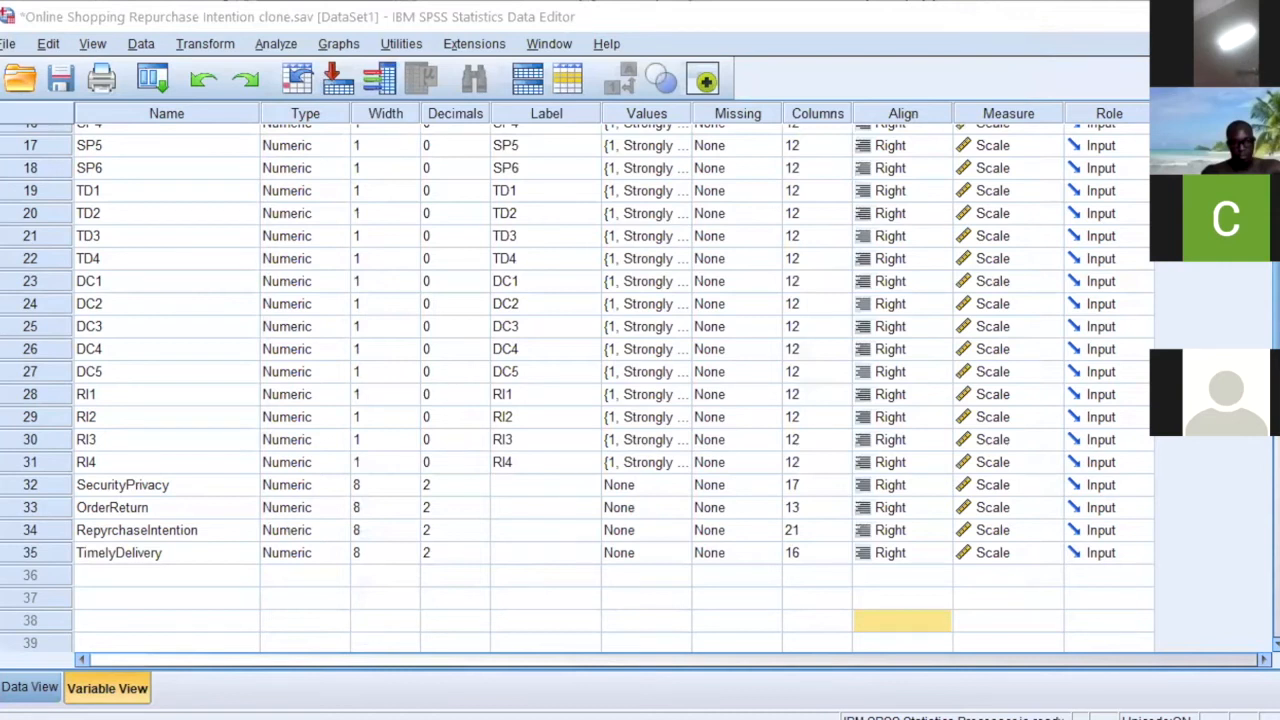
left_click(1200, 557)
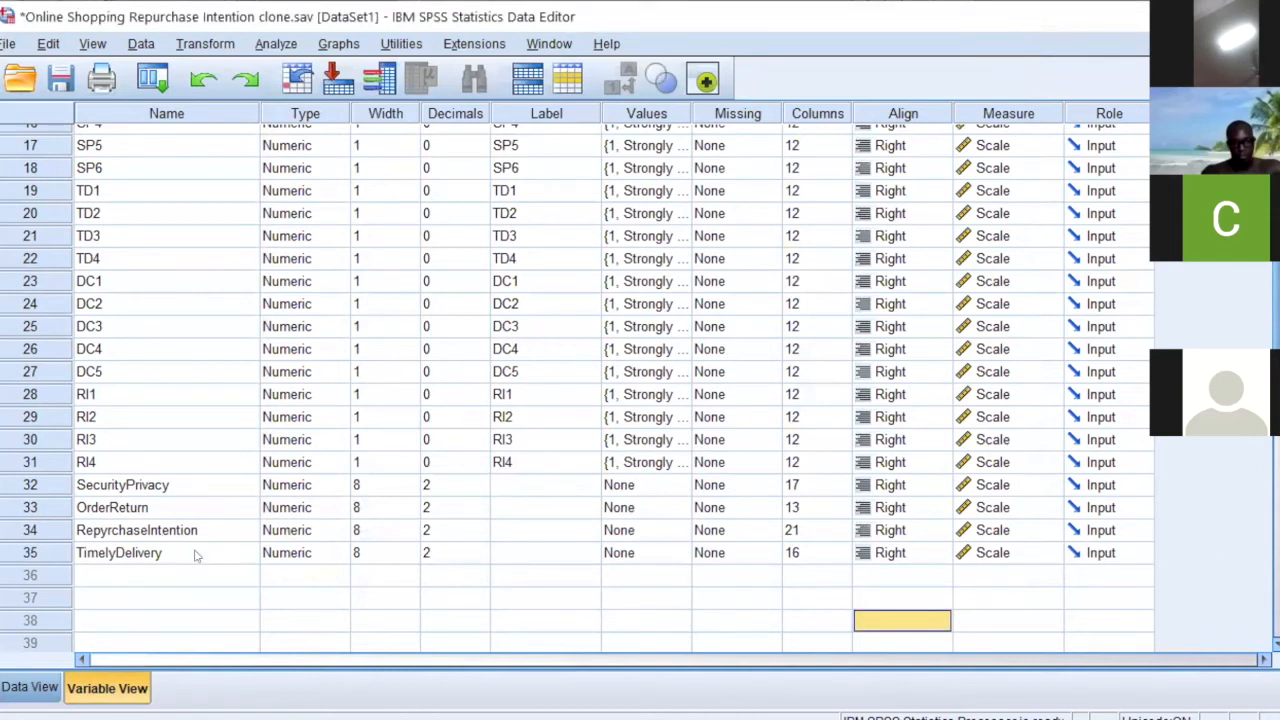
- Reopen Compute Variable, clear the previous entries and name the target variable DeliveryCondition
left_click(200, 44)
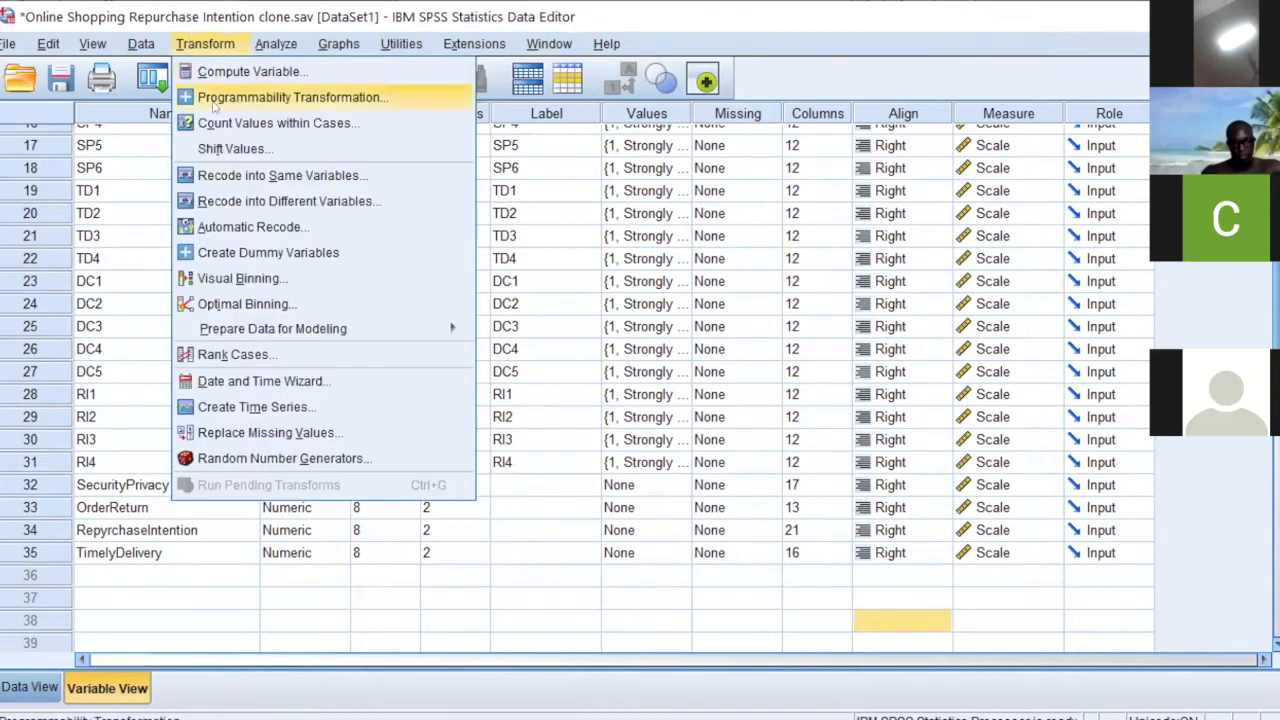
left_click(295, 71)
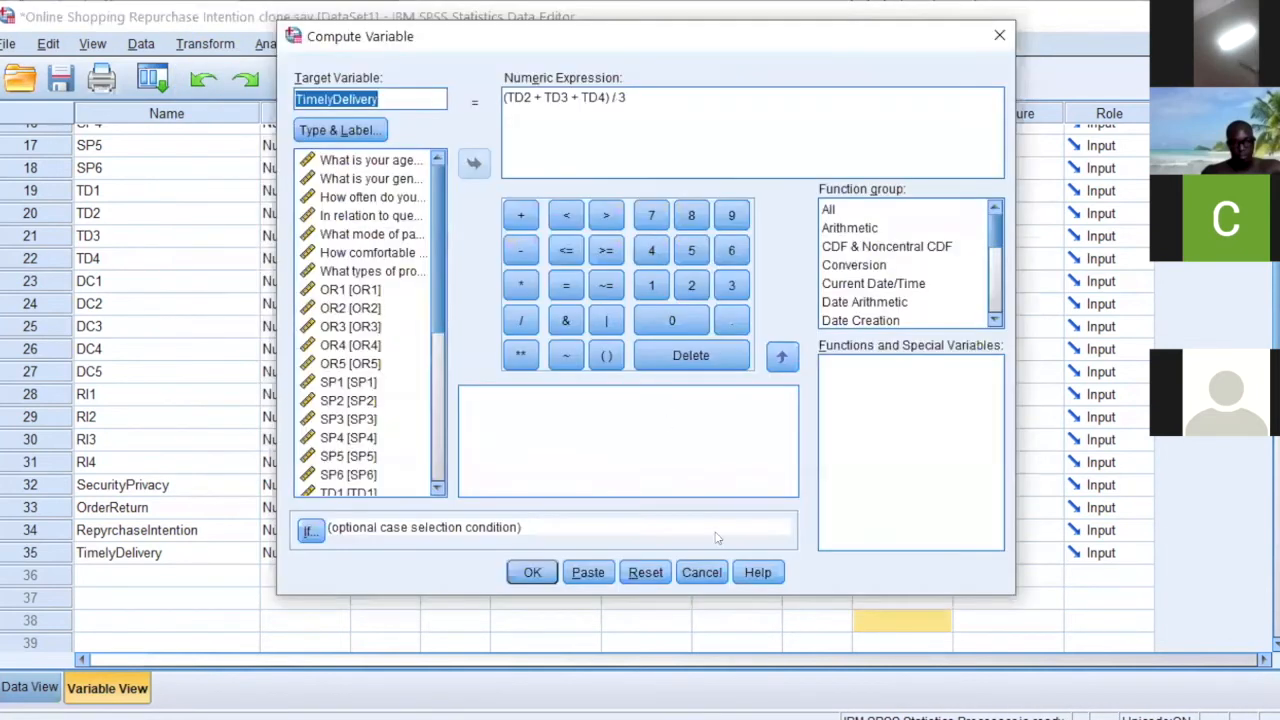
left_click(644, 572)
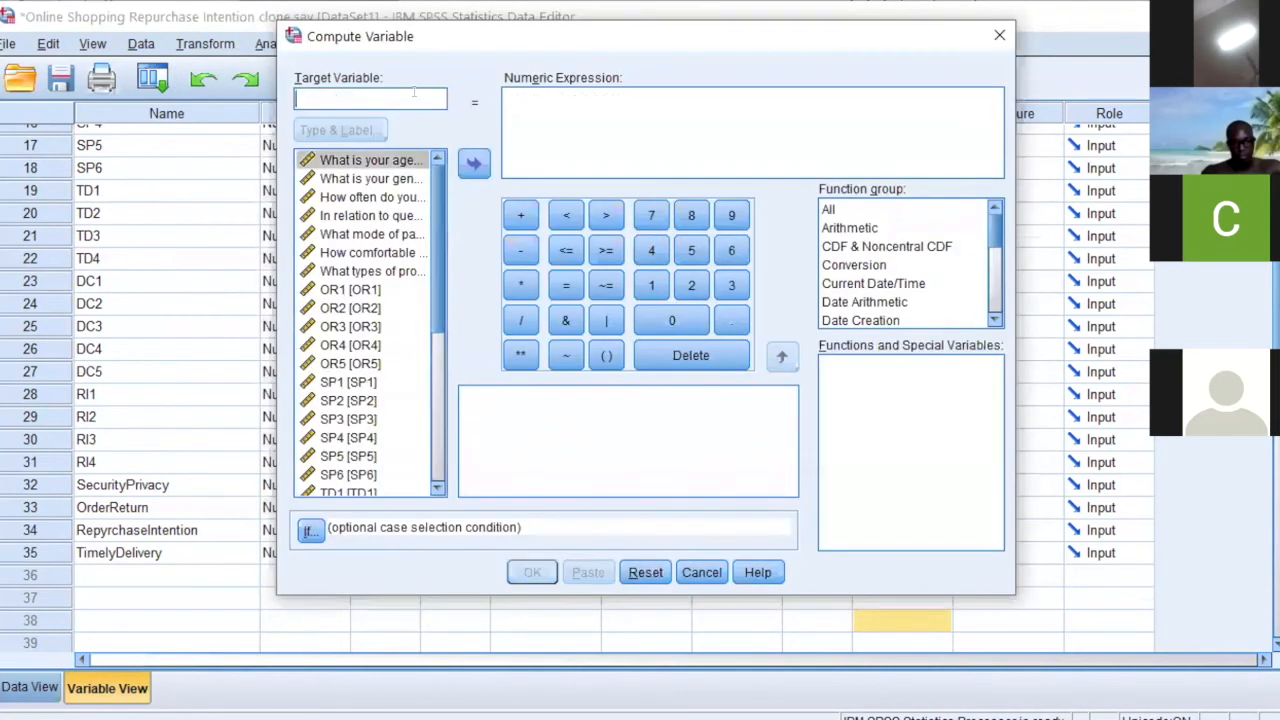
type("Deloive")
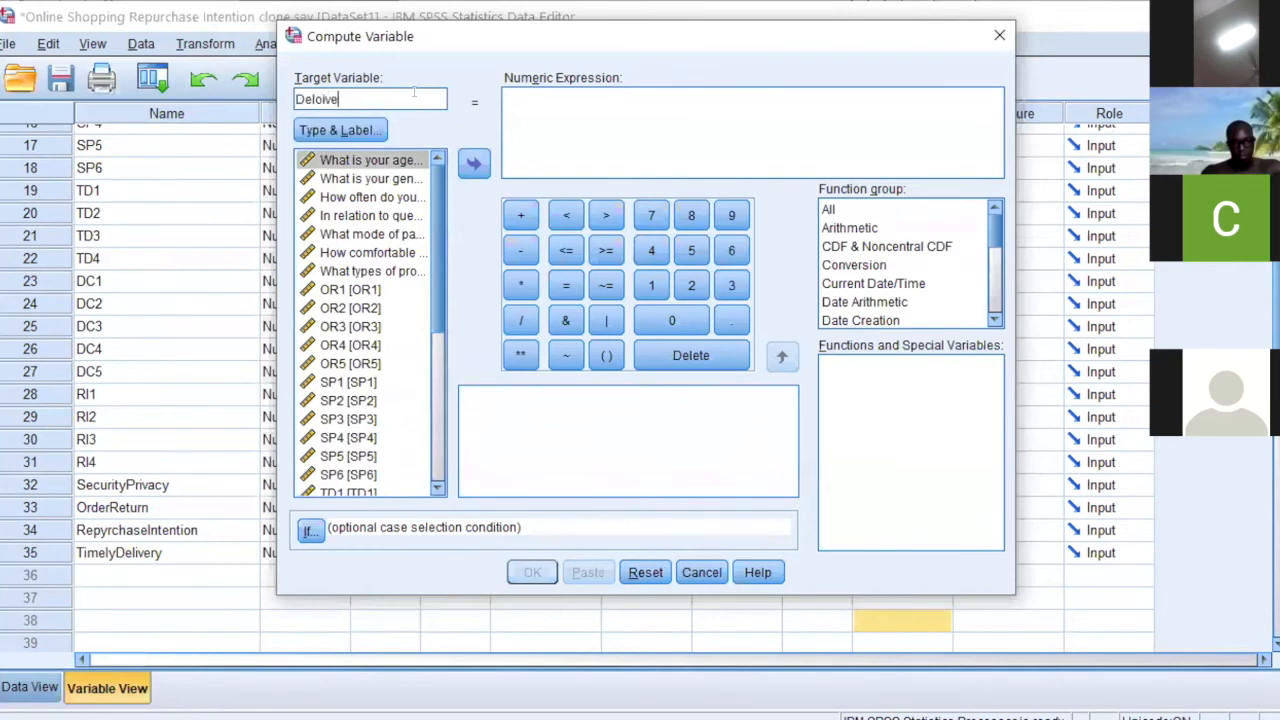
type("ryCOndition")
left_click(362, 99)
key("BackSpace")
type("o")
left_click(314, 99)
key("BackSpace")
key("BackSpace")
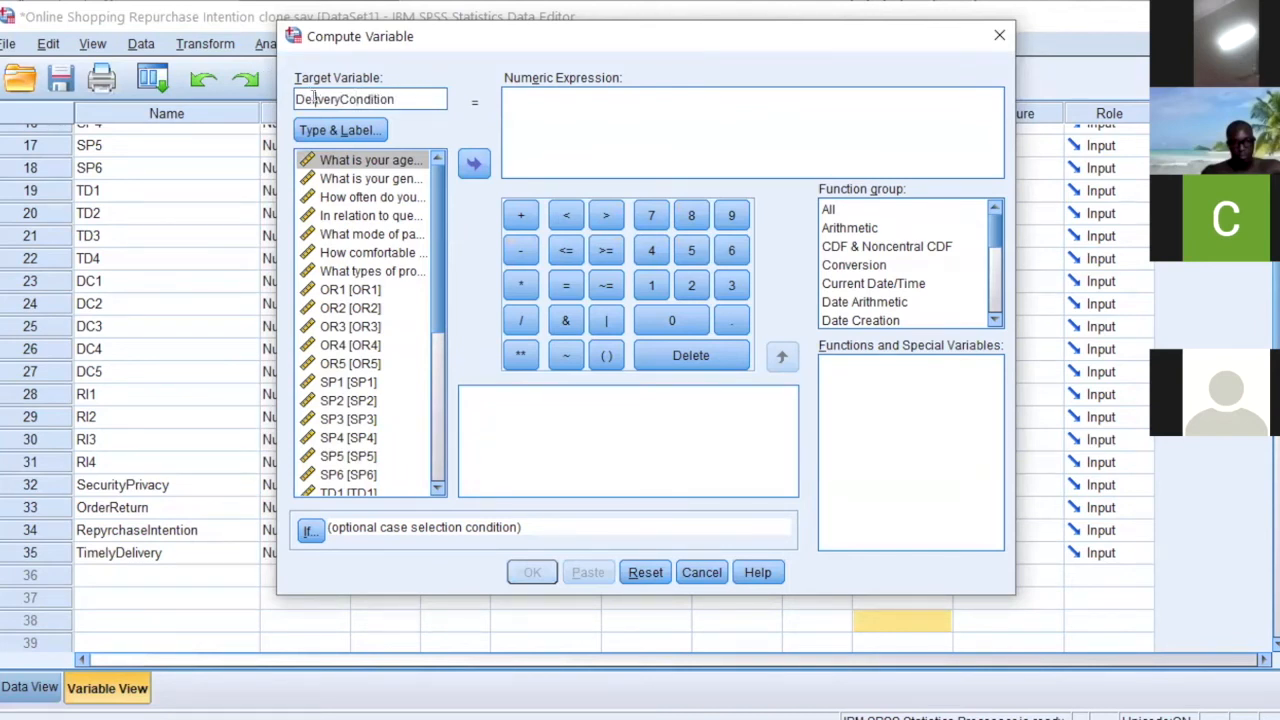
- Enter the sum of DC1, DC2, DC3 and DC5 in parentheses as the DeliveryCondition numeric expression
left_click(557, 96)
left_click(606, 355)
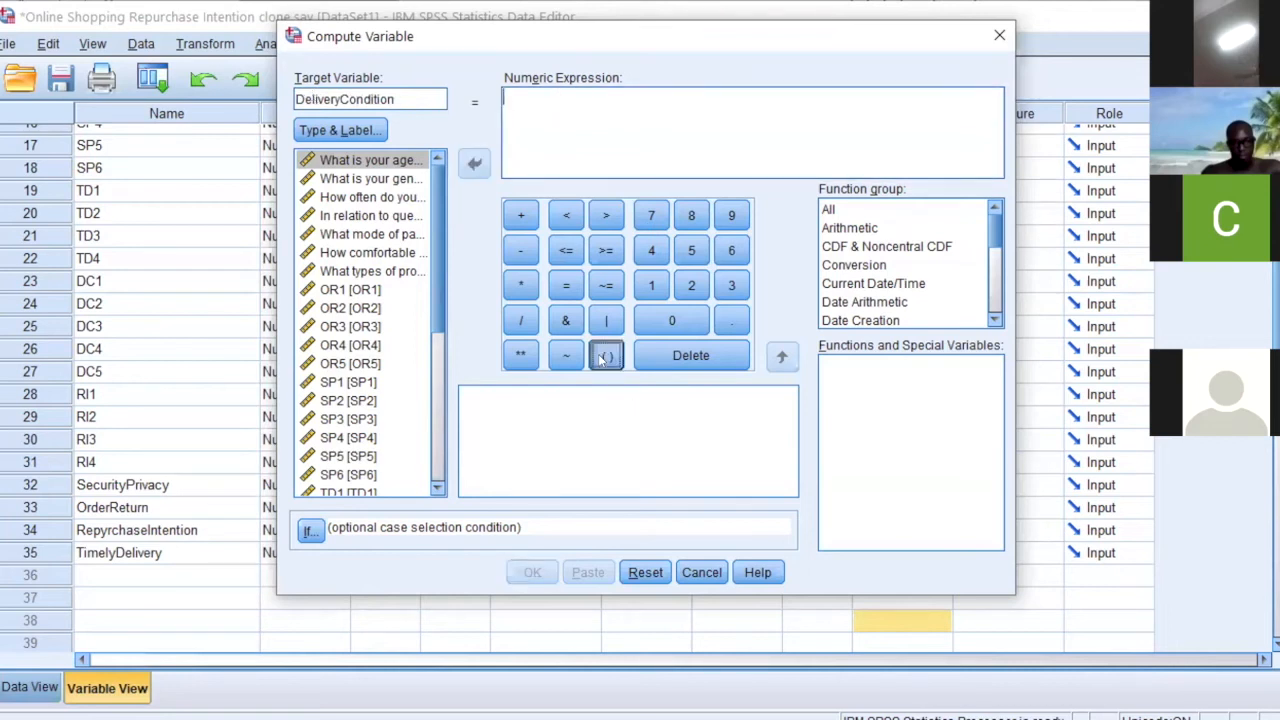
scroll(349, 470, "down", 4)
scroll(347, 438, "down", 1)
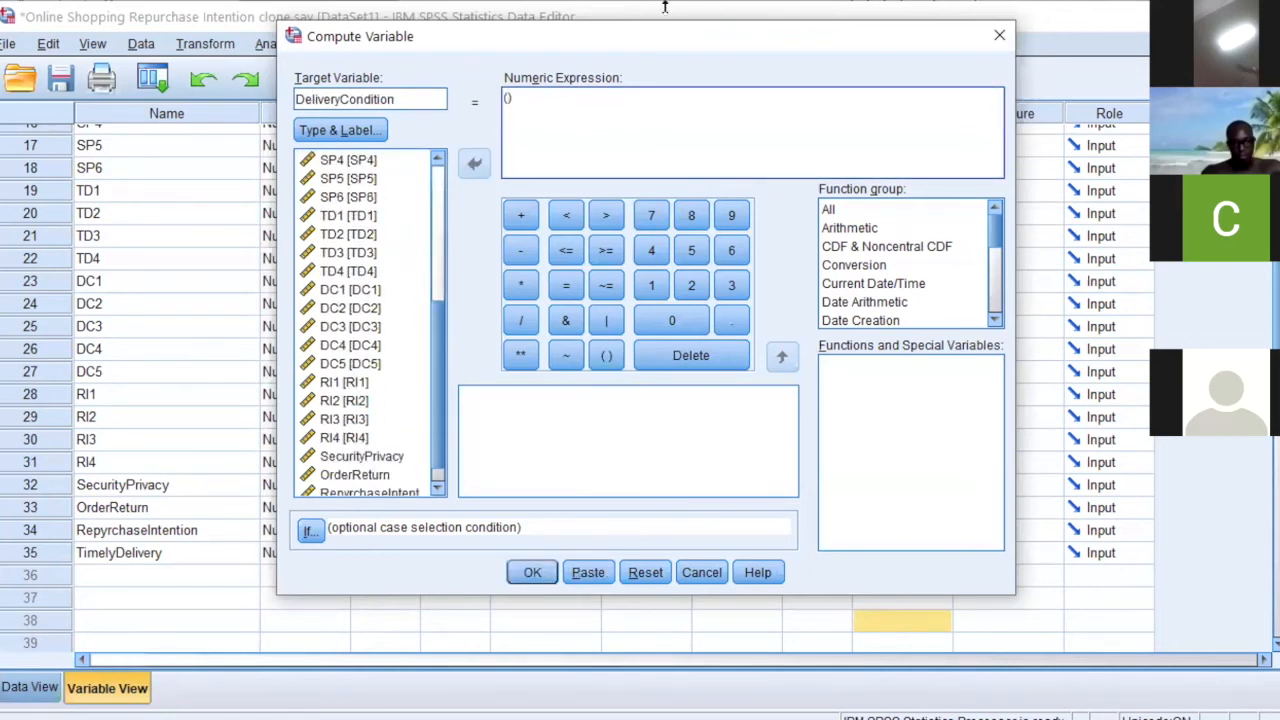
left_click(632, 468)
left_click(350, 289)
double_click(350, 289)
left_click(520, 215)
left_click(355, 310)
double_click(355, 310)
left_click(522, 220)
left_click(350, 326)
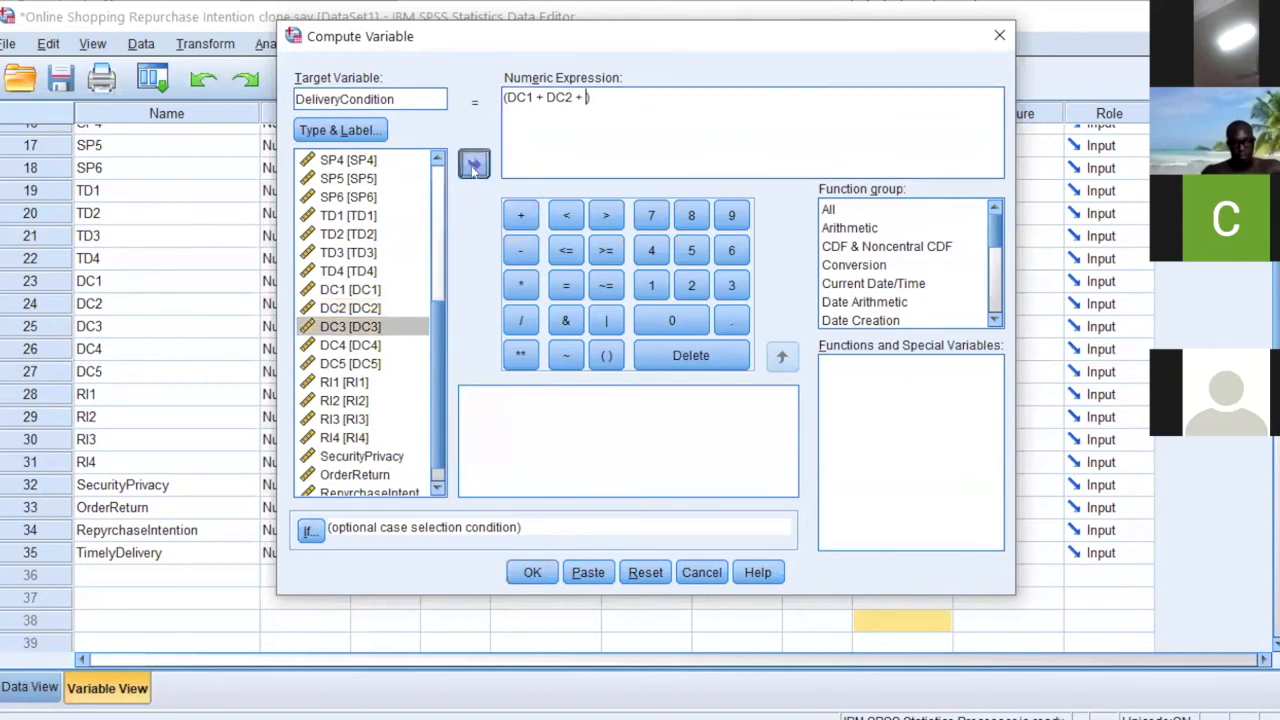
double_click(350, 326)
left_click(520, 215)
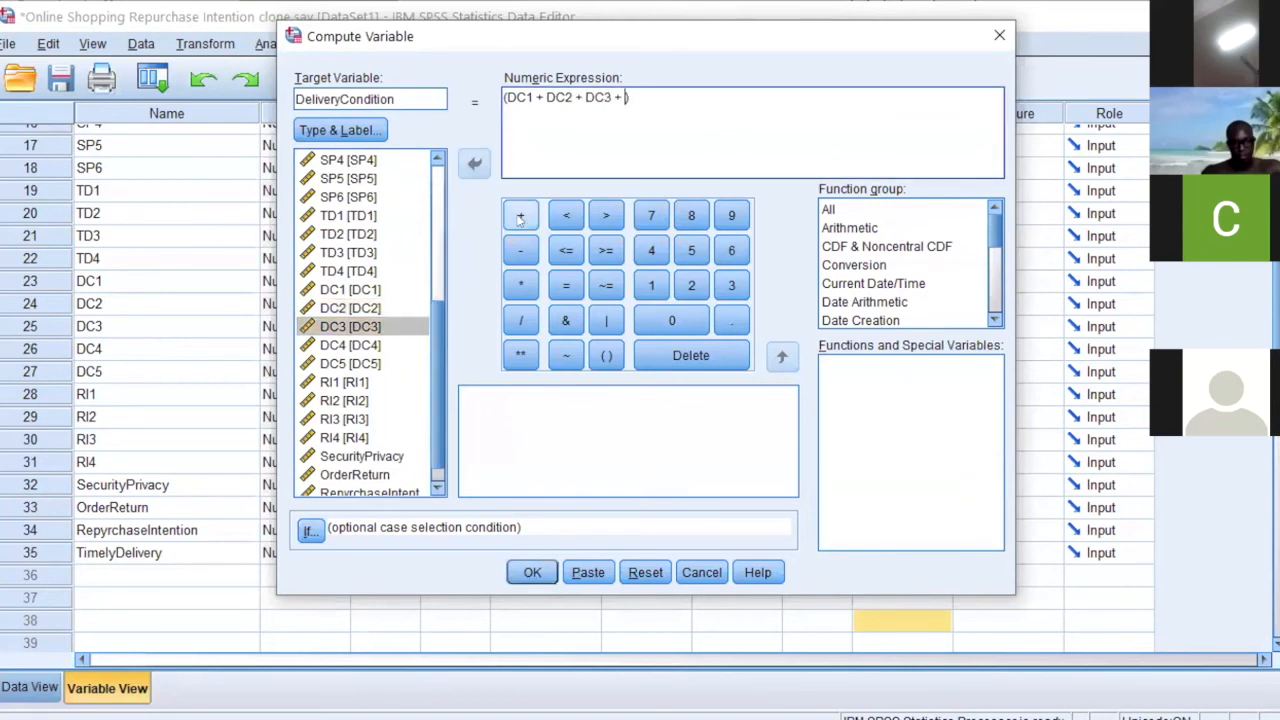
left_click(368, 364)
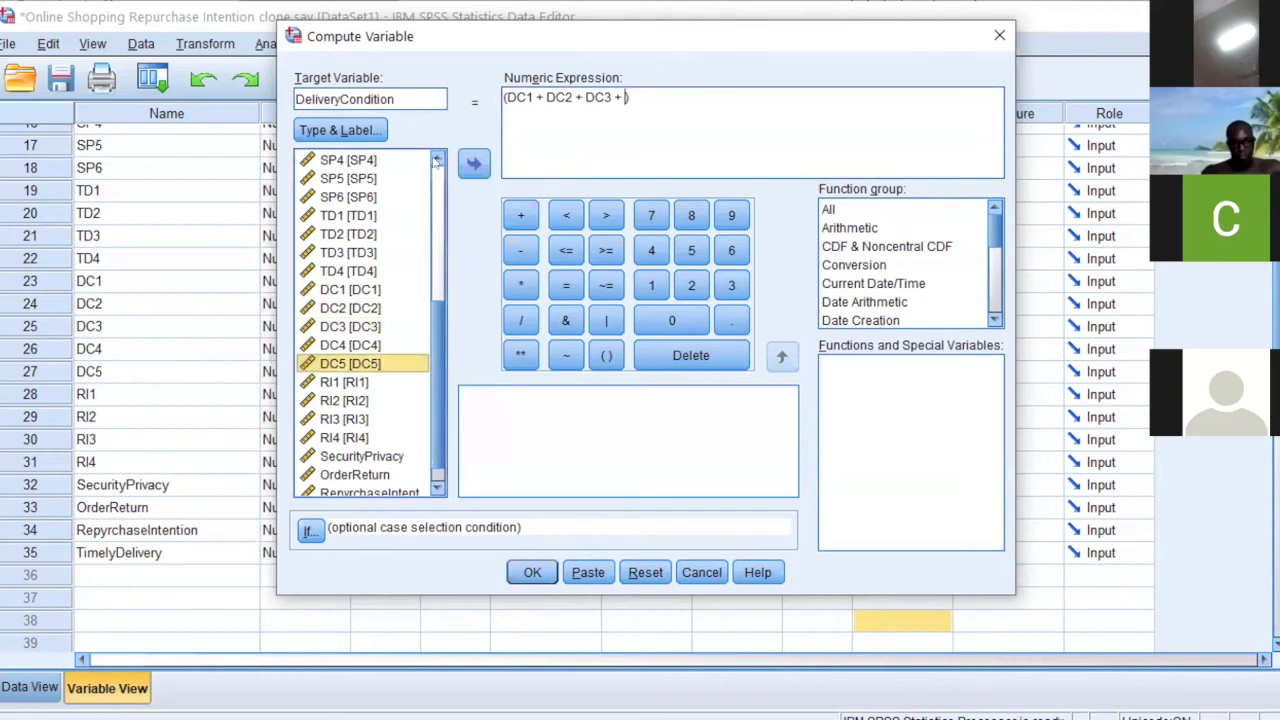
left_click(474, 163)
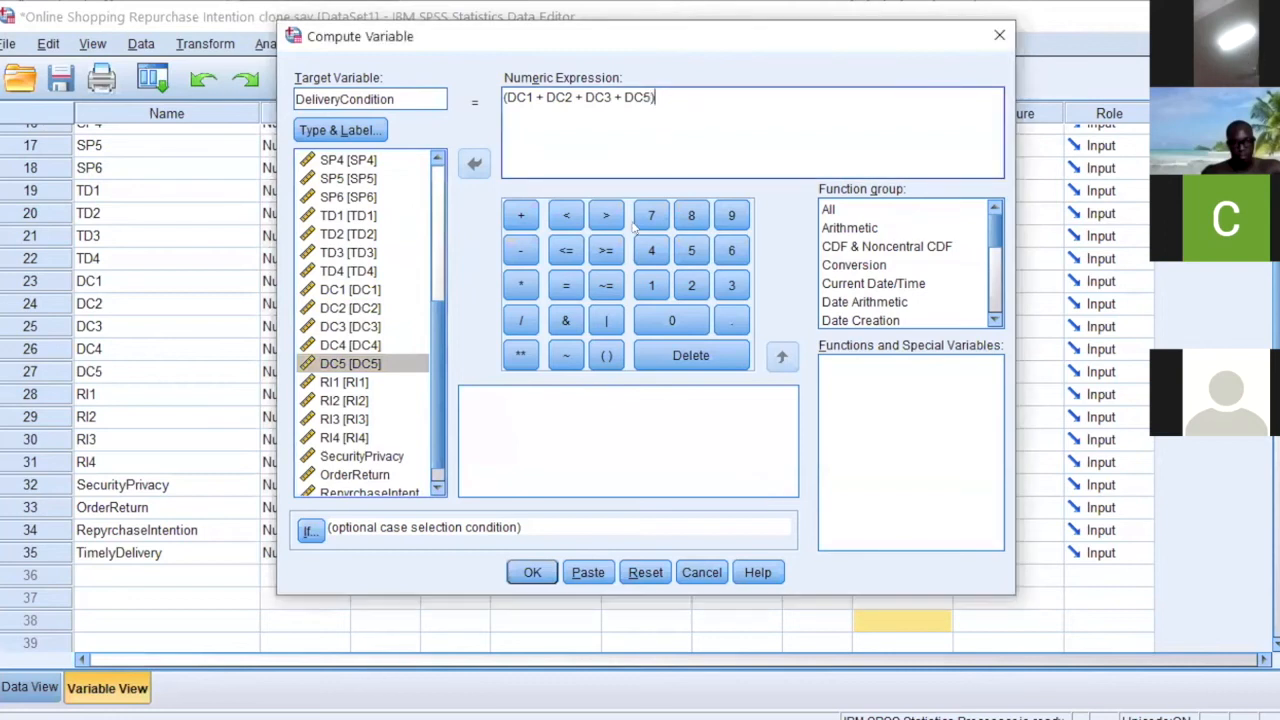
- Divide the parenthesised DC sum by 4 and run the DeliveryCondition computation
left_click(520, 320)
left_click(651, 250)
left_click(532, 574)
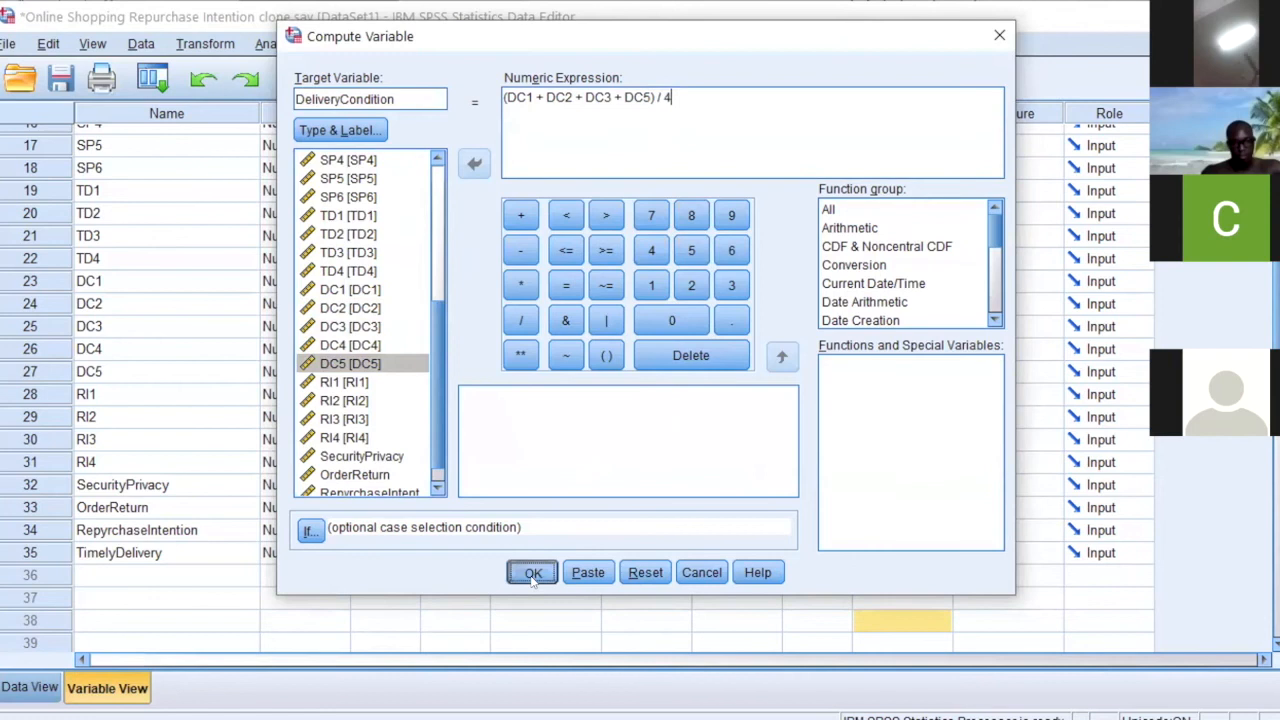
left_click(605, 598)
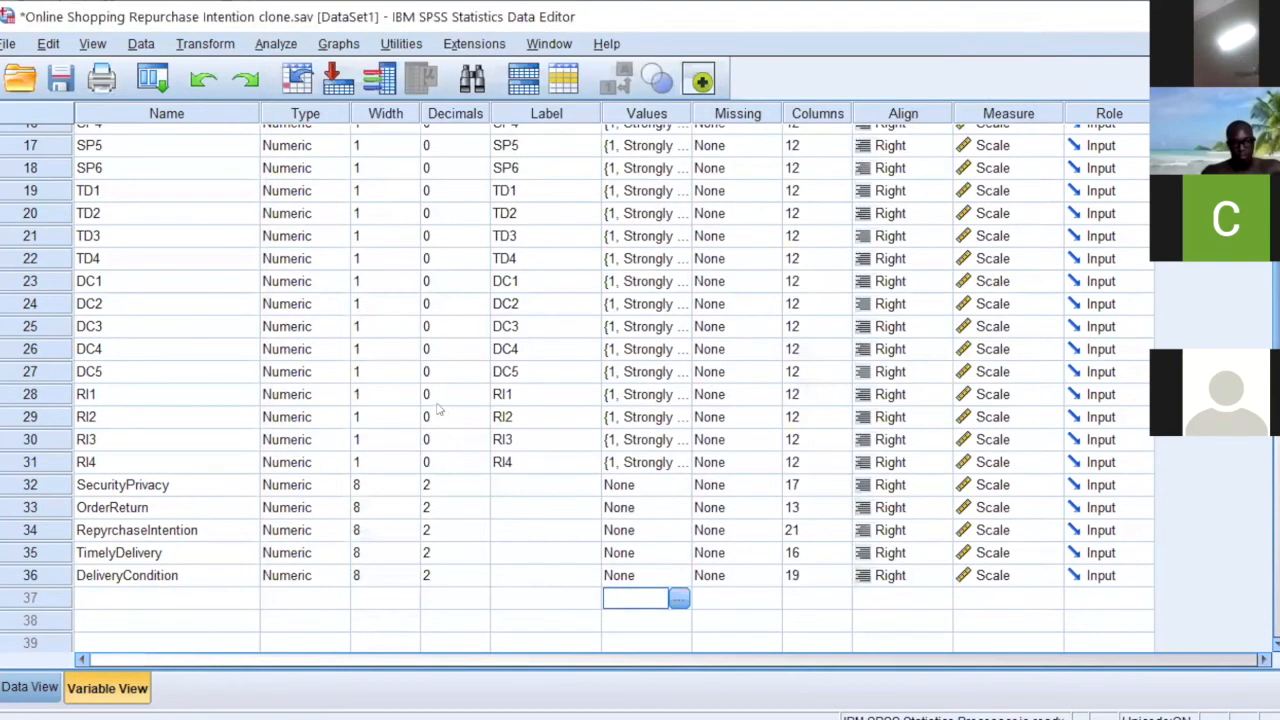
- Correct the misspelled name of the variable RepyrchaseIntention to RepurchaseIntention
left_click(147, 487)
left_click_drag(147, 484, 140, 575)
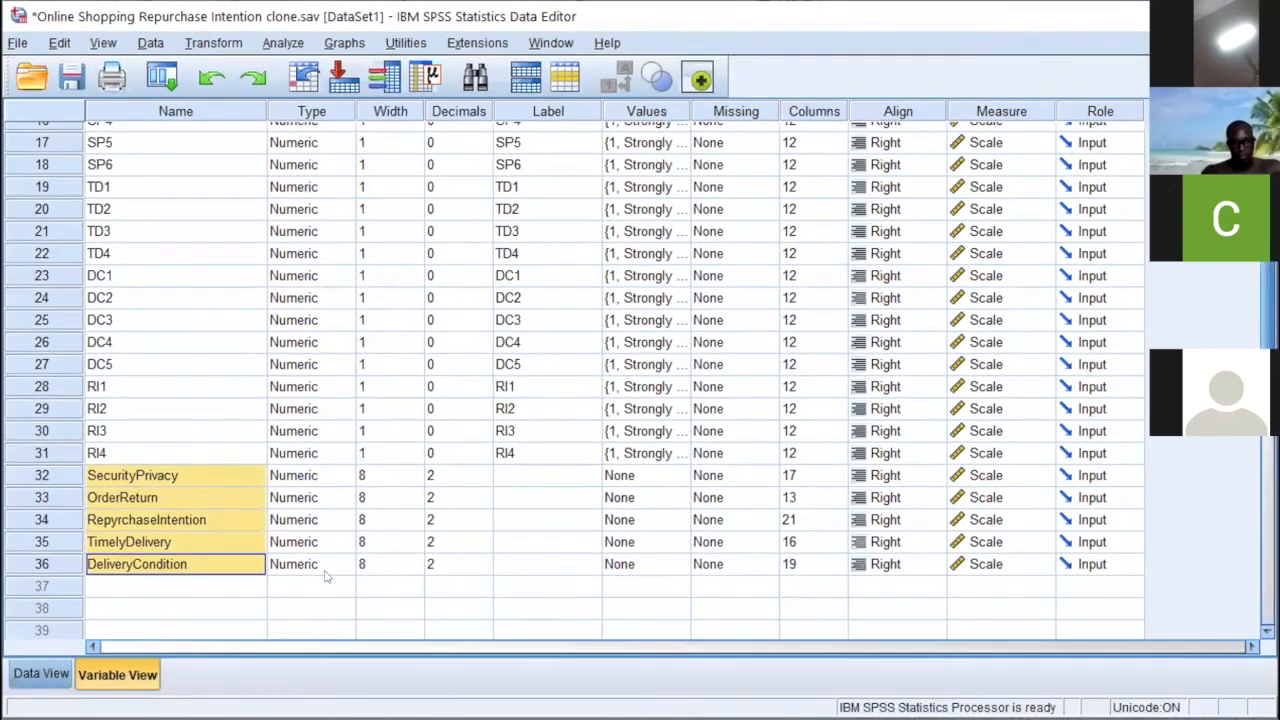
left_click(154, 519)
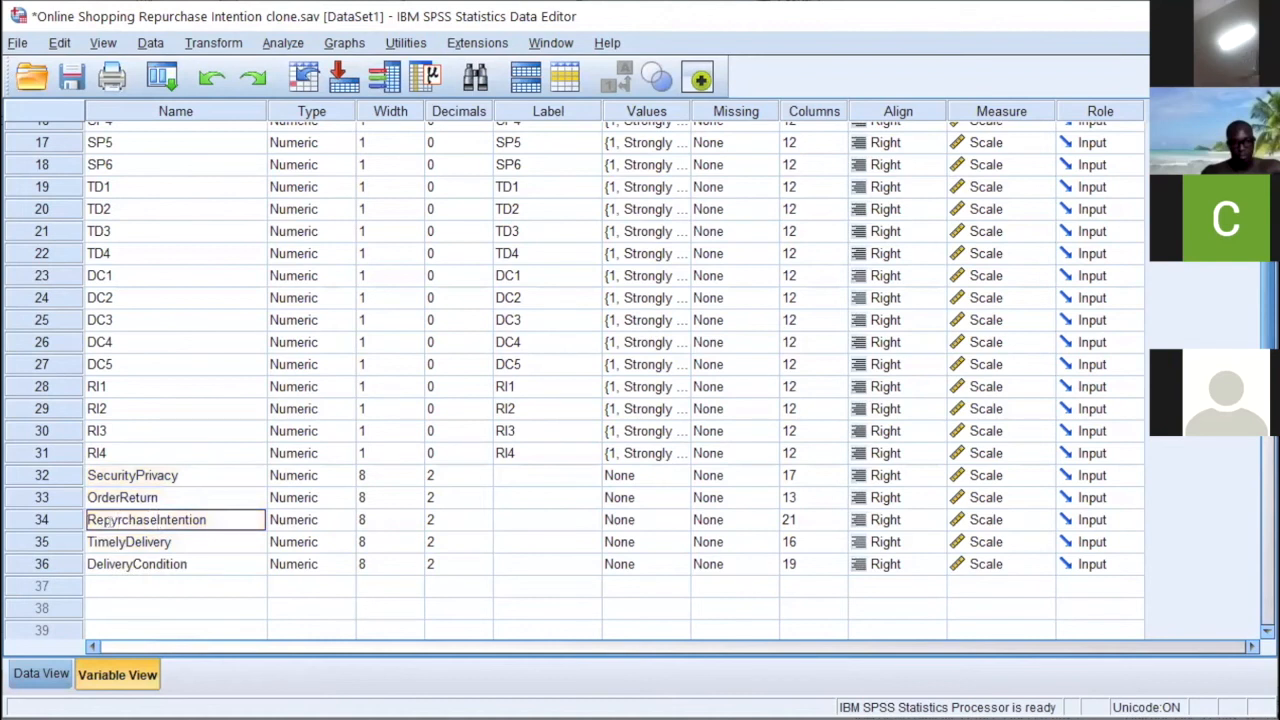
key("Delete")
type("u")
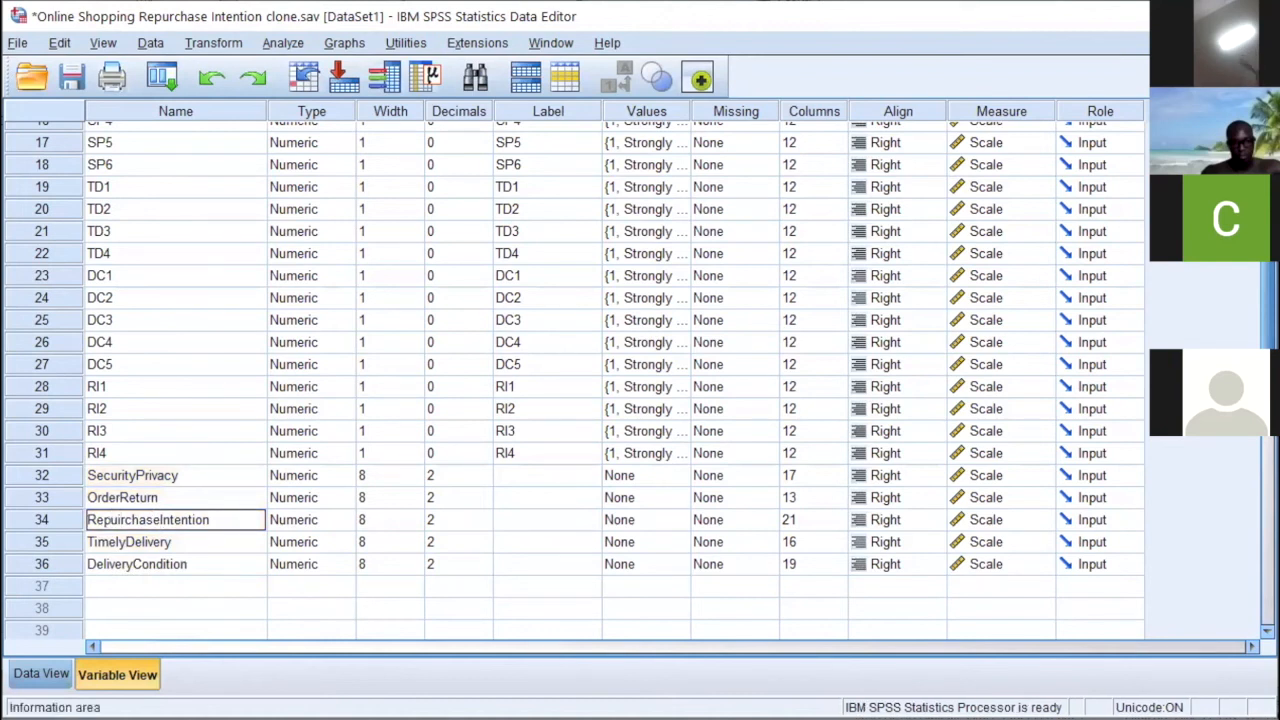
left_click(191, 606)
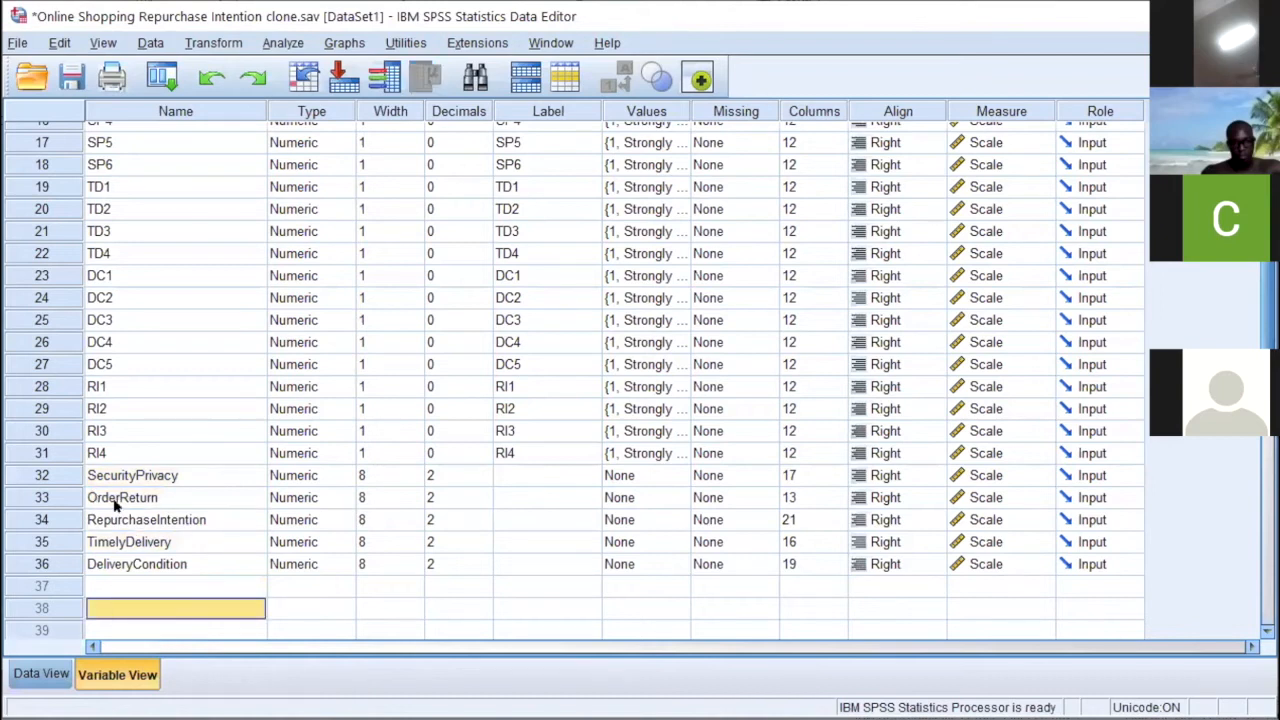
left_click_drag(174, 476, 172, 565)
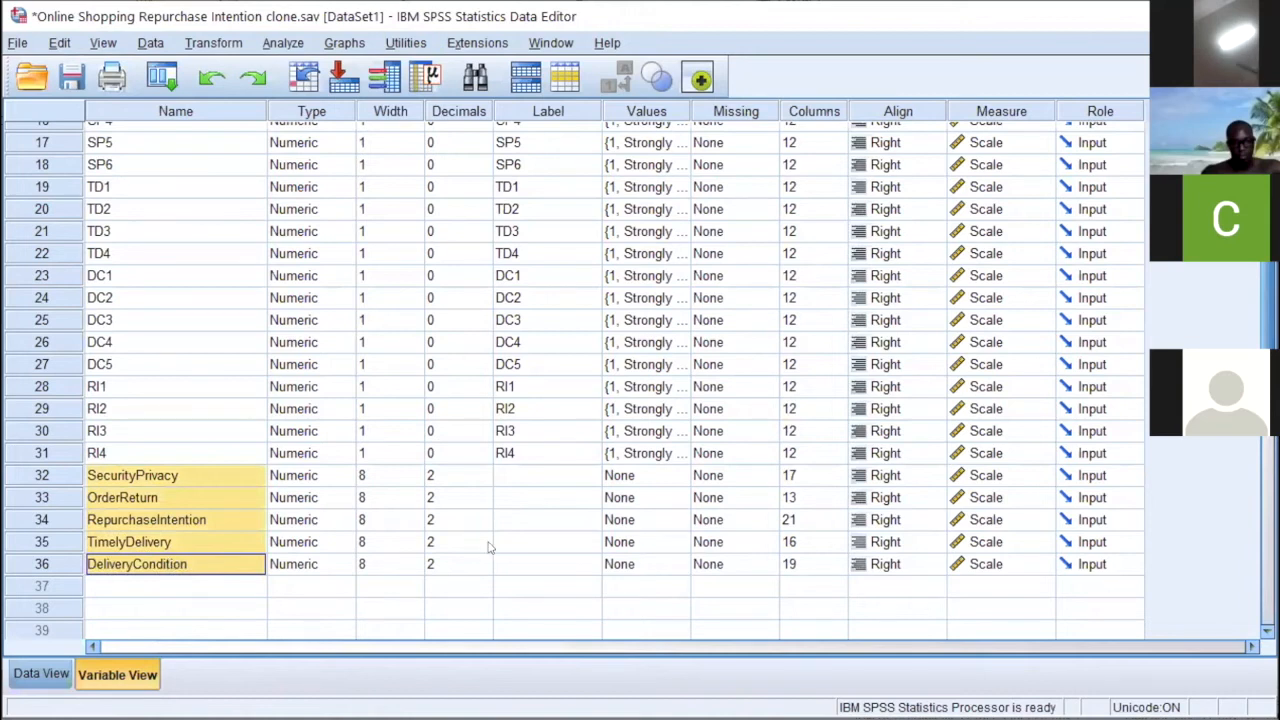
scroll(489, 547, "up", 1)
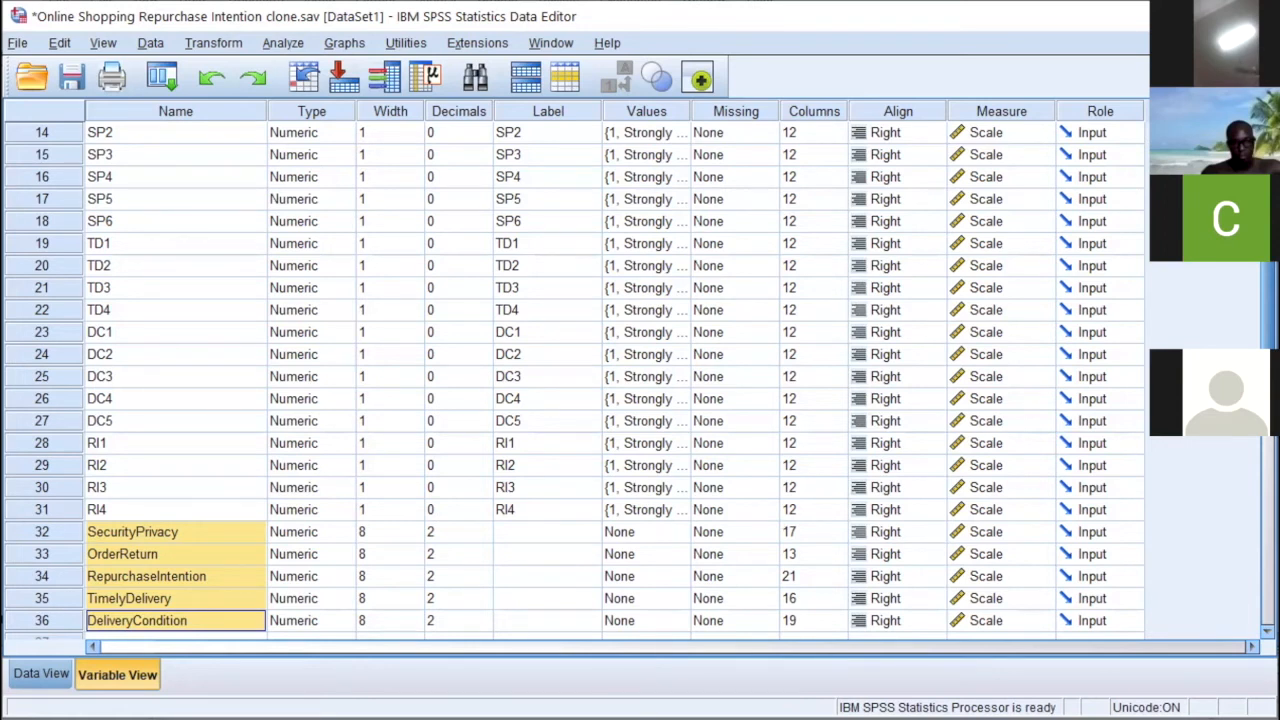
key("alt+Tab")
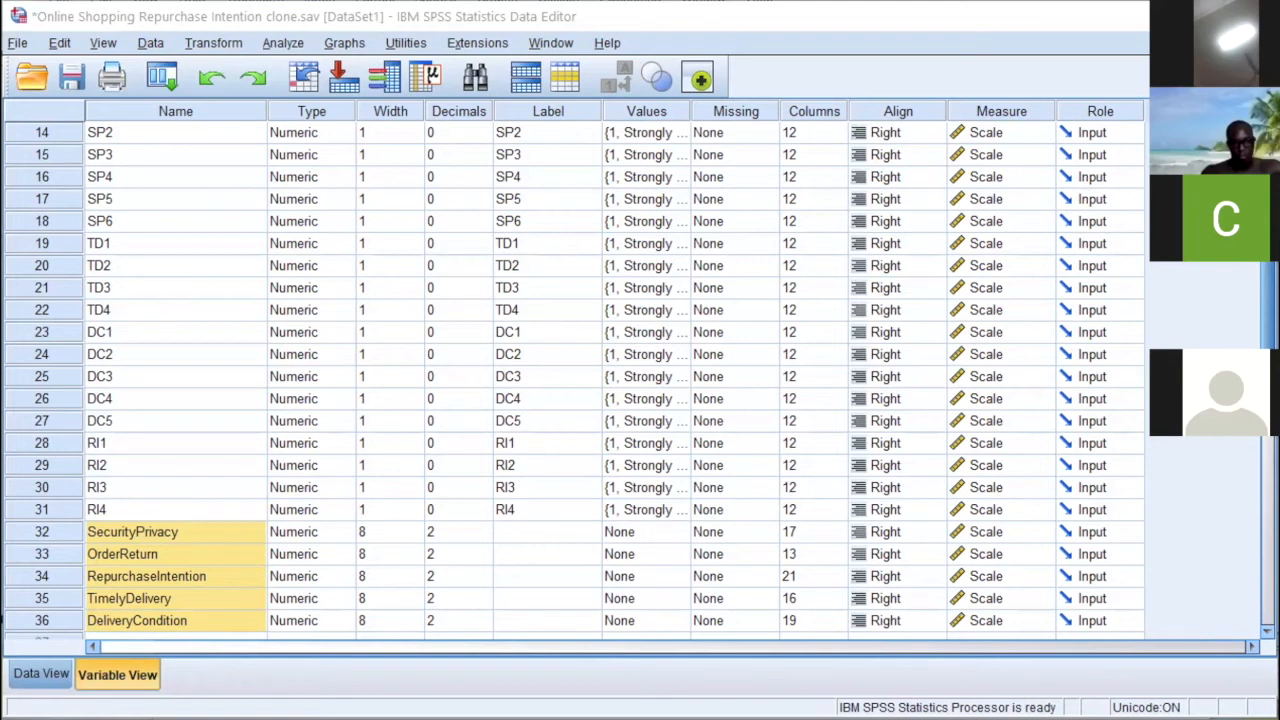
left_click(250, 594)
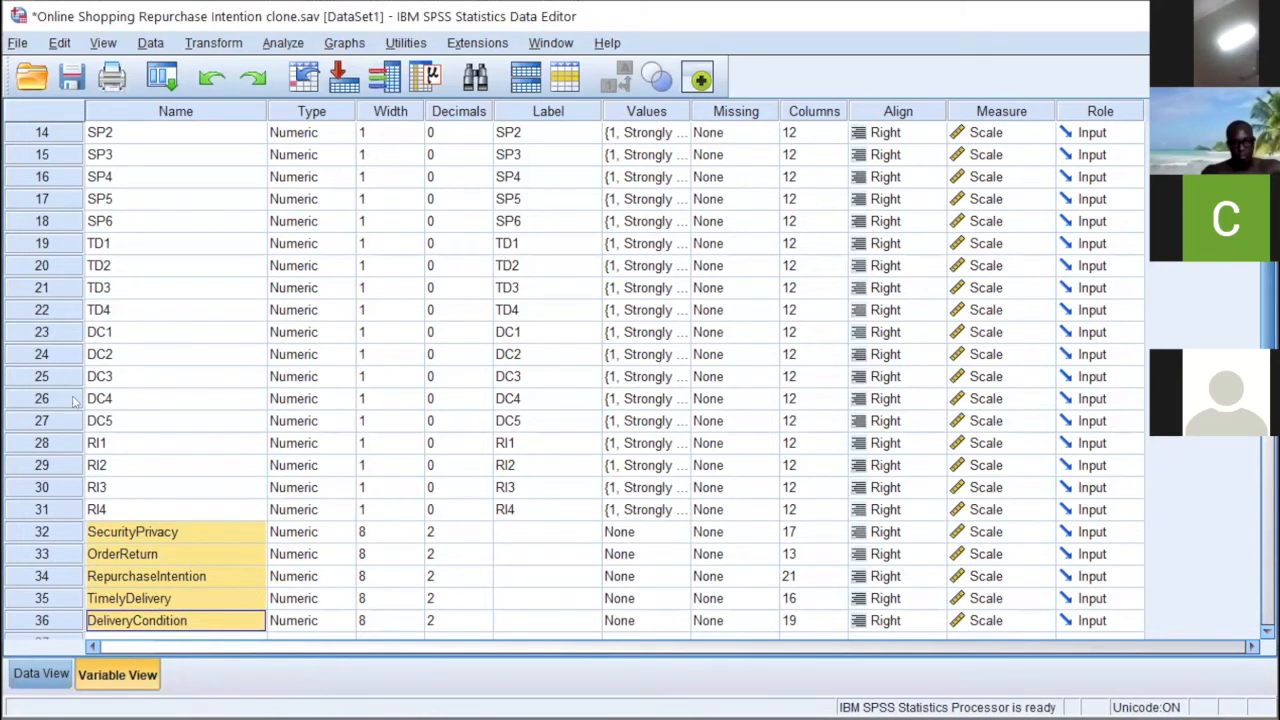
left_click(135, 424)
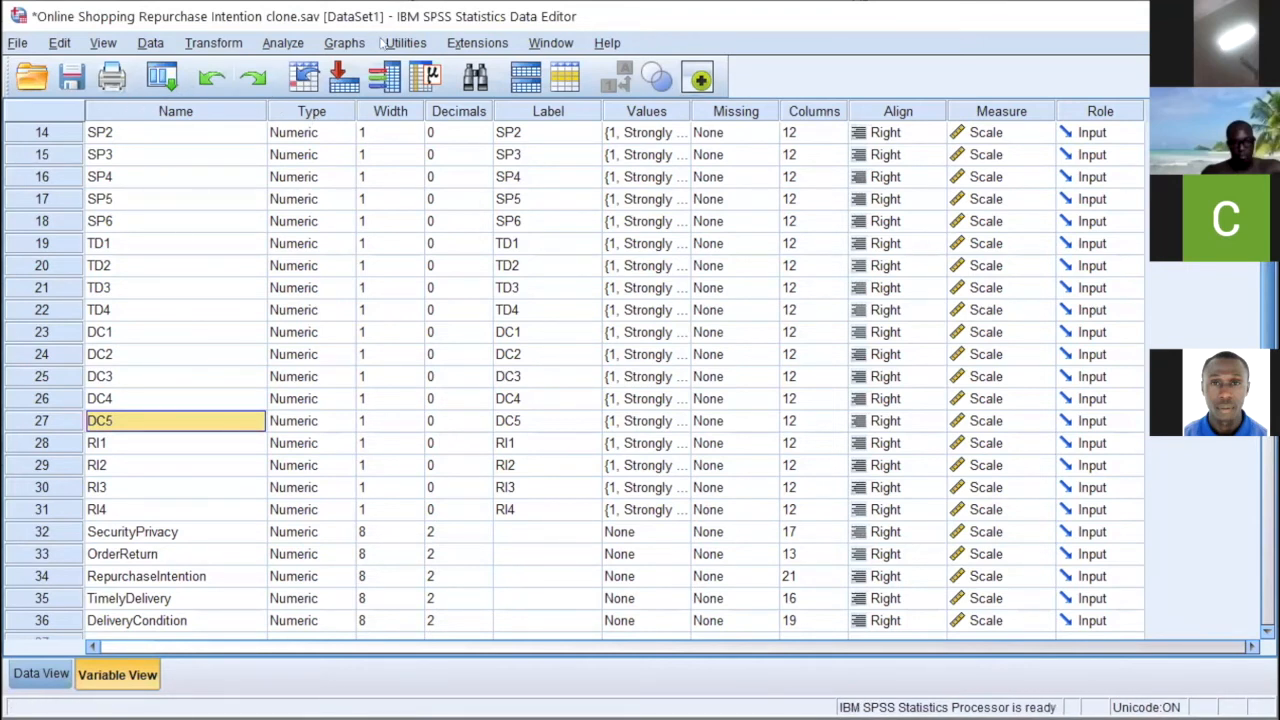
- Set up a bivariate correlation and add SP1, SP2, SP3 and SP6 to its variables
left_click(284, 43)
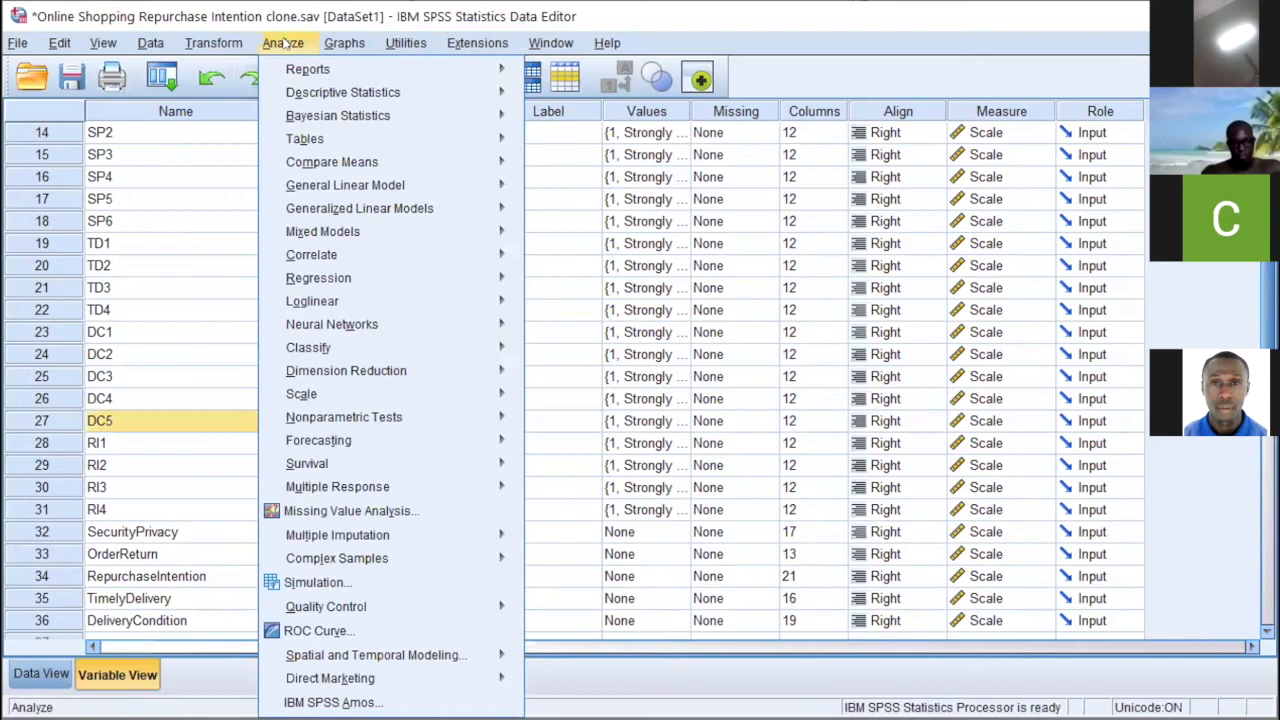
mouse_move(330, 262)
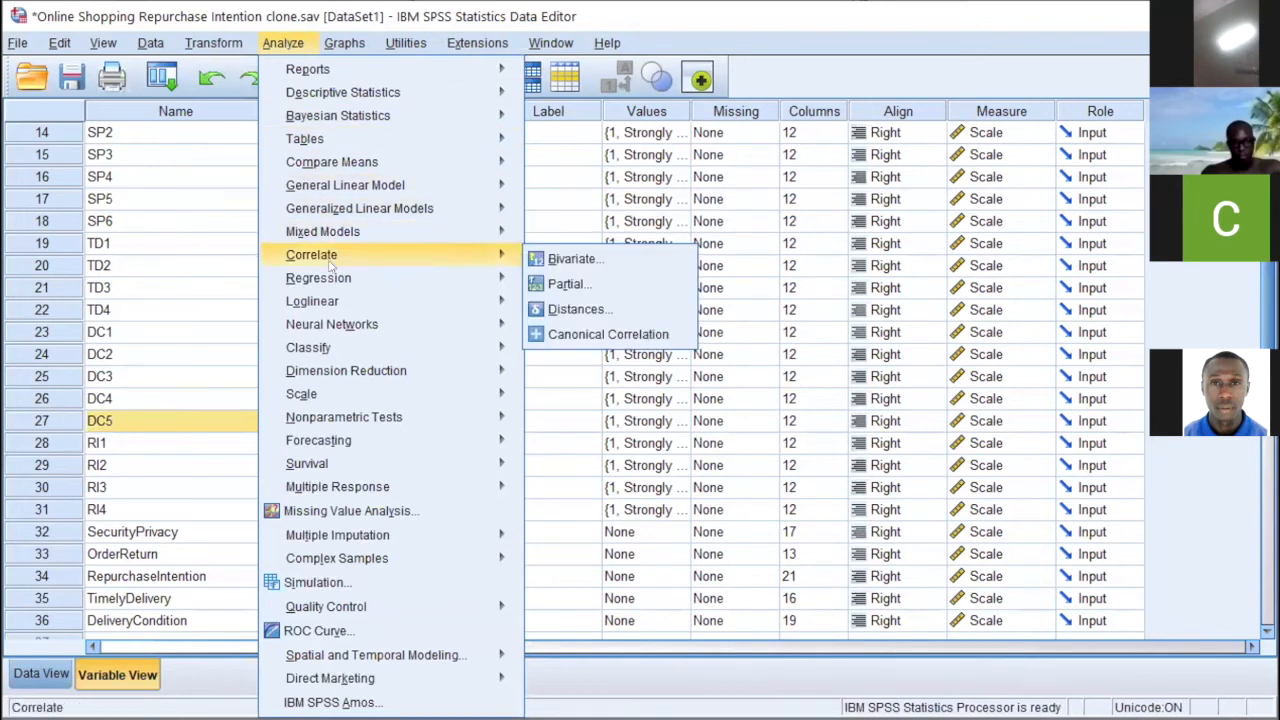
left_click(594, 262)
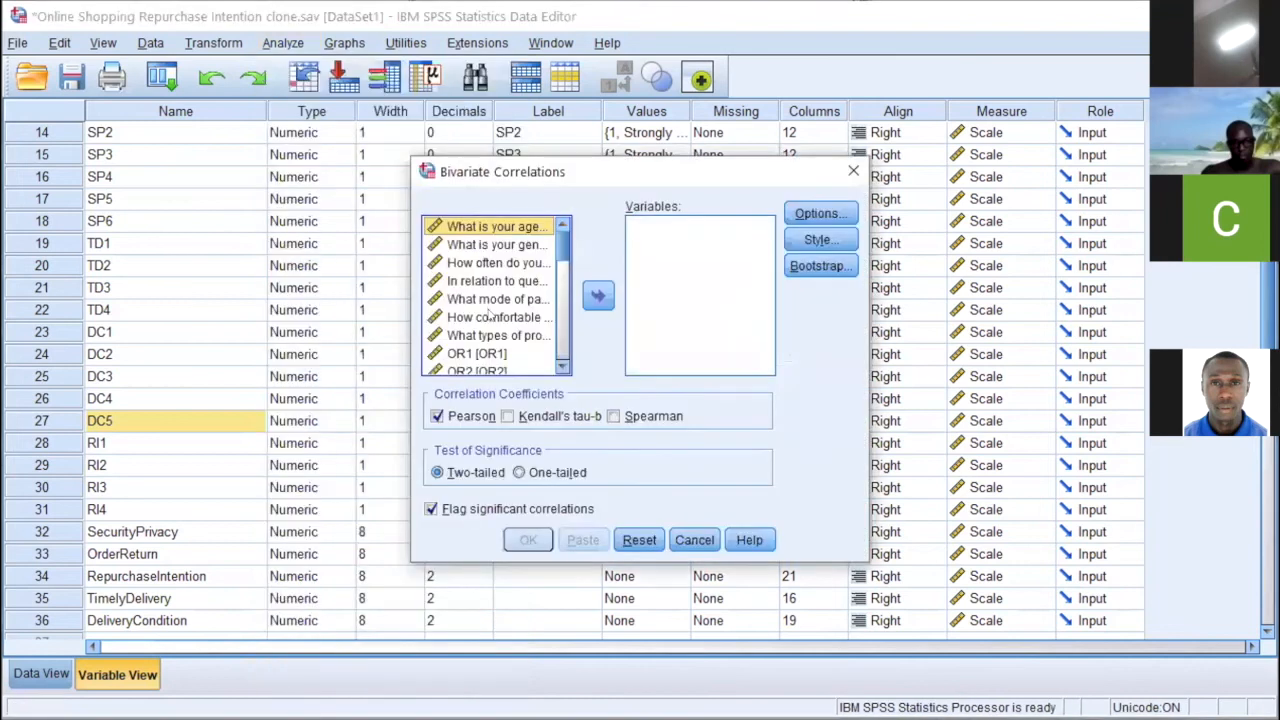
scroll(488, 314, "down", 1)
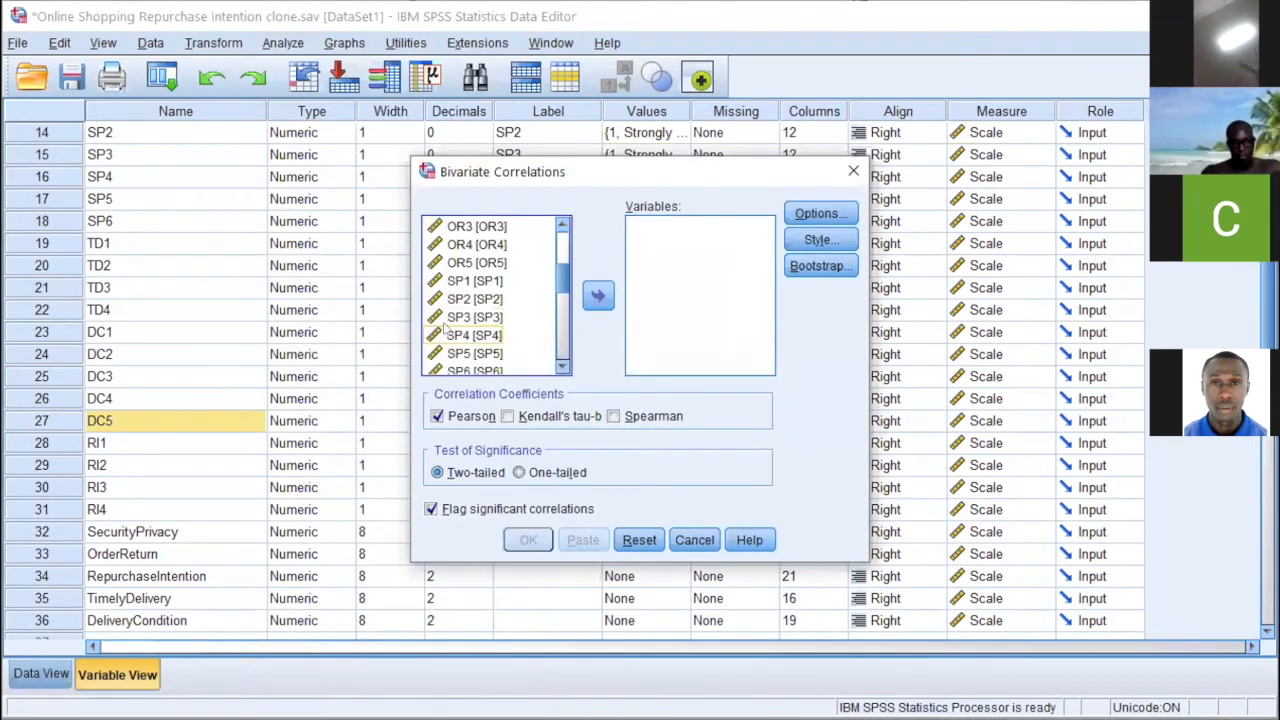
left_click(469, 282)
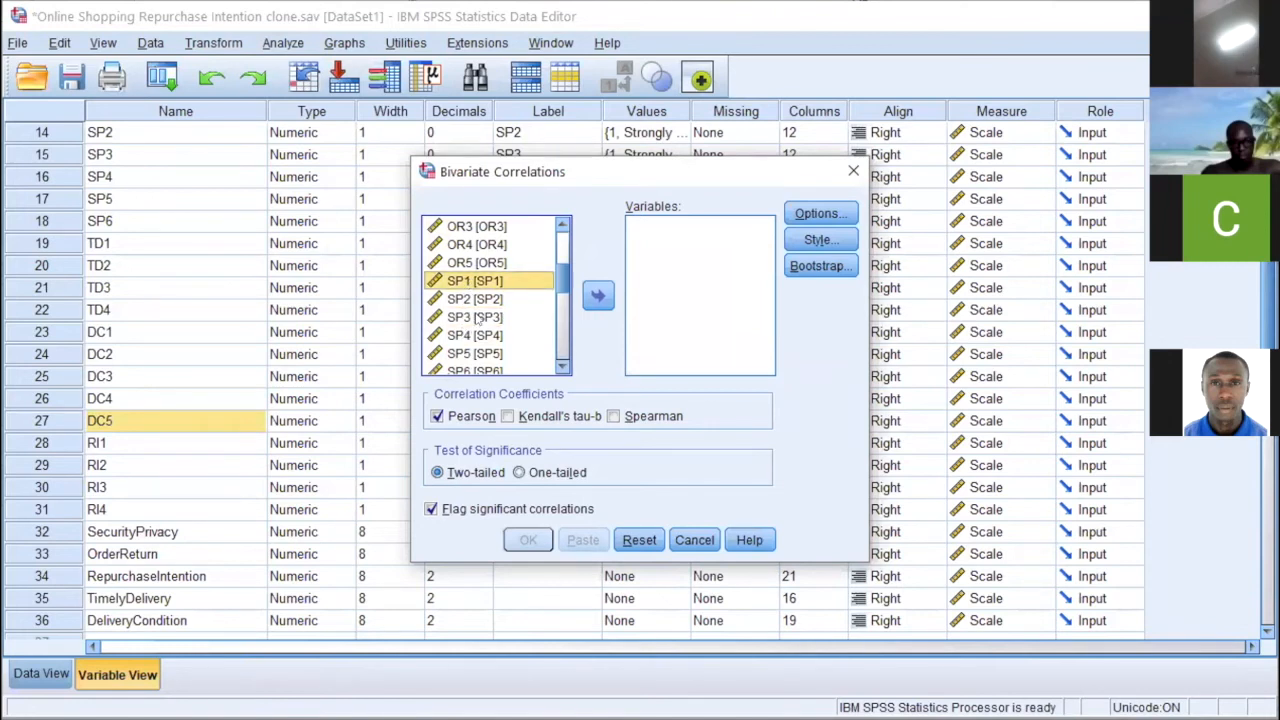
left_click(490, 317, "ctrl")
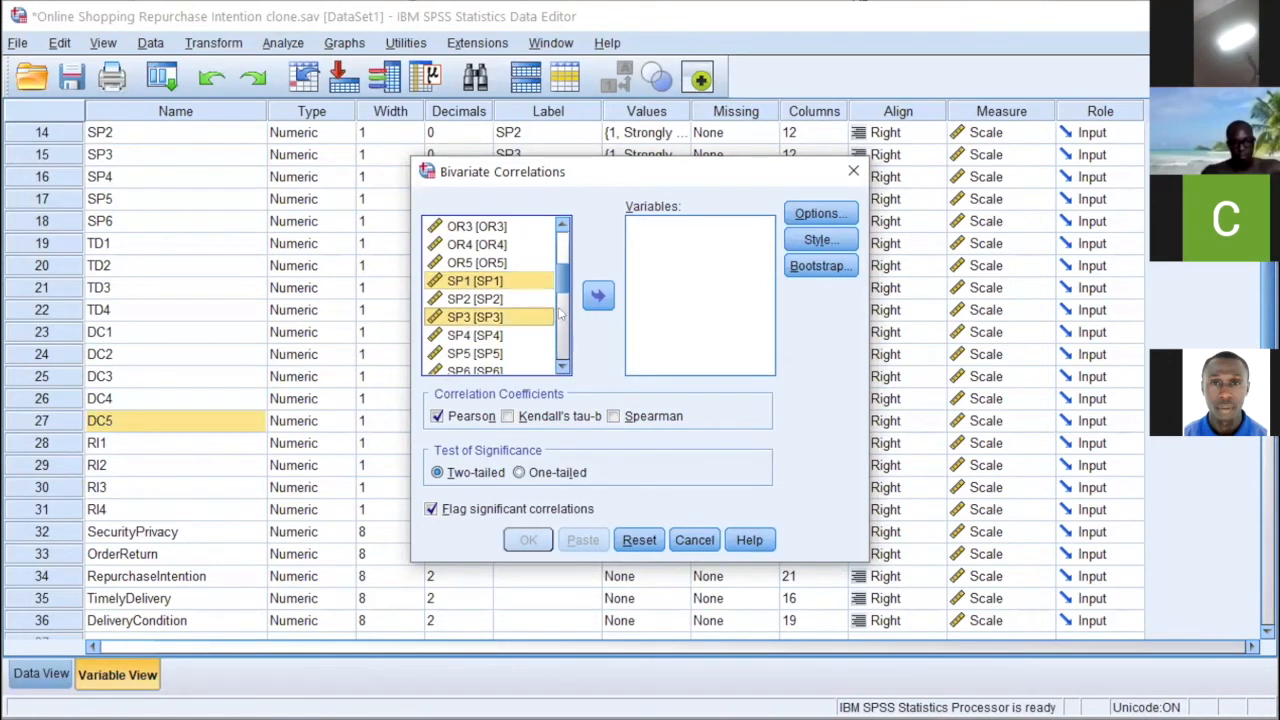
left_click(503, 298)
left_click(506, 282)
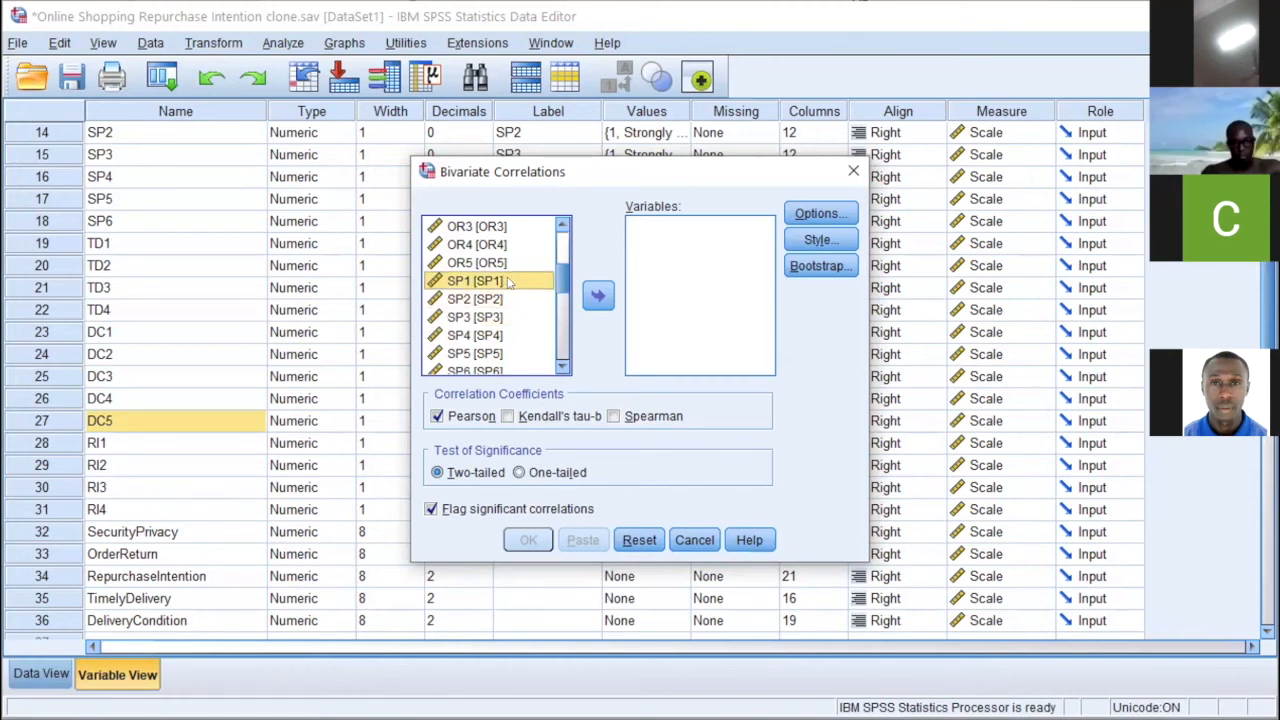
left_click(492, 318, "shift")
left_click(598, 295)
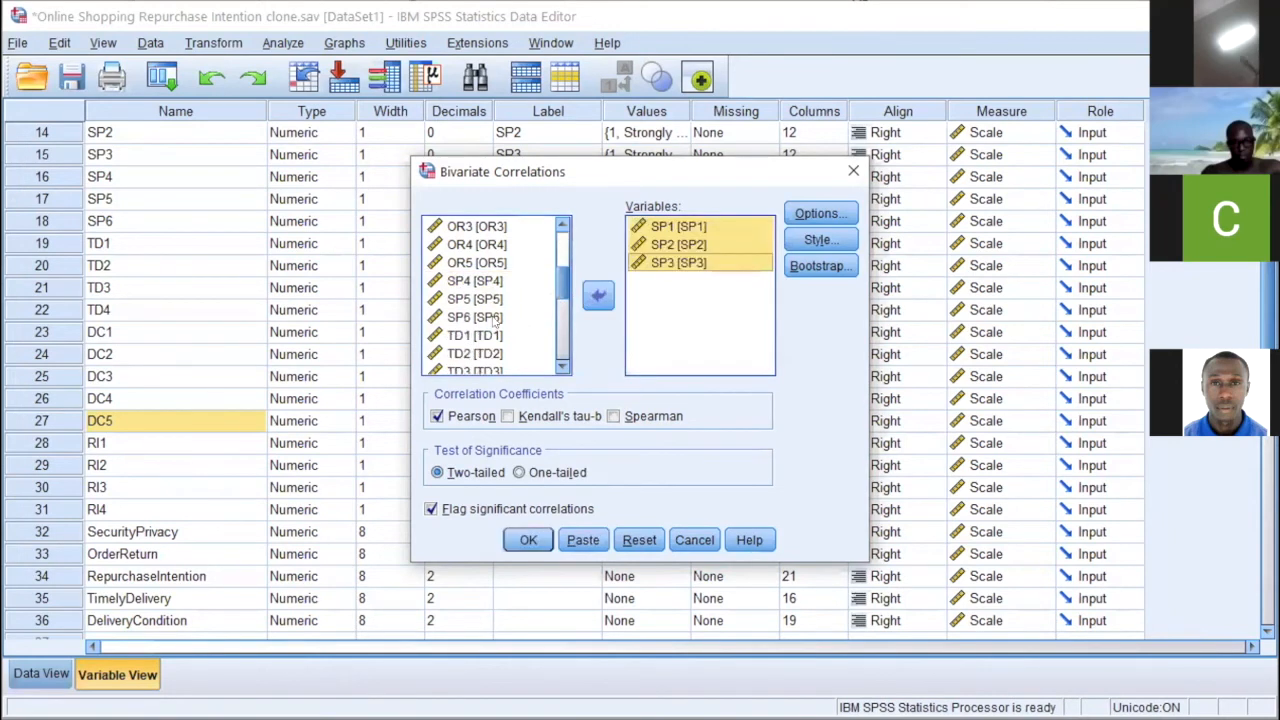
left_click(475, 317)
left_click(592, 295)
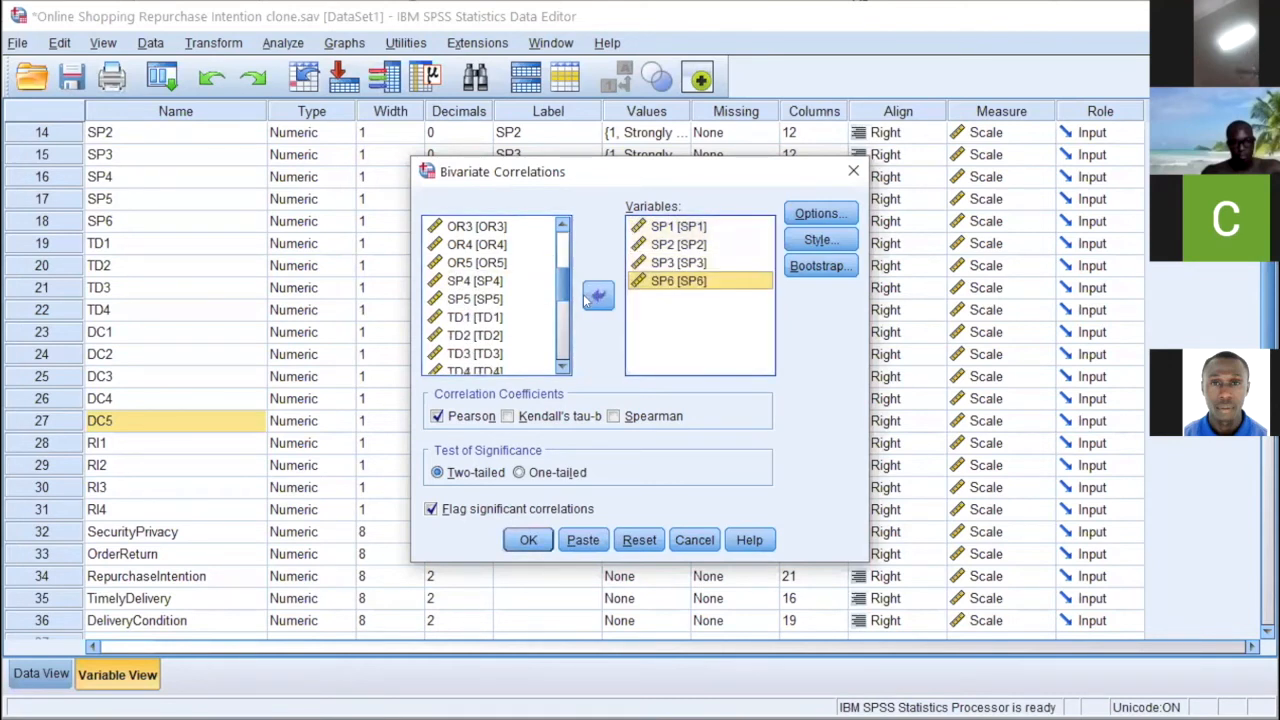
- Add the items RI2 and RI3 to the correlation variables
scroll(475, 332, "down", 2)
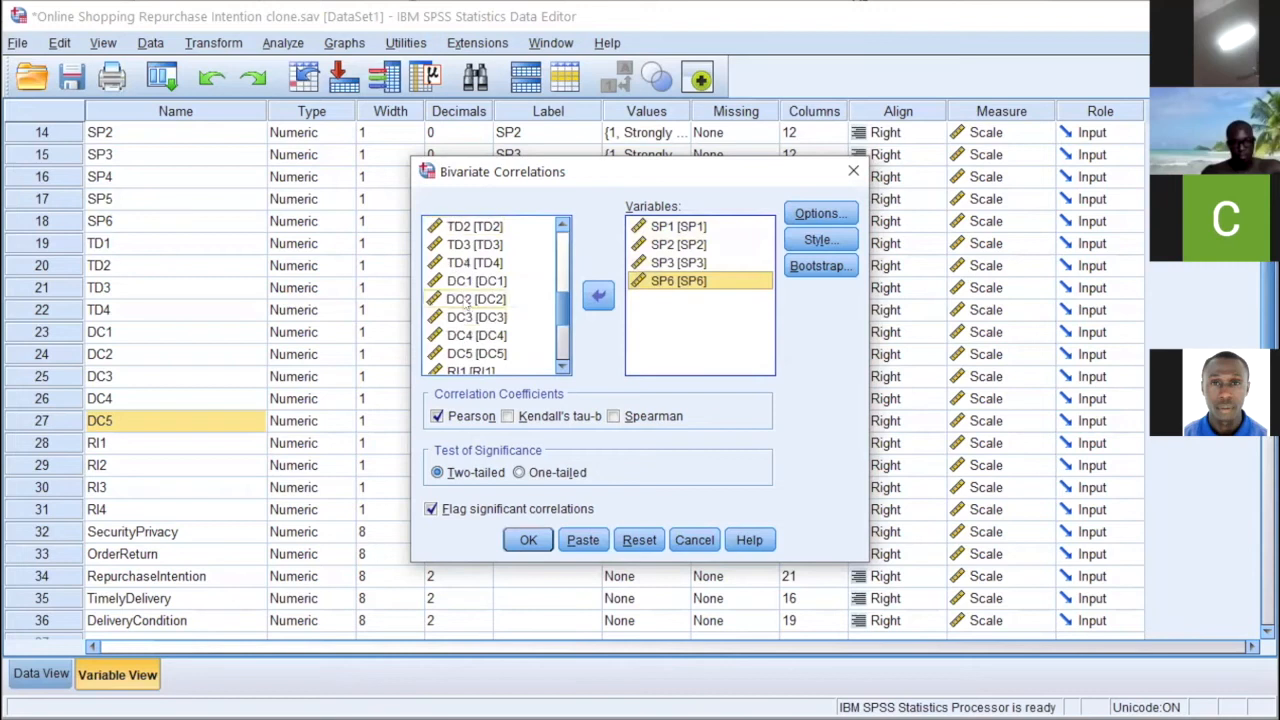
scroll(468, 315, "down", 2)
left_click(510, 283)
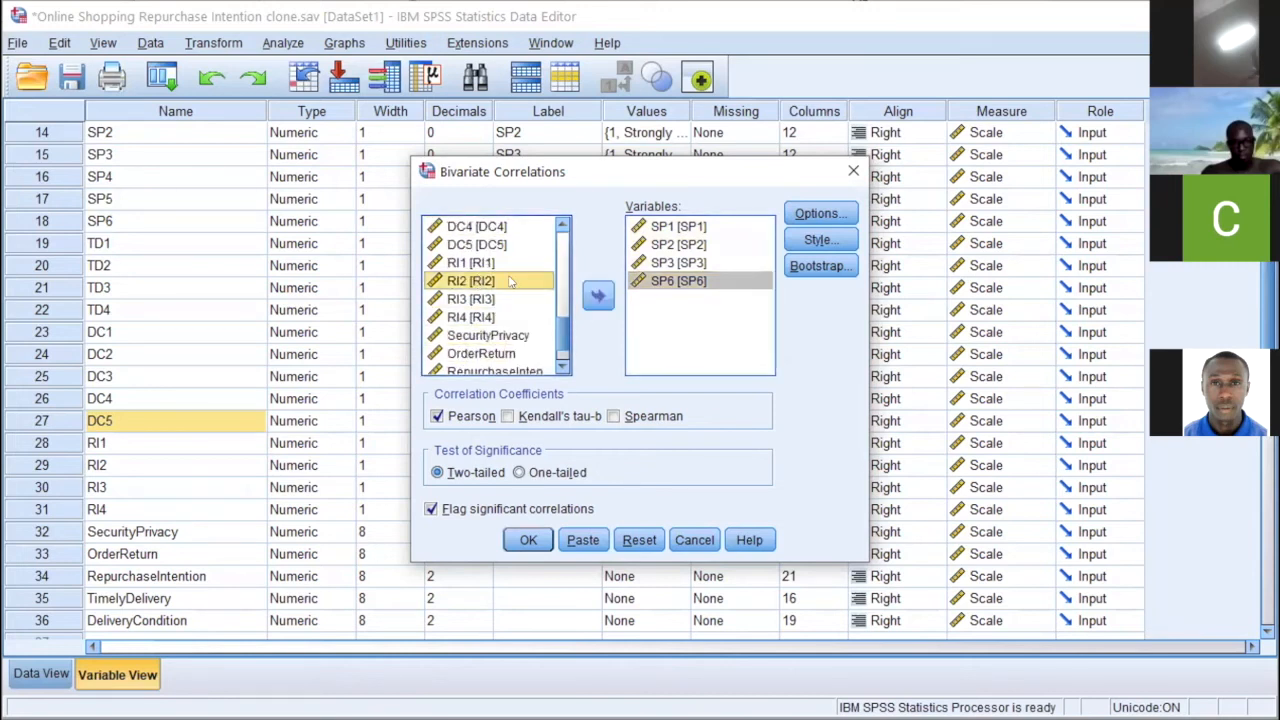
left_click(597, 295)
left_click(476, 283)
left_click(597, 297)
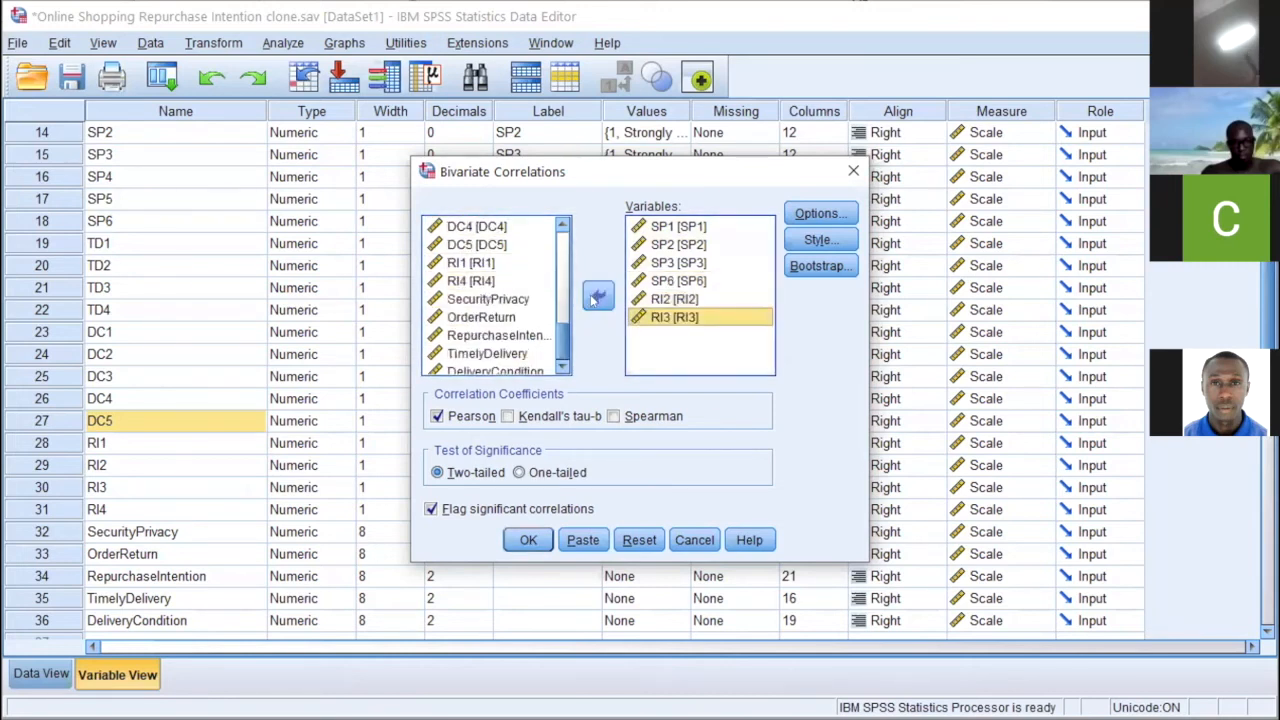
- Check the correlation's statistics options and table style settings, and run the analysis
left_click(820, 213)
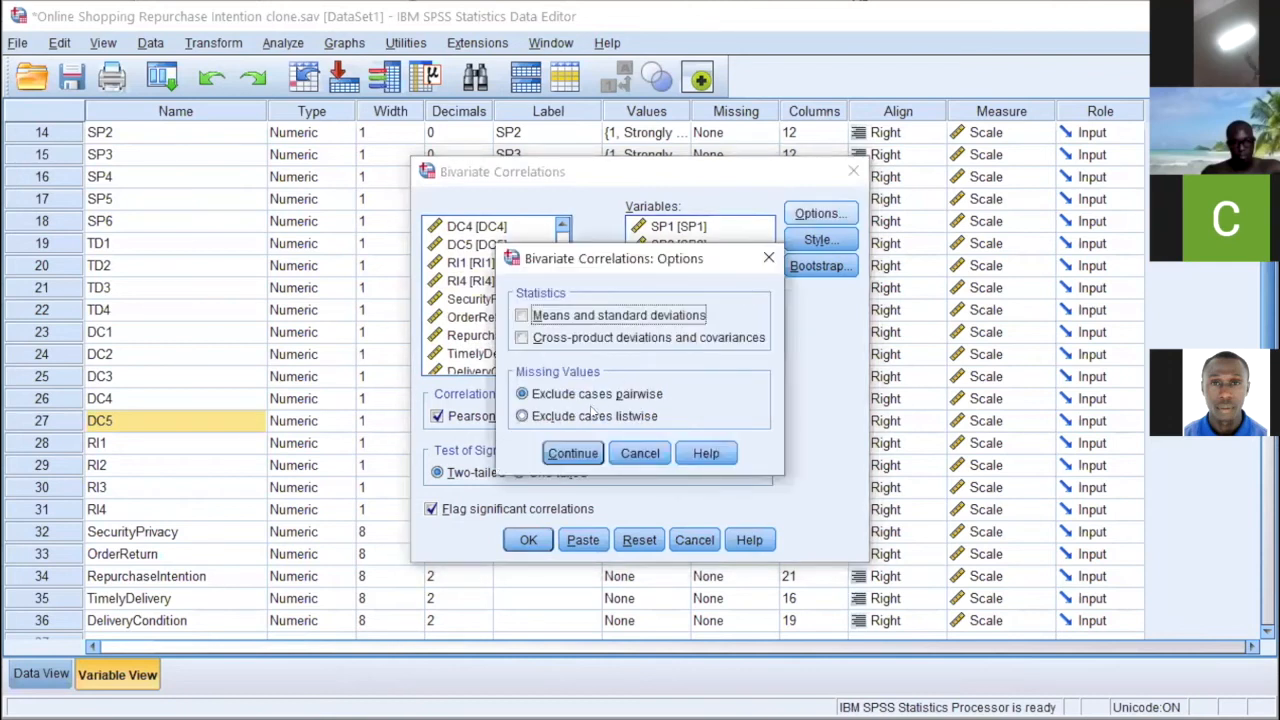
left_click(573, 452)
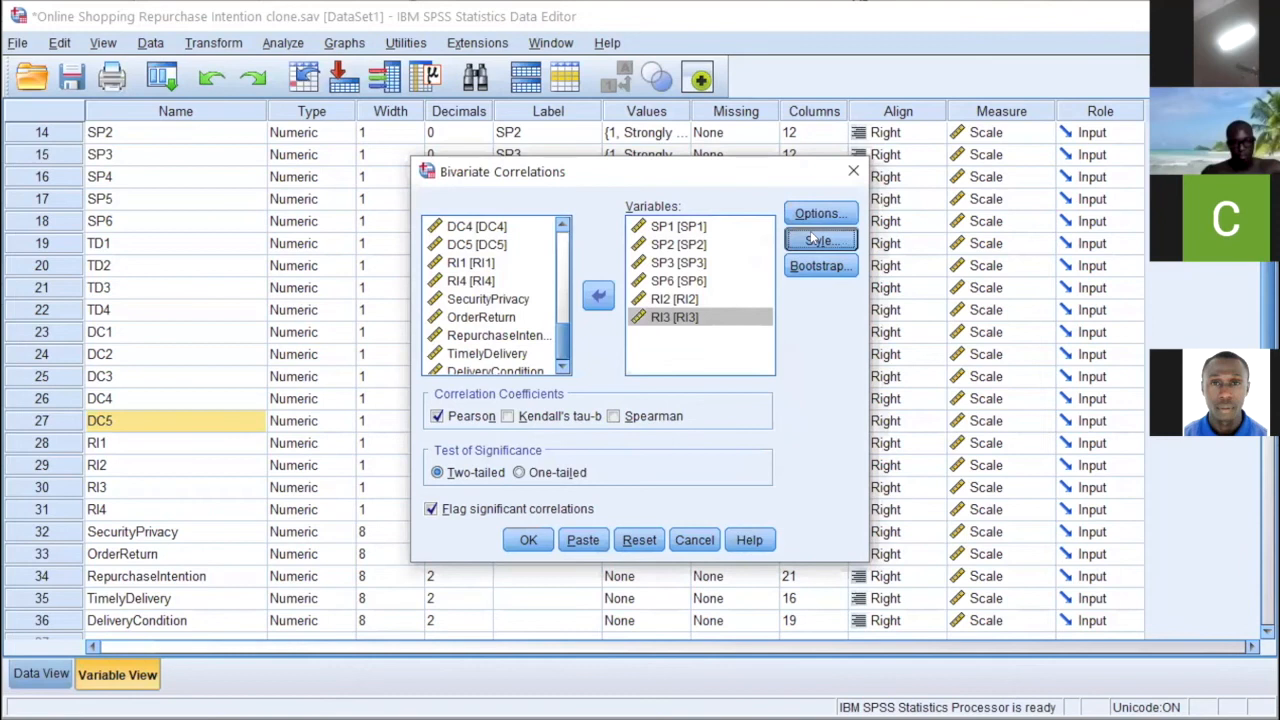
left_click(816, 240)
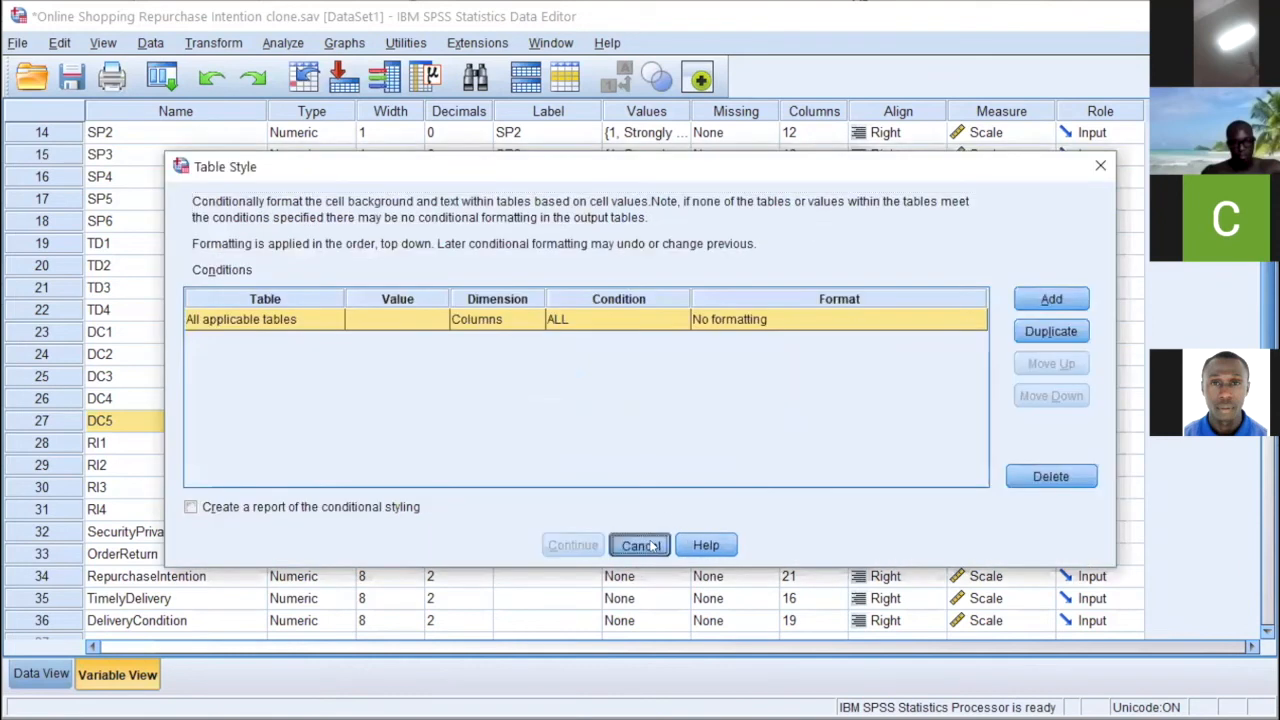
left_click(640, 545)
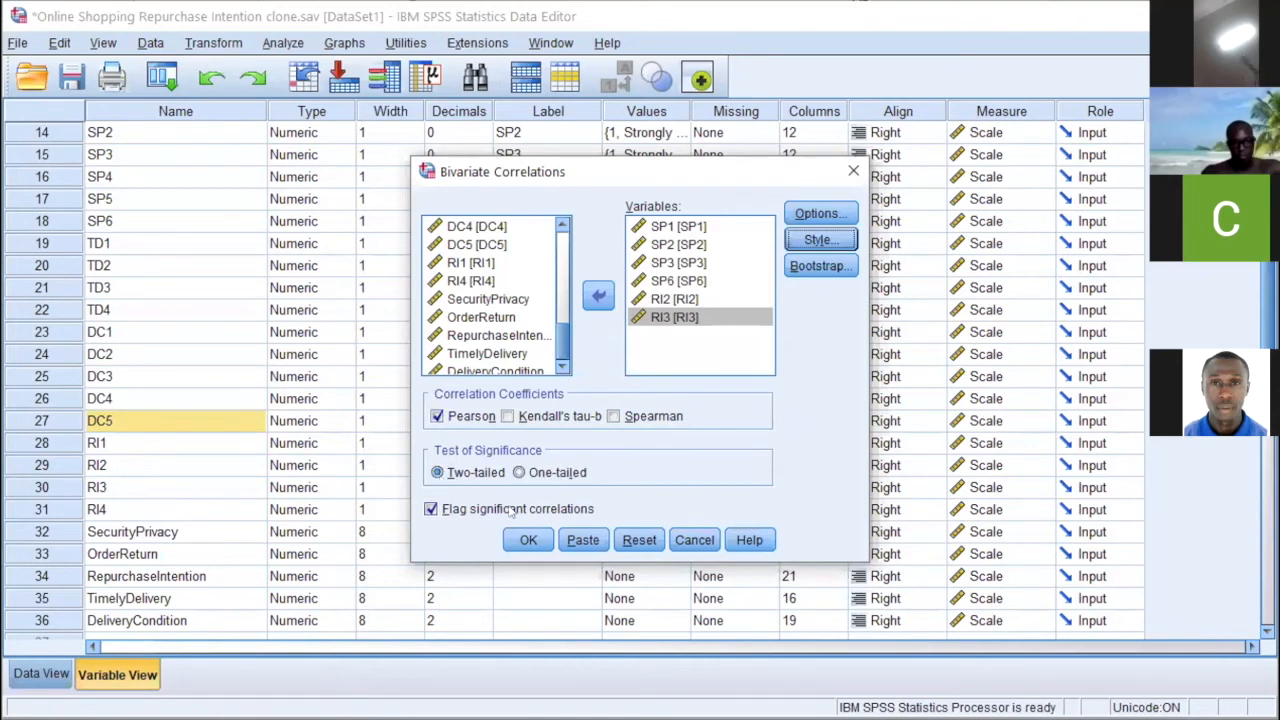
left_click(528, 540)
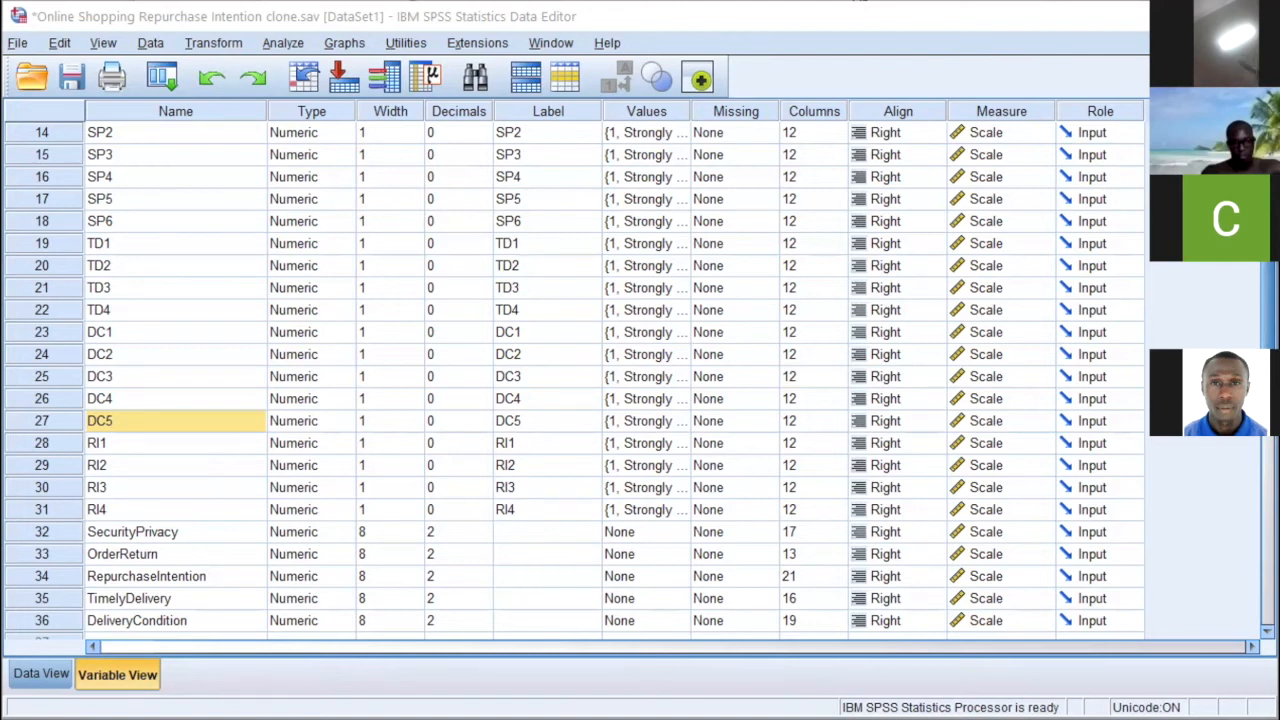
- Switch to the SPSS output viewer and copy the Correlations table
key("alt+Tab")
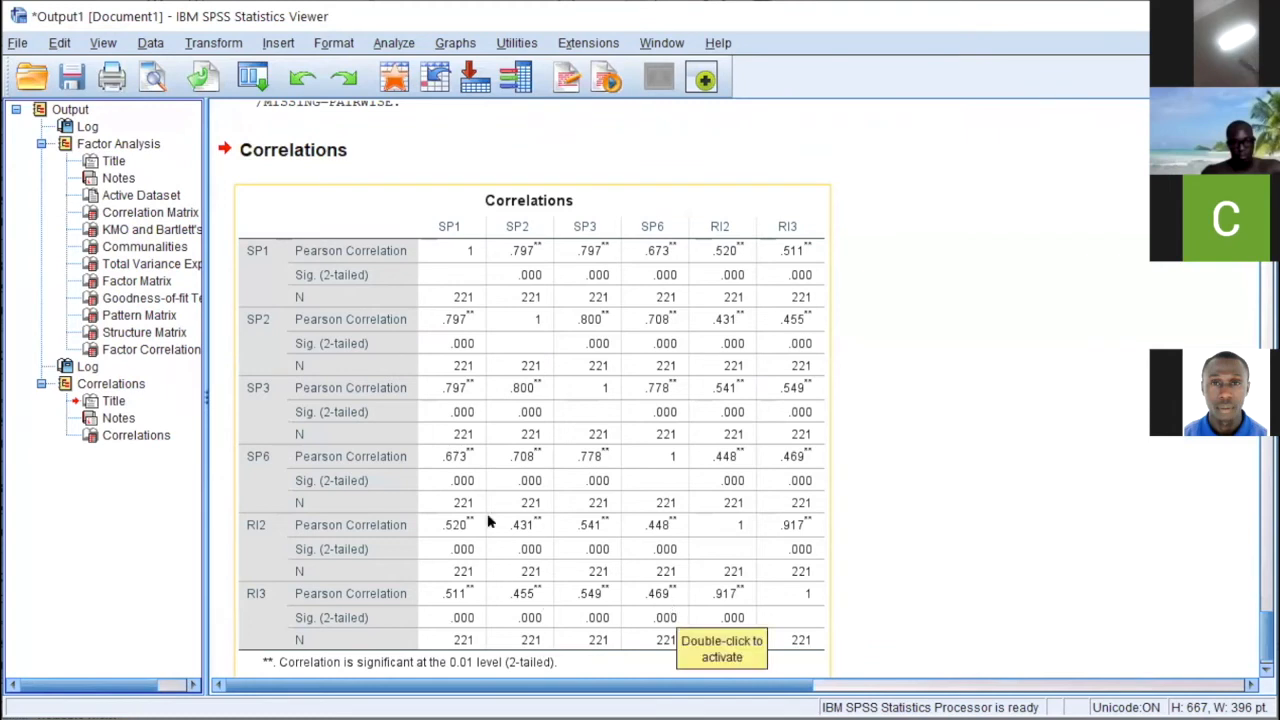
left_click(480, 368)
right_click(480, 368)
right_click(641, 177)
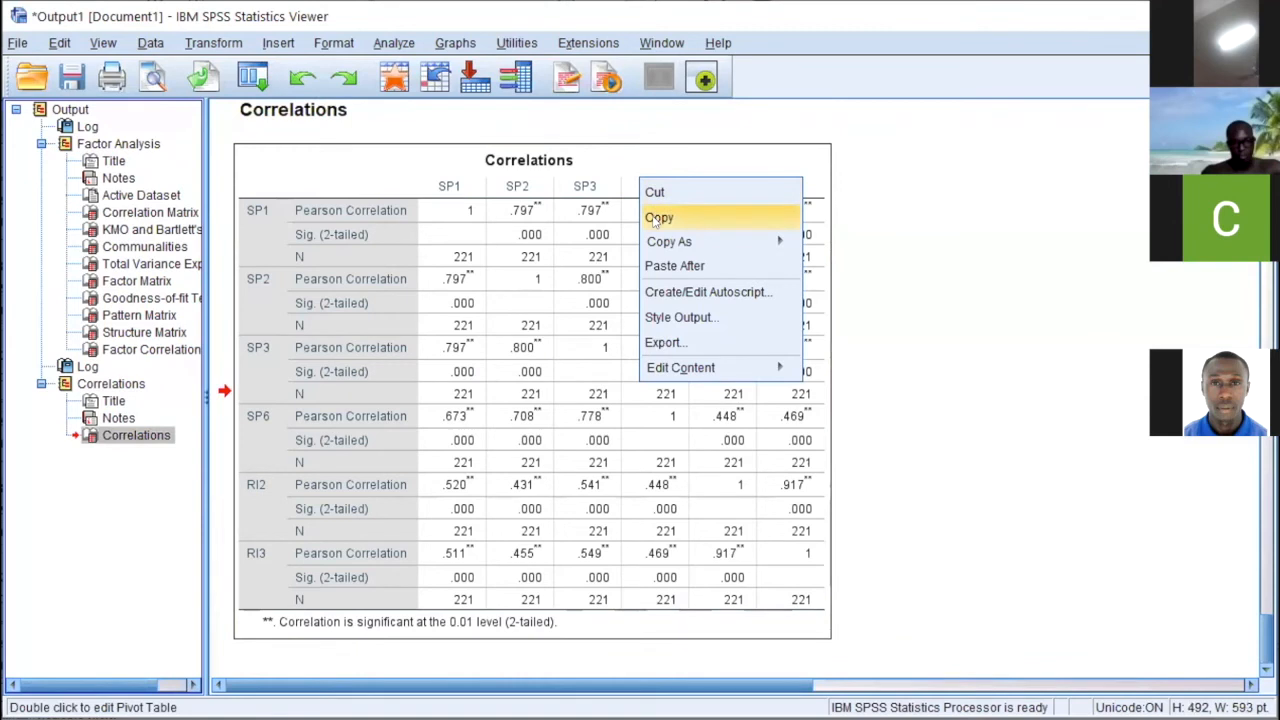
left_click(658, 218)
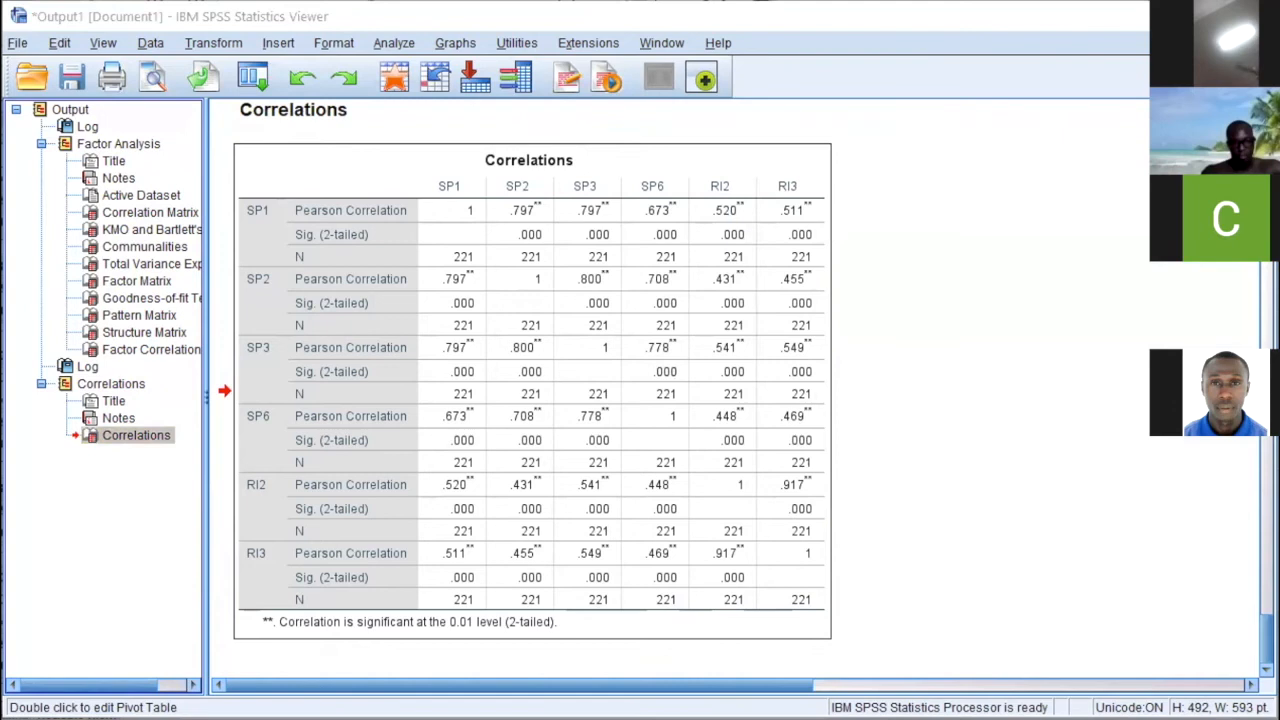
- Switch to Excel and paste the correlation table at the top of column D, matching the destination formatting
key("alt+Tab")
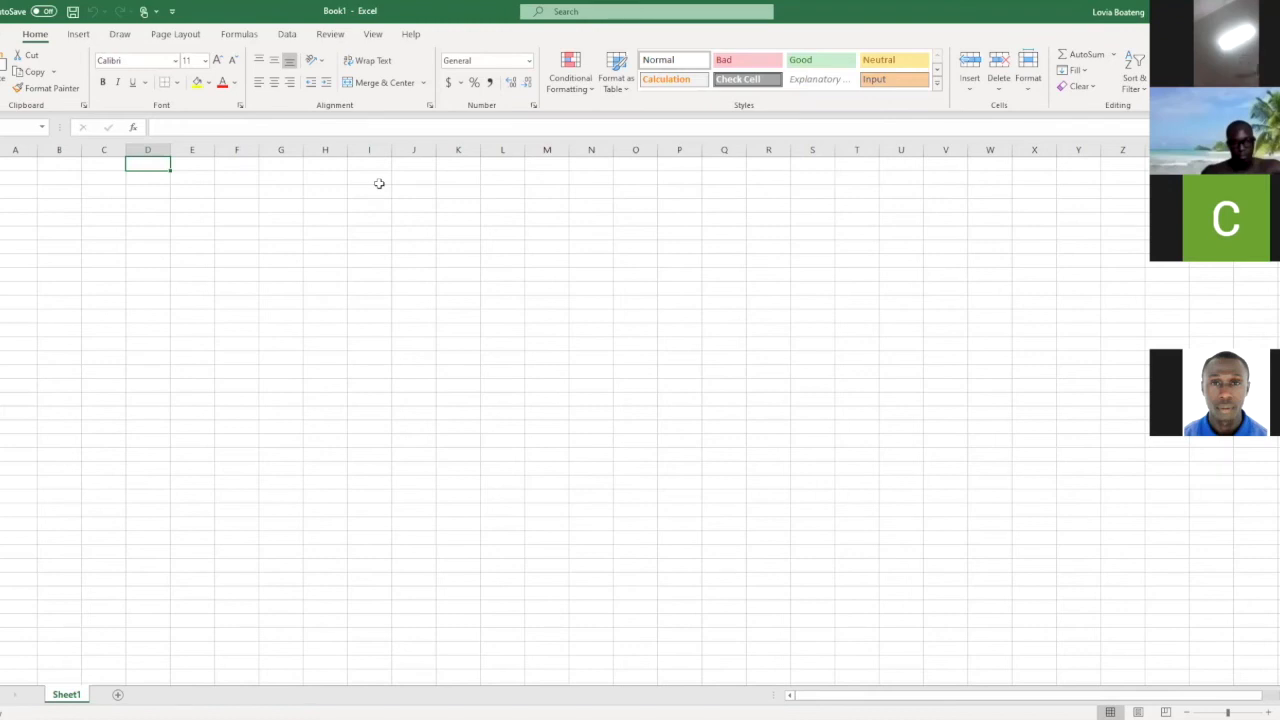
right_click(132, 165)
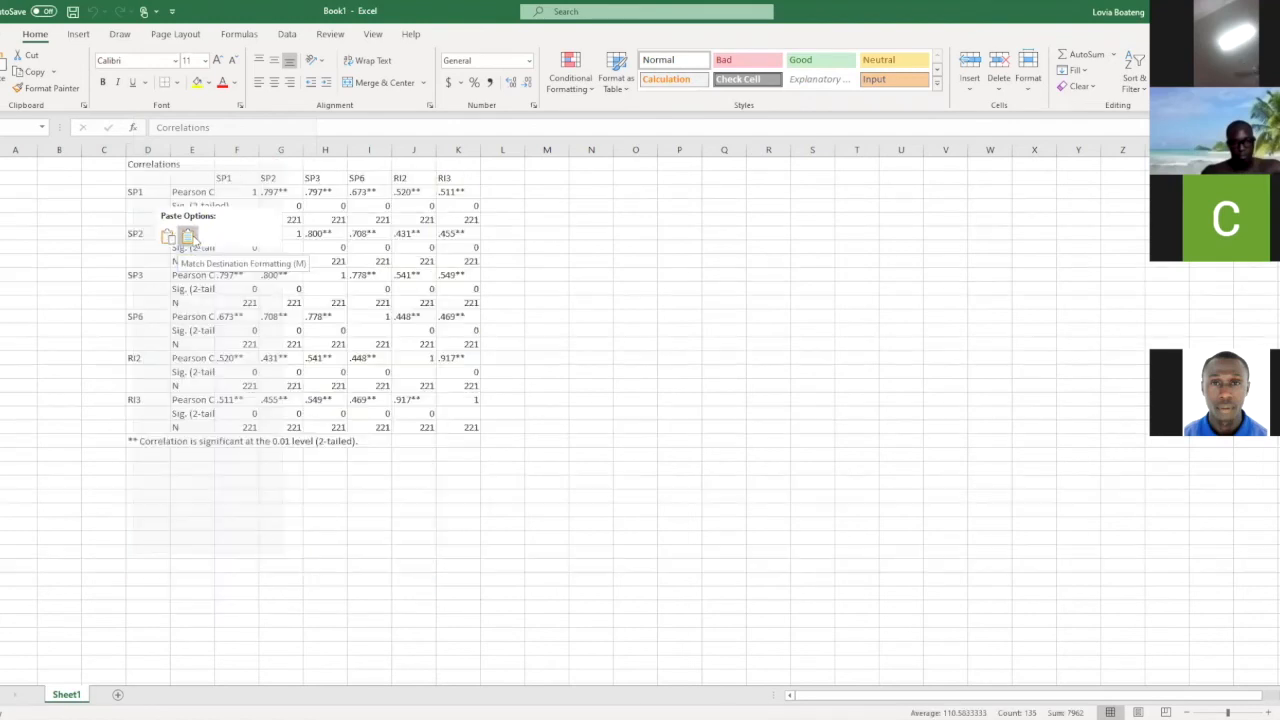
left_click(192, 237)
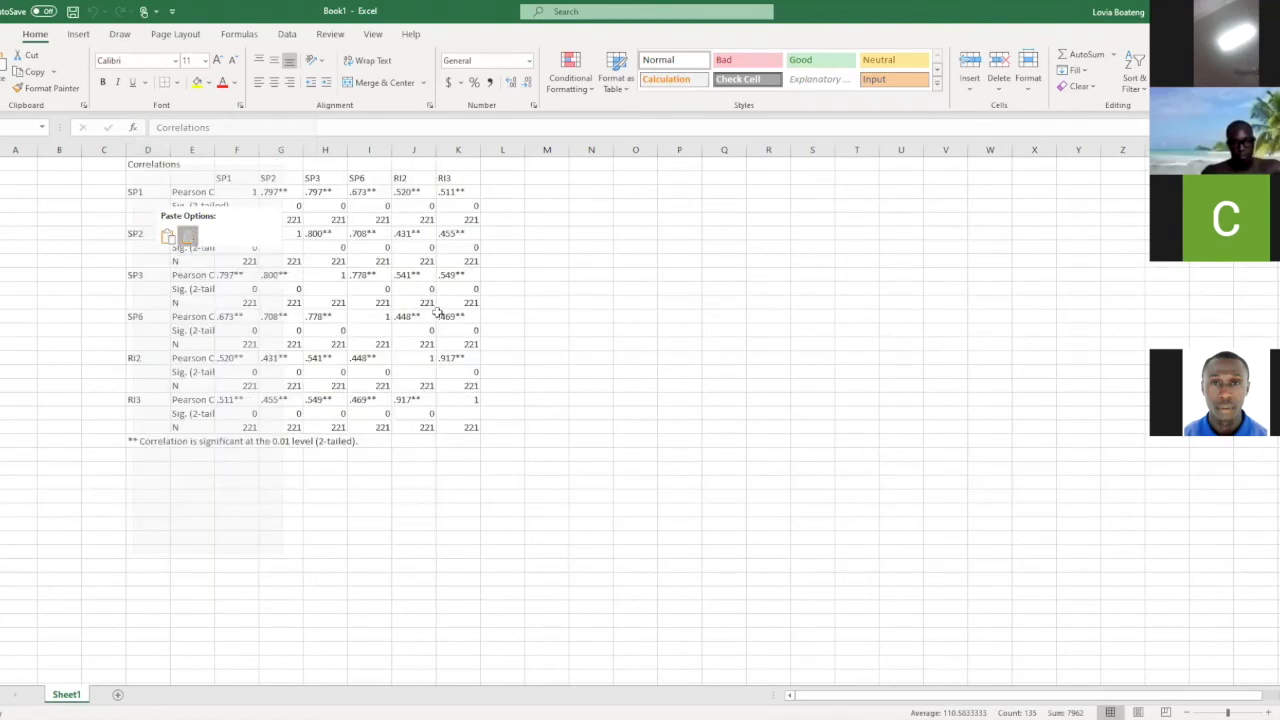
left_click_drag(479, 489, 614, 489)
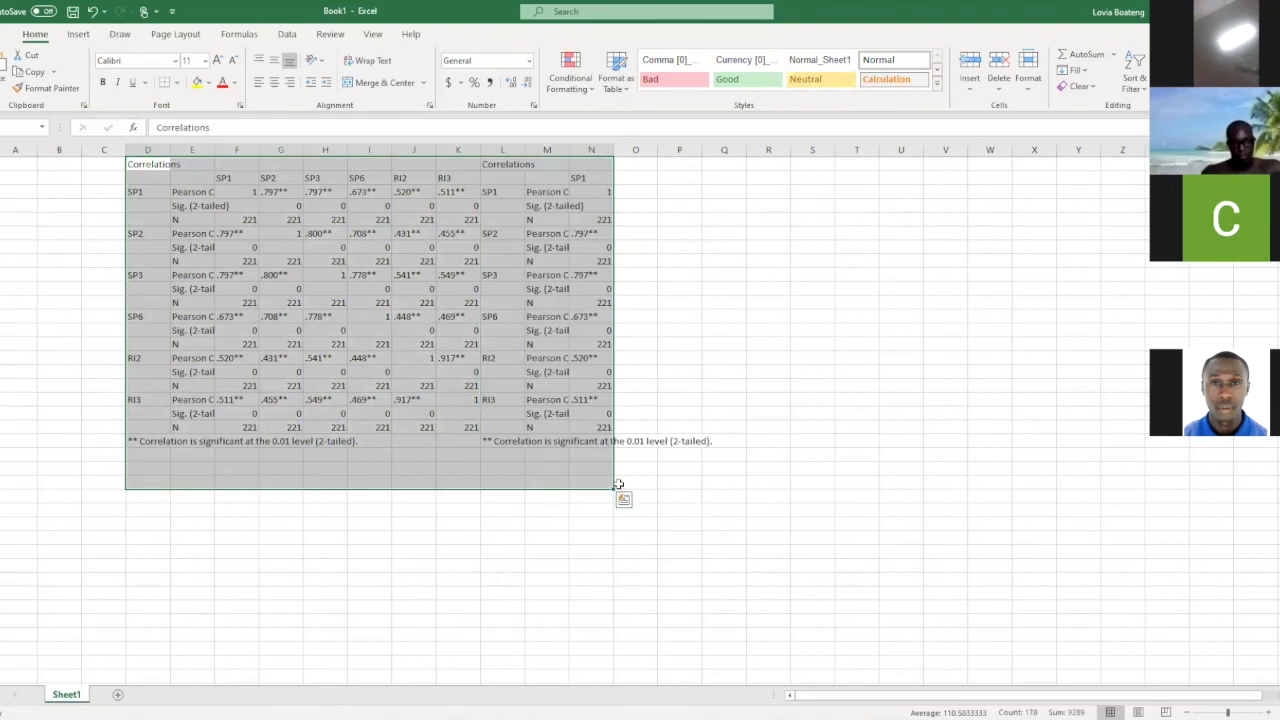
left_click(92, 11)
left_click(413, 357)
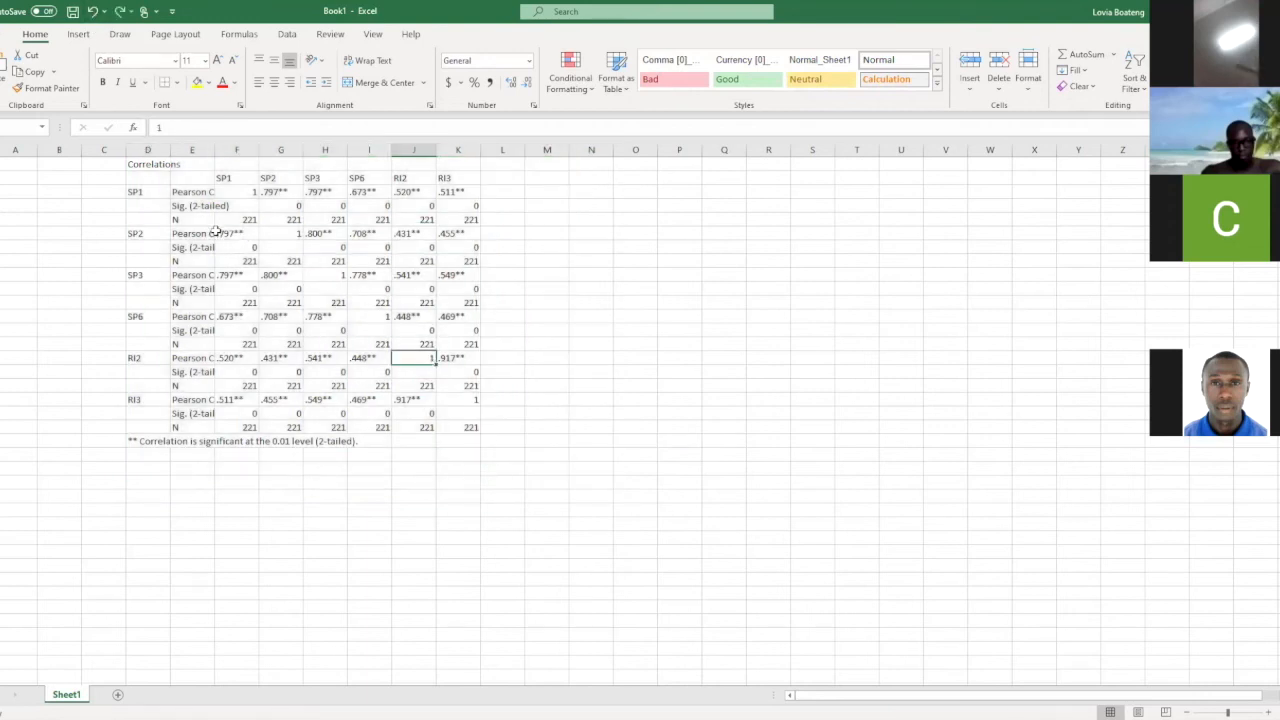
- Try deleting column E, which holds the statistic labels, and undo the deletion
left_click(192, 177)
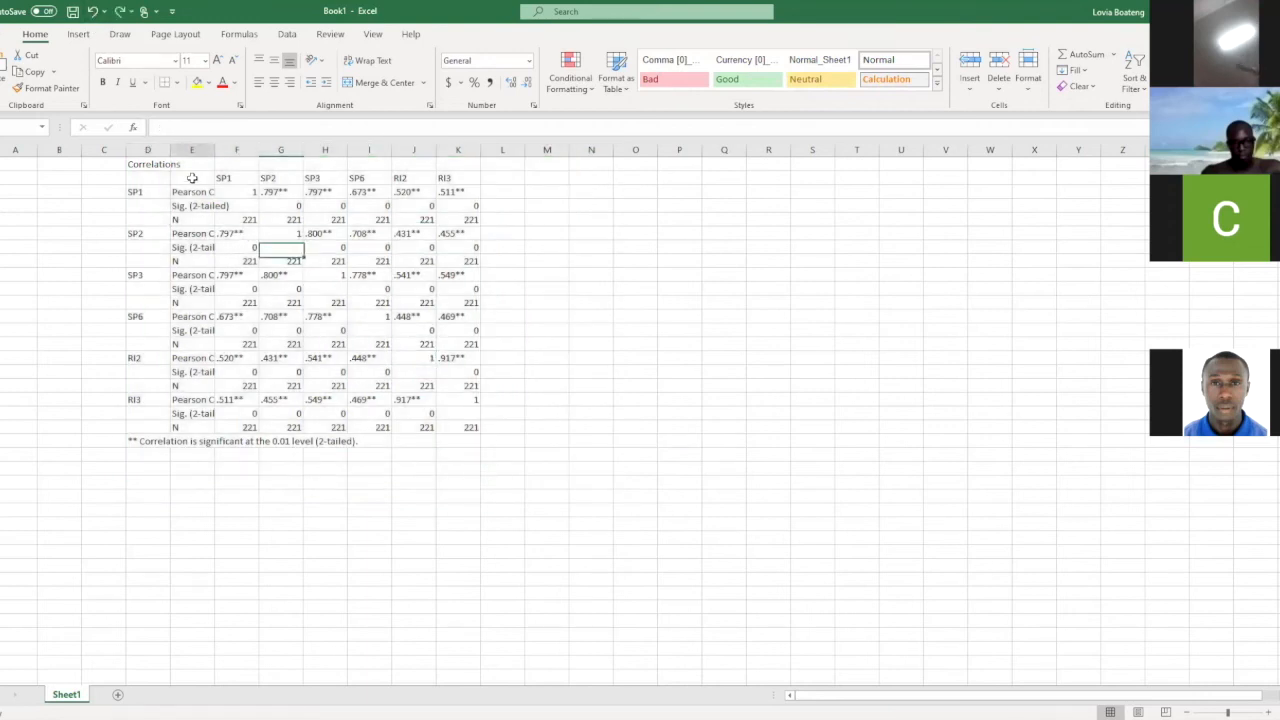
left_click(193, 149)
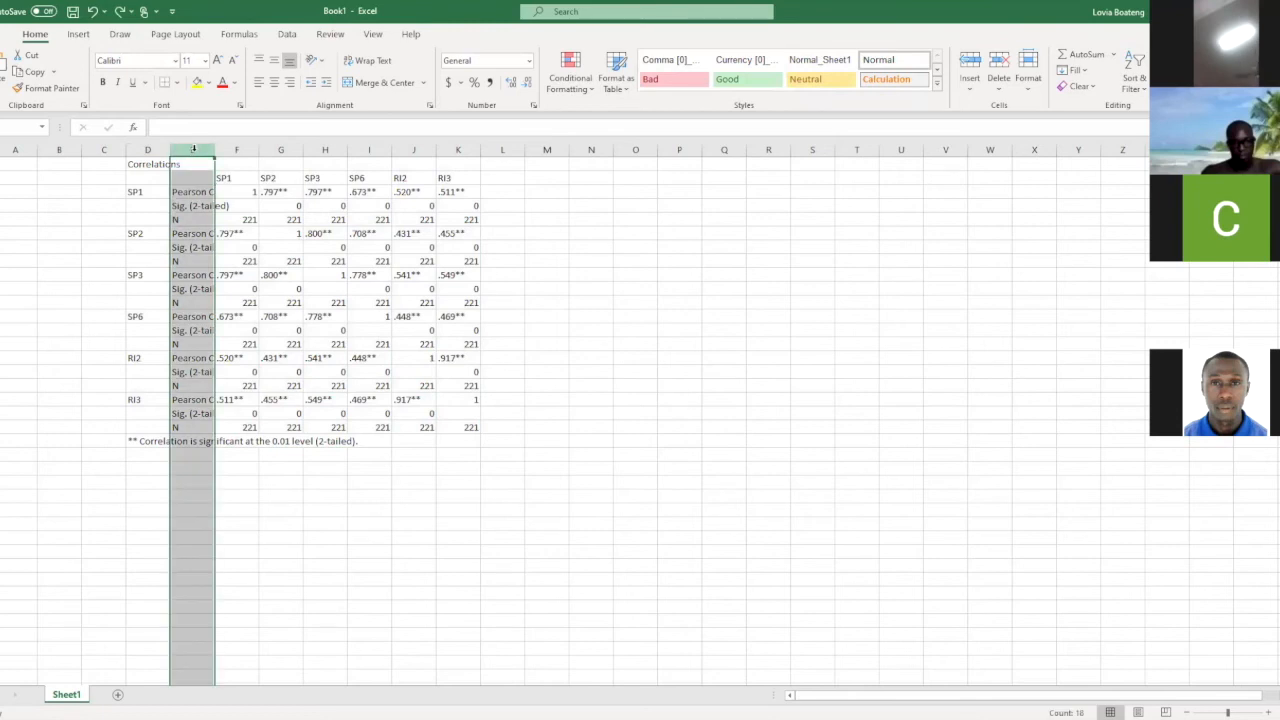
right_click(195, 152)
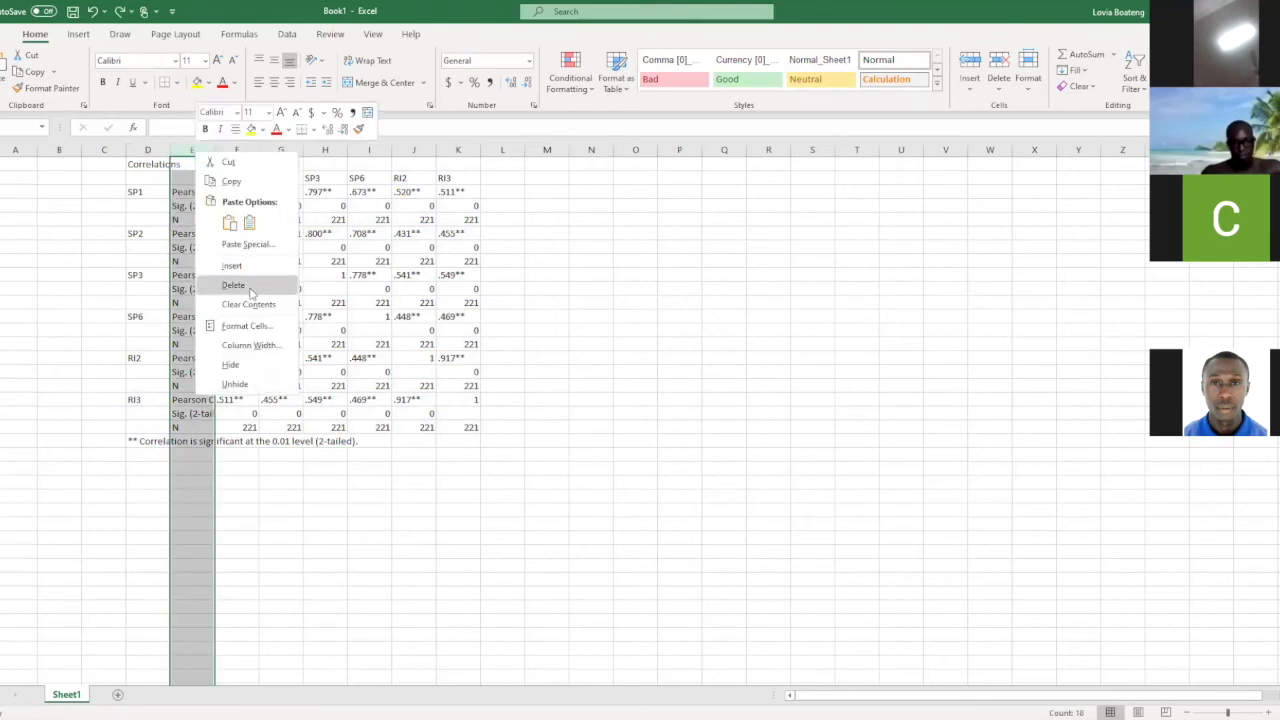
left_click(250, 287)
left_click(224, 387)
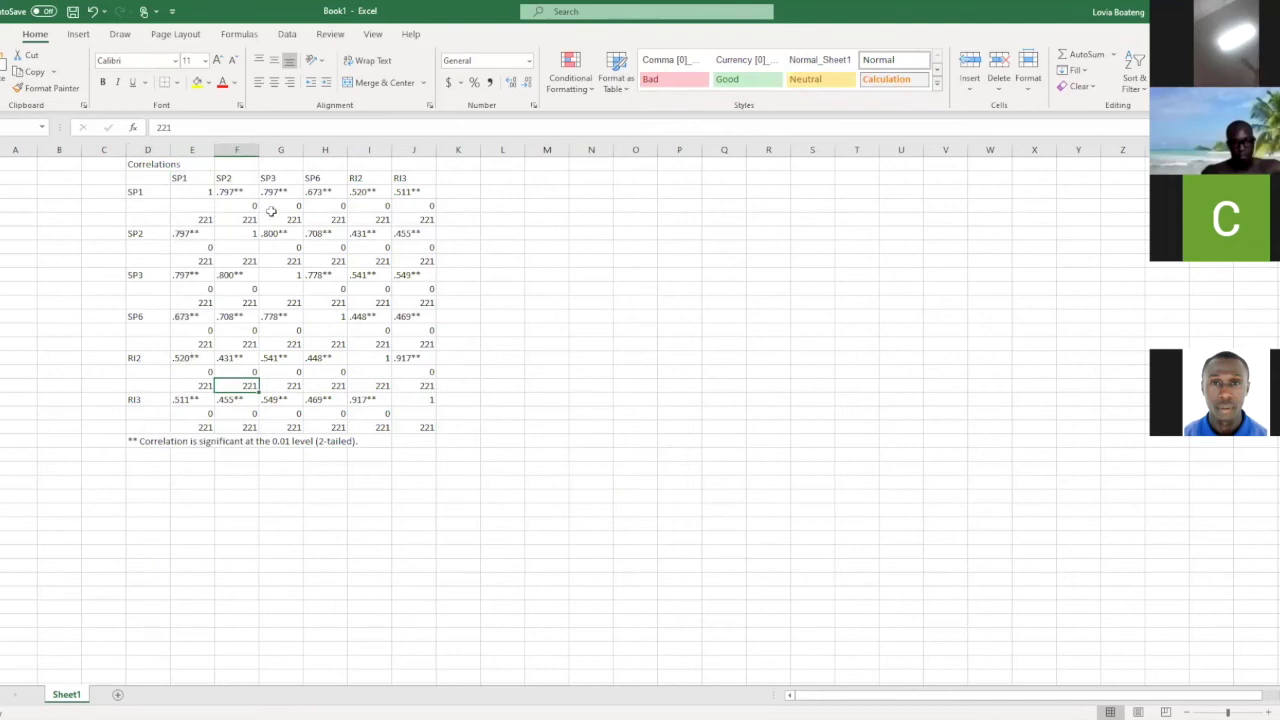
left_click(92, 11)
left_click(236, 236)
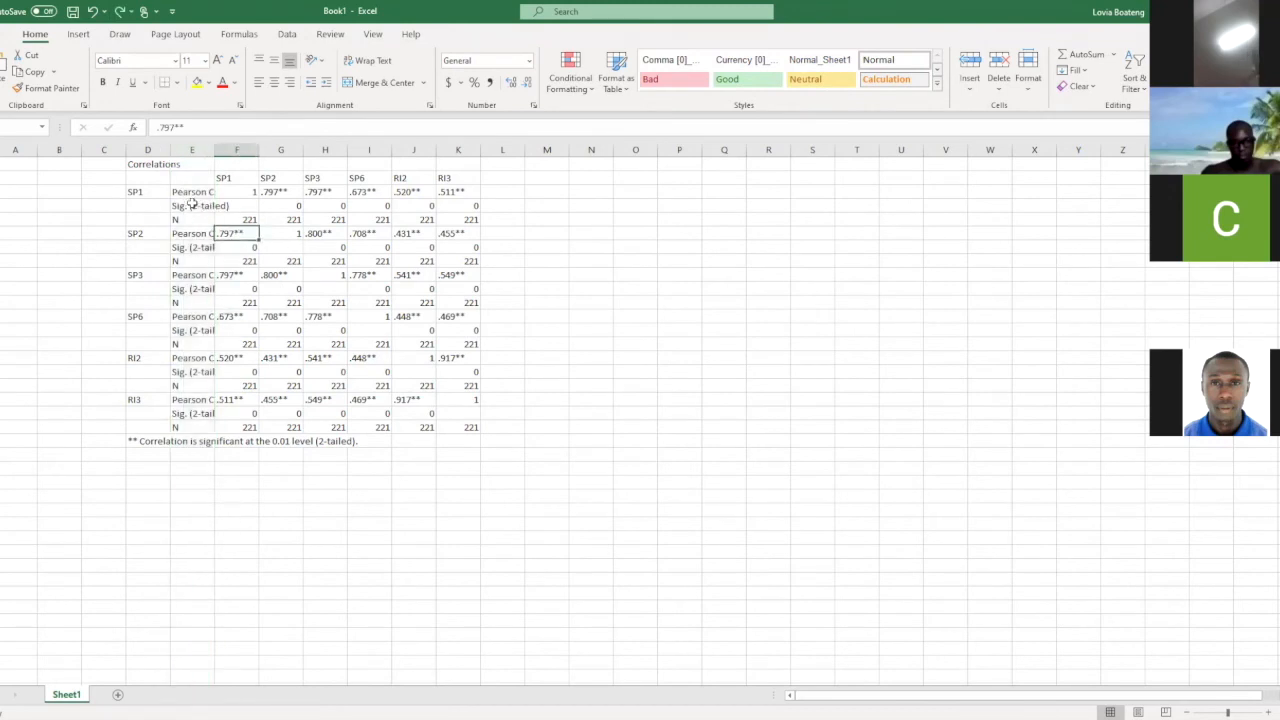
- Delete the entire Sig. (2-tailed) and N rows belonging to SP1
left_click_drag(191, 207, 466, 220)
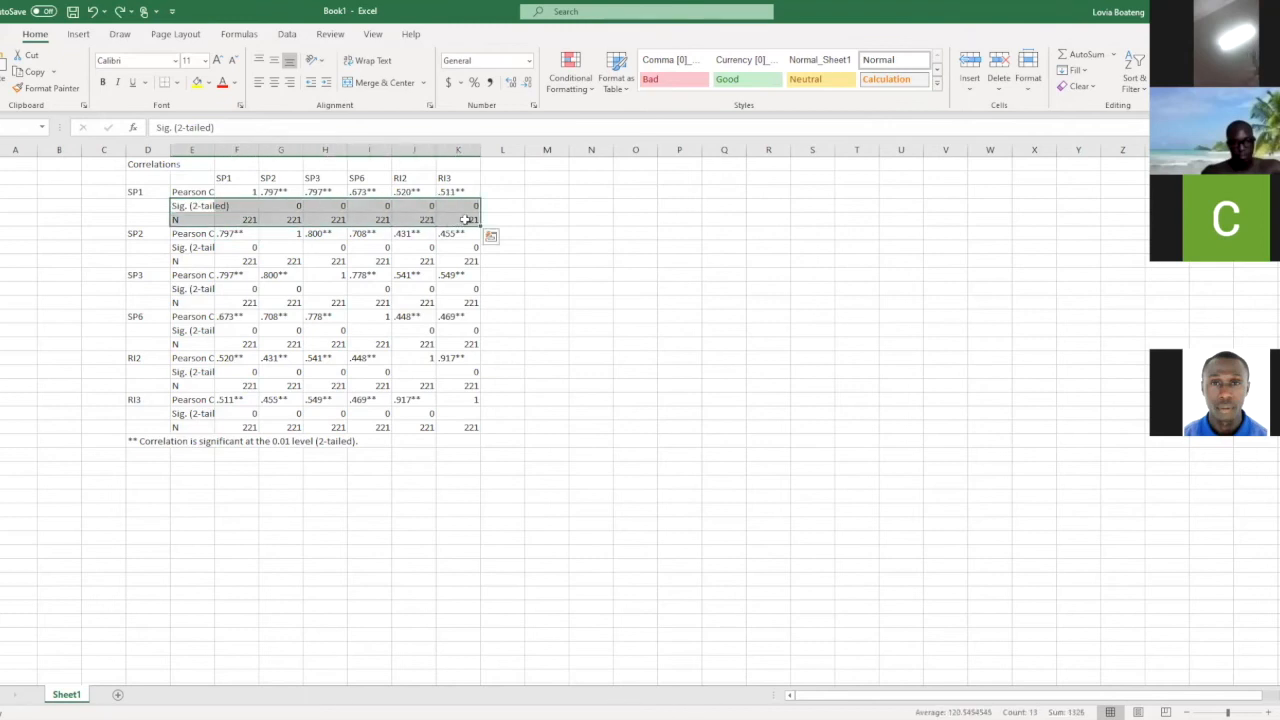
right_click(467, 221)
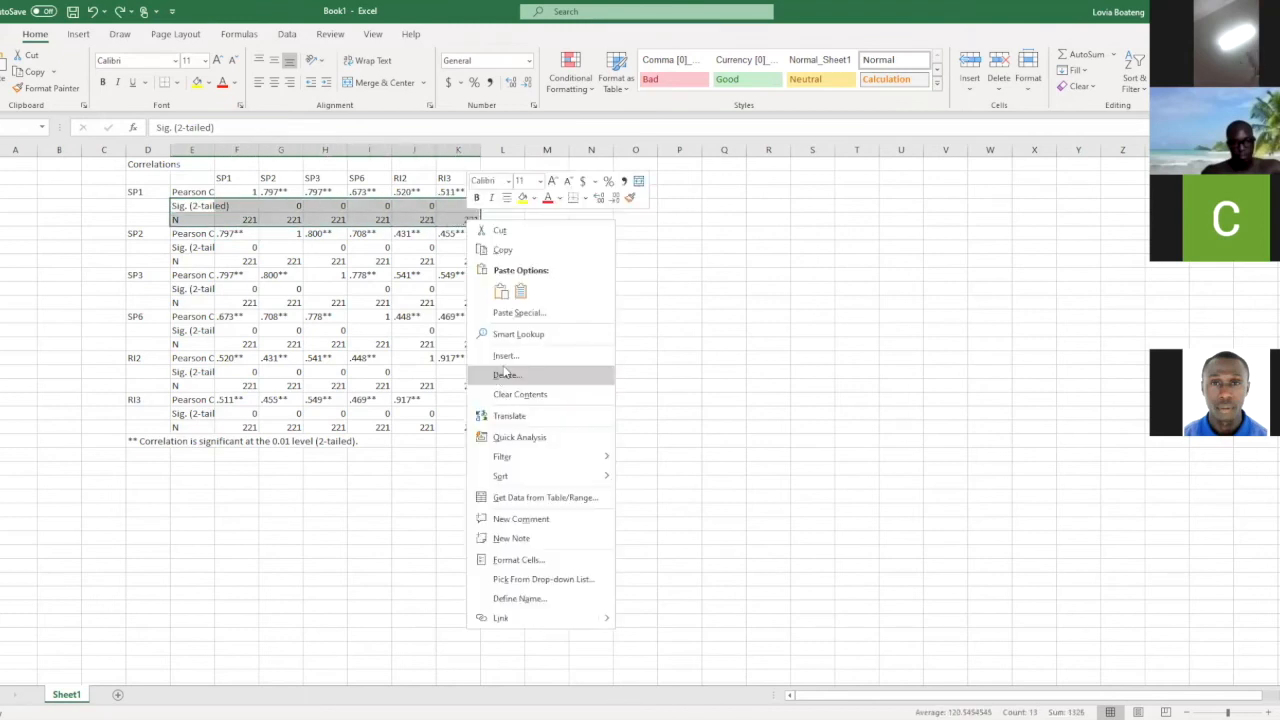
left_click(498, 376)
left_click(486, 374)
left_click(469, 414)
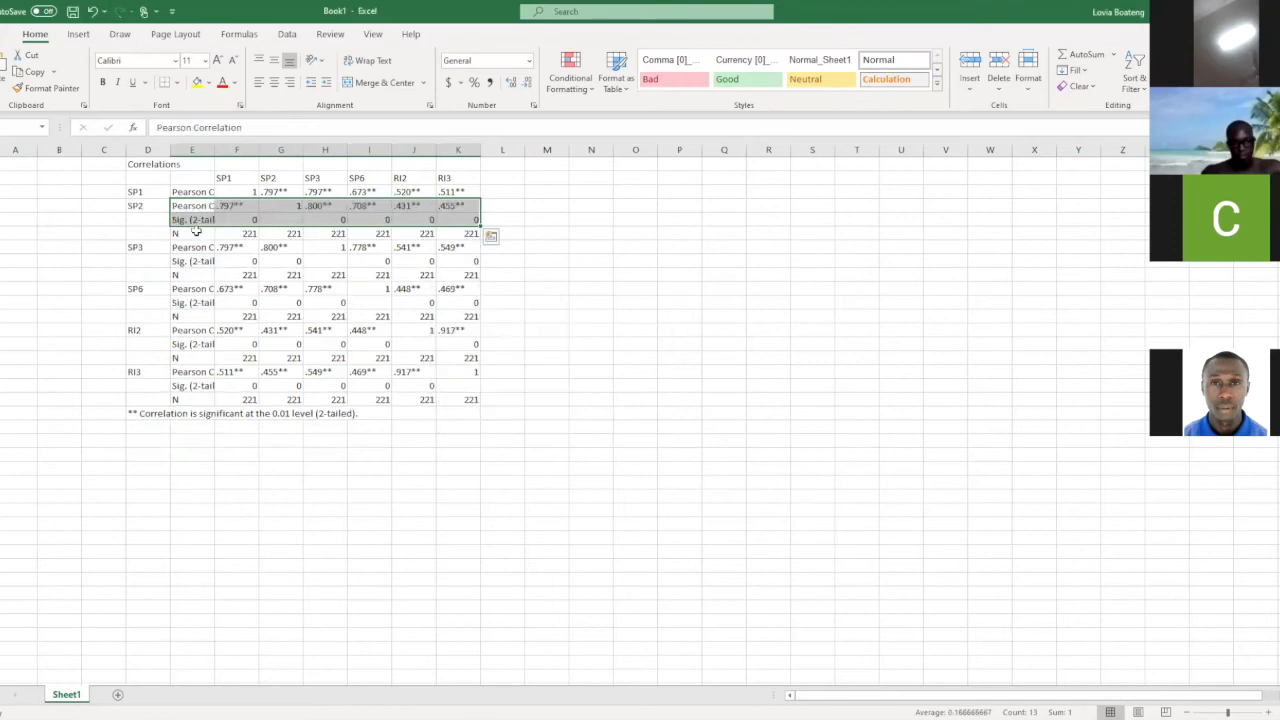
- Delete the entire Sig. (2-tailed) and N rows belonging to SP2
left_click(192, 219)
left_click_drag(192, 219, 467, 232)
right_click(467, 232)
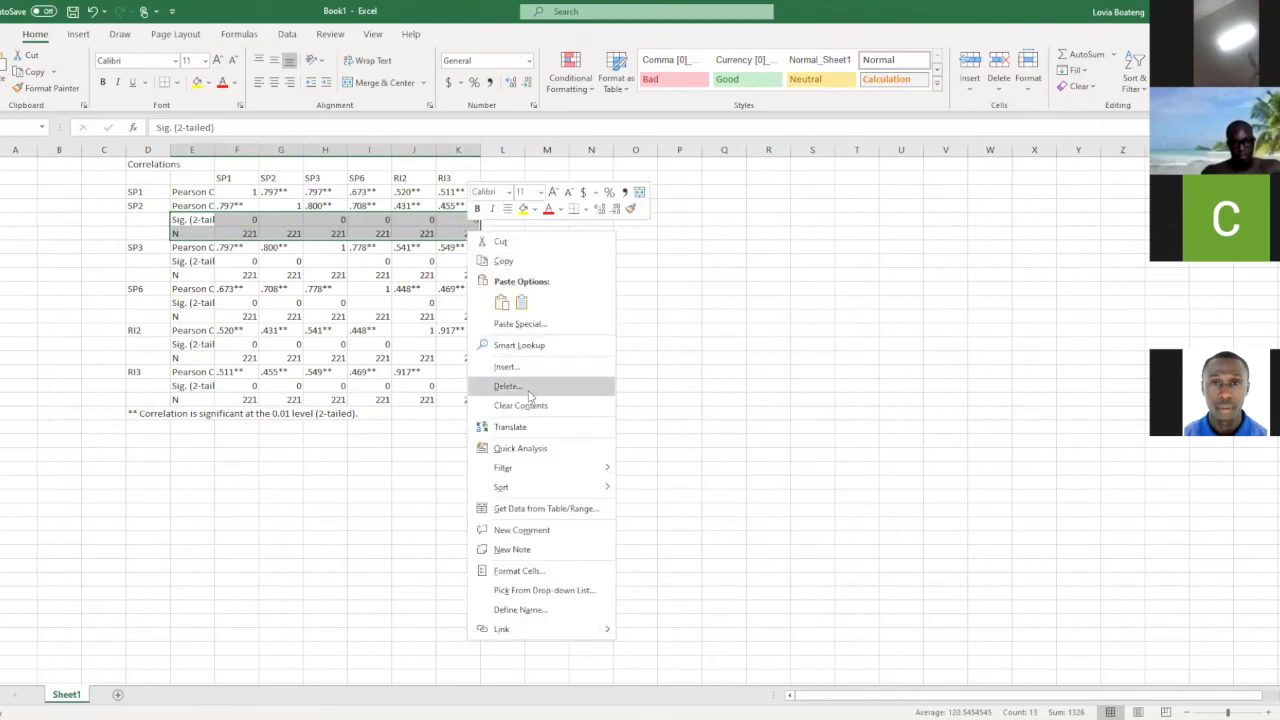
left_click(491, 389)
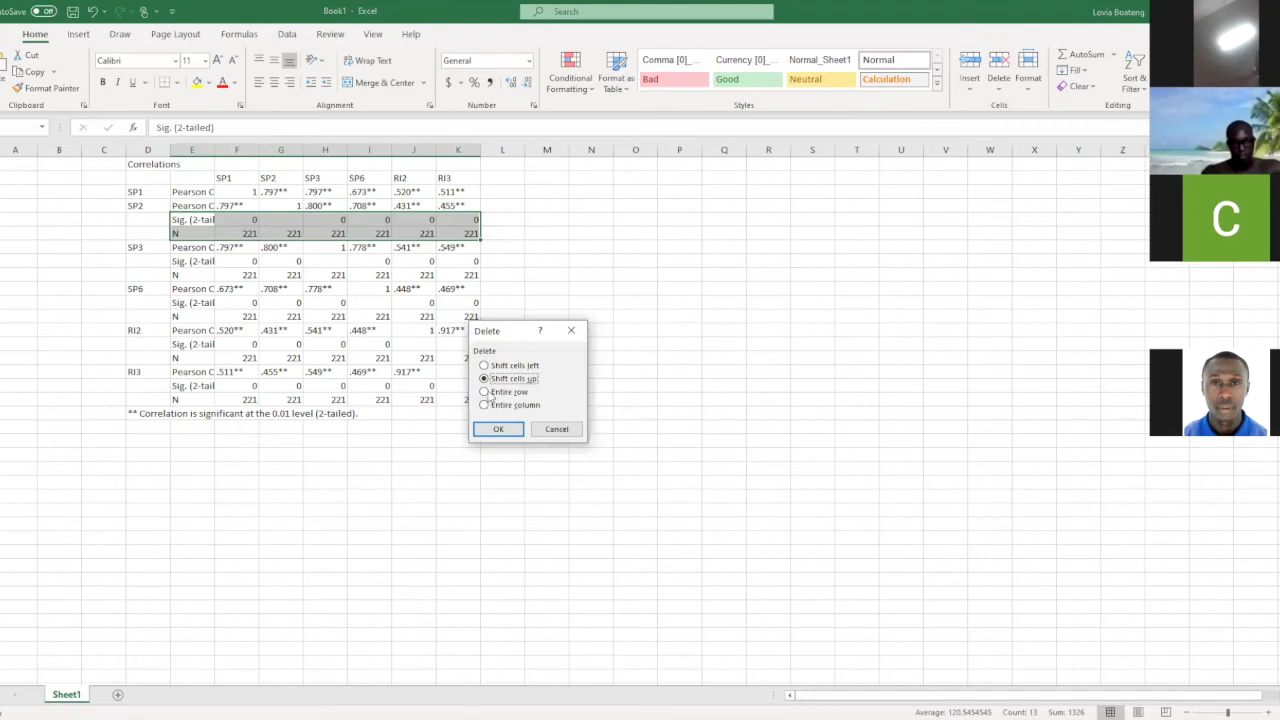
left_click(485, 392)
left_click(498, 428)
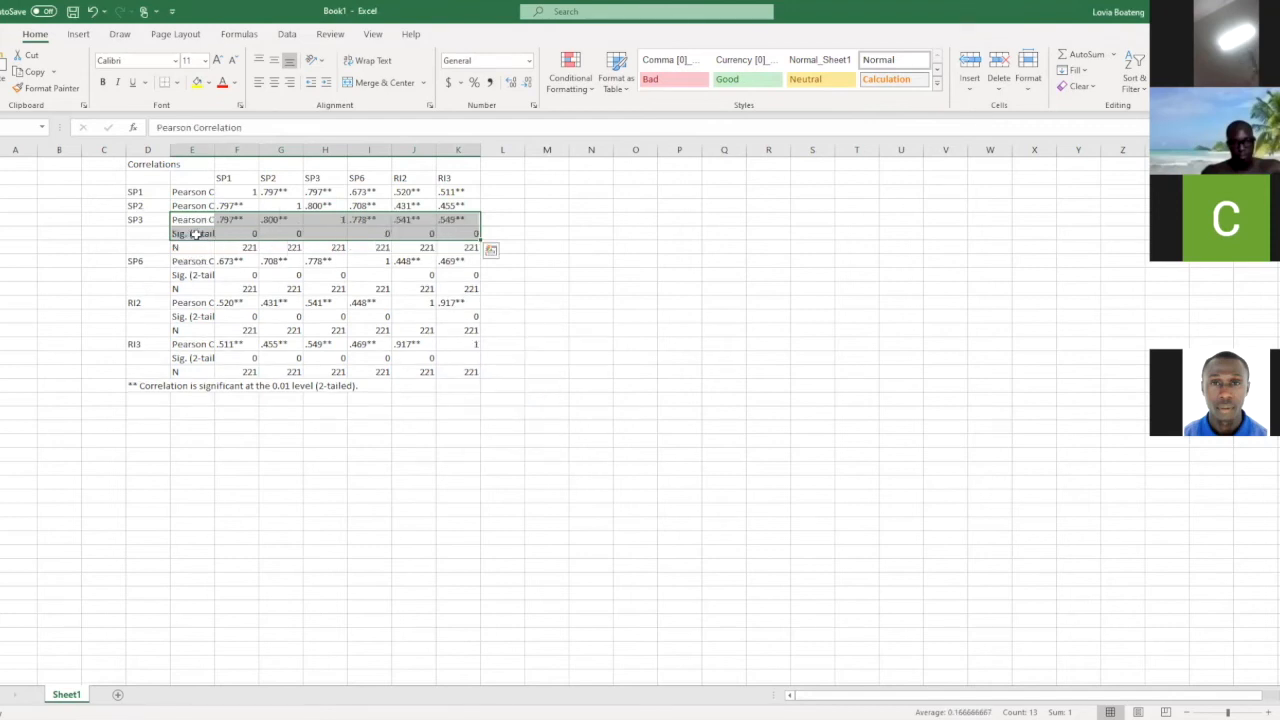
- Delete the entire Sig. (2-tailed) and N rows belonging to SP3
left_click(190, 234)
left_click_drag(190, 234, 460, 247)
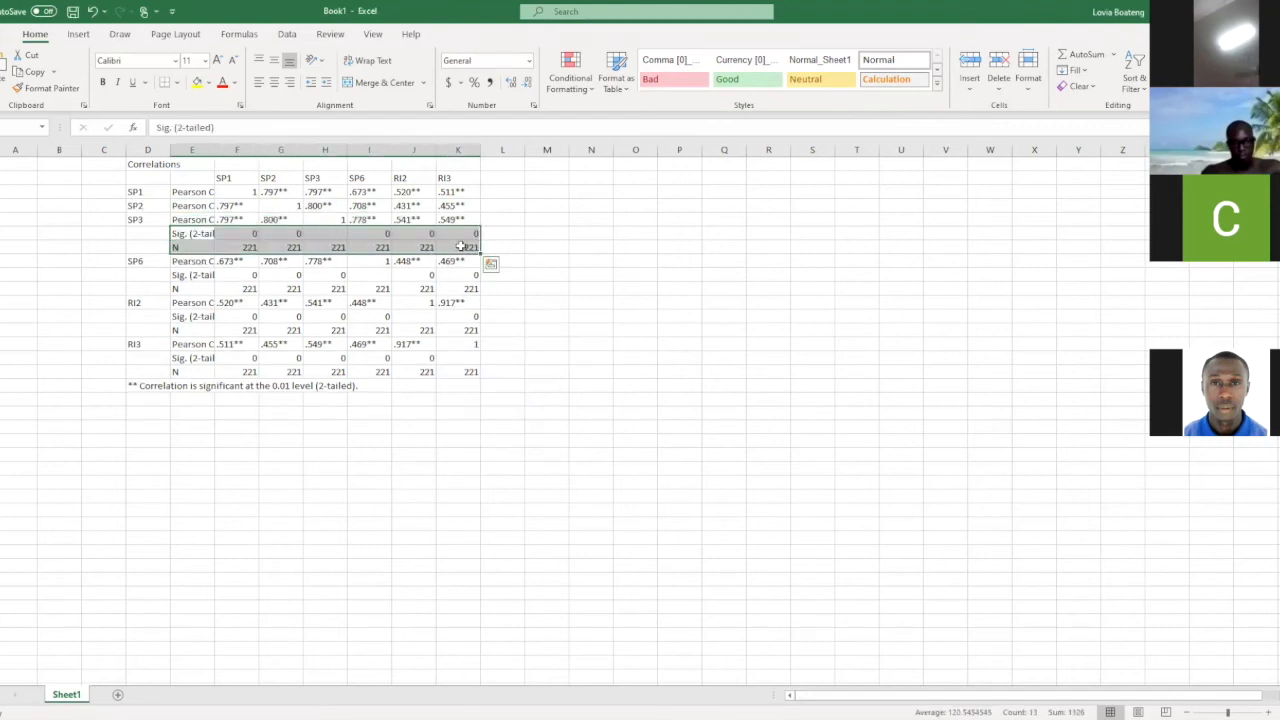
right_click(458, 247)
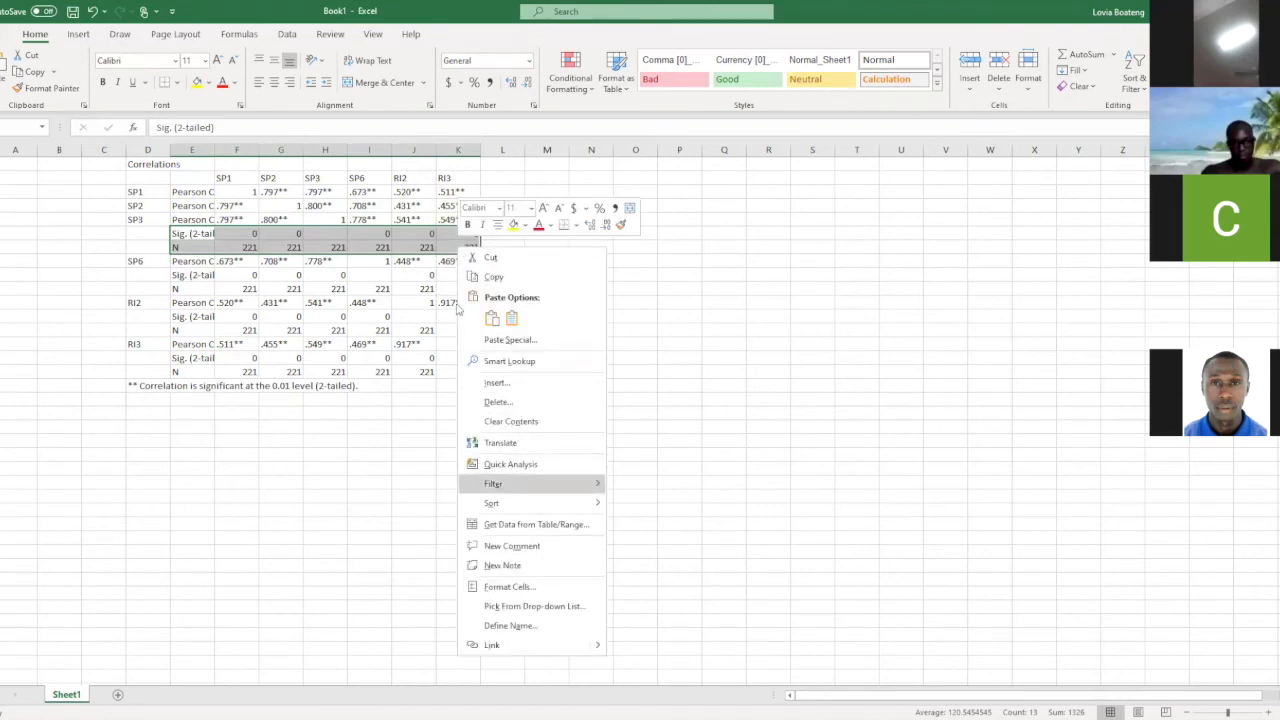
left_click(487, 401)
left_click(484, 400)
left_click(485, 435)
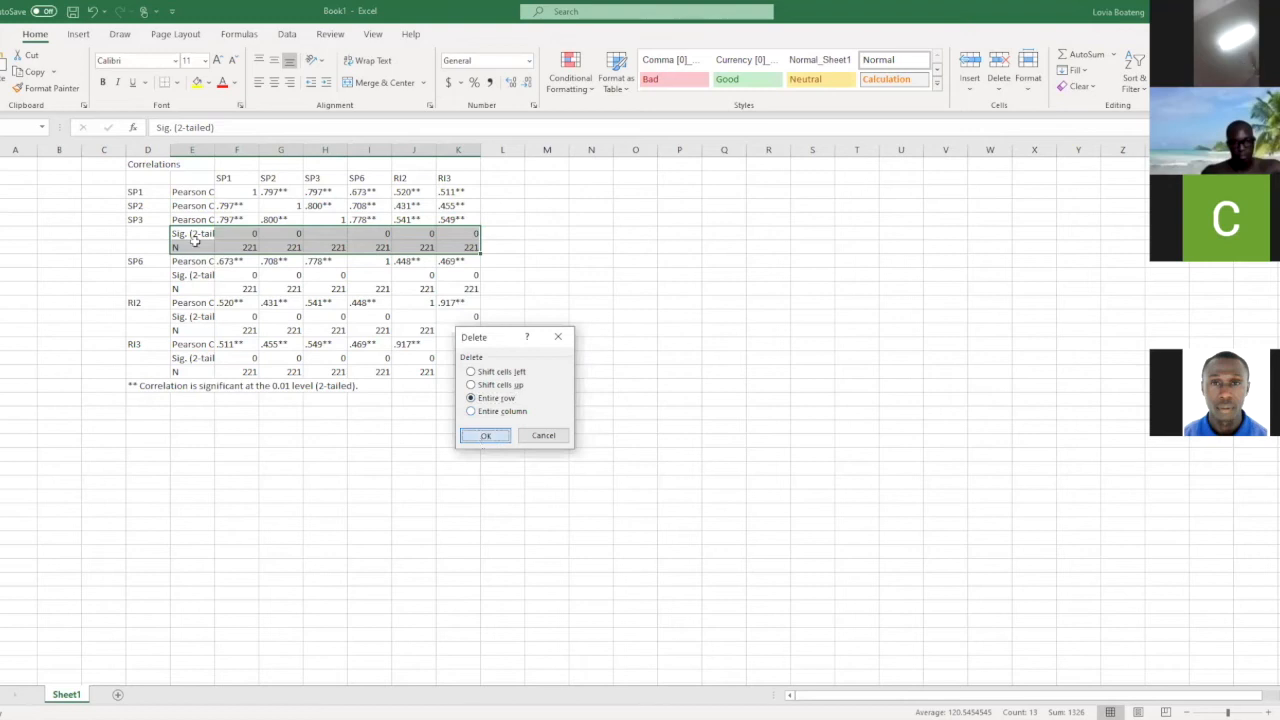
- Delete the entire Sig. (2-tailed) and N rows belonging to SP6
left_click_drag(186, 250, 460, 258)
right_click(462, 261)
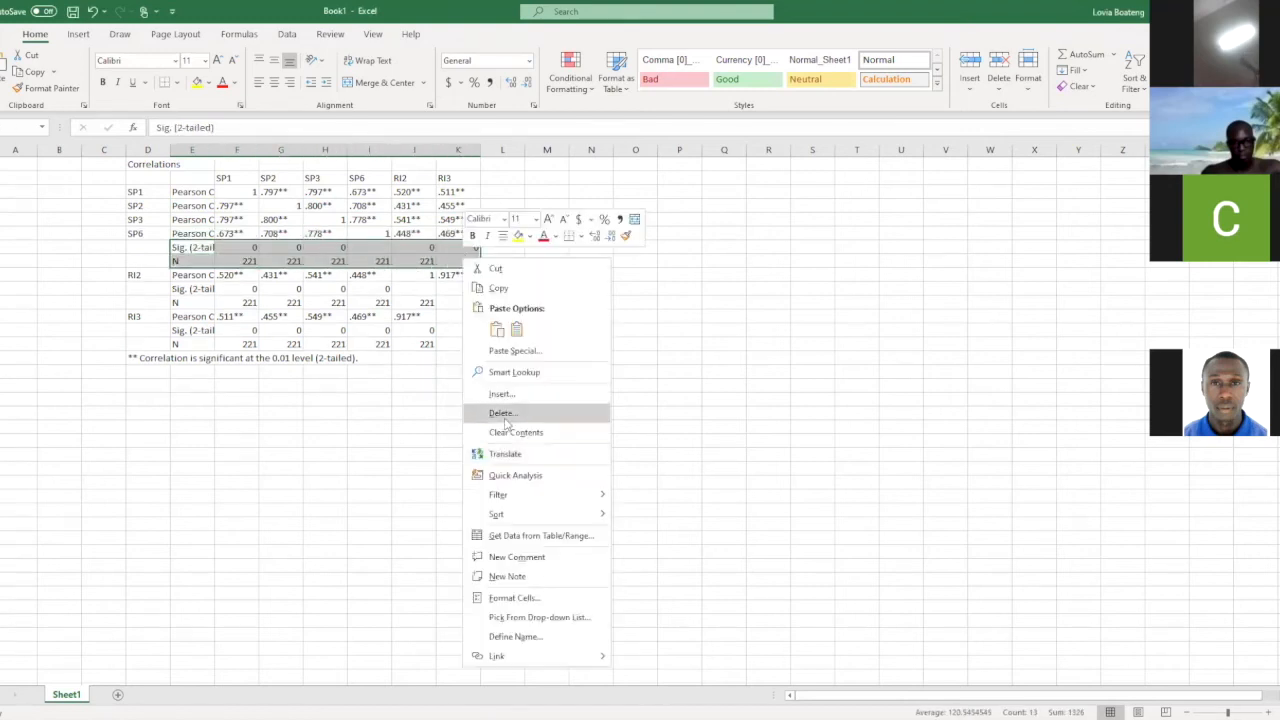
left_click(505, 414)
left_click(478, 408)
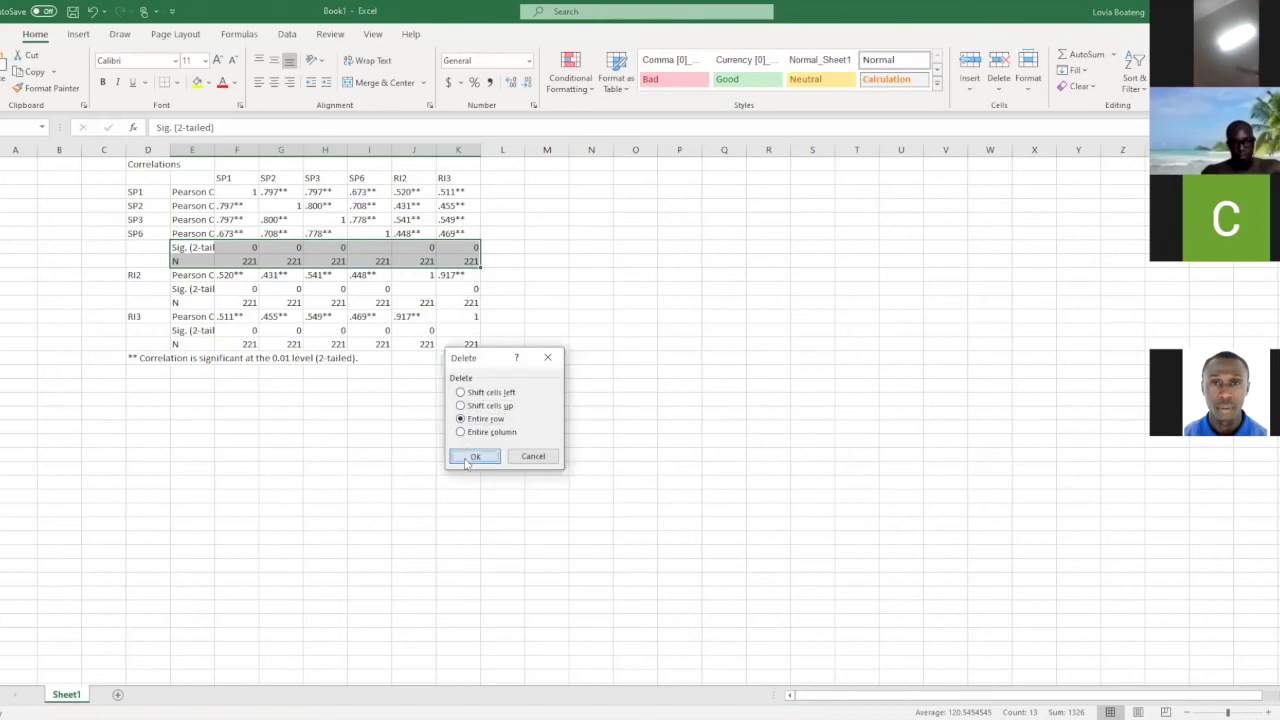
left_click(474, 455)
- Delete the entire Sig. (2-tailed) and N rows belonging to RI2
left_click_drag(199, 261, 461, 274)
right_click(462, 275)
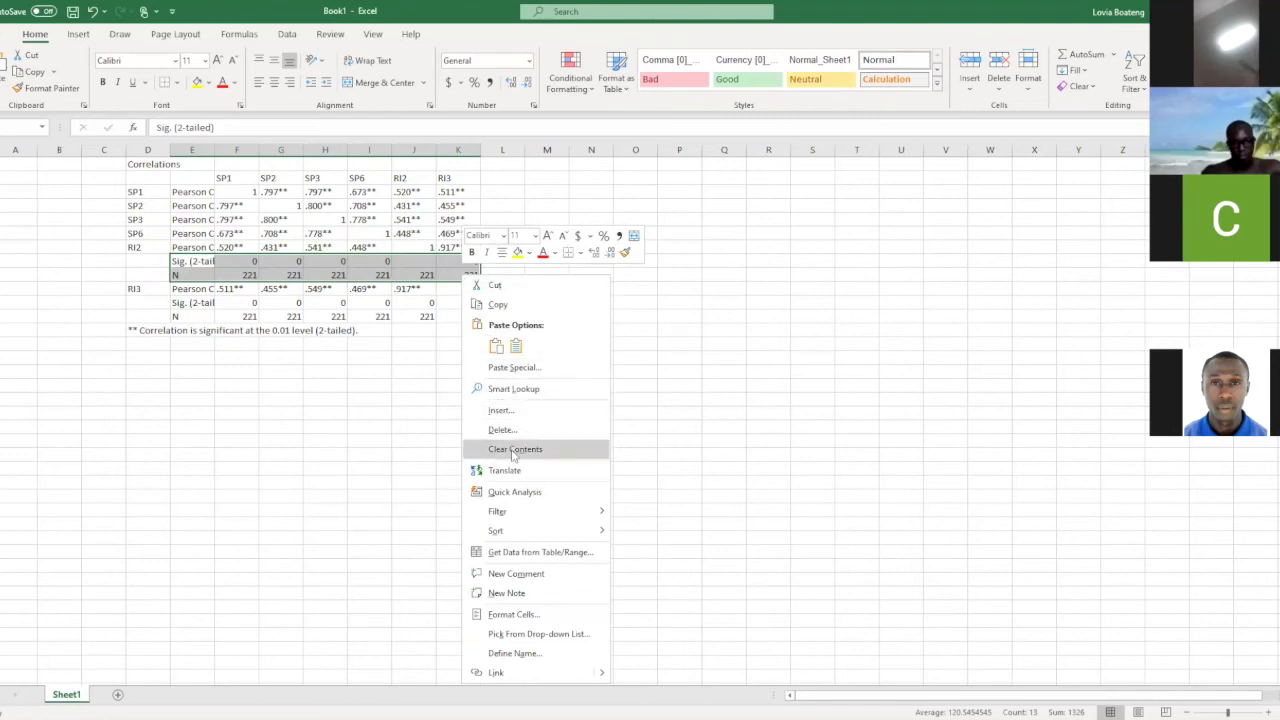
left_click(520, 430)
left_click(480, 426)
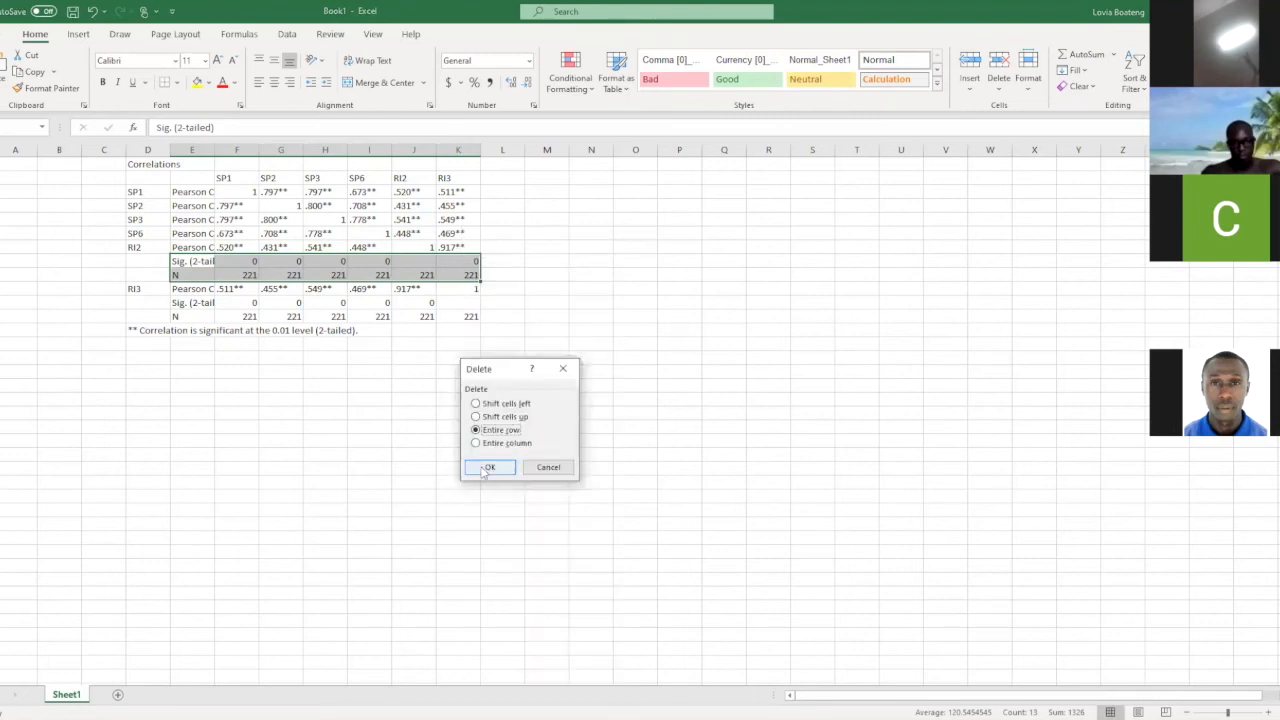
left_click(489, 466)
- Delete the Sig. (2-tailed) and N rows belonging to RI3 together with the significance footnote row beneath them
left_click_drag(188, 272, 448, 297)
right_click(450, 298)
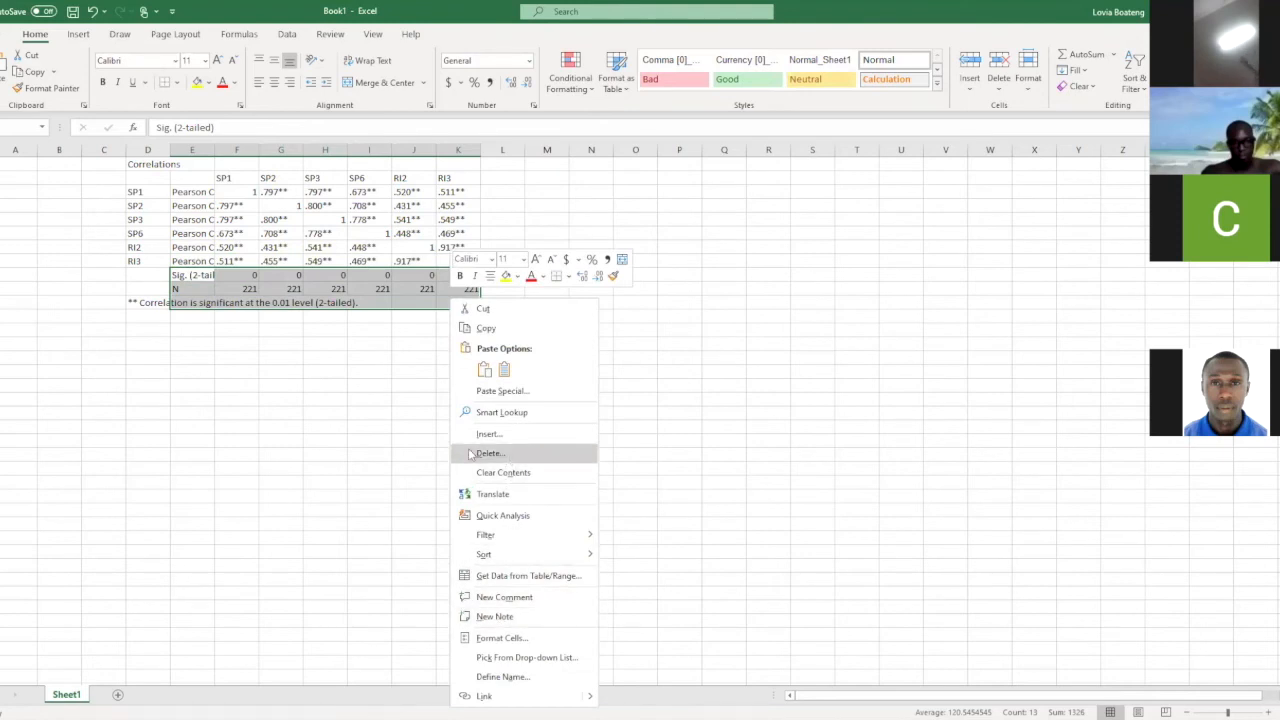
left_click(508, 455)
left_click(474, 490)
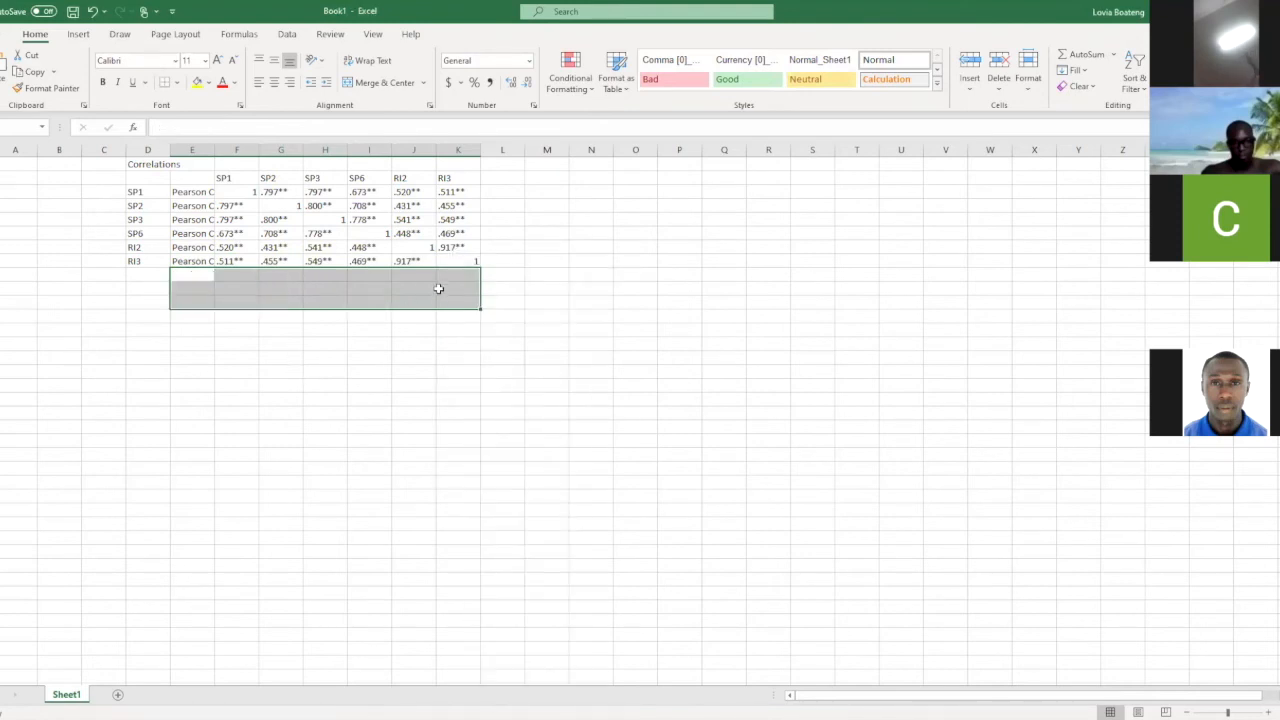
left_click(385, 344)
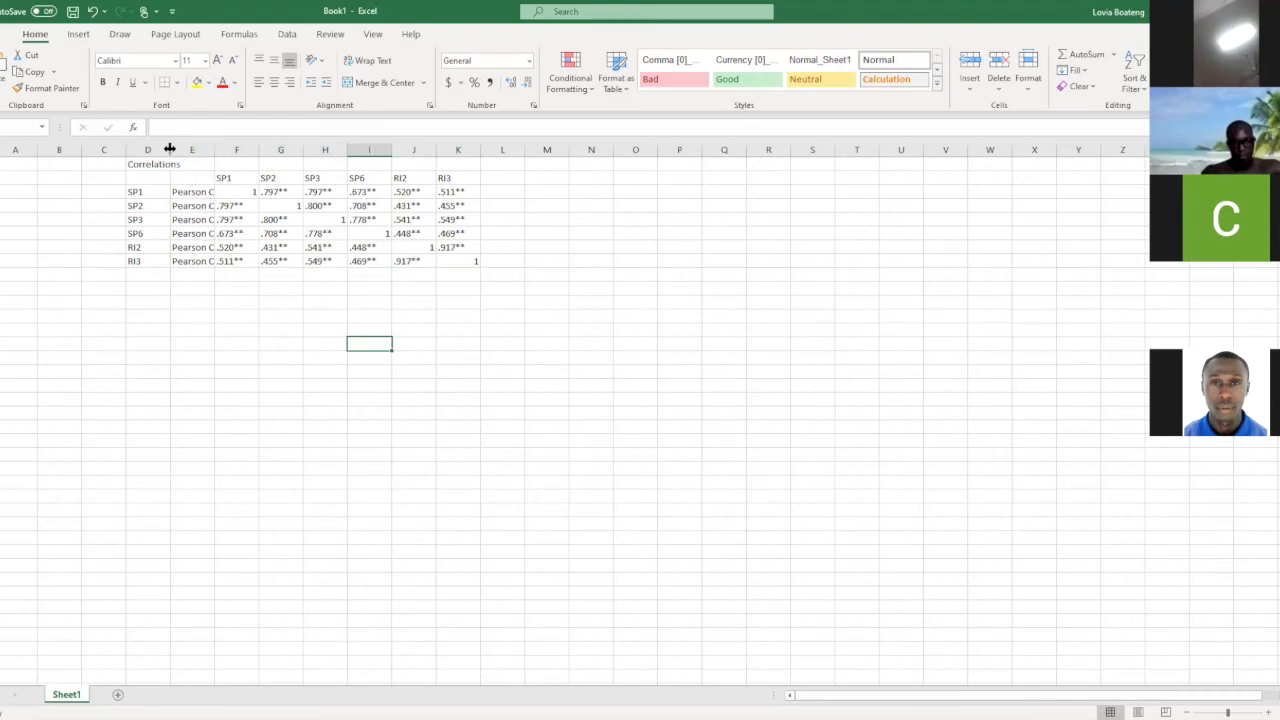
- Delete column E, which holds the Pearson Correlation labels
left_click(205, 148)
right_click(205, 148)
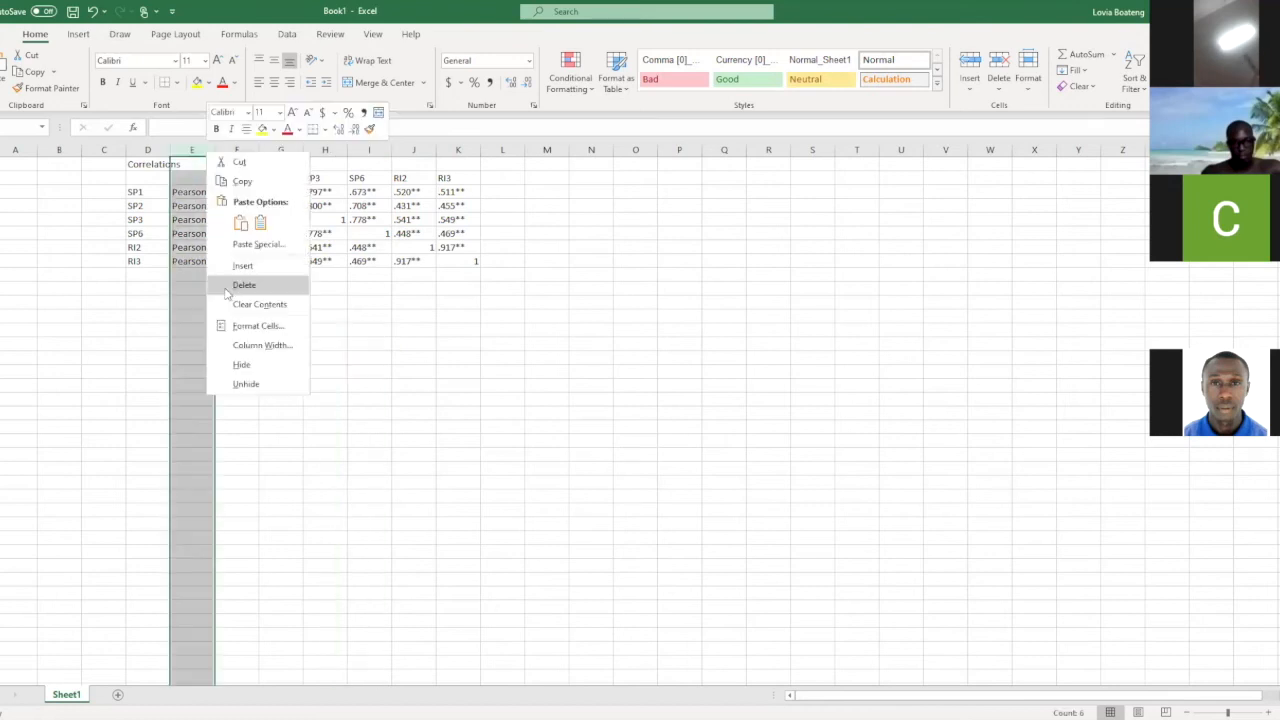
left_click(229, 290)
left_click(190, 244)
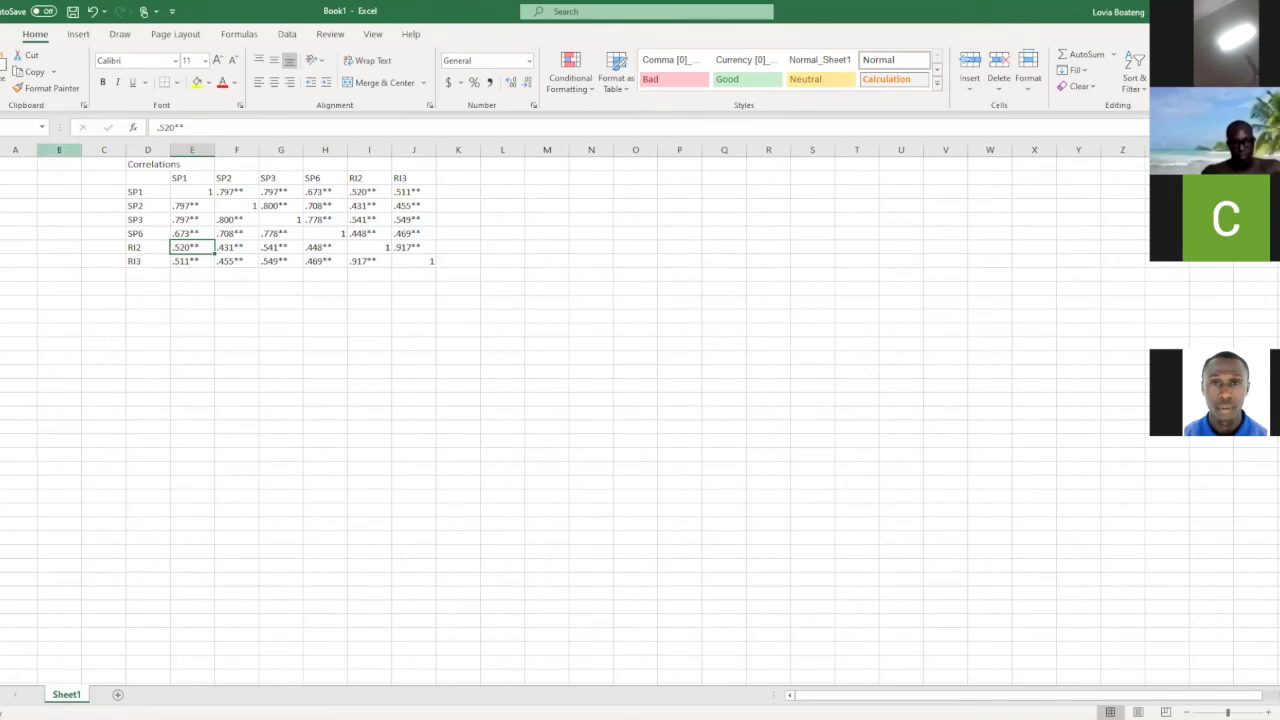
- Delete the entire RI3 column at the end of the correlation table
left_click_drag(433, 262, 401, 195)
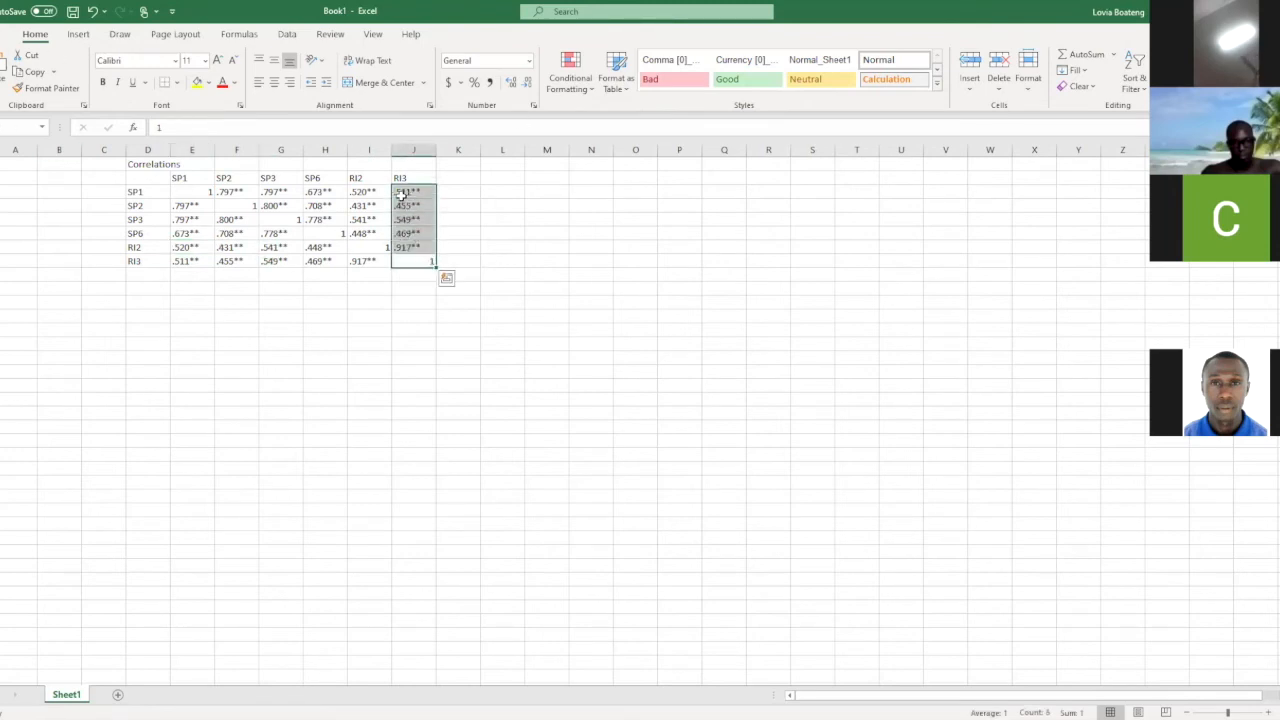
right_click(401, 195)
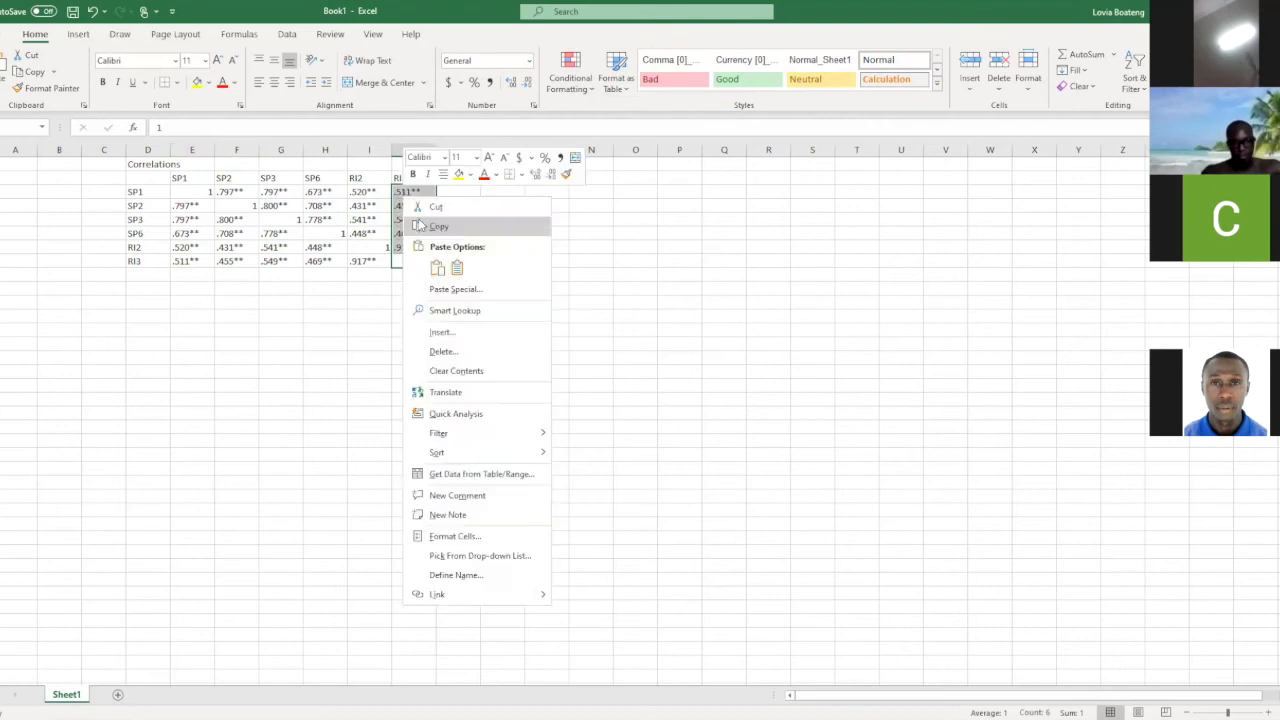
left_click(432, 348)
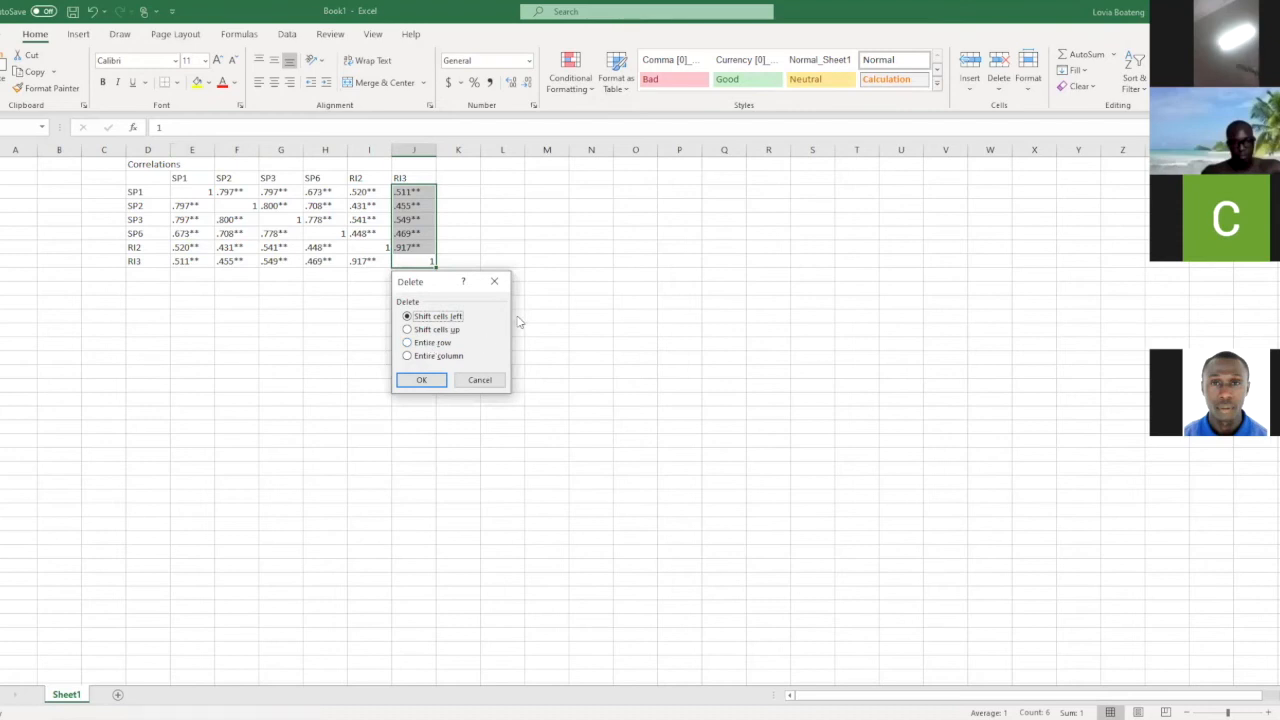
left_click(430, 357)
left_click(421, 380)
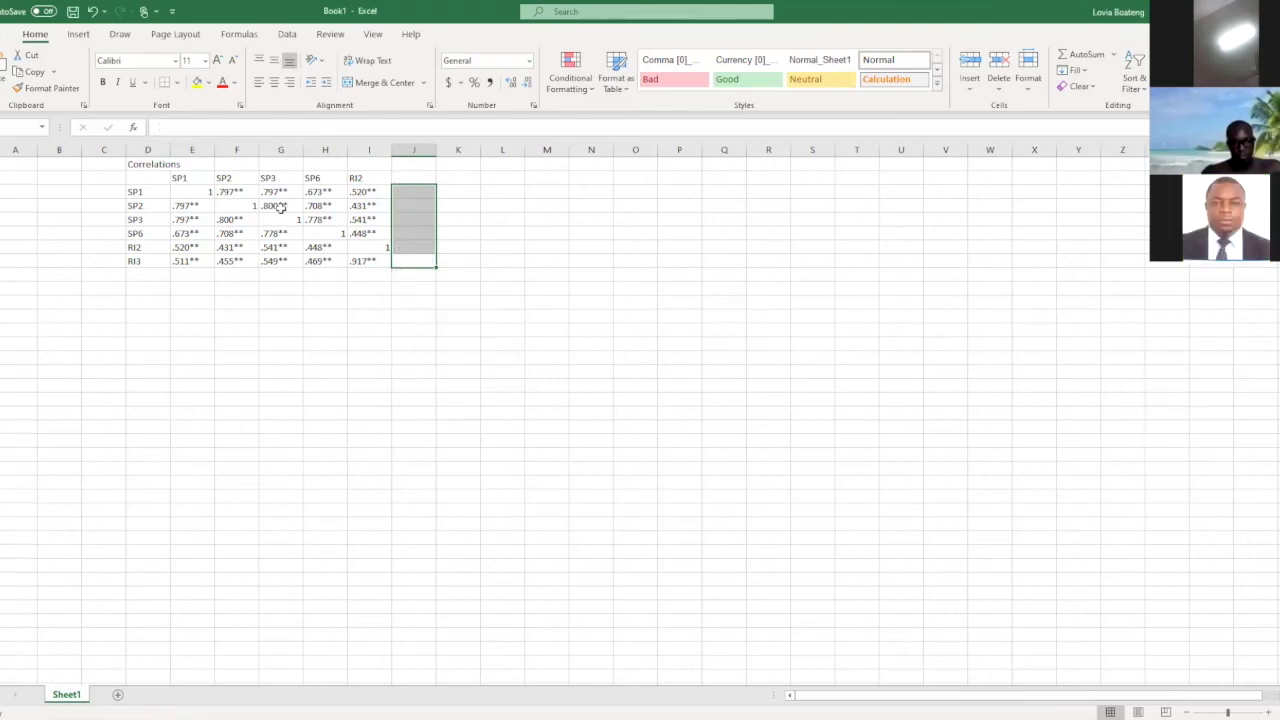
- Clear the diagonal 1s and all coefficients above them in the SP1 to RI2 rows, leaving only the lower triangle
left_click(275, 205)
left_click_drag(205, 188, 362, 198)
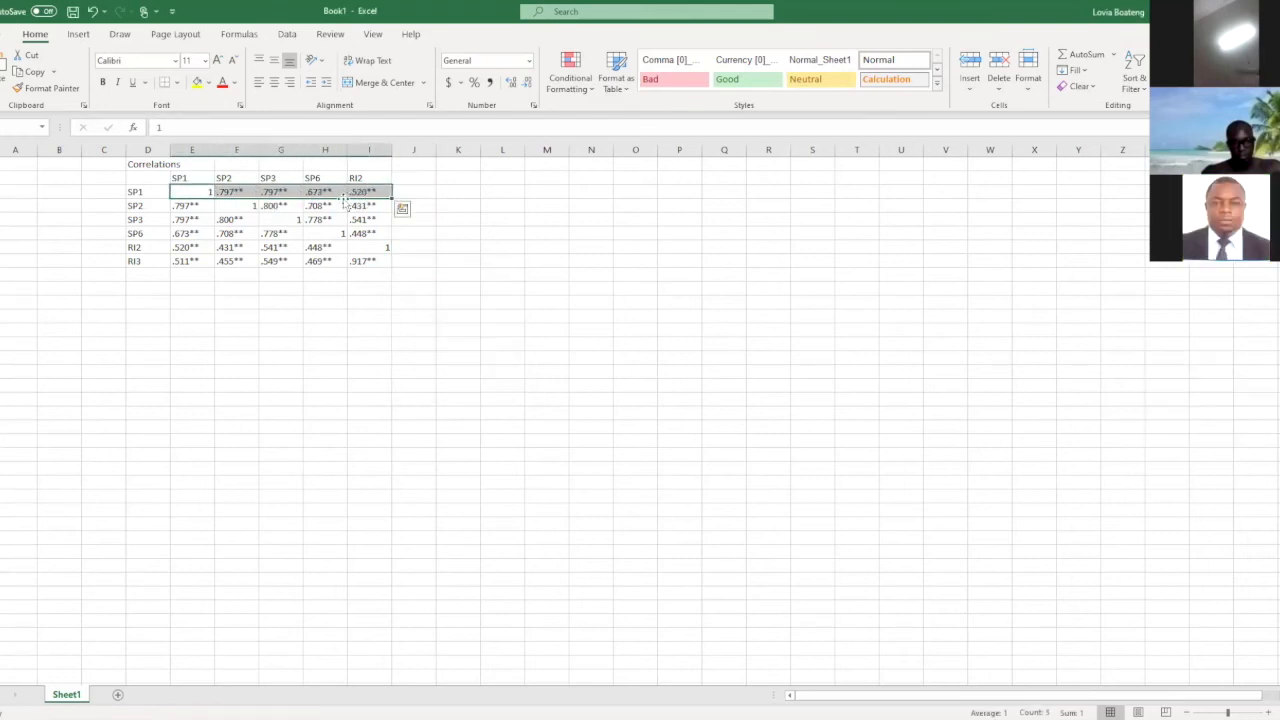
key("Delete")
left_click_drag(234, 205, 356, 205)
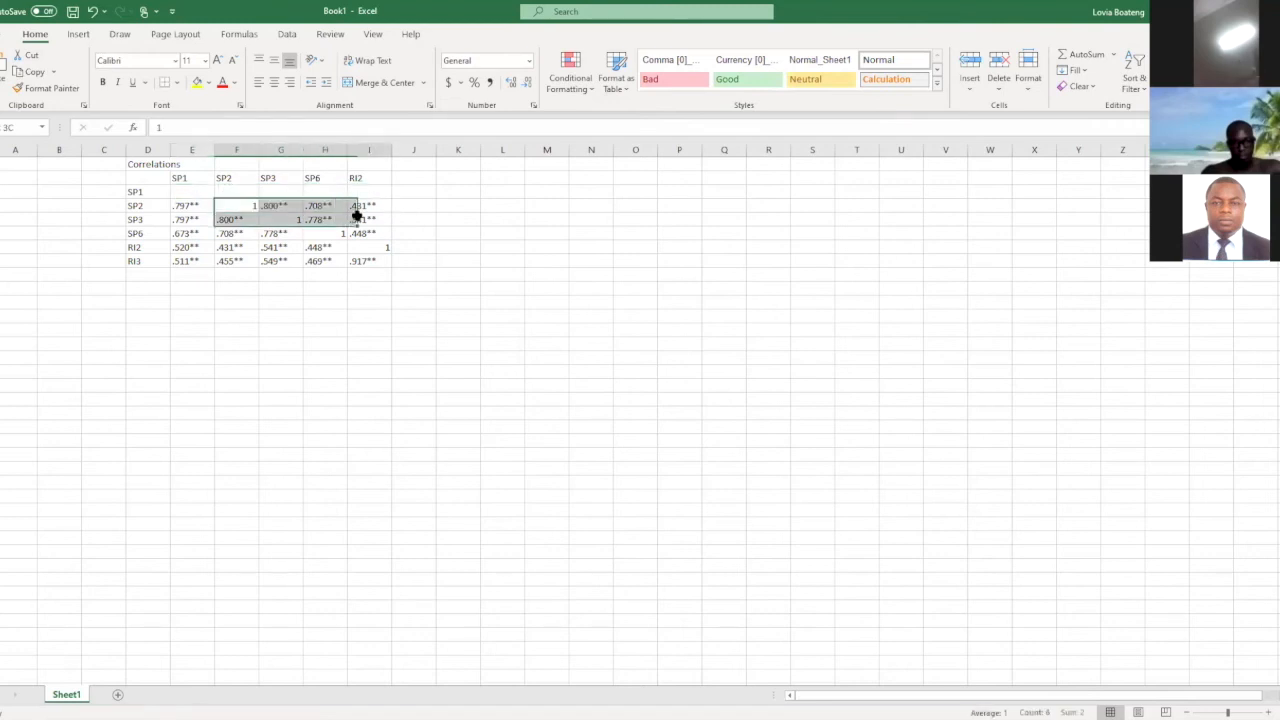
key("Delete")
left_click_drag(264, 219, 365, 233)
key("Delete")
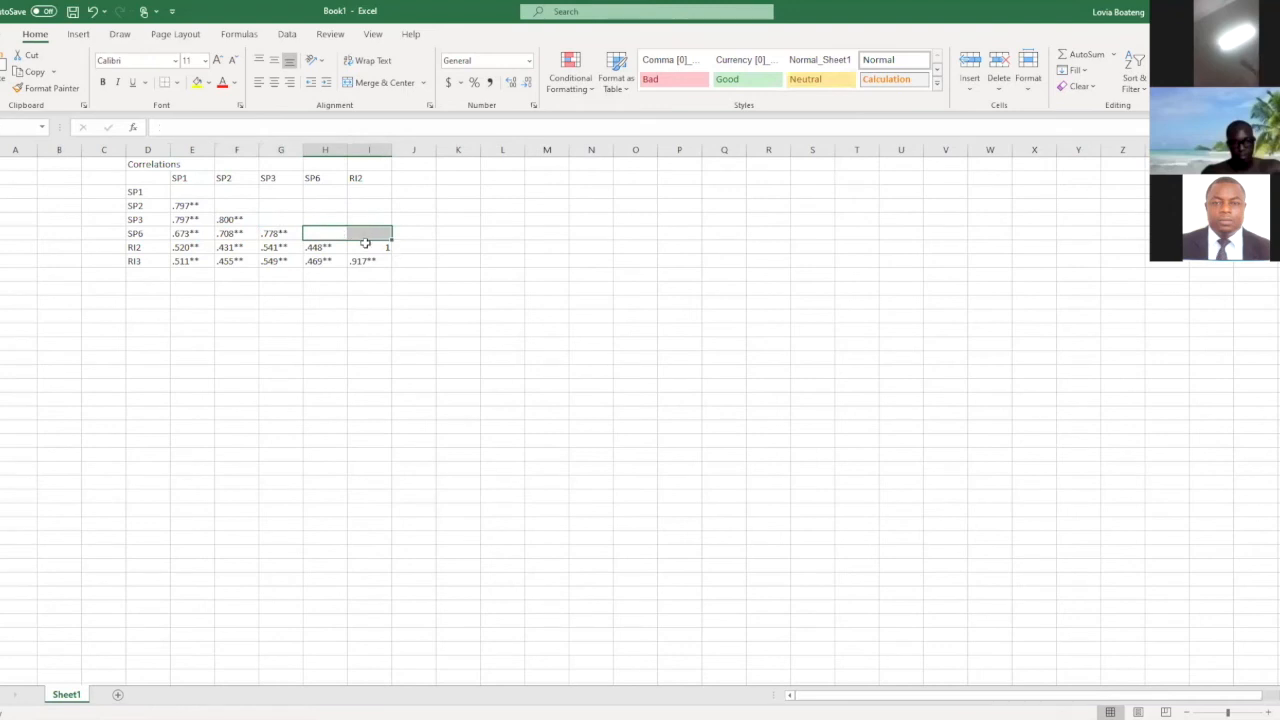
key("Delete")
left_click(362, 247)
key("Delete")
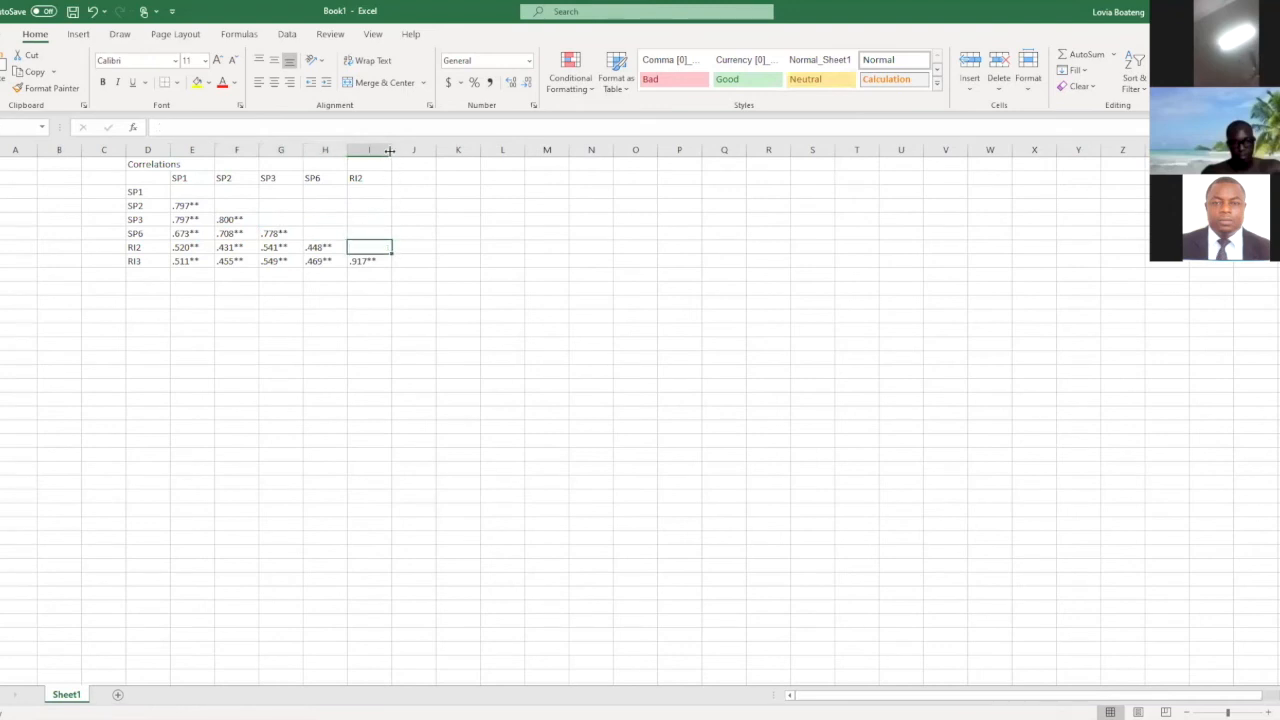
left_click_drag(390, 150, 438, 152)
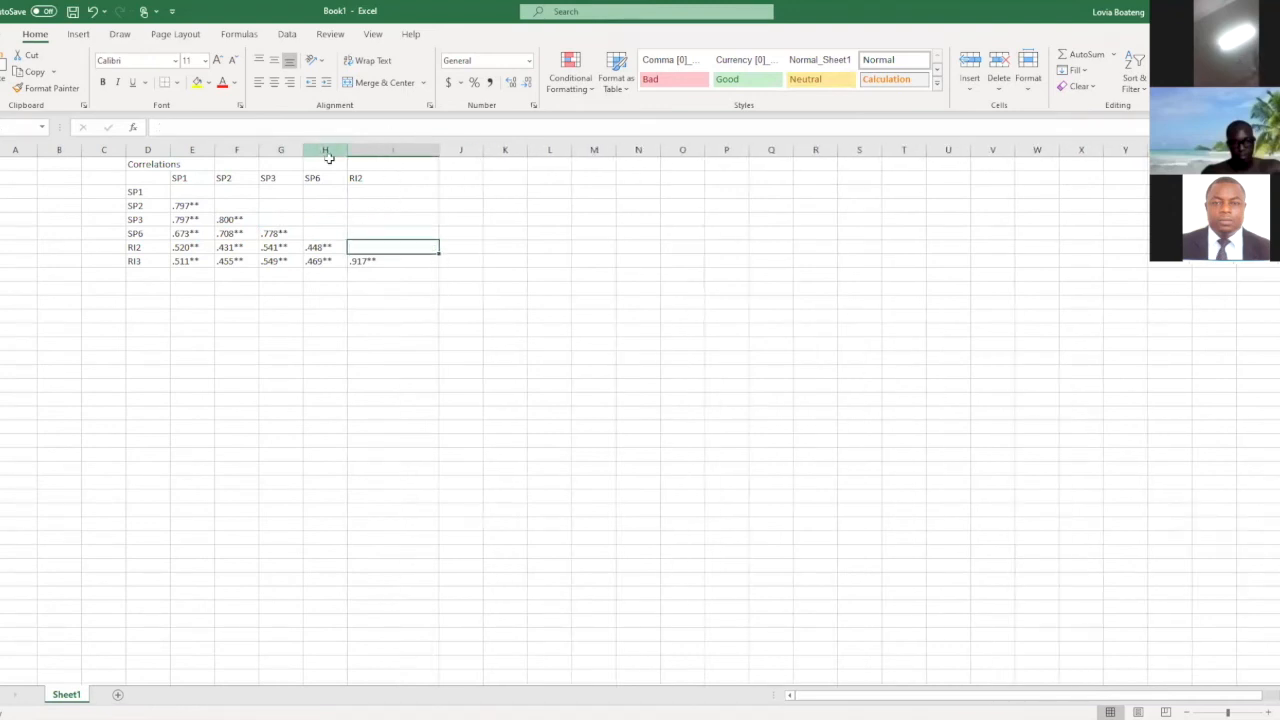
left_click(92, 11)
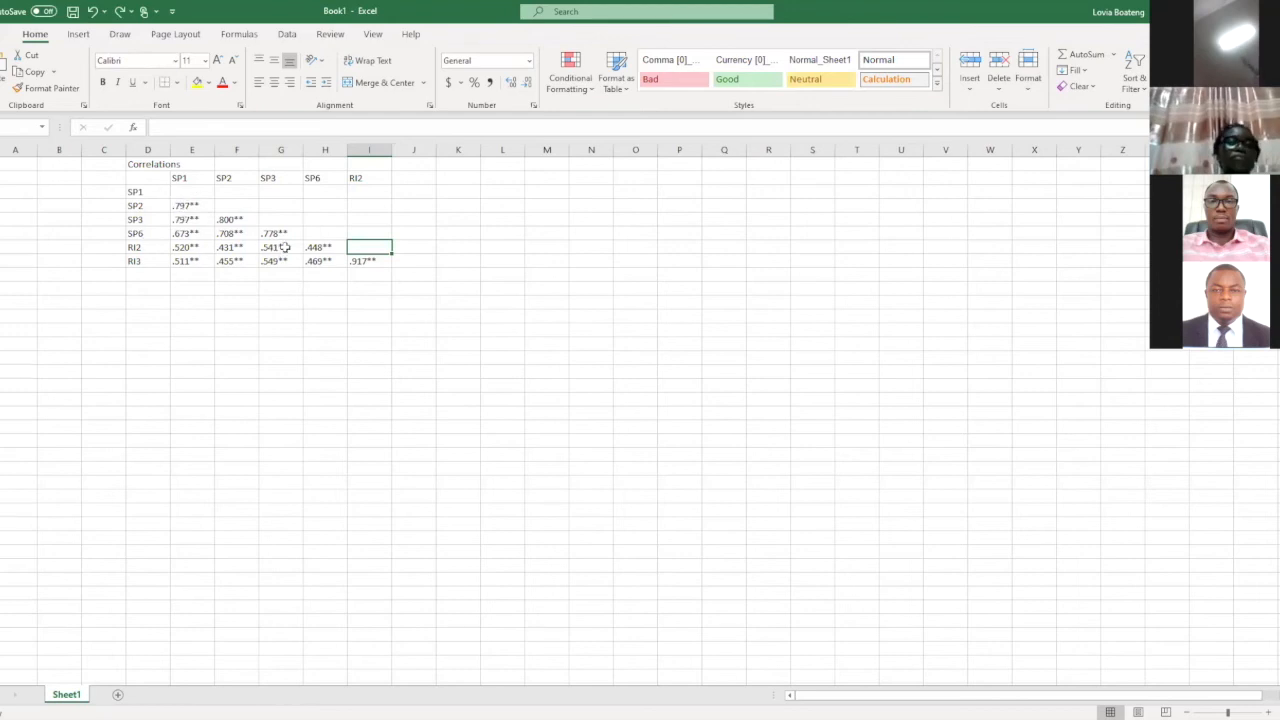
- Enter the labels A, B and C in consecutive column H cells below the table, and HTMT three rows beneath C
left_click(312, 383)
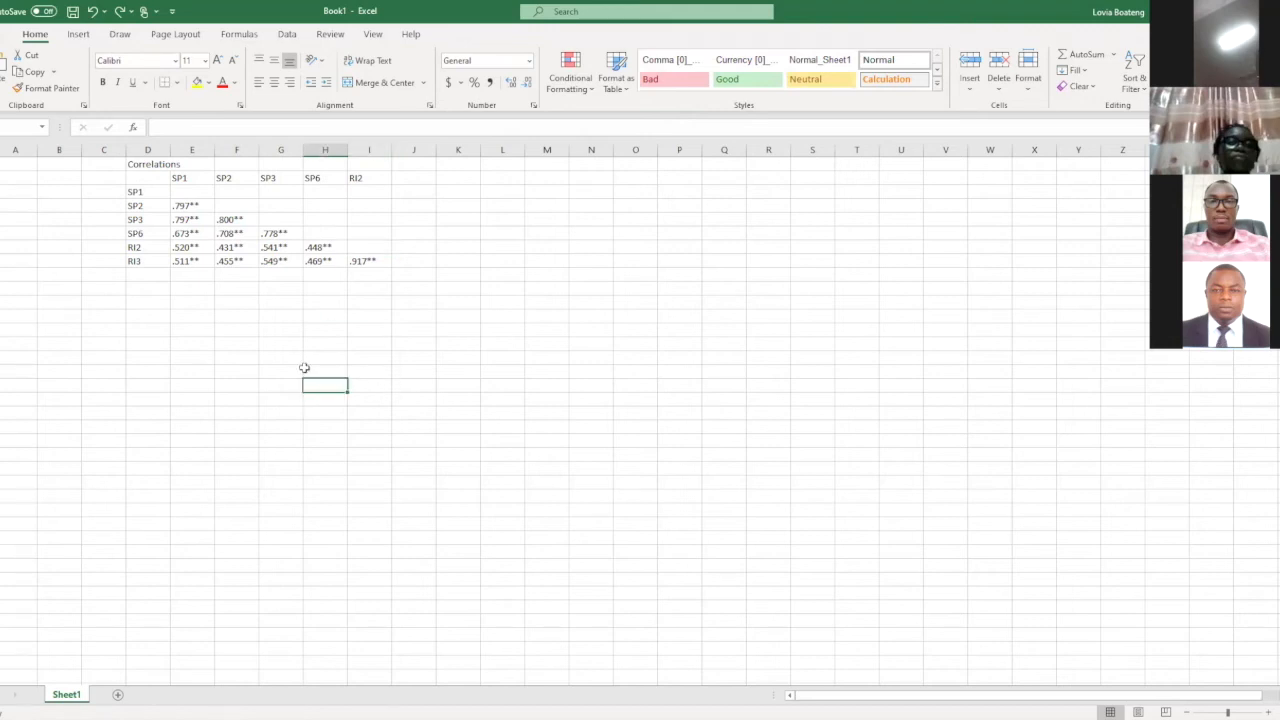
type("a")
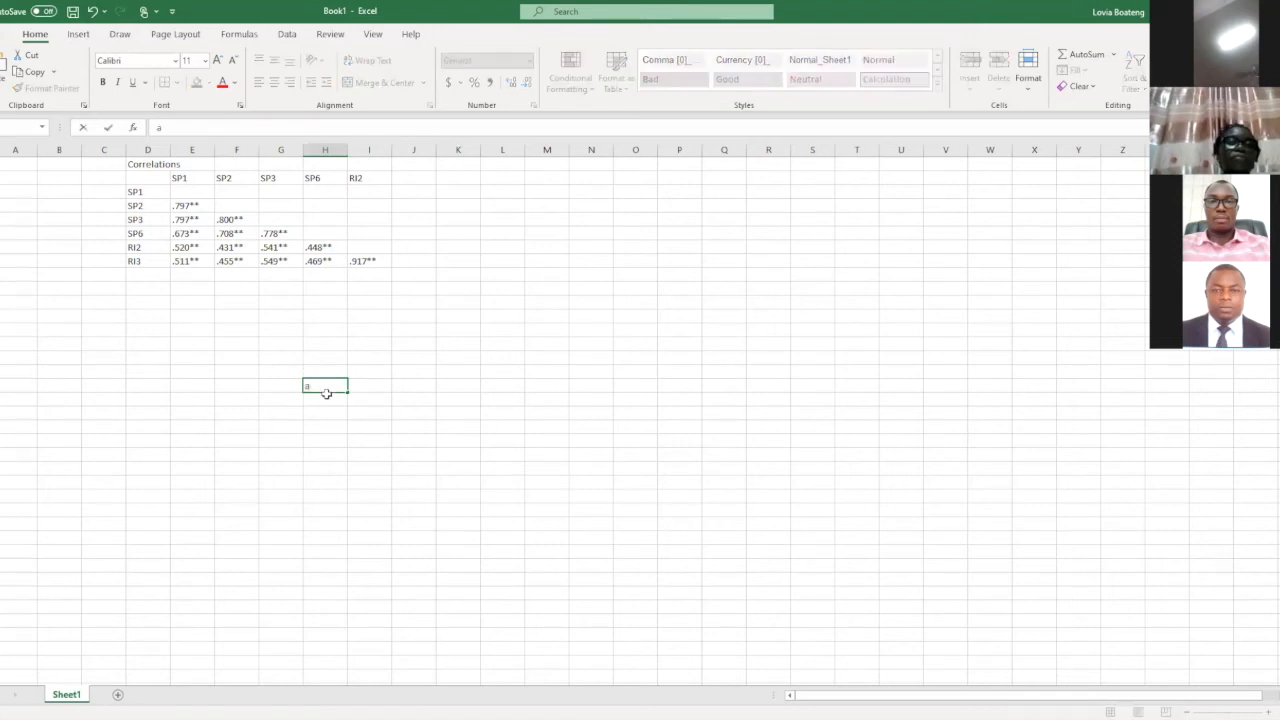
key("BackSpace")
type("A")
key("Return")
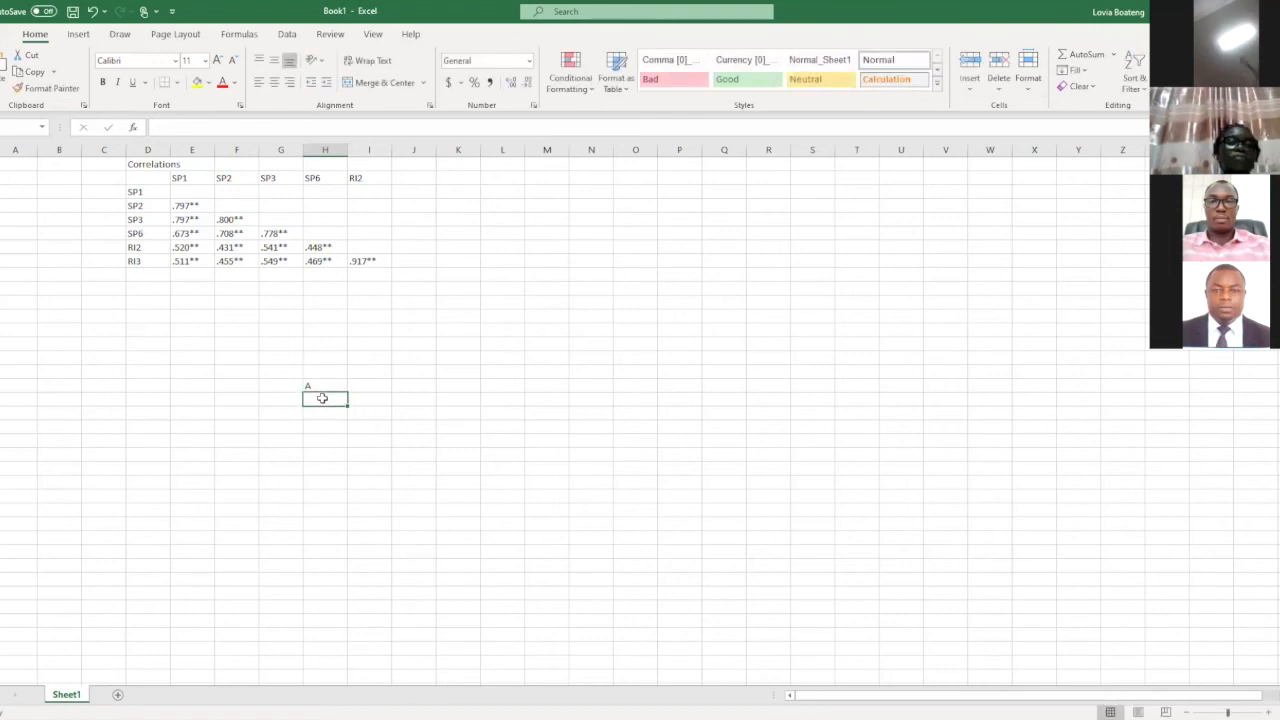
type("B")
key("Return")
type("B")
key("BackSpace")
type("C")
left_click(332, 449)
type("HTMT")
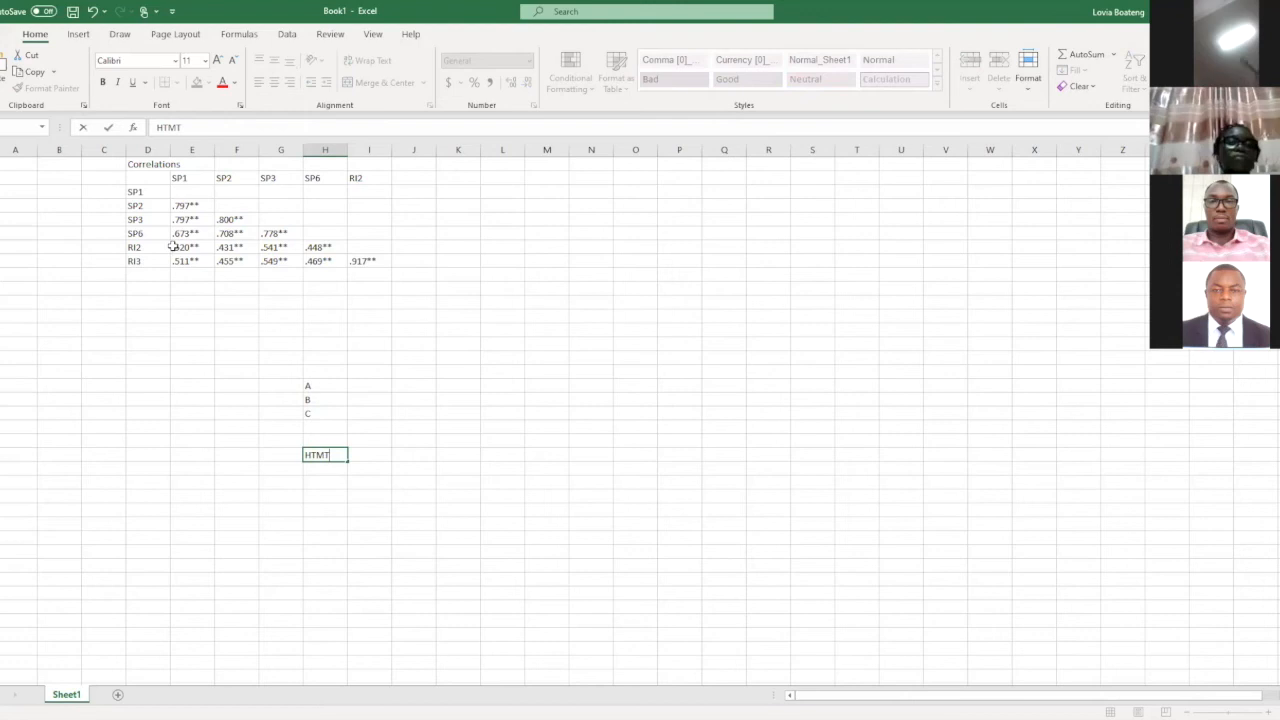
- Try to calculate A in the cell beside its label with an AVERAGE of E7:H8, and undo the entry
left_click_drag(172, 246, 316, 255)
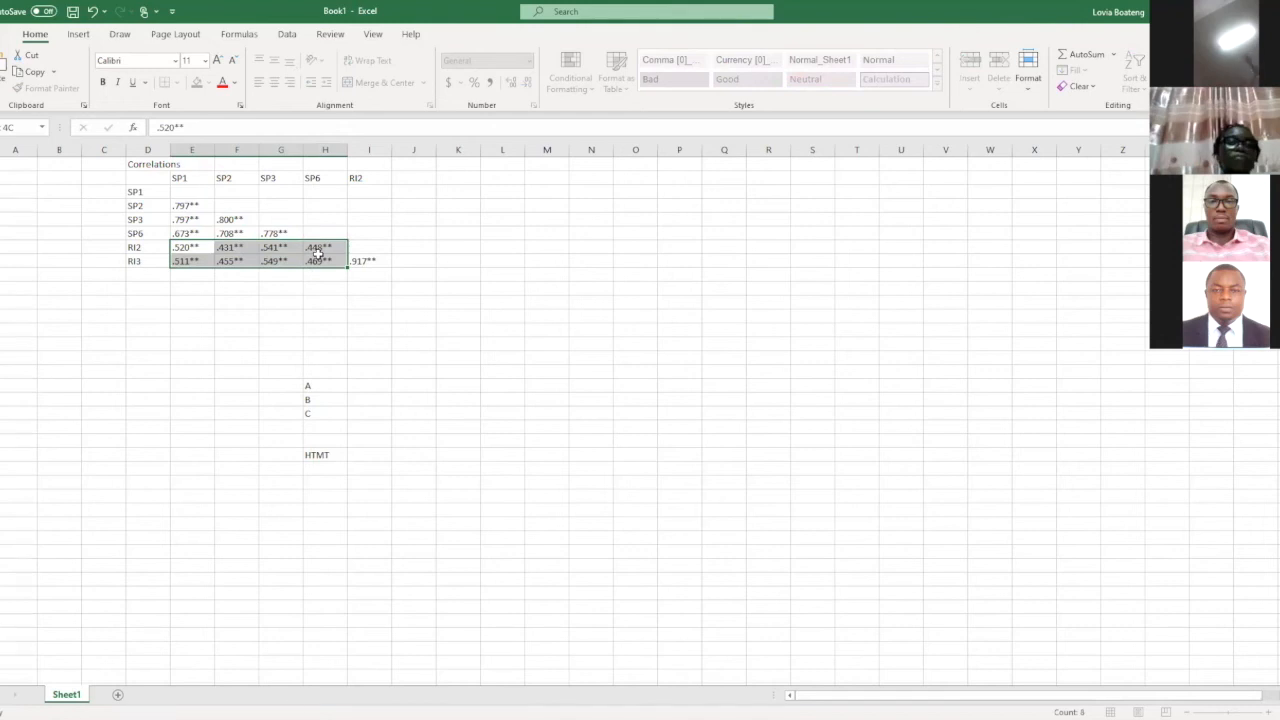
left_click_drag(316, 255, 316, 255)
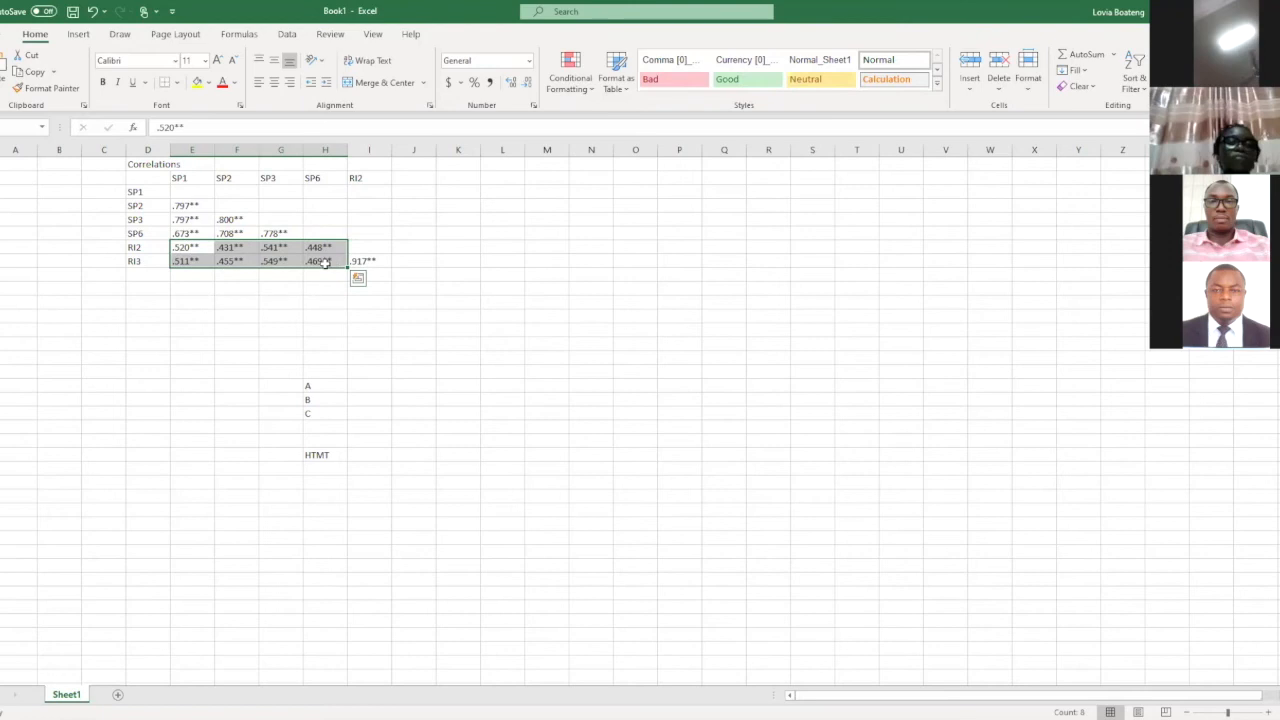
left_click(370, 387)
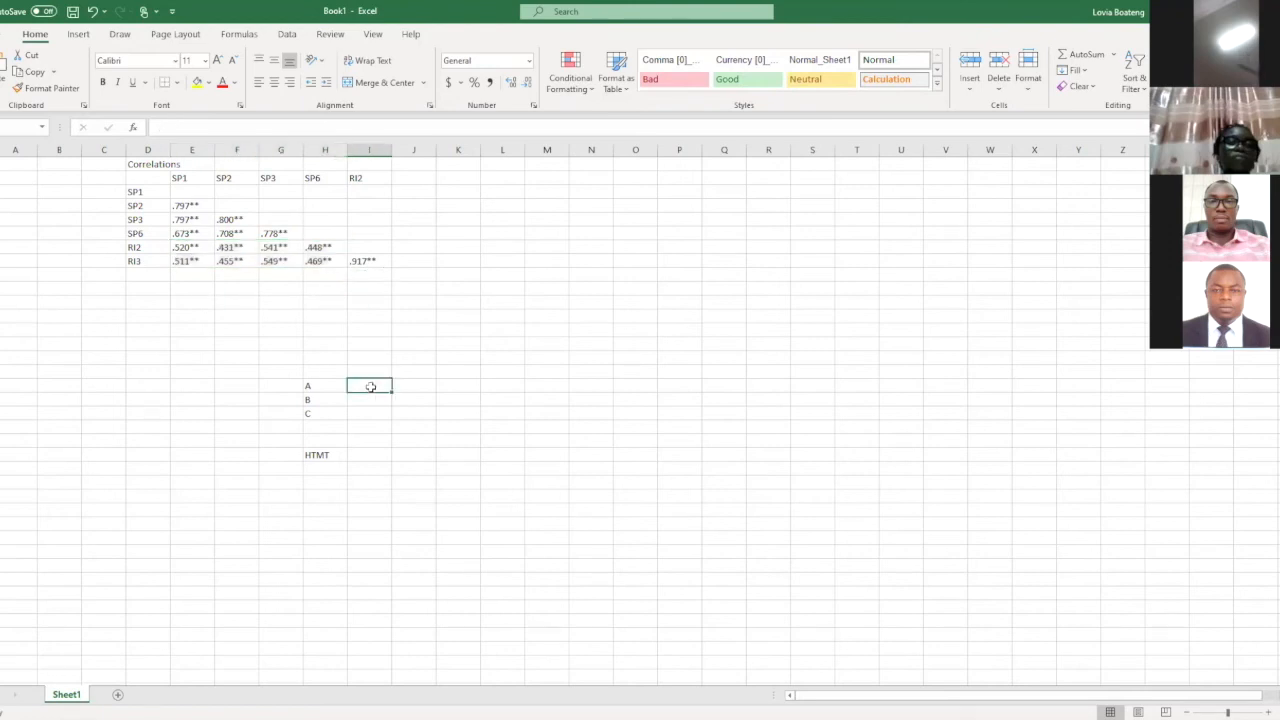
type("=")
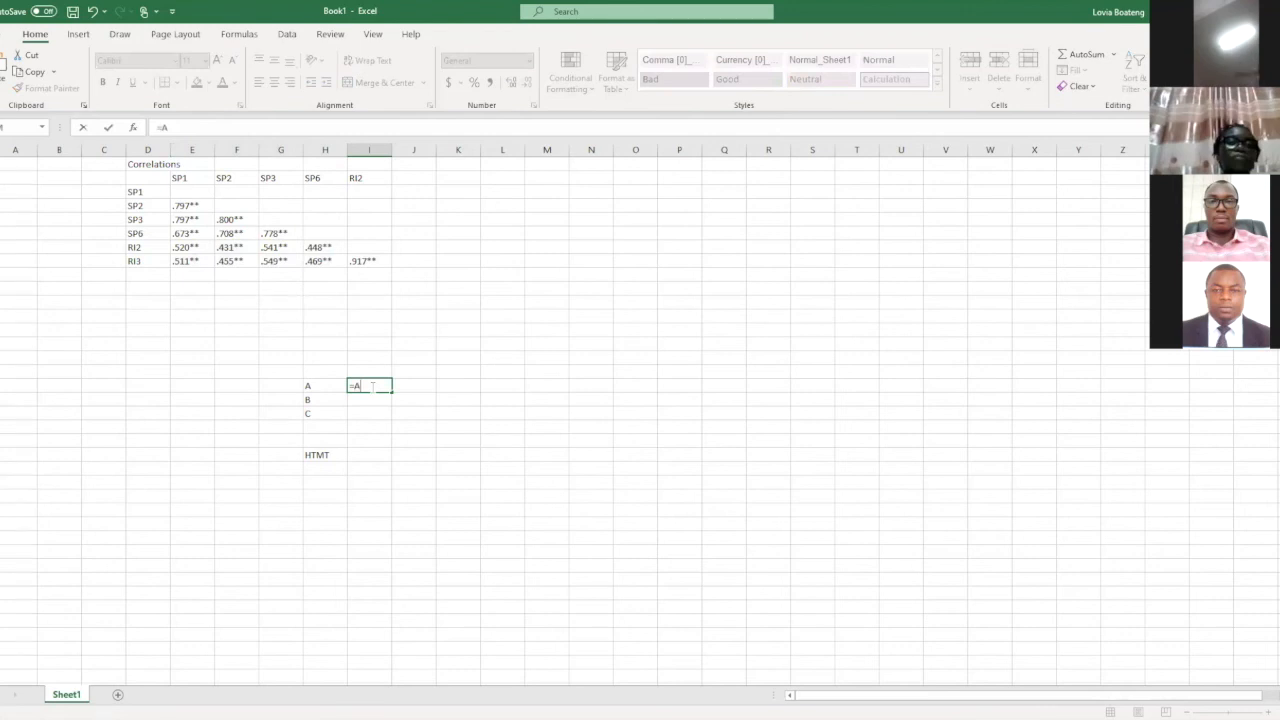
type("AV")
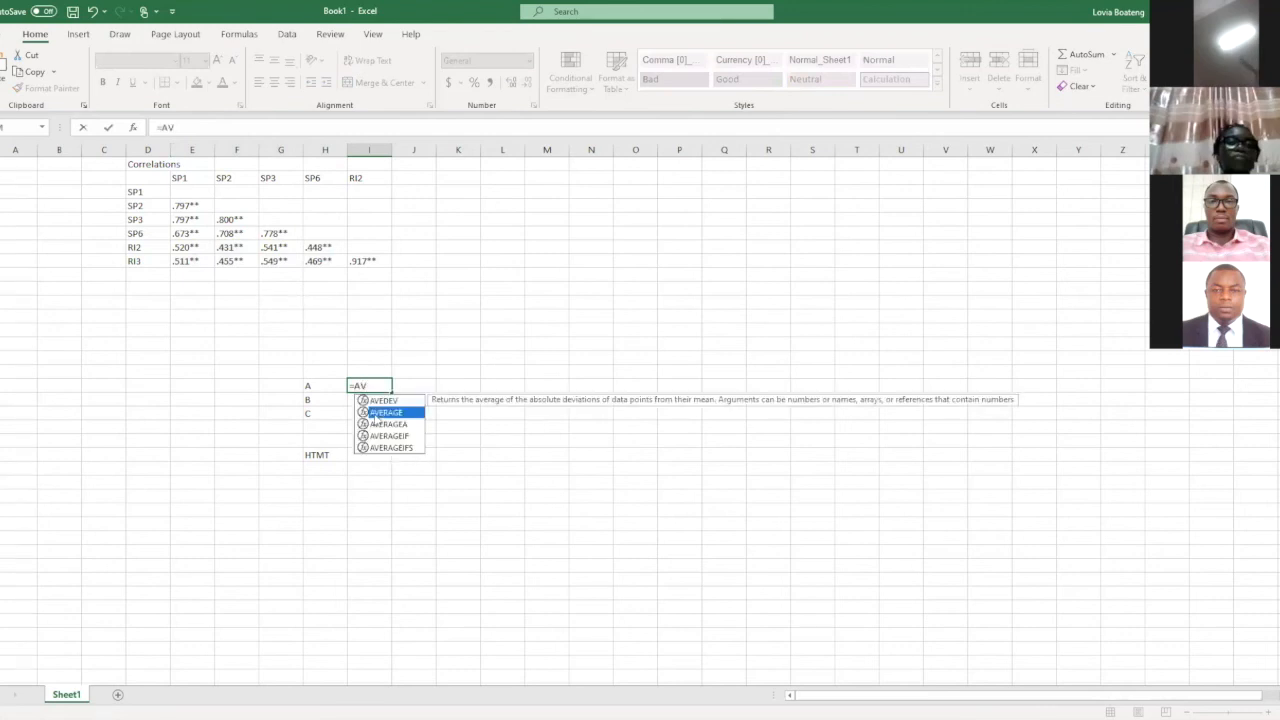
double_click(380, 412)
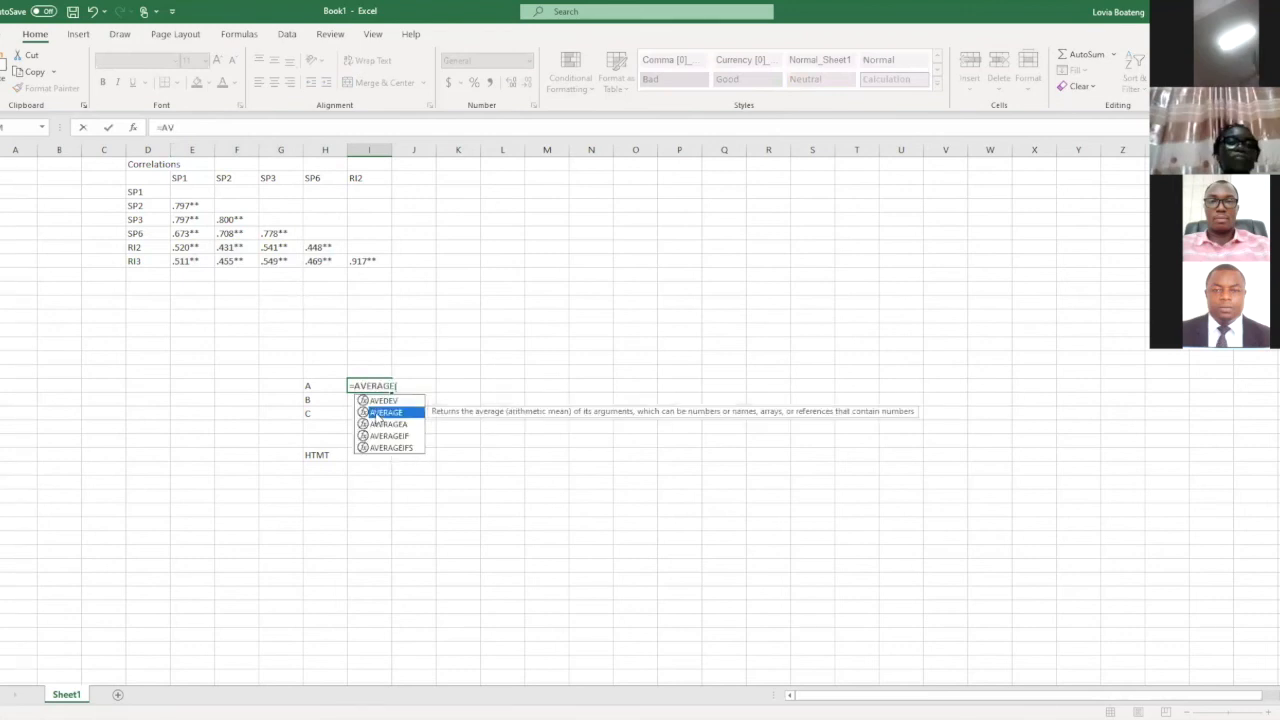
left_click(179, 250)
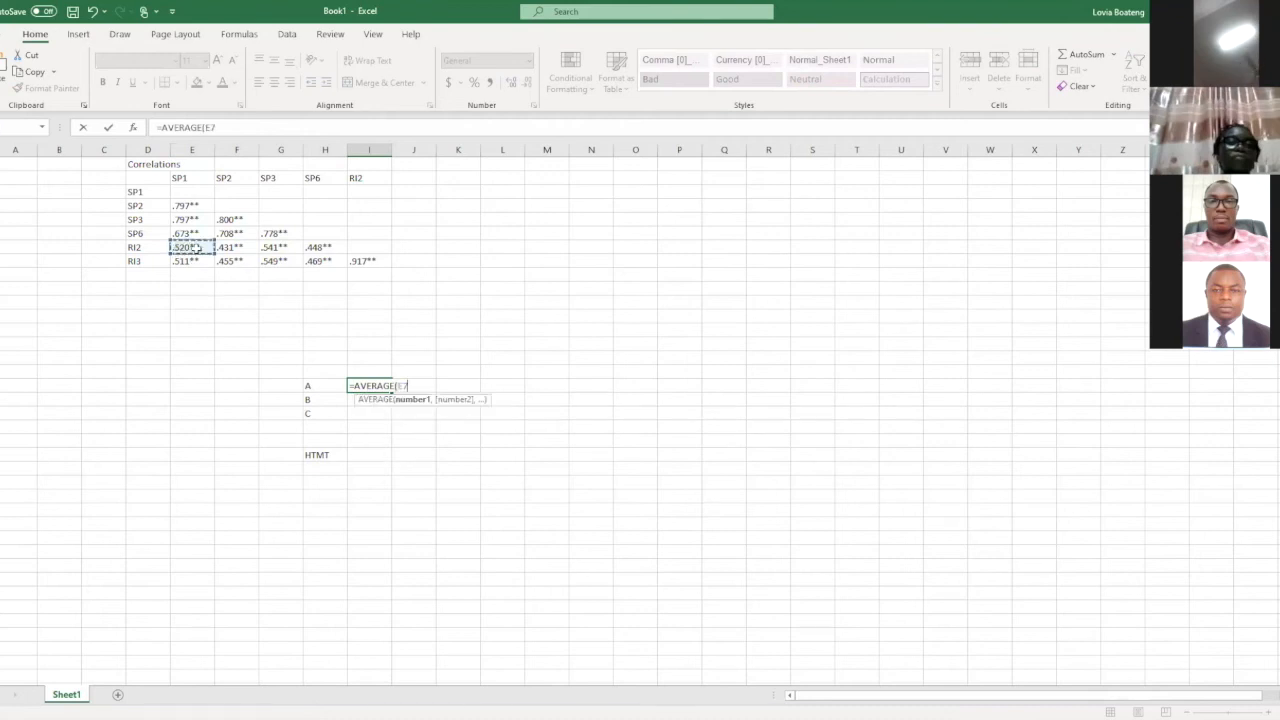
left_click(318, 258, "shift")
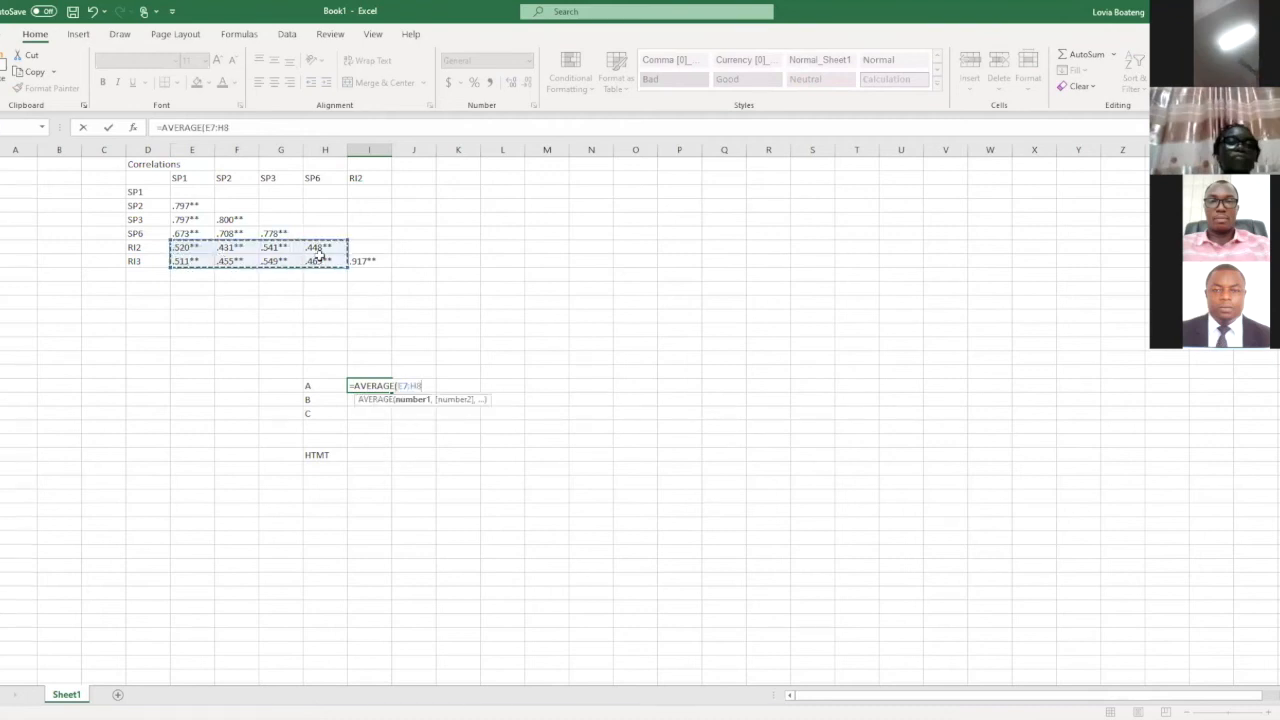
type(")")
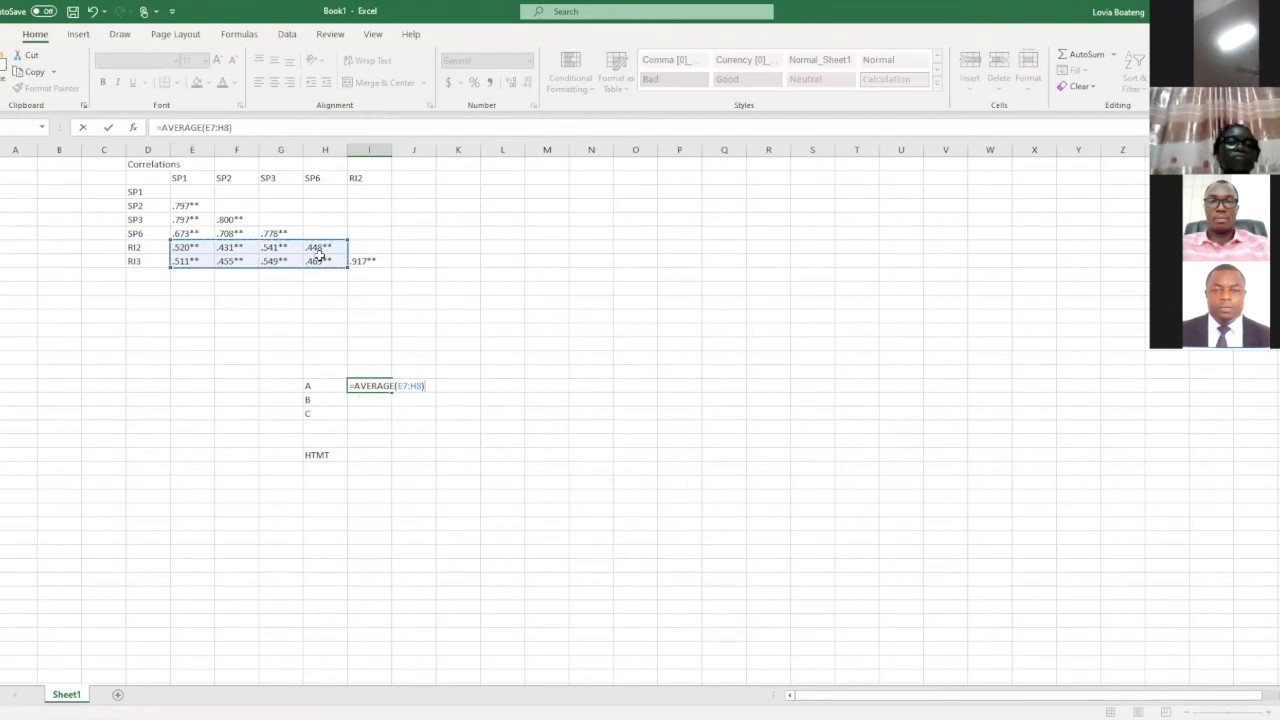
key("Return")
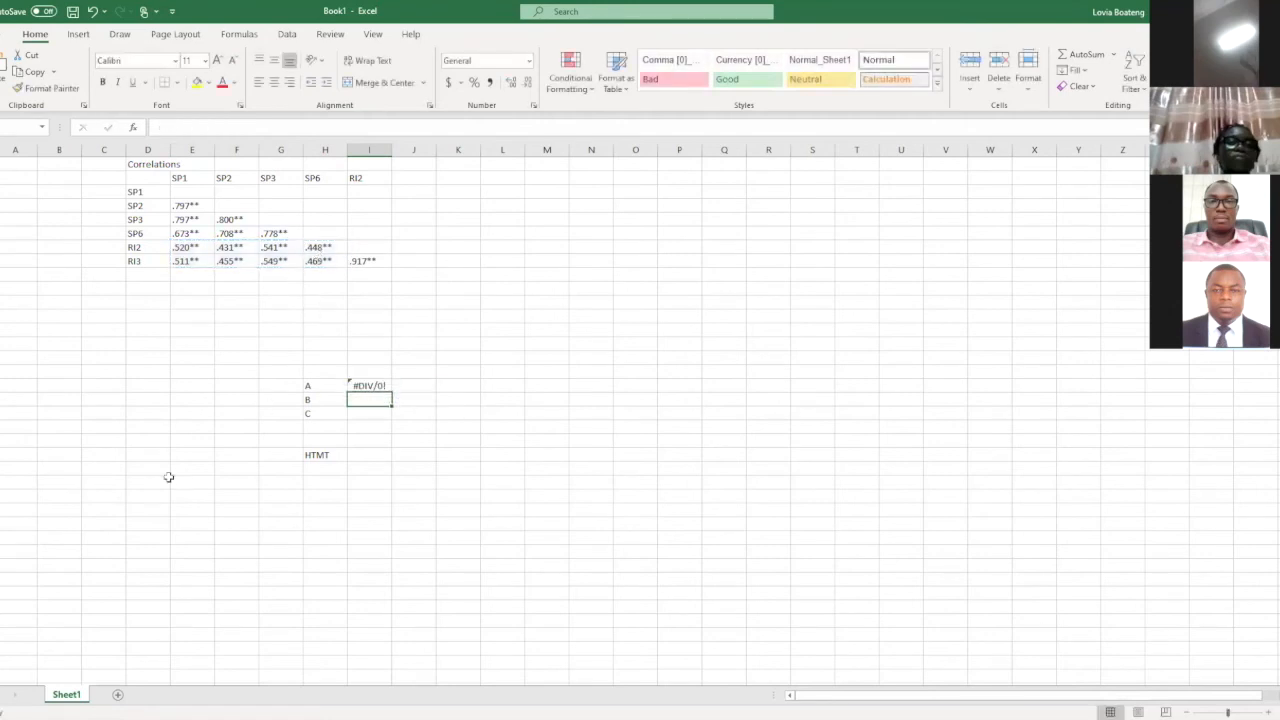
left_click(372, 386)
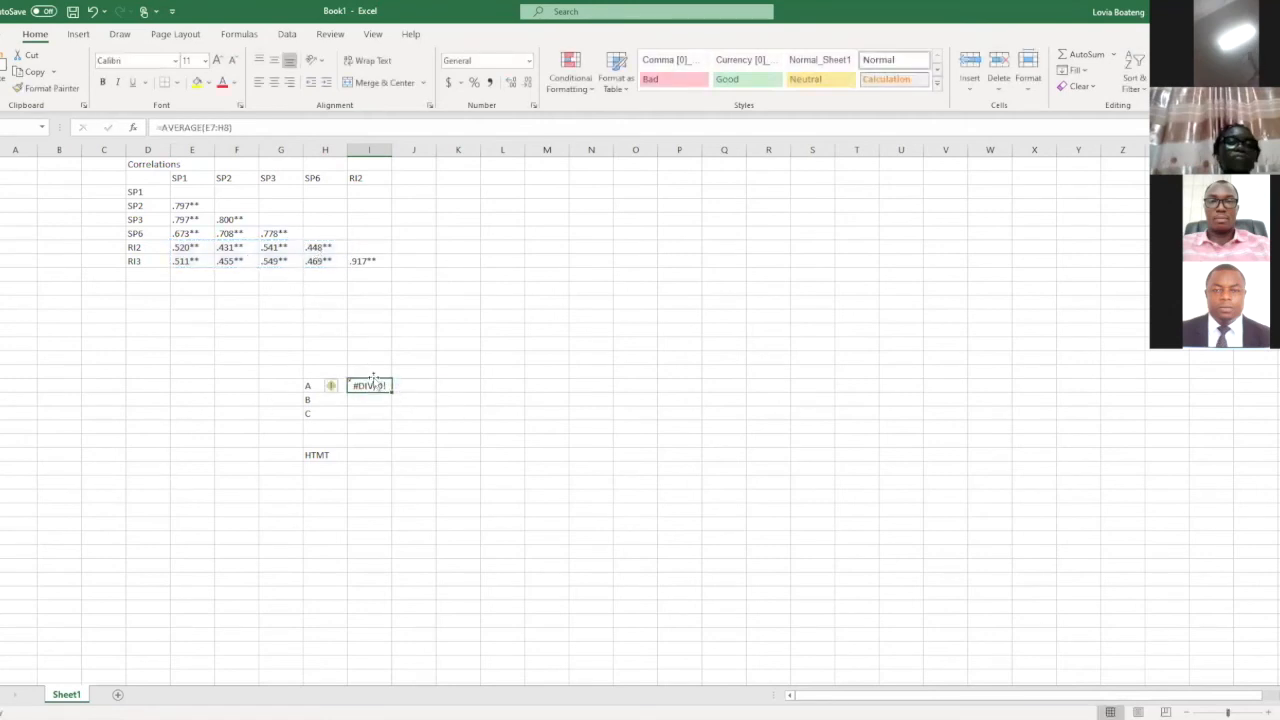
left_click(92, 10)
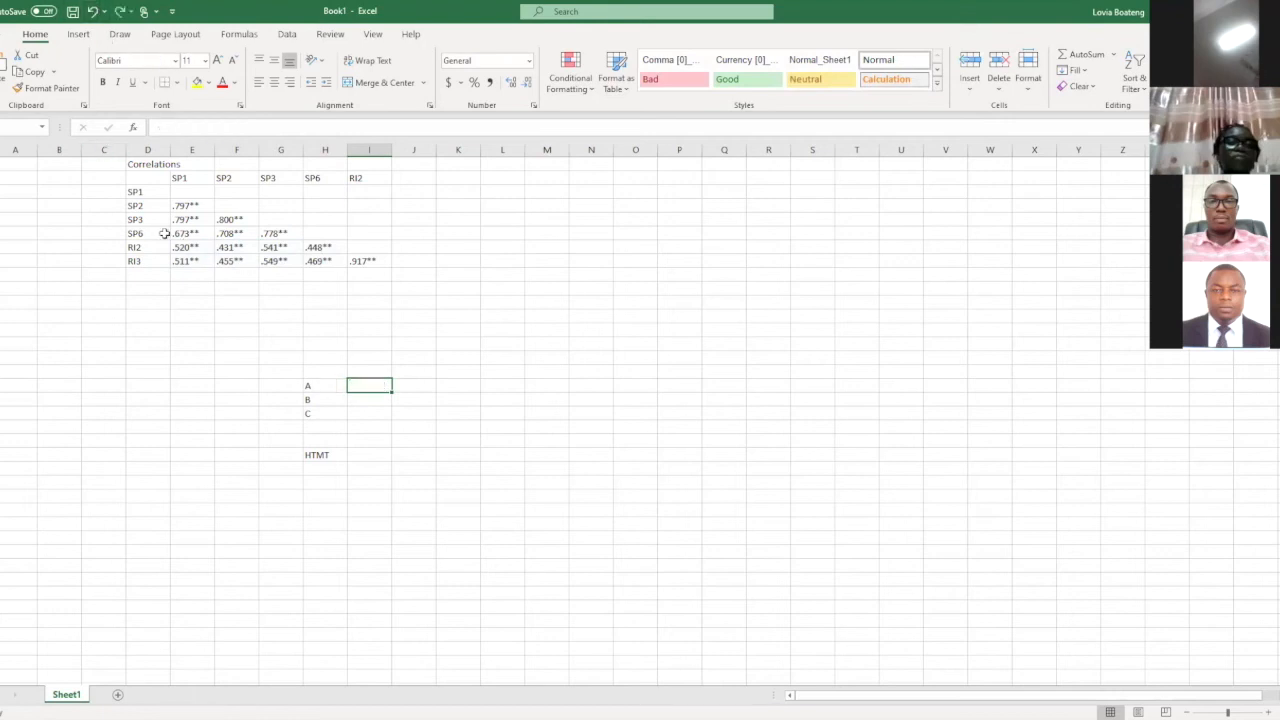
- Retry the E7:H8 AVERAGE formula beside label A on the asterisked coefficients, and undo it
left_click_drag(176, 244, 220, 252)
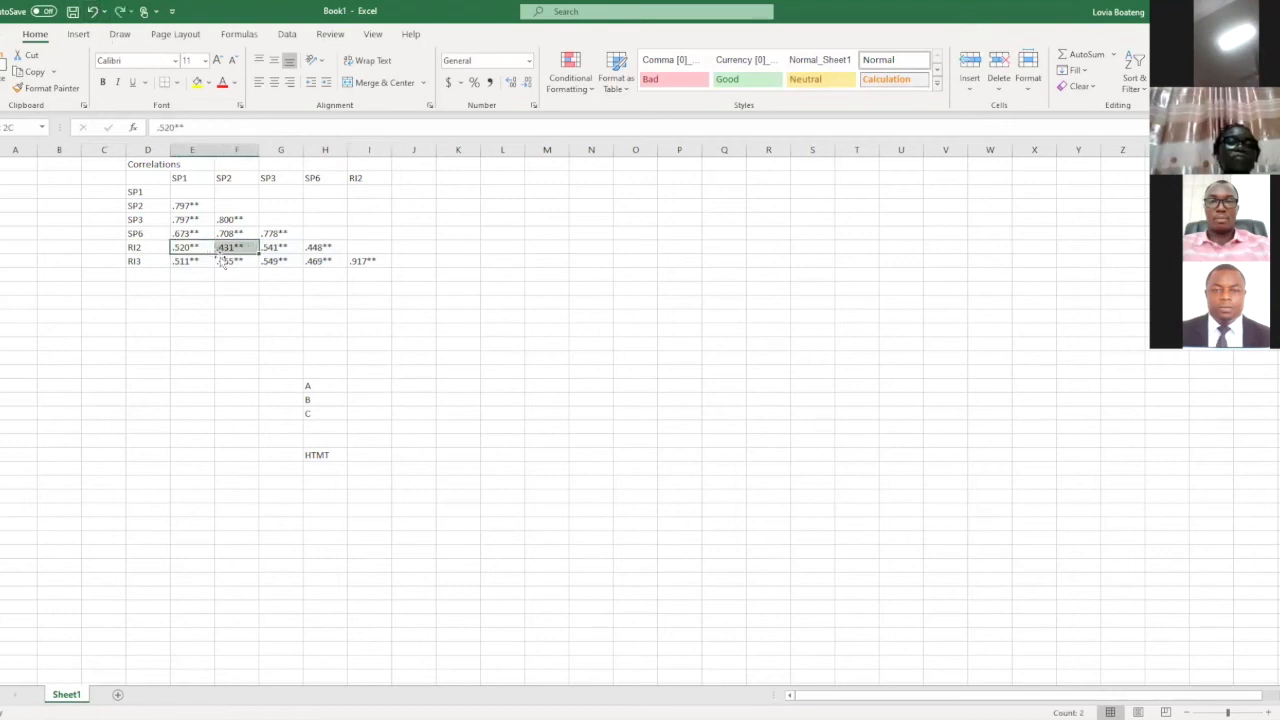
left_click(362, 380)
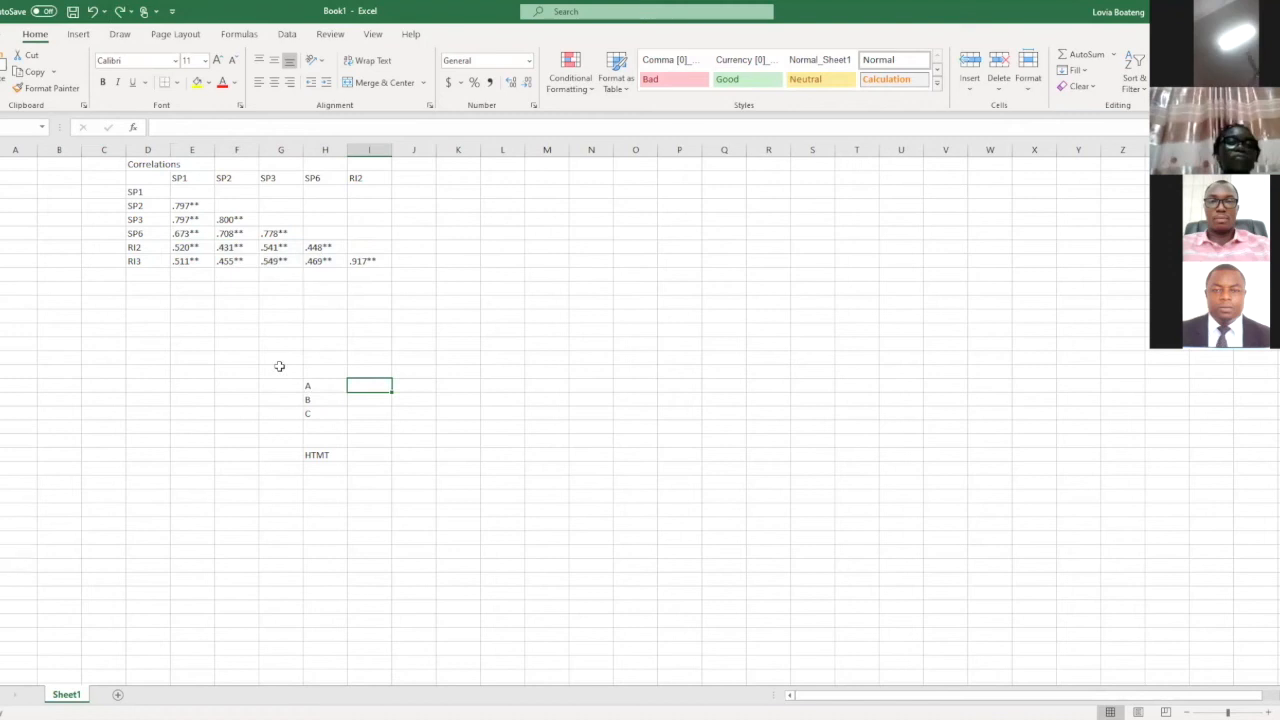
type("=")
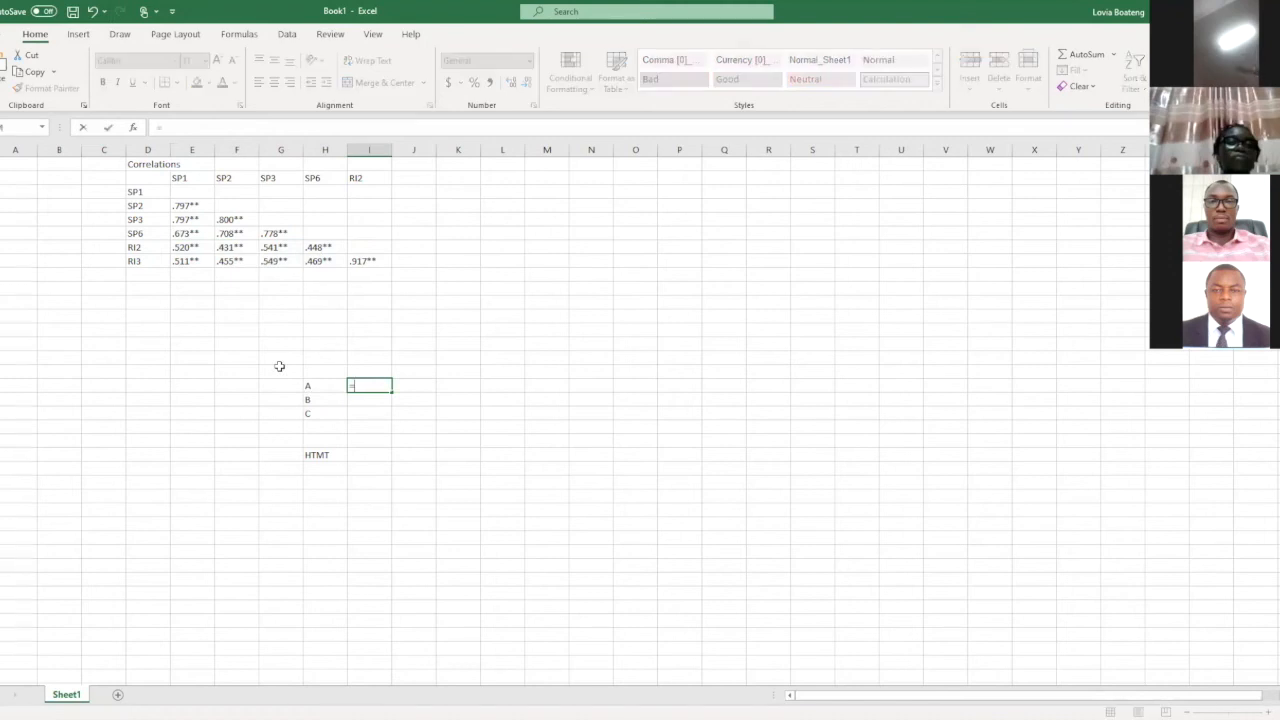
type("a")
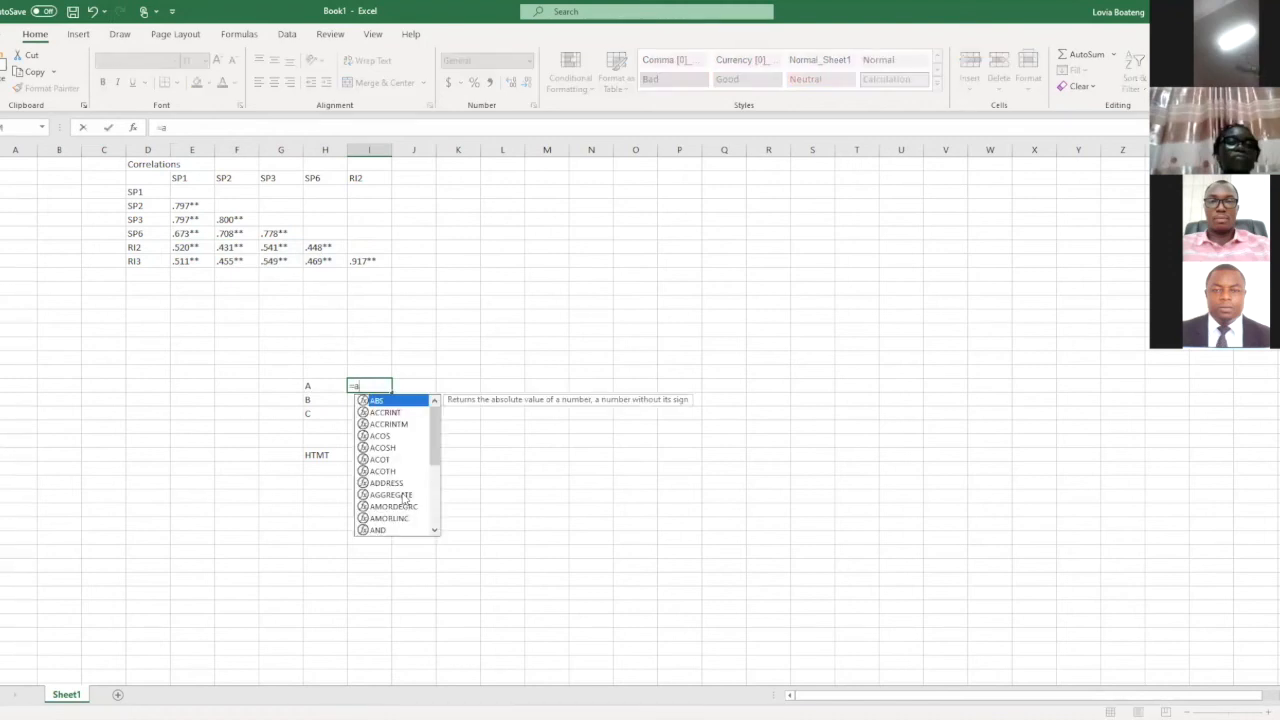
type("VE")
left_click(396, 413)
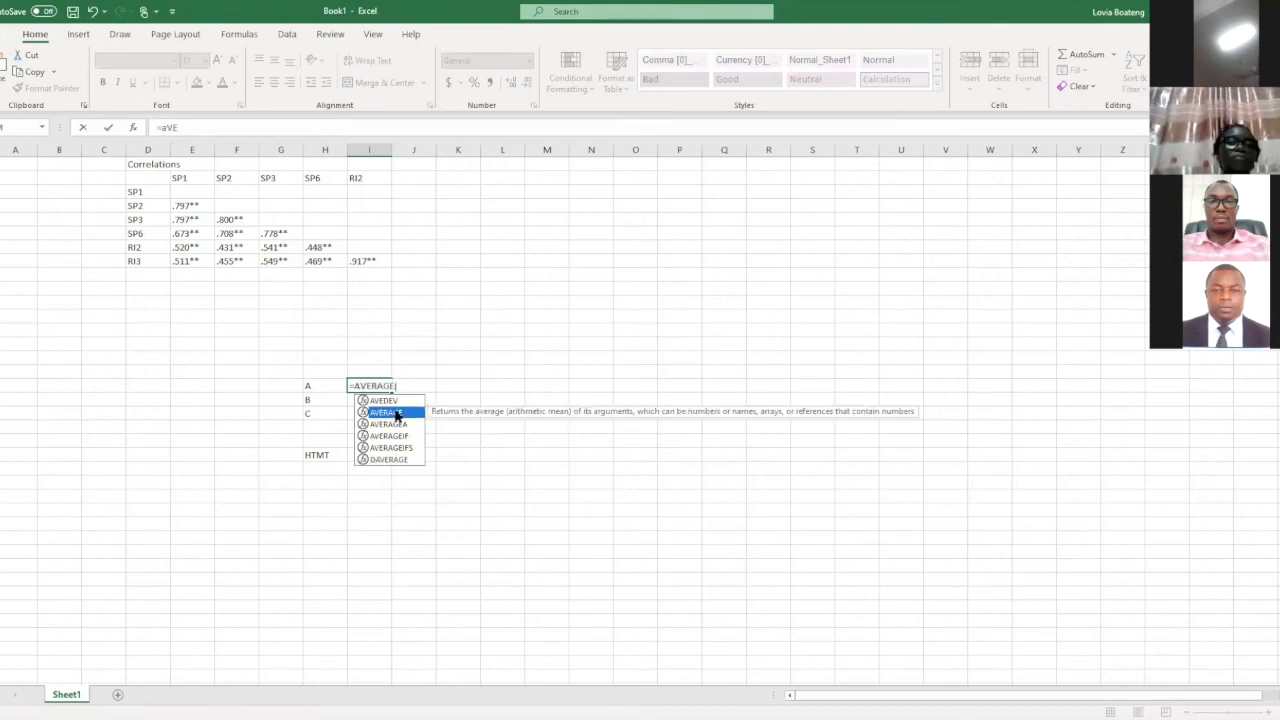
double_click(396, 413)
left_click(190, 247)
left_click_drag(223, 249, 314, 260)
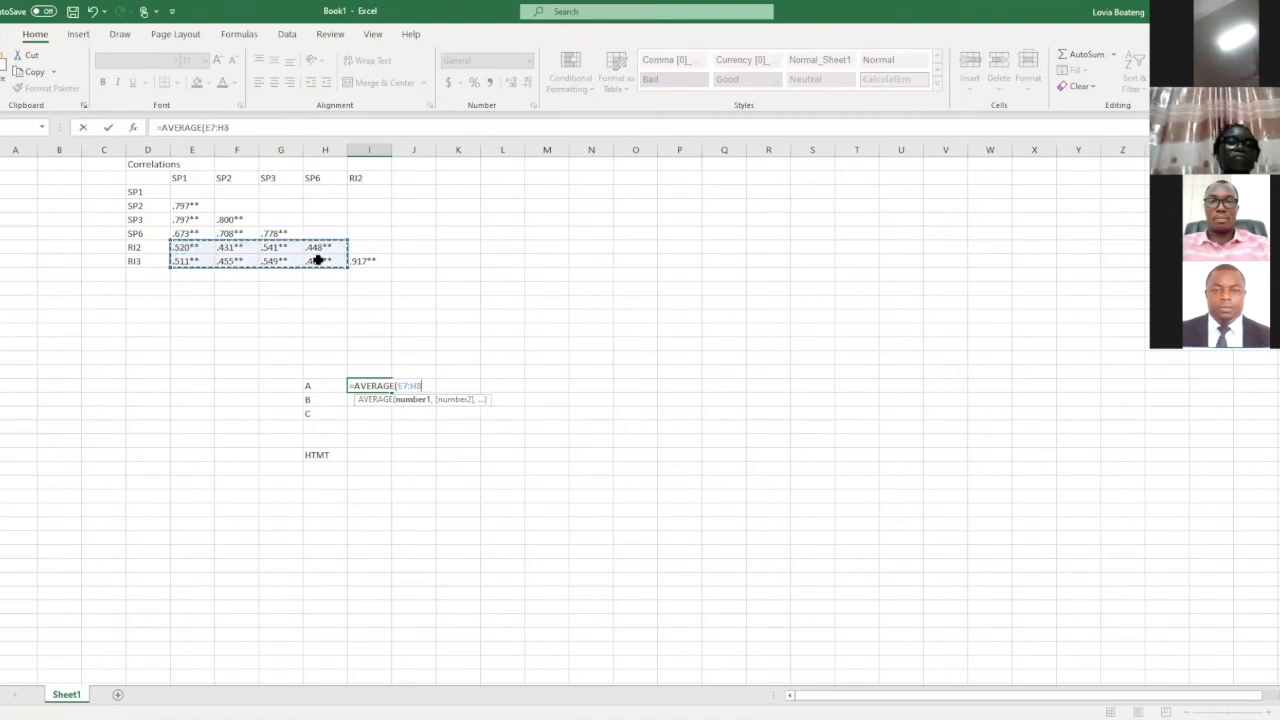
key("Return")
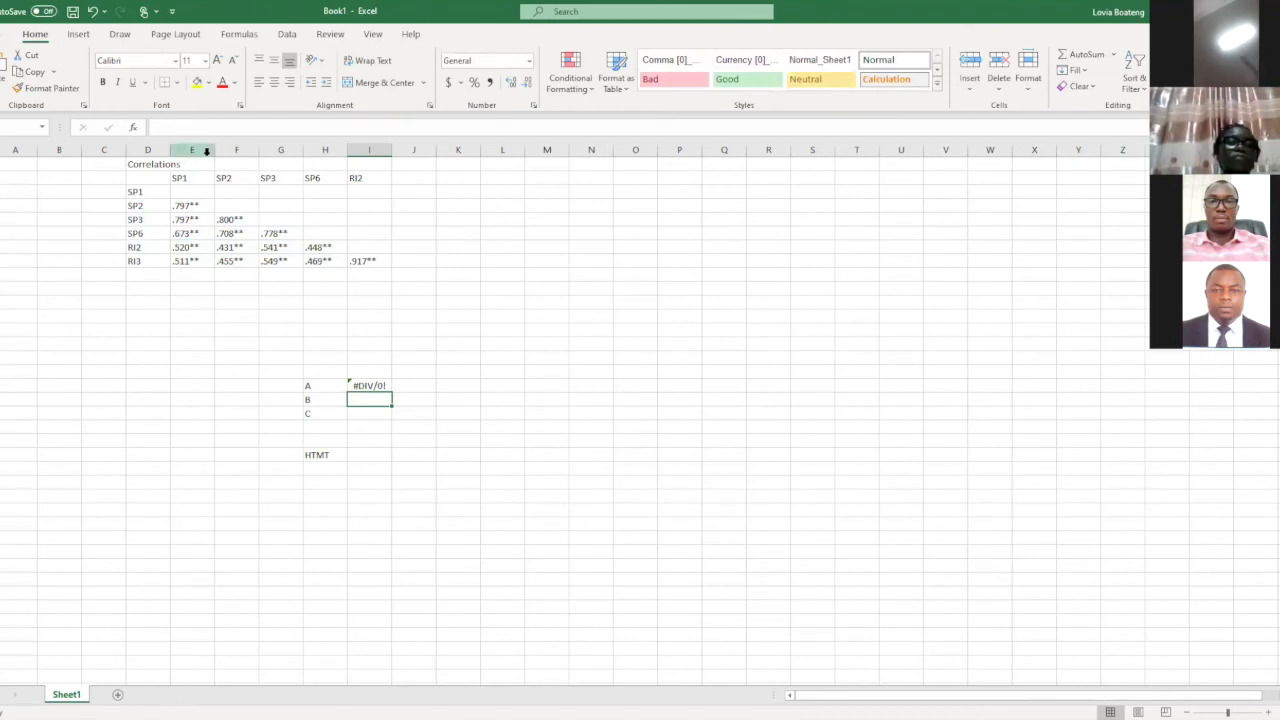
left_click(95, 12)
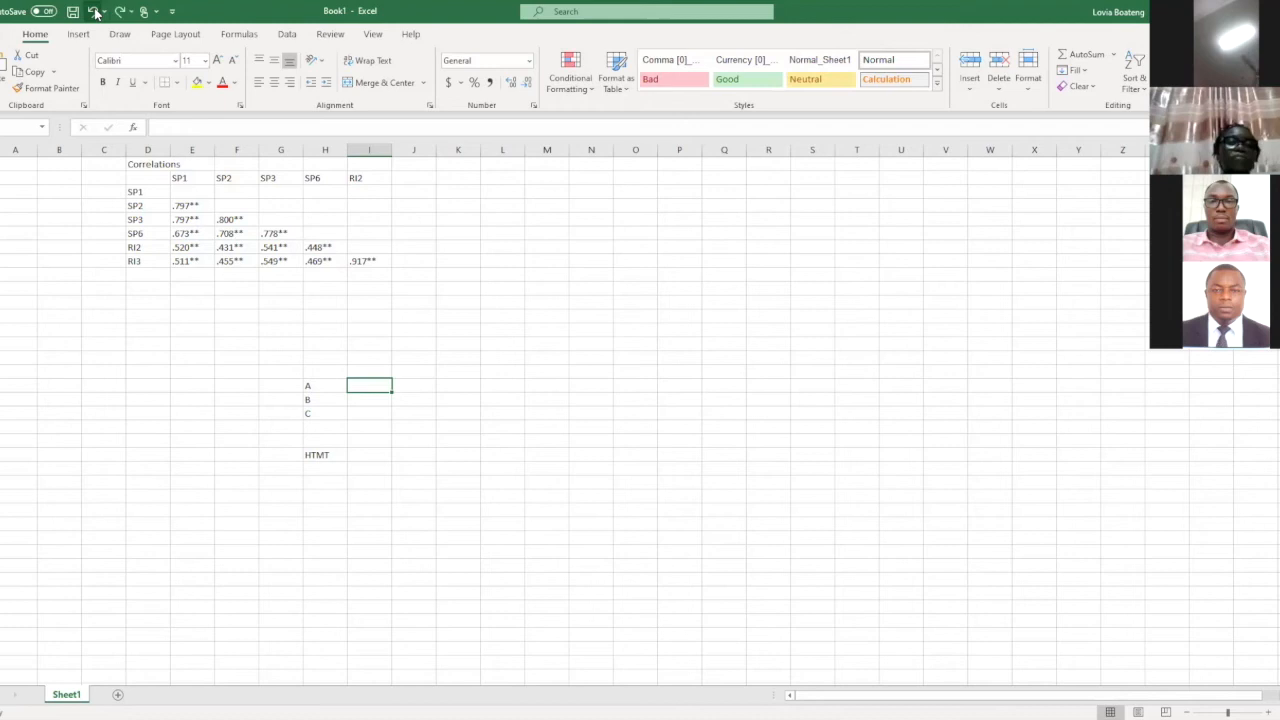
- Remove the trailing asterisks from the SP2 and SP3 coefficients in the SP1 column, leaving 0.797 in each
left_click(405, 400)
left_click(362, 381)
double_click(200, 204)
key("BackSpace")
key("BackSpace")
key("BackSpace")
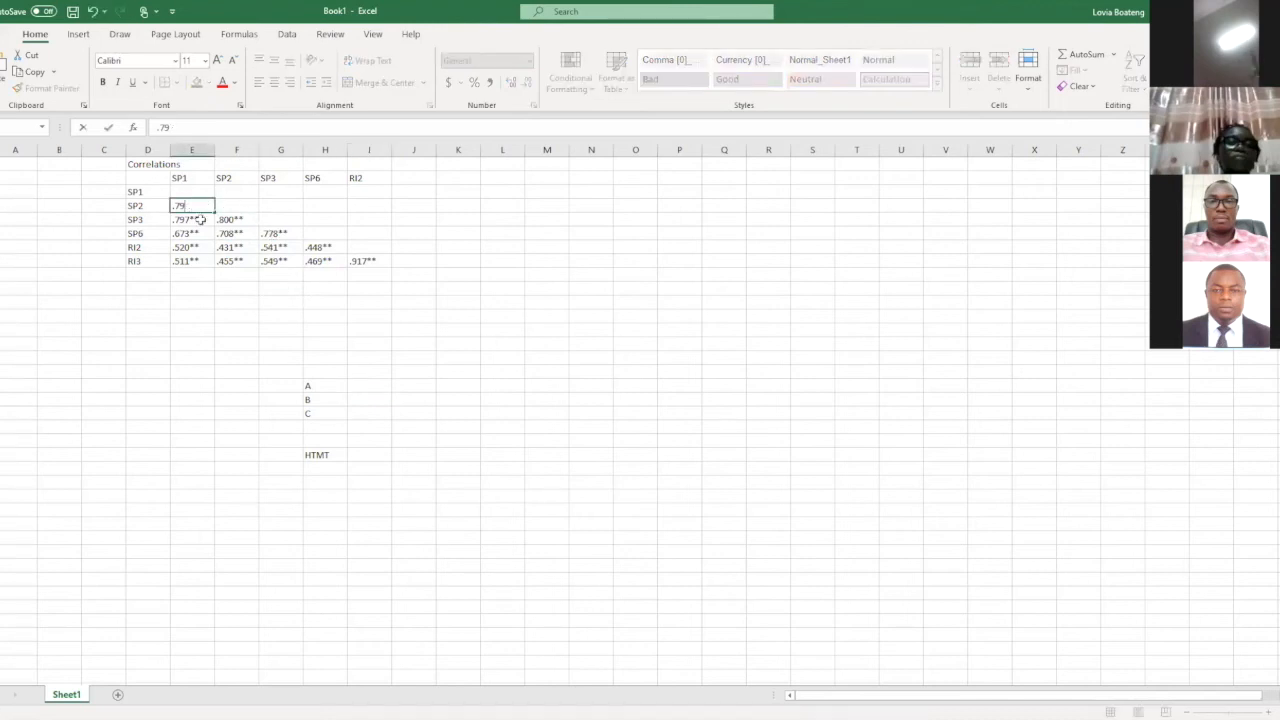
left_click(92, 11)
key("BackSpace")
key("BackSpace")
double_click(204, 219)
key("BackSpace")
key("BackSpace")
key("Return")
- Strip the asterisks from the SP6, RI2 and RI3 coefficients in the SP1 column, leaving 0.673, 0.52 and 0.511
double_click(207, 234)
key("BackSpace")
key("BackSpace")
key("BackSpace")
key("ctrl+z")
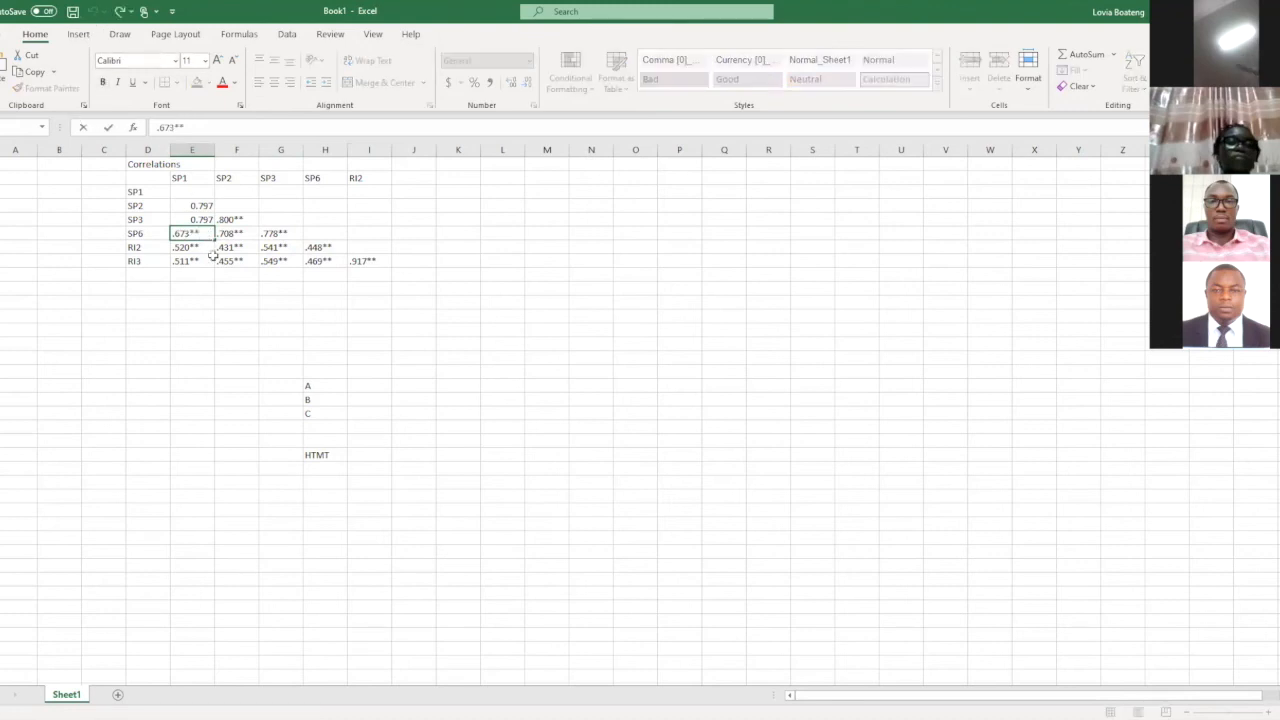
key("BackSpace")
key("BackSpace")
key("Return")
double_click(206, 248)
key("BackSpace")
key("BackSpace")
key("Return")
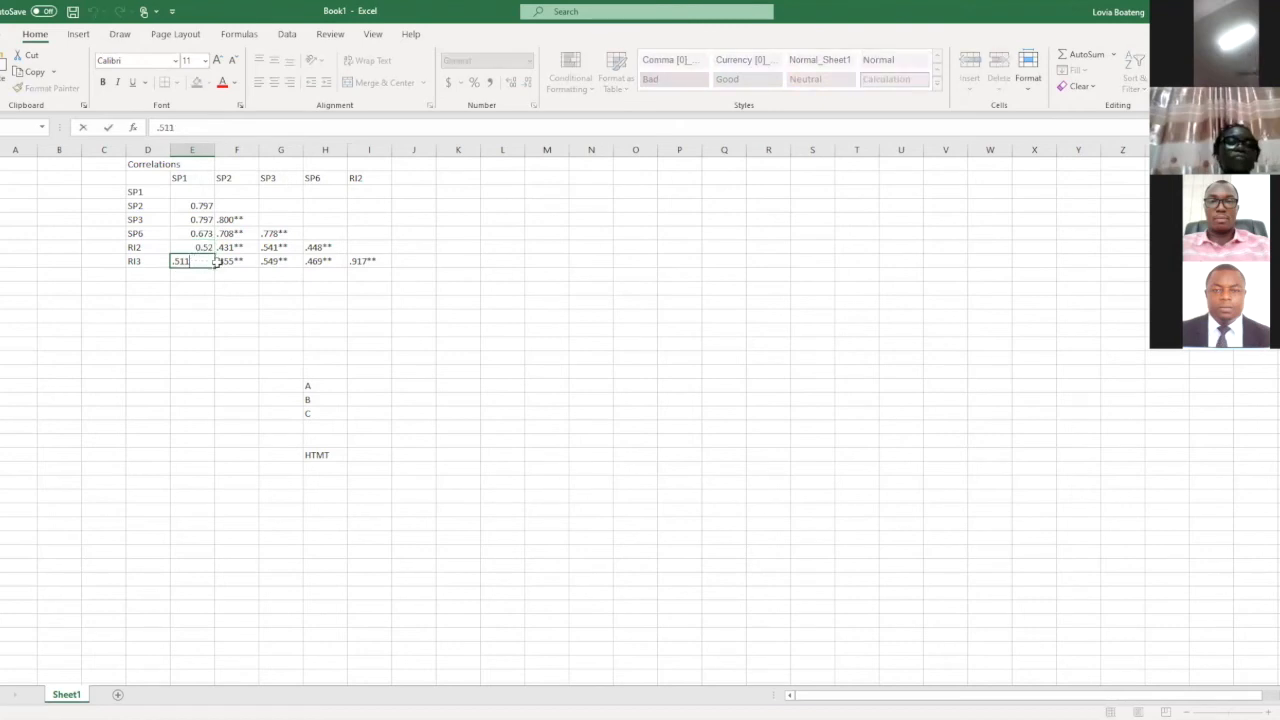
- Strip the asterisks from the four SP2 column coefficients, leaving 0.8, 0.708, 0.431 and 0.455
left_click(248, 218)
double_click(248, 218)
key("BackSpace")
key("BackSpace")
left_click(250, 234)
double_click(250, 234)
key("BackSpace")
key("BackSpace")
left_click(246, 248)
double_click(246, 248)
key("BackSpace")
key("BackSpace")
key("Return")
double_click(246, 261)
key("BackSpace")
key("BackSpace")
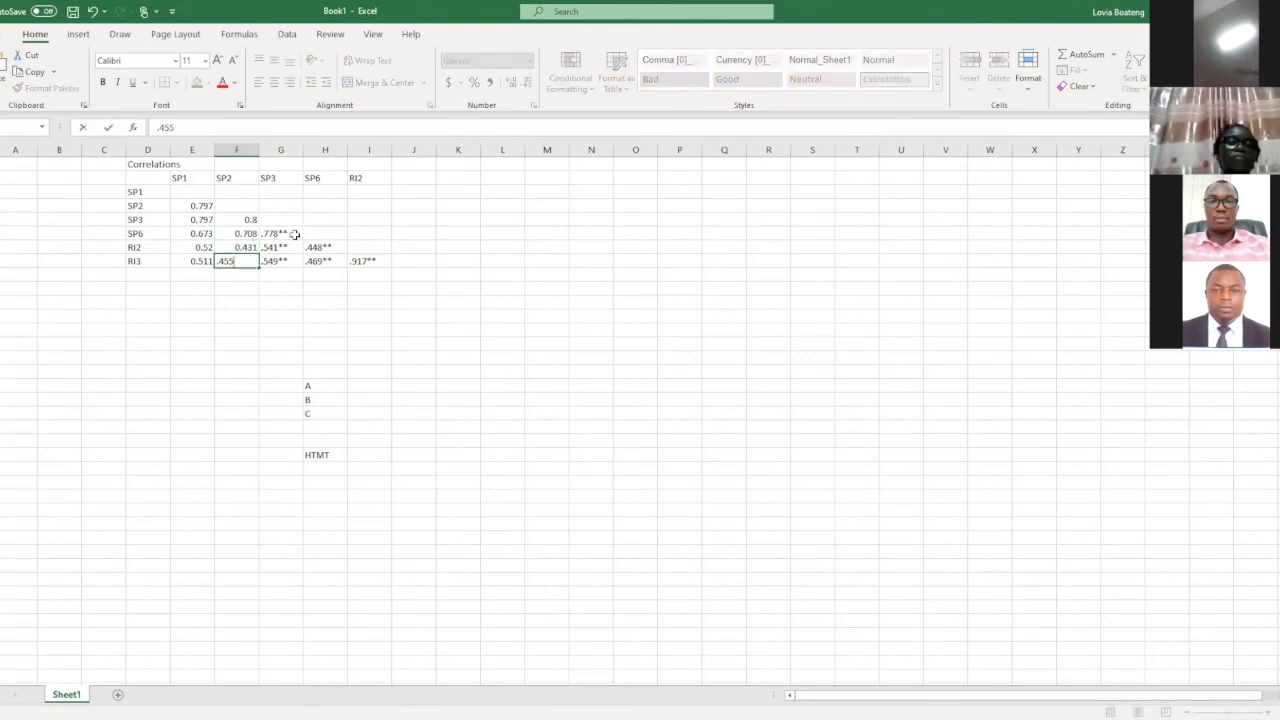
- Strip the asterisks from the three SP3 column coefficients, leaving 0.778, 0.541 and 0.549
left_click(293, 234)
double_click(293, 234)
key("BackSpace")
key("BackSpace")
key("Return")
key("Return")
double_click(293, 248)
key("BackSpace")
key("BackSpace")
key("Return")
double_click(293, 261)
key("BackSpace")
key("BackSpace")
- Strip the asterisks from the remaining SP6 and RI2 column coefficients, leaving 0.448, 0.469 and 0.917
left_click(341, 248)
key("BackSpace")
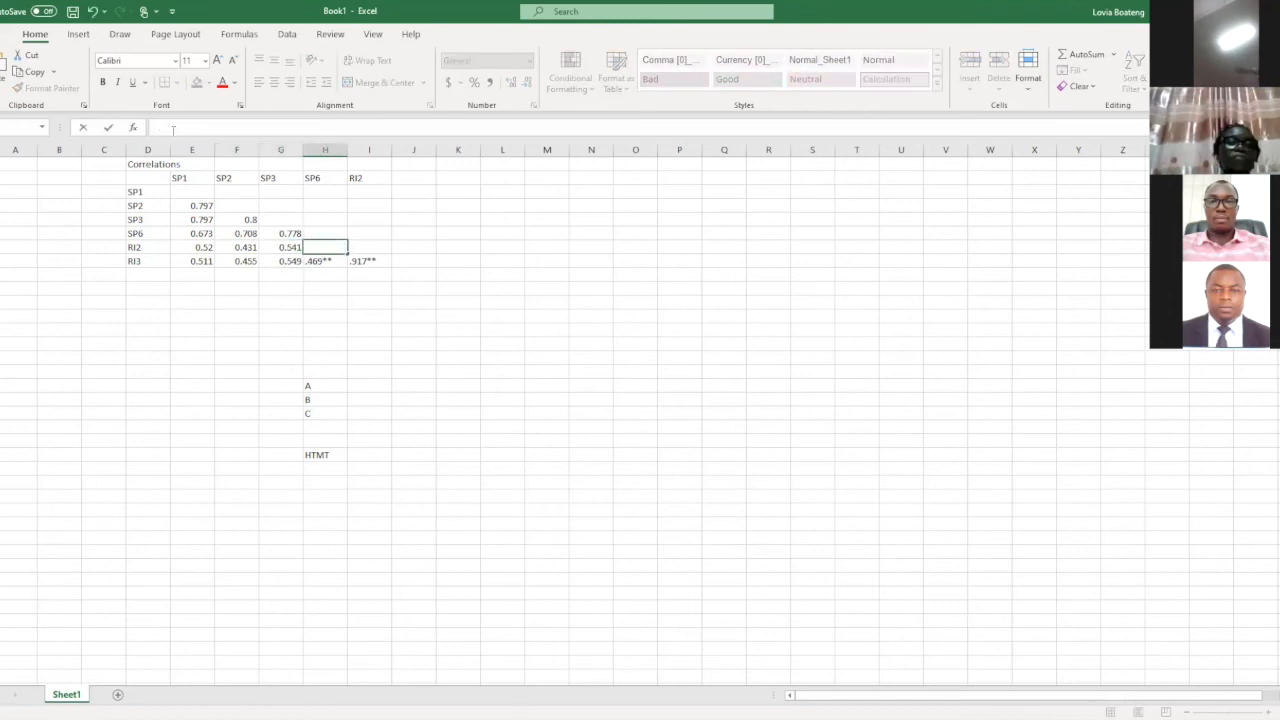
left_click(92, 11)
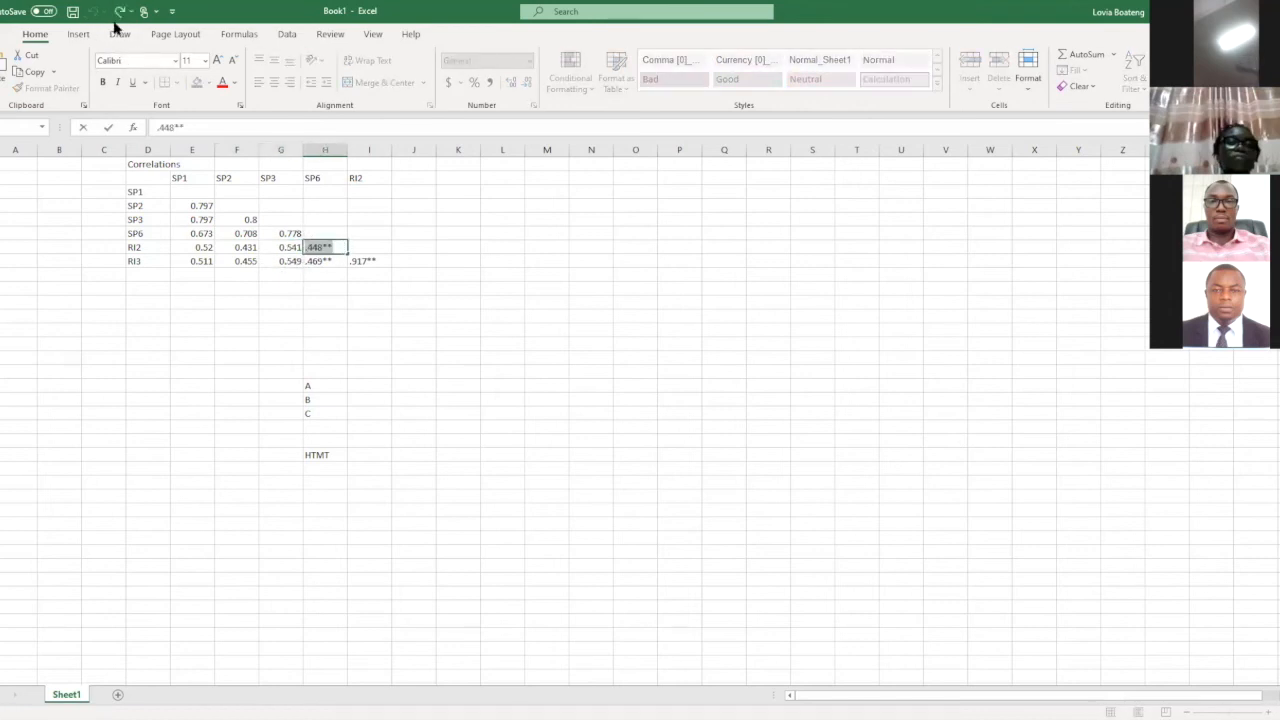
key("BackSpace")
key("BackSpace")
double_click(338, 262)
key("BackSpace")
key("BackSpace")
left_click(378, 261)
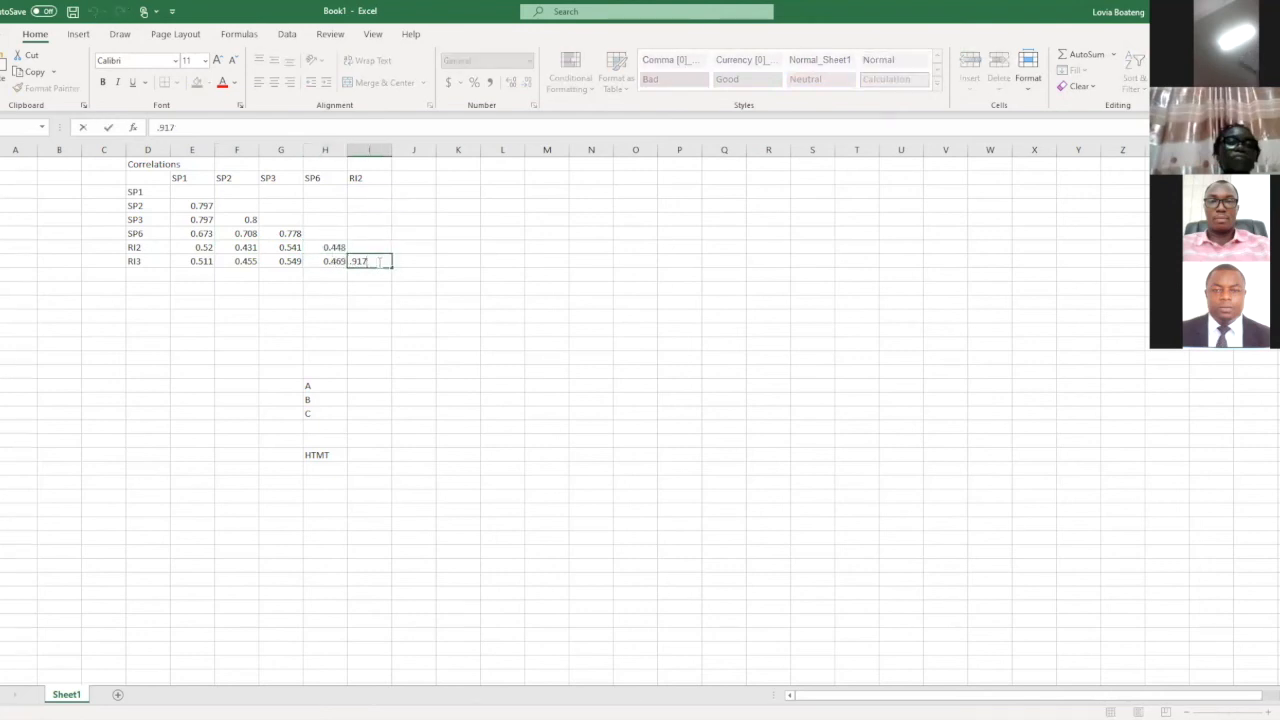
left_click(373, 275)
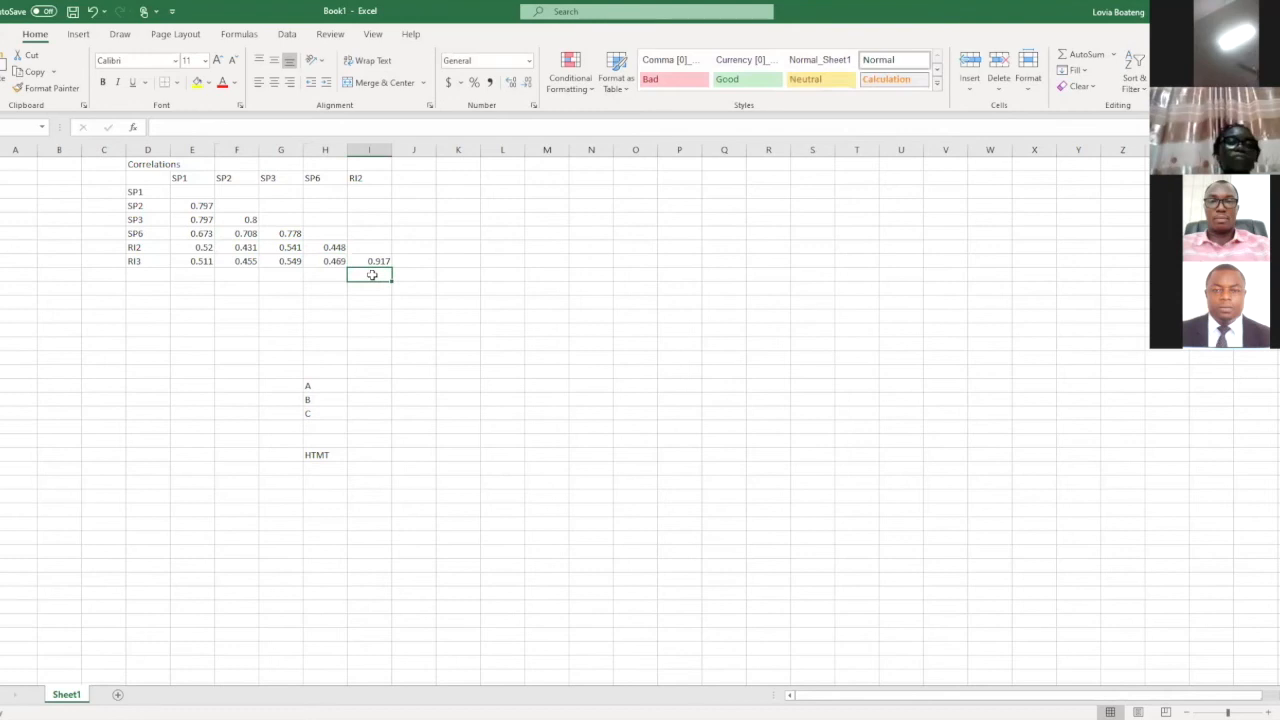
- Try to enter an AVERAGE formula for A from the numeric RI2 and RI3 rows under SP1 to SP6, and undo the entry
left_click(366, 384)
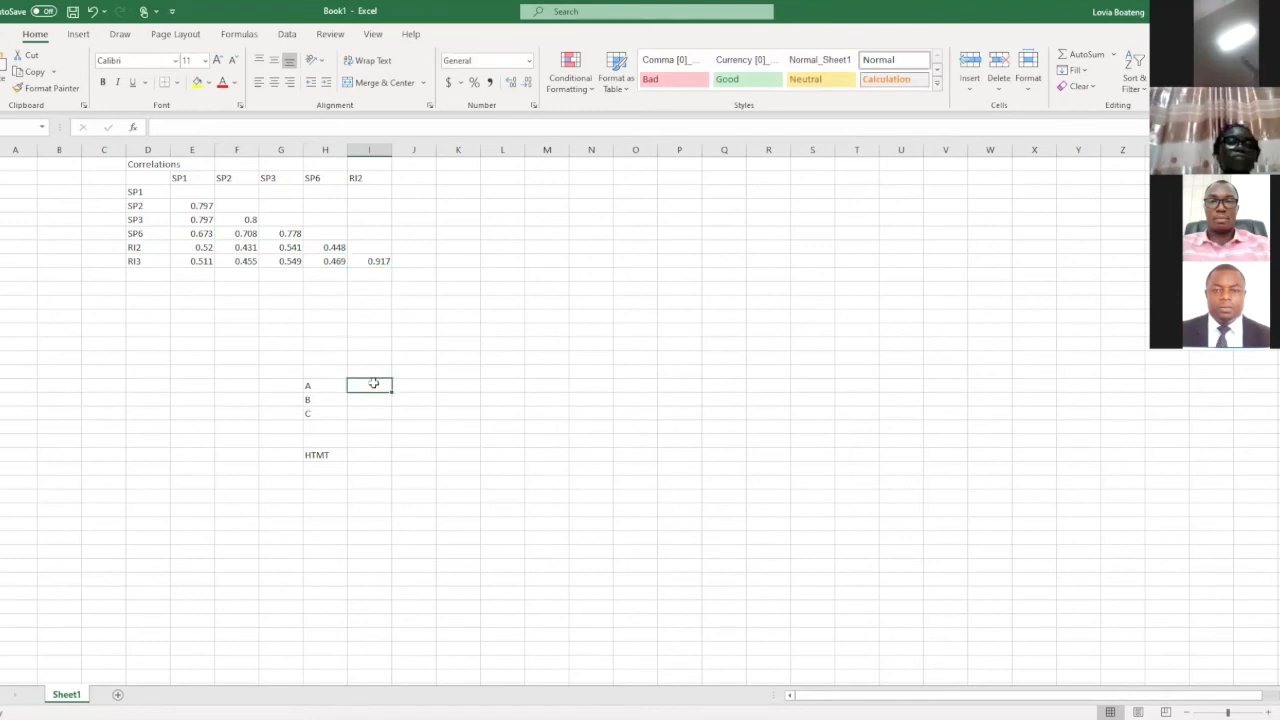
type("=AV")
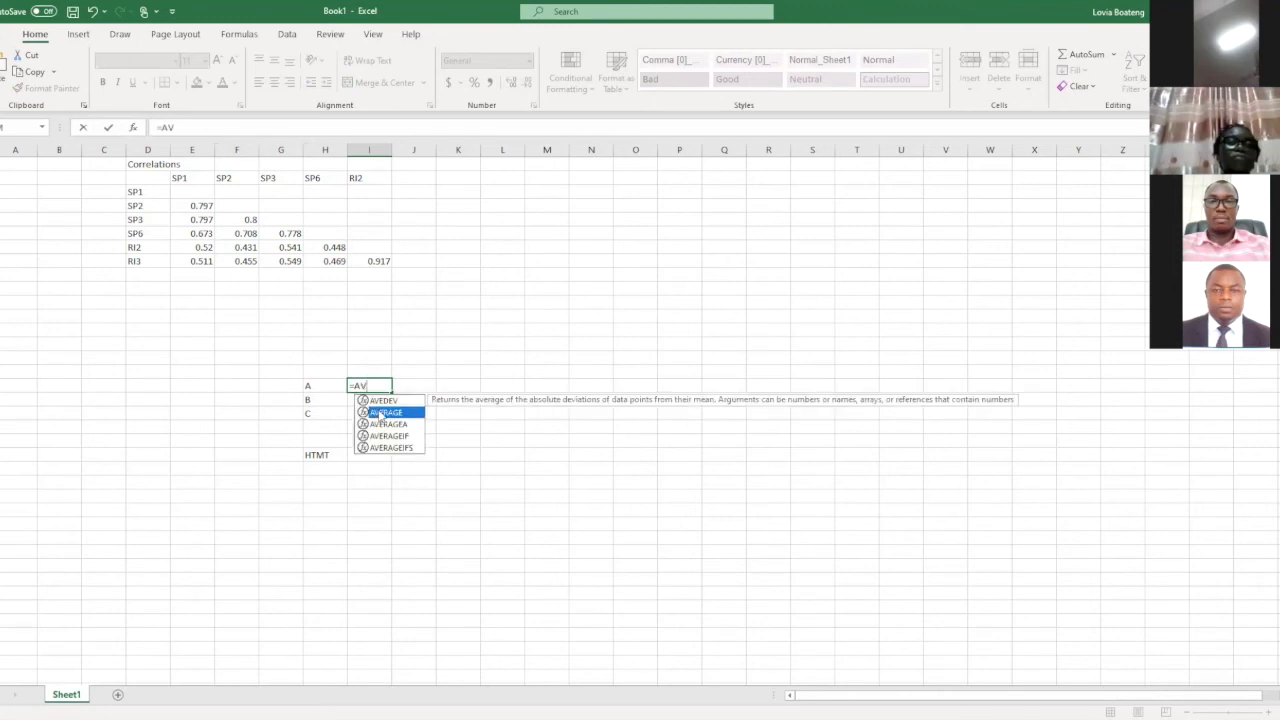
double_click(380, 413)
left_click(378, 413)
key("BackSpace")
key("BackSpace")
key("BackSpace")
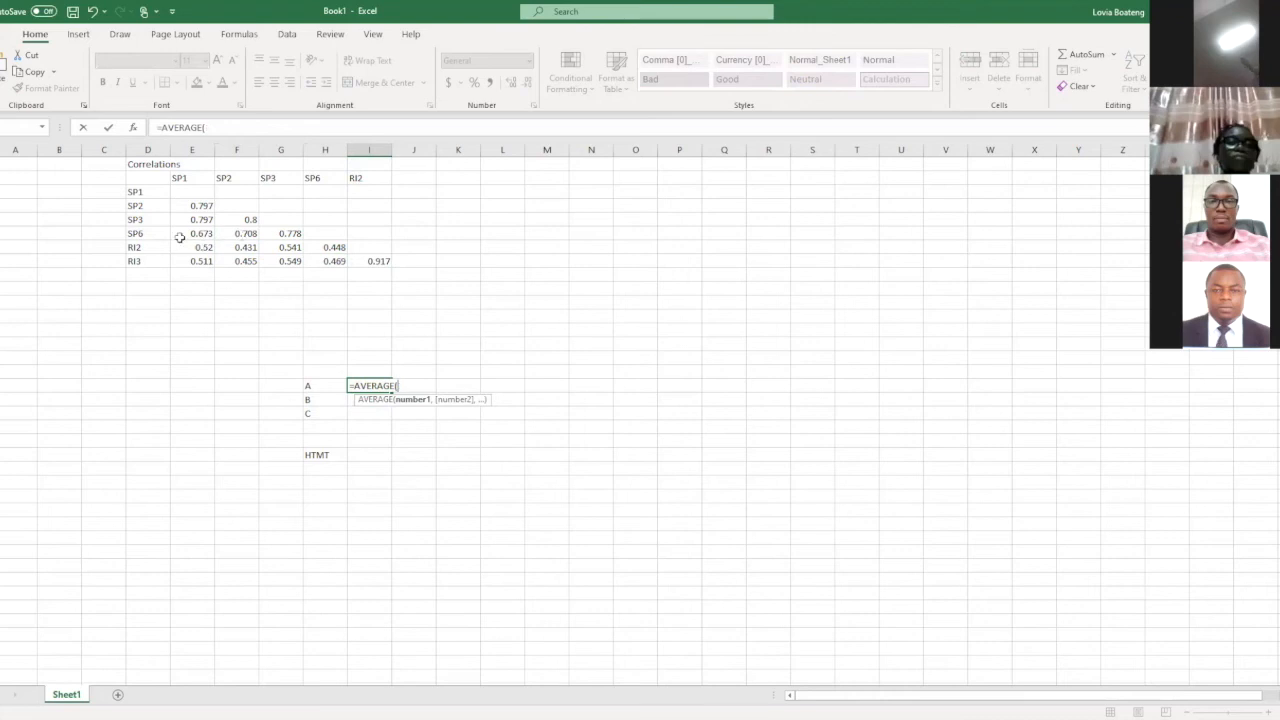
left_click(180, 236)
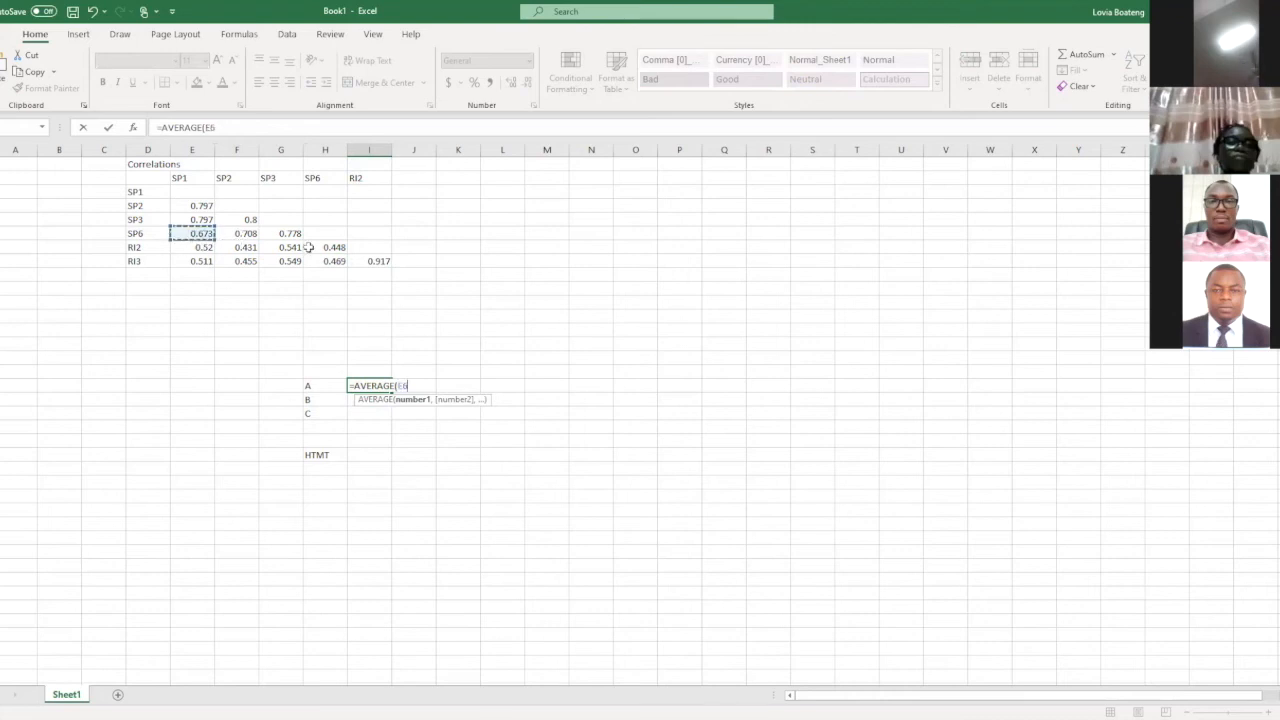
left_click_drag(308, 247, 312, 248)
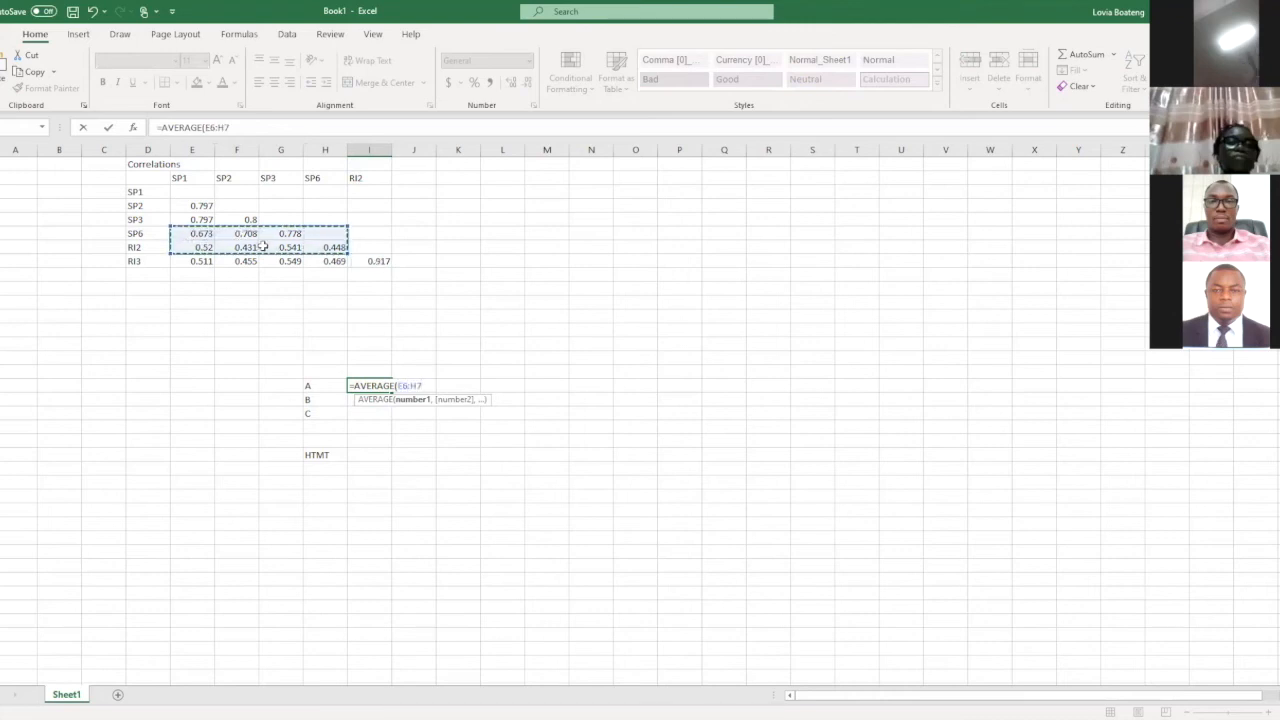
left_click(178, 246)
key("Escape")
left_click_drag(178, 247, 331, 258)
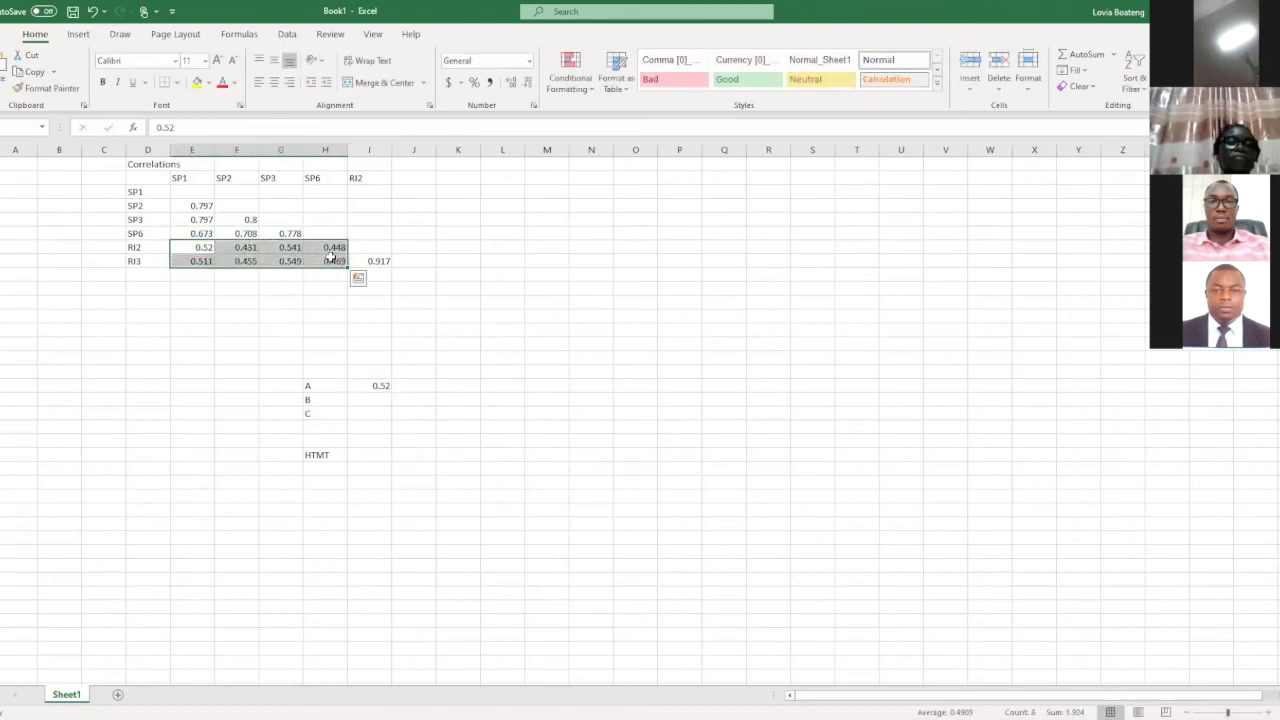
left_click(91, 11)
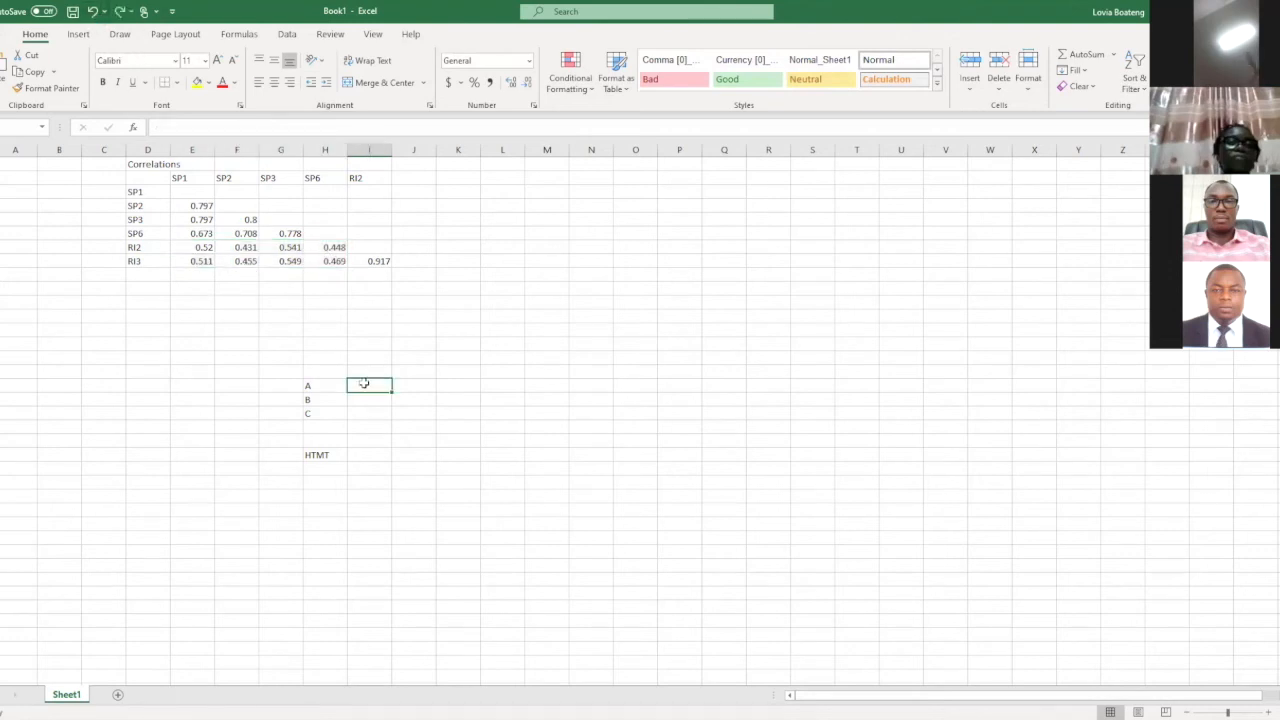
- Calculate A as the average of the RI2 and RI3 row correlations under SP1 to SP6, using =AVERAGE(E7:H8)
type("=")
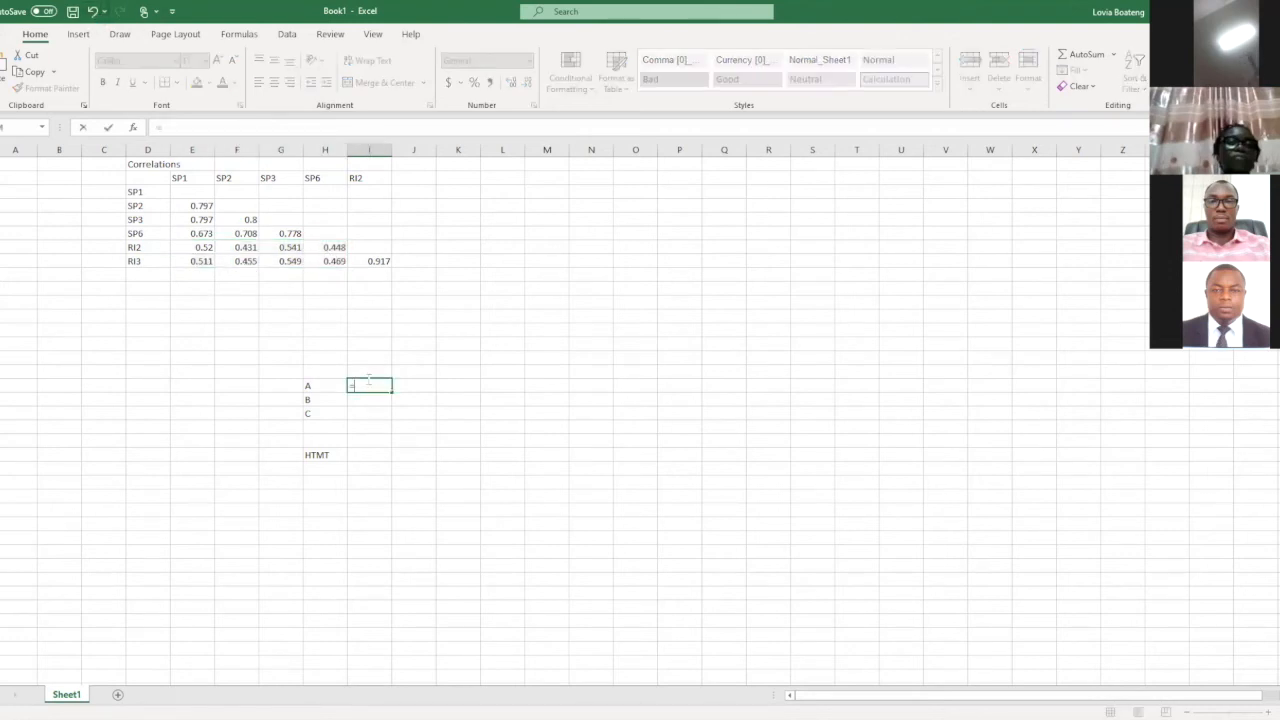
type("A")
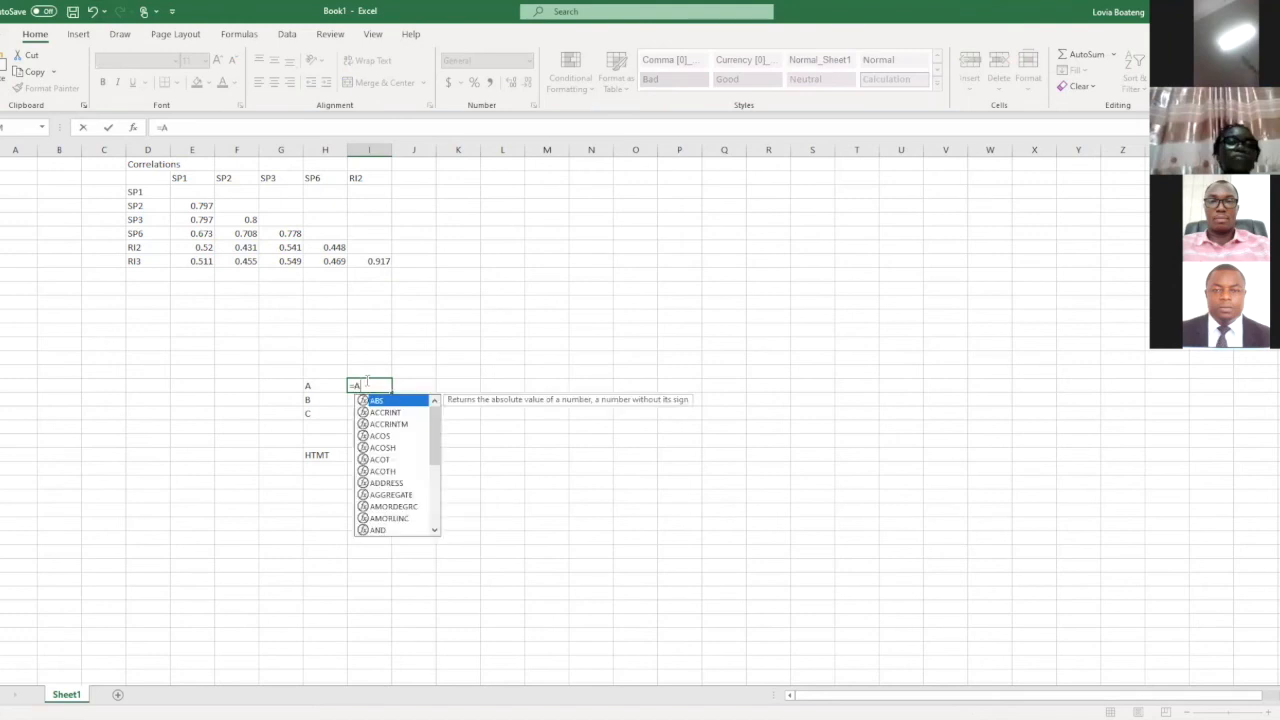
type("V")
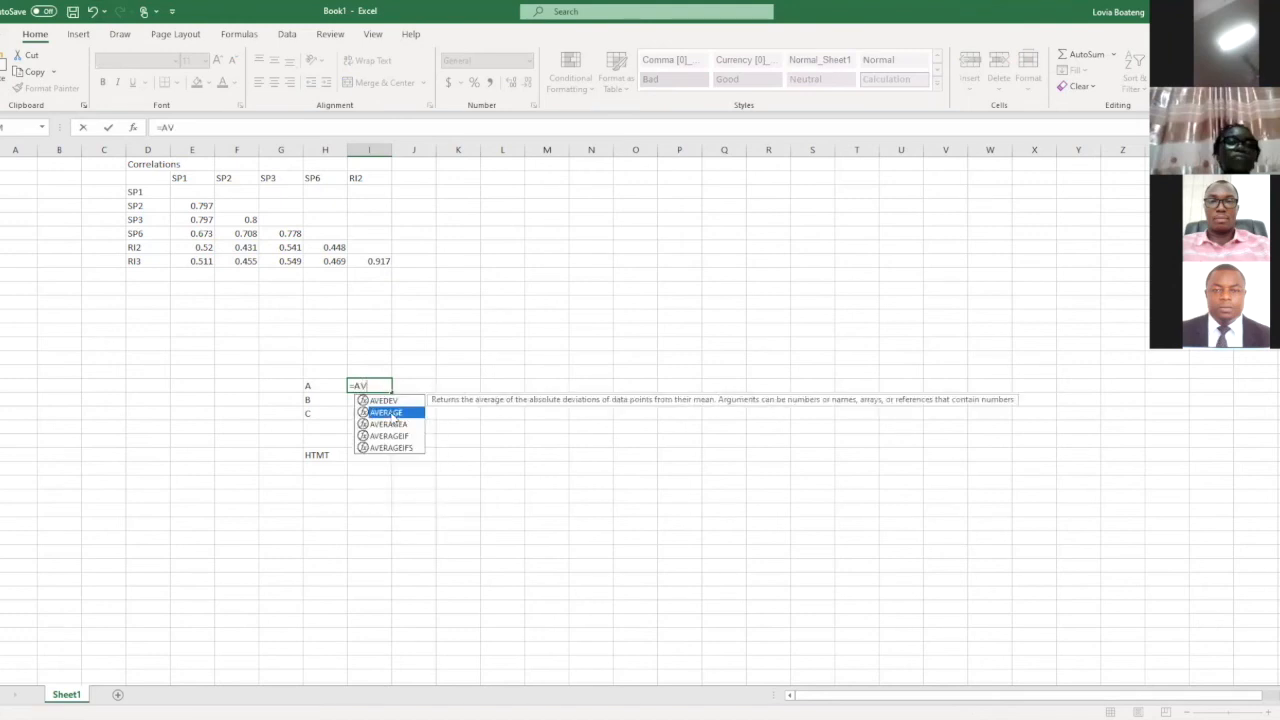
double_click(390, 412)
left_click(177, 247)
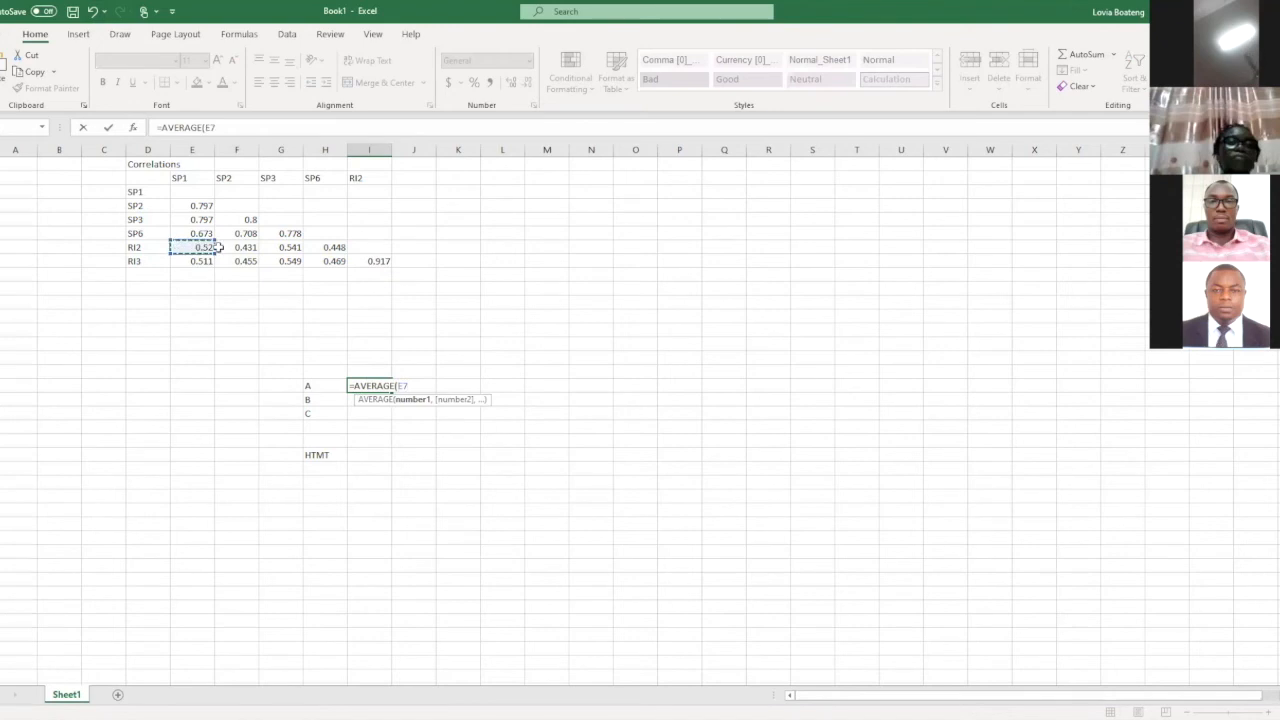
left_click_drag(177, 247, 326, 259)
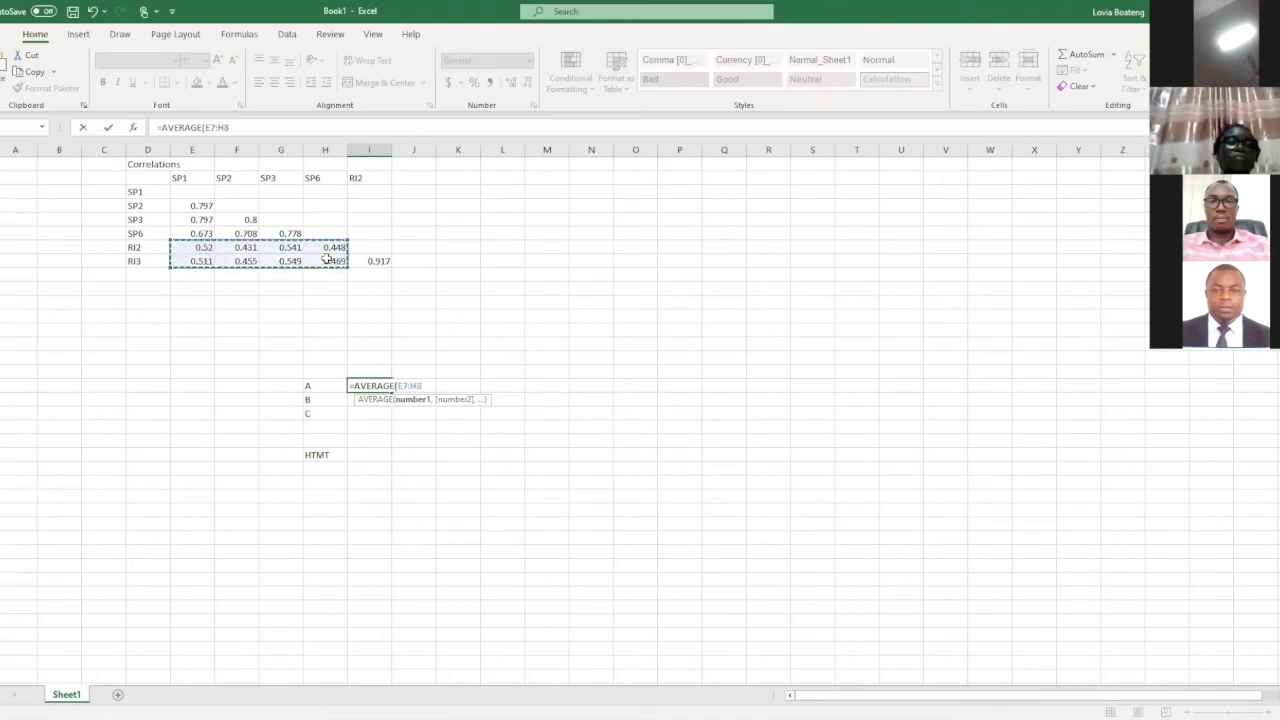
type(")")
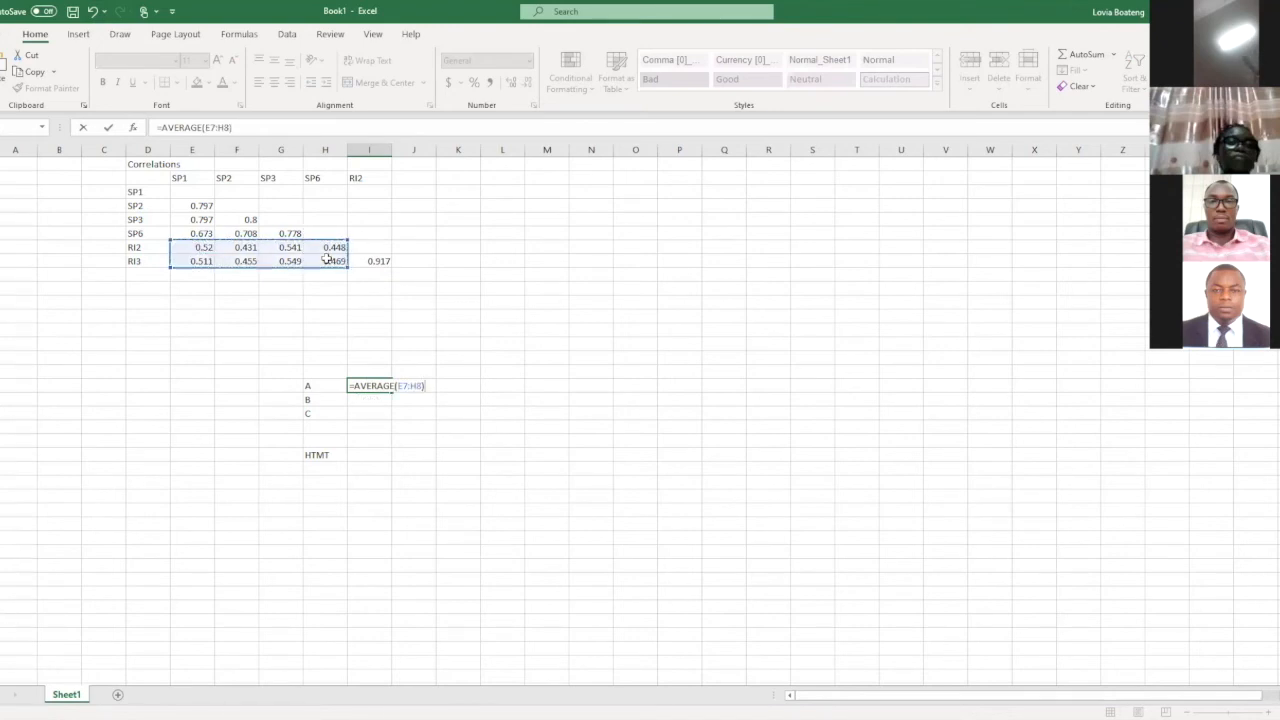
key("Return")
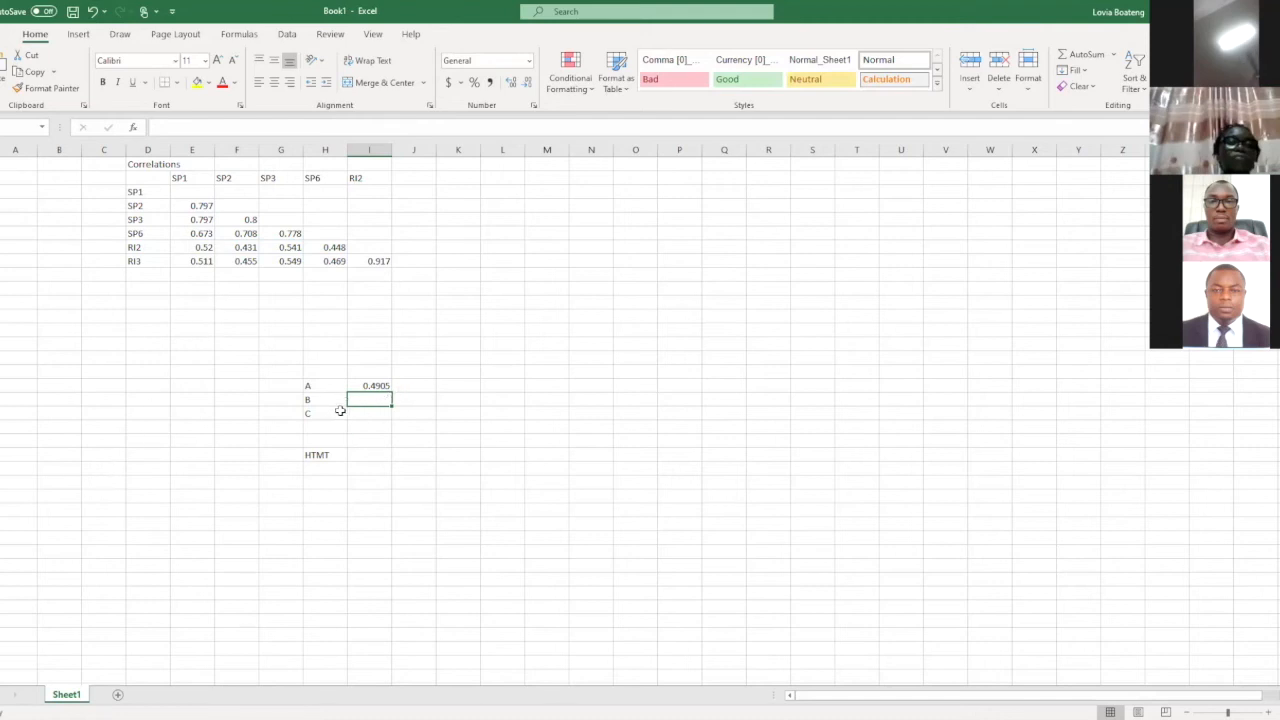
- Calculate B as the average of the correlations among the SP items, using =AVERAGE(E4:G6)
left_click_drag(181, 206, 285, 232)
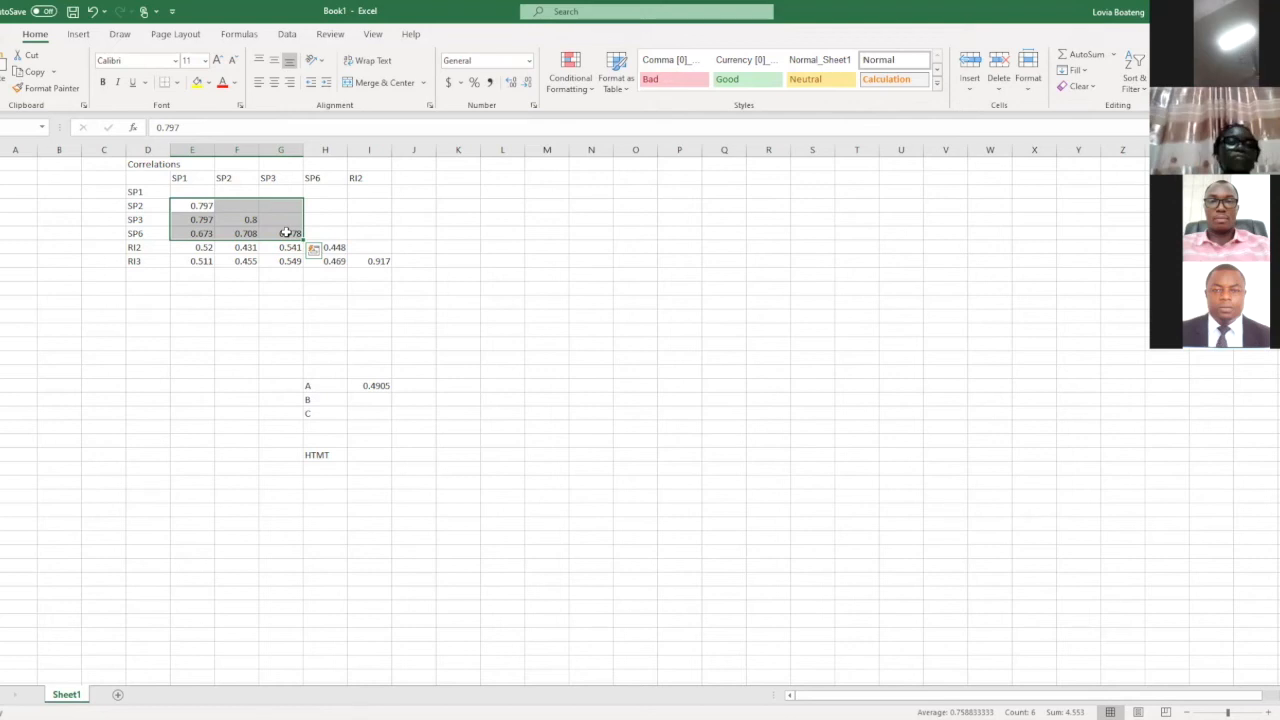
left_click(365, 403)
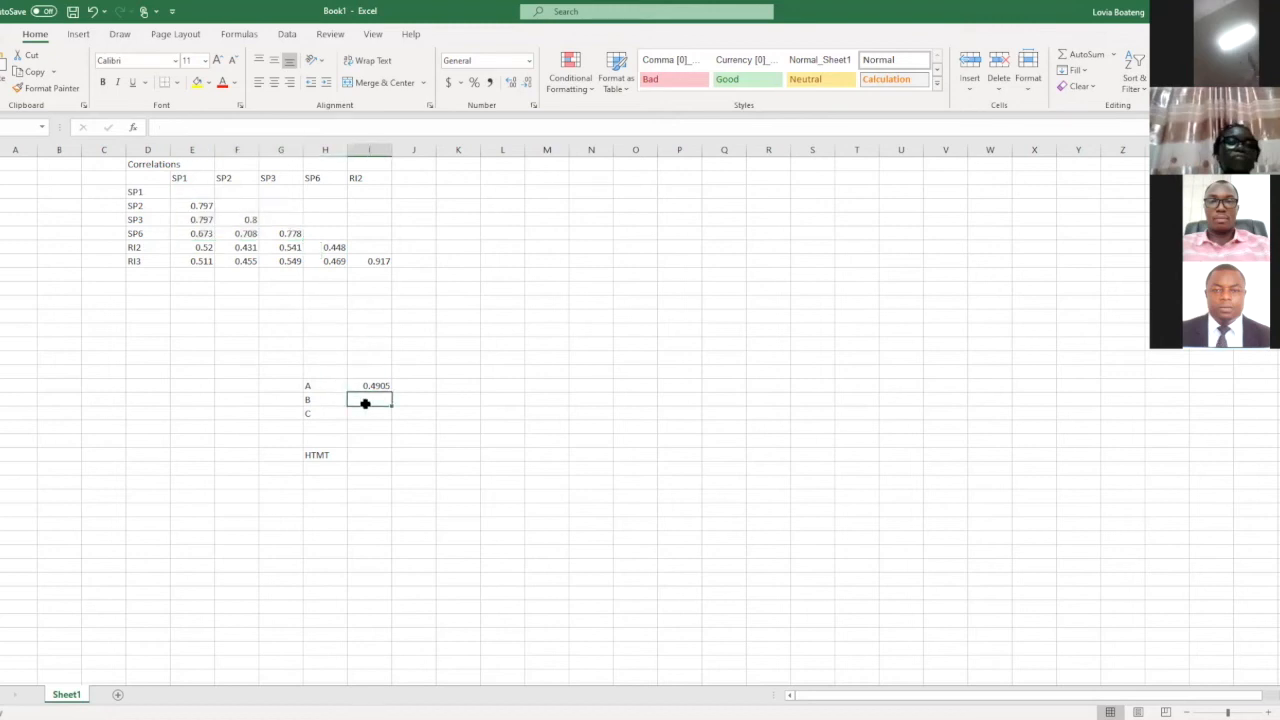
type("=")
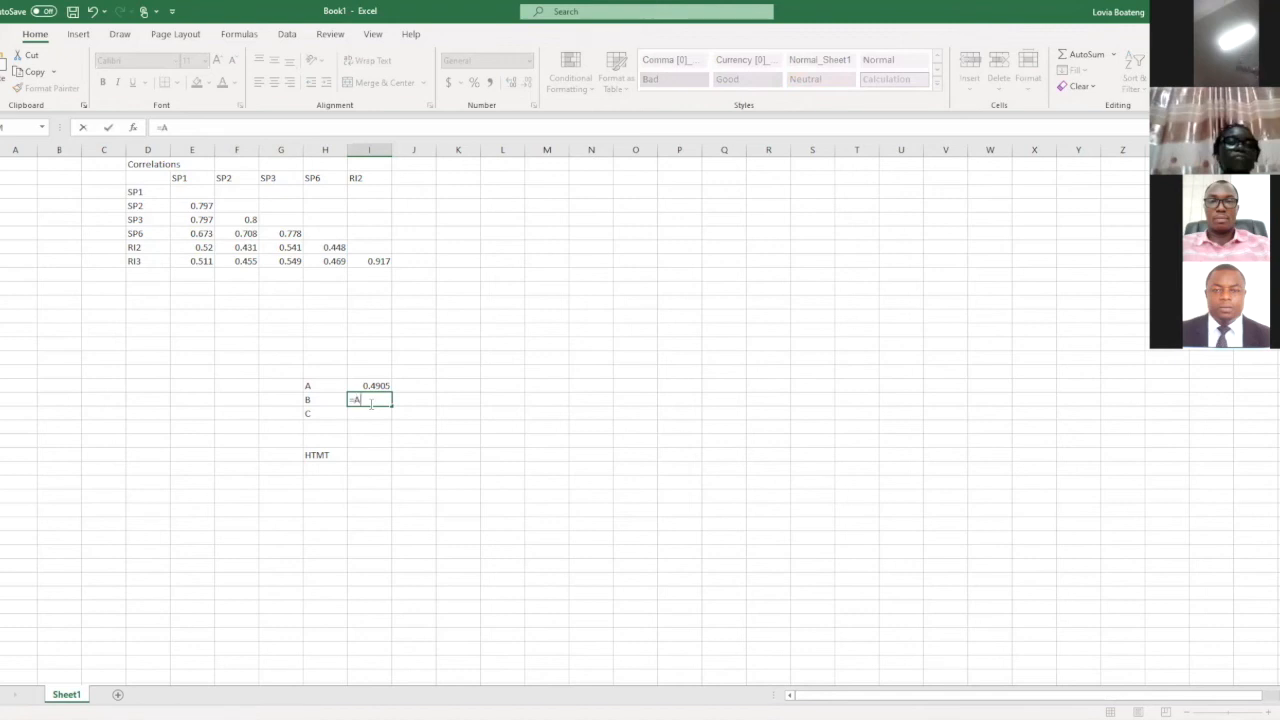
type("AVE")
key("Down")
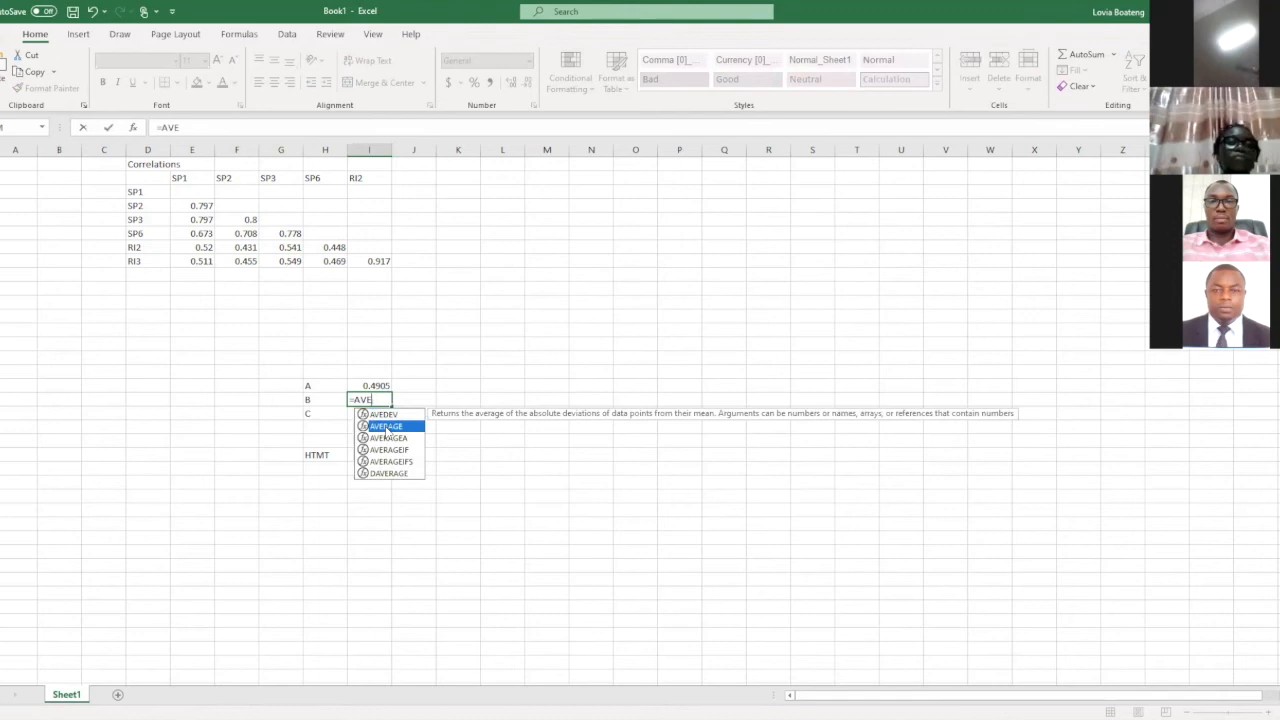
key("Tab")
left_click(178, 204)
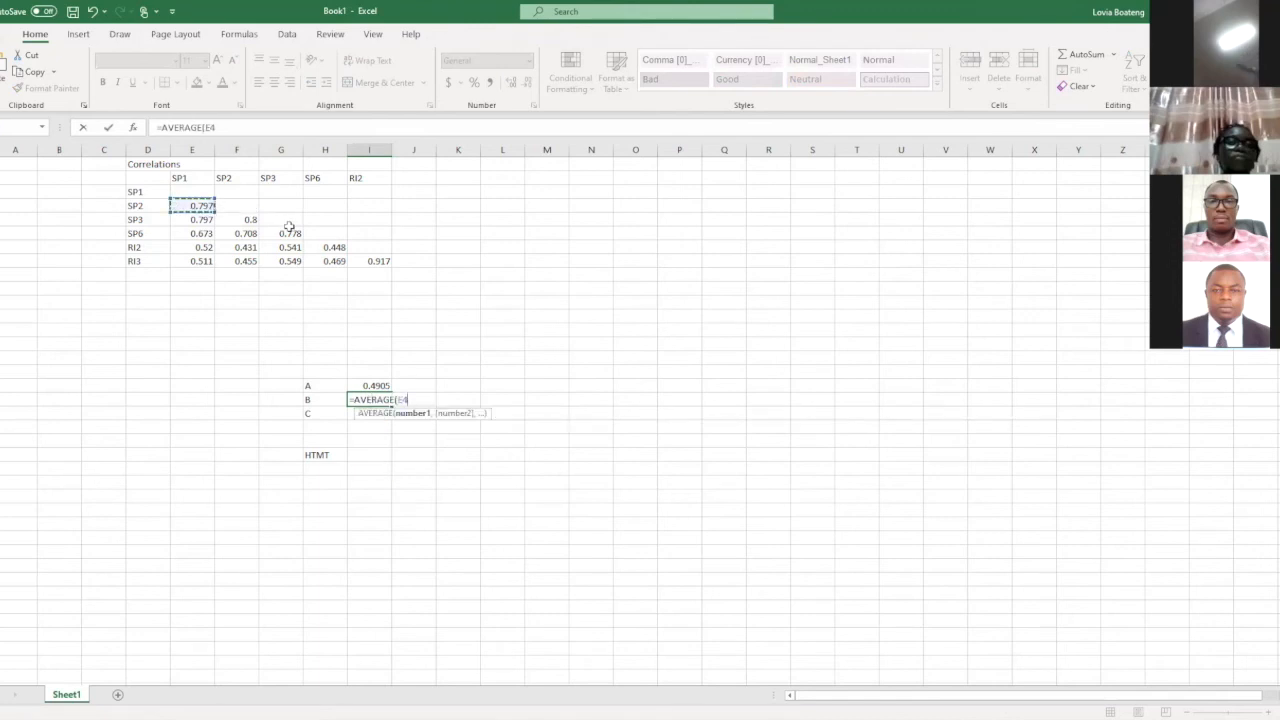
left_click(289, 230, "shift")
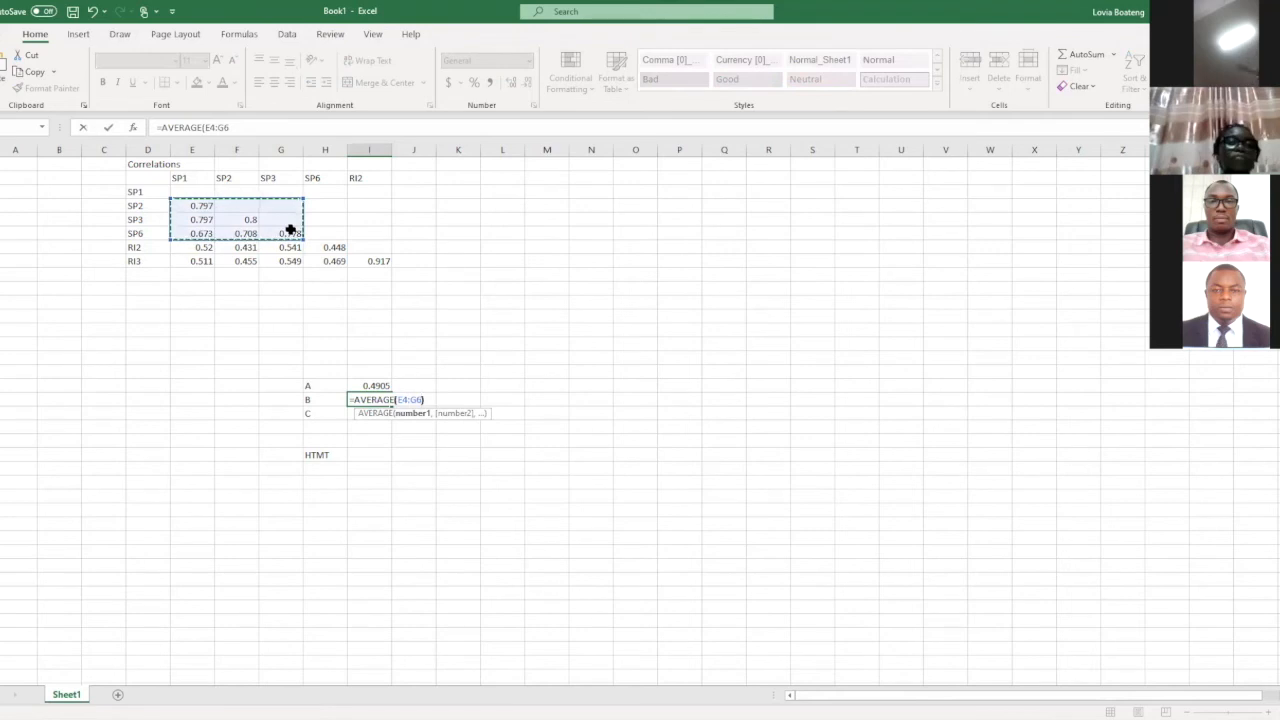
key("Return")
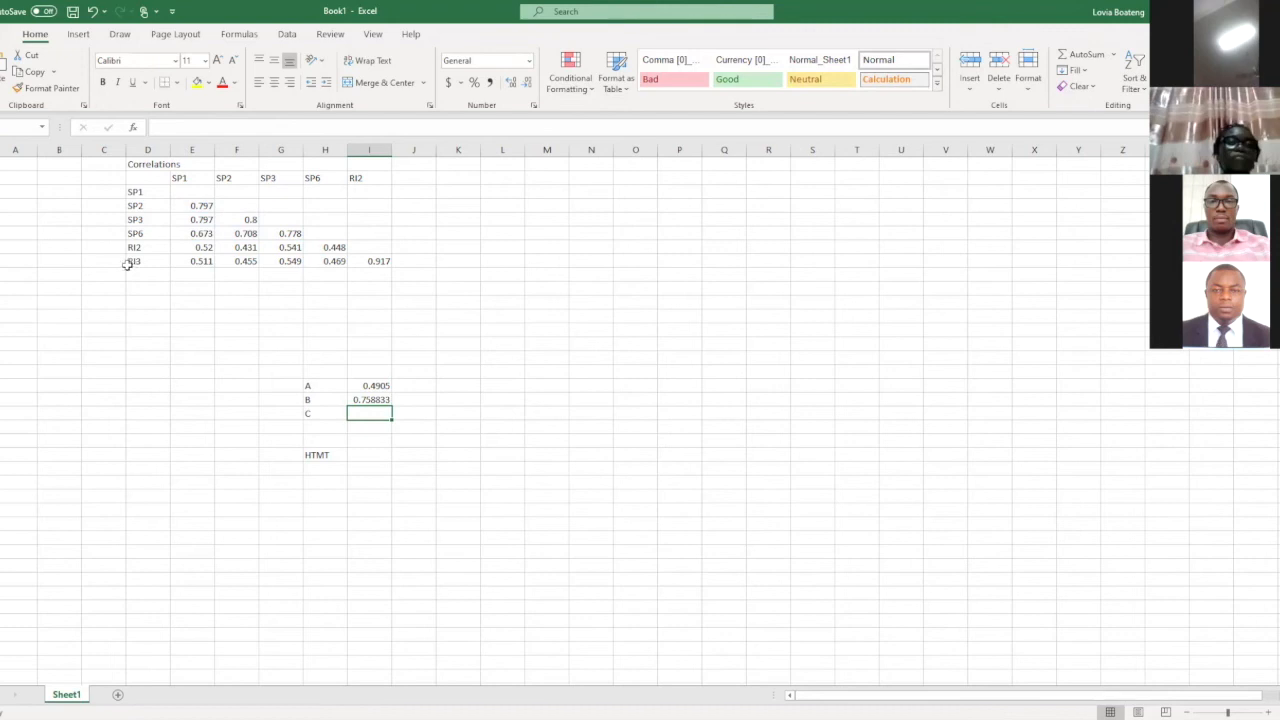
- Calculate C from the single RI2–RI3 correlation, using =AVERAGE(I8)
left_click(368, 261)
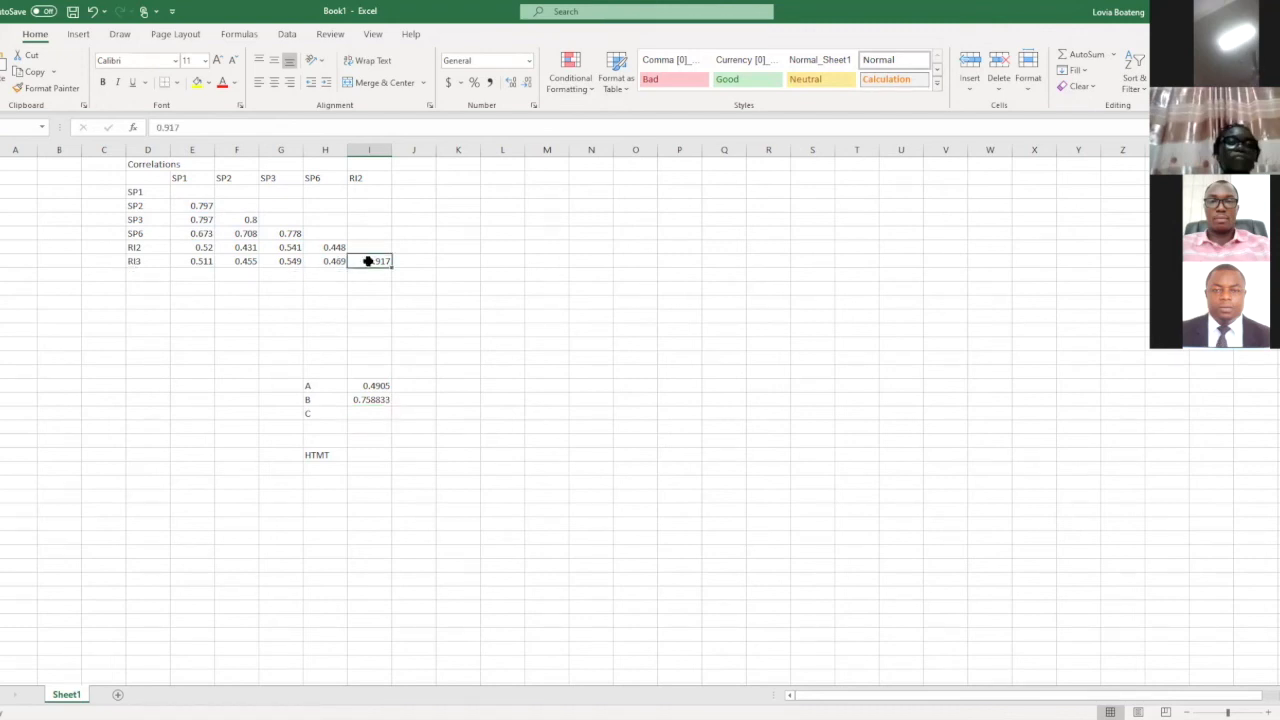
left_click(378, 414)
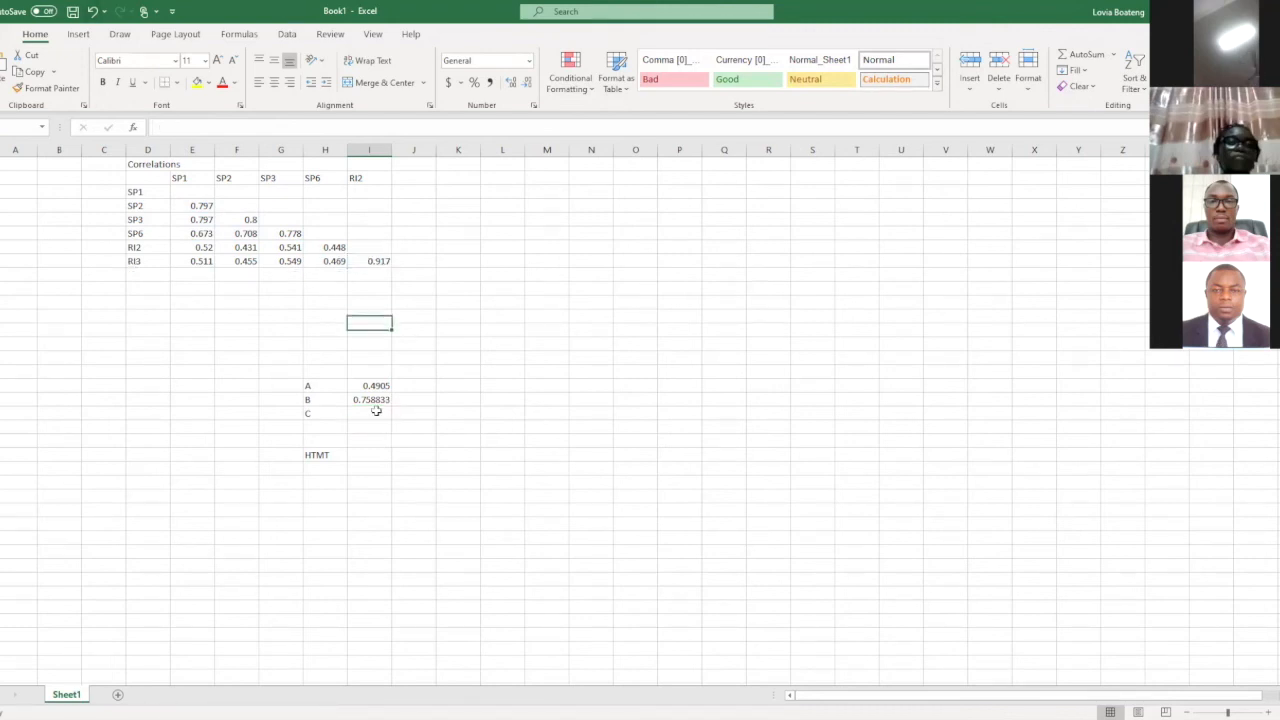
type("=")
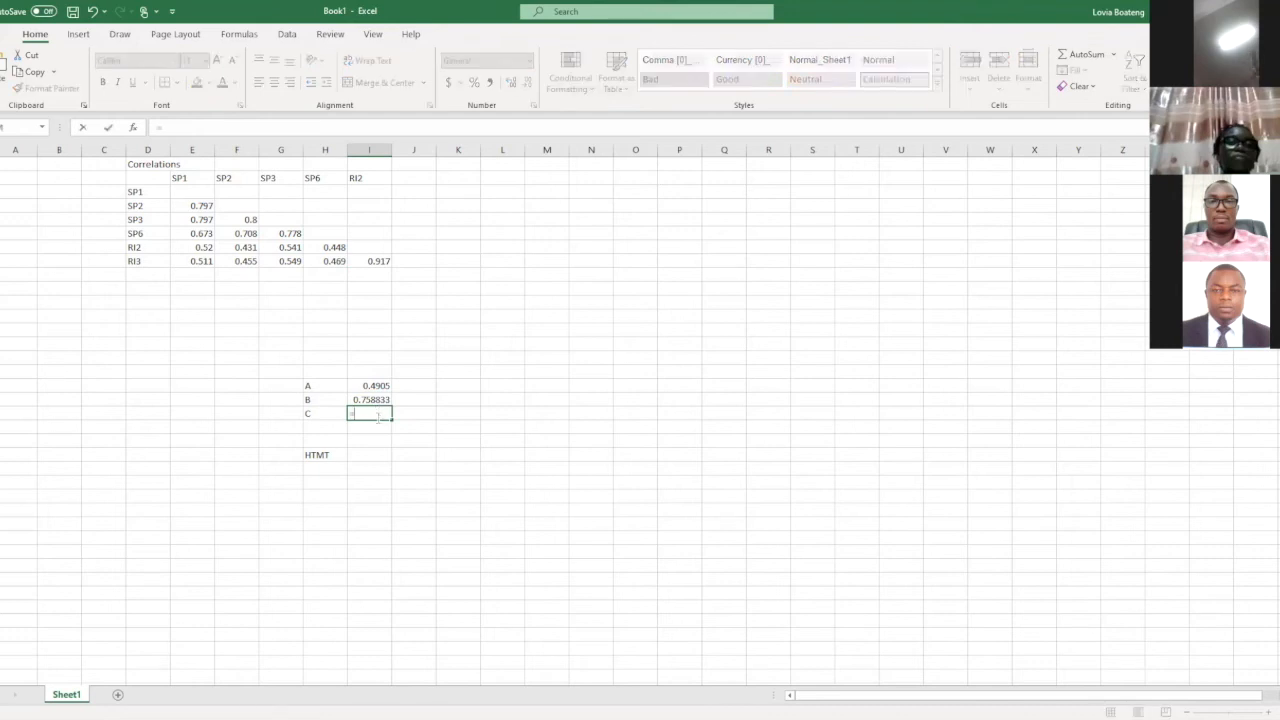
type("AVE")
key("Tab")
left_click(370, 263)
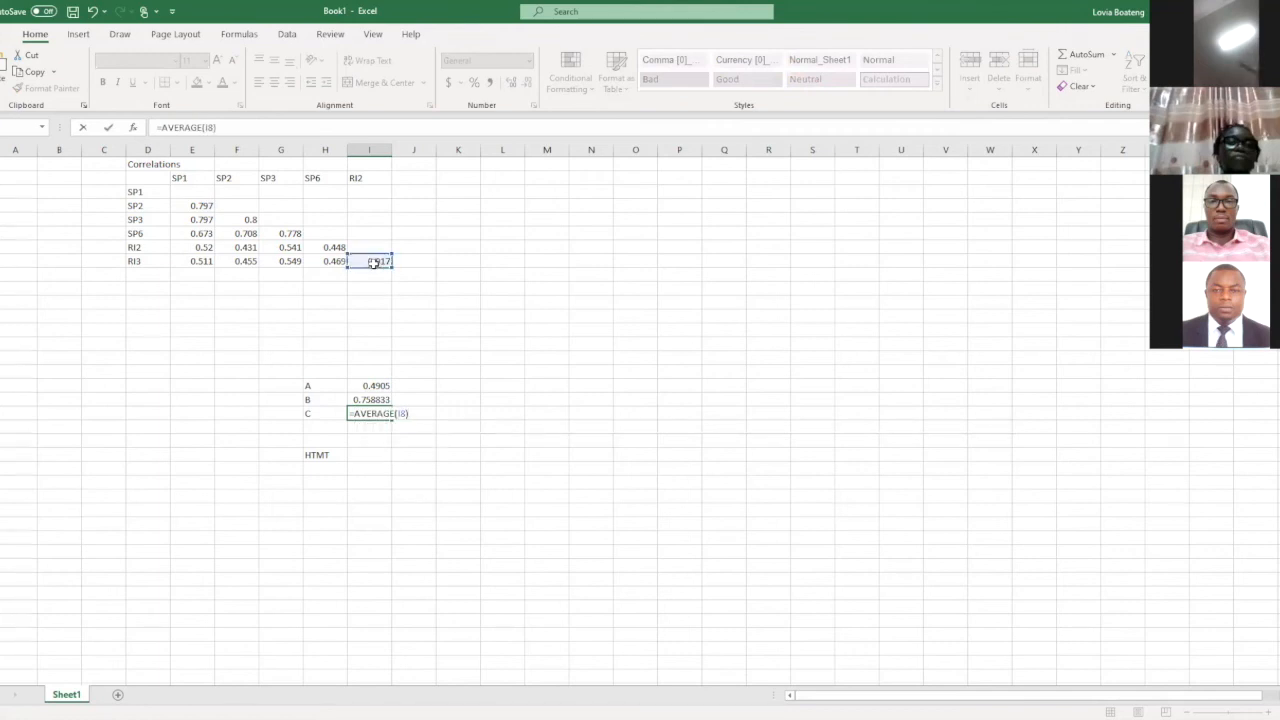
key("Return")
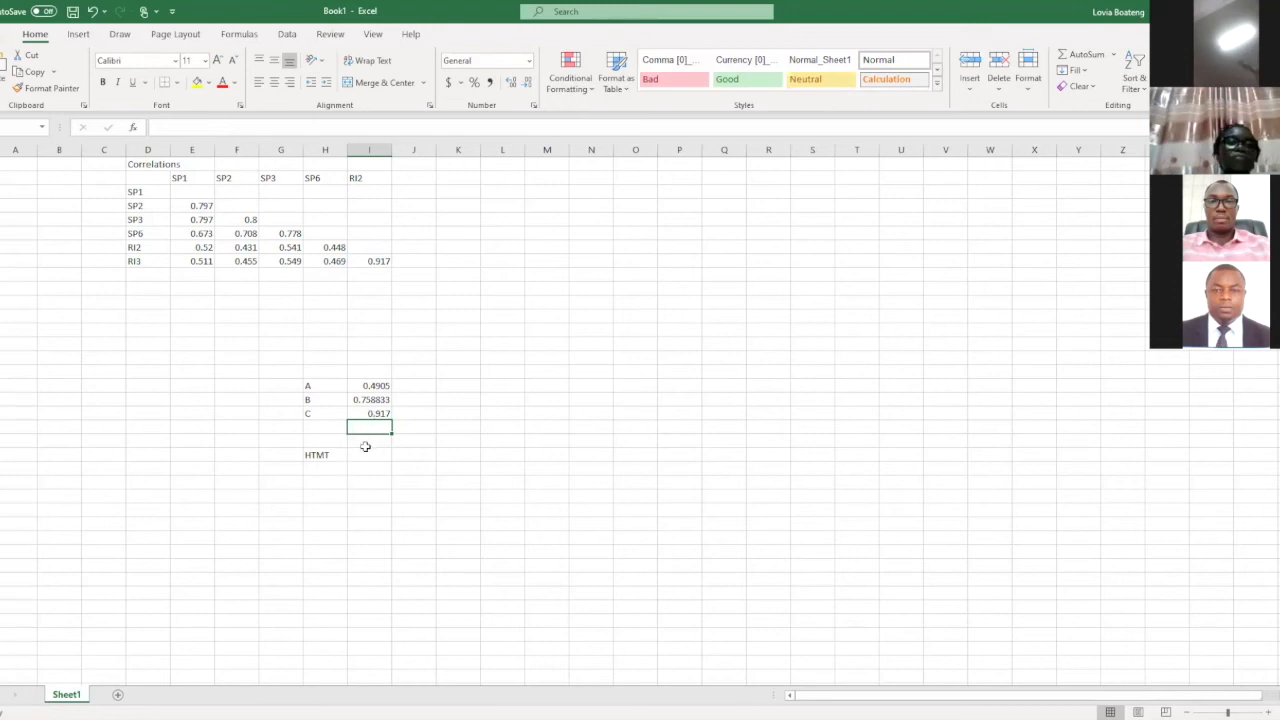
- Calculate the HTMT ratio beside its label by dividing A by the square root of B times C, using =I17/(I18*I19)^0.5
left_click(375, 385)
left_click(367, 455)
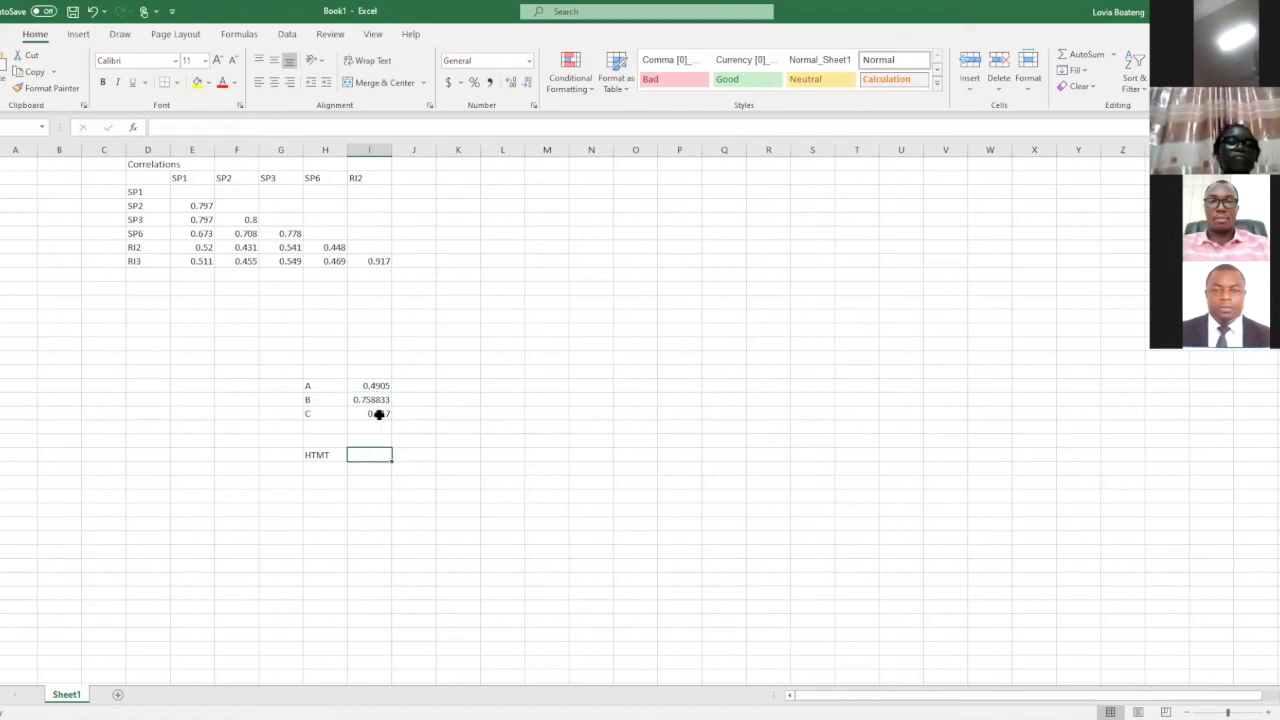
type("=")
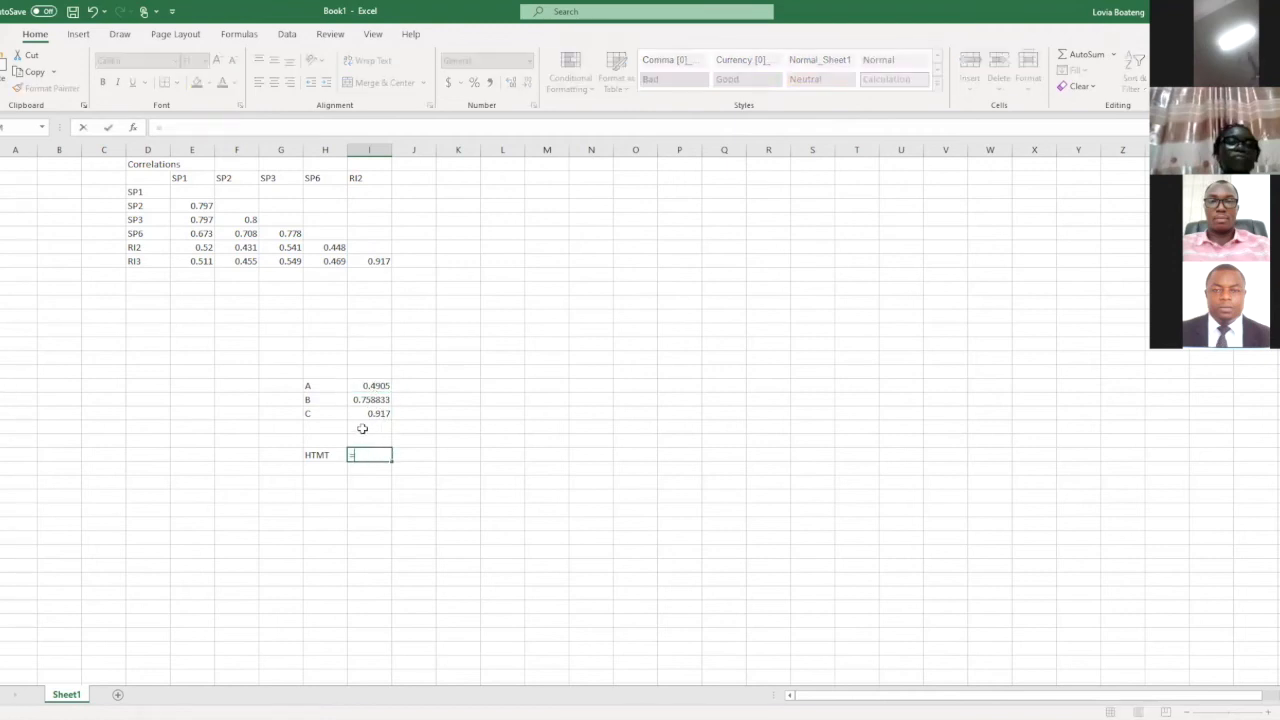
left_click(380, 386)
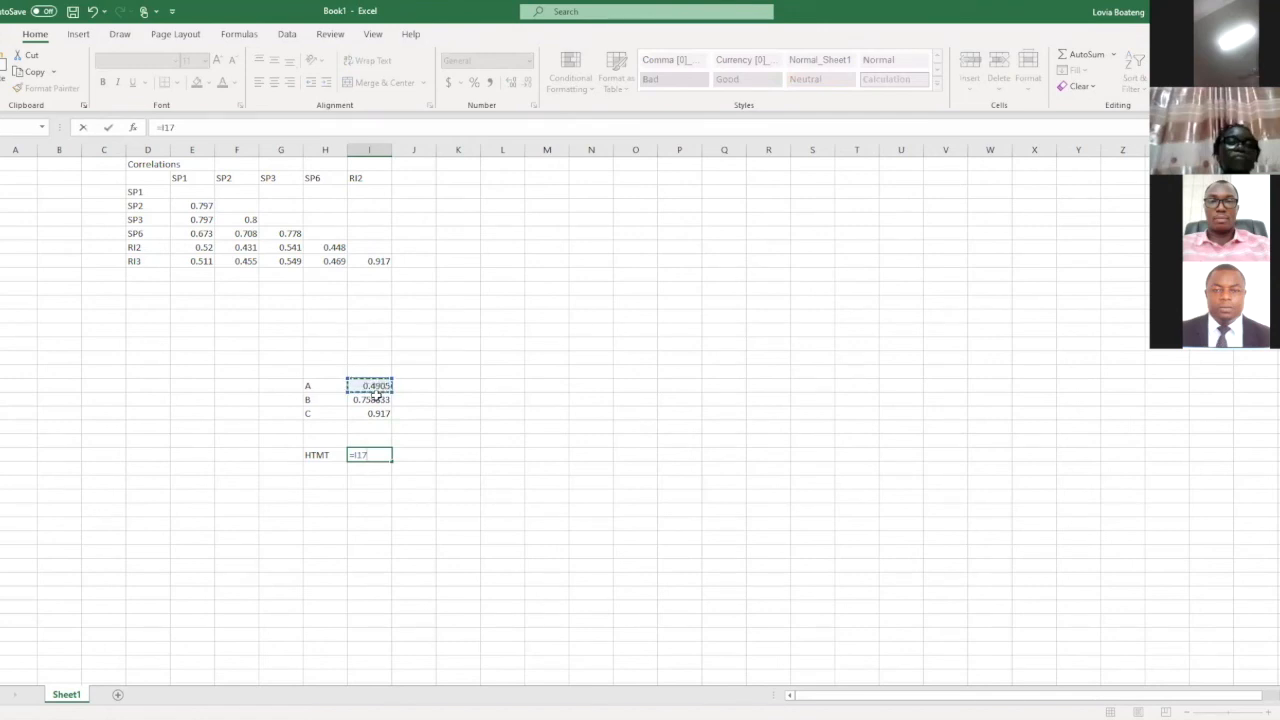
type("/(")
left_click(379, 400)
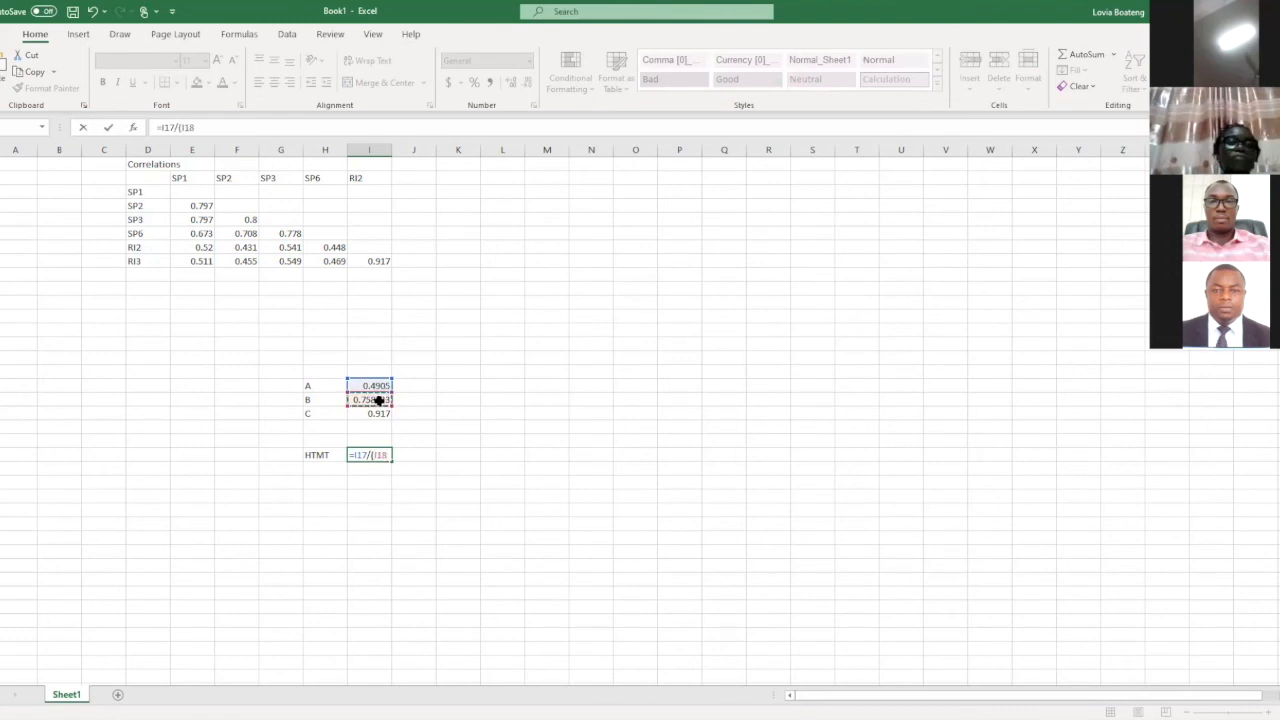
type("*")
left_click(385, 413)
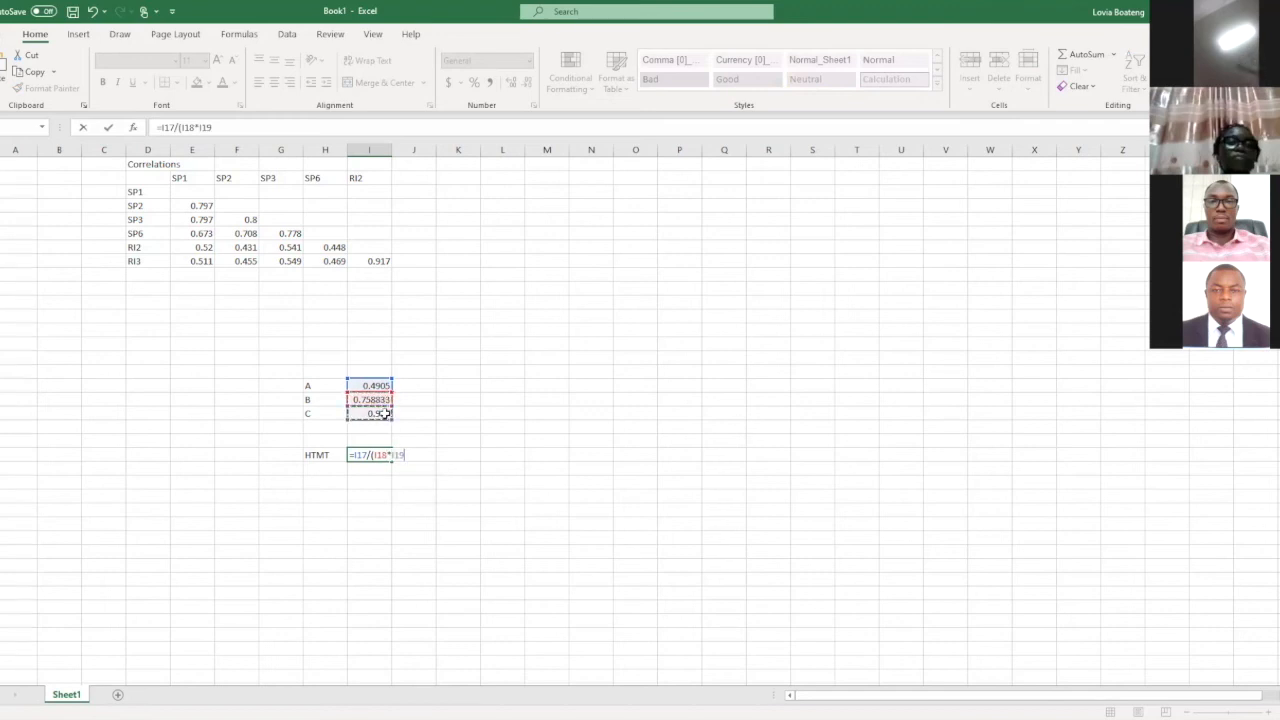
type(")")
type("^0.5")
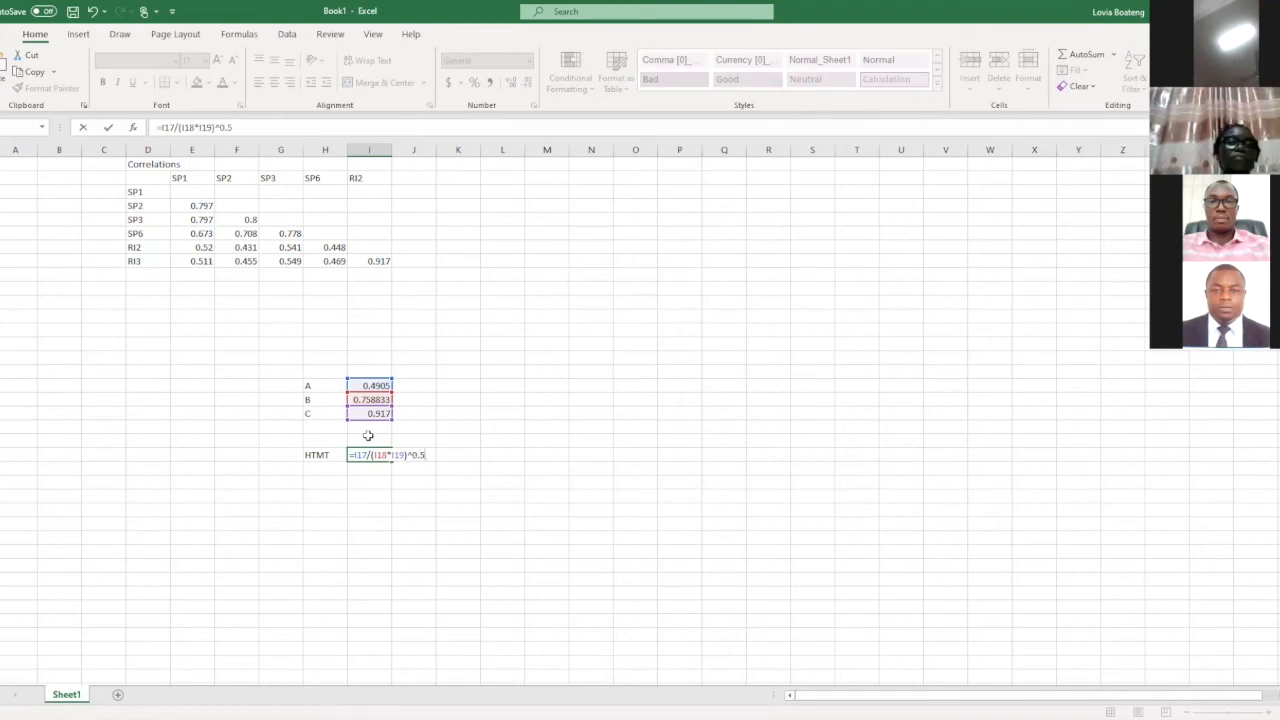
key("Return")
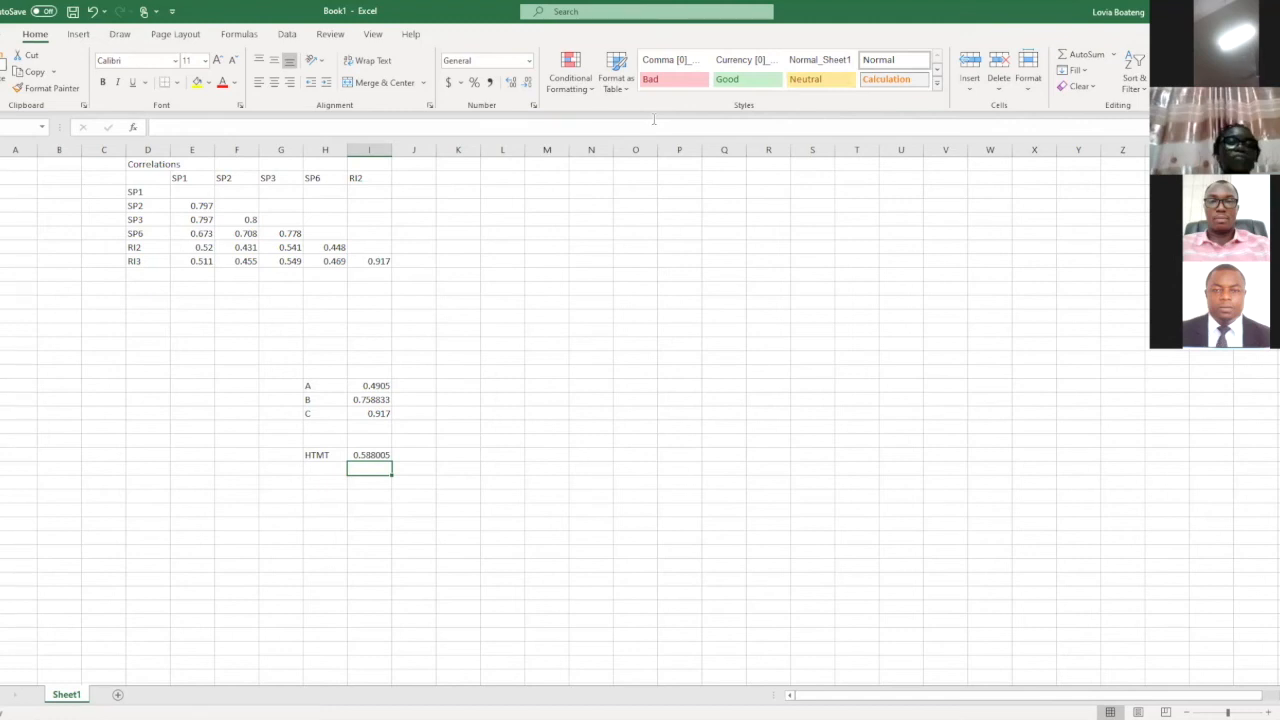
- Switch to the PowerPoint slide show and view the example HTMT ratio table on slide 23
left_click(654, 119)
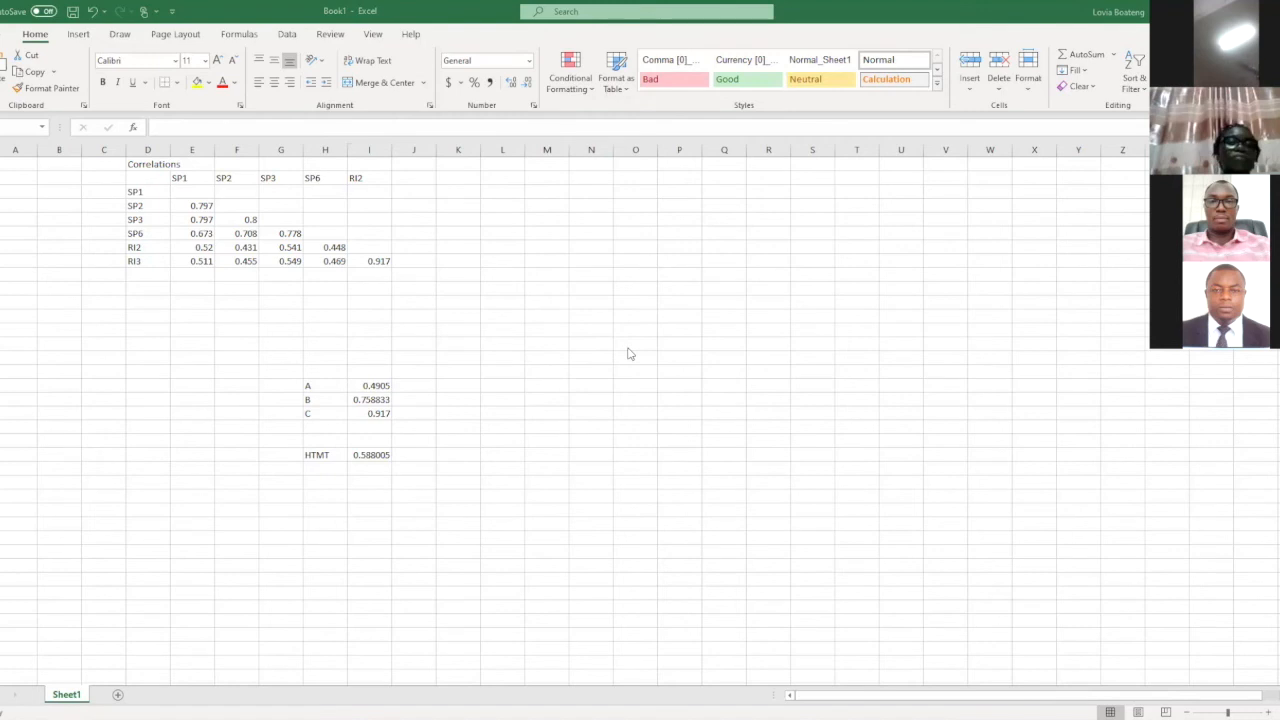
key("alt+Tab")
left_click(897, 488)
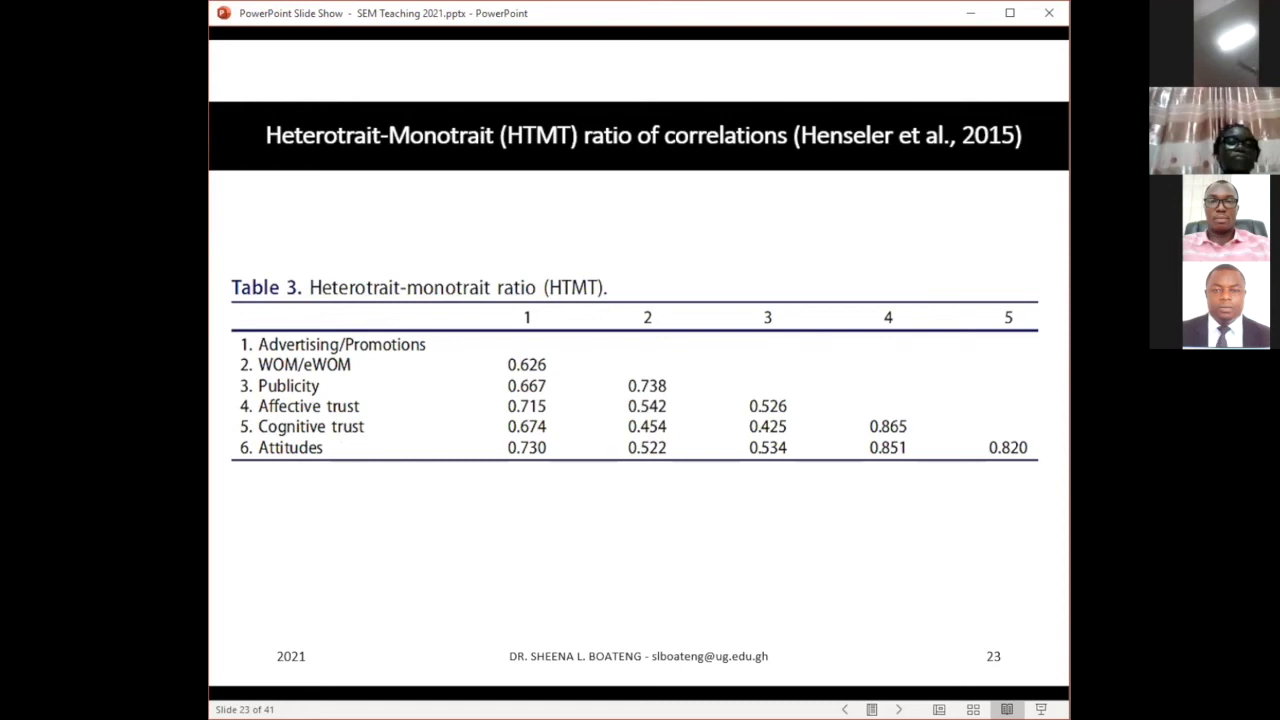
- Switch to Amos and run the Validity and Reliability Test plugin on the Repeat cfa demo model
key("alt+Tab")
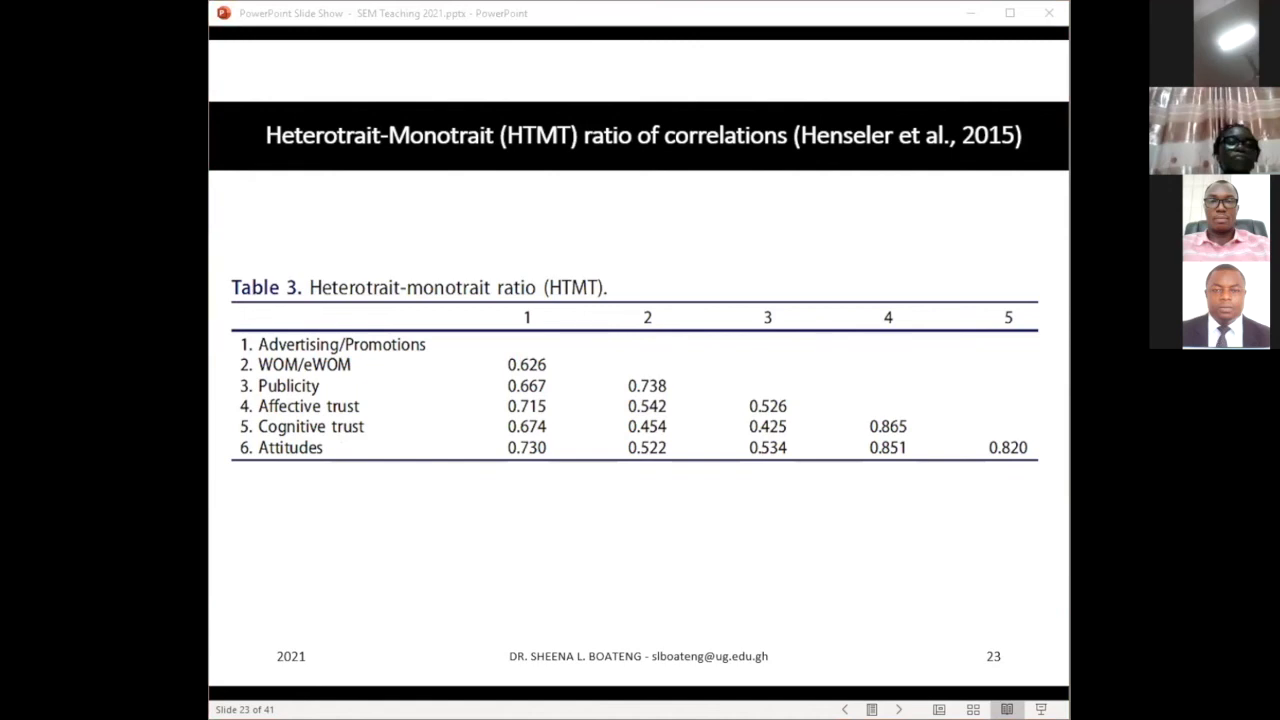
key("alt+Tab")
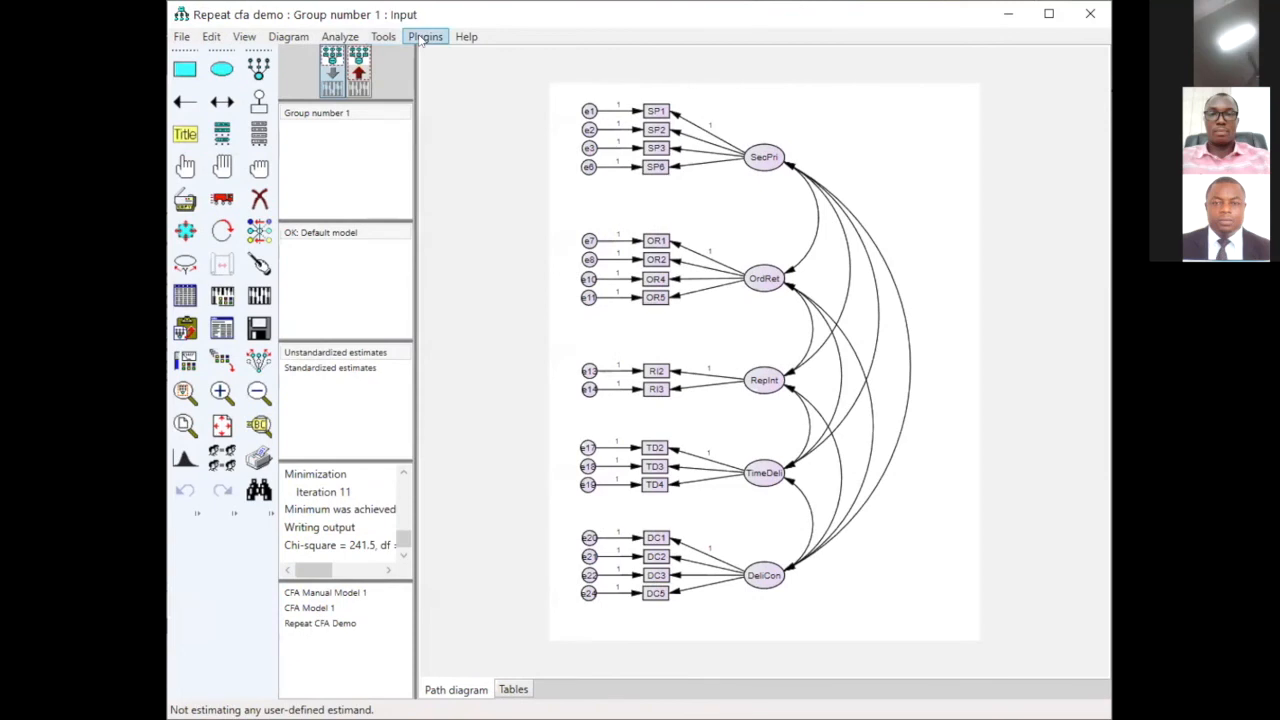
left_click(420, 38)
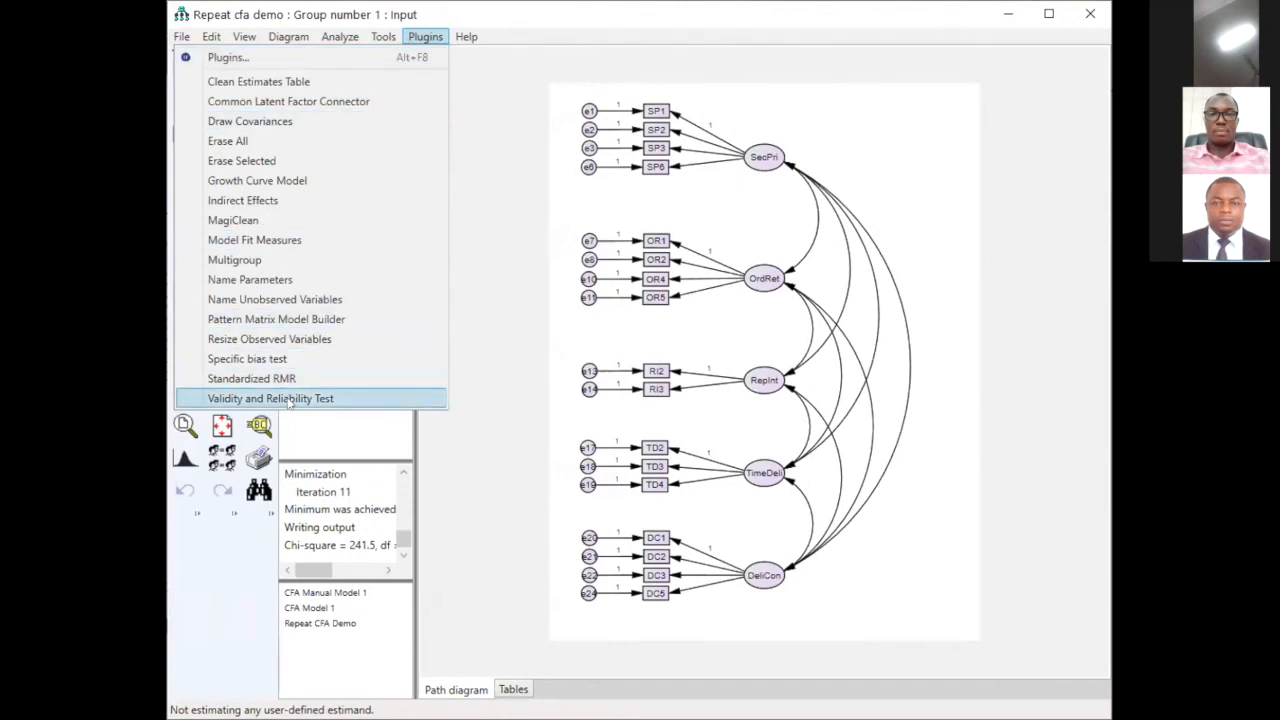
left_click(288, 399)
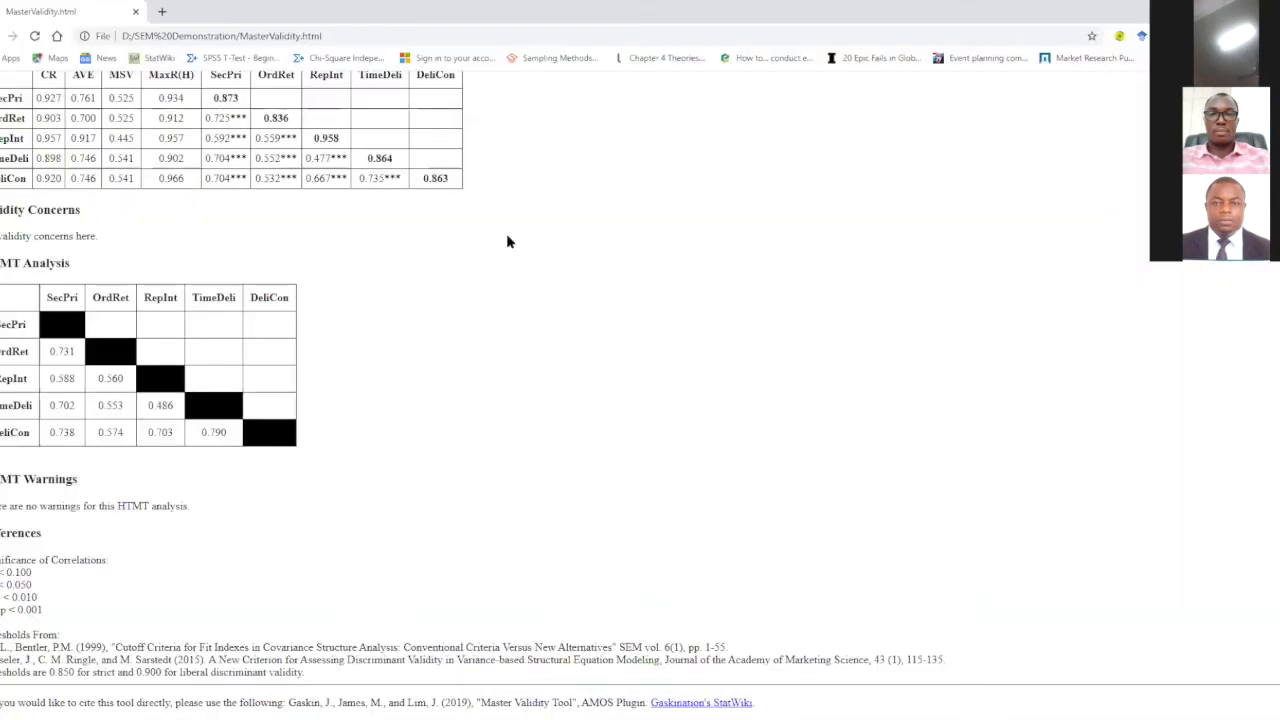
- Examine the validity and HTMT analysis tables in the report, checking the SecPri–RepInt ratio against the manually calculated one
scroll(507, 241, "up", 1)
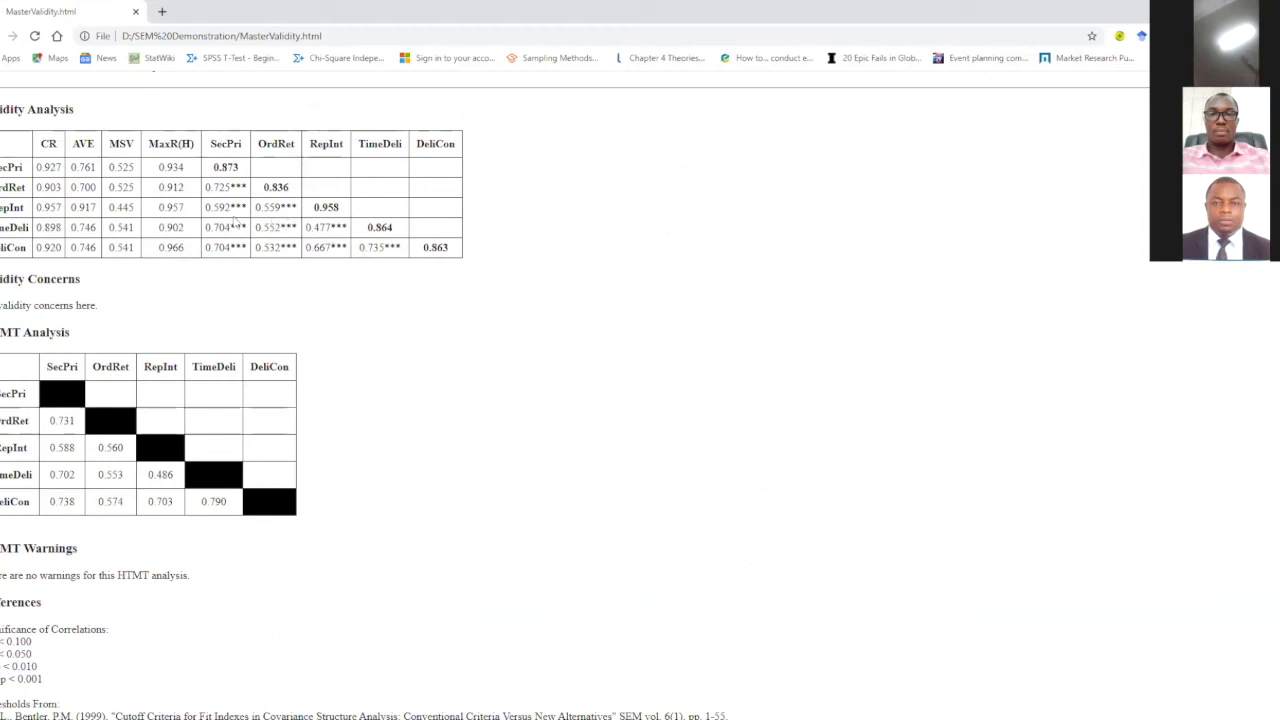
scroll(435, 375, "down", 1)
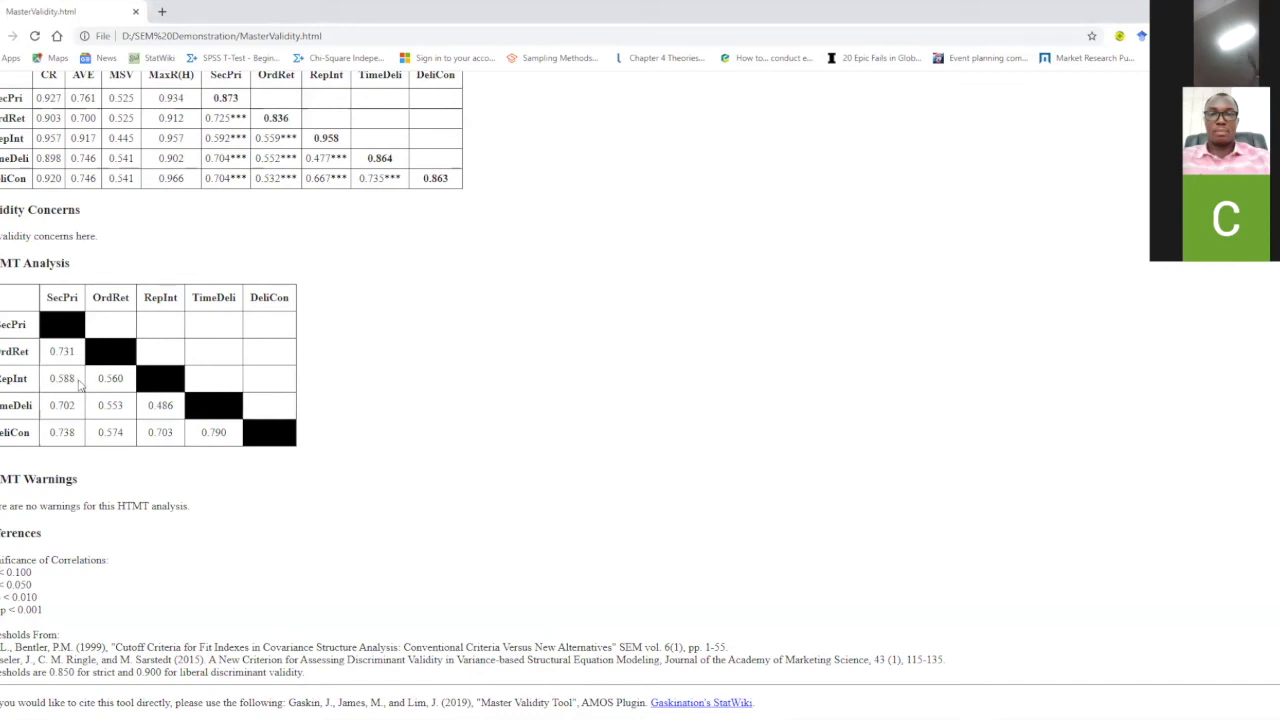
left_click_drag(78, 379, 49, 379)
left_click_drag(75, 404, 73, 391)
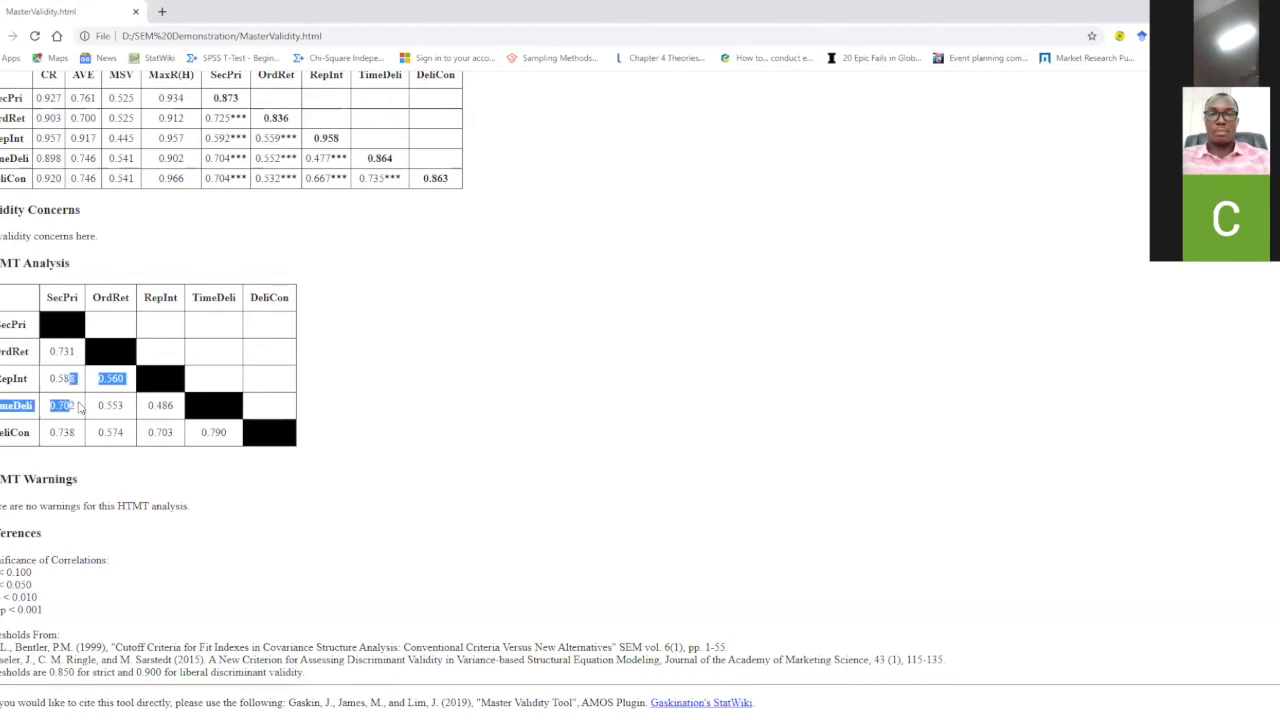
- Switch to SPSS and save the Online Shopping Repurchase Intention clone dataset with its composite variables
left_click(103, 405)
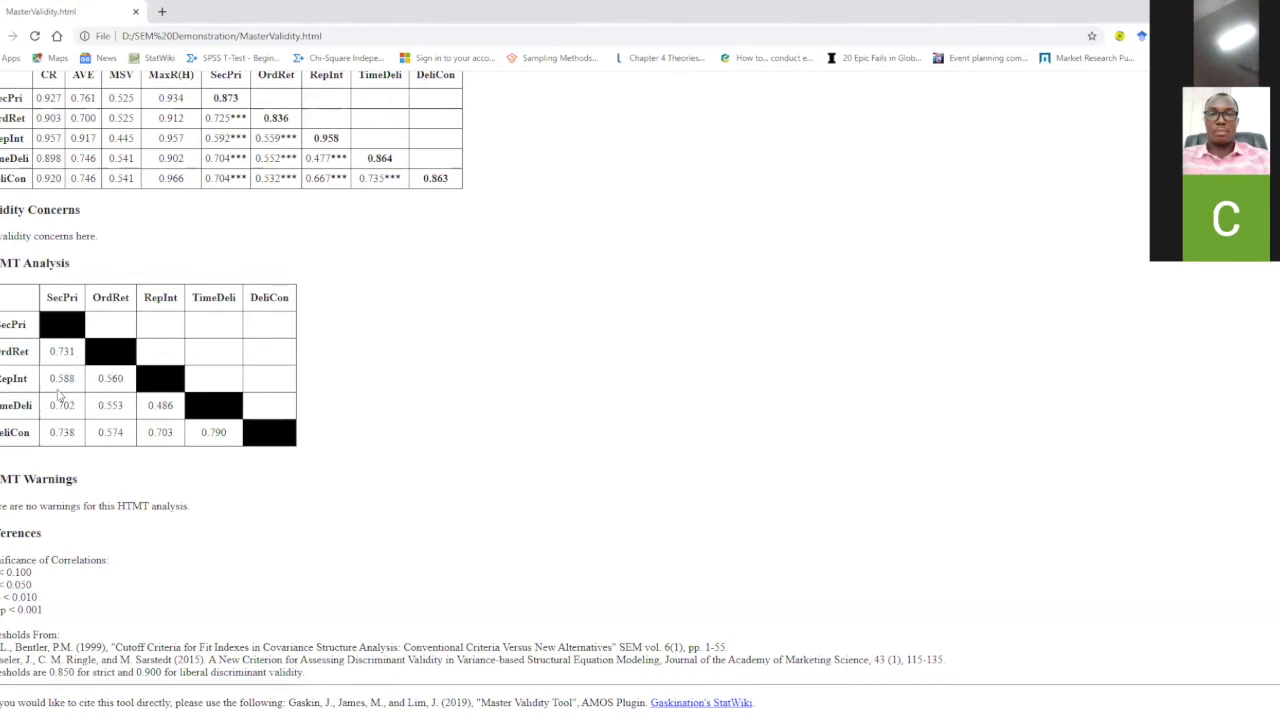
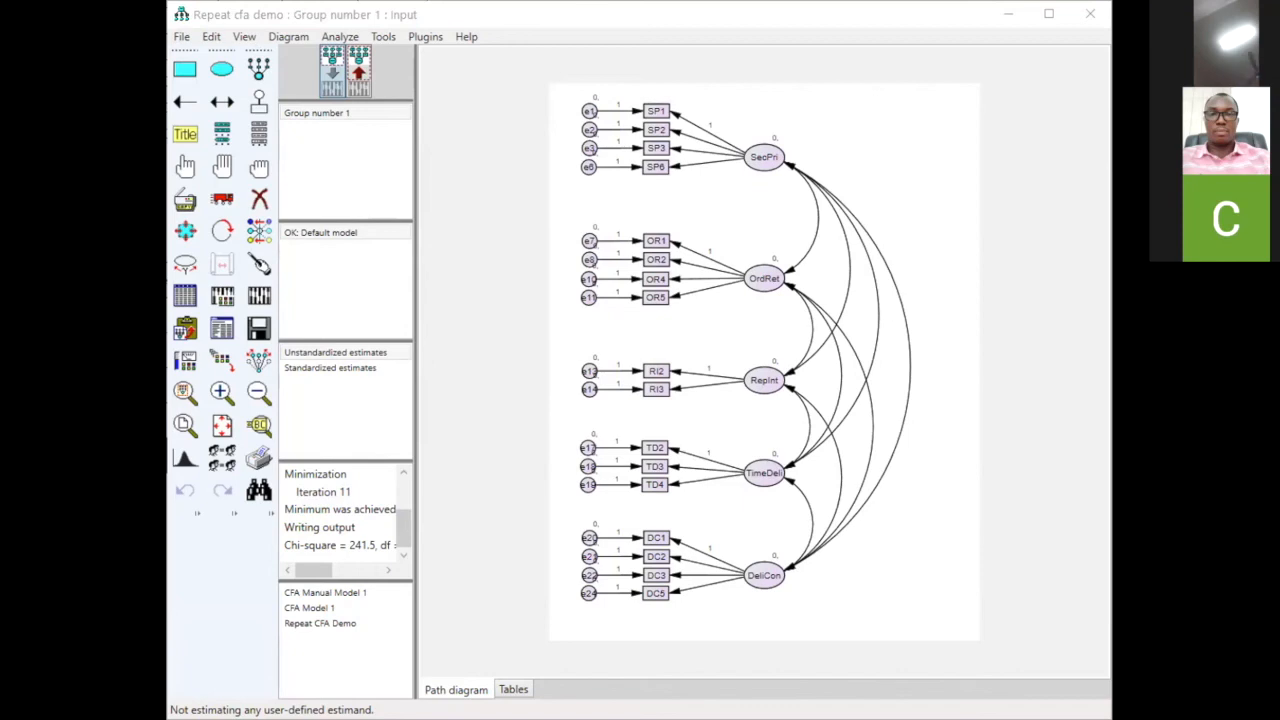
key("alt+Tab")
left_click(72, 77)
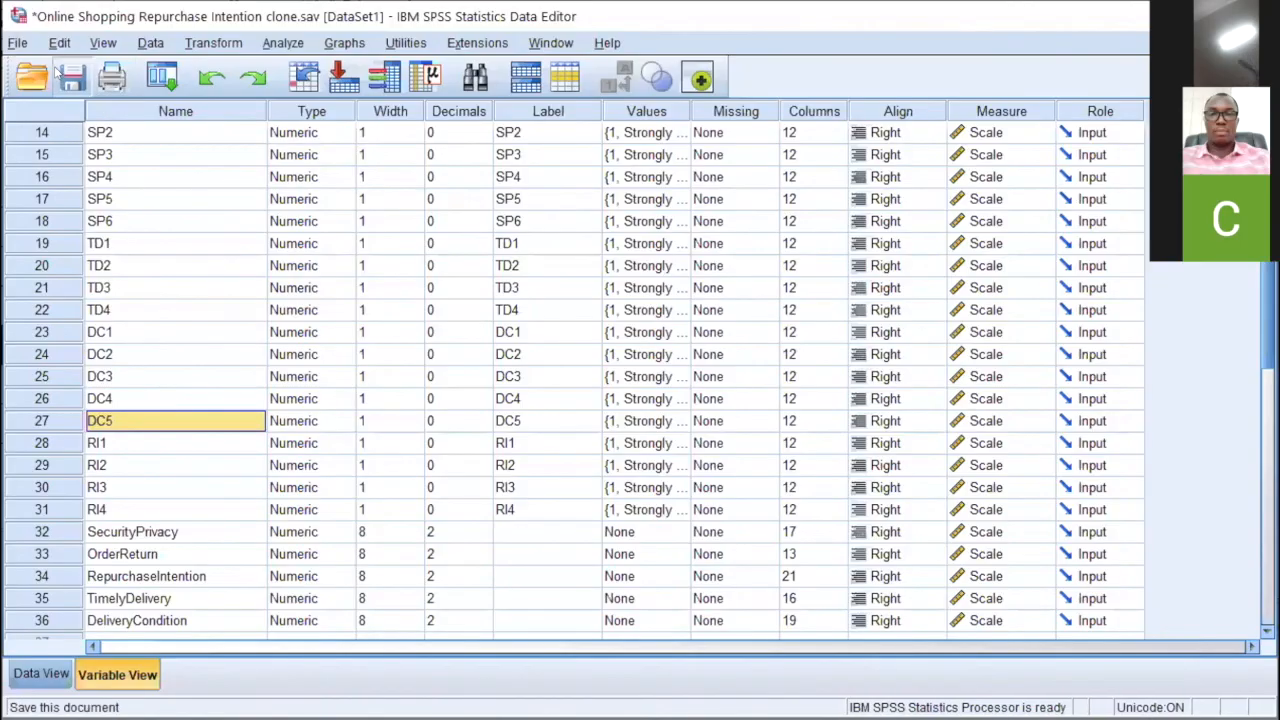
scroll(375, 318, "down", 5)
scroll(375, 318, "up", 3)
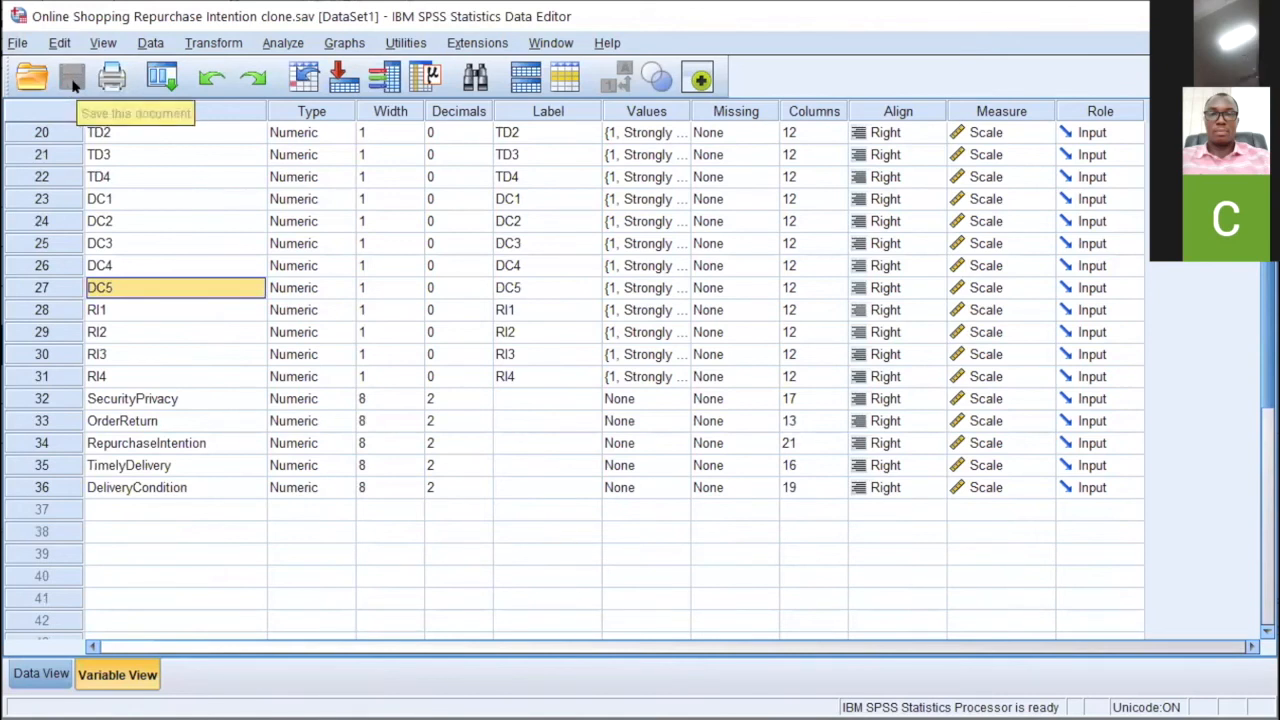
left_click(420, 556)
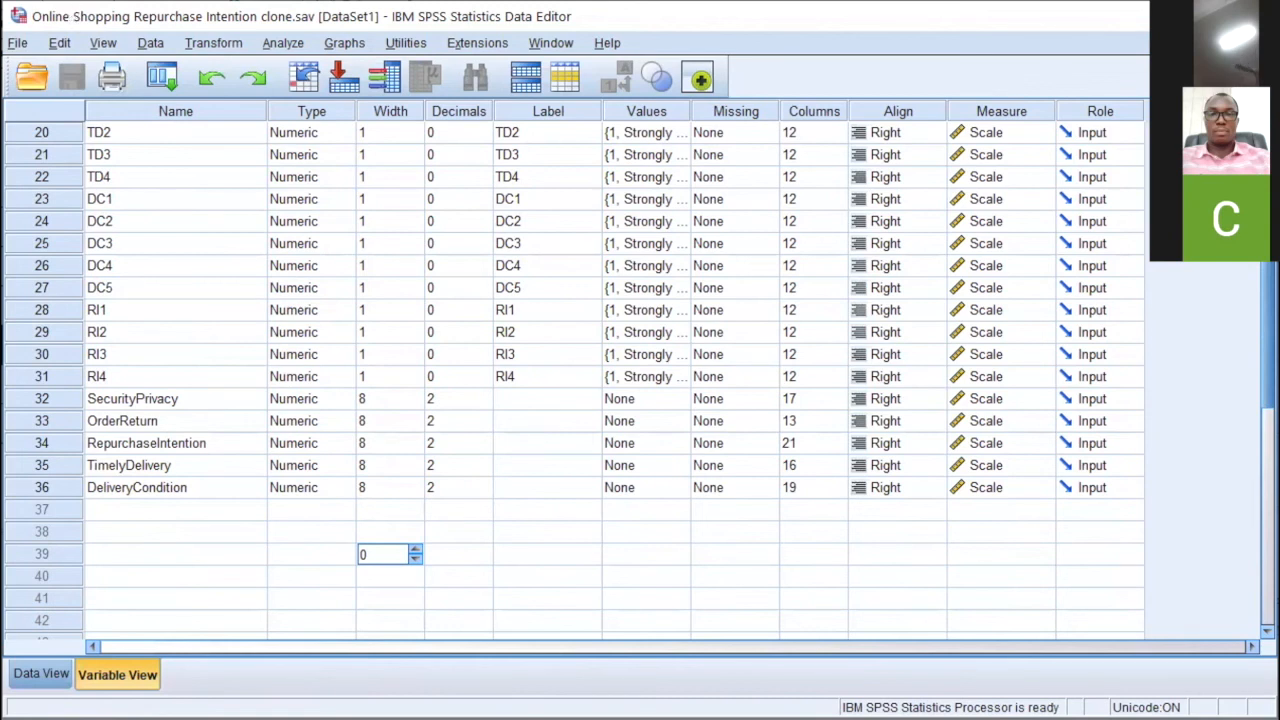
- Switch to Amos and assign Online Shopping Repurchase Intention clone.sav as the data file for Group number 1
left_click(685, 643)
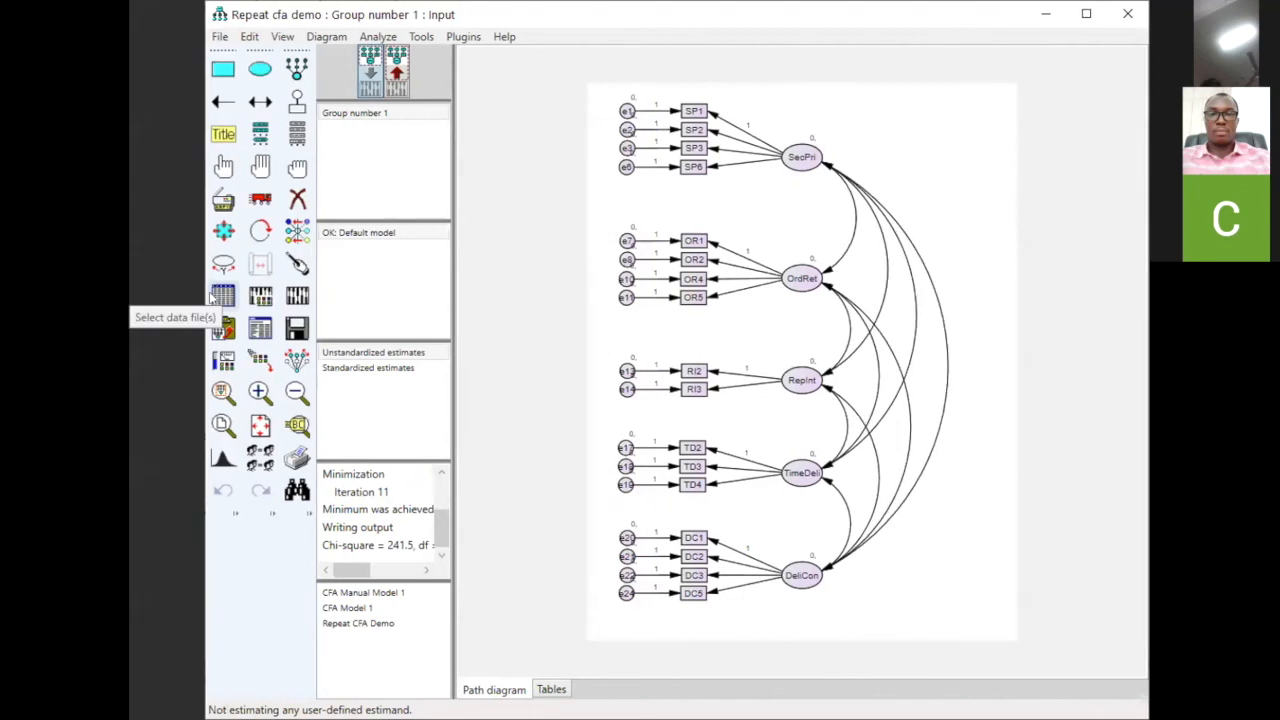
left_click(215, 296)
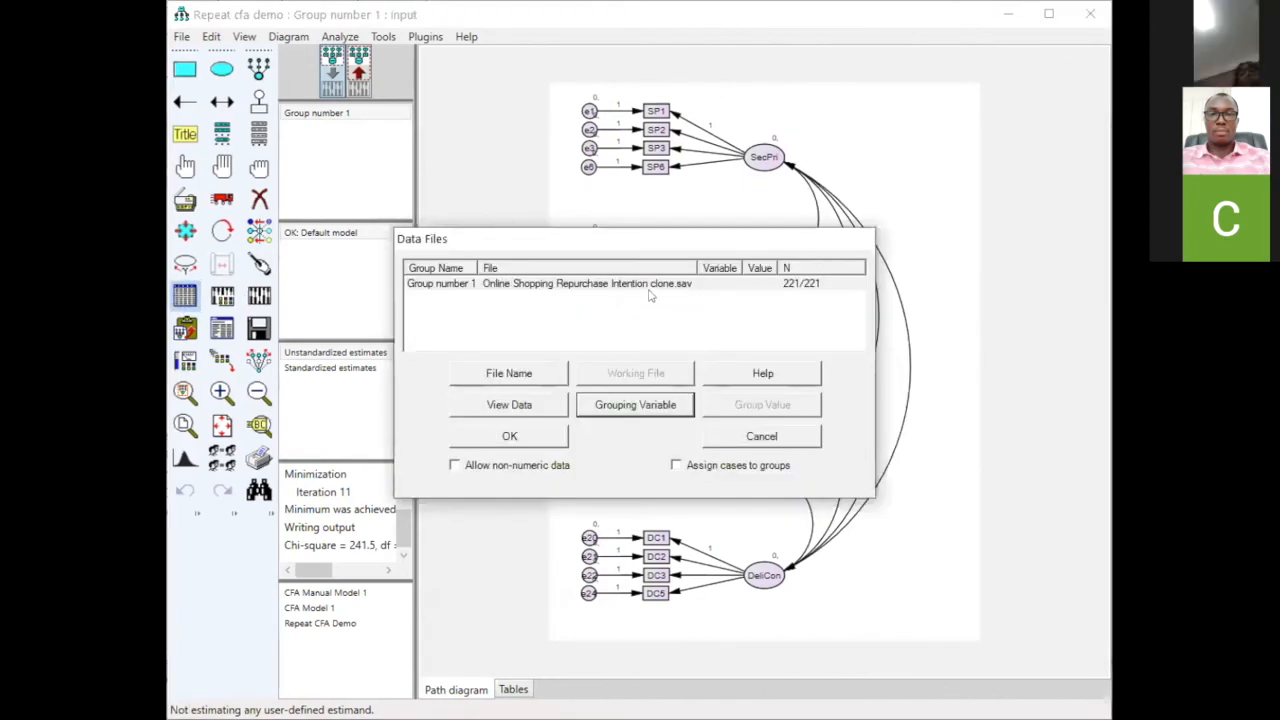
left_click(666, 287)
left_click(509, 373)
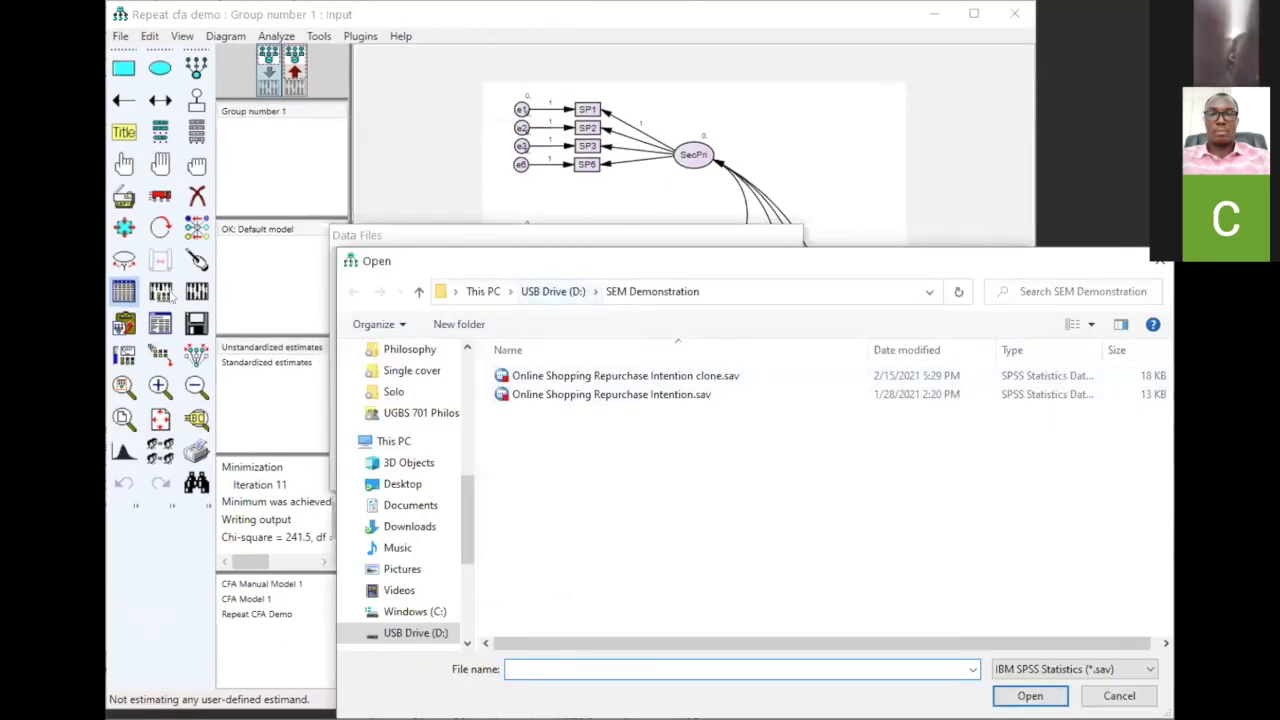
left_click(682, 376)
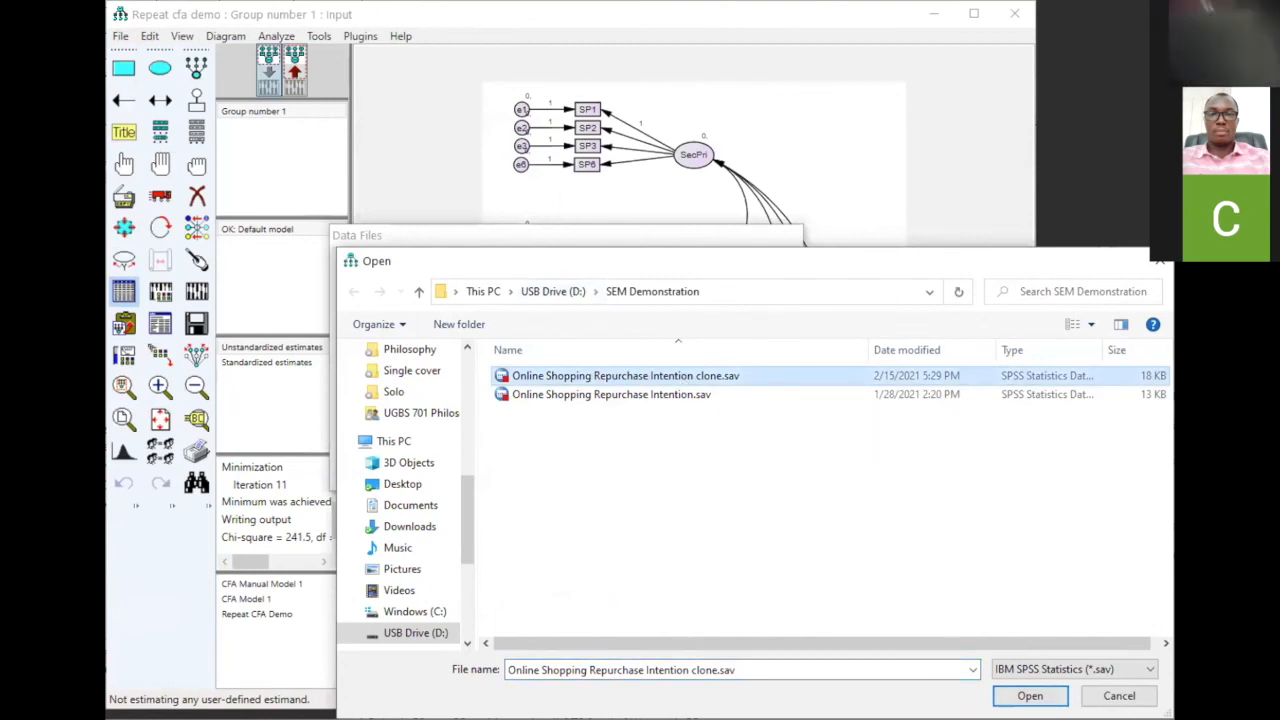
left_click(1040, 697)
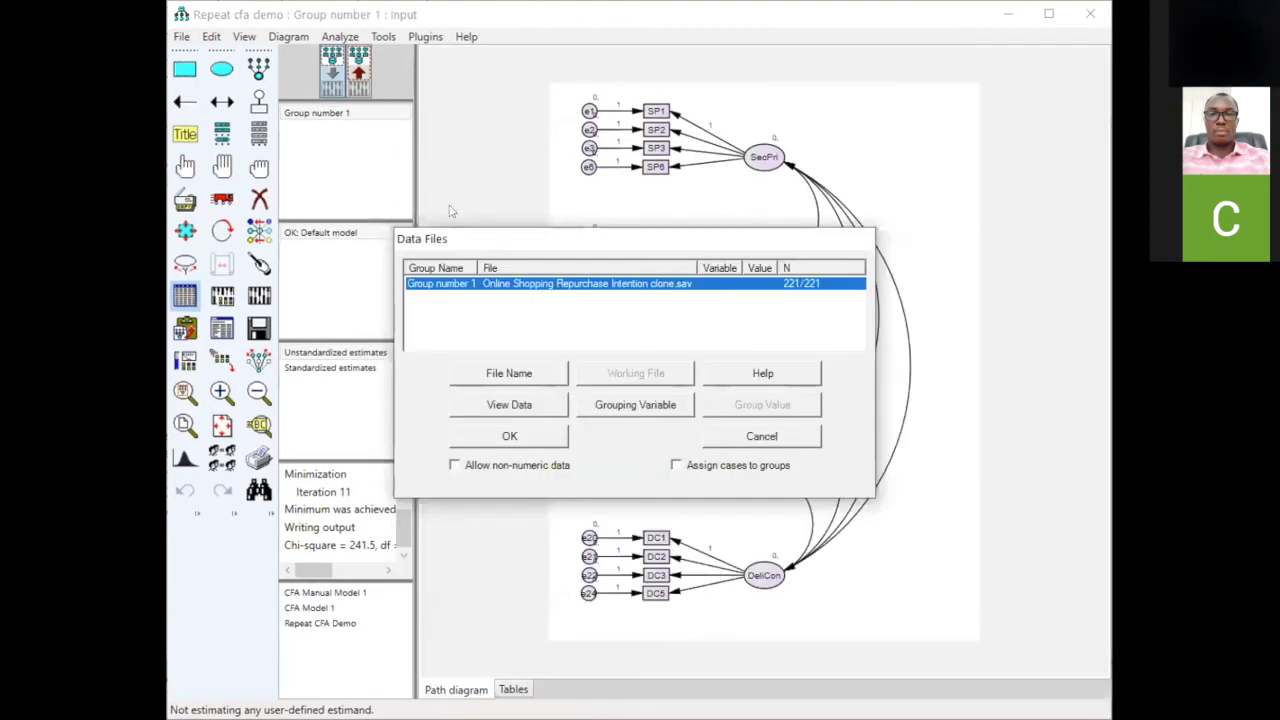
left_click(520, 437)
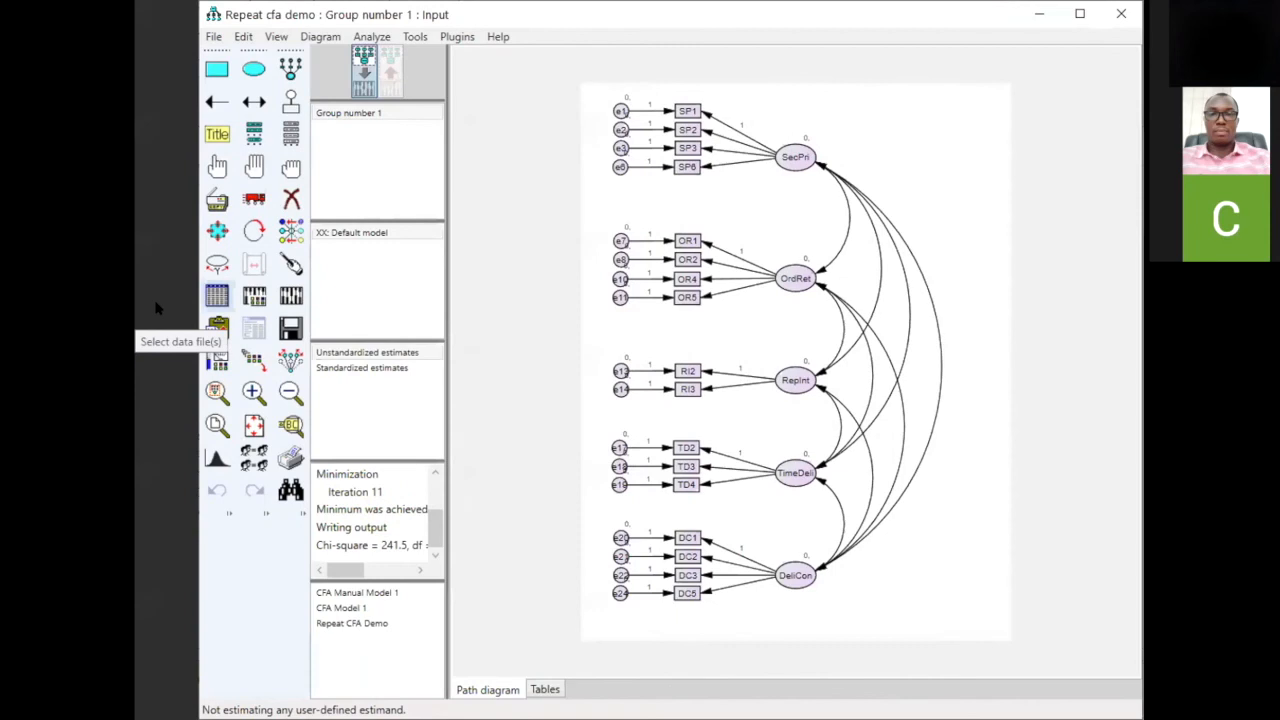
- Reselect Online Shopping Repurchase Intention clone.sav from the SEM Demonstration folder as the data file of Group number 1
left_click(218, 300)
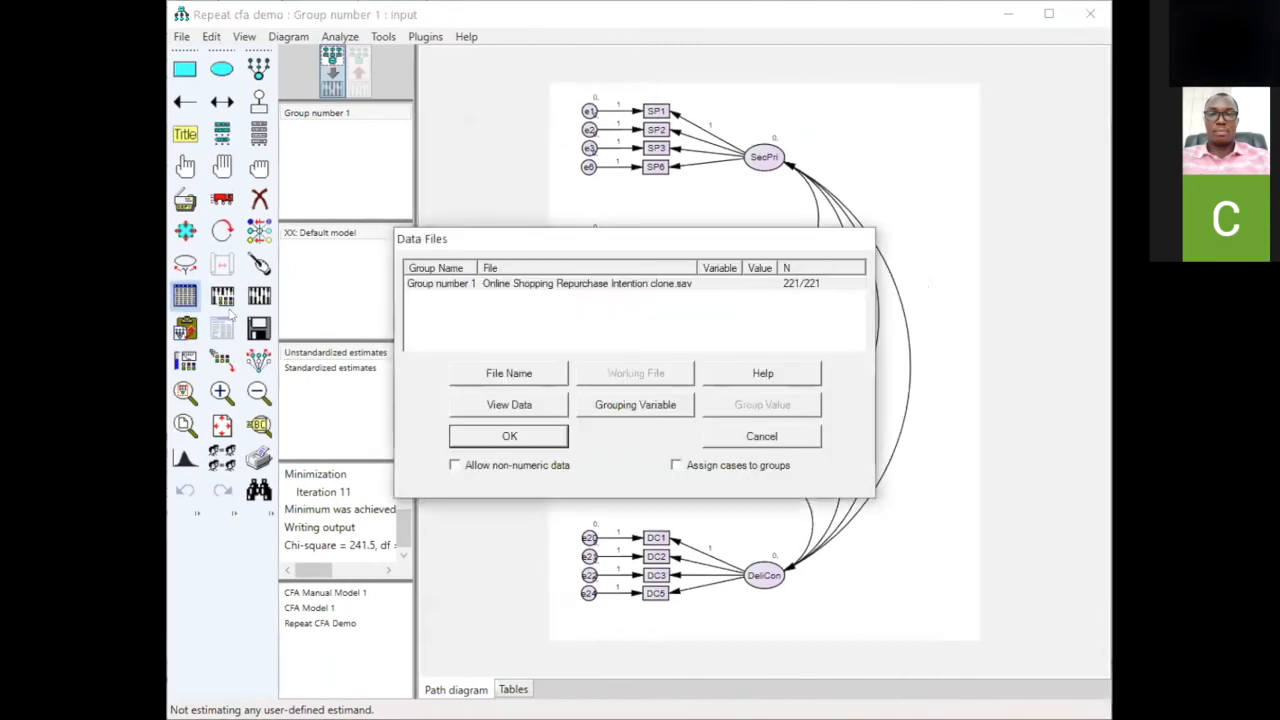
left_click(666, 287)
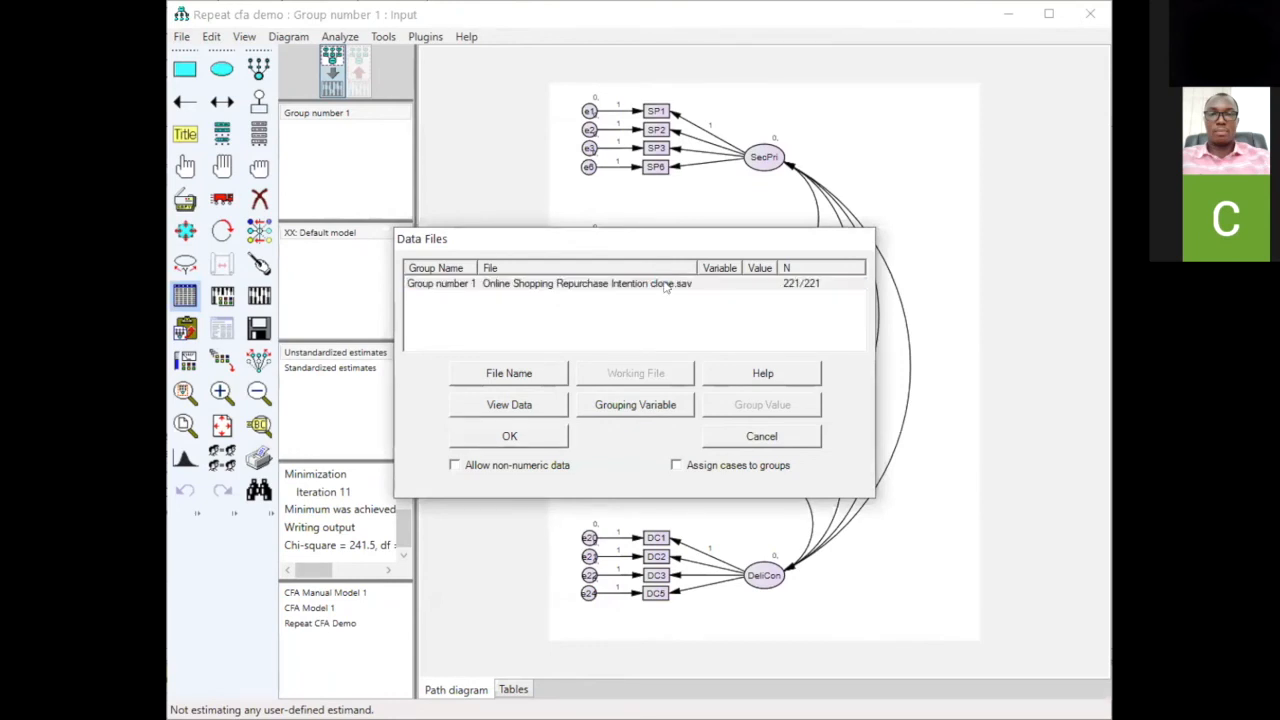
double_click(666, 287)
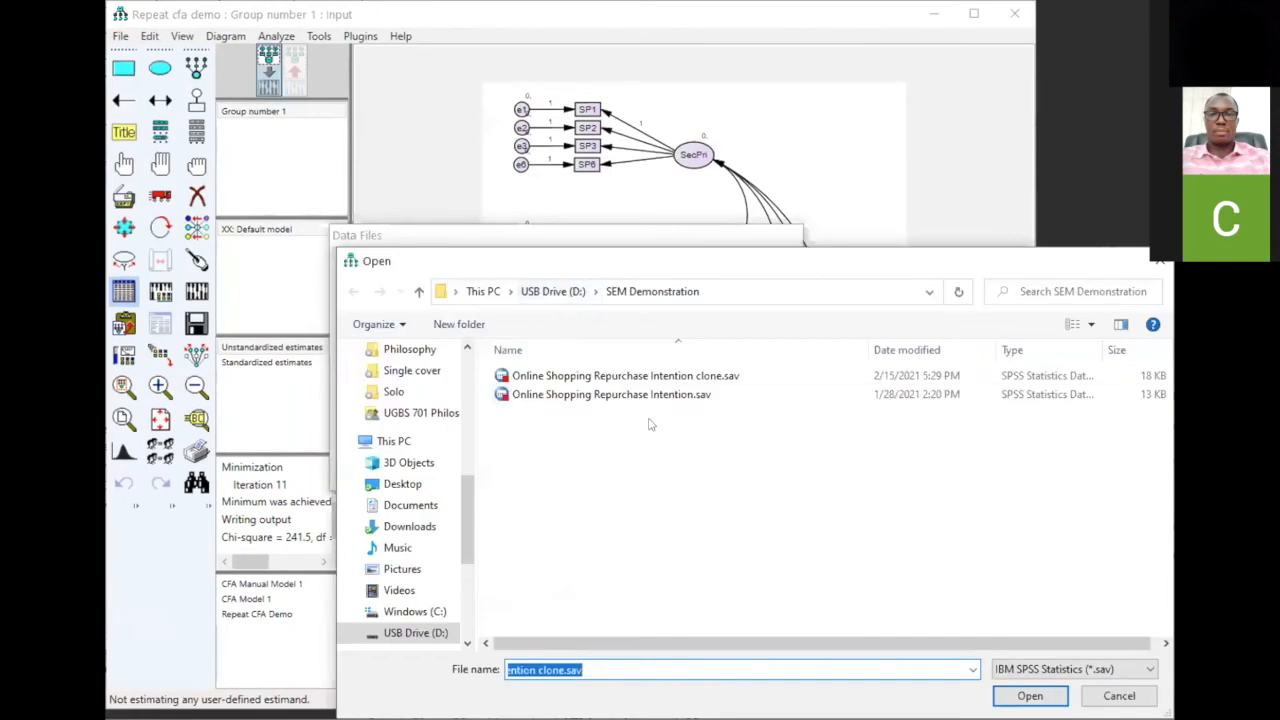
left_click(703, 381)
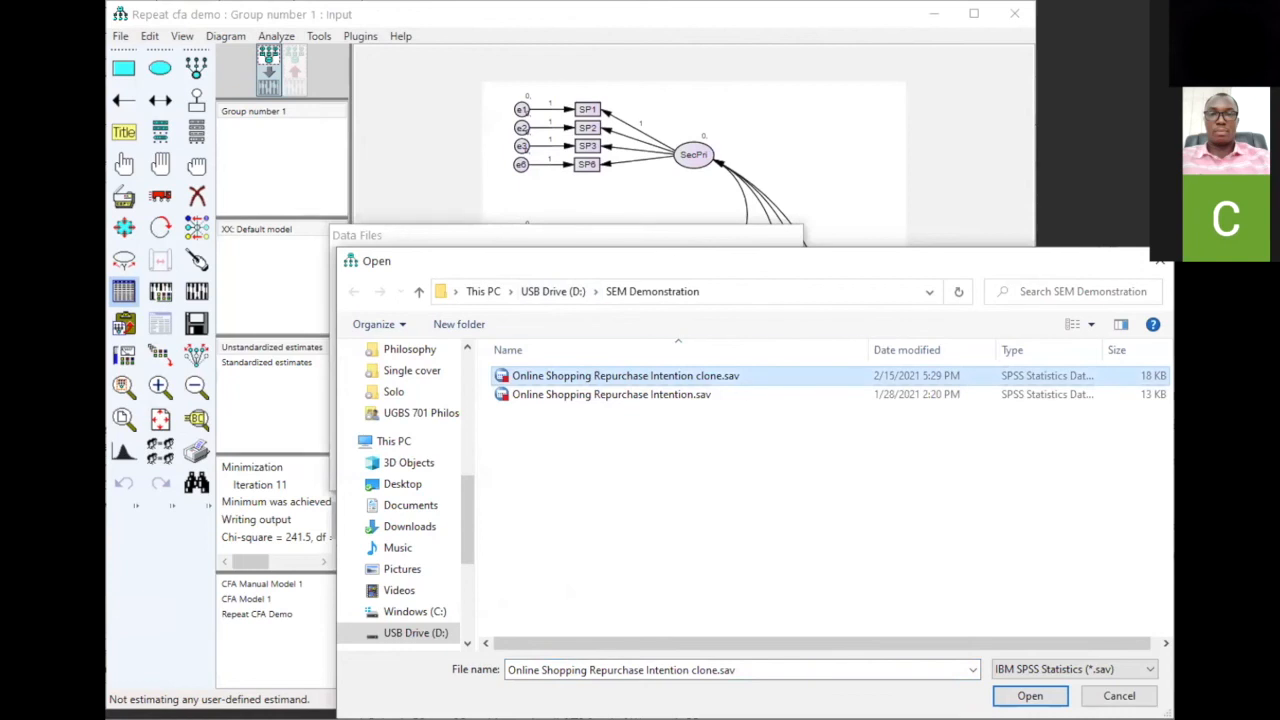
left_click(1030, 695)
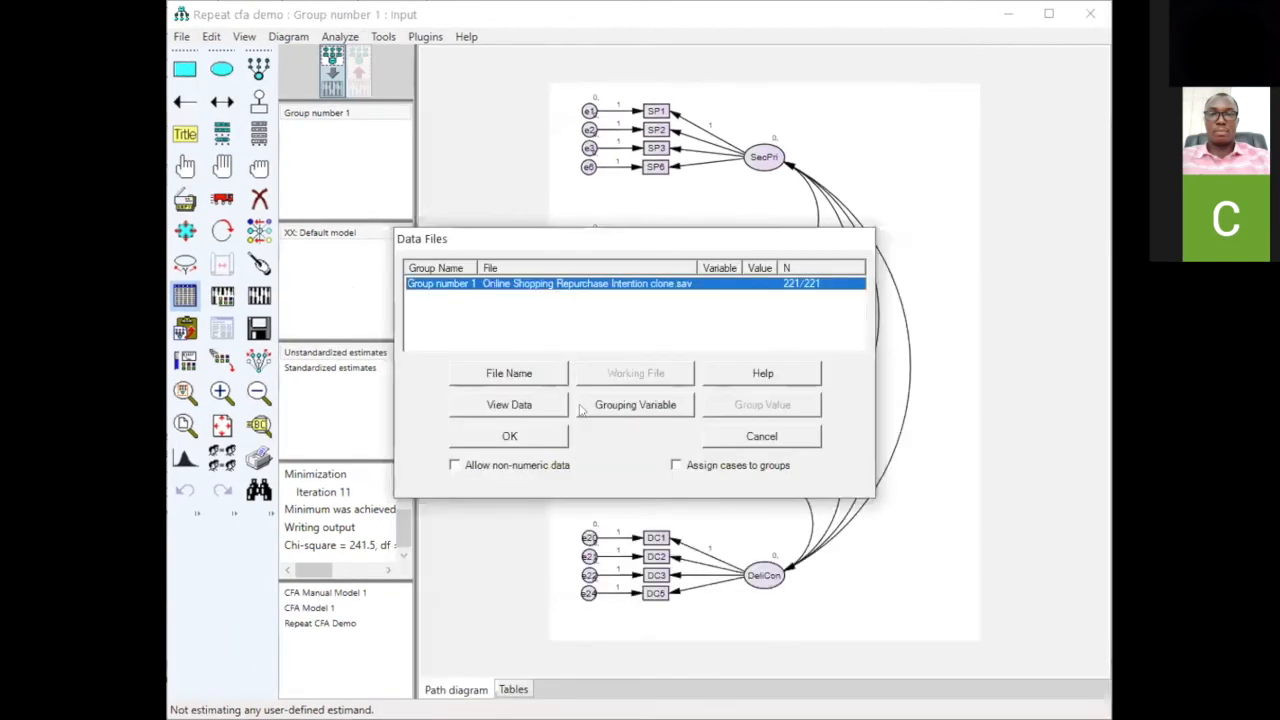
left_click(535, 440)
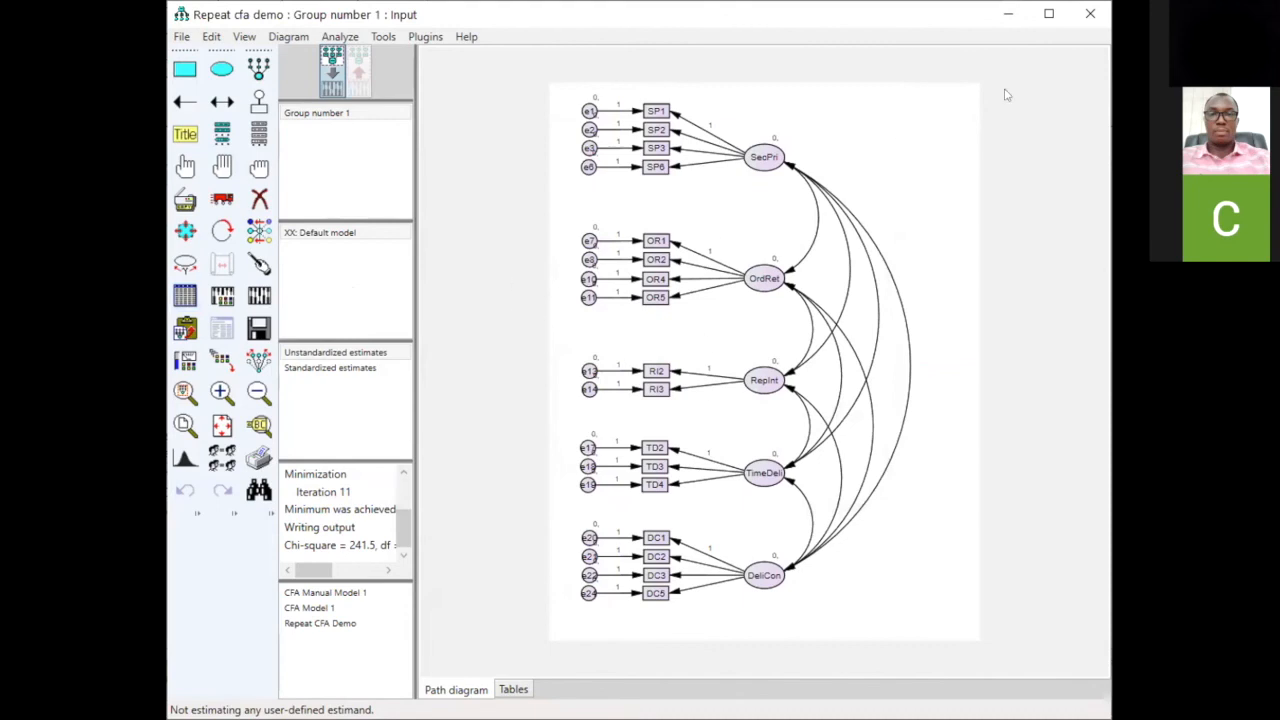
- Maximize Amos and start a new blank path diagram, discarding the unsaved changes to Repeat CFA Demo
left_click(1048, 14)
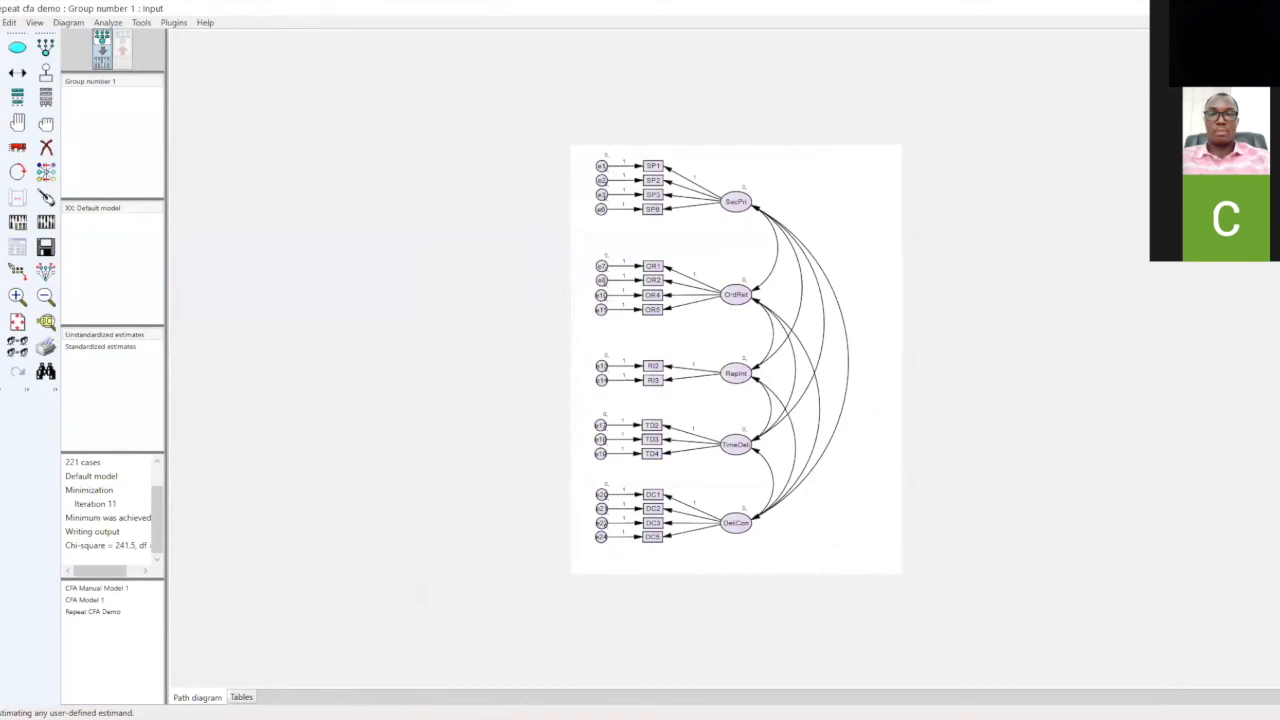
left_click(3, 22)
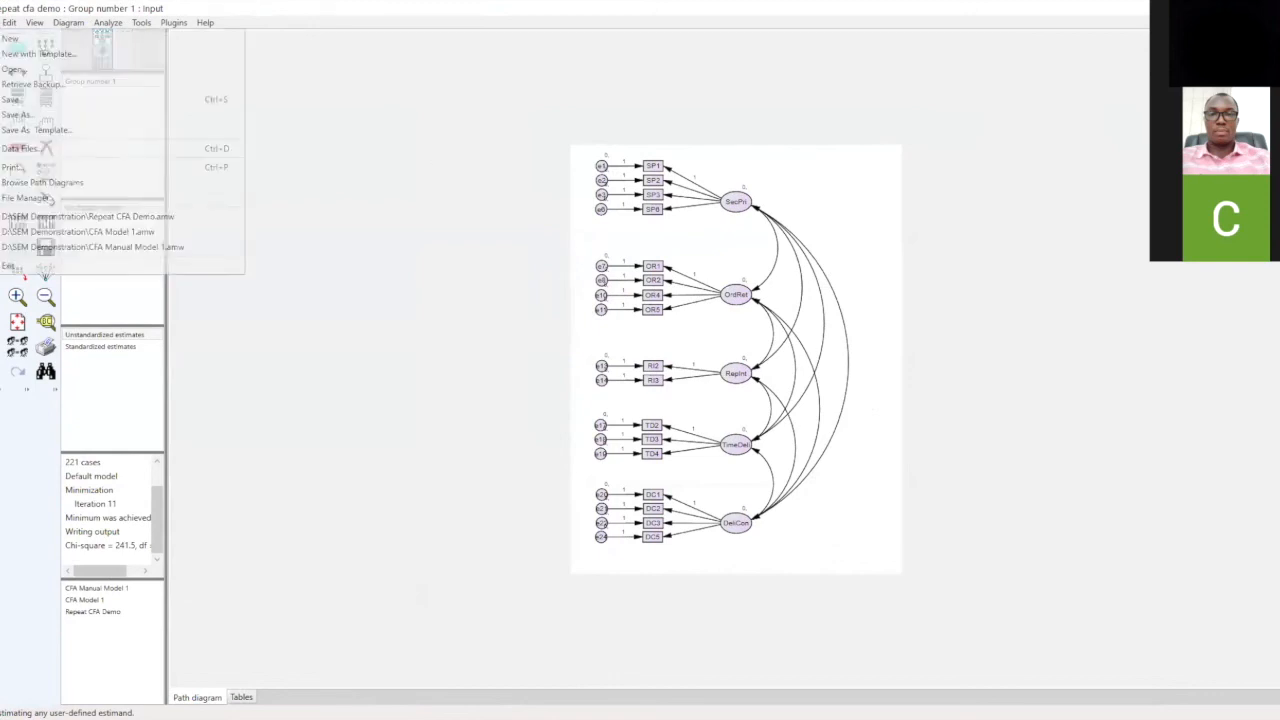
left_click(5, 39)
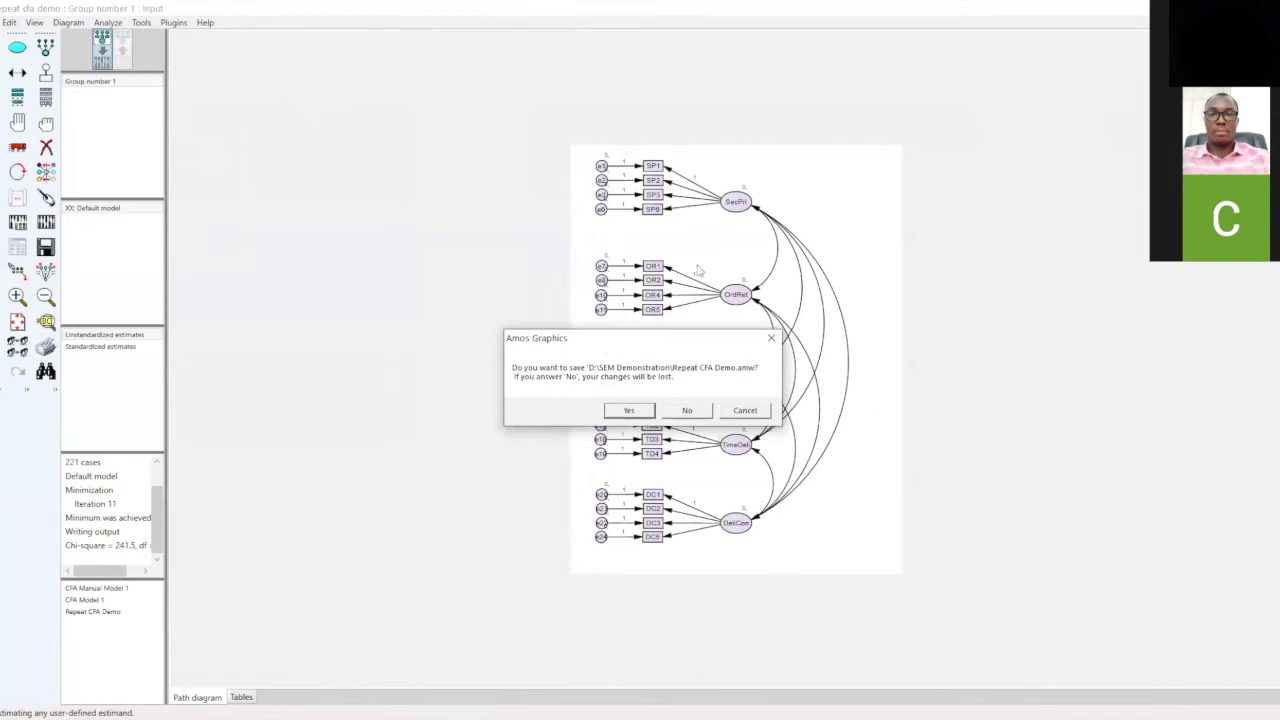
left_click(690, 411)
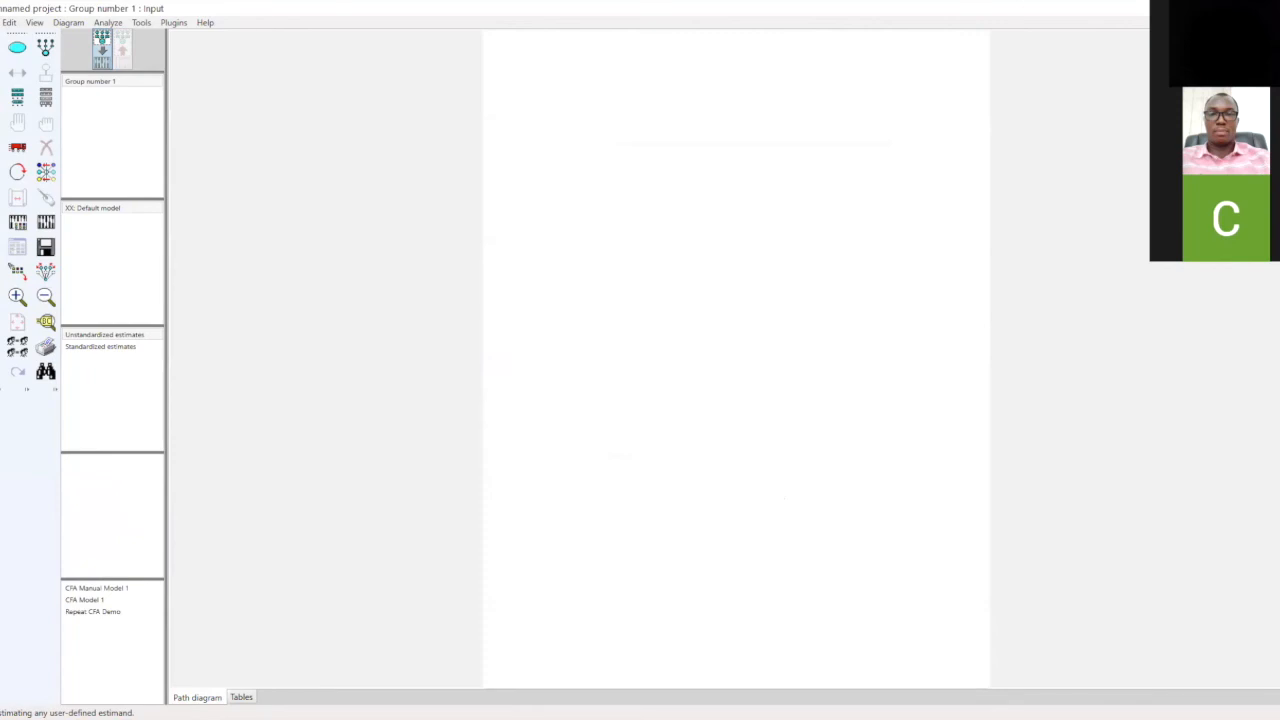
left_click(267, 682)
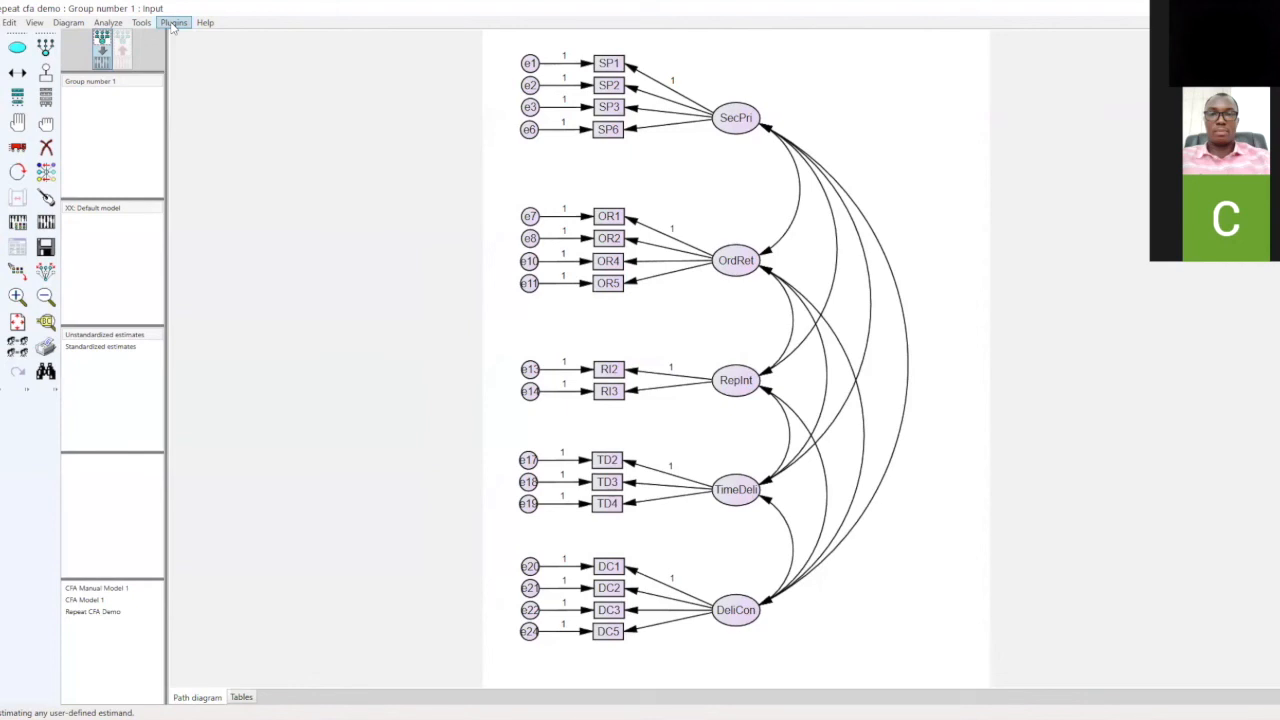
- Set the paper size of the Repeat cfa demo diagram to Landscape - A4 in the interface properties
left_click(37, 22)
left_click(40, 37)
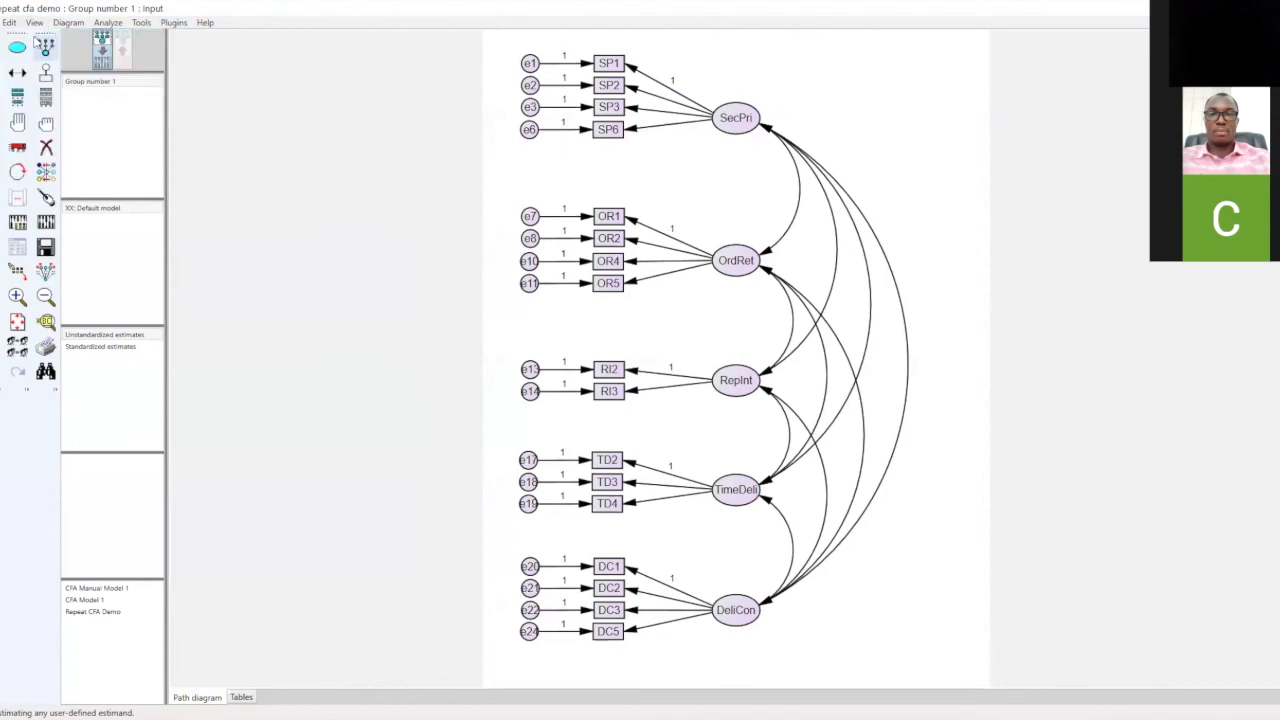
left_click(617, 364)
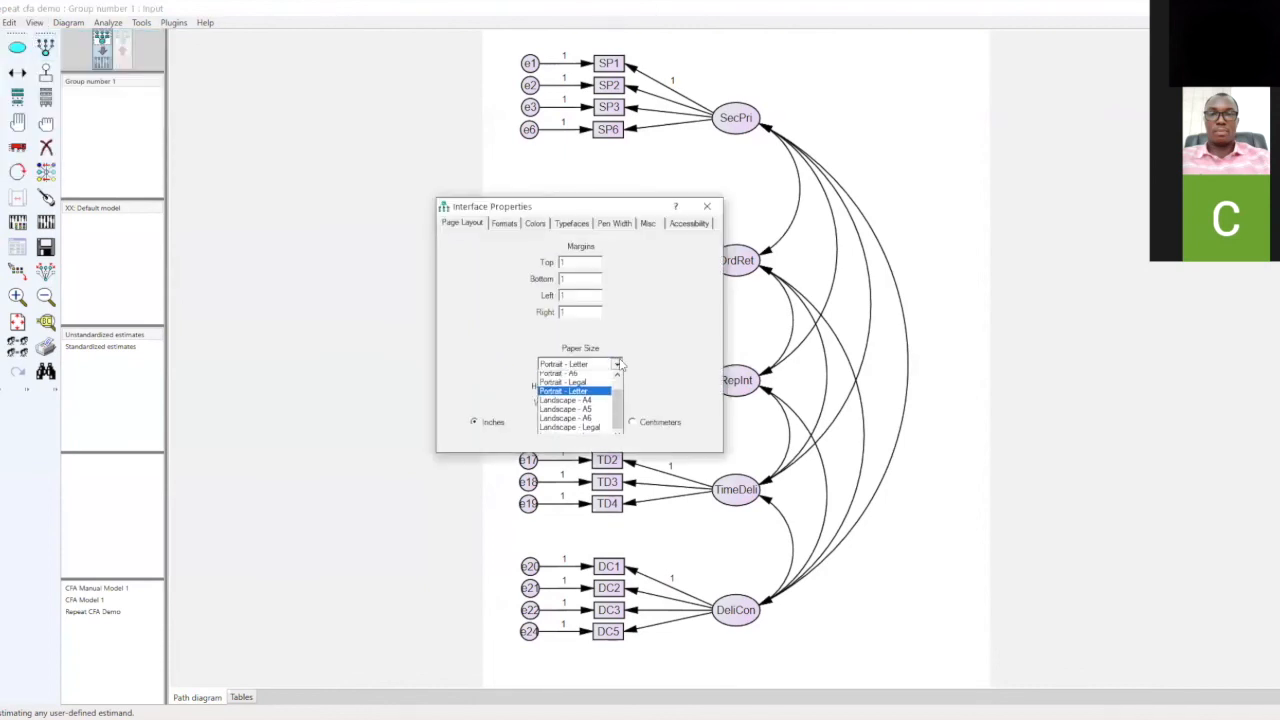
left_click(588, 404)
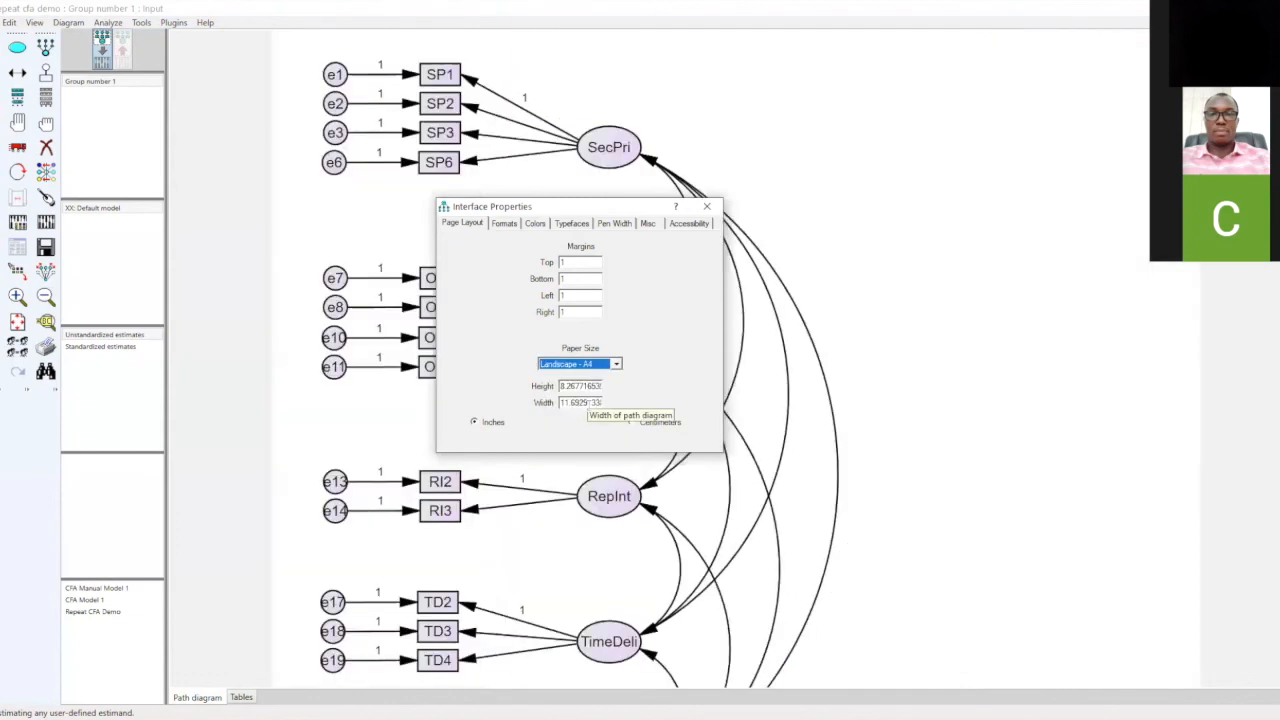
left_click(707, 206)
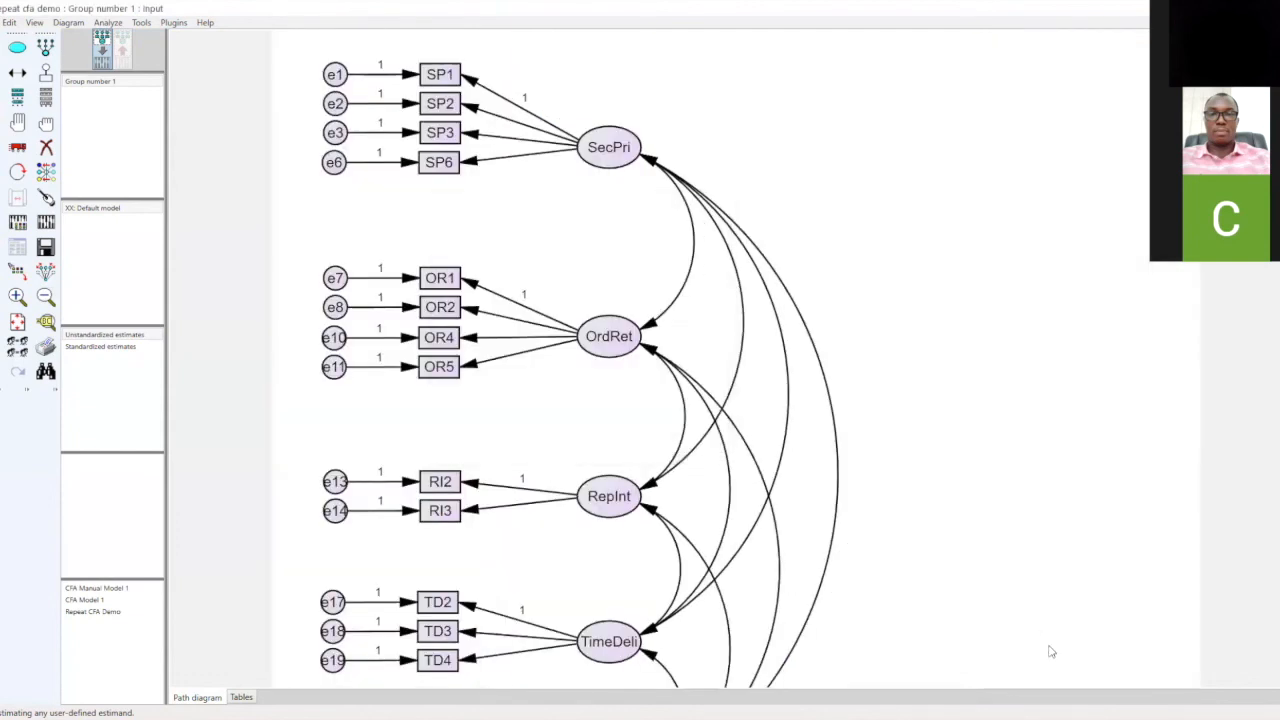
- Delete the four covariance arrows connecting SecPri with the other constructs
left_click(45, 296)
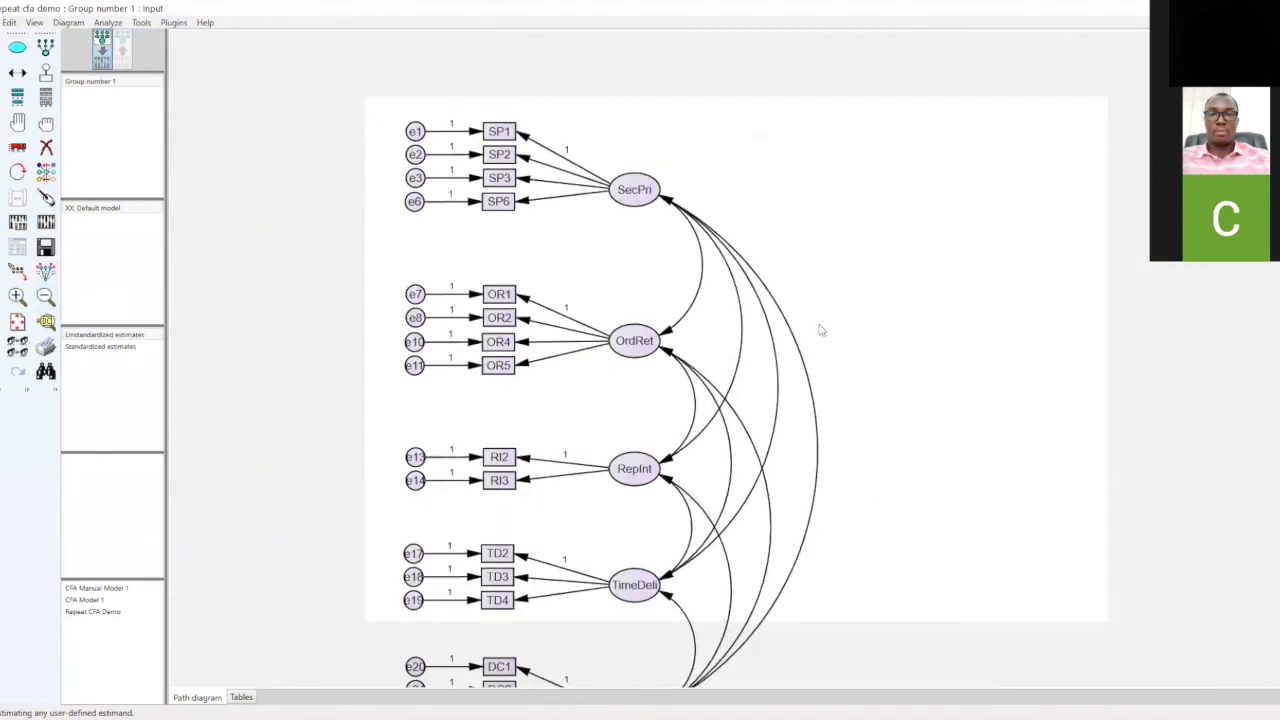
scroll(822, 331, "down", 7)
scroll(820, 330, "down", 1)
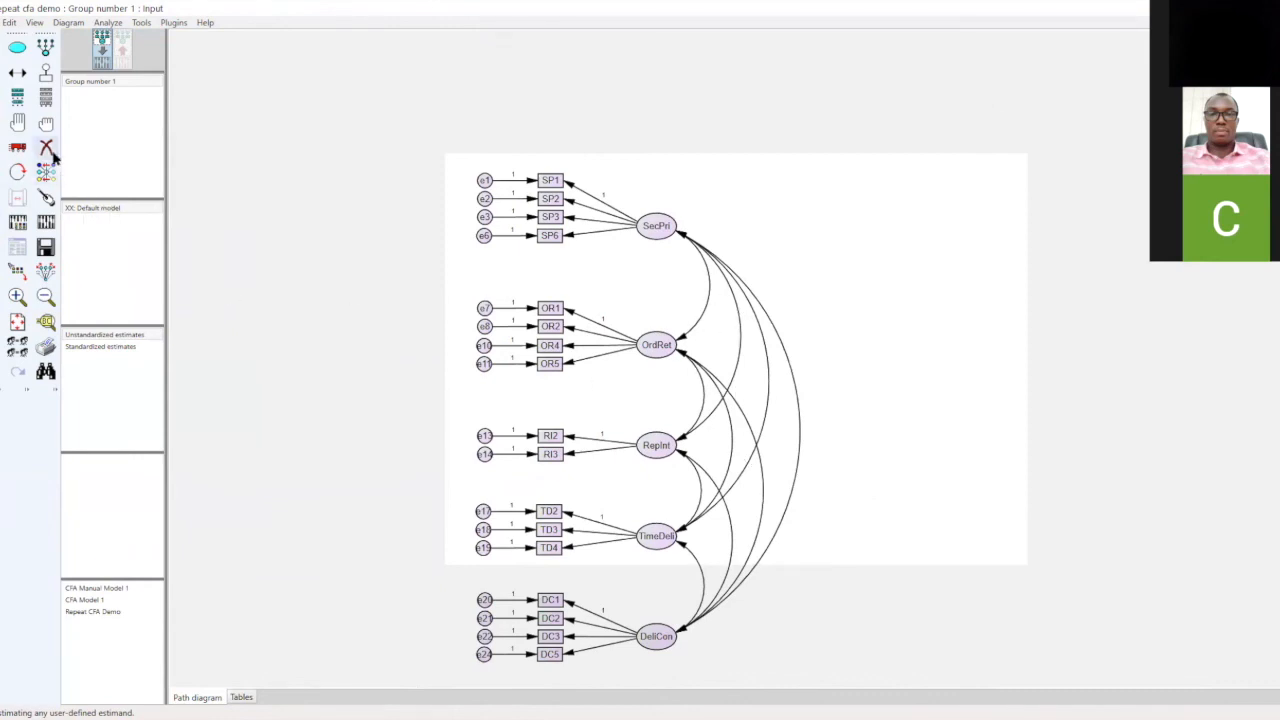
left_click(47, 148)
left_click(683, 236)
left_click(683, 236)
left_click(681, 236)
left_click(681, 236)
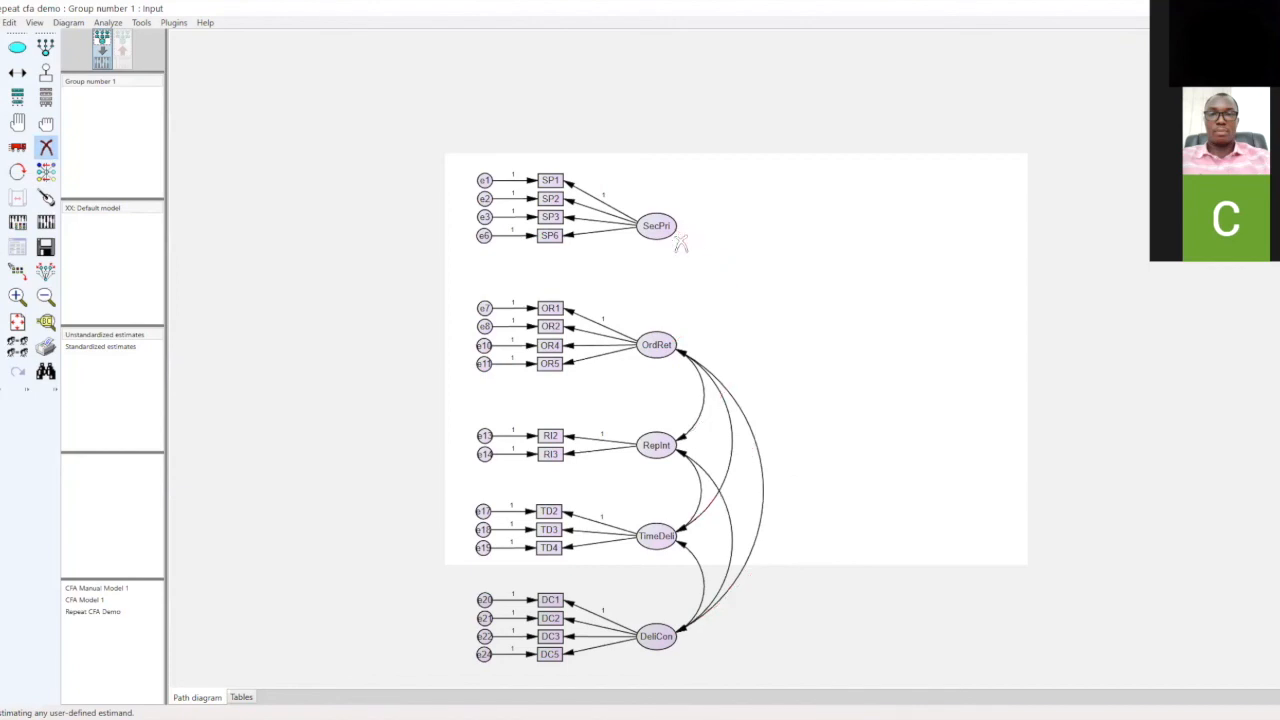
- Delete the remaining covariance arrows among OrdRet, RepInt, TimeDeli and DeliCon
left_click(684, 351)
left_click(684, 352)
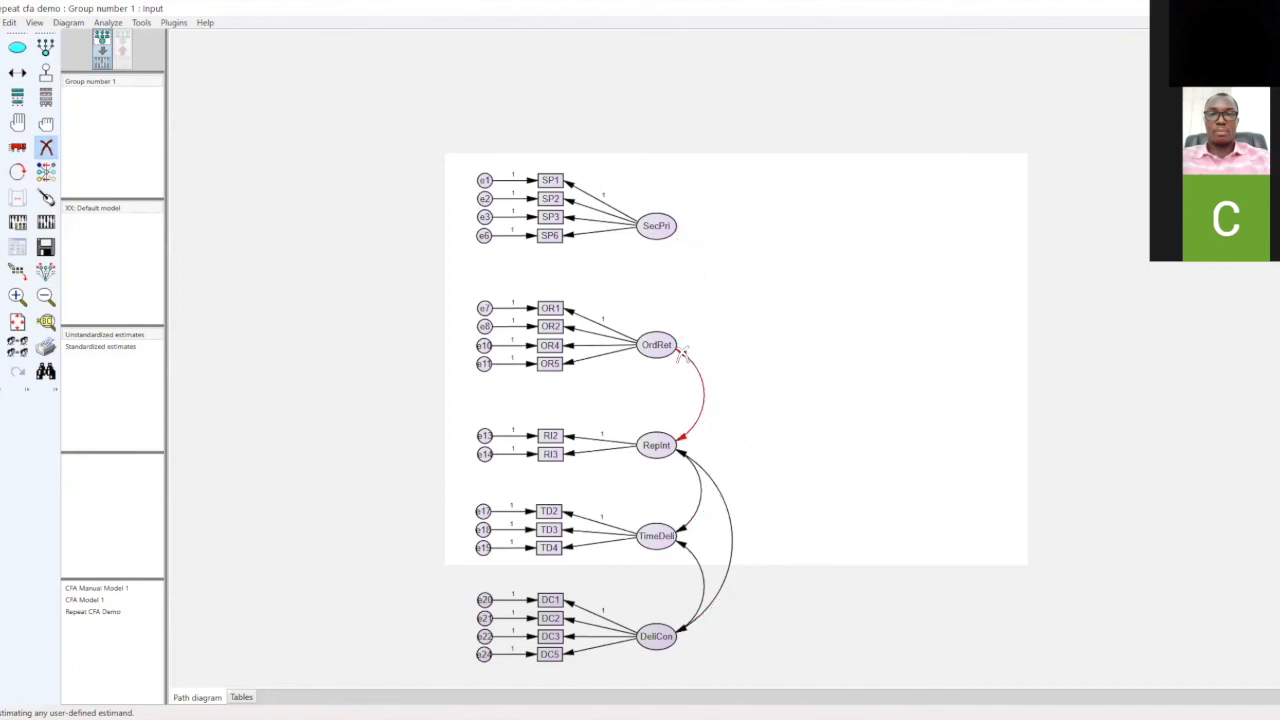
double_click(686, 359)
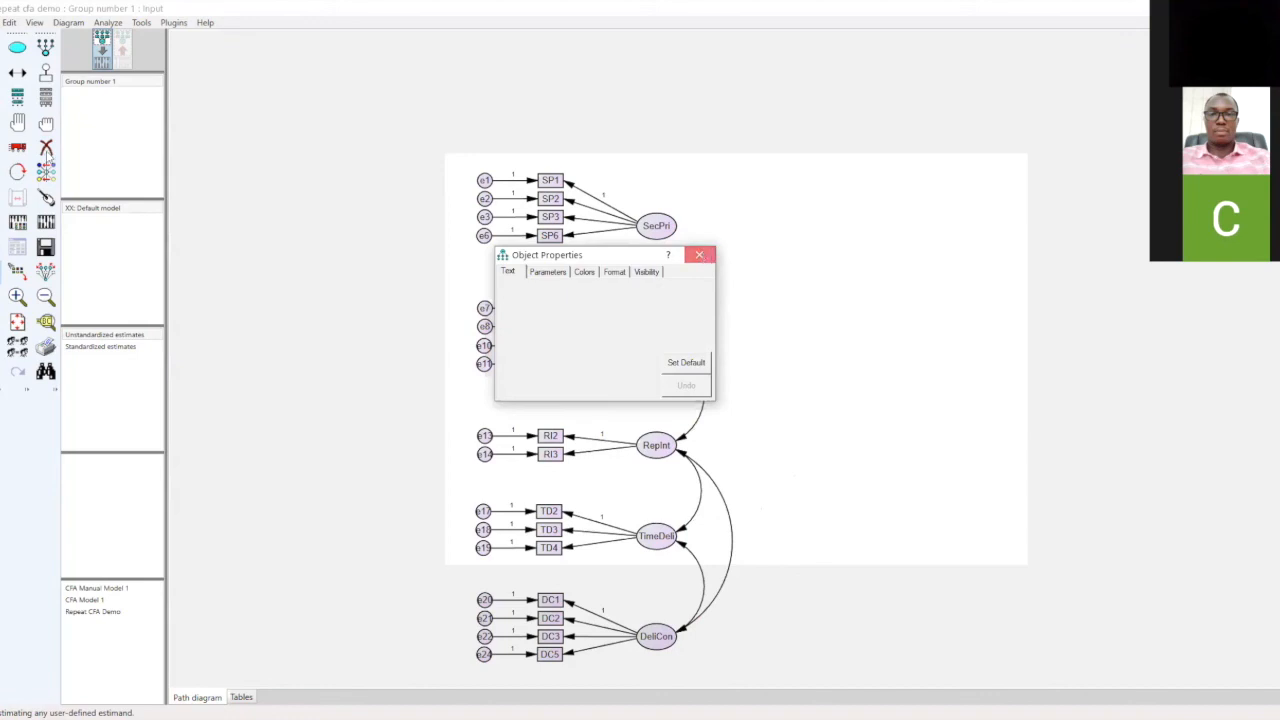
left_click(46, 148)
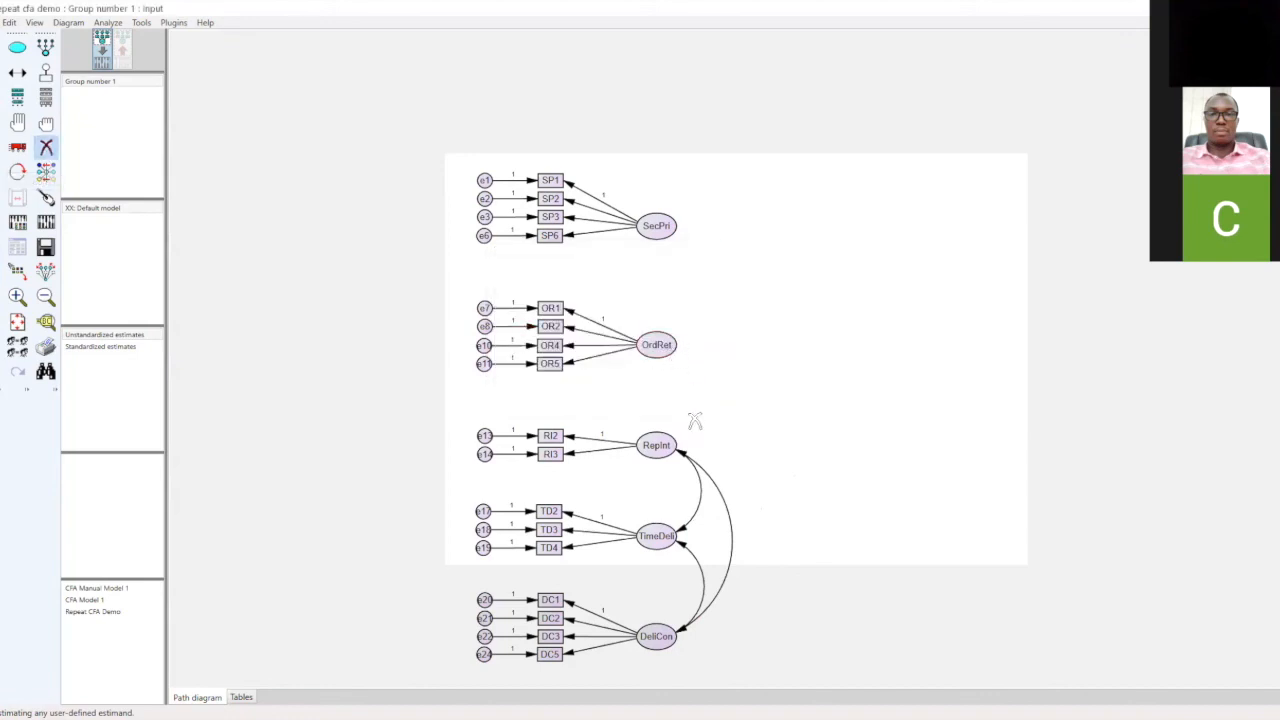
left_click(686, 456)
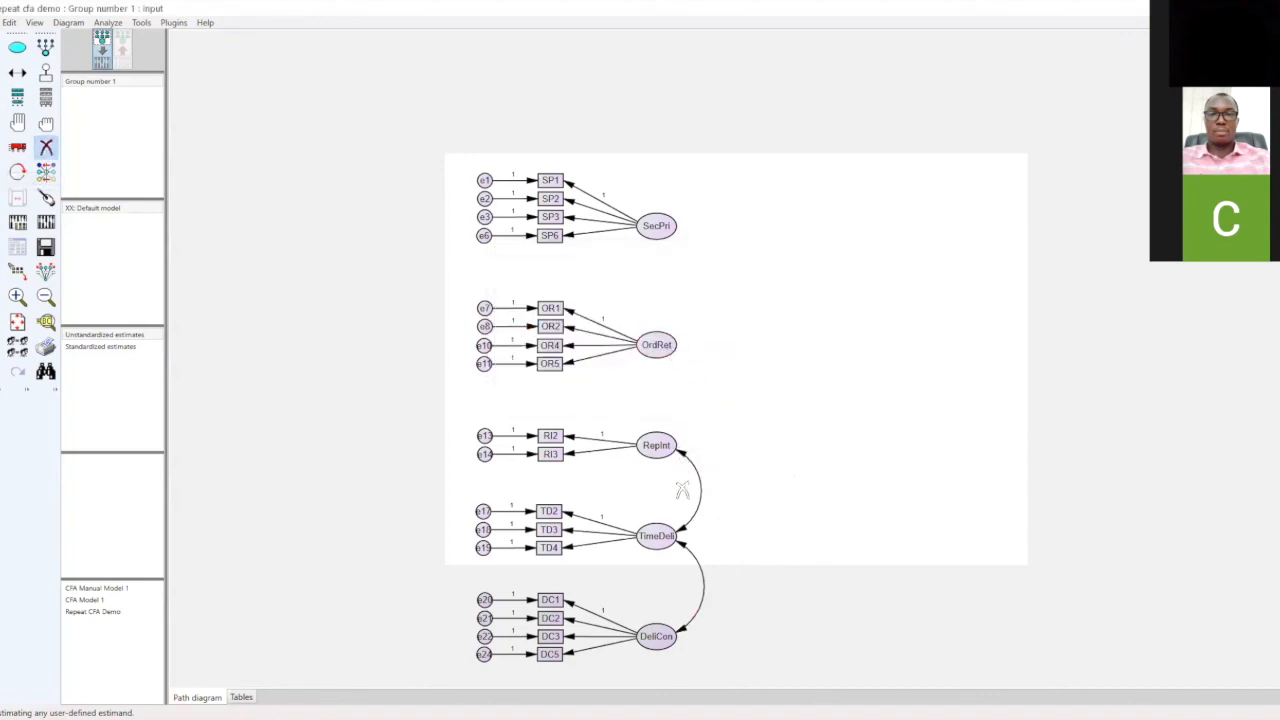
left_click(685, 548)
left_click(679, 458)
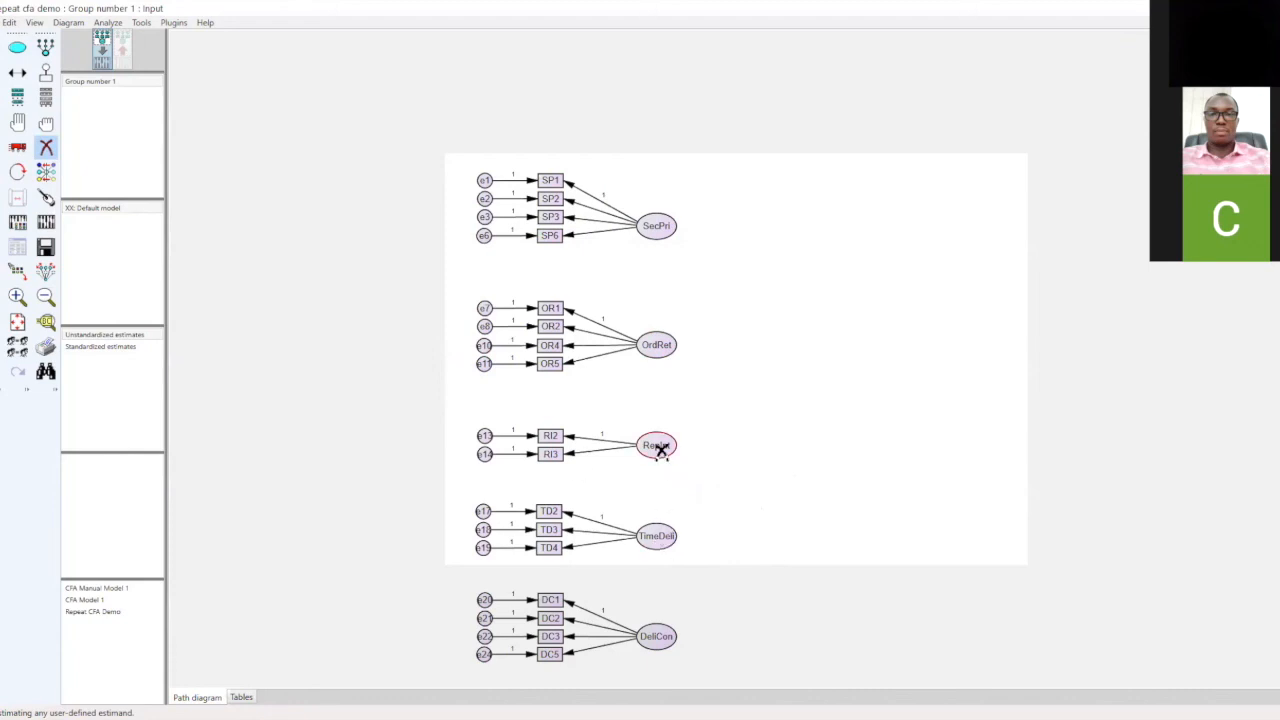
- Move the RepInt construct with its indicators RI2 and RI3 and their error terms to the right half of the page, level with OrdRet
left_click(17, 122)
left_click(657, 453)
left_click(552, 458)
left_click(551, 441)
left_click(482, 458)
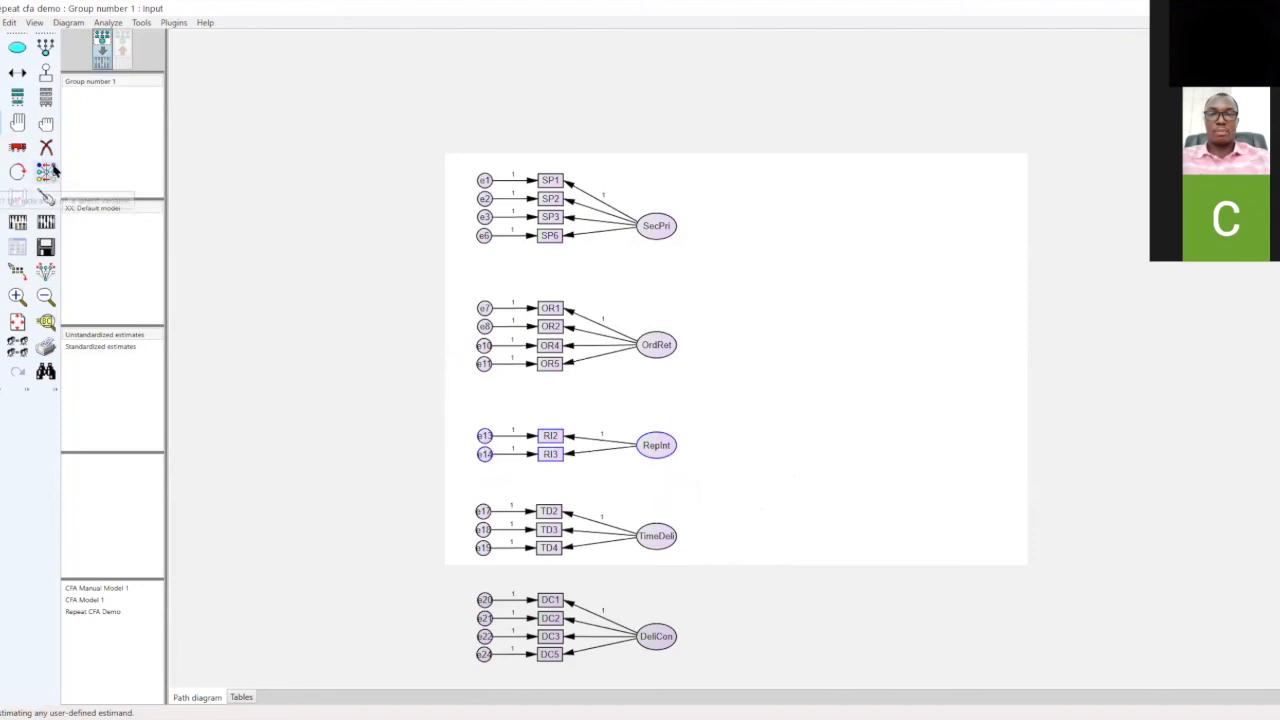
left_click(17, 147)
left_click_drag(657, 455, 853, 347)
- Rotate RepInt's indicators to its outer side and shift the whole construct slightly inward so it fits on the page
left_click(17, 171)
left_click(855, 340)
left_click(855, 340)
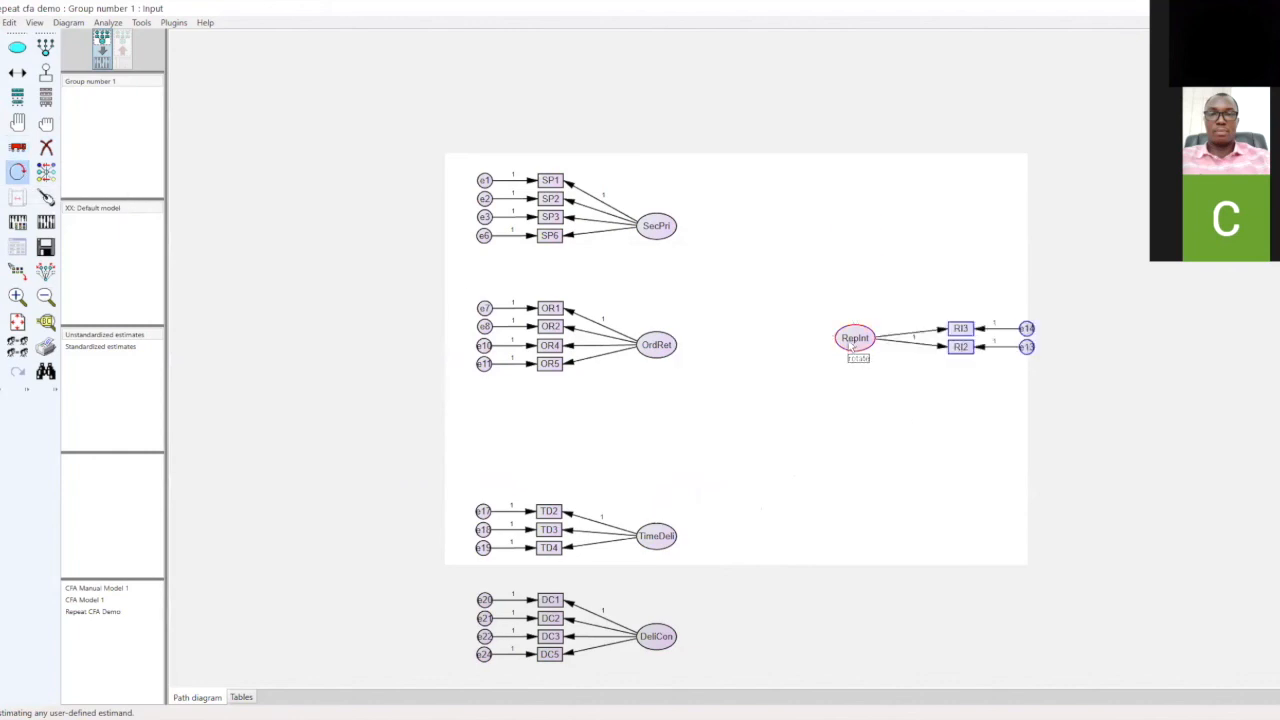
left_click(17, 147)
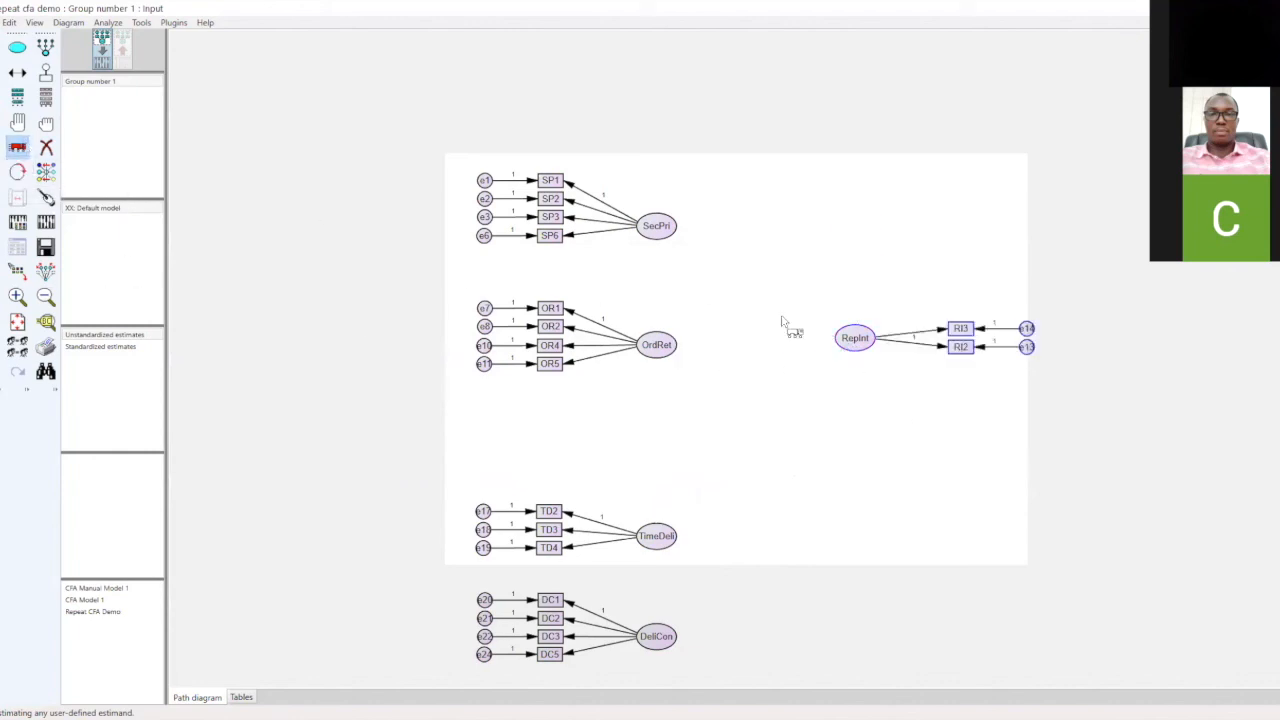
left_click_drag(849, 347, 800, 345)
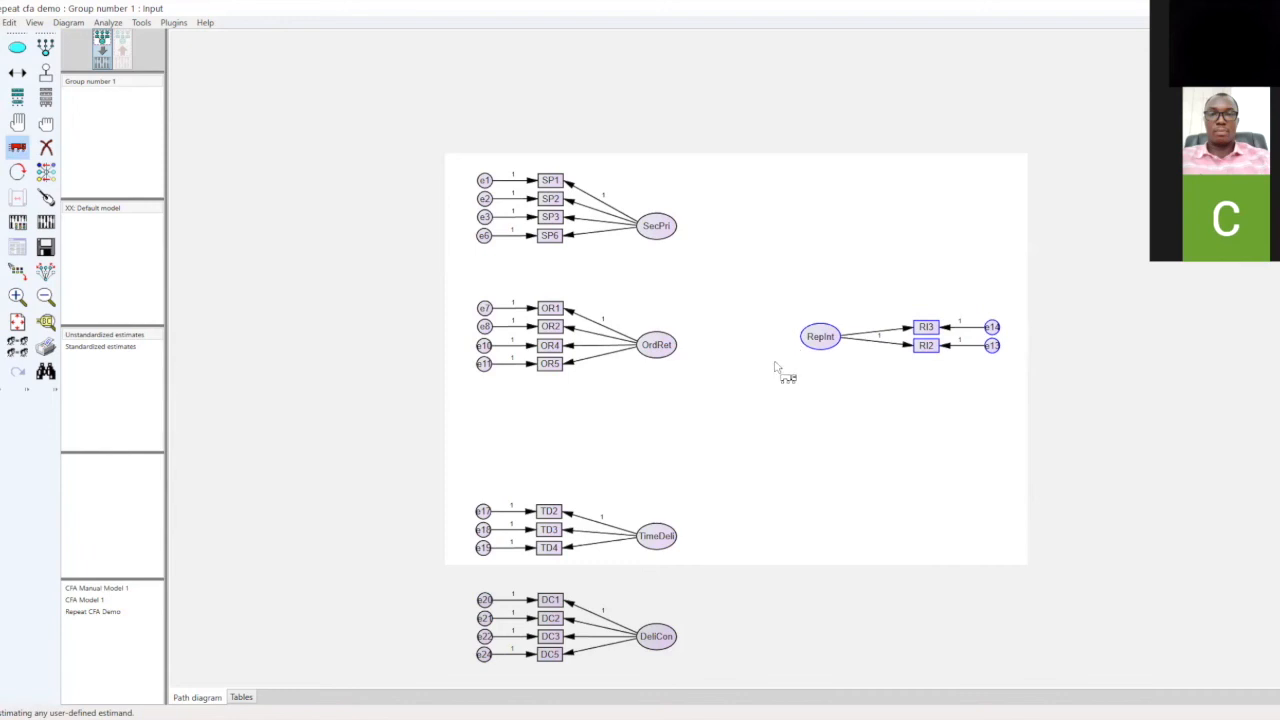
- Move the TimeDeli and DeliCon constructs together with their indicators and error terms up onto the page, just below OrdRet
left_click(17, 122)
left_click(653, 547)
left_click(664, 636)
left_click(551, 654)
left_click(550, 636)
left_click(550, 618)
left_click(550, 600)
left_click(549, 547)
left_click(549, 529)
left_click(549, 511)
left_click(483, 530)
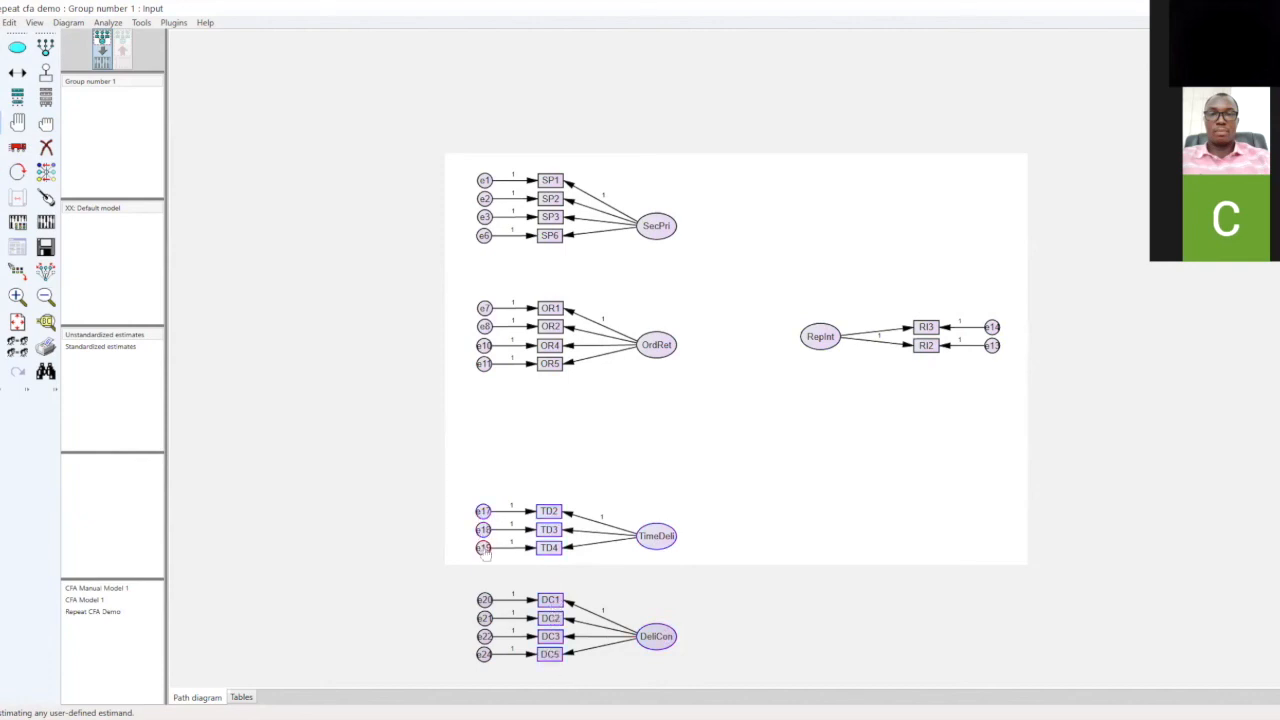
left_click(484, 618)
left_click(484, 636)
left_click(17, 147)
left_click_drag(648, 541, 661, 419)
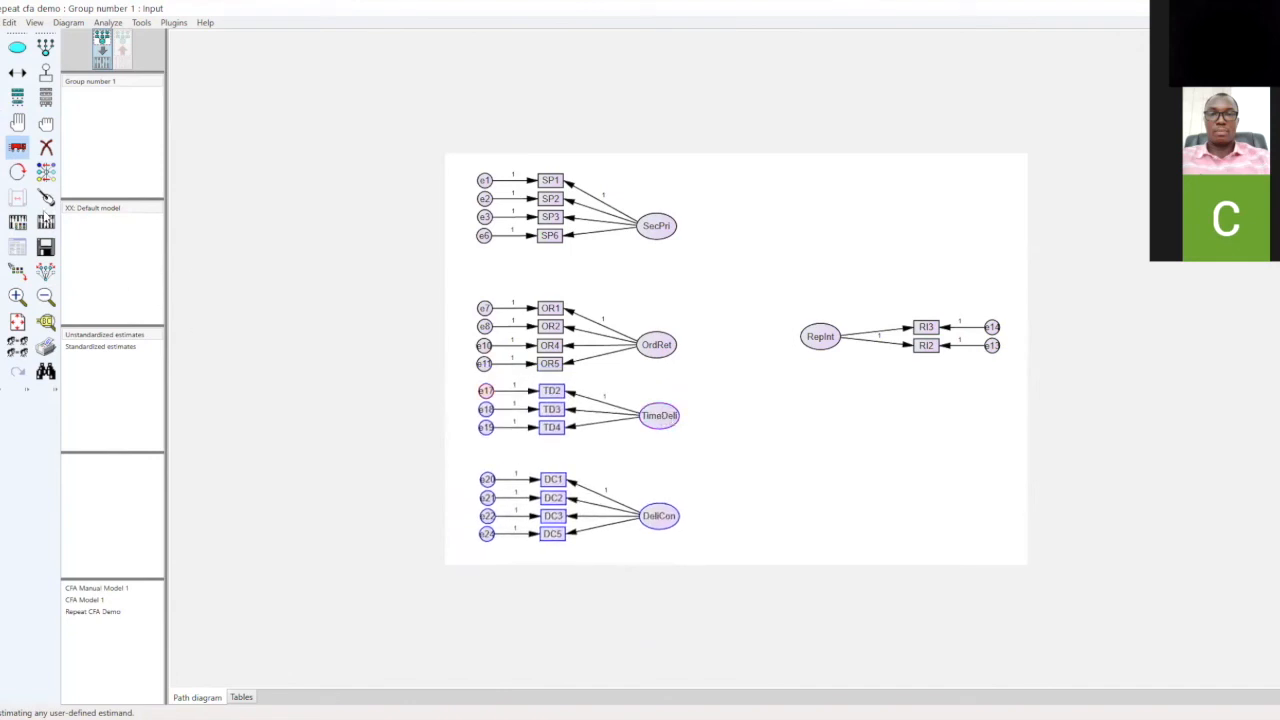
- Move the OrdRet construct with its indicators and error terms slightly up to even the spacing between SecPri and TimeDeli
left_click(45, 122)
left_click(553, 349)
left_click(552, 328)
left_click(551, 310)
left_click(485, 311)
left_click(486, 328)
left_click(484, 346)
left_click(484, 364)
left_click(17, 147)
left_click_drag(658, 347, 661, 325)
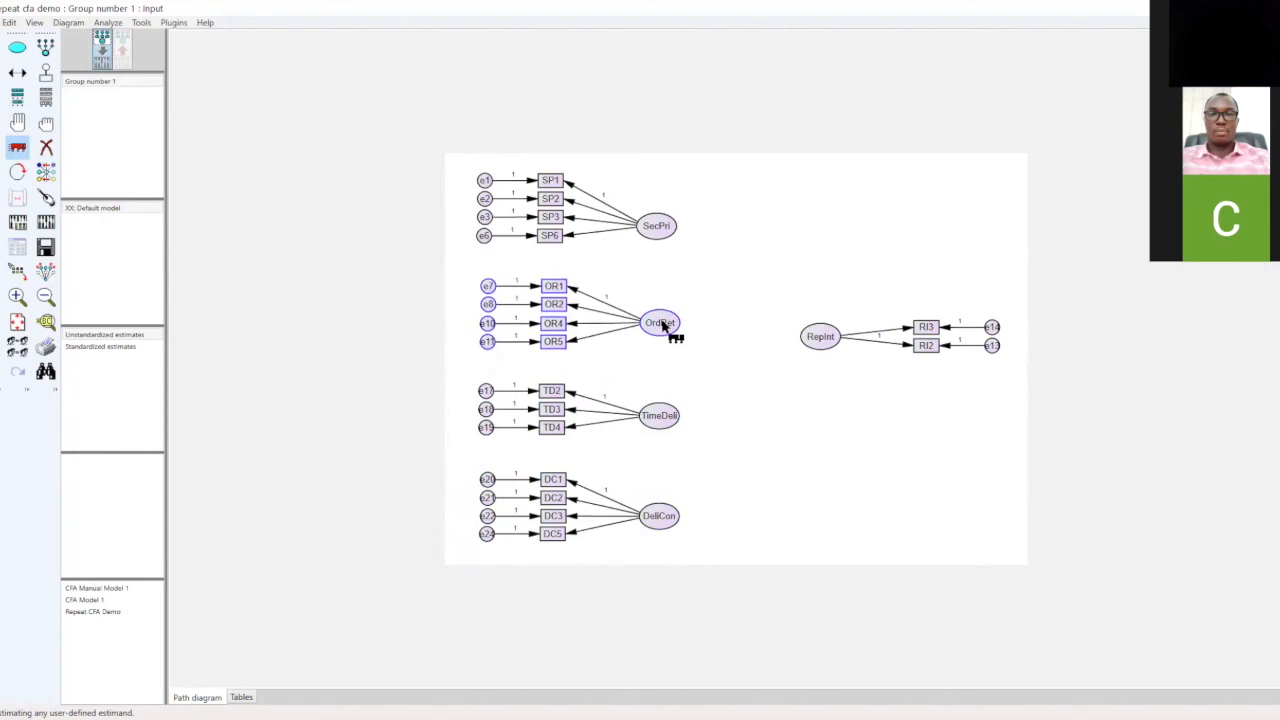
- Draw covariances among all four exogenous constructs SecPri, OrdRet, TimeDeli and DeliCon using the plugin, and deselect everything
left_click(17, 152)
left_click(176, 25)
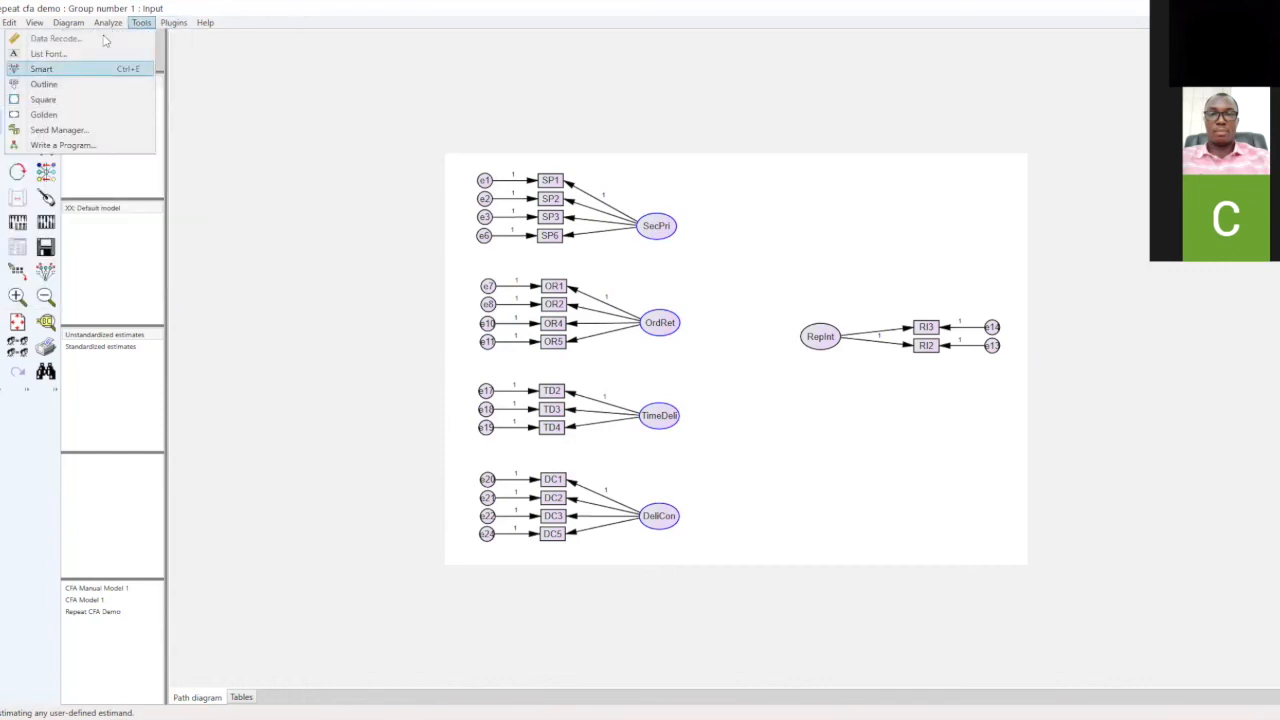
left_click(112, 92)
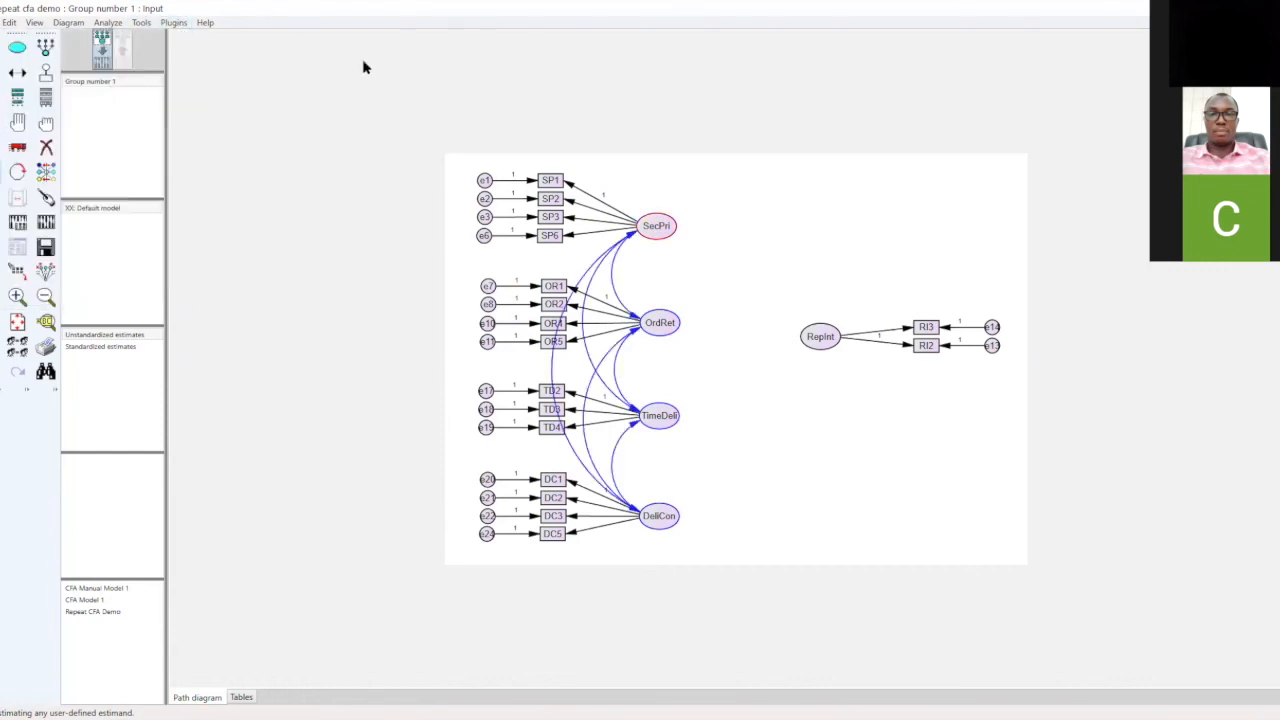
left_click(45, 123)
left_click(42, 122)
left_click(17, 72)
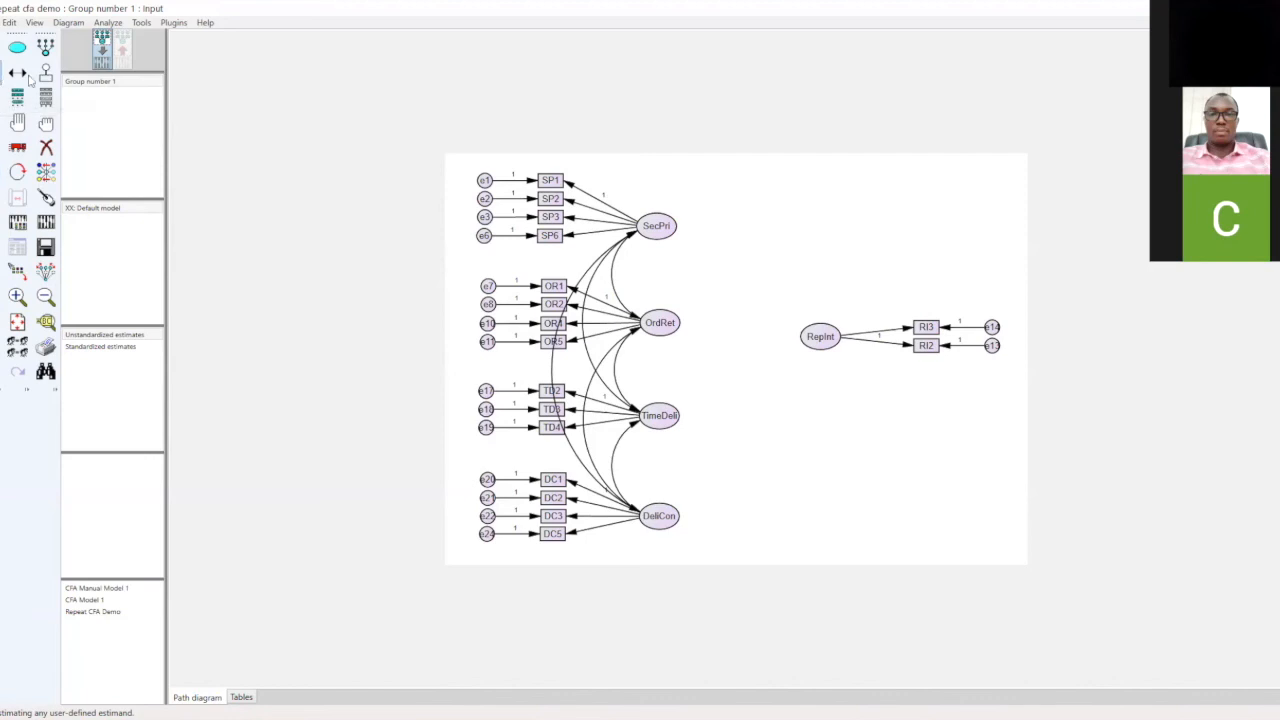